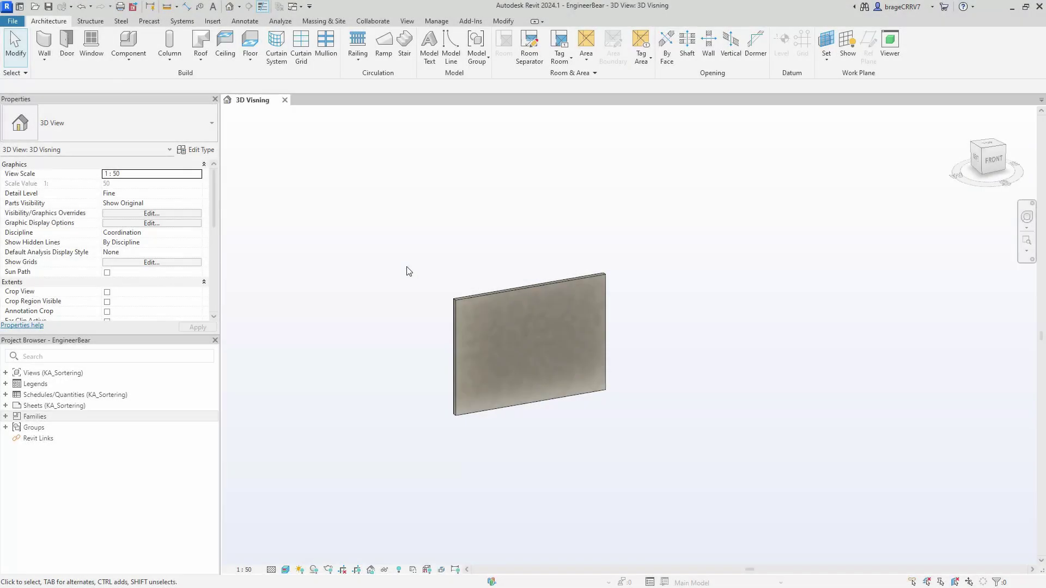
# - Start a new family from a Generic Model template and pan its reference level plan
pyautogui.click(12, 22)
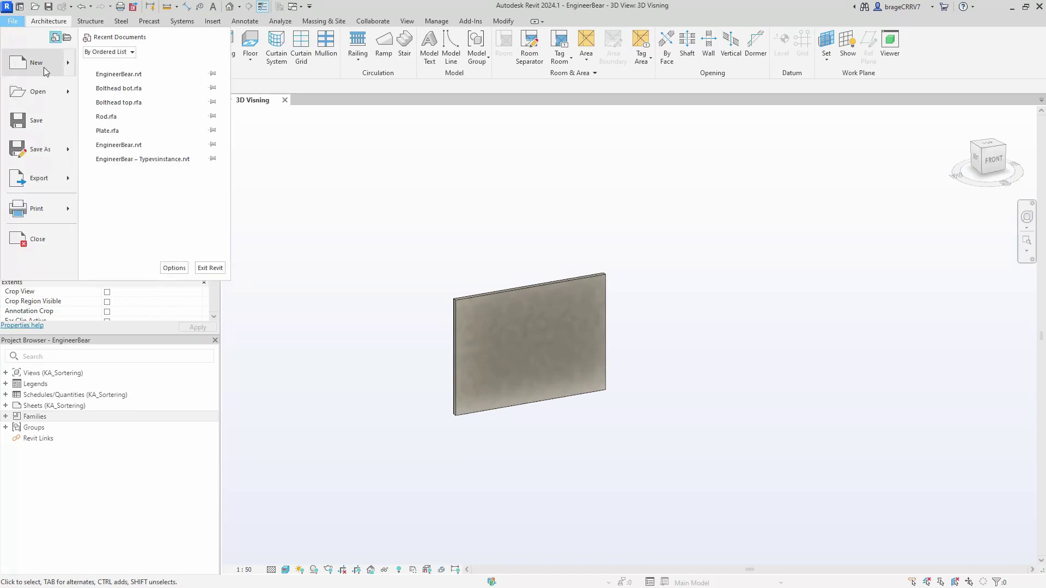
pyautogui.moveTo(36, 64)
pyautogui.click(108, 98)
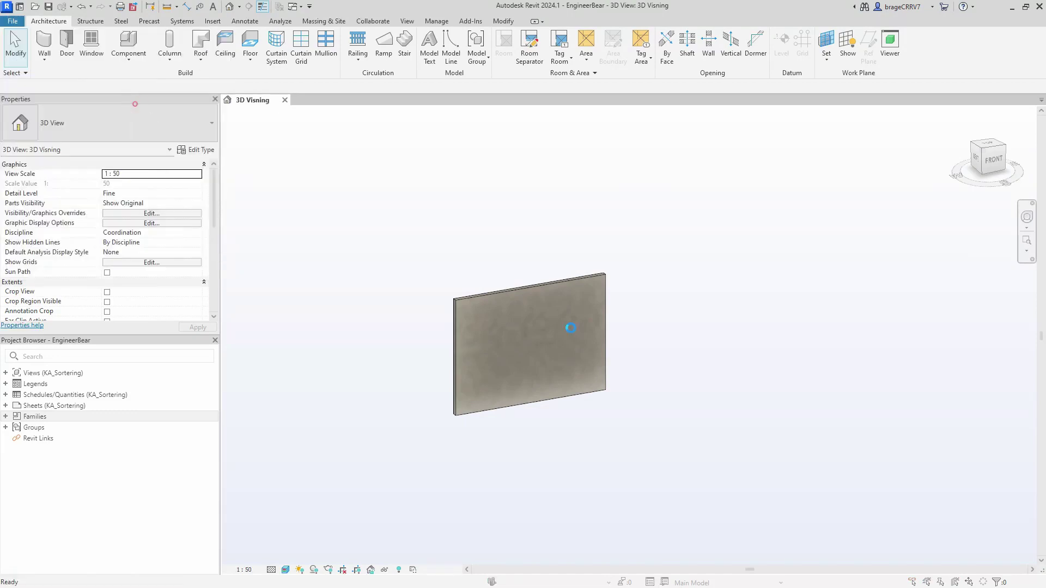
pyautogui.moveTo(628, 197); pyautogui.dragTo(625, 244)
pyautogui.click(463, 271)
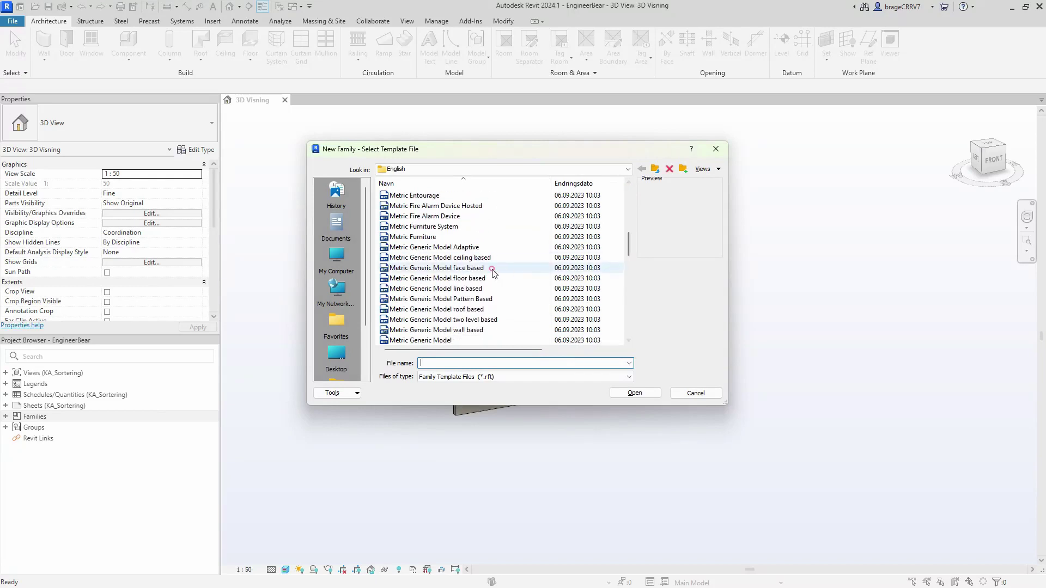
pyautogui.click(631, 393)
pyautogui.moveTo(550, 387)
pyautogui.mouseDown(button='middle')
pyautogui.moveTo(473, 392)
pyautogui.moveTo(496, 388)
pyautogui.mouseUp(button='middle')
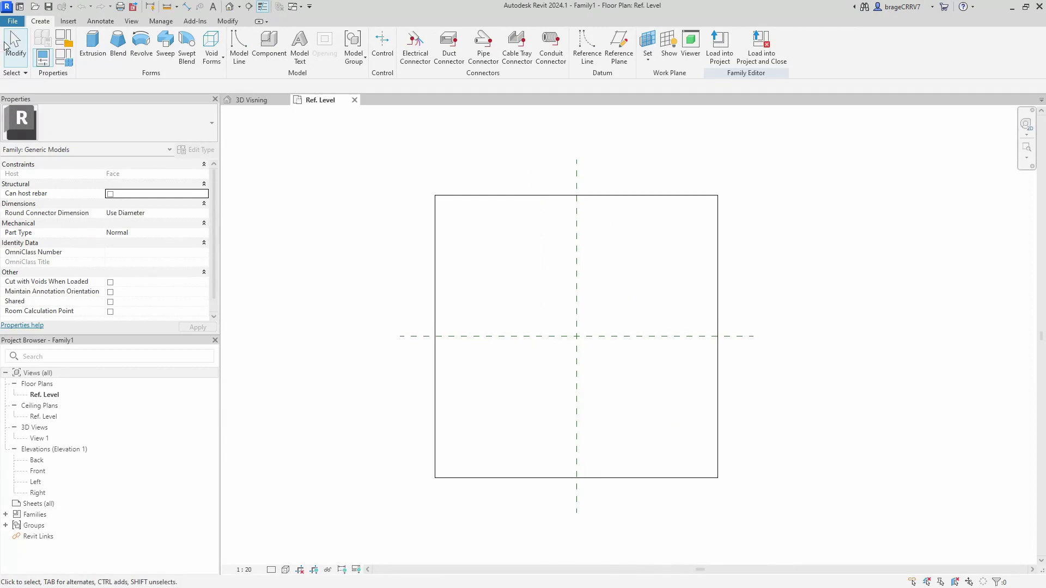
# - Start another new family from the Metric Generic Model template
pyautogui.click(12, 21)
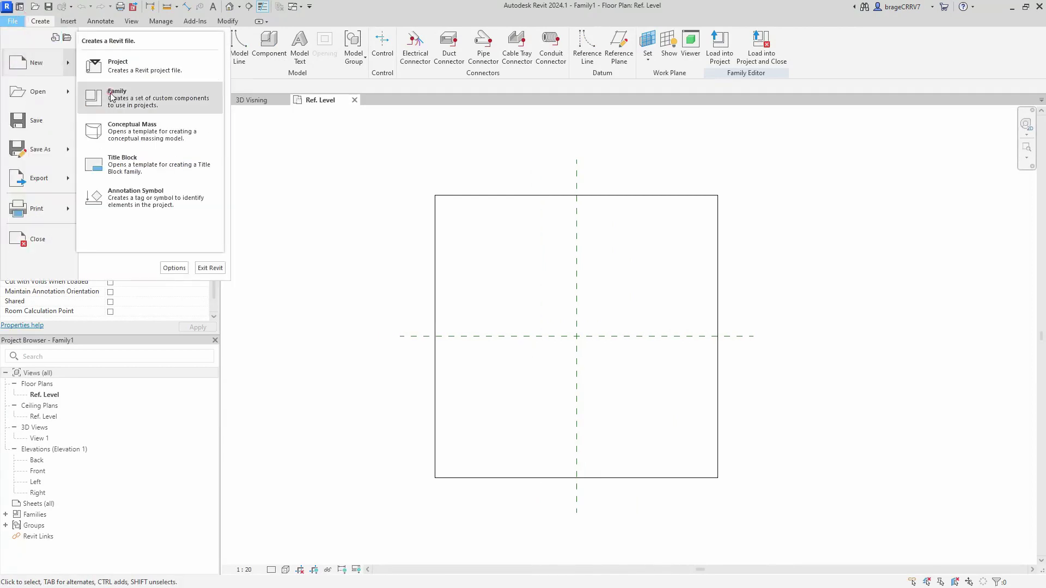
pyautogui.click(112, 96)
pyautogui.moveTo(627, 195); pyautogui.dragTo(628, 268)
pyautogui.click(421, 205)
pyautogui.click(634, 393)
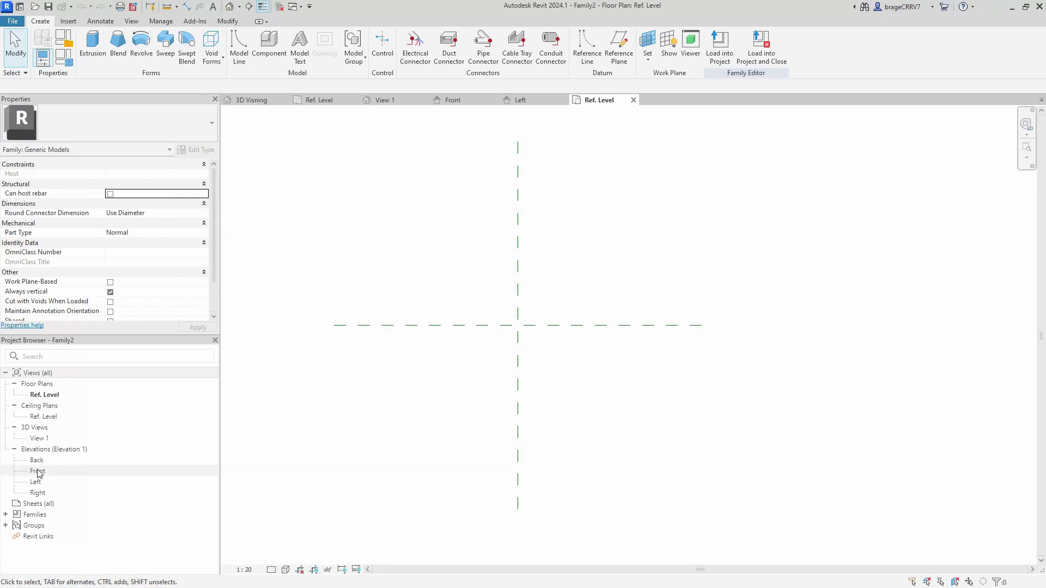
# - Add a Material-type family parameter named Plate material
pyautogui.click(64, 56)
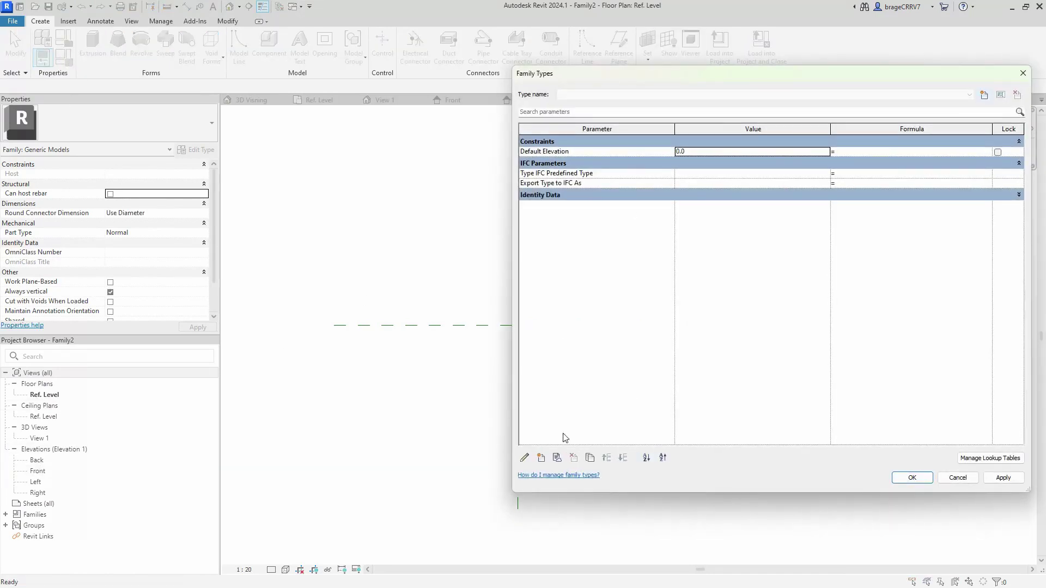
pyautogui.click(541, 458)
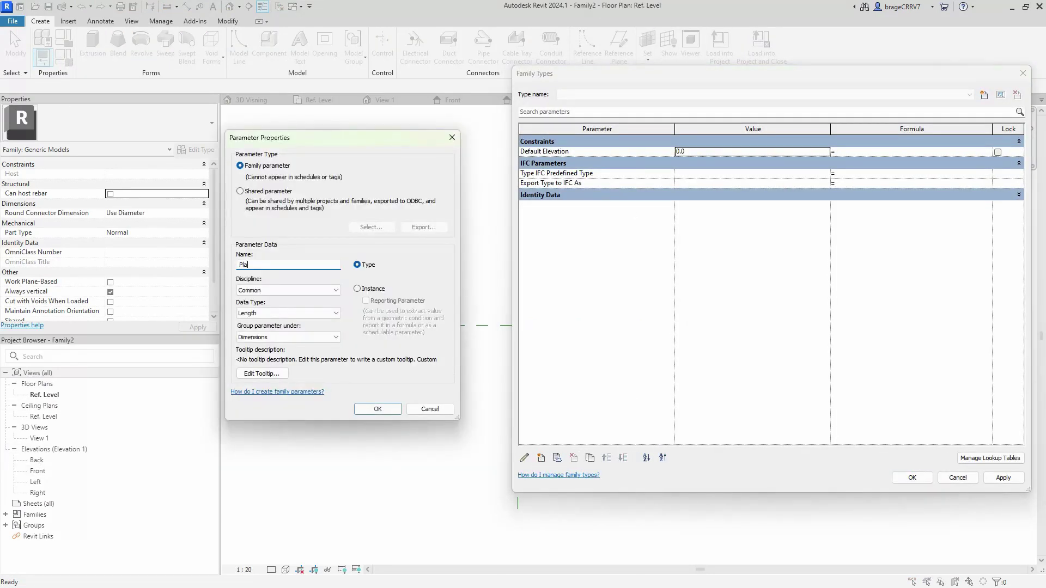
pyautogui.write('Plate material')
pyautogui.click(284, 314)
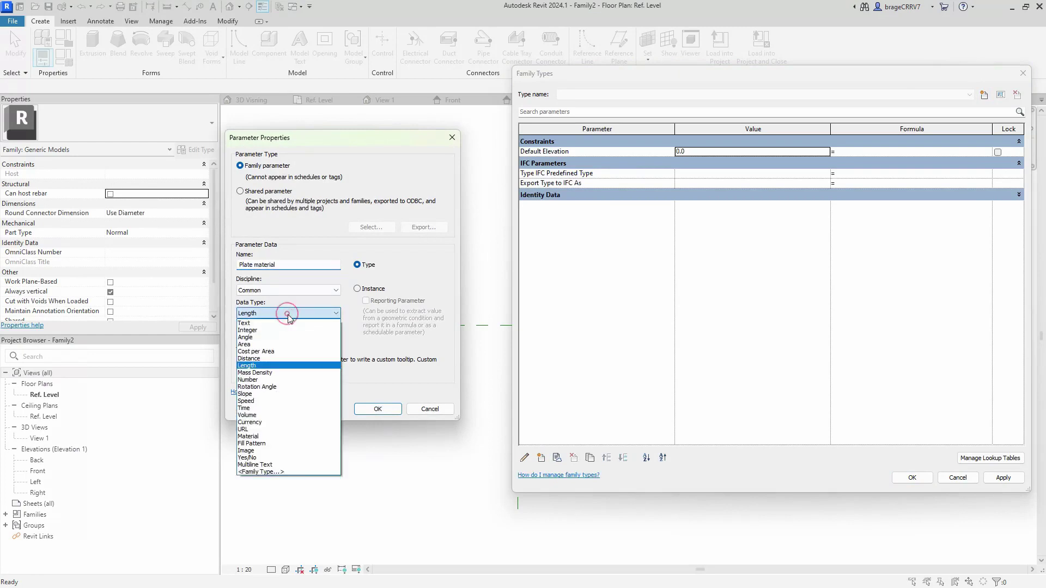
pyautogui.click(287, 438)
pyautogui.click(376, 409)
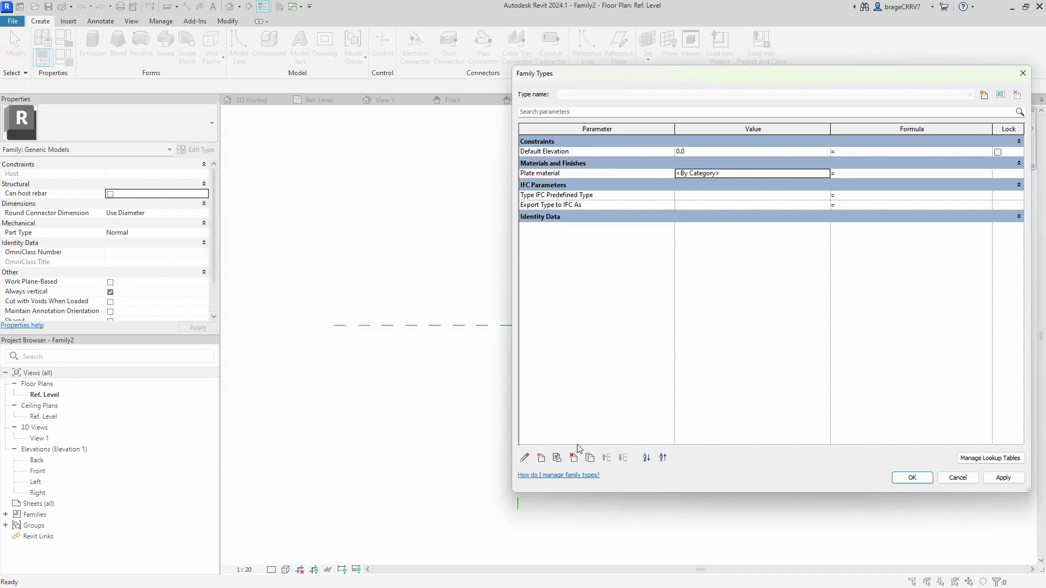
# - Add Plate diameter and Plate thickness length parameters and apply them
pyautogui.click(540, 458)
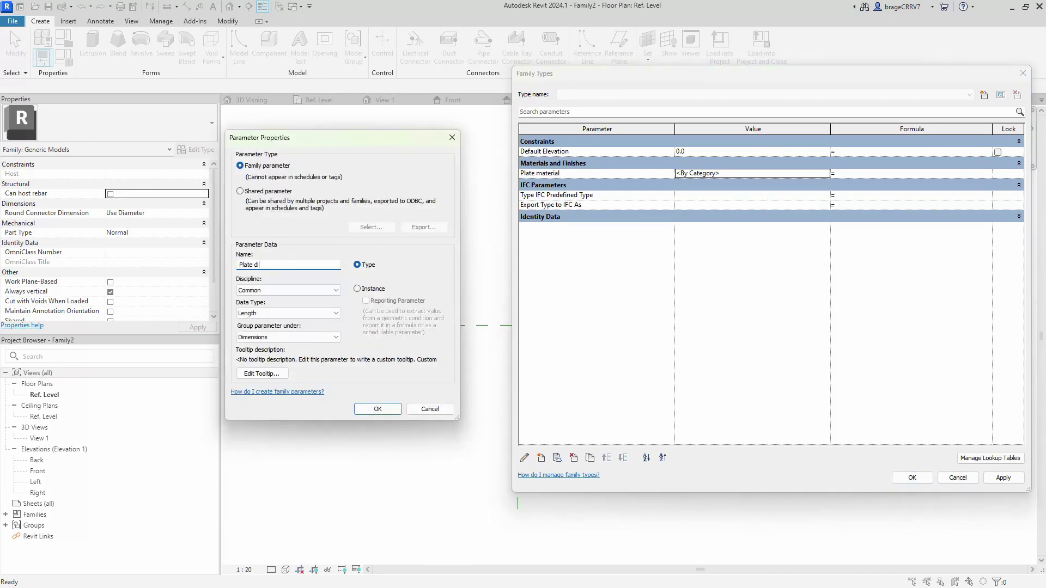
pyautogui.click(362, 406)
pyautogui.click(540, 458)
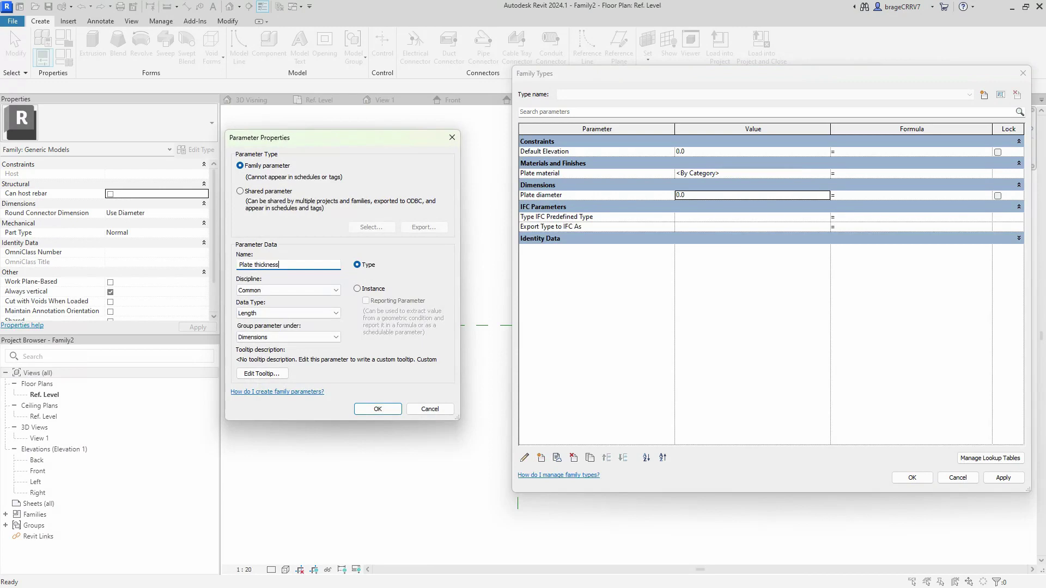
pyautogui.click(395, 408)
pyautogui.click(1003, 478)
pyautogui.click(912, 477)
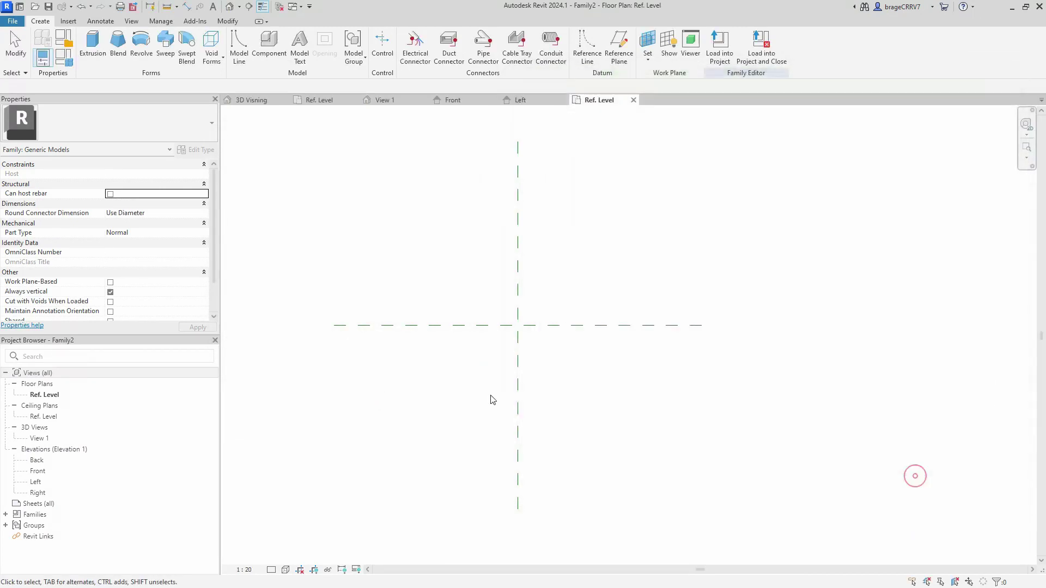
# - Sketch a circular extrusion centred on the reference plane intersection
pyautogui.click(92, 49)
pyautogui.click(475, 37)
pyautogui.click(517, 325)
pyautogui.press('Escape')
pyautogui.press('Escape')
pyautogui.scroll(4, 532, 339)
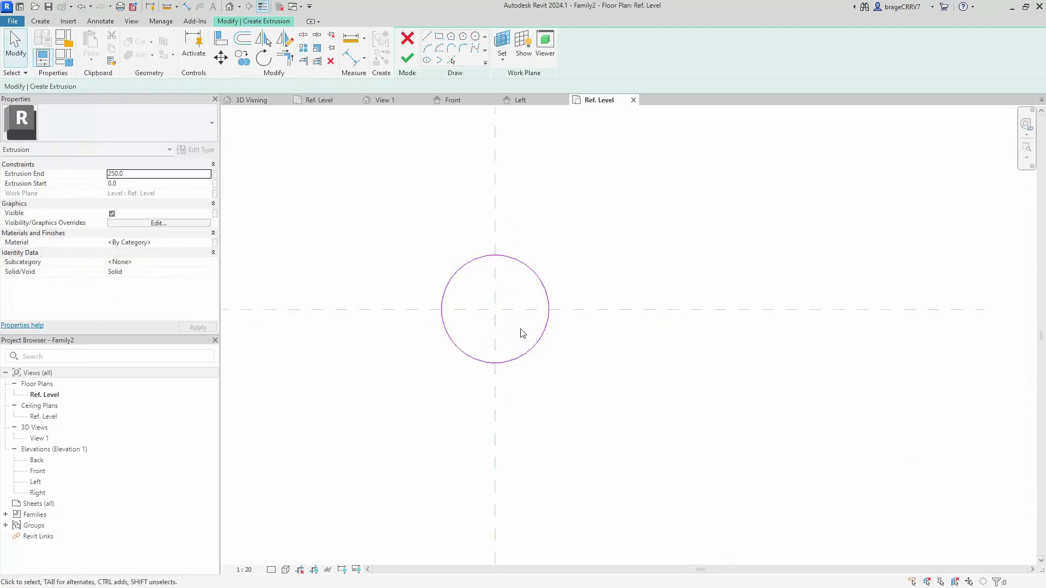
# - Add a ø440 diameter dimension to the circle and label it Plate diameter
pyautogui.click(97, 26)
pyautogui.click(119, 43)
pyautogui.click(450, 303)
pyautogui.press('Escape')
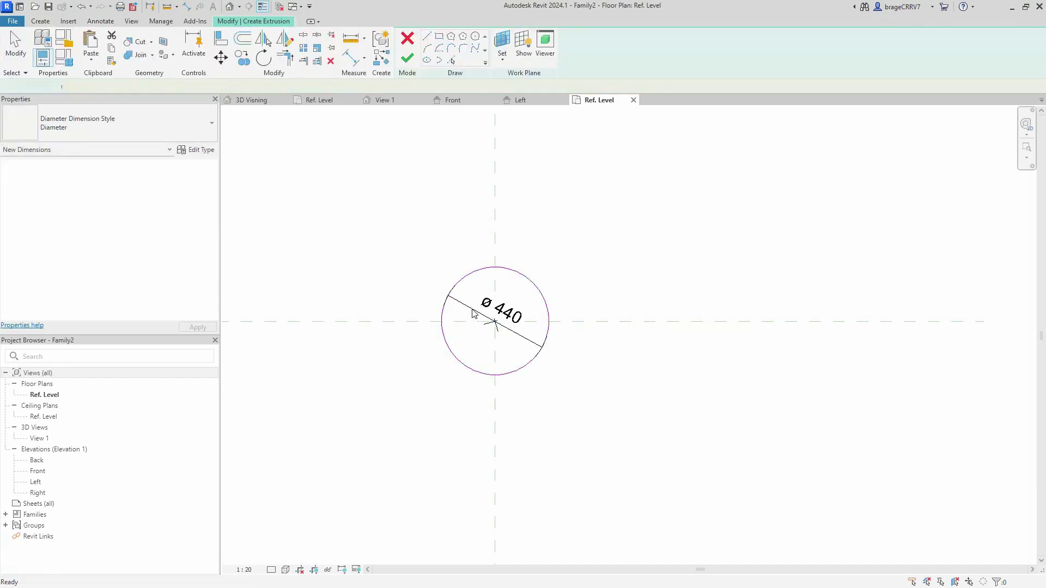
pyautogui.click(472, 312)
pyautogui.click(445, 46)
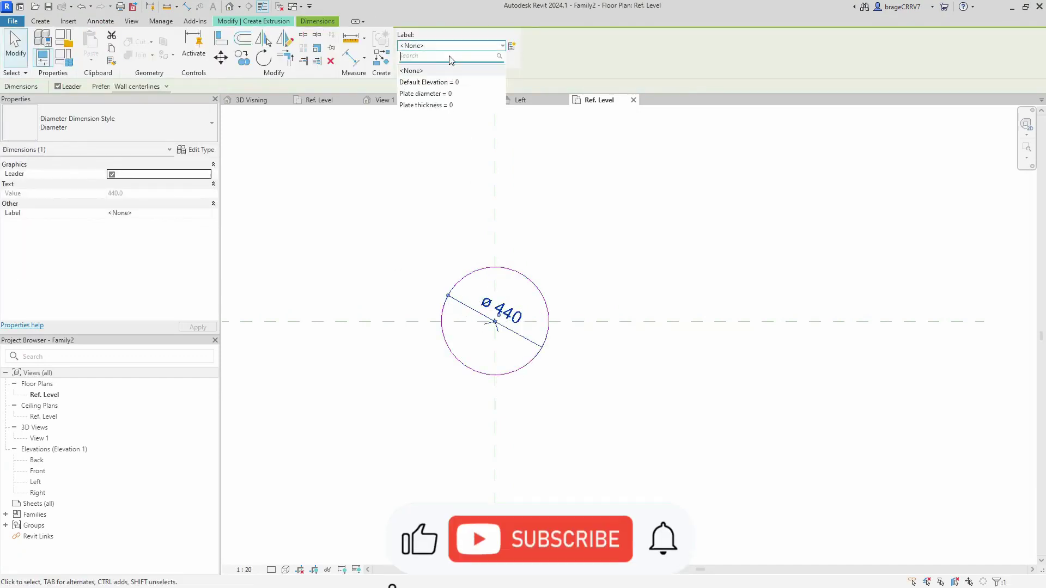
pyautogui.click(455, 92)
pyautogui.click(393, 258)
# - Finish the extrusion sketch and pan around the new plate
pyautogui.click(408, 58)
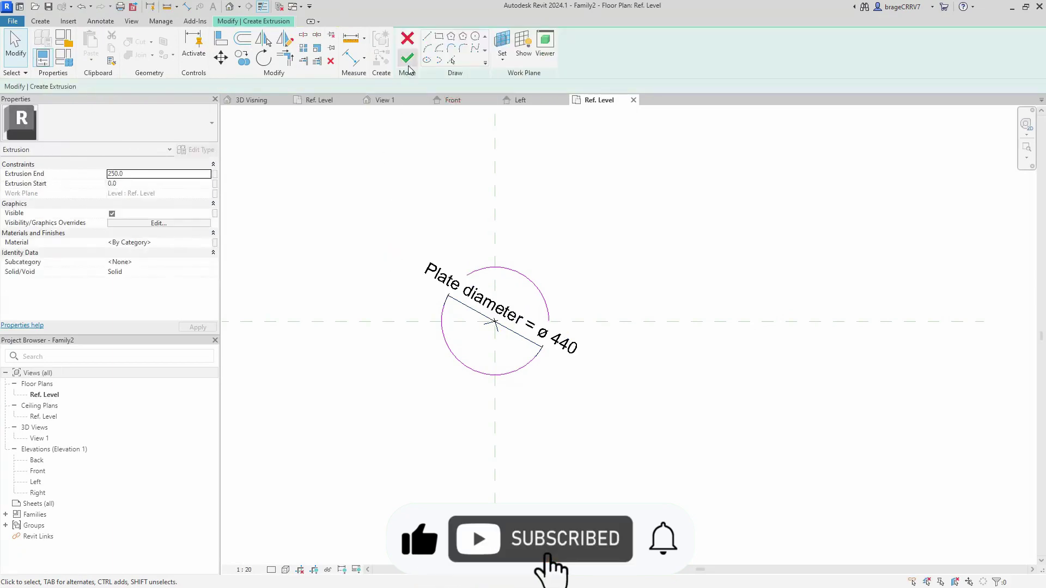
pyautogui.moveTo(433, 289); pyautogui.dragTo(285, 270, button='middle')
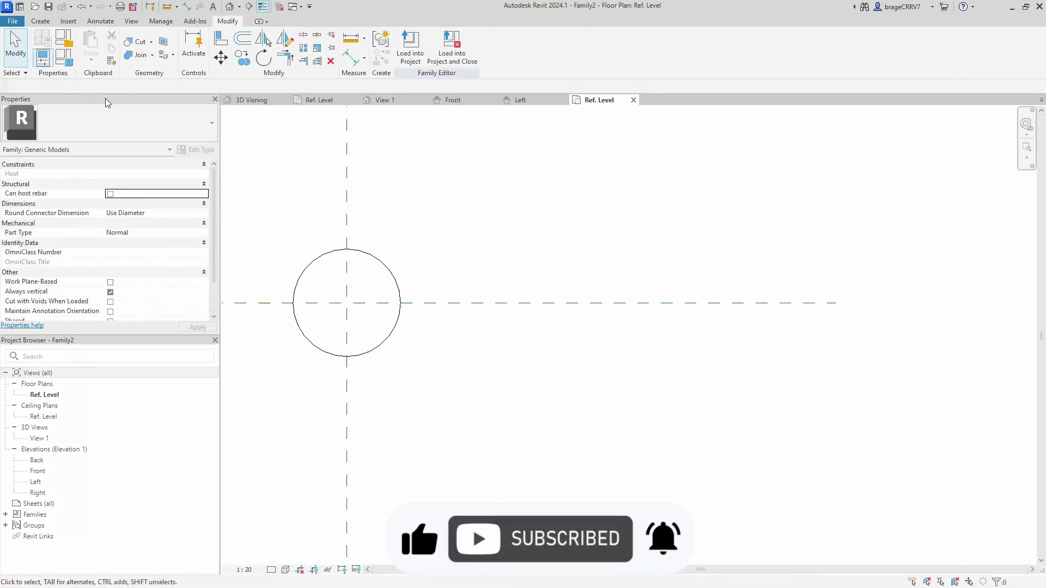
pyautogui.click(64, 56)
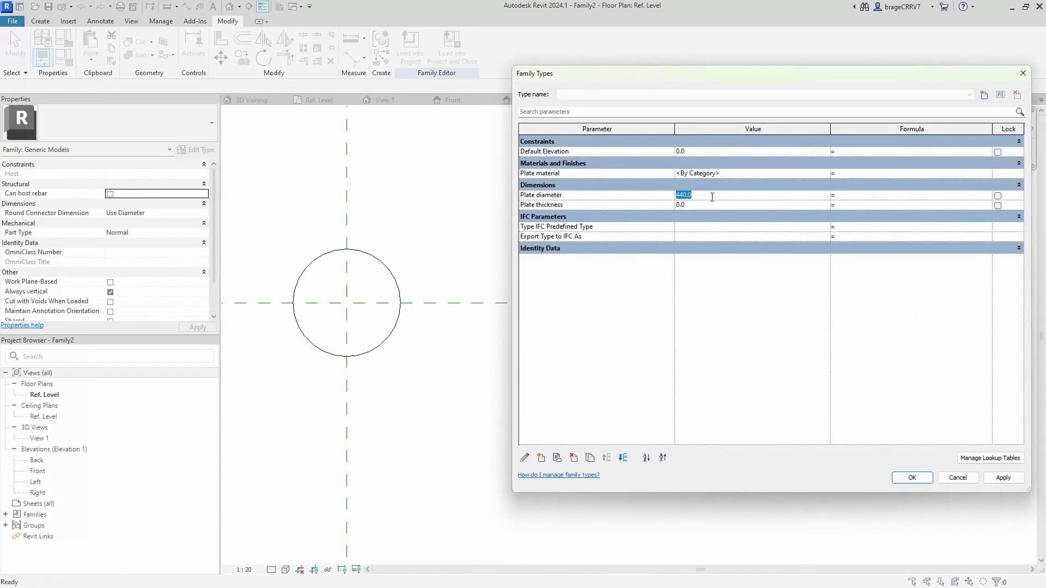
# - Apply a Plate diameter of 45 and view the plate in the Front elevation
pyautogui.click(992, 478)
pyautogui.click(904, 481)
pyautogui.scroll(5, 335, 303)
pyautogui.scroll(2, 315, 270)
pyautogui.click(70, 470)
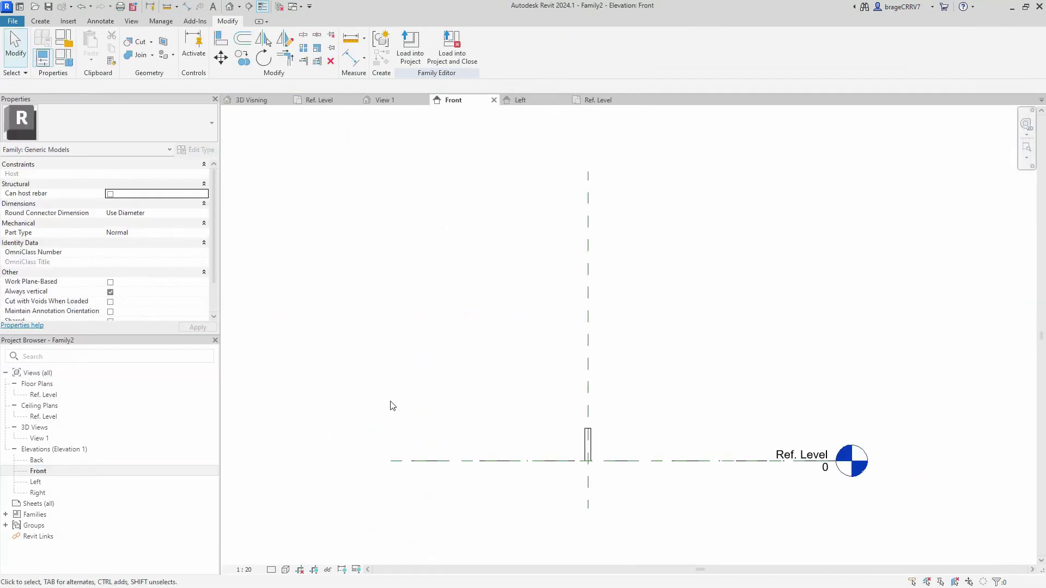
pyautogui.scroll(2, 500, 425)
pyautogui.moveTo(496, 422); pyautogui.dragTo(512, 426, button='middle')
pyautogui.scroll(1, 500, 419)
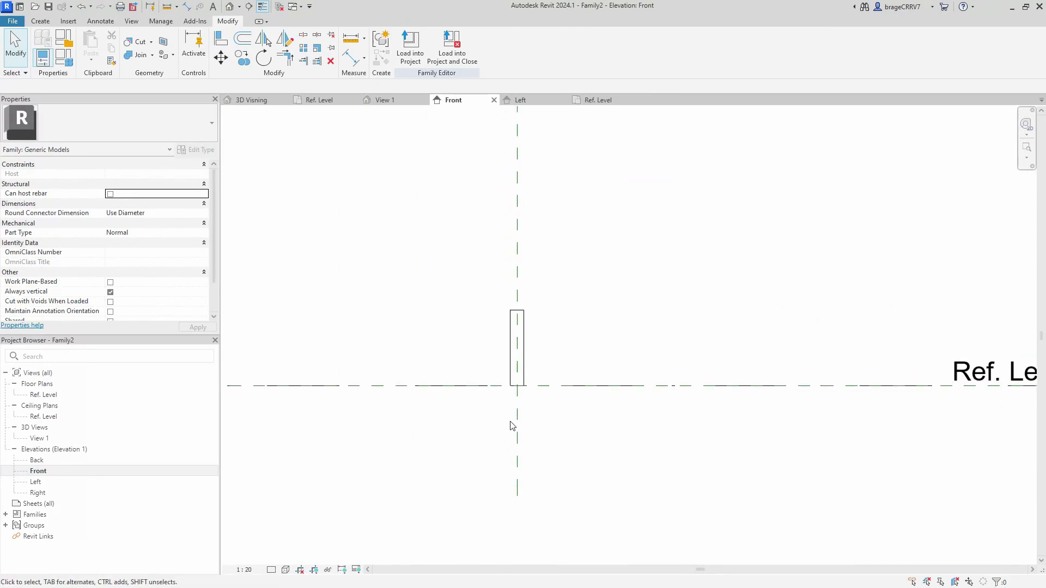
# - Draw a horizontal reference plane across the plate above Ref. Level
pyautogui.press('r')
pyautogui.press('p')
pyautogui.click(657, 364)
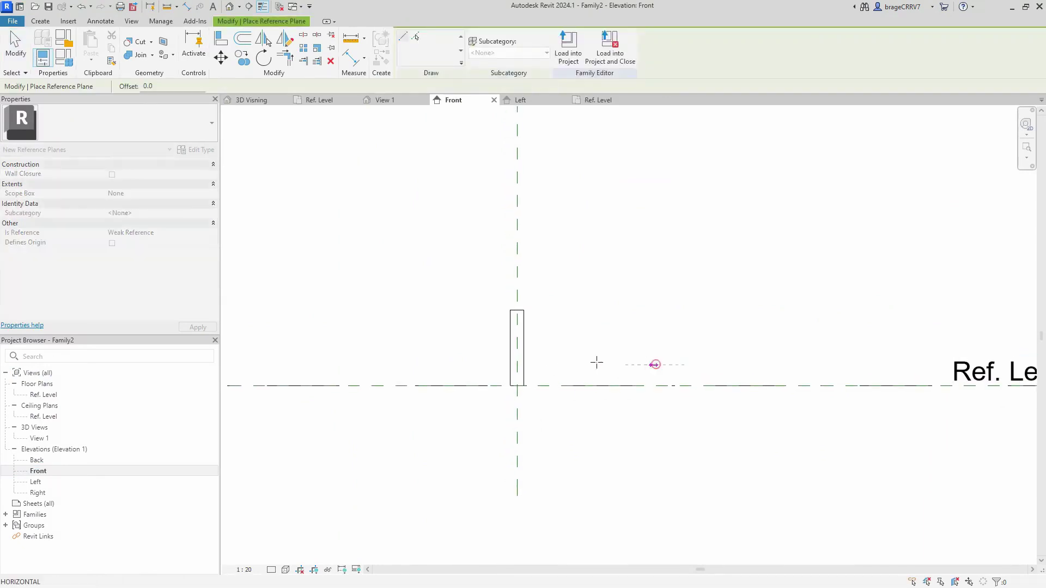
pyautogui.click(305, 364)
pyautogui.press('Escape')
pyautogui.press('Escape')
# - Dimension the new plane to Ref. Level (69) and label it Plate thickness
pyautogui.press('d')
pyautogui.press('i')
pyautogui.click(466, 364)
pyautogui.click(466, 385)
pyautogui.click(425, 380)
pyautogui.click(417, 45)
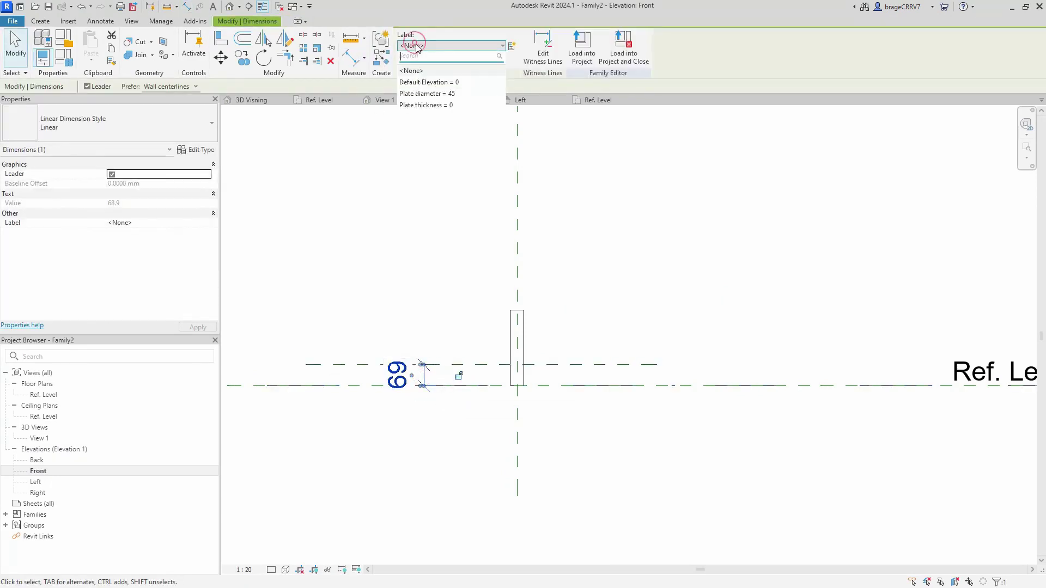
pyautogui.click(447, 106)
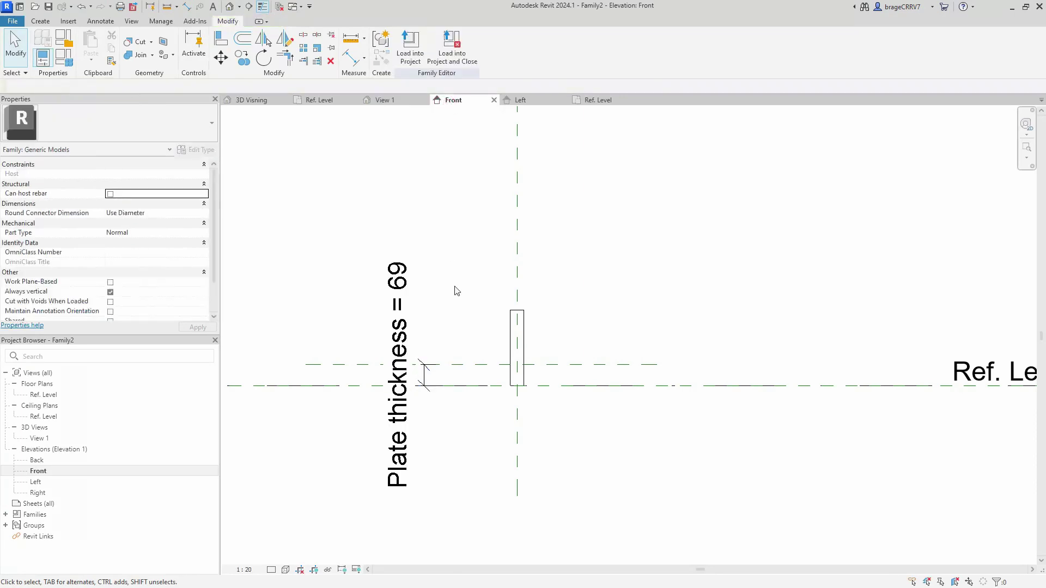
# - Drag the plate extrusion's top down to the new reference plane
pyautogui.scroll(3, 474, 376)
pyautogui.click(528, 197)
pyautogui.moveTo(527, 197); pyautogui.dragTo(528, 366)
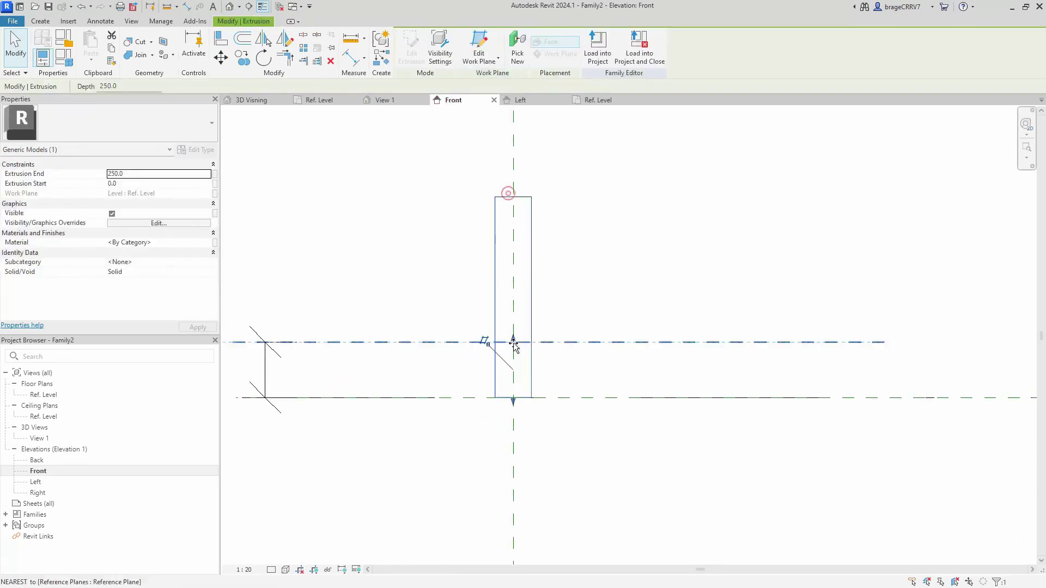
pyautogui.click(452, 365)
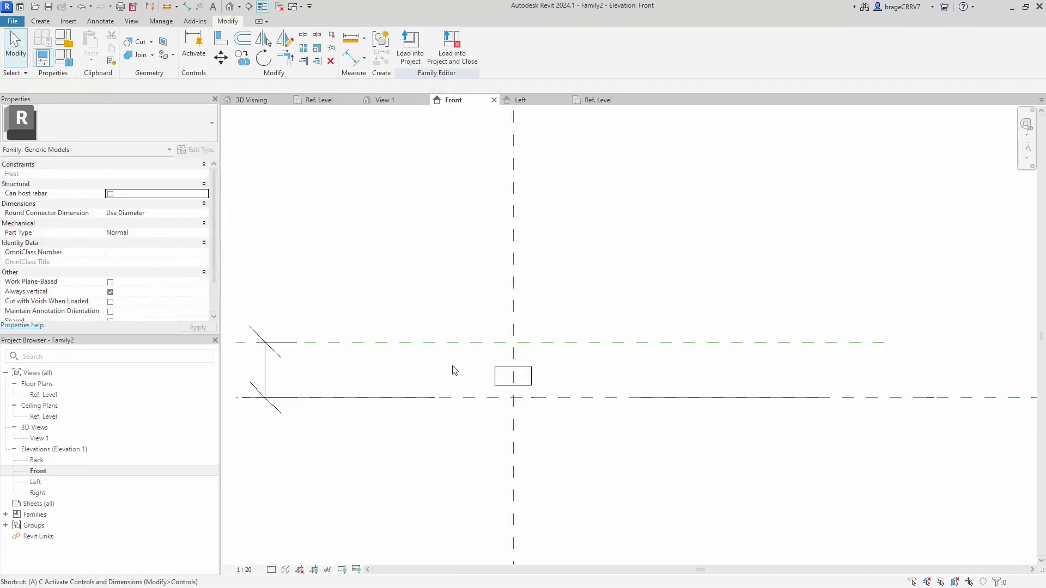
# - Align and lock the plate's top to the new plane and its bottom to Ref. Level
pyautogui.press('a')
pyautogui.press('l')
pyautogui.click(465, 342)
pyautogui.click(513, 366)
pyautogui.click(472, 399)
pyautogui.click(513, 385)
pyautogui.press('Escape')
pyautogui.press('Escape')
pyautogui.scroll(-2, 422, 439)
pyautogui.moveTo(422, 439); pyautogui.dragTo(430, 454, button='middle')
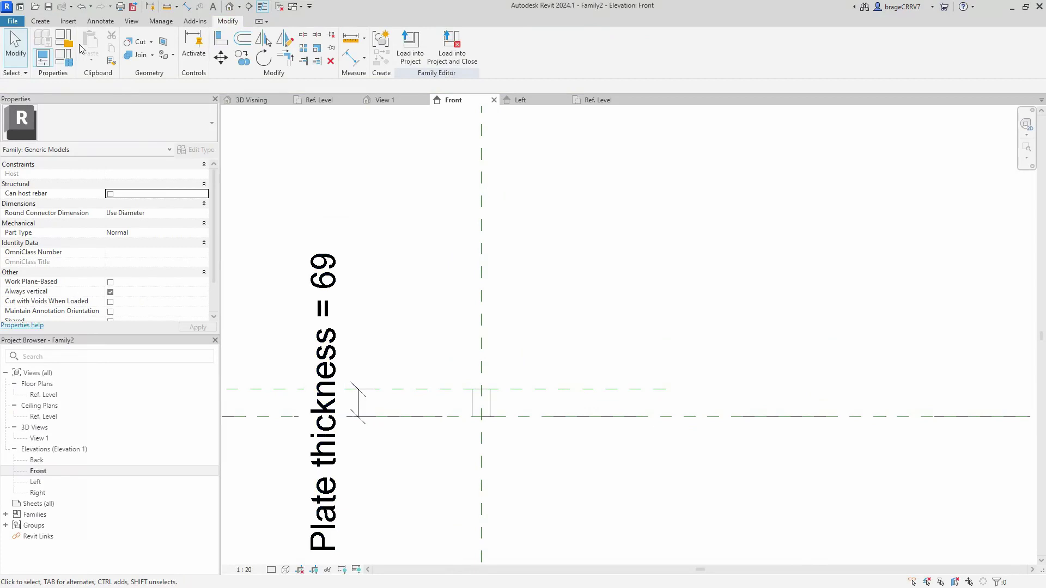
pyautogui.click(63, 56)
pyautogui.write('5')
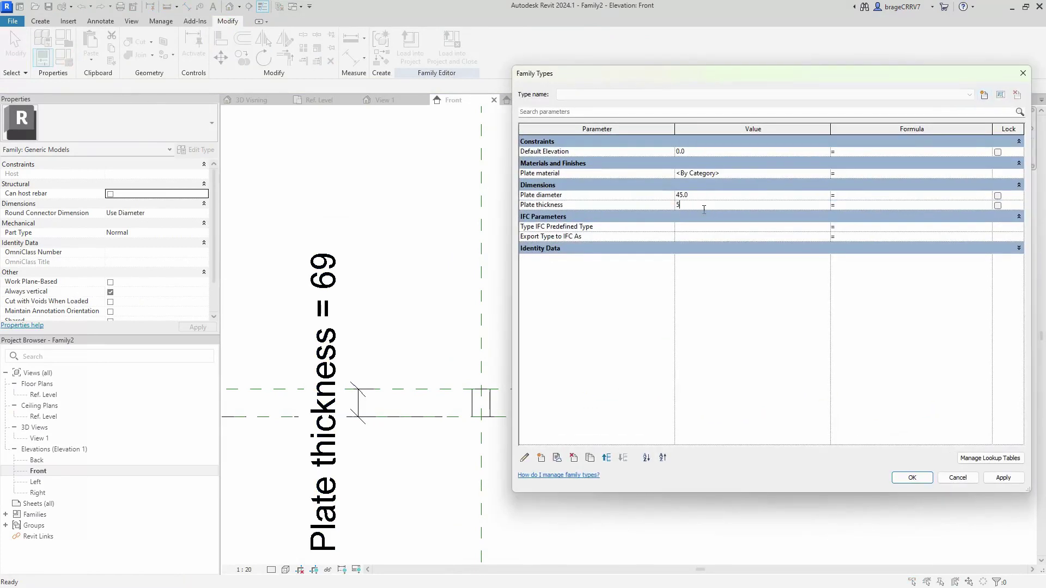
# - Apply Plate thickness 5 and link the plate's material to the Plate material parameter
pyautogui.click(1002, 478)
pyautogui.click(912, 478)
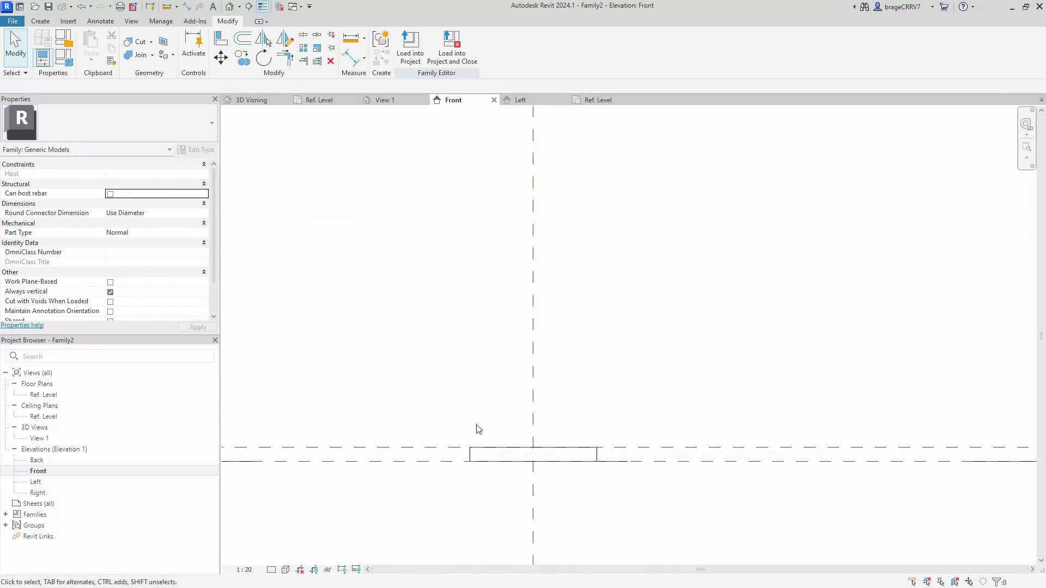
pyautogui.click(472, 461)
pyautogui.click(215, 242)
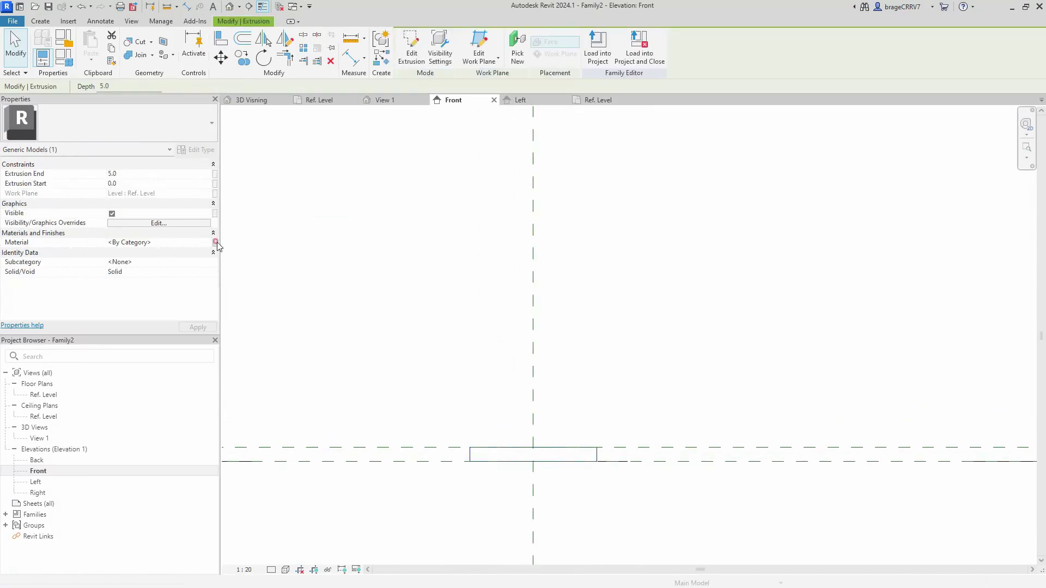
pyautogui.click(451, 255)
pyautogui.click(542, 380)
pyautogui.click(397, 369)
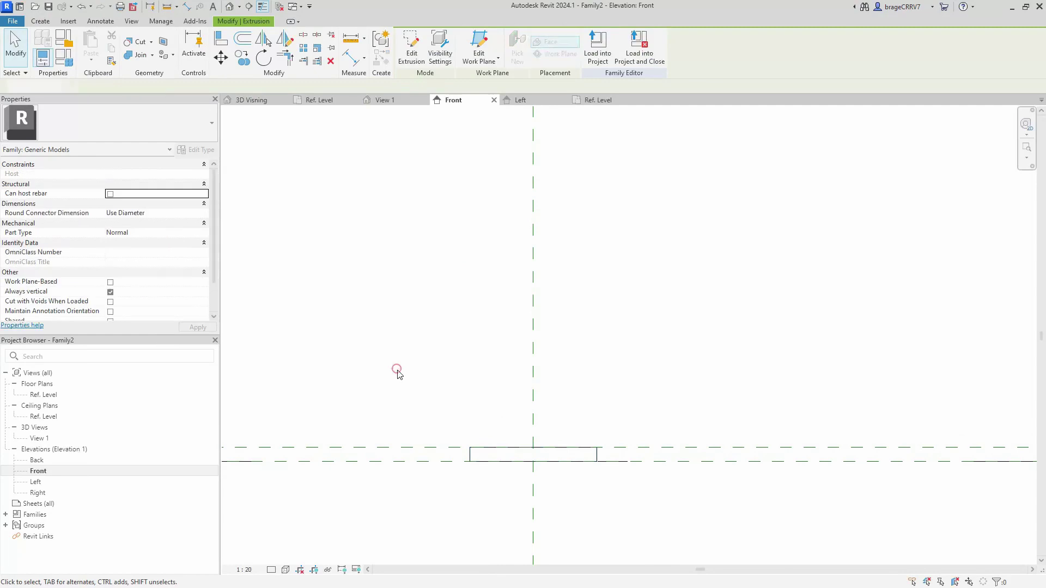
# - Start loading the family into a project, then cancel
pyautogui.scroll(-2, 381, 309)
pyautogui.click(410, 57)
pyautogui.click(550, 378)
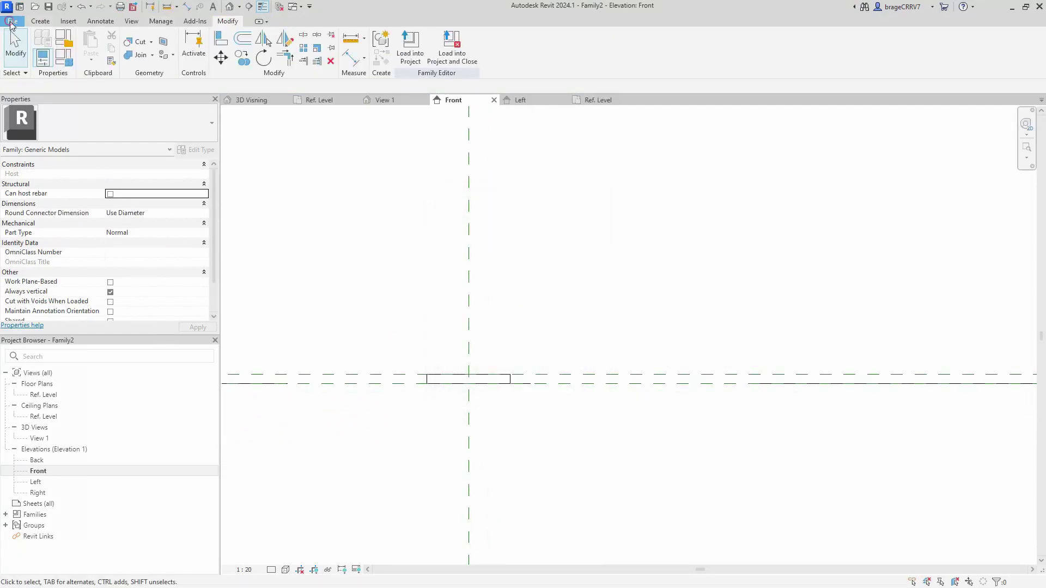
# - Save the family as Bolt plate
pyautogui.click(11, 23)
pyautogui.moveTo(37, 149)
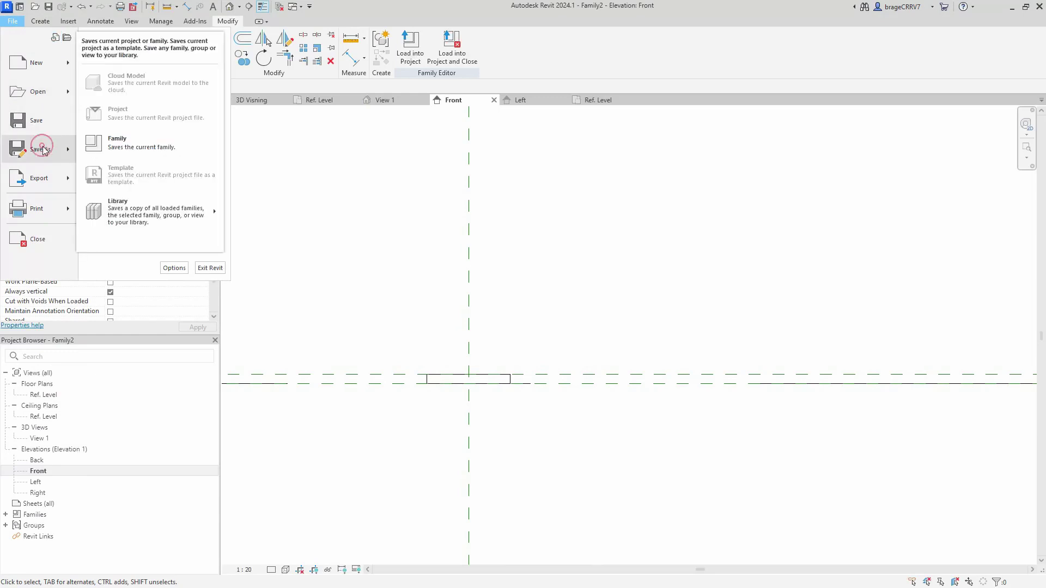
pyautogui.click(137, 142)
pyautogui.click(453, 381)
pyautogui.write('Bolt plate')
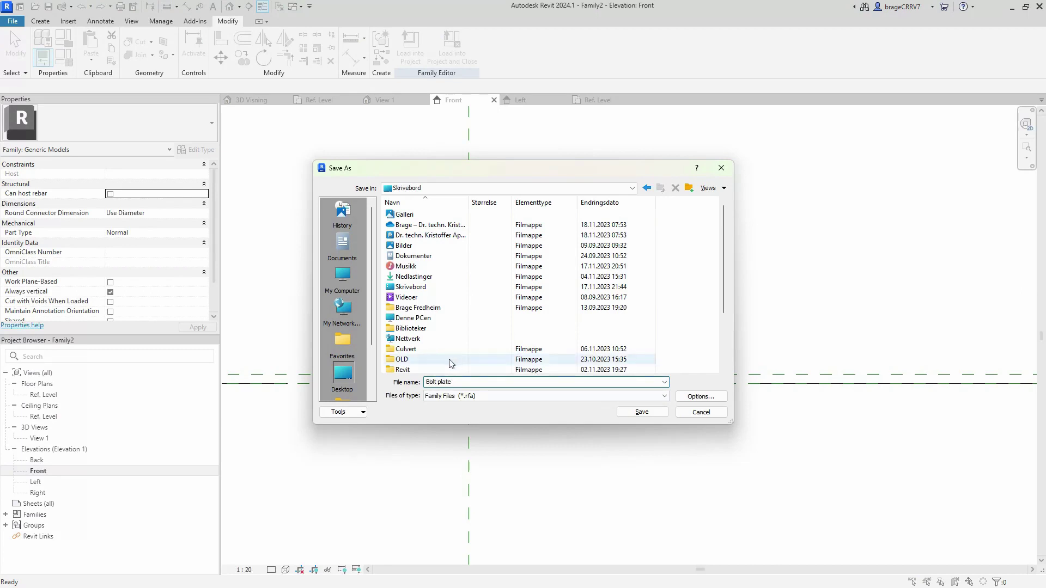
pyautogui.click(639, 413)
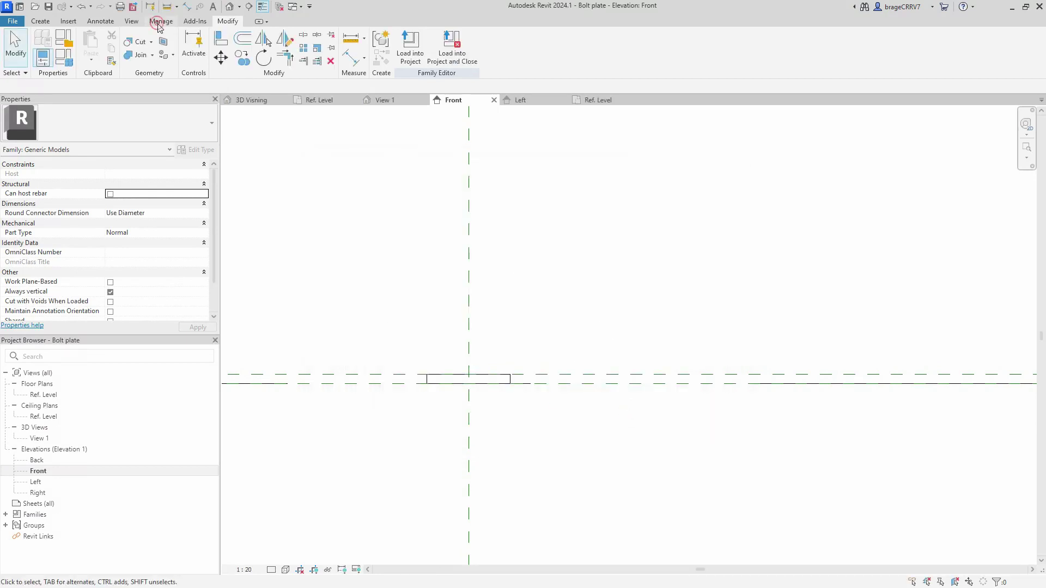
# - Purge the family's unused items
pyautogui.click(161, 21)
pyautogui.click(242, 46)
pyautogui.click(556, 433)
pyautogui.click(243, 47)
pyautogui.click(554, 434)
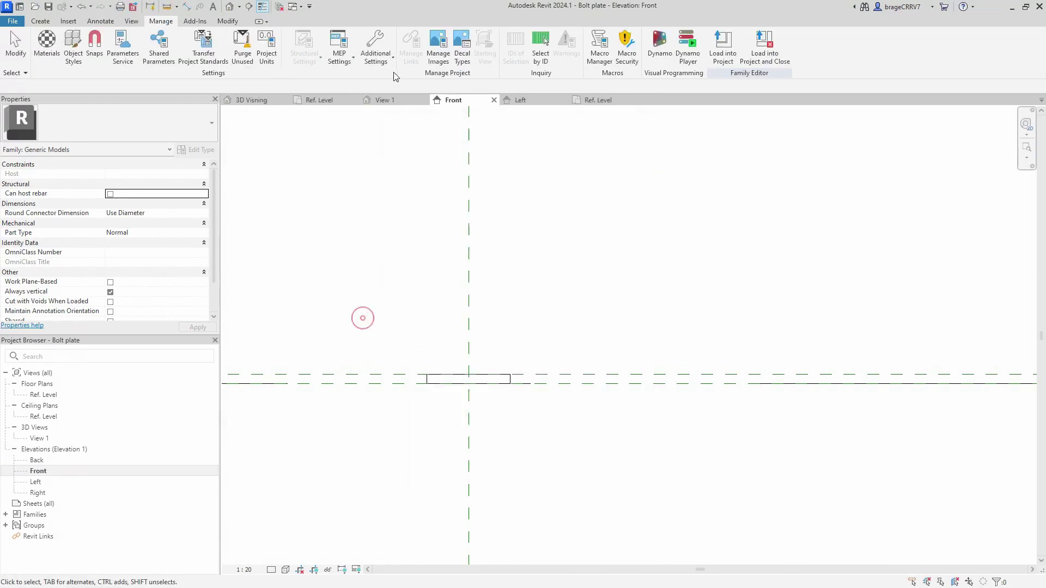
pyautogui.click(372, 280)
# - Load the Bolt plate family into Family1
pyautogui.click(723, 46)
pyautogui.click(452, 249)
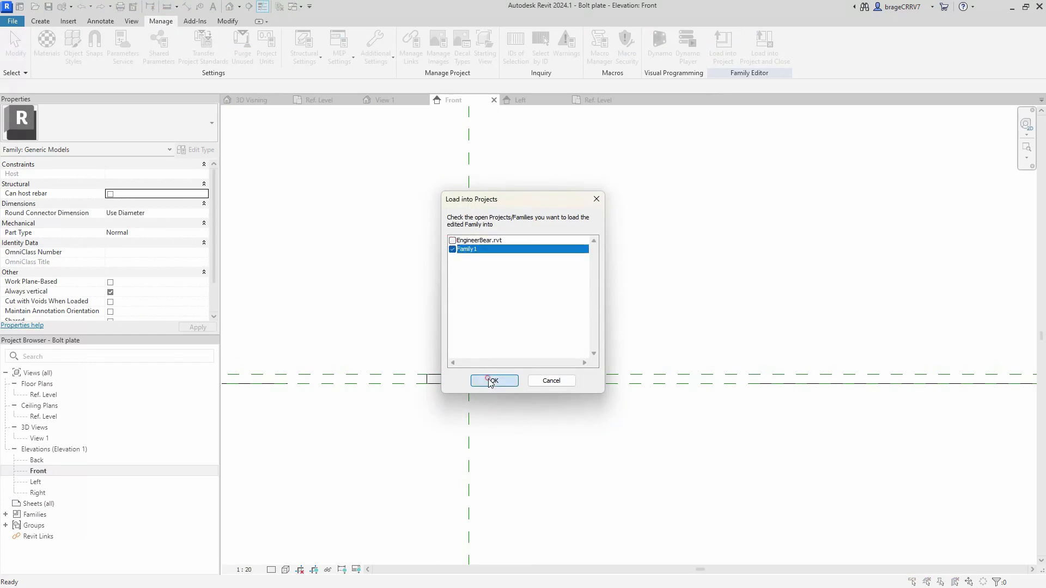
pyautogui.click(491, 381)
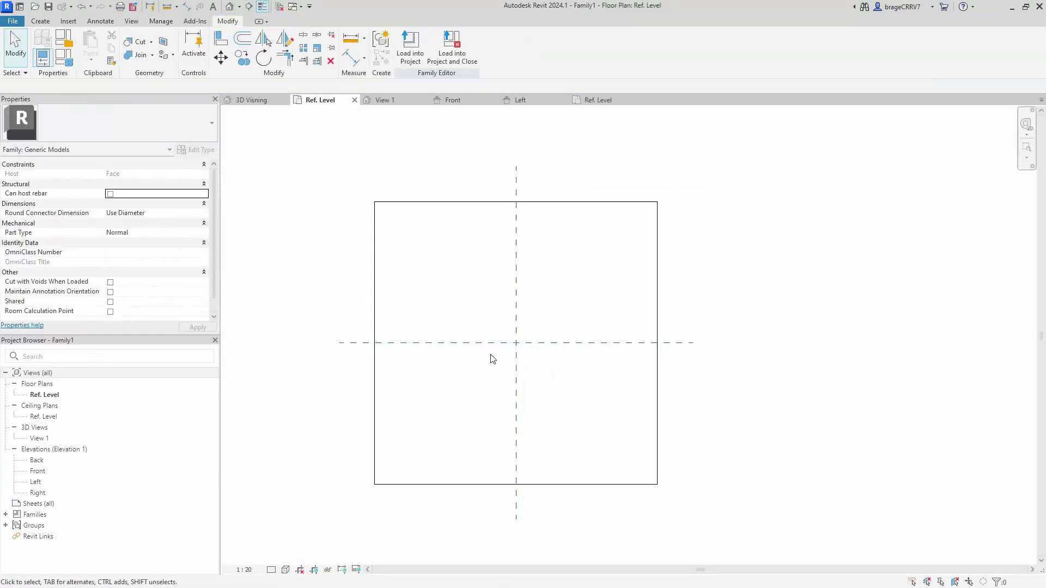
# - Create a new family (Family3) from the Metric Generic Model template
pyautogui.click(13, 25)
pyautogui.moveTo(36, 63)
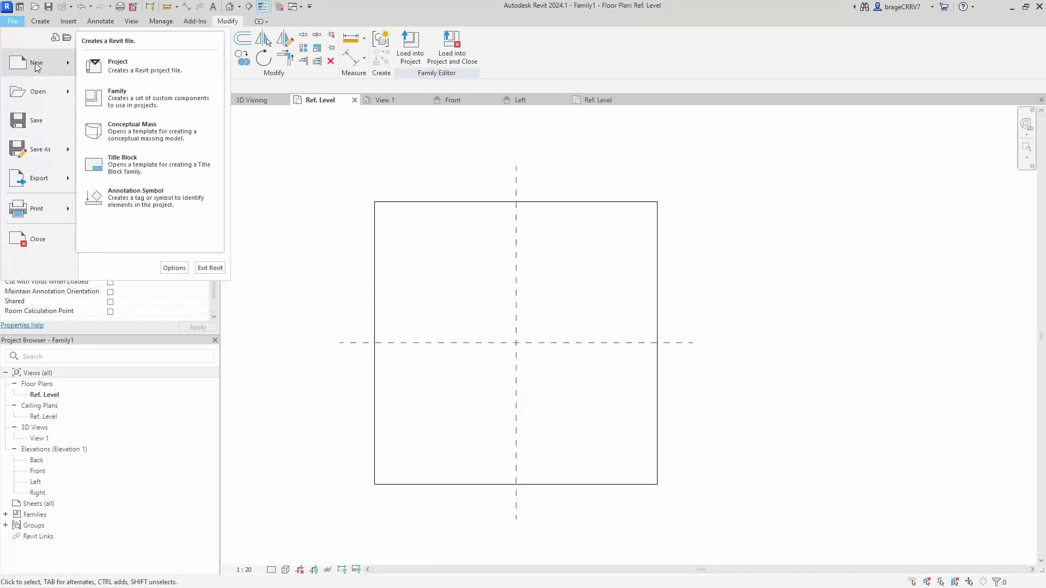
pyautogui.click(142, 107)
pyautogui.moveTo(629, 204); pyautogui.dragTo(628, 251)
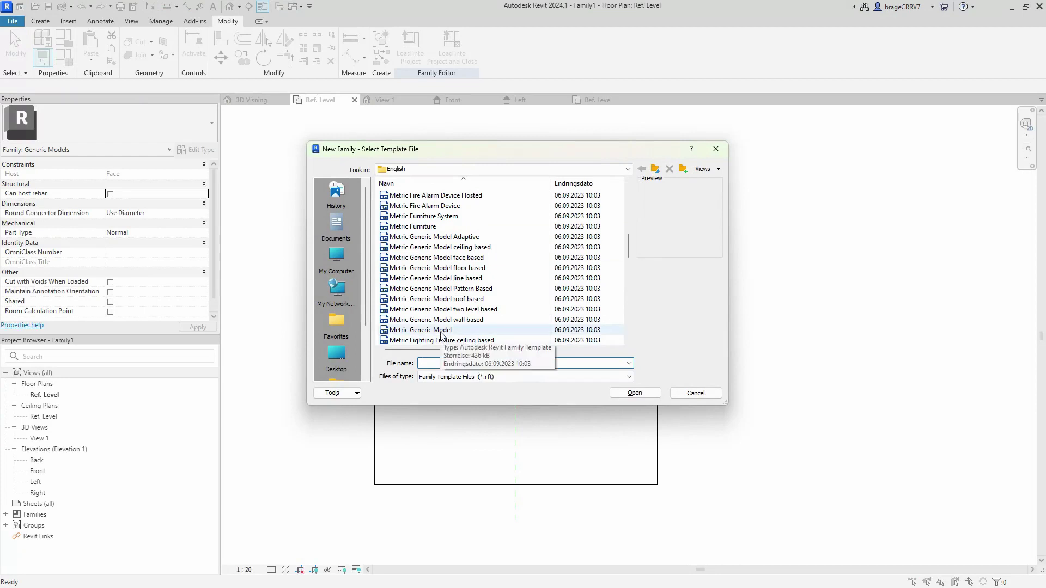
pyautogui.click(430, 333)
pyautogui.click(635, 392)
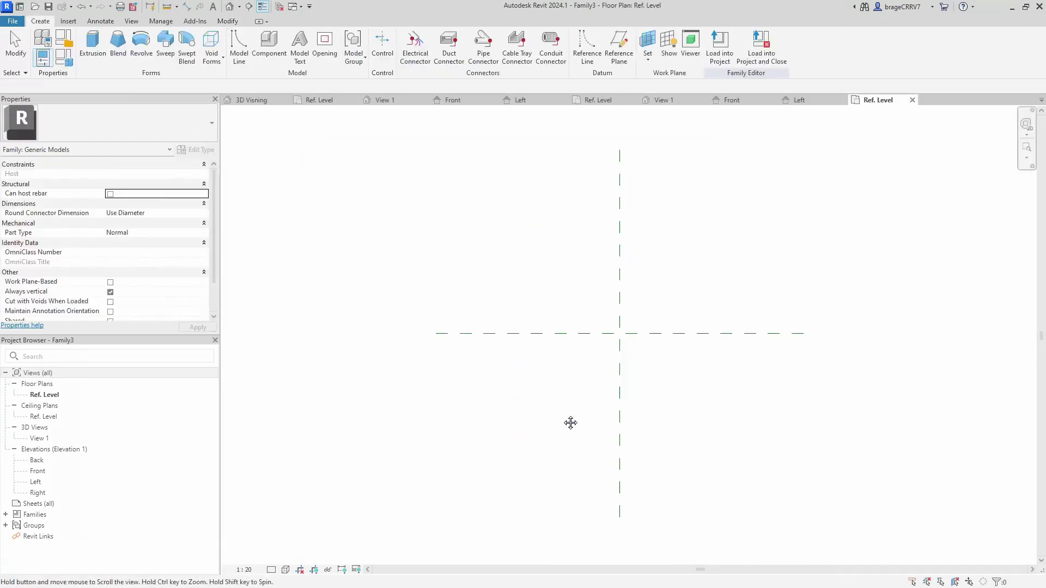
pyautogui.click(63, 56)
# - Add Rod diameter and Rod length family parameters
pyautogui.click(542, 458)
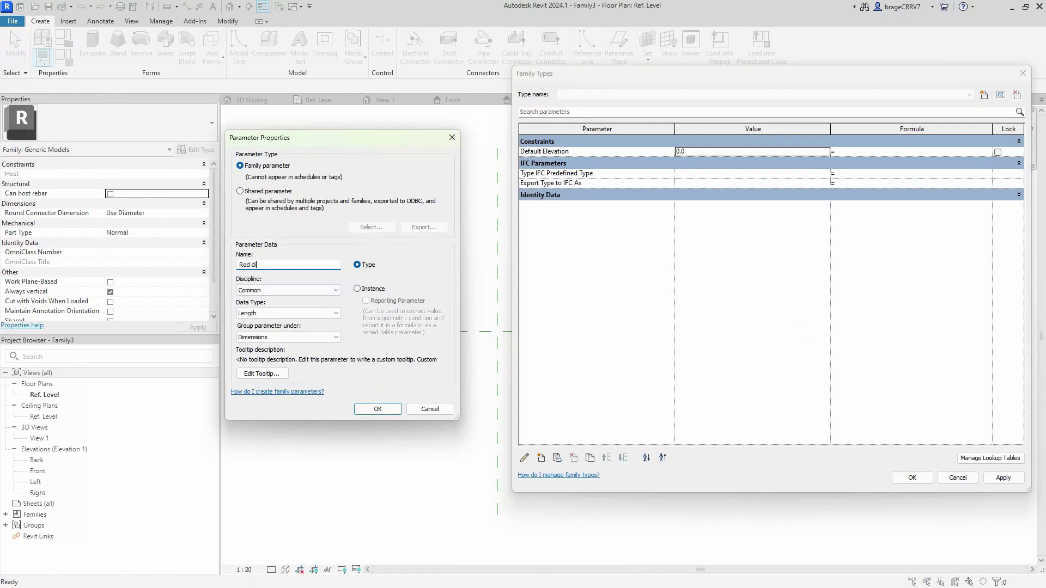
pyautogui.click(384, 407)
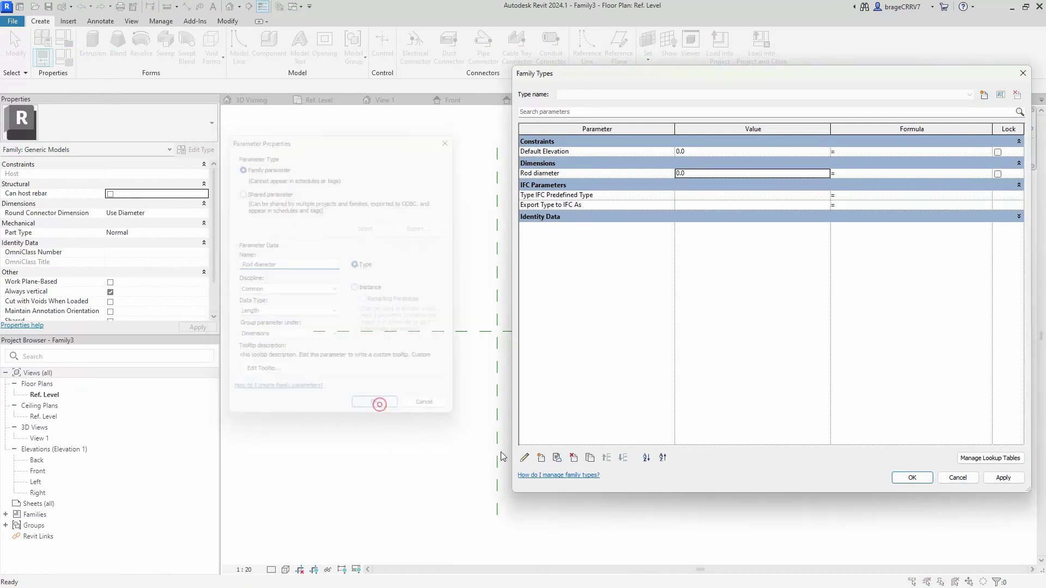
pyautogui.click(541, 458)
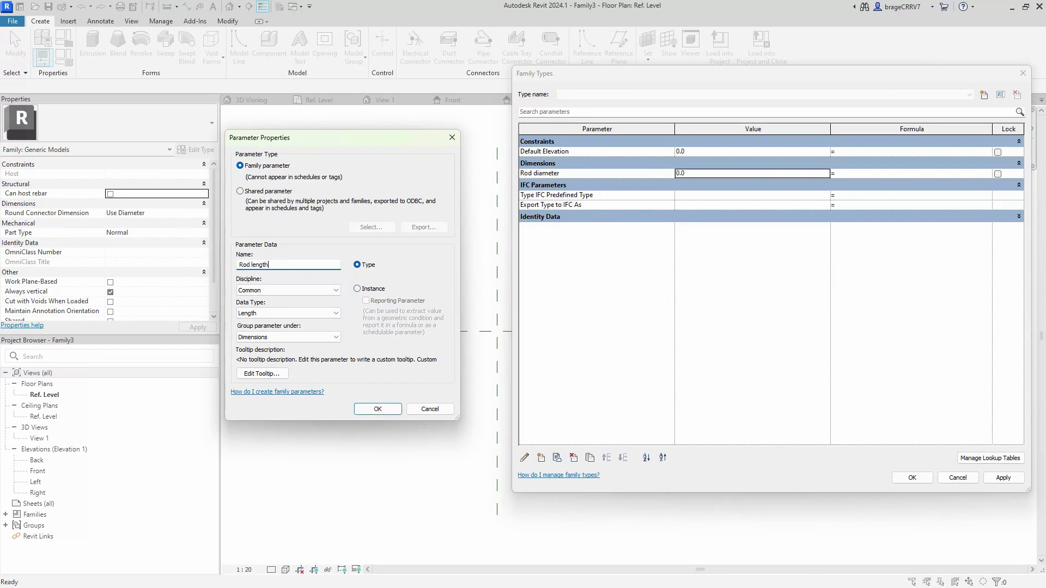
pyautogui.click(378, 409)
# - Add a Material-type Rod material parameter and apply all parameters
pyautogui.click(541, 458)
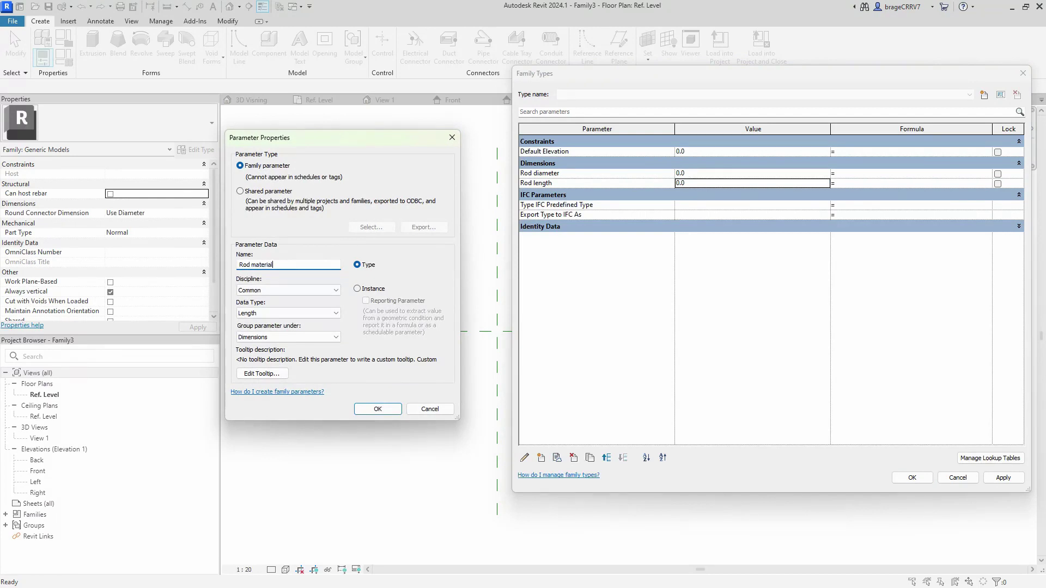
pyautogui.click(313, 313)
pyautogui.click(275, 436)
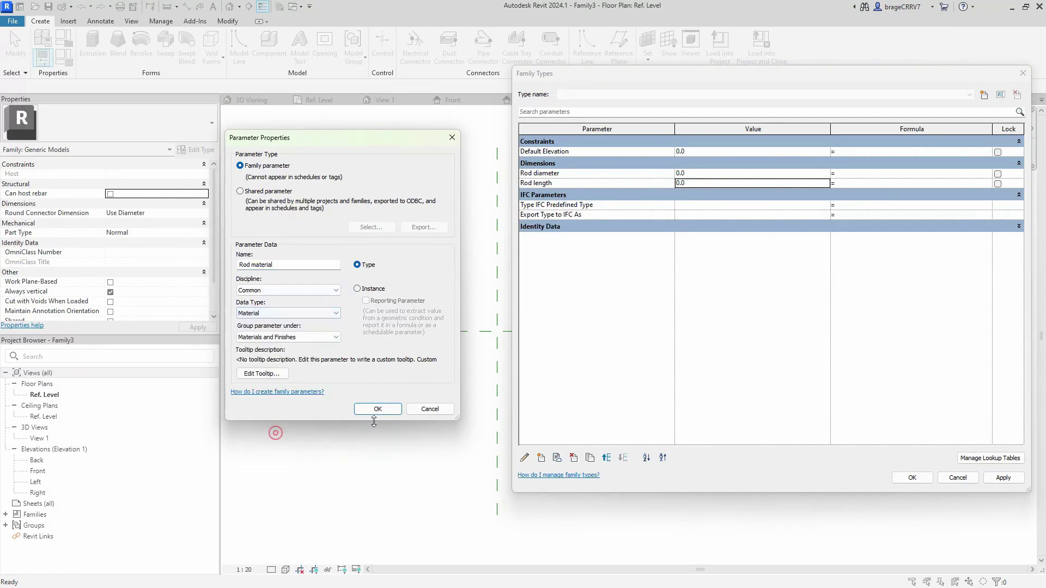
pyautogui.click(371, 409)
pyautogui.click(1003, 482)
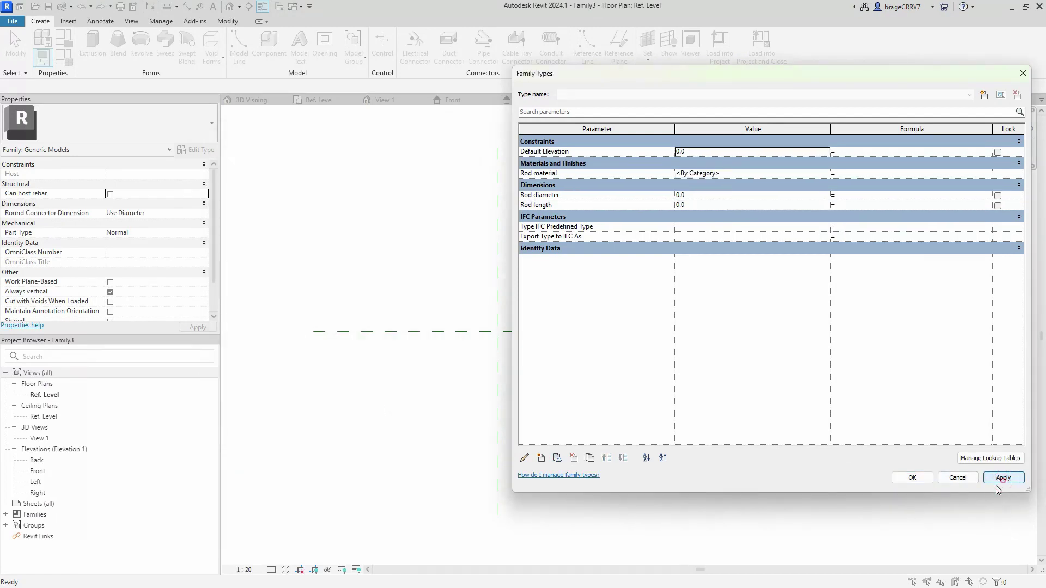
pyautogui.click(909, 479)
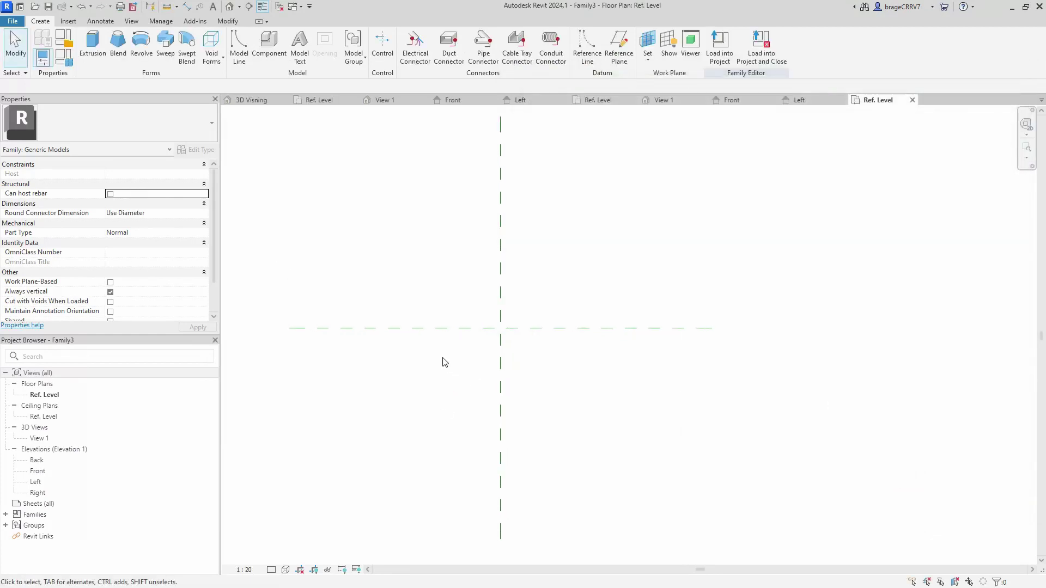
# - Sketch an extrusion circle of radius 80 centred on the reference planes
pyautogui.click(100, 63)
pyautogui.click(472, 37)
pyautogui.click(500, 328)
pyautogui.click(507, 335)
pyautogui.press('Escape')
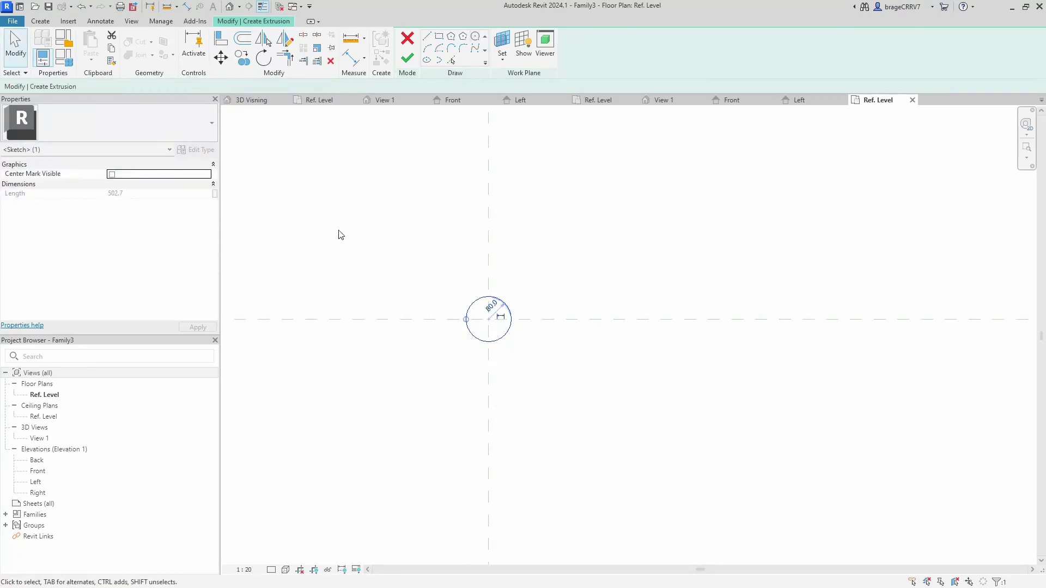
pyautogui.click(338, 235)
# - Dimension the 160 circle diameter, label it Rod diameter, and finish the sketch
pyautogui.click(100, 21)
pyautogui.click(116, 44)
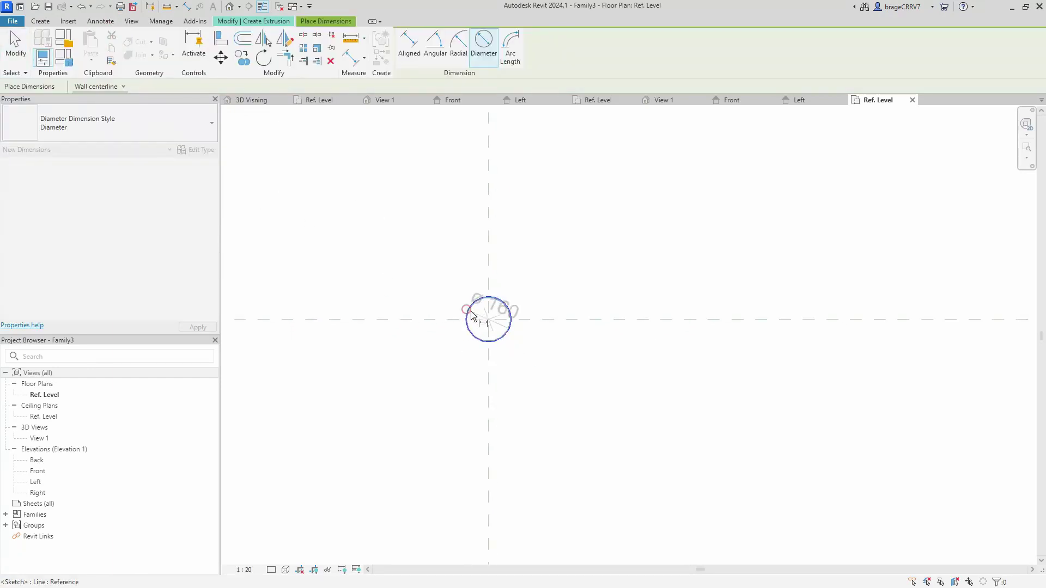
pyautogui.scroll(3, 471, 316)
pyautogui.click(478, 320)
pyautogui.press('Escape')
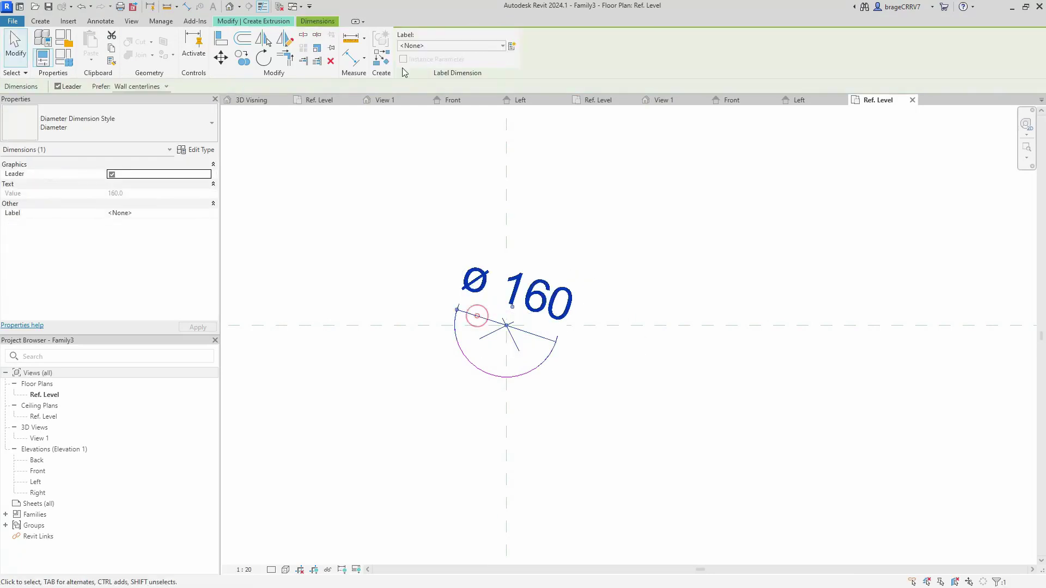
pyautogui.click(452, 45)
pyautogui.click(424, 94)
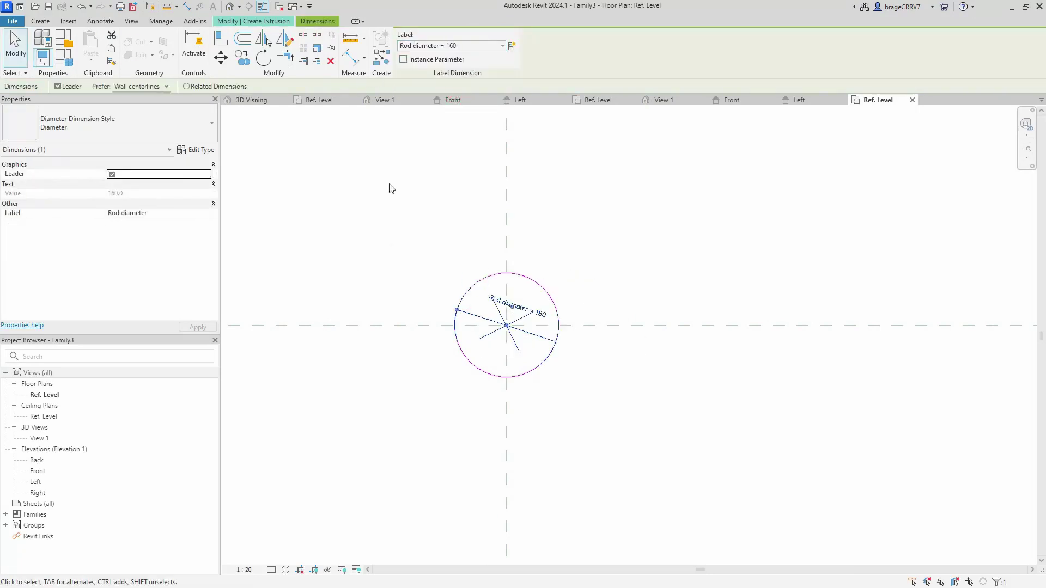
pyautogui.press('Escape')
pyautogui.click(413, 43)
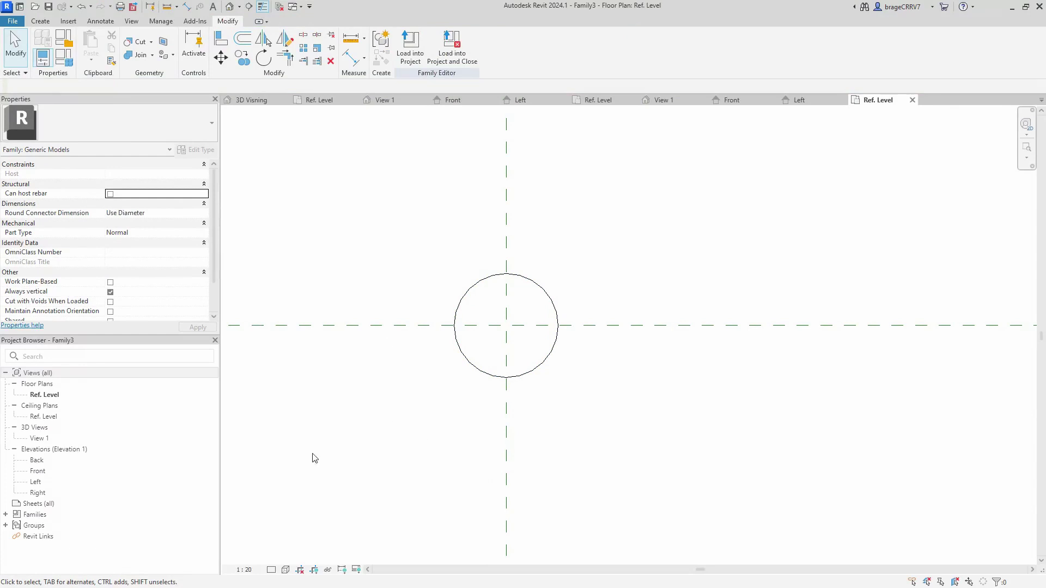
# - In the Front elevation, add a horizontal reference plane below Ref. Level
pyautogui.doubleClick(60, 471)
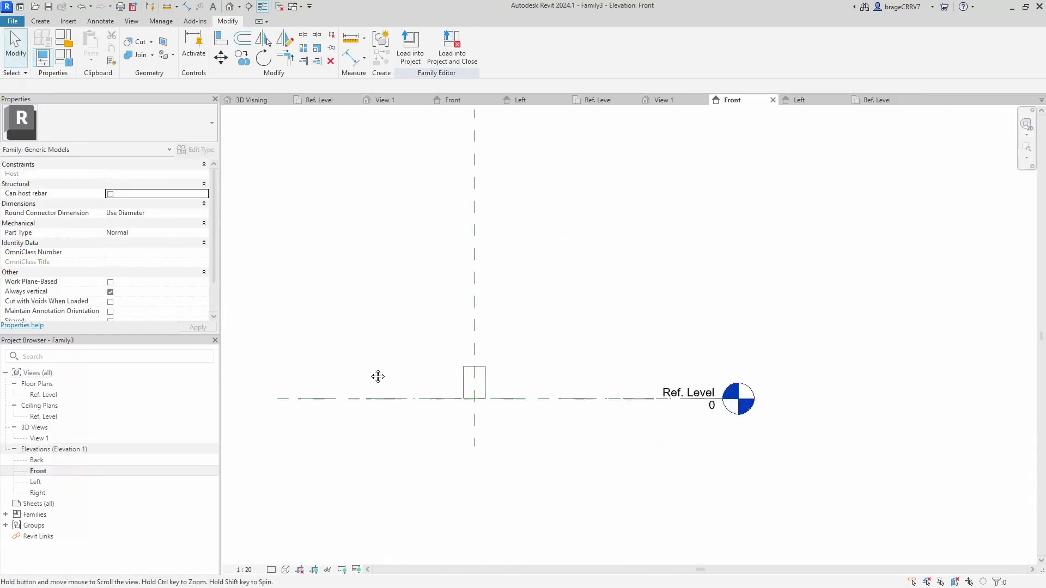
pyautogui.moveTo(378, 376); pyautogui.dragTo(499, 423, button='middle')
pyautogui.press('r')
pyautogui.press('p')
pyautogui.click(591, 379)
pyautogui.click(358, 376)
pyautogui.press('Escape')
pyautogui.press('Escape')
pyautogui.scroll(1, 371, 440)
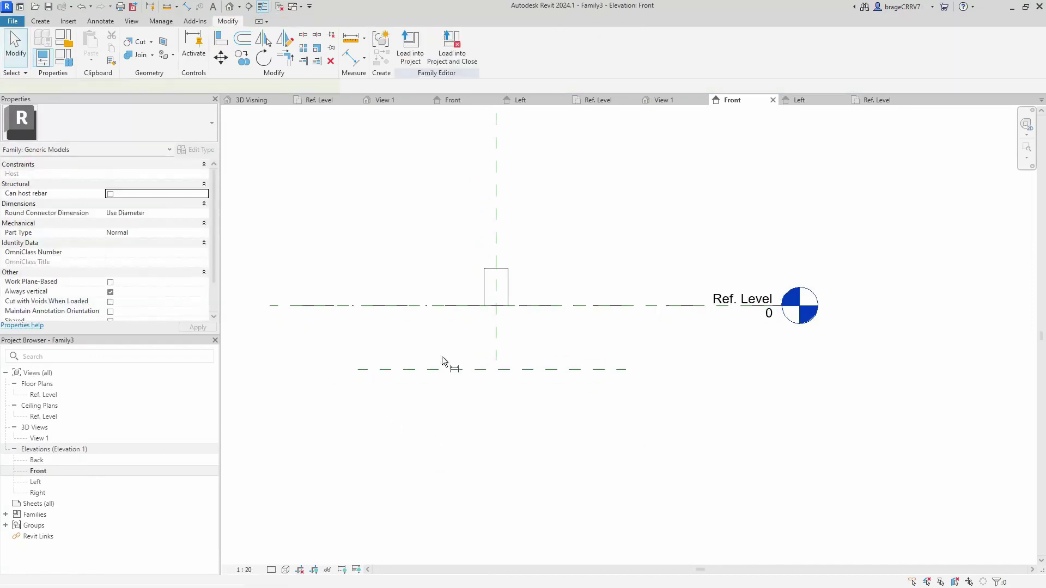
# - Dimension Ref. Level to the lower plane and label it Rod length (424)
pyautogui.press('d')
pyautogui.press('i')
pyautogui.click(436, 339)
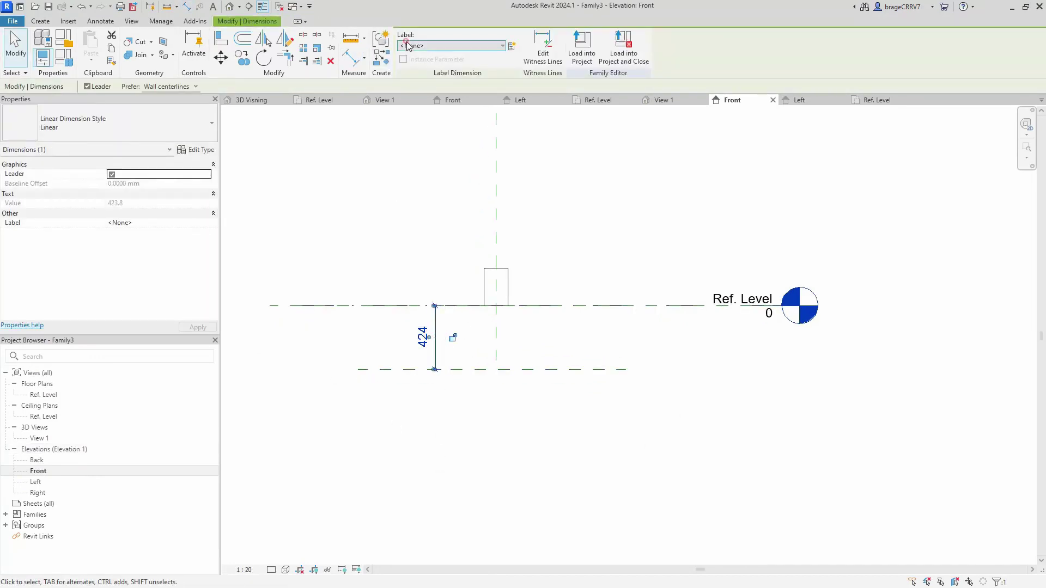
pyautogui.click(448, 45)
pyautogui.click(442, 105)
# - Stretch the rod extrusion downward toward the lower reference plane
pyautogui.click(508, 289)
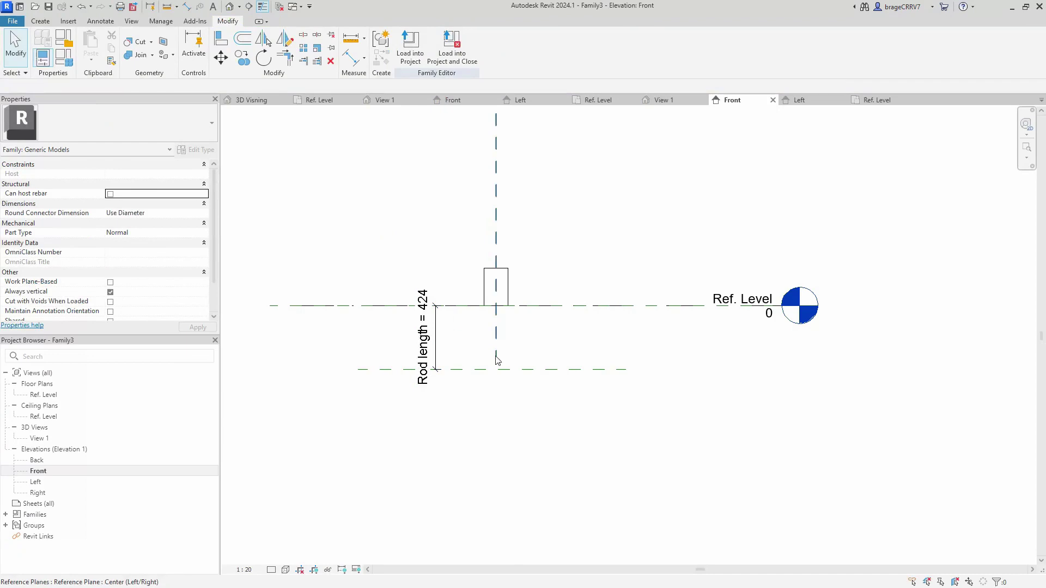
pyautogui.scroll(2, 492, 353)
pyautogui.moveTo(496, 283); pyautogui.dragTo(496, 343)
pyautogui.moveTo(496, 219); pyautogui.dragTo(496, 308)
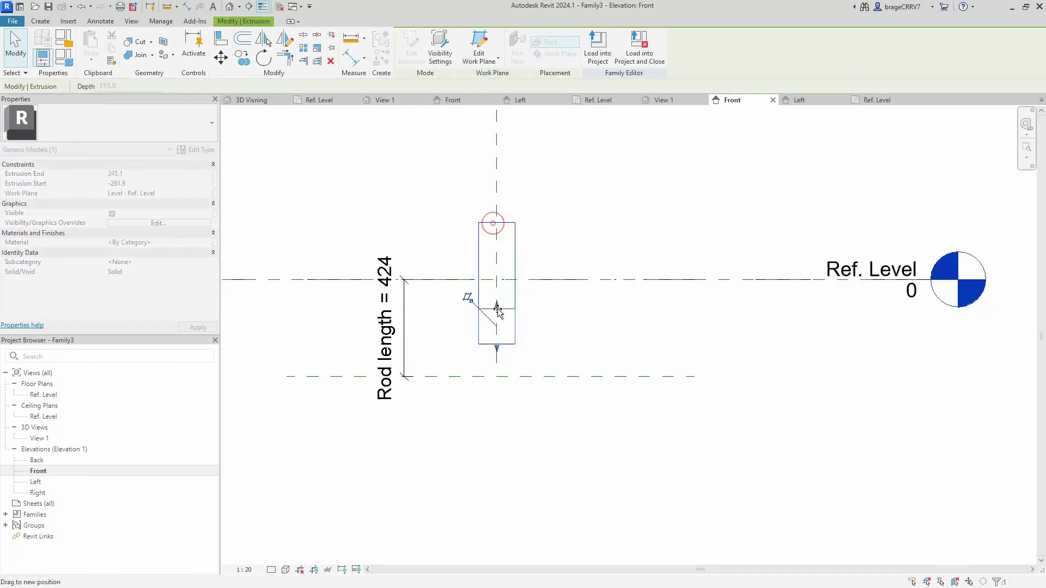
pyautogui.click(572, 329)
# - Align the rod's top to Ref. Level and its bottom to the lower plane
pyautogui.press('a')
pyautogui.press('l')
pyautogui.click(501, 280)
pyautogui.click(497, 309)
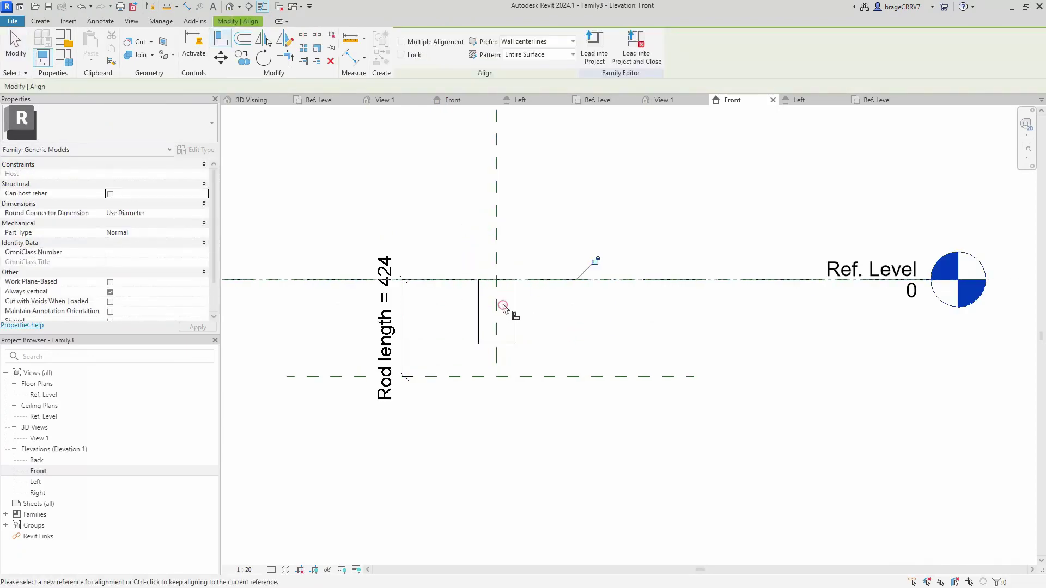
pyautogui.click(518, 376)
pyautogui.click(497, 343)
pyautogui.press('Escape')
# - Link the rod extrusion's material to a family material parameter
pyautogui.click(478, 326)
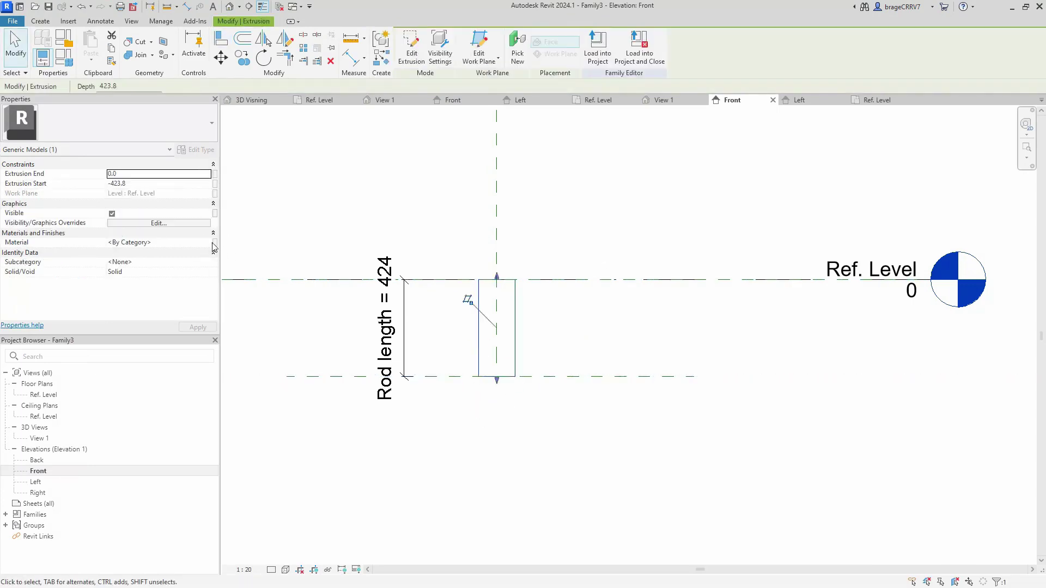
pyautogui.click(214, 243)
pyautogui.click(542, 381)
pyautogui.click(451, 447)
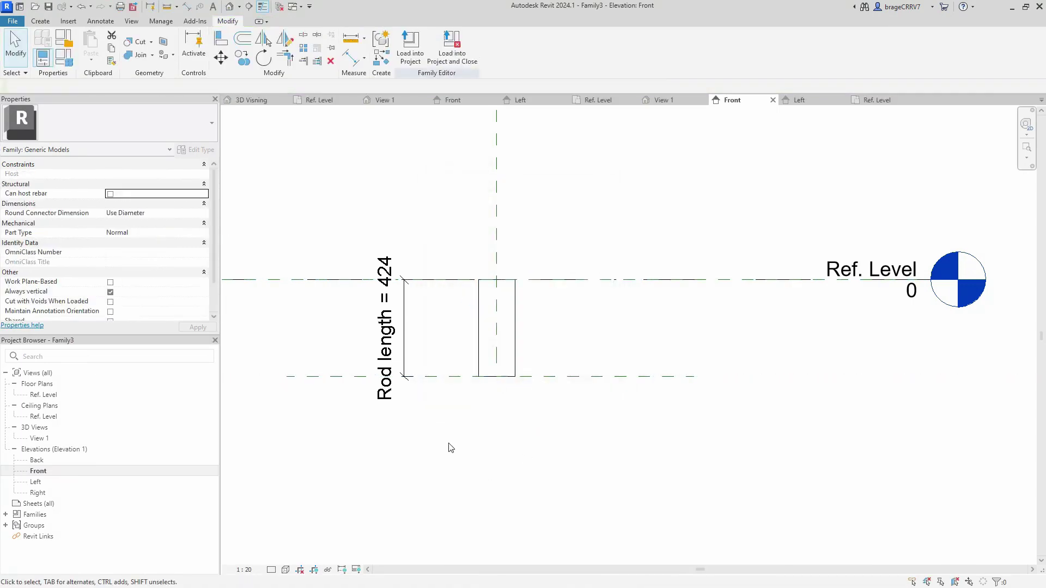
pyautogui.scroll(-1, 381, 243)
# - Open Purge Unused from the Manage tools and dismiss it
pyautogui.click(162, 20)
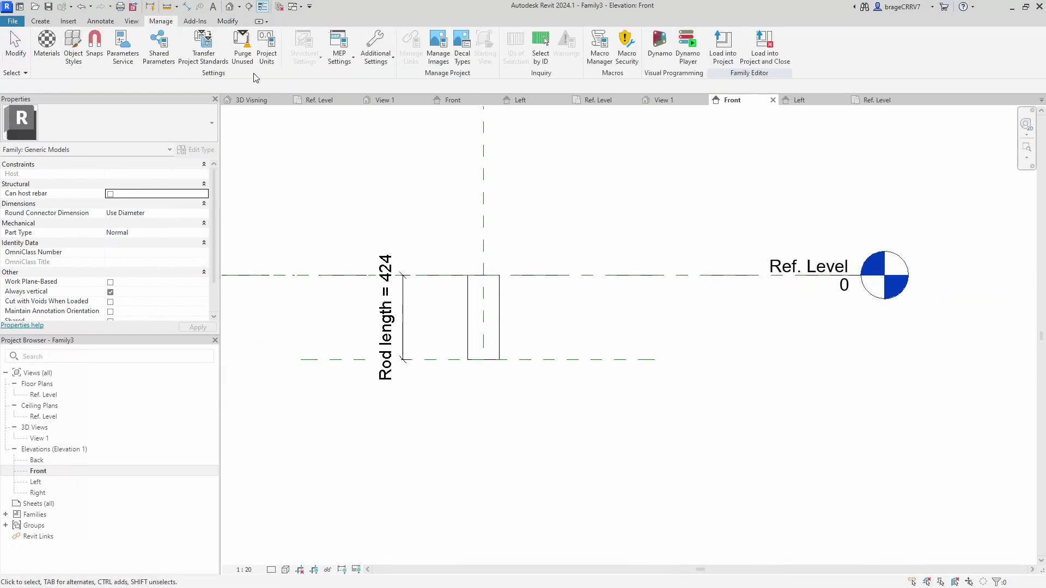
pyautogui.click(235, 53)
pyautogui.press('Escape')
pyautogui.click(266, 53)
pyautogui.press('Escape')
pyautogui.click(243, 53)
# - Save the family to the desktop as 'Bolt rod' via Save As > Family
pyautogui.click(12, 20)
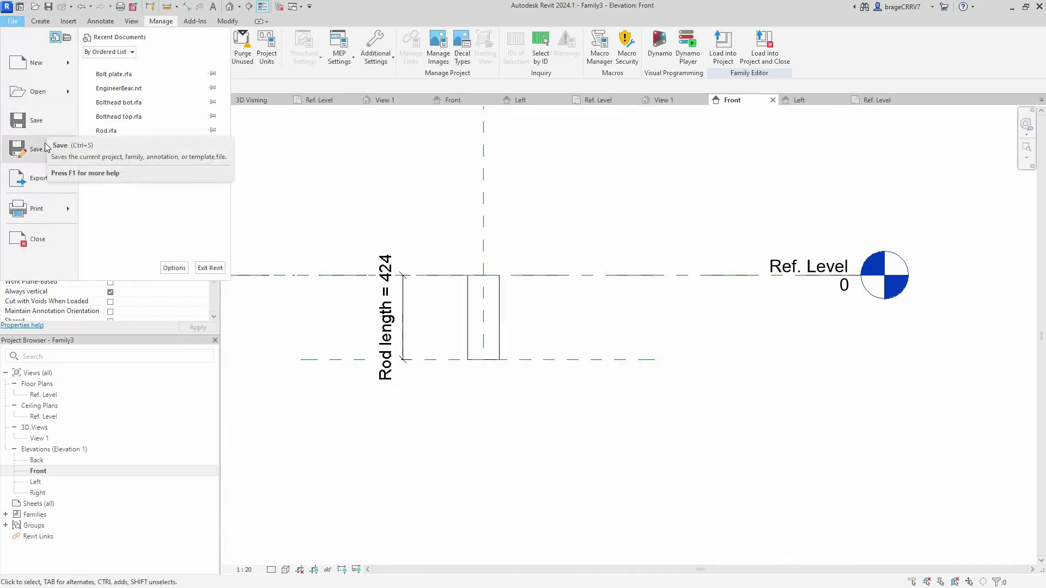
pyautogui.click(48, 148)
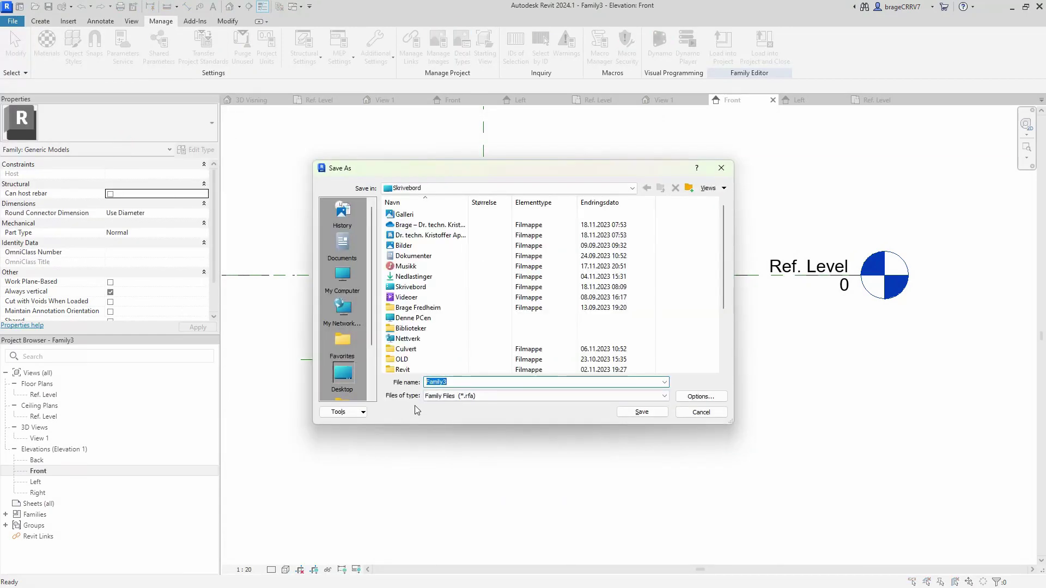
pyautogui.scroll(-3, 430, 349)
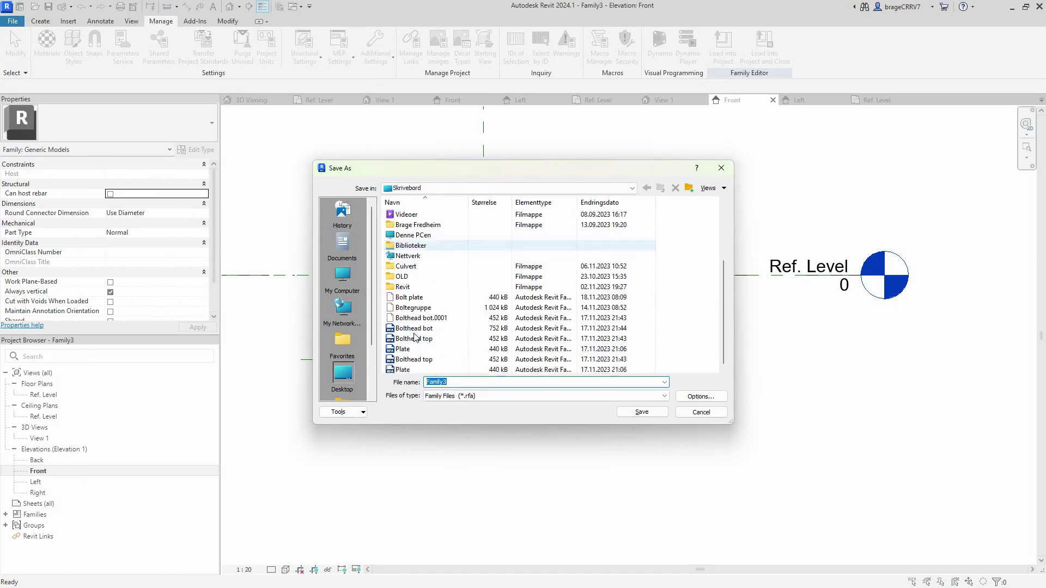
pyautogui.click(455, 381)
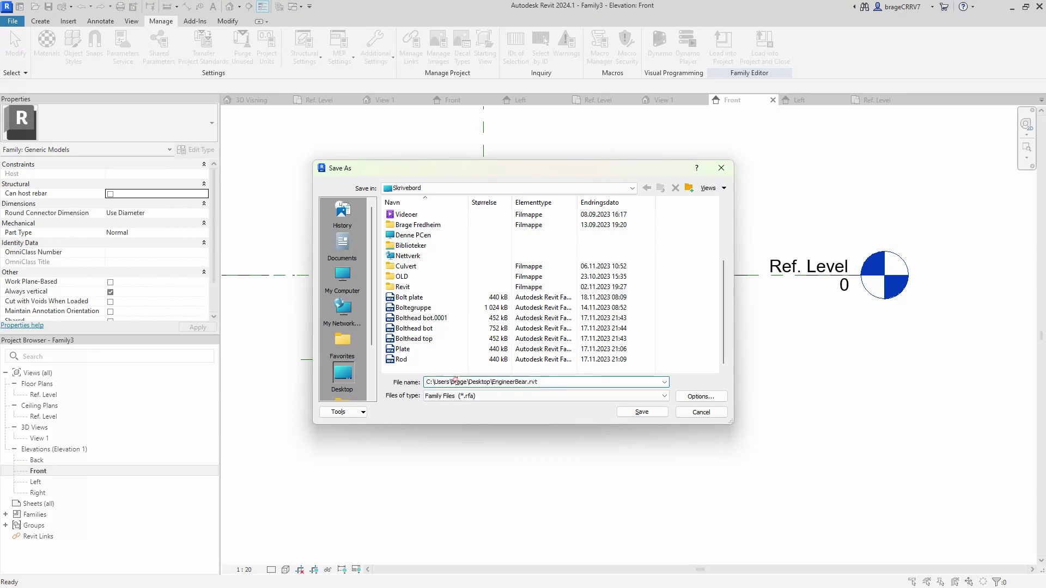
pyautogui.moveTo(725, 327); pyautogui.dragTo(716, 265)
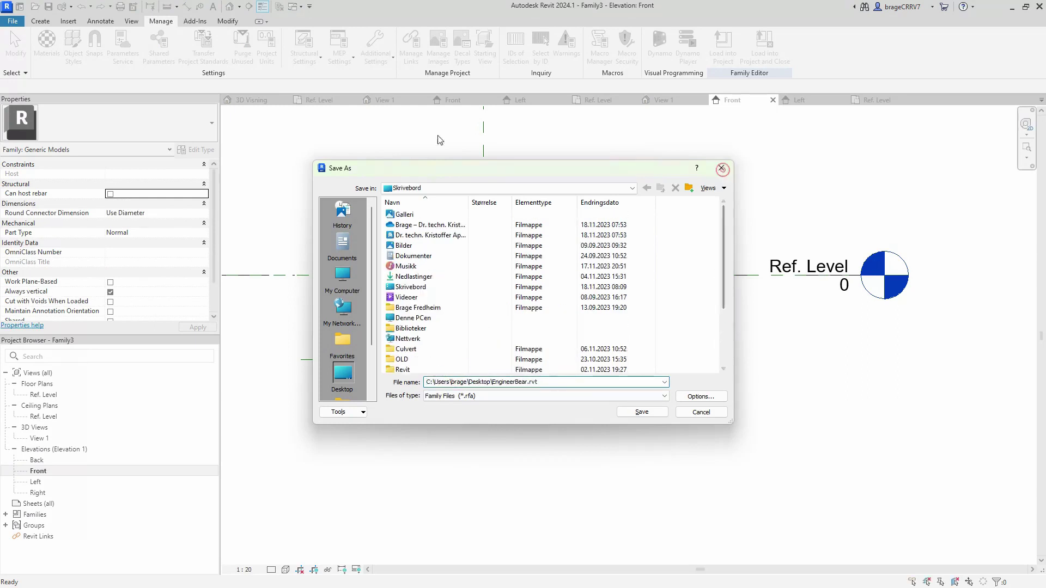
pyautogui.click(12, 20)
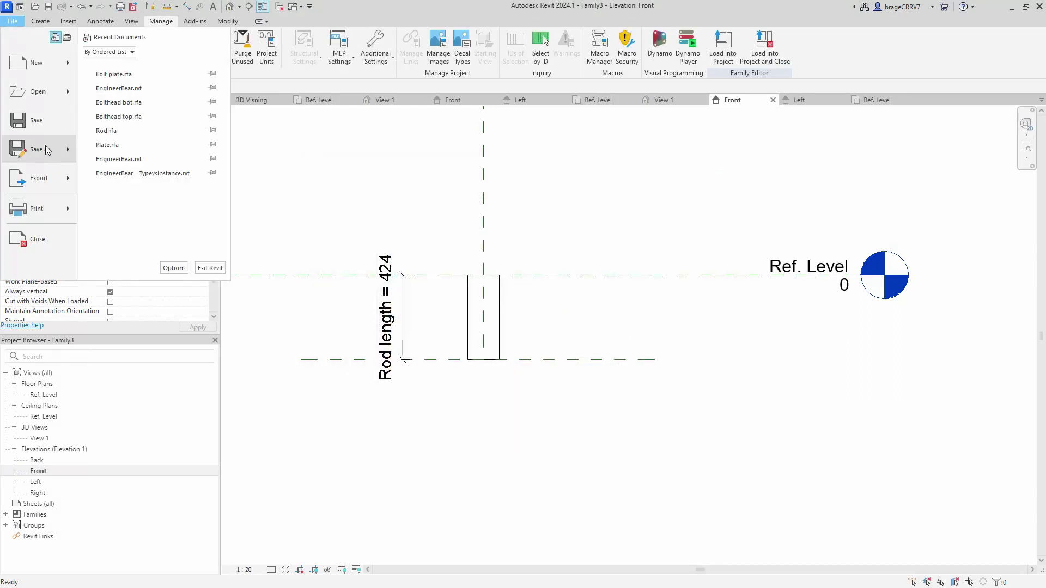
pyautogui.click(136, 143)
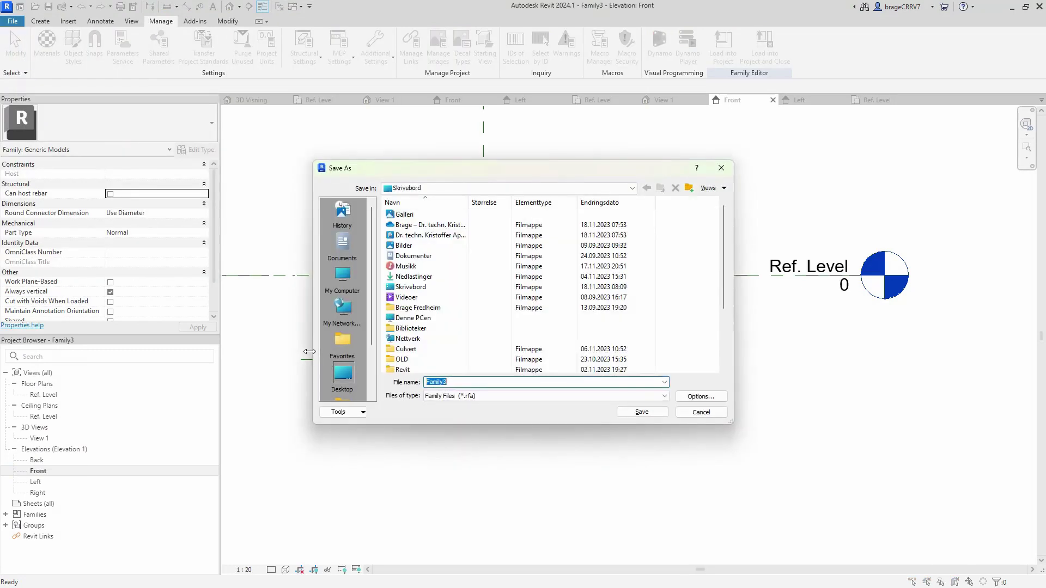
pyautogui.write('Bolt tod')
pyautogui.press('Return')
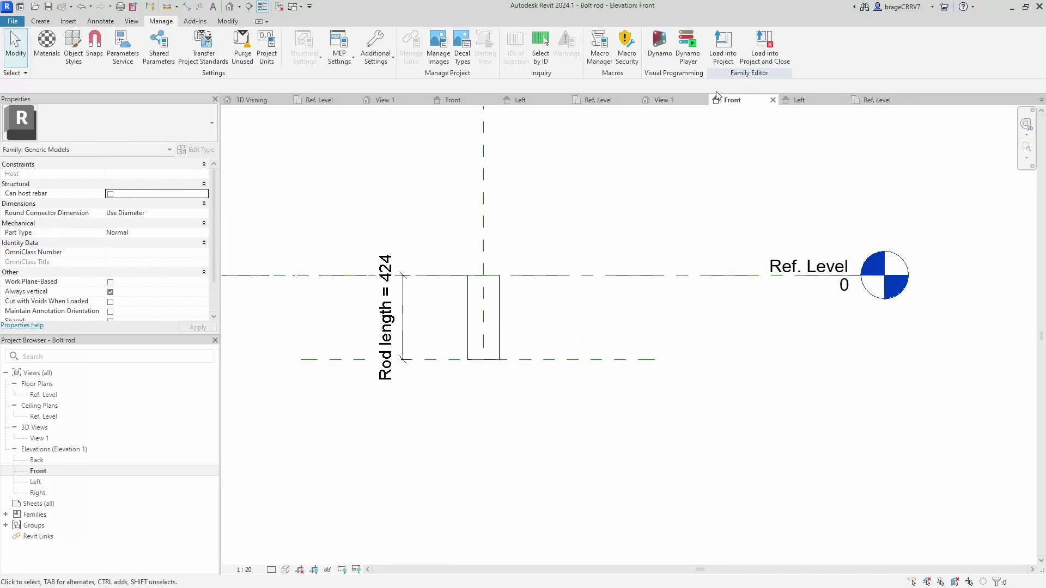
pyautogui.click(723, 46)
# - Load Bolt rod into Family1 and cancel placing an instance
pyautogui.click(489, 378)
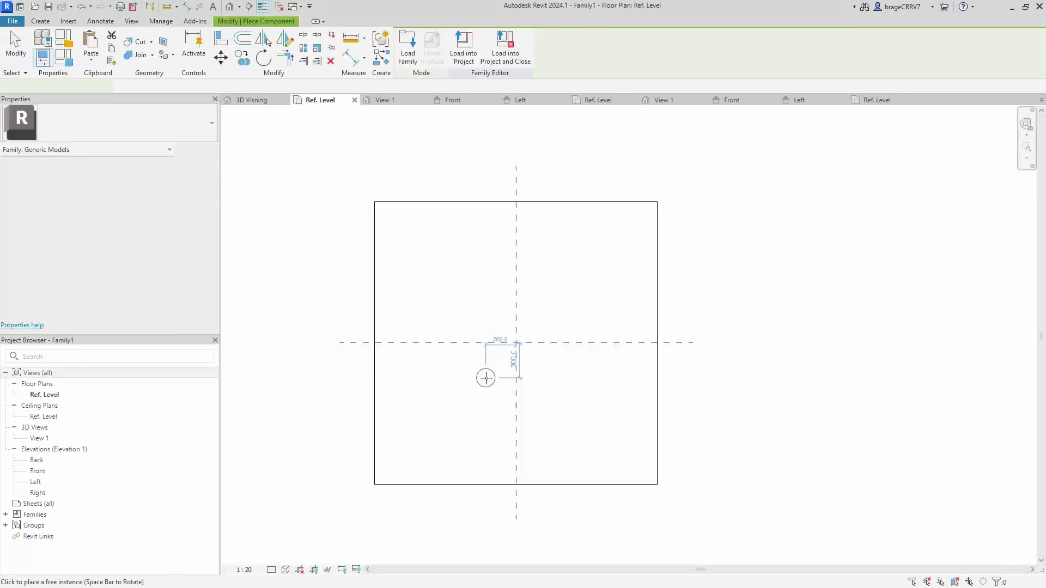
pyautogui.moveTo(486, 378); pyautogui.dragTo(451, 370, button='middle')
pyautogui.press('Escape')
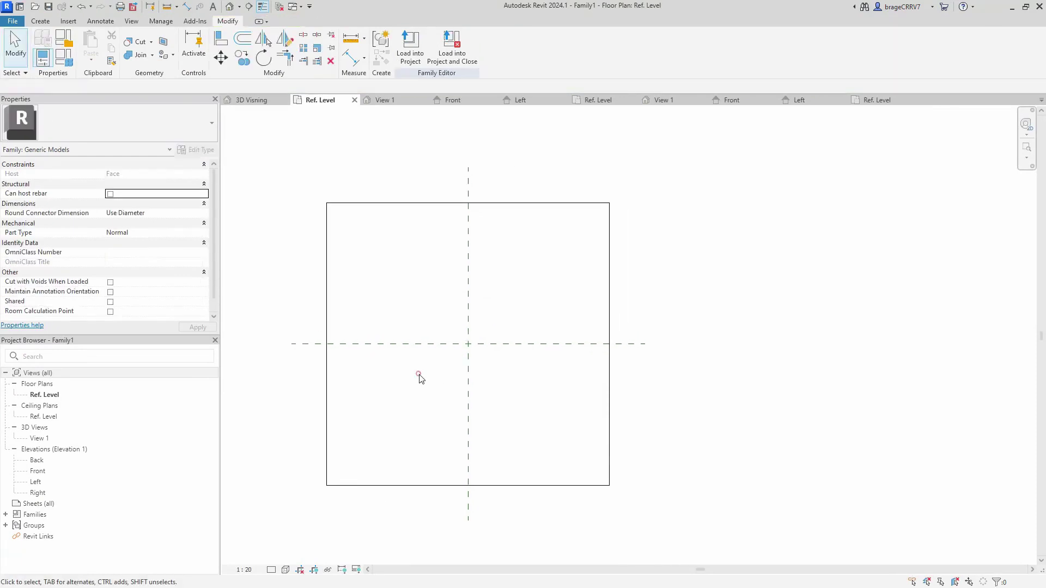
# - Create a new family from the Metric Generic Model template
pyautogui.click(12, 21)
pyautogui.moveTo(34, 63)
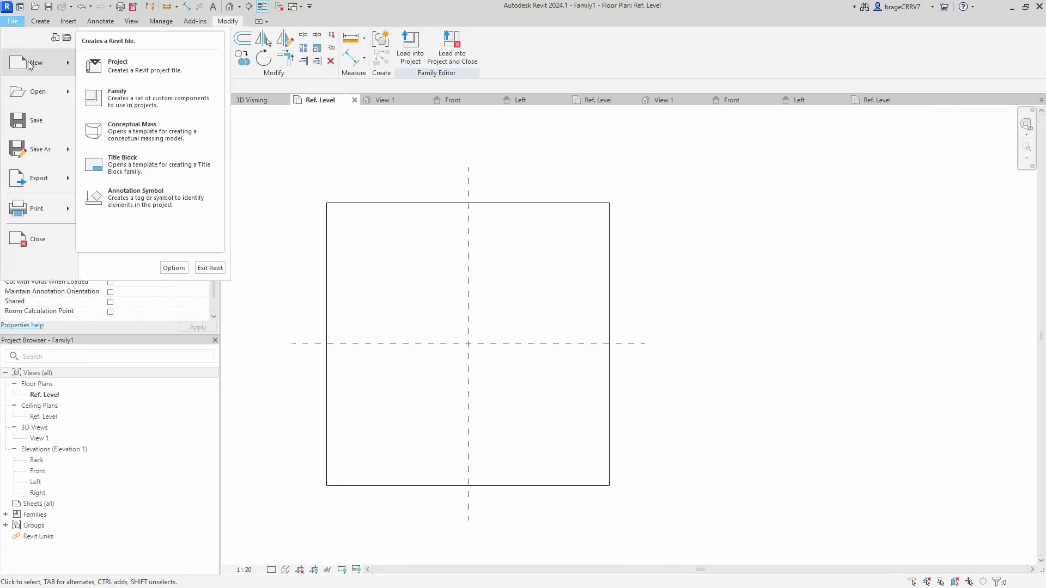
pyautogui.click(91, 96)
pyautogui.moveTo(630, 210); pyautogui.dragTo(621, 288)
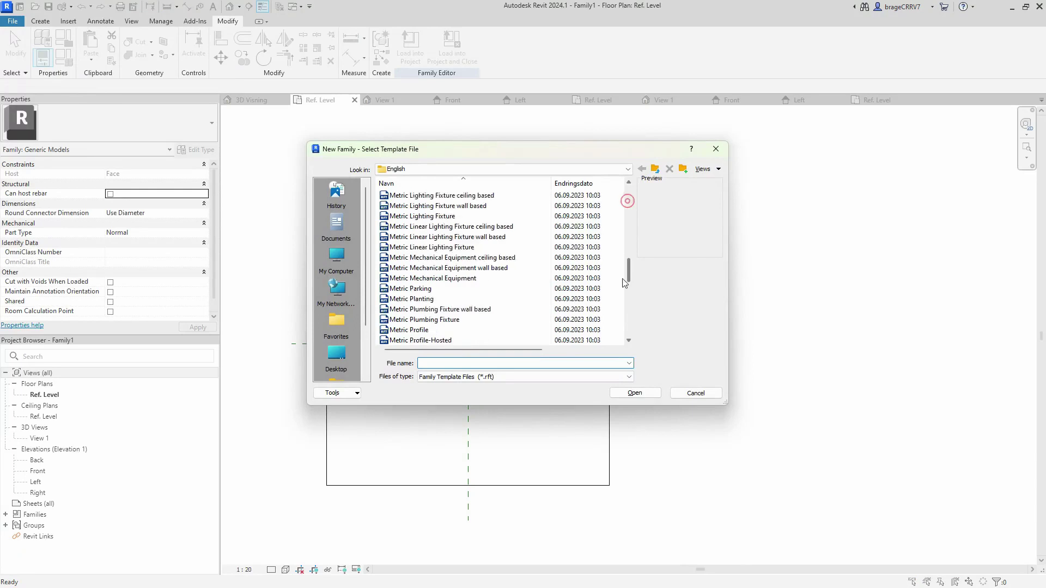
pyautogui.scroll(5, 621, 289)
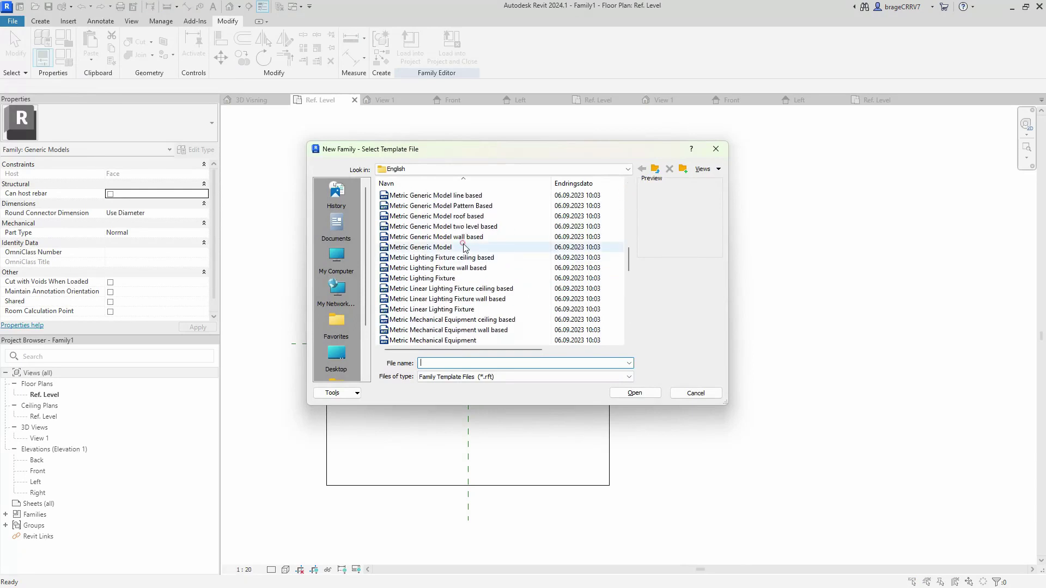
pyautogui.click(490, 244)
pyautogui.click(632, 392)
pyautogui.moveTo(515, 395); pyautogui.dragTo(531, 416, button='middle')
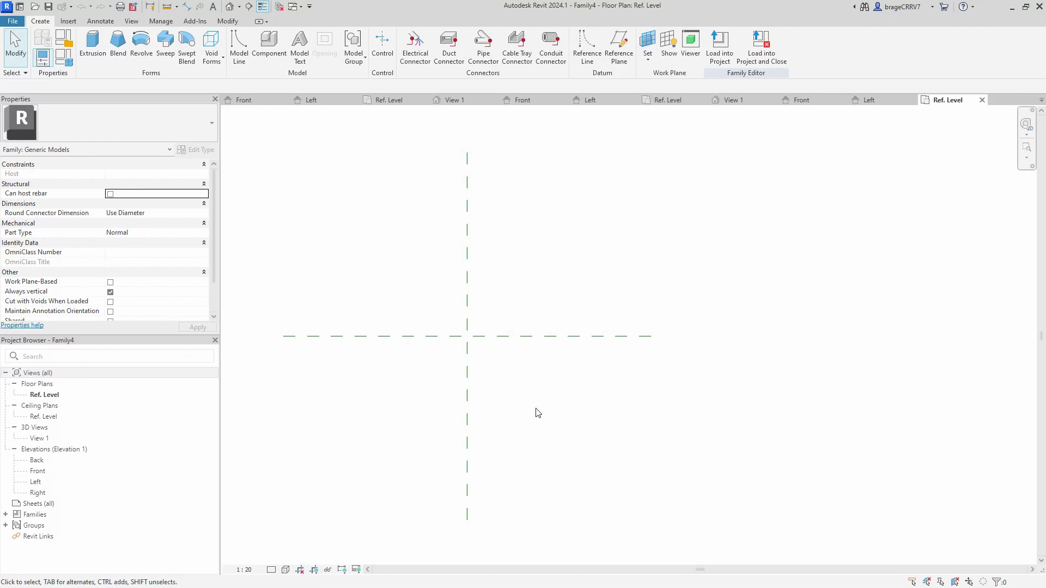
# - Draw two vertical reference planes, one either side of the centre plane
pyautogui.press('r')
pyautogui.press('p')
pyautogui.click(431, 257)
pyautogui.click(431, 443)
pyautogui.click(514, 257)
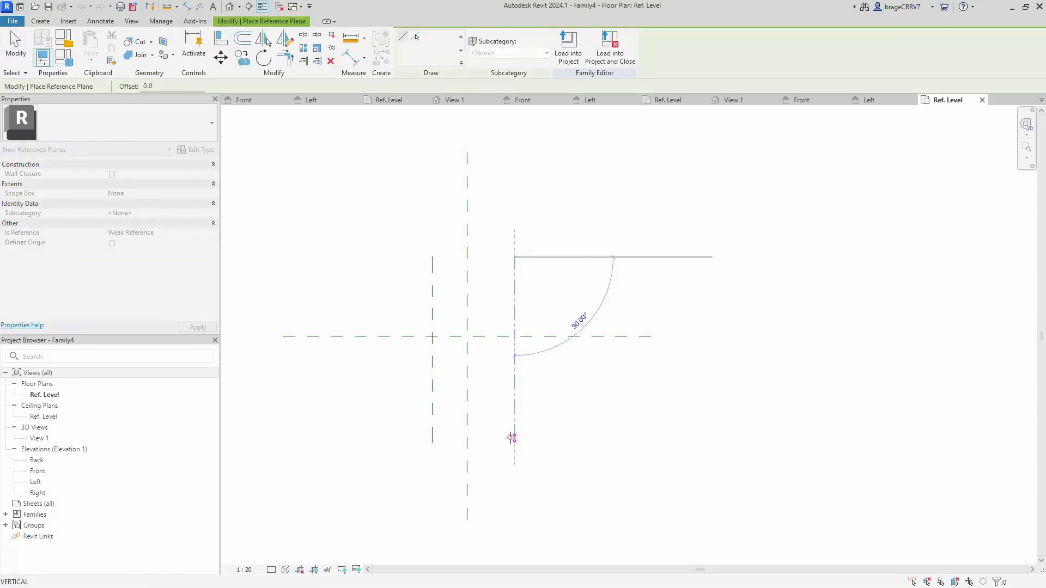
pyautogui.click(514, 436)
pyautogui.press('Escape')
# - Draw a 30° reference plane through the centre and copy it into three parallel planes
pyautogui.press('p')
pyautogui.click(466, 336)
pyautogui.click(296, 235)
pyautogui.press('Escape')
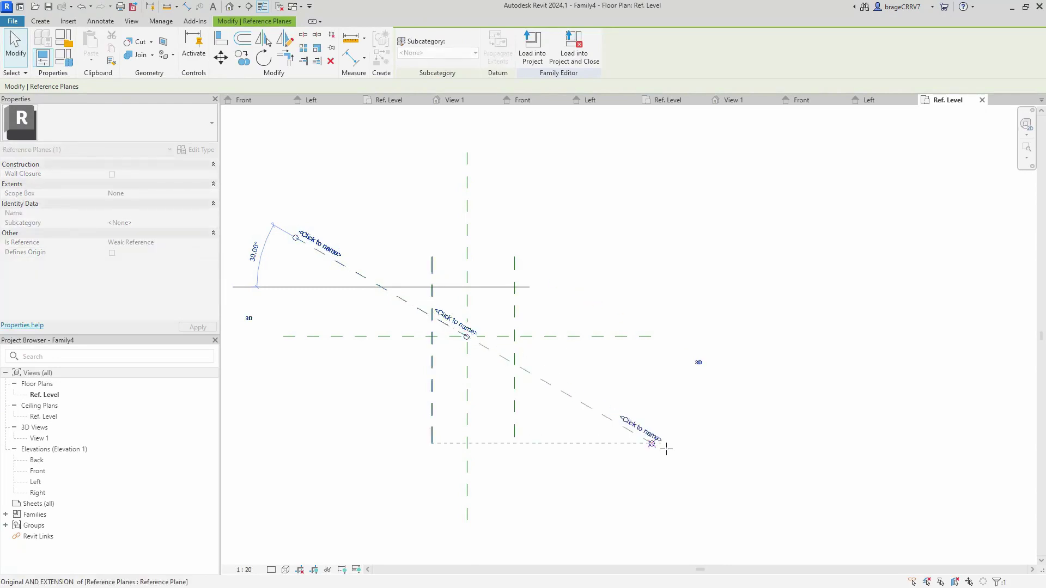
pyautogui.click(390, 297)
pyautogui.click(393, 319)
pyautogui.press('c')
pyautogui.press('o')
pyautogui.click(390, 322)
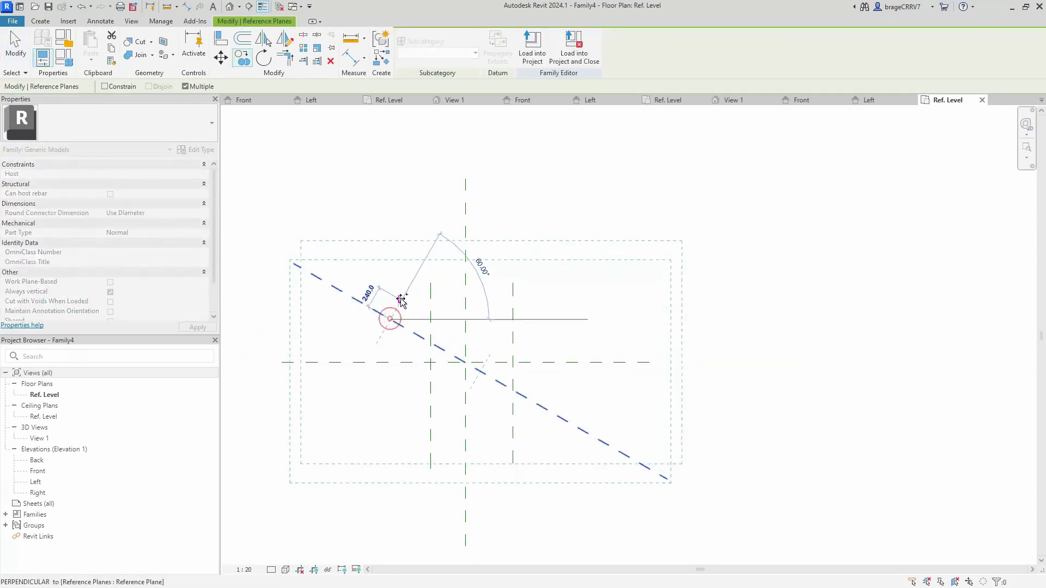
pyautogui.click(403, 299)
pyautogui.click(385, 327)
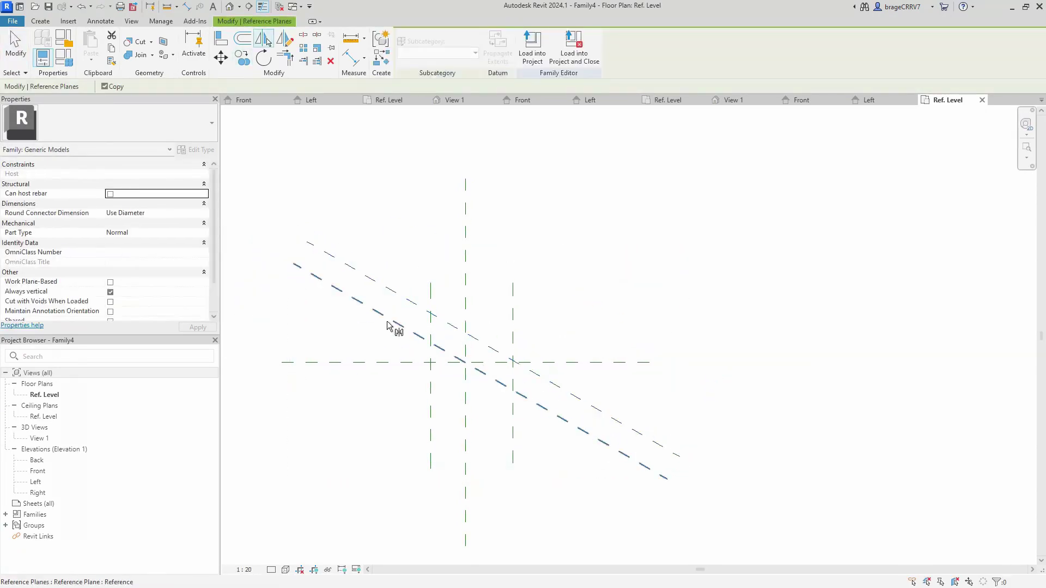
# - Mirror the three angled planes across the vertical centre plane
pyautogui.click(362, 346)
pyautogui.press('m')
pyautogui.press('m')
pyautogui.click(465, 257)
pyautogui.click(385, 239)
# - Extend the left vertical reference plane upward
pyautogui.click(425, 291)
pyautogui.moveTo(427, 269); pyautogui.dragTo(428, 170)
pyautogui.click(509, 283)
pyautogui.click(505, 190)
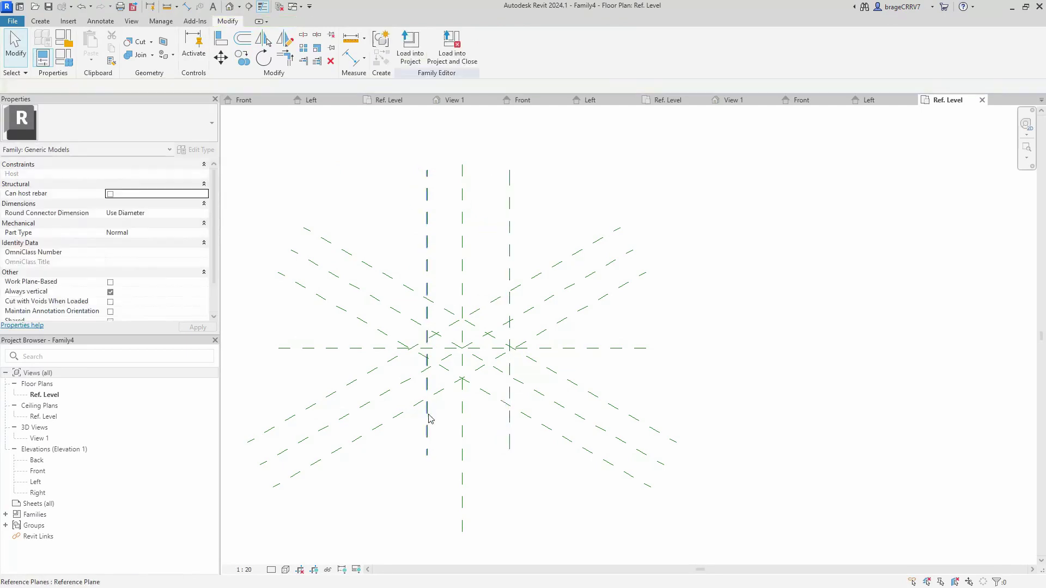
# - Dimension the vertical planes EQ and add a 1040 overall dimension
pyautogui.press('d')
pyautogui.press('i')
pyautogui.click(429, 291)
pyautogui.click(462, 275)
pyautogui.click(511, 275)
pyautogui.click(444, 263)
pyautogui.click(466, 243)
pyautogui.click(415, 236)
pyautogui.click(509, 238)
pyautogui.click(447, 242)
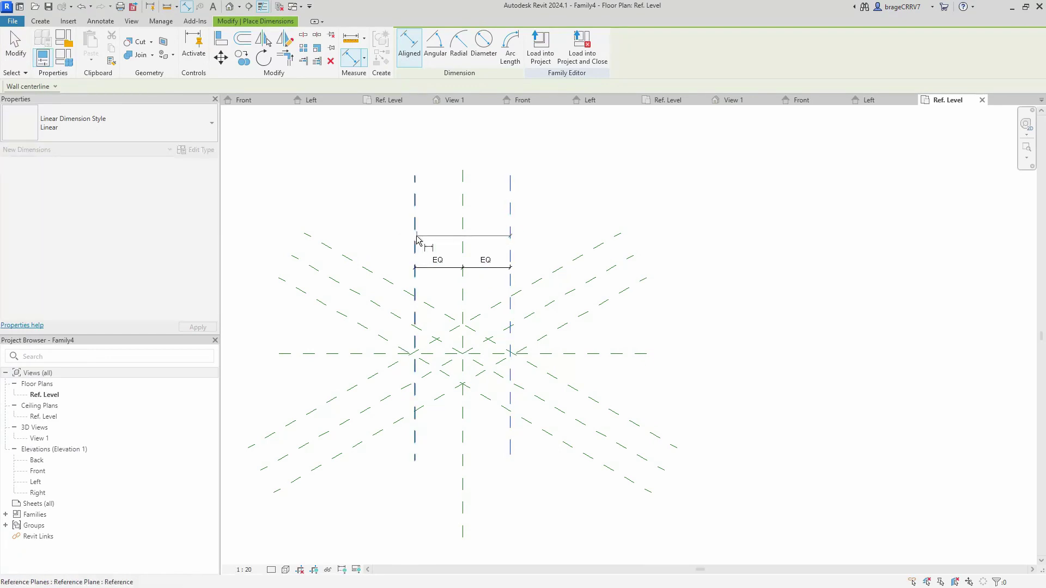
pyautogui.press('Escape')
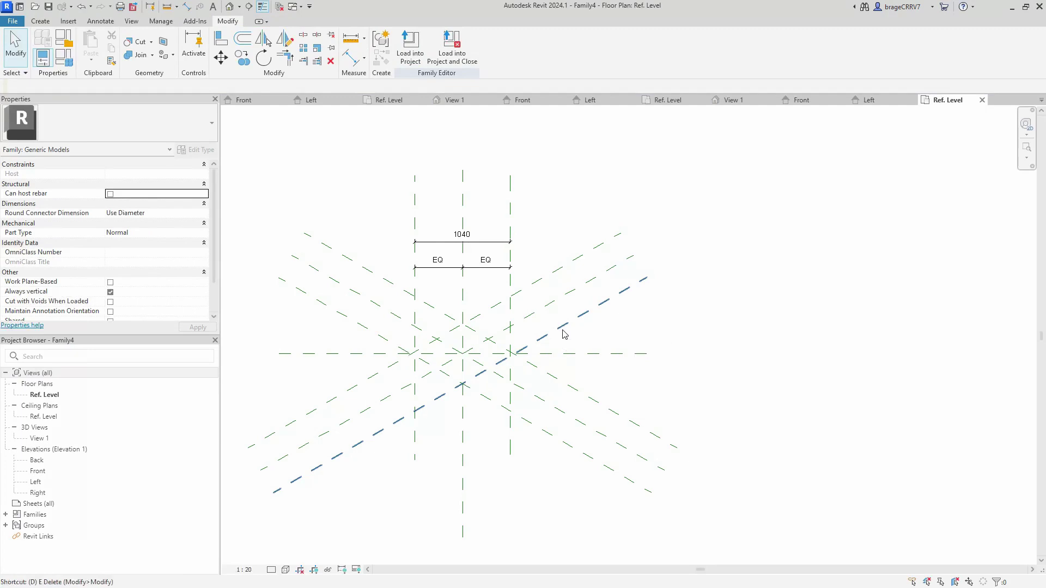
# - Dimension the right diagonal planes EQ with a 560 overall
pyautogui.press('d')
pyautogui.press('i')
pyautogui.click(549, 320)
pyautogui.click(544, 297)
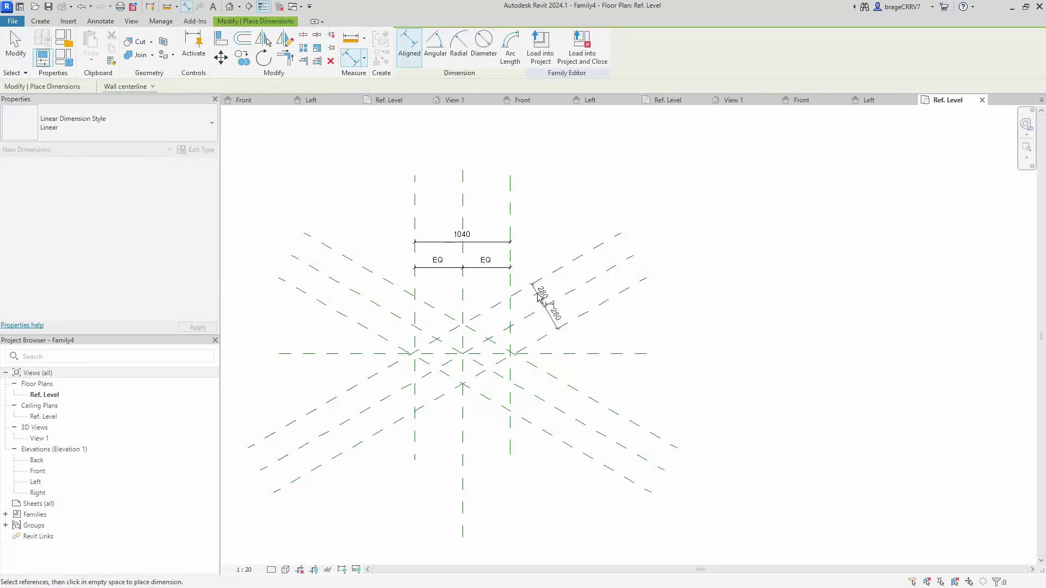
pyautogui.click(550, 297)
pyautogui.click(579, 320)
pyautogui.click(556, 271)
# - Dimension the left diagonal planes EQ with their overall dimension
pyautogui.click(362, 322)
pyautogui.click(389, 288)
pyautogui.click(360, 297)
pyautogui.click(333, 301)
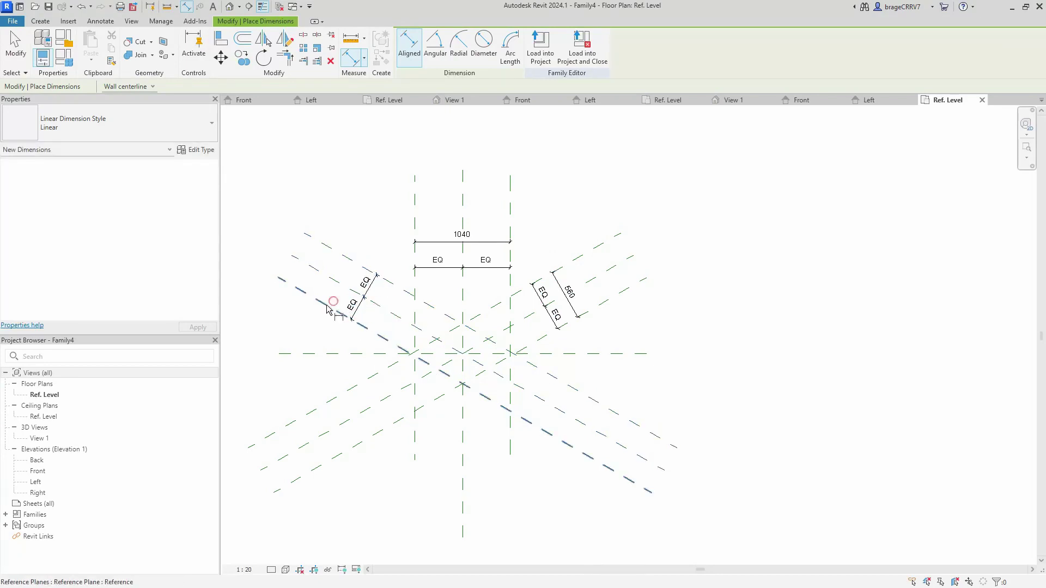
pyautogui.press('Escape')
pyautogui.press('Escape')
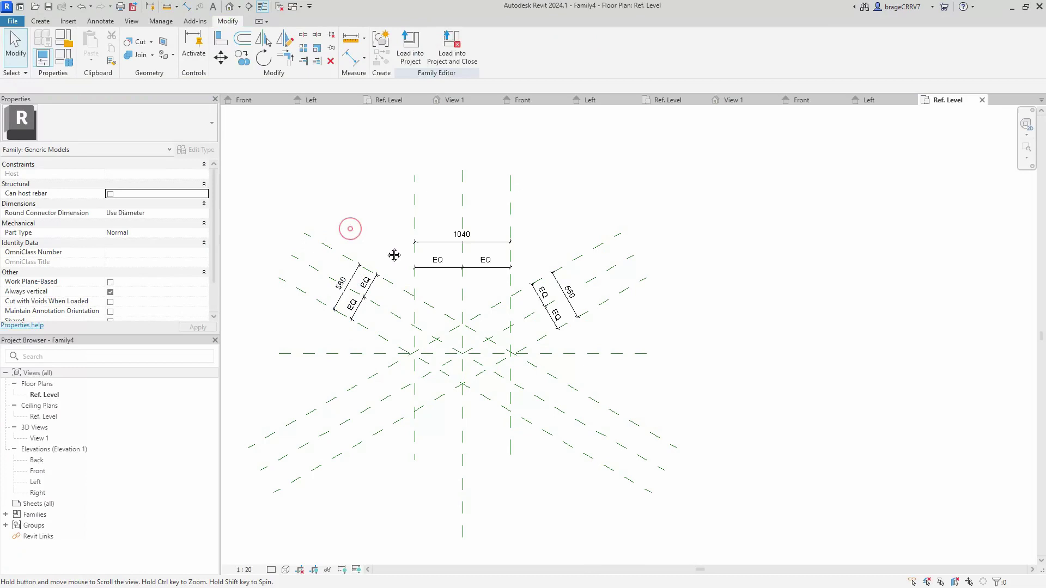
pyautogui.moveTo(394, 255); pyautogui.dragTo(324, 255, button='middle')
# - Add a Bolthead material (Material) parameter and a Bolthead width parameter
pyautogui.click(72, 65)
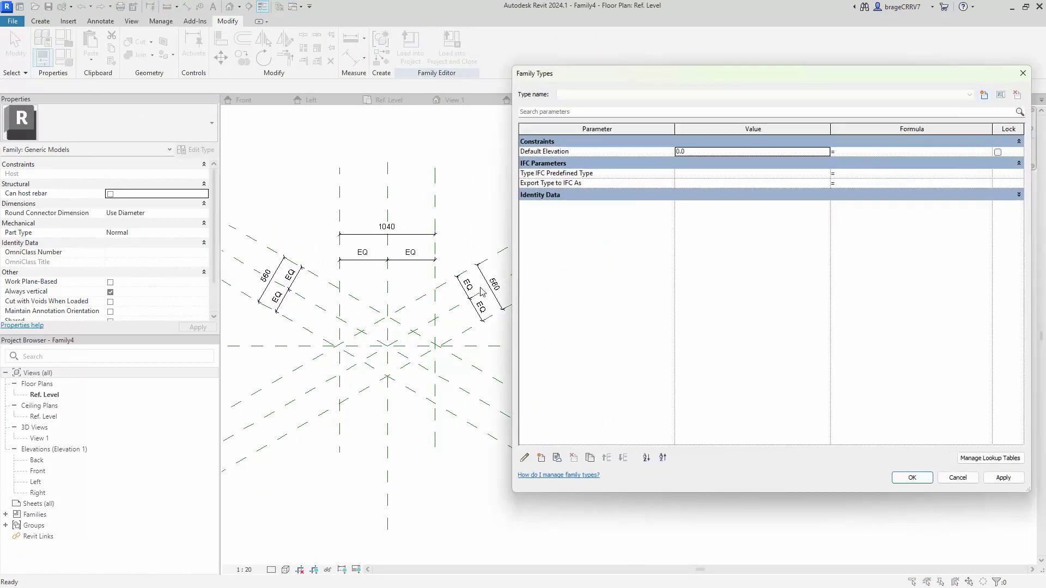
pyautogui.click(541, 457)
pyautogui.write('Bolthead material')
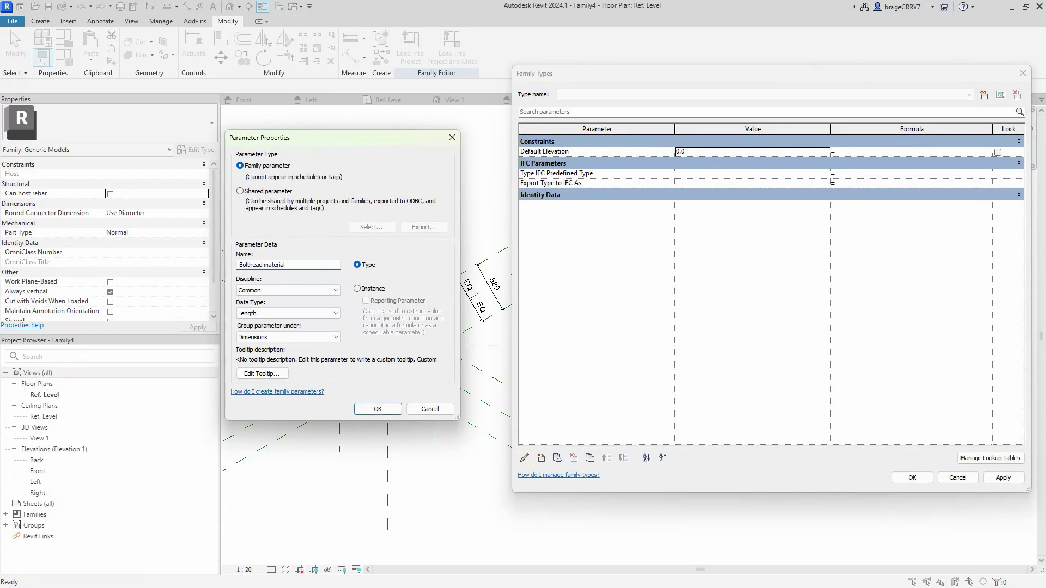
pyautogui.click(309, 315)
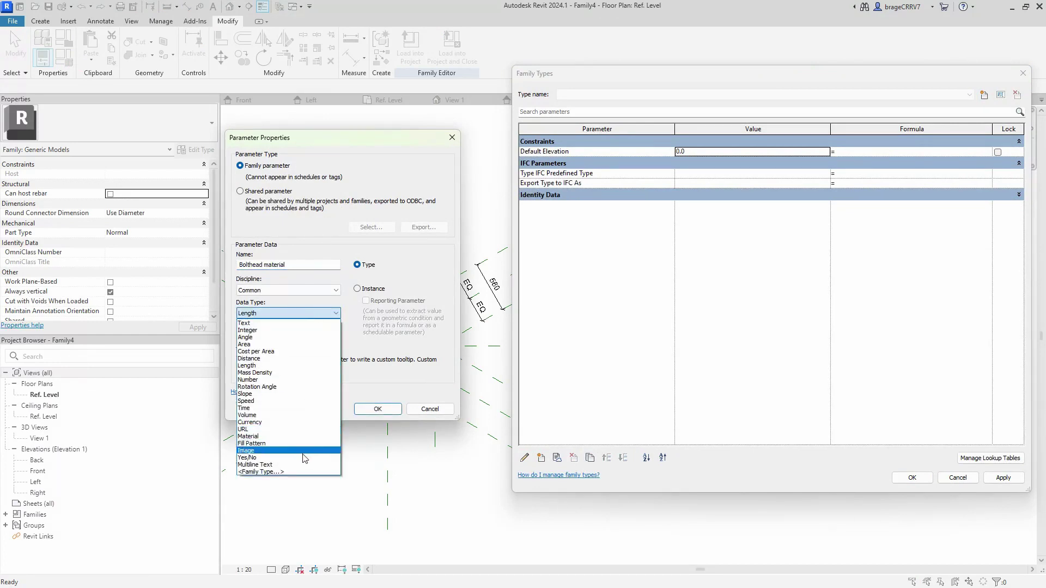
pyautogui.click(294, 436)
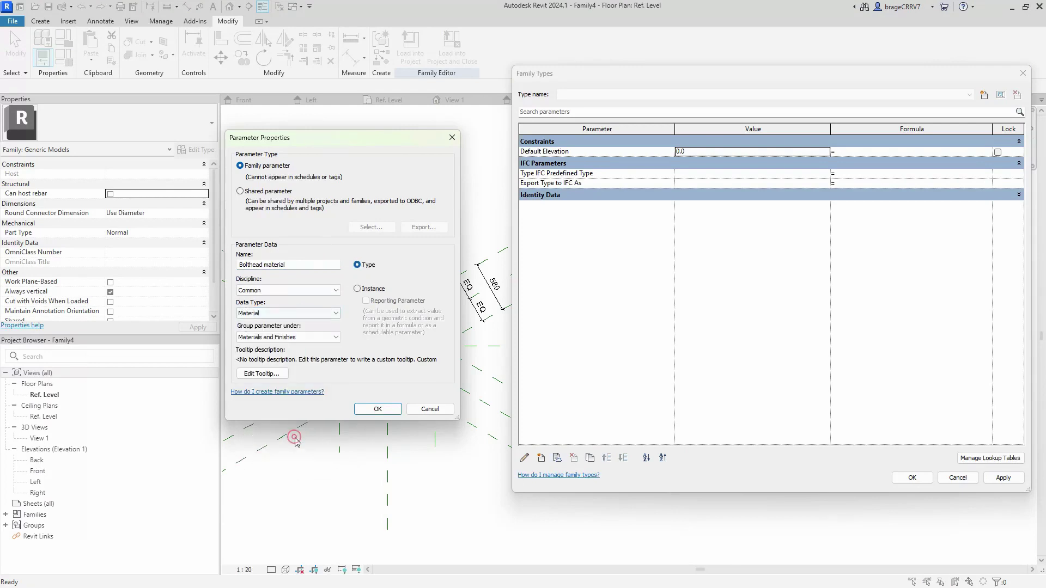
pyautogui.click(377, 408)
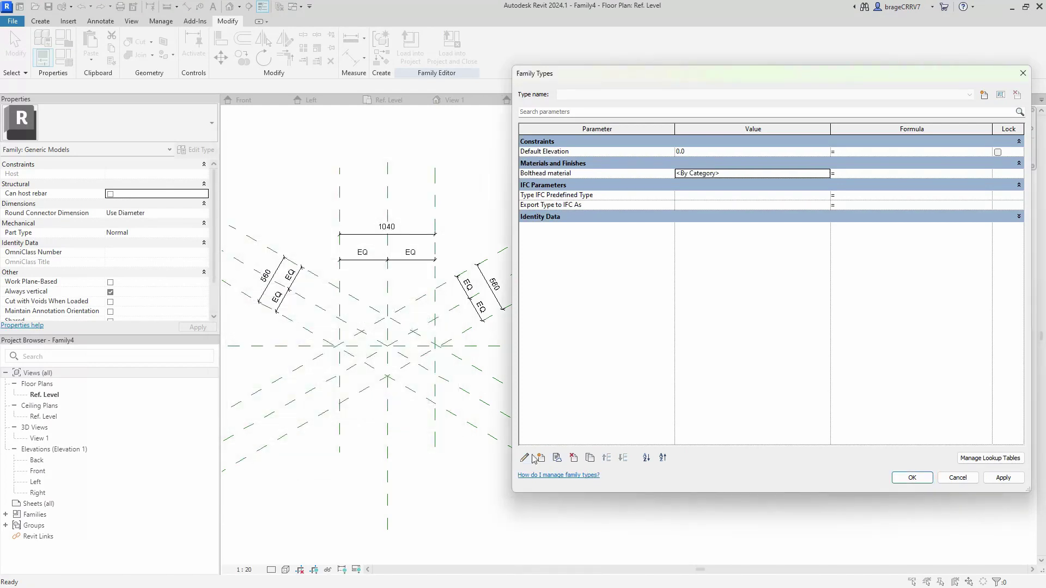
pyautogui.click(541, 459)
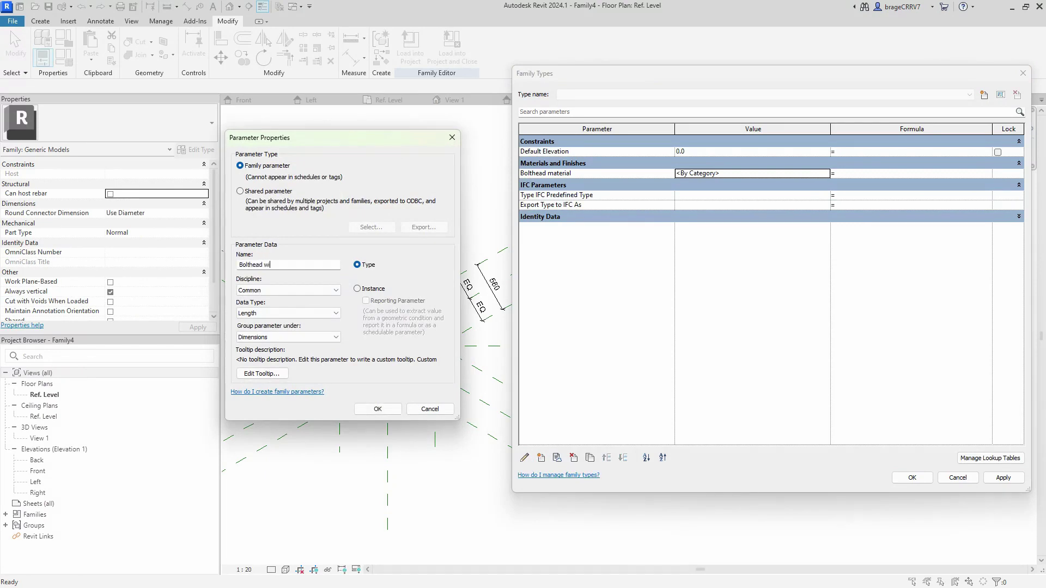
pyautogui.click(377, 409)
# - Add Bolthead height under Other with formula Bolthead width / 2.3; set width to 45
pyautogui.click(540, 459)
pyautogui.write('Bolthead height')
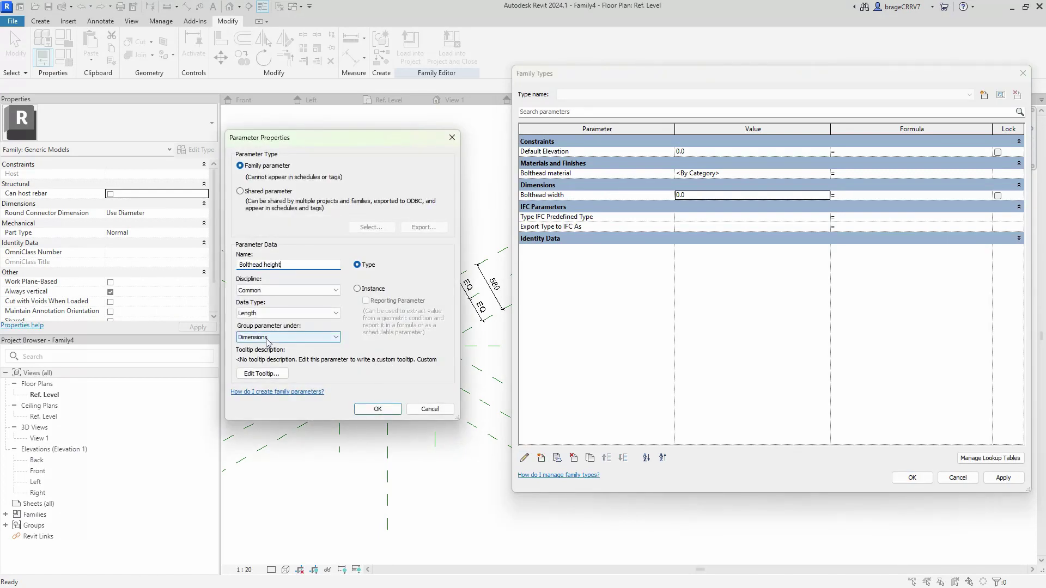
pyautogui.click(305, 337)
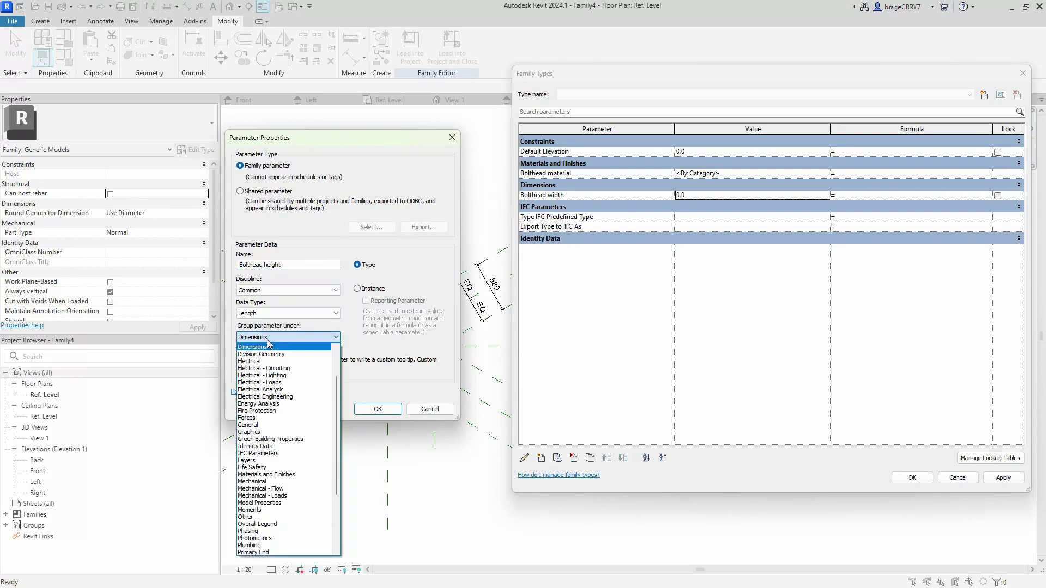
pyautogui.click(283, 517)
pyautogui.click(376, 408)
pyautogui.write('Bolthead width/2.3')
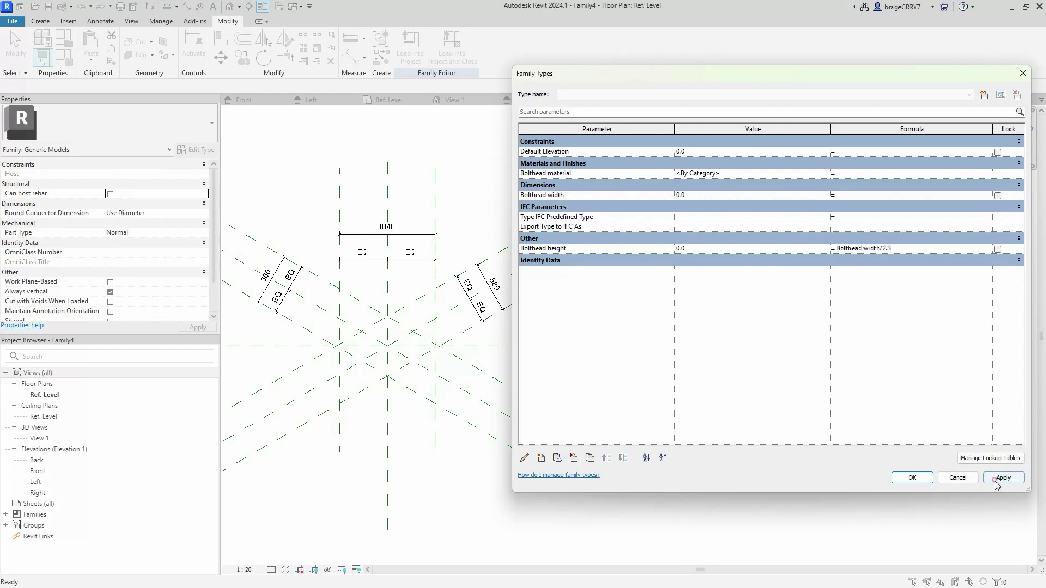
pyautogui.click(996, 483)
pyautogui.click(721, 196)
pyautogui.click(995, 484)
pyautogui.click(913, 478)
pyautogui.moveTo(596, 362); pyautogui.dragTo(666, 347, button='middle')
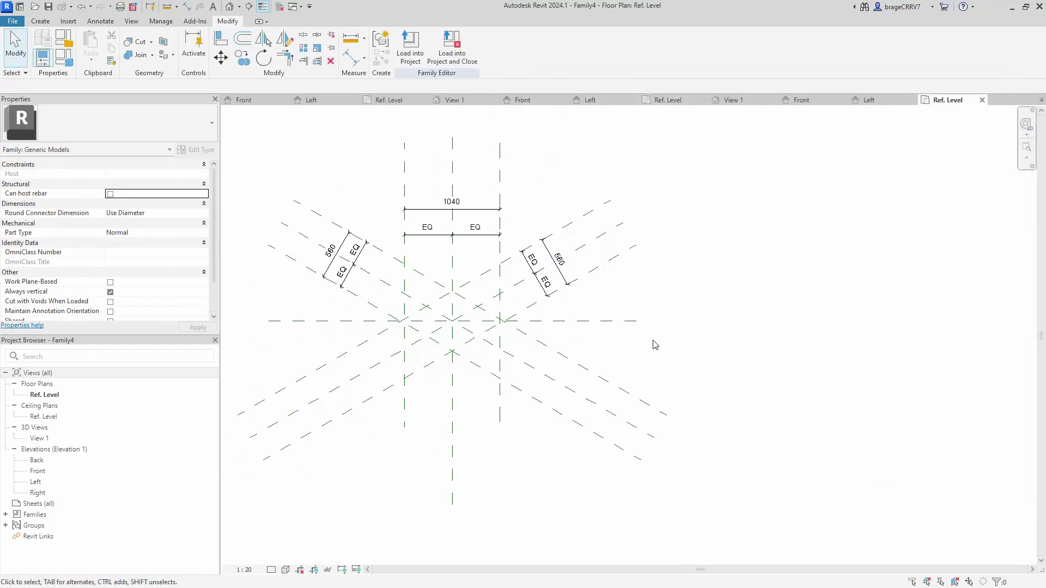
# - Sketch a six-sided inscribed polygon extrusion centred on the reference plane intersection
pyautogui.scroll(1, 404, 376)
pyautogui.scroll(1, 403, 377)
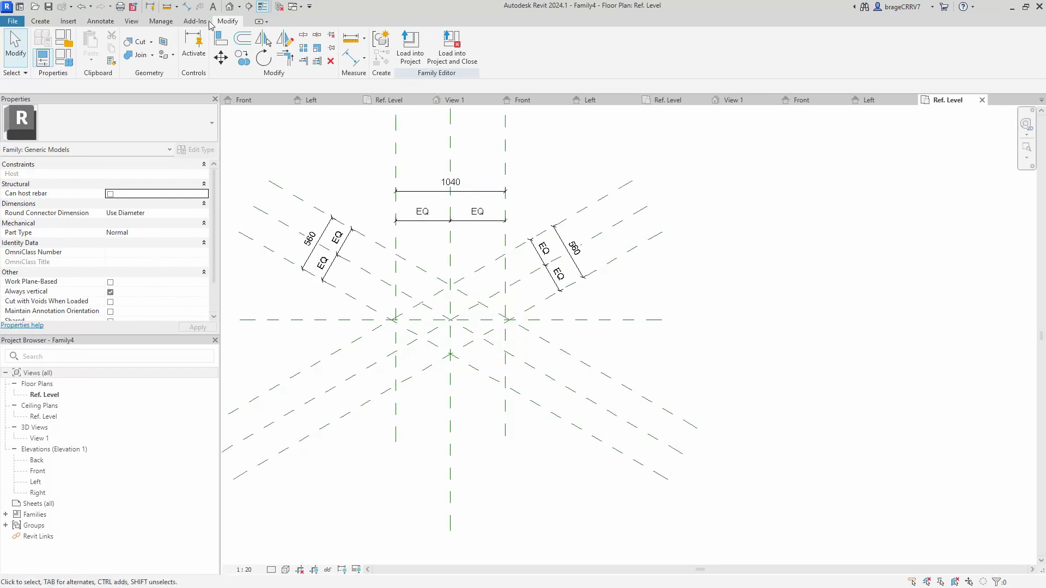
pyautogui.click(39, 21)
pyautogui.click(89, 48)
pyautogui.scroll(1, 349, 246)
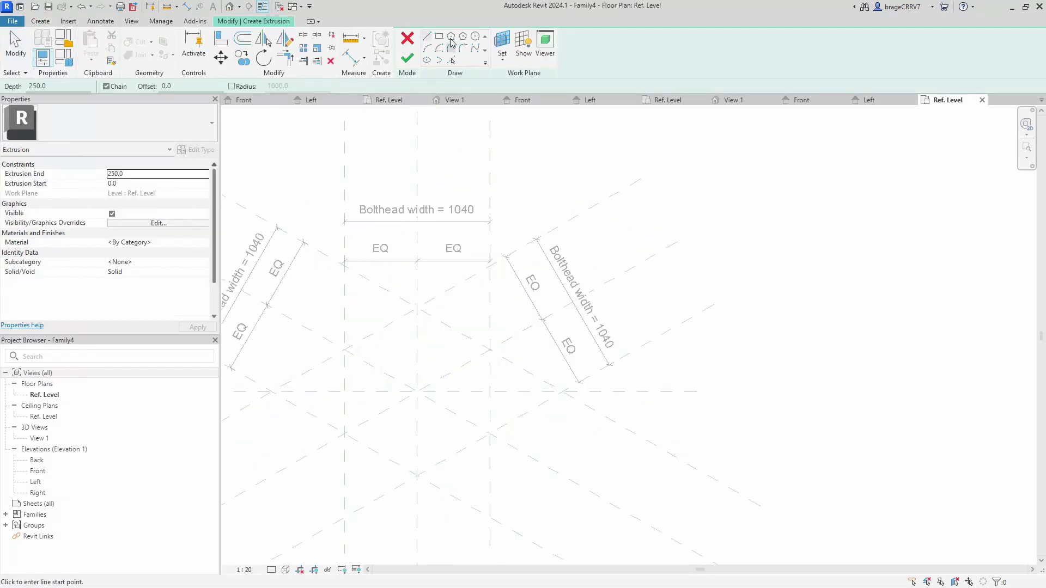
pyautogui.click(416, 391)
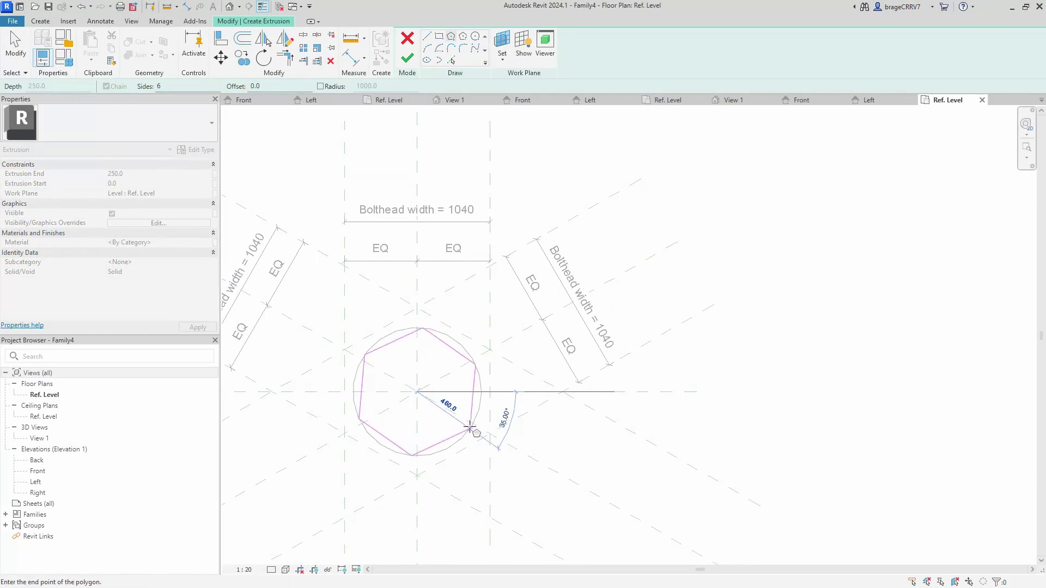
pyautogui.click(470, 422)
pyautogui.moveTo(355, 415); pyautogui.dragTo(397, 403, button='middle')
# - Align and lock each hexagon edge to the vertical and diagonal reference planes, then finish the sketch
pyautogui.press('a')
pyautogui.press('l')
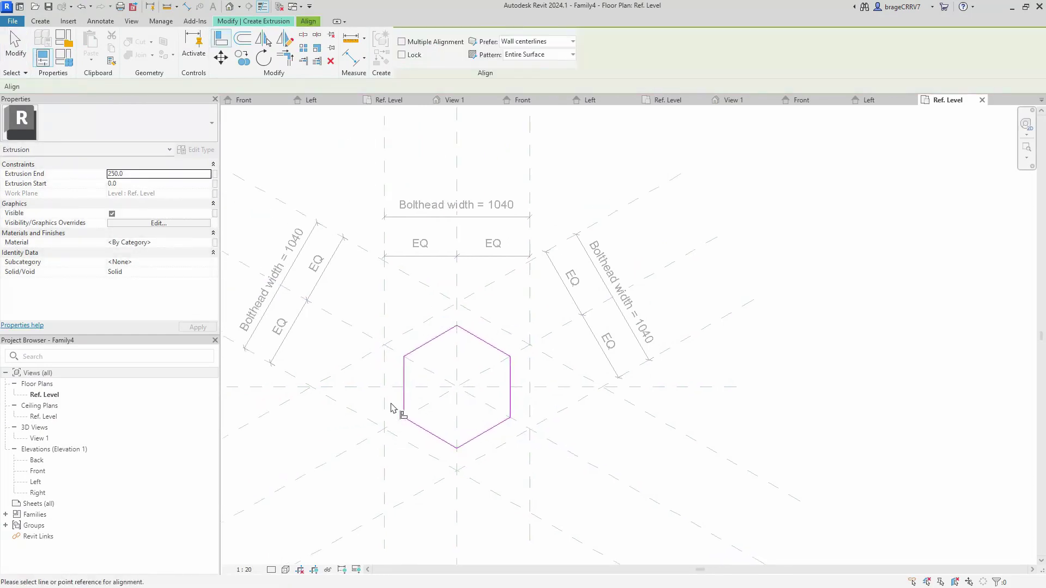
pyautogui.click(386, 370)
pyautogui.click(414, 324)
pyautogui.click(425, 344)
pyautogui.click(482, 336)
pyautogui.click(508, 373)
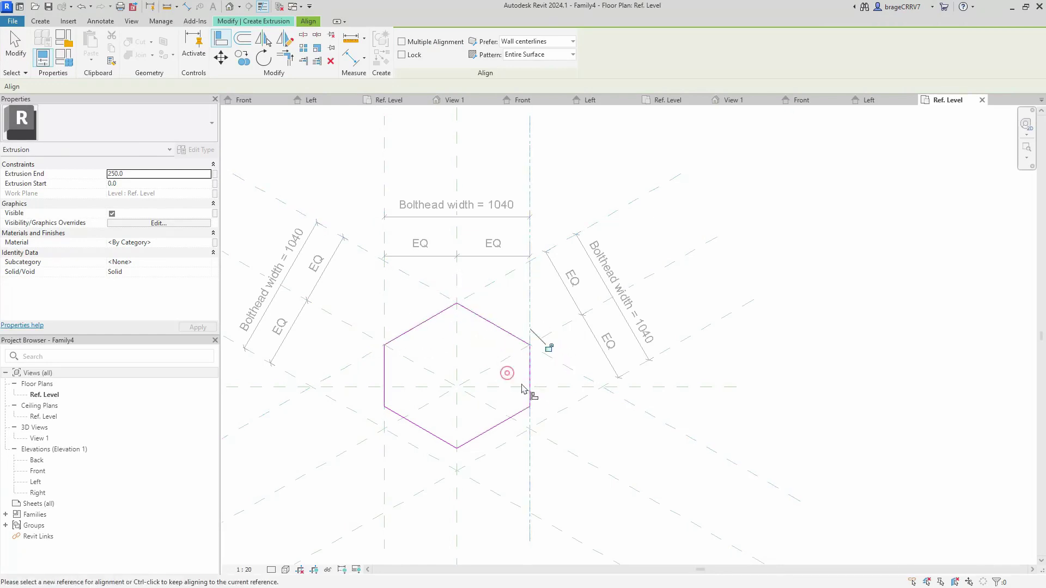
pyautogui.click(515, 439)
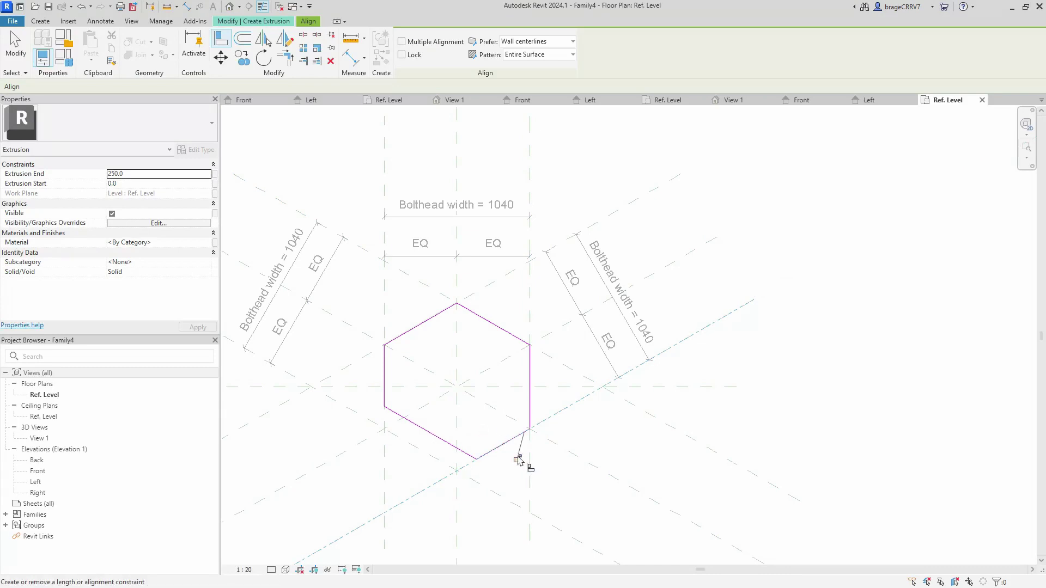
pyautogui.click(425, 430)
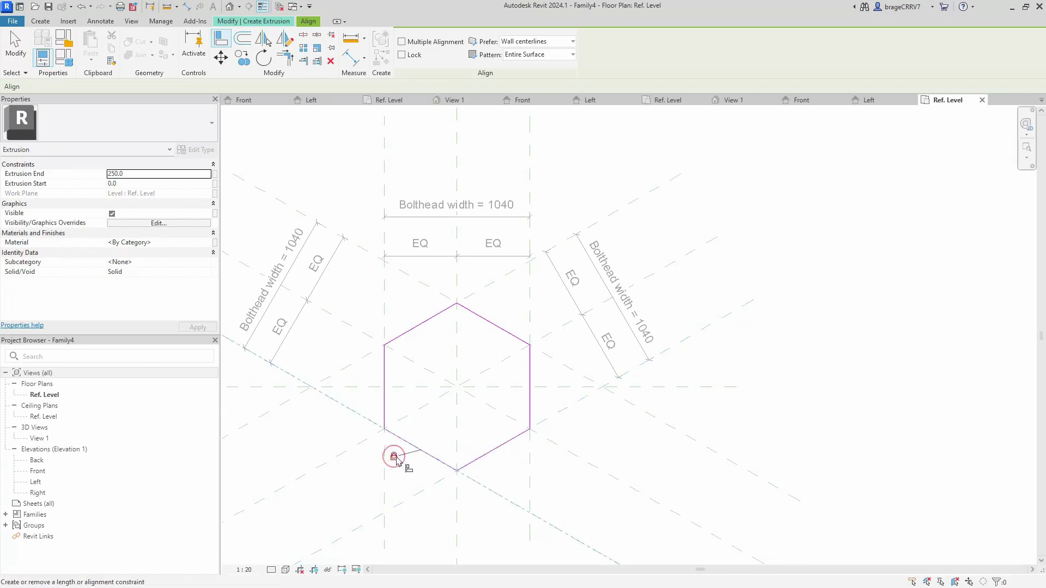
pyautogui.press('Escape')
pyautogui.scroll(-1, 341, 458)
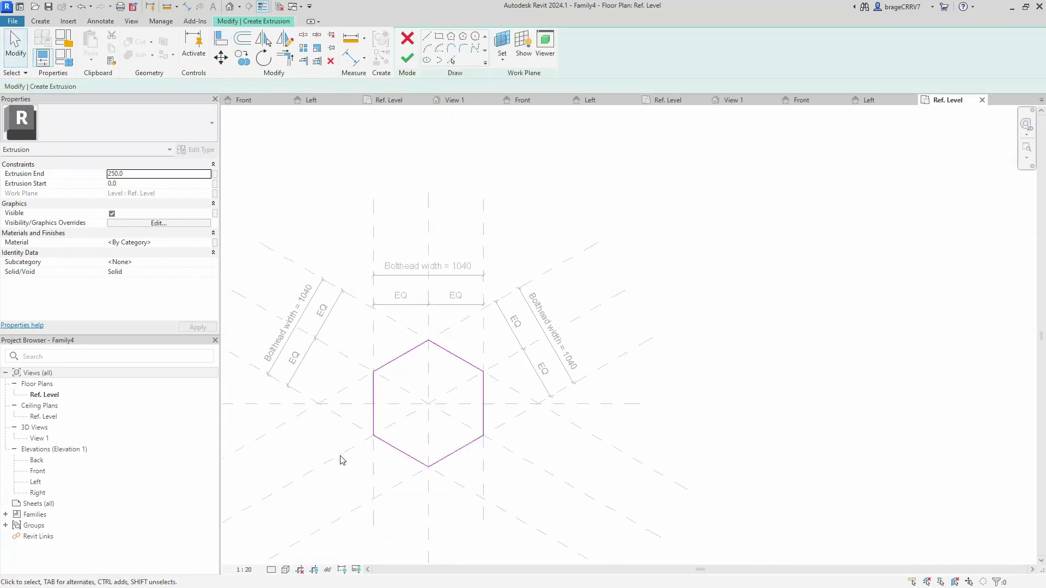
pyautogui.click(411, 66)
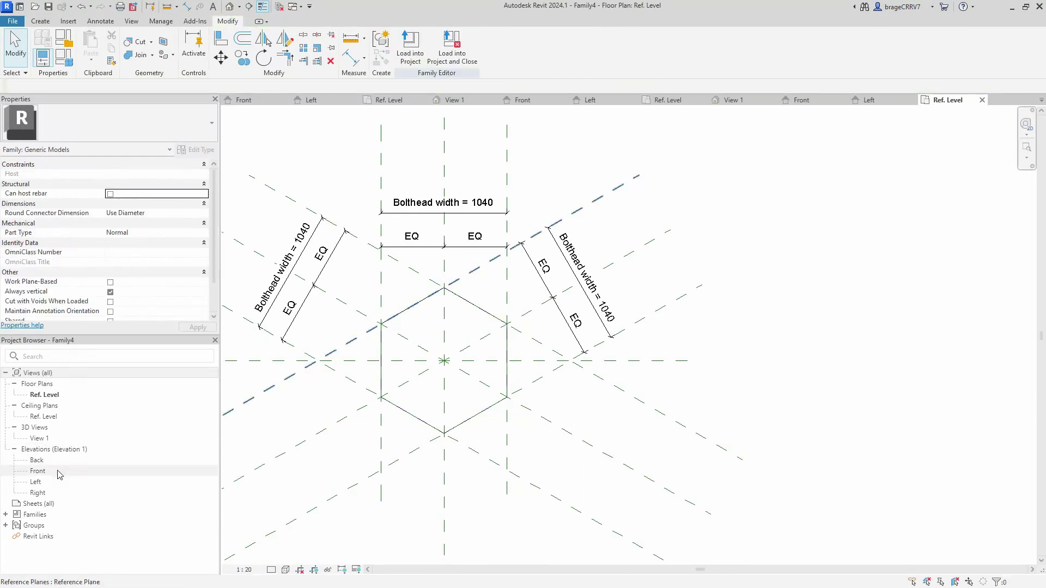
# - In the Front elevation, pull the hexagon extrusion's top face down
pyautogui.doubleClick(37, 471)
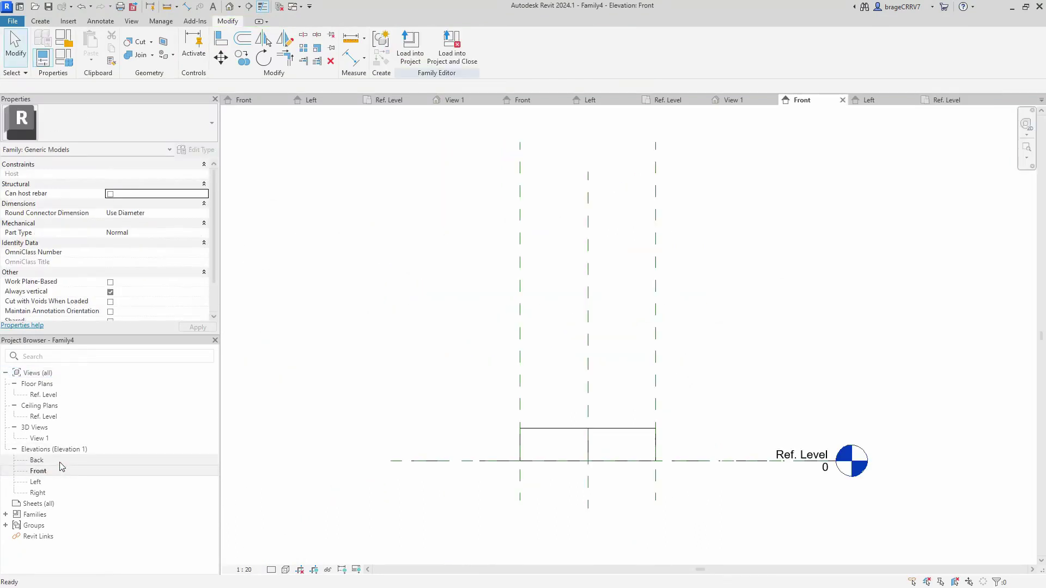
pyautogui.moveTo(508, 512); pyautogui.dragTo(463, 449, button='middle')
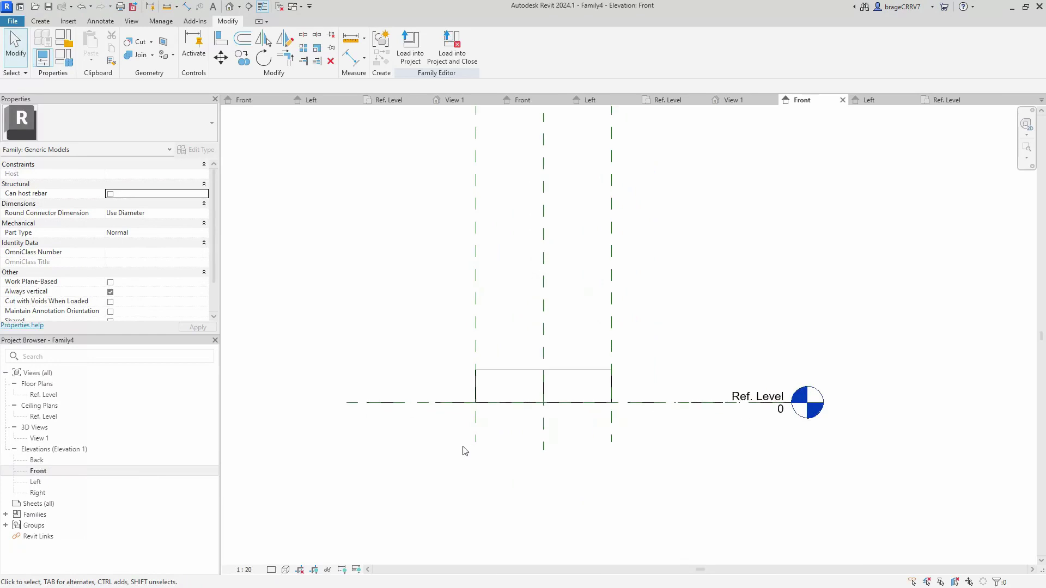
pyautogui.click(512, 373)
pyautogui.moveTo(543, 365); pyautogui.dragTo(544, 381)
pyautogui.press('Escape')
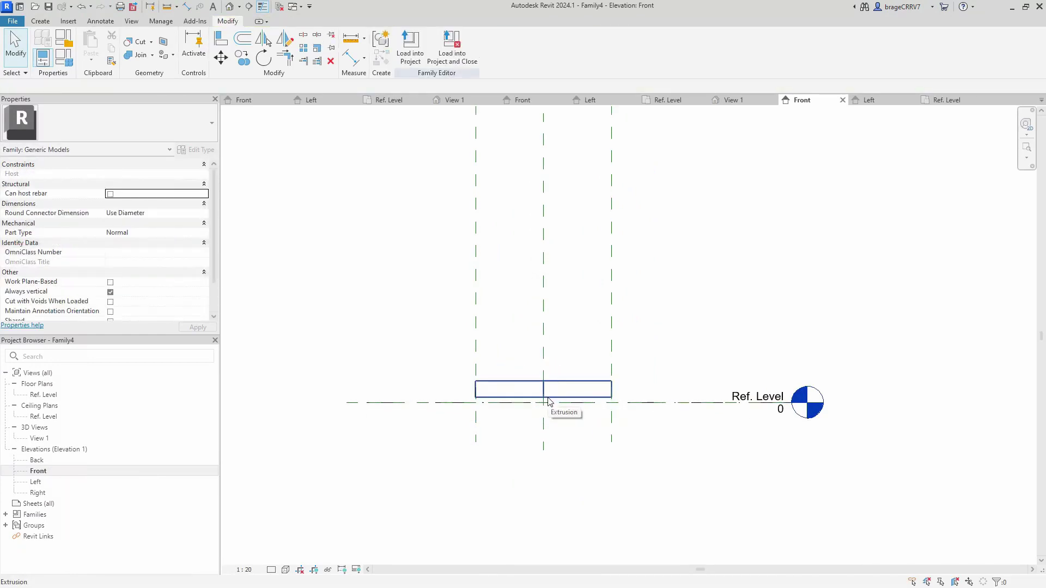
# - Add a horizontal reference plane above the extrusion, dimensioned and labelled Bolthead height
pyautogui.press('r')
pyautogui.press('p')
pyautogui.click(691, 371)
pyautogui.click(391, 371)
pyautogui.press('Escape')
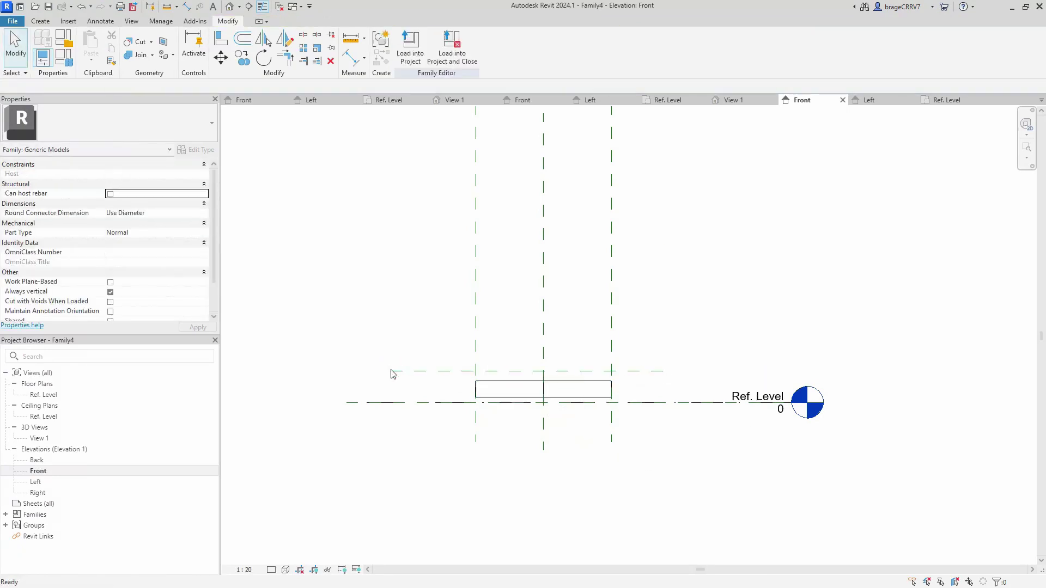
pyautogui.press('d')
pyautogui.press('i')
pyautogui.click(434, 371)
pyautogui.click(435, 402)
pyautogui.click(435, 47)
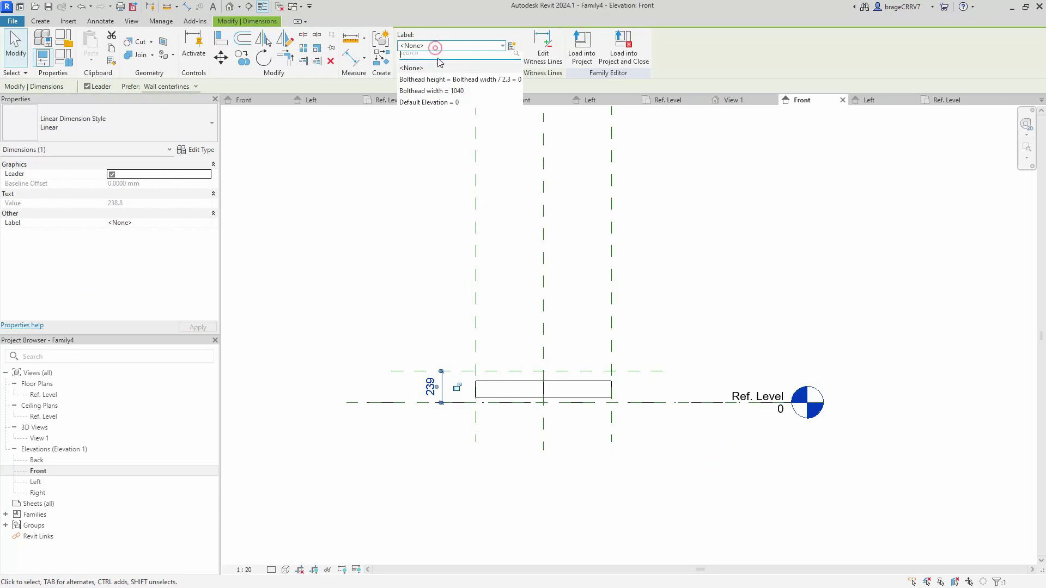
pyautogui.click(445, 80)
pyautogui.click(420, 210)
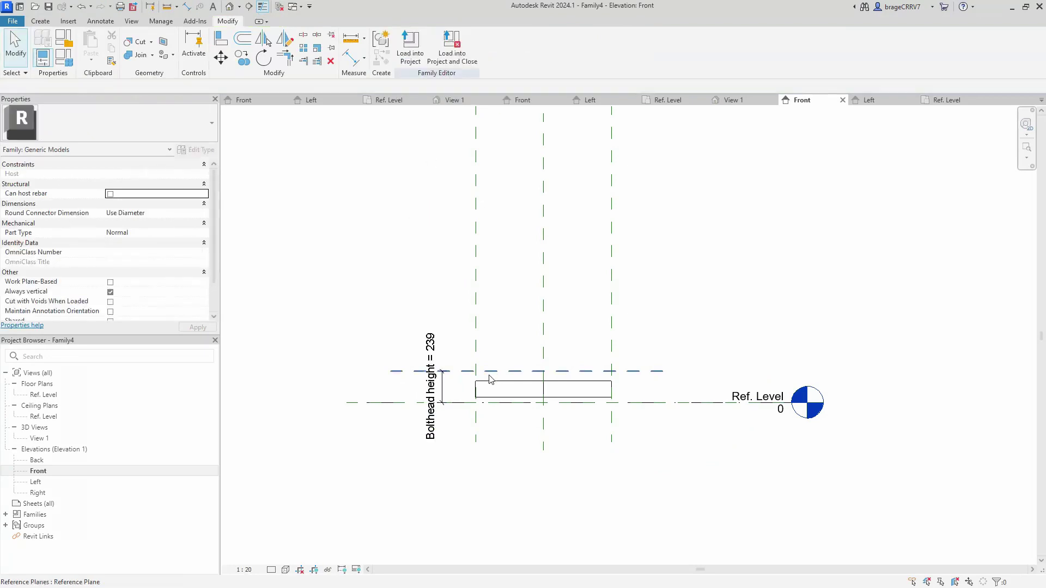
# - Lock the extrusion's top face to the Bolthead height plane and shift its dimension left
pyautogui.scroll(1, 520, 378)
pyautogui.scroll(1, 520, 378)
pyautogui.press('a')
pyautogui.press('l')
pyautogui.click(526, 385)
pyautogui.click(532, 410)
pyautogui.press('Escape')
pyautogui.press('Escape')
pyautogui.scroll(-1, 479, 403)
pyautogui.moveTo(456, 398); pyautogui.dragTo(334, 394)
pyautogui.click(393, 316)
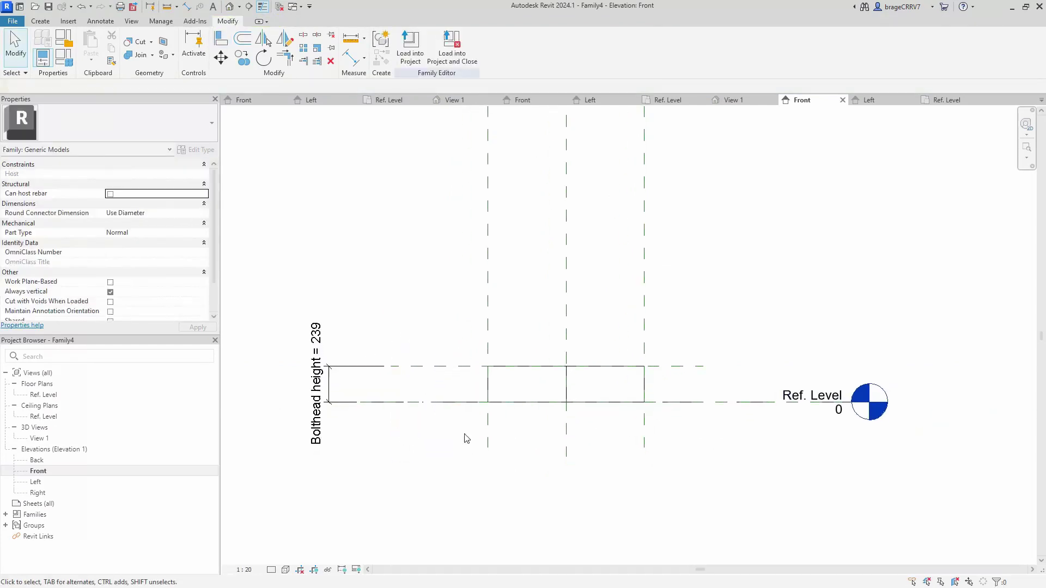
# - Add a vertical reference plane left of the extrusion, dimensioned 286 to its neighbouring plane
pyautogui.press('r')
pyautogui.press('p')
pyautogui.click(445, 259)
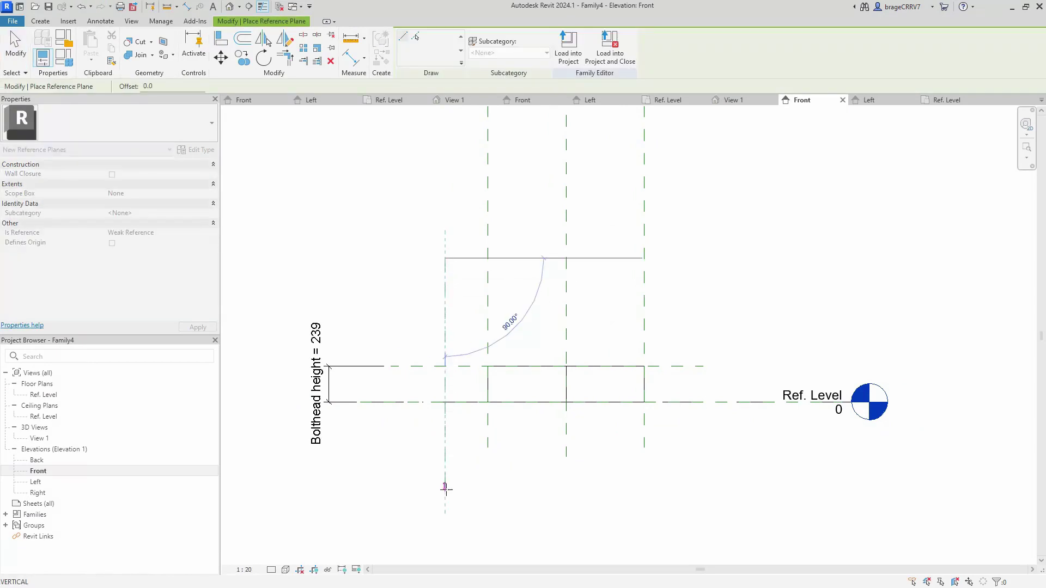
pyautogui.click(445, 489)
pyautogui.press('Escape')
pyautogui.press('d')
pyautogui.press('i')
pyautogui.click(488, 327)
pyautogui.click(445, 326)
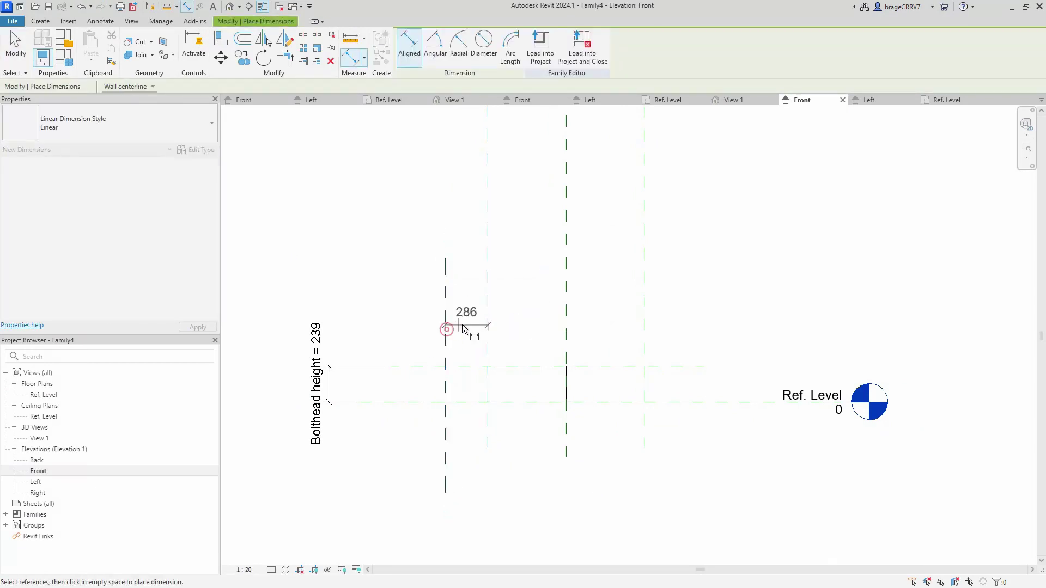
pyautogui.press('Escape')
pyautogui.scroll(1, 419, 340)
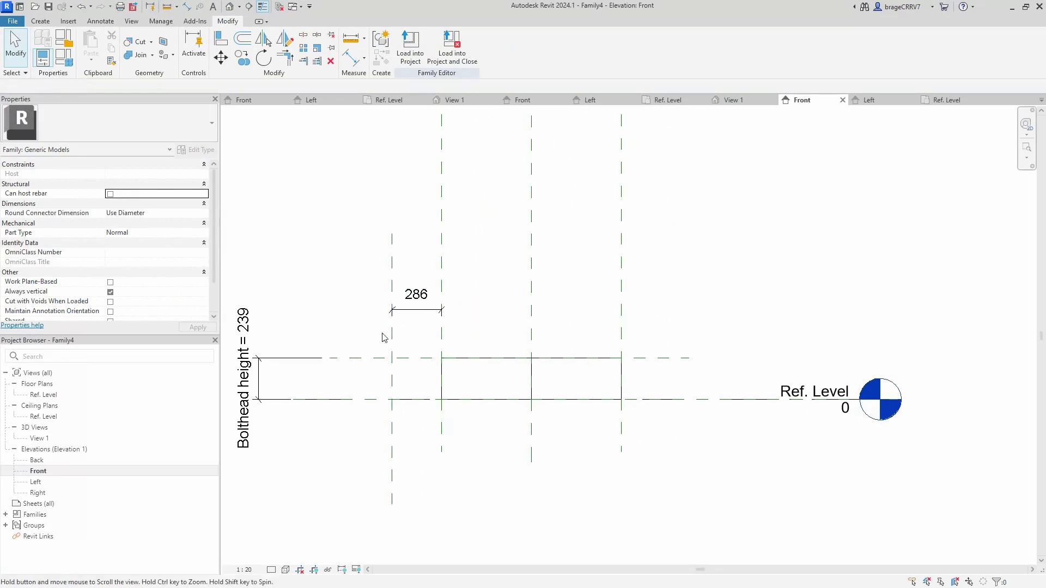
pyautogui.click(70, 62)
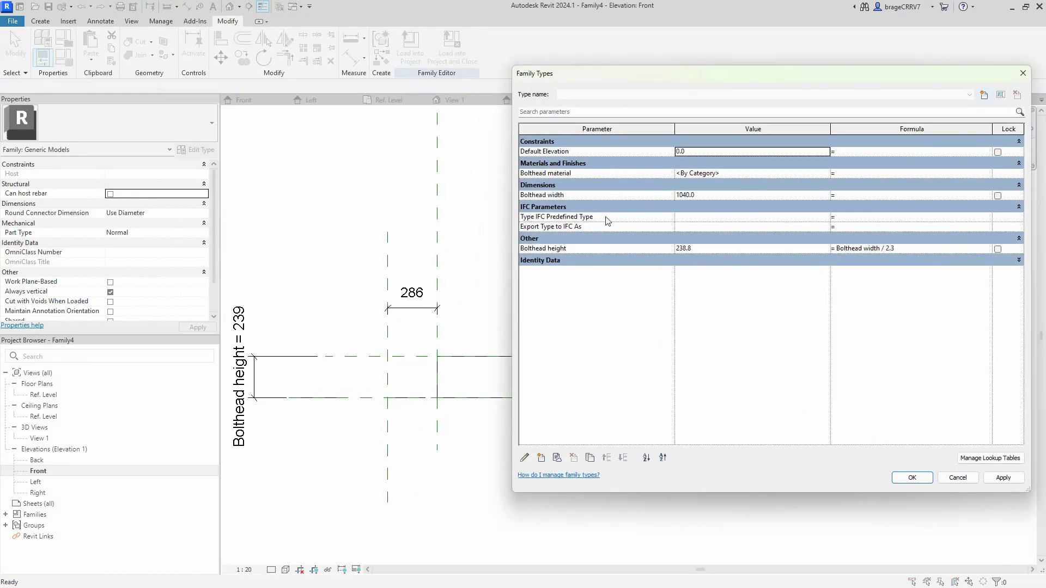
# - Set Bolthead width to 45 and move the vertical plane so its dimension reads 30
pyautogui.click(992, 478)
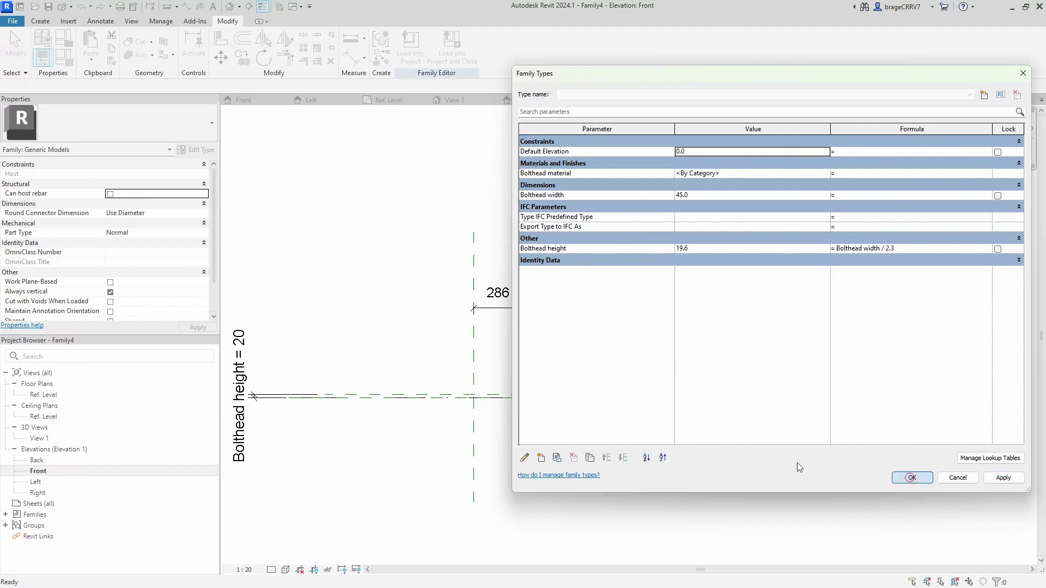
pyautogui.press('Return')
pyautogui.scroll(3, 532, 416)
pyautogui.click(538, 400)
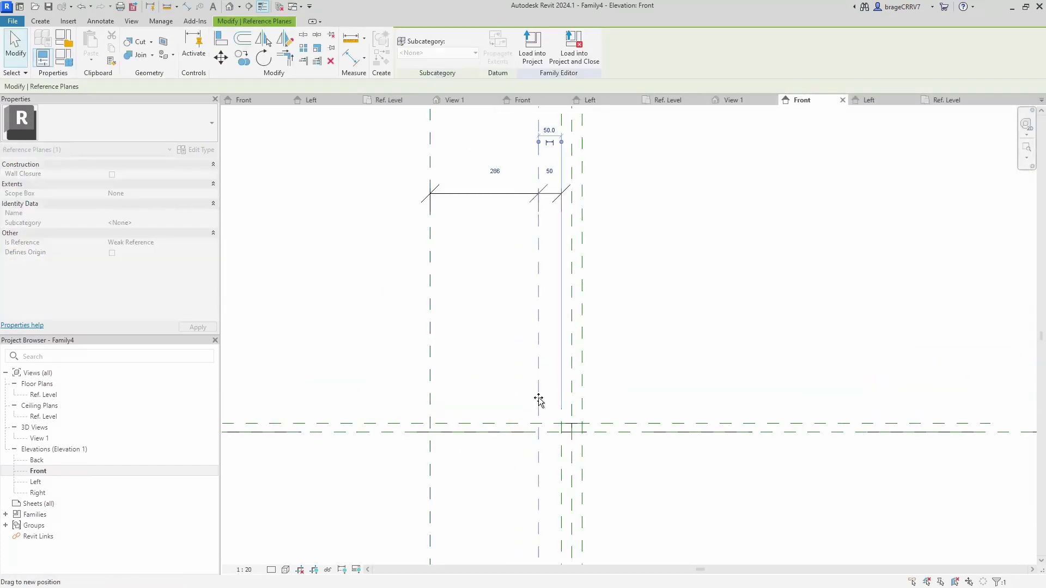
pyautogui.moveTo(546, 400); pyautogui.dragTo(549, 402)
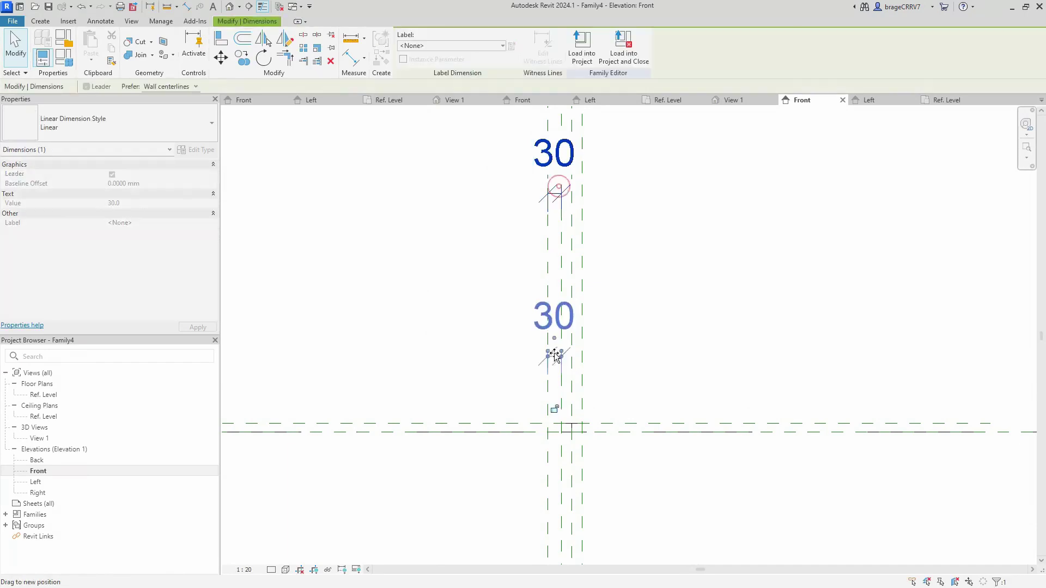
pyautogui.moveTo(554, 275); pyautogui.dragTo(567, 458)
pyautogui.click(485, 373)
# - Reposition the Bolthead height dimension beside the reference planes
pyautogui.scroll(2, 479, 362)
pyautogui.scroll(1, 450, 370)
pyautogui.scroll(1, 406, 402)
pyautogui.scroll(-2, 406, 402)
pyautogui.scroll(-2, 392, 397)
pyautogui.scroll(-1, 294, 385)
pyautogui.click(381, 374)
pyautogui.moveTo(505, 384); pyautogui.dragTo(730, 384)
pyautogui.press('Escape')
pyautogui.scroll(3, 385, 440)
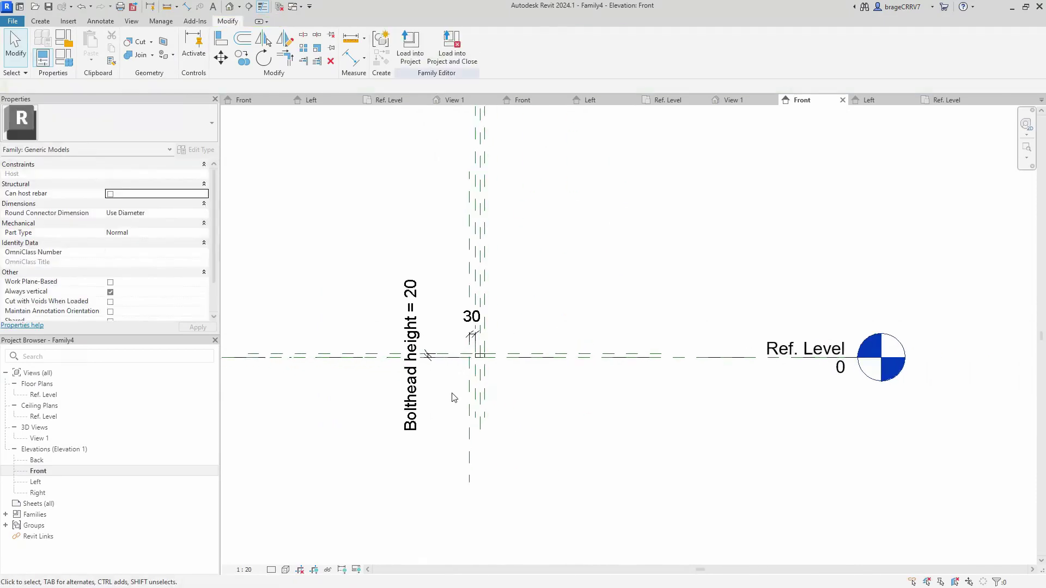
pyautogui.scroll(3, 385, 441)
# - Change the Front view scale to 1:5 and tidy the Bolthead height and 30 dimensions
pyautogui.click(243, 571)
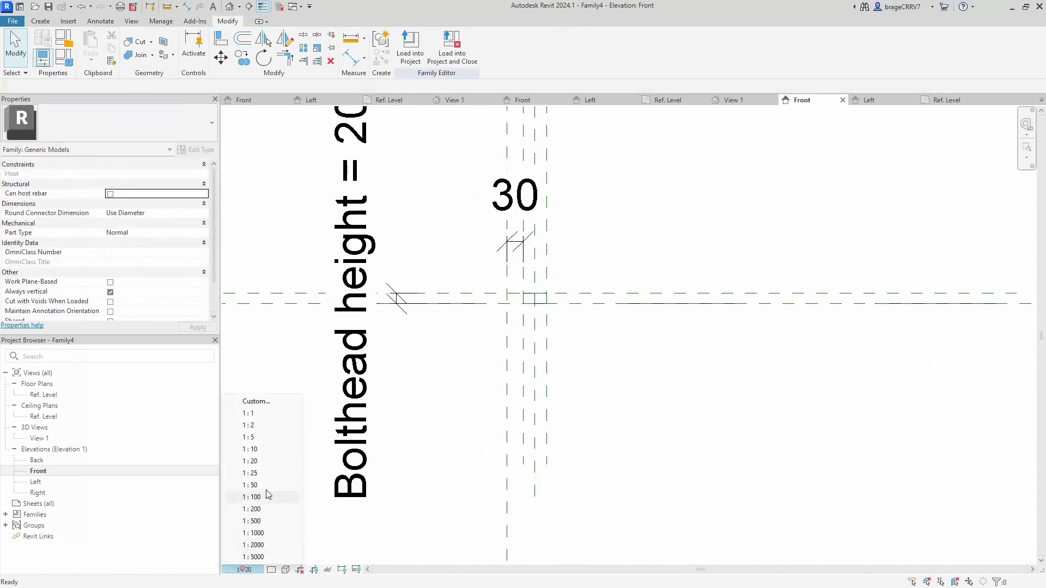
pyautogui.click(263, 448)
pyautogui.scroll(1, 458, 345)
pyautogui.moveTo(457, 345); pyautogui.dragTo(468, 387, button='middle')
pyautogui.scroll(1, 468, 386)
pyautogui.click(256, 573)
pyautogui.click(263, 443)
pyautogui.moveTo(356, 344); pyautogui.dragTo(485, 349)
pyautogui.click(357, 392)
pyautogui.scroll(1, 411, 450)
pyautogui.moveTo(462, 242); pyautogui.dragTo(462, 294)
pyautogui.click(365, 284)
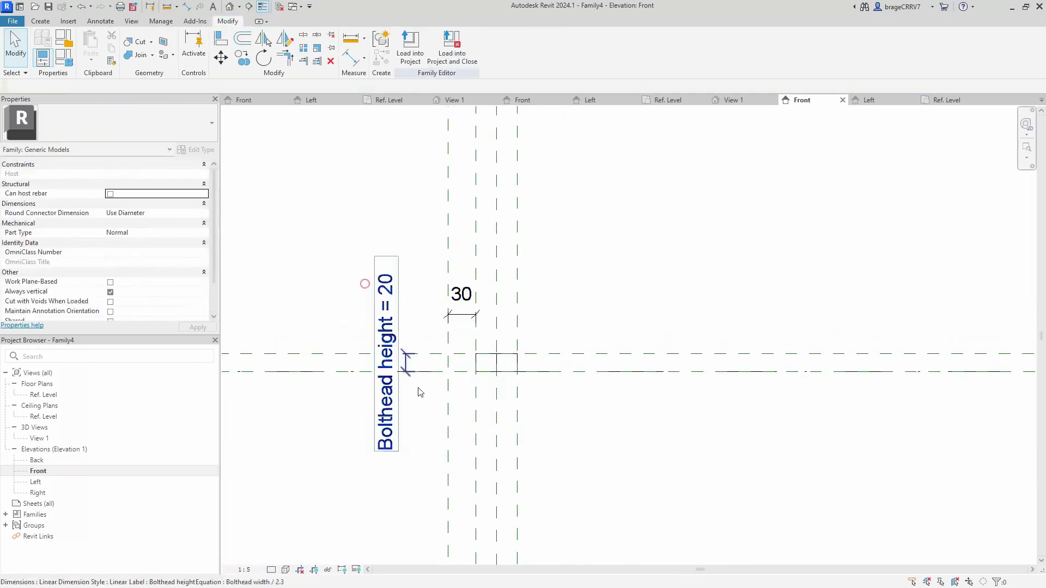
pyautogui.scroll(-1, 439, 405)
pyautogui.scroll(2, 461, 428)
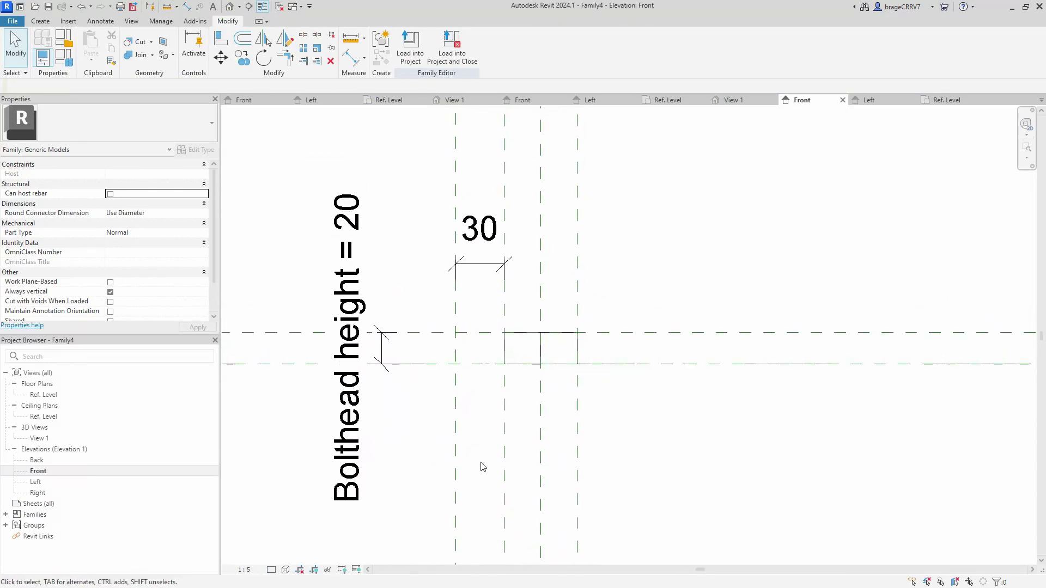
# - Begin a diagonal reference plane at the bolthead's top corner
pyautogui.press('r')
pyautogui.press('p')
pyautogui.click(505, 332)
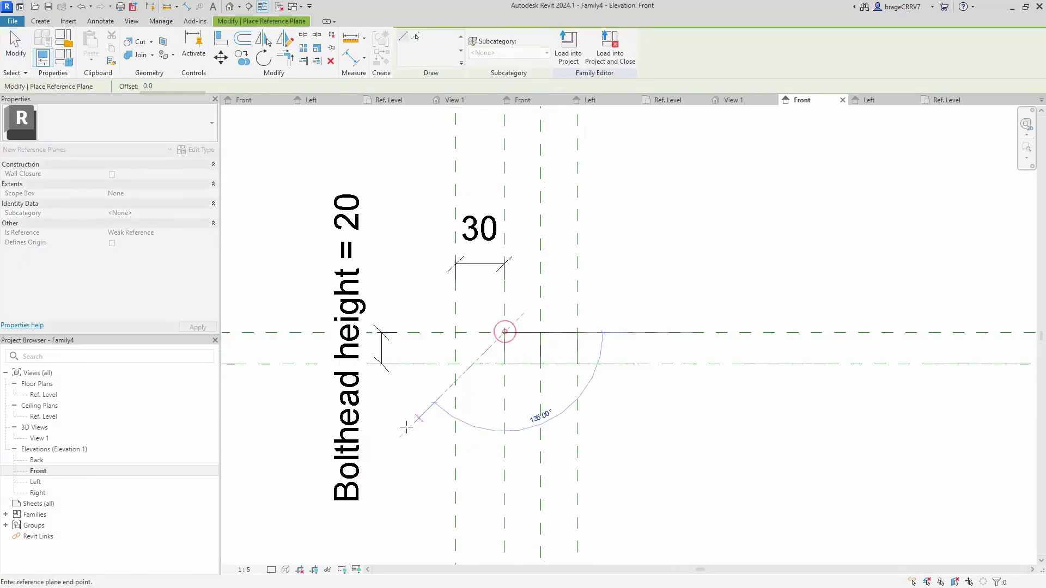
# - Complete the diagonal reference plane and give it a 30° angular dimension to the horizontal plane
pyautogui.click(379, 404)
pyautogui.press('Escape')
pyautogui.press('Escape')
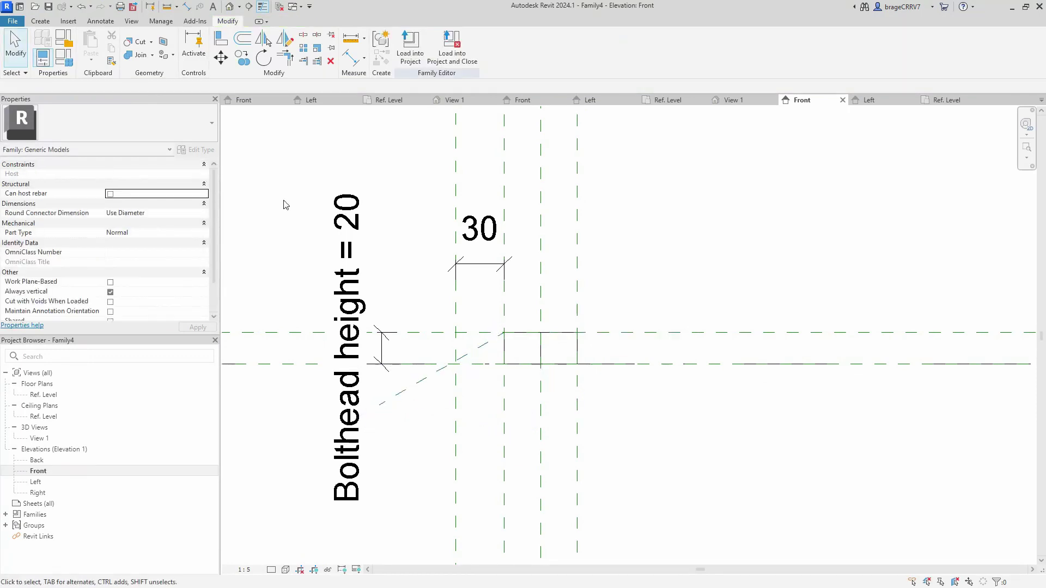
pyautogui.click(101, 22)
pyautogui.click(97, 22)
pyautogui.click(70, 46)
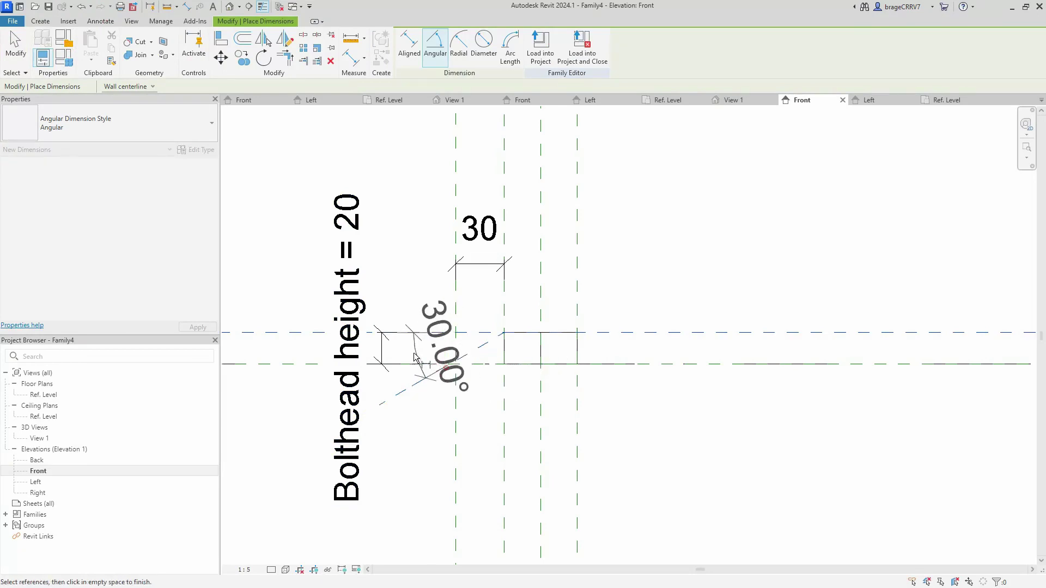
pyautogui.click(415, 358)
pyautogui.press('Escape')
pyautogui.scroll(3, 480, 377)
pyautogui.scroll(-2, 466, 462)
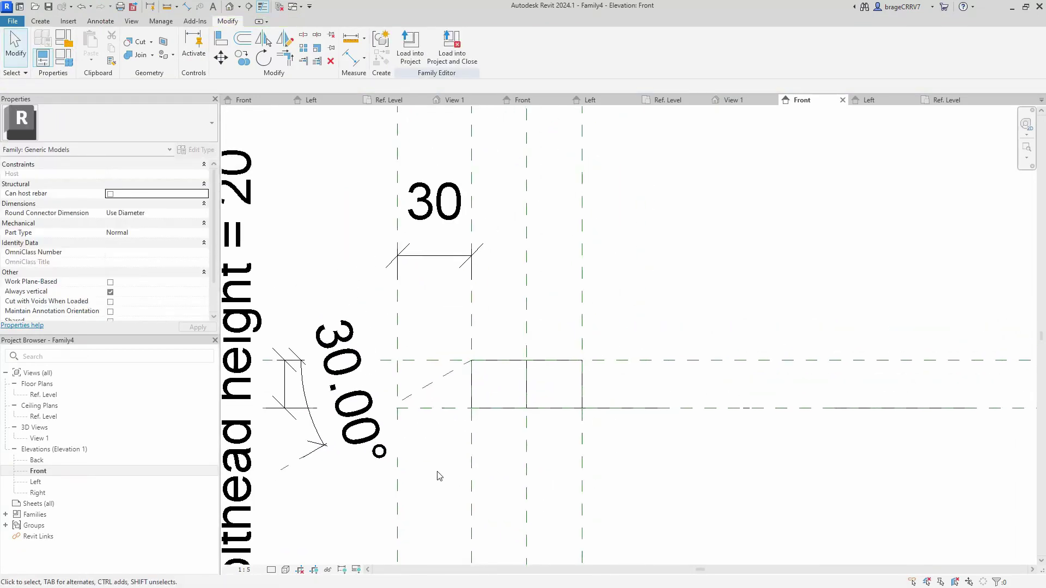
pyautogui.click(40, 21)
# - Start a void revolve and sketch a triangular chamfer profile at the bolthead corner
pyautogui.click(212, 47)
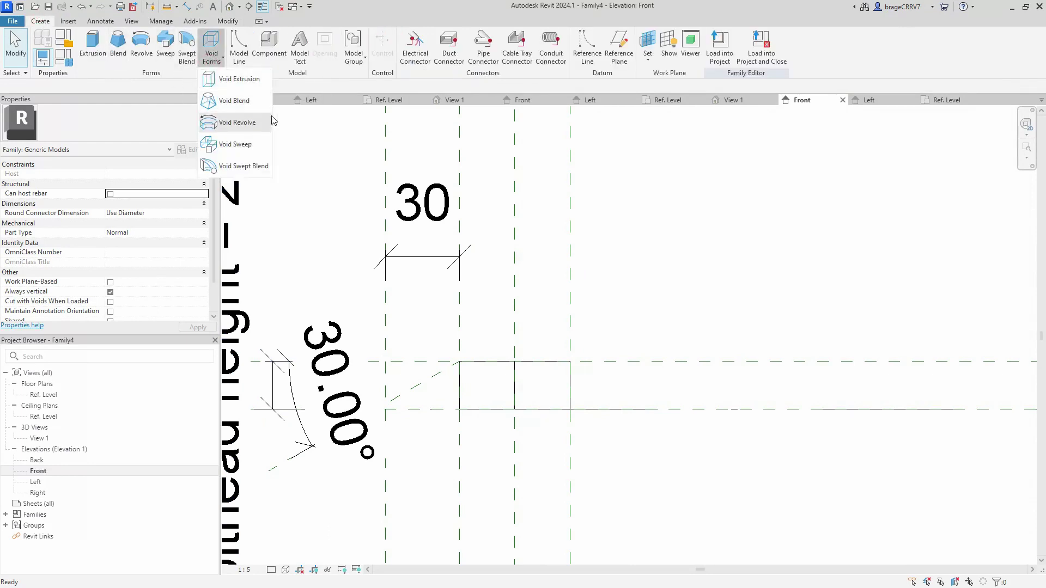
pyautogui.click(240, 123)
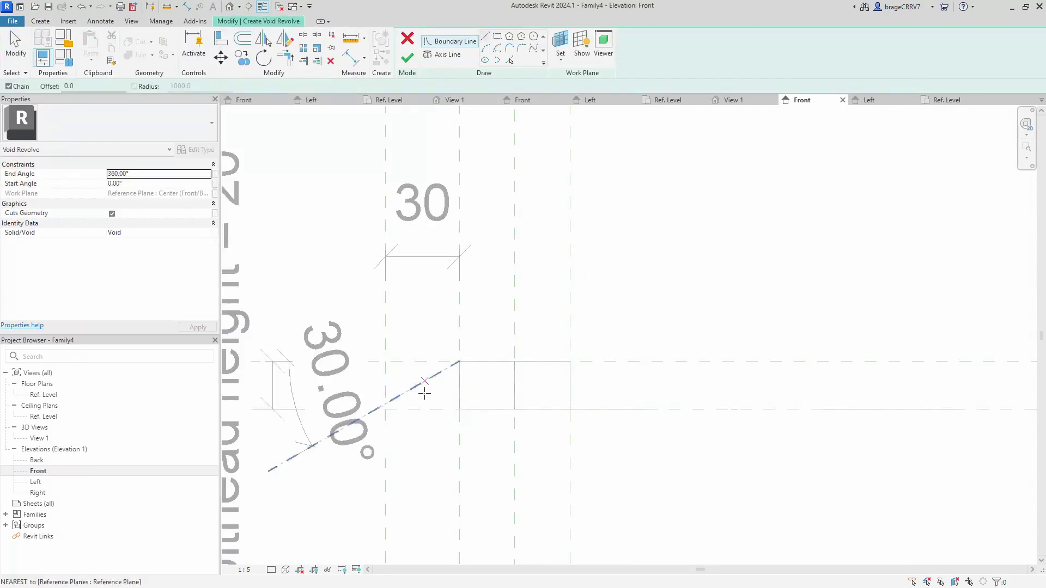
pyautogui.scroll(3, 425, 394)
pyautogui.click(434, 347)
pyautogui.click(378, 379)
pyautogui.click(378, 348)
pyautogui.click(433, 348)
# - Align the triangle's top, left and sloped edges to the horizontal, vertical and diagonal planes
pyautogui.press('a')
pyautogui.press('l')
pyautogui.click(406, 333)
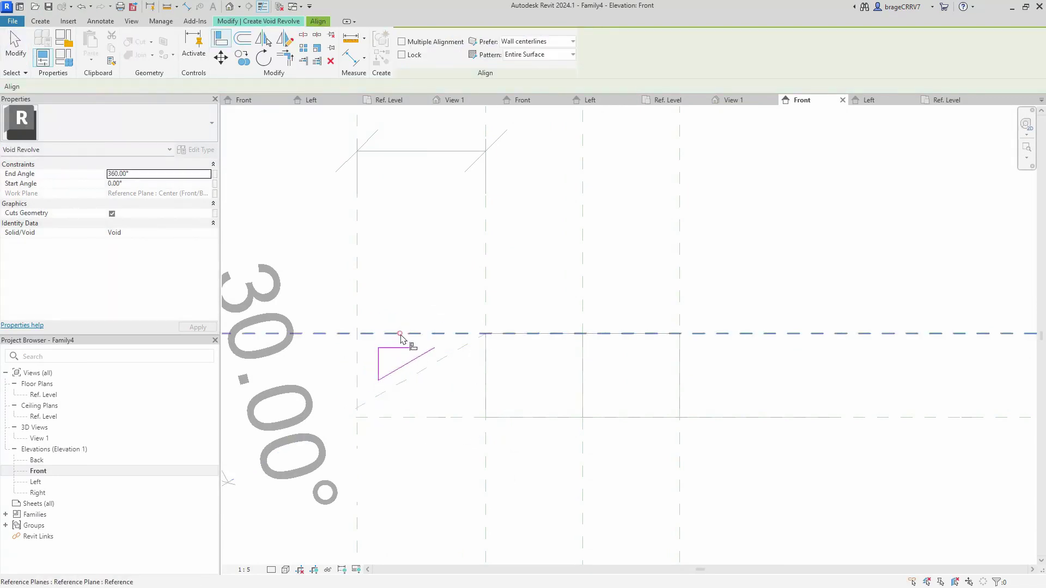
pyautogui.click(406, 347)
pyautogui.click(356, 371)
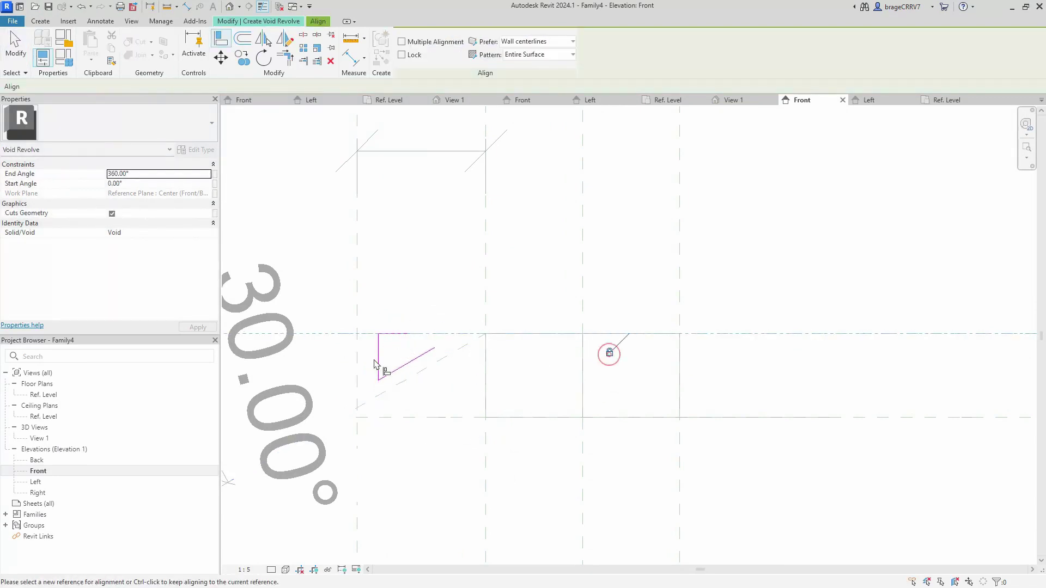
pyautogui.click(406, 363)
pyautogui.press('Escape')
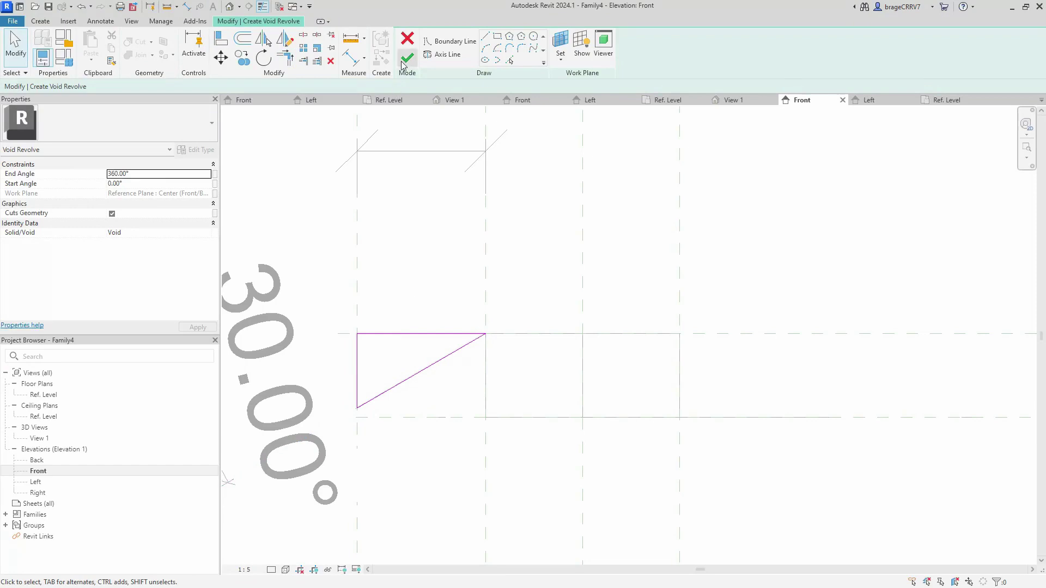
# - Place the revolve axis on the central reference plane, finish, and inspect the chamfer in 3D
pyautogui.click(446, 58)
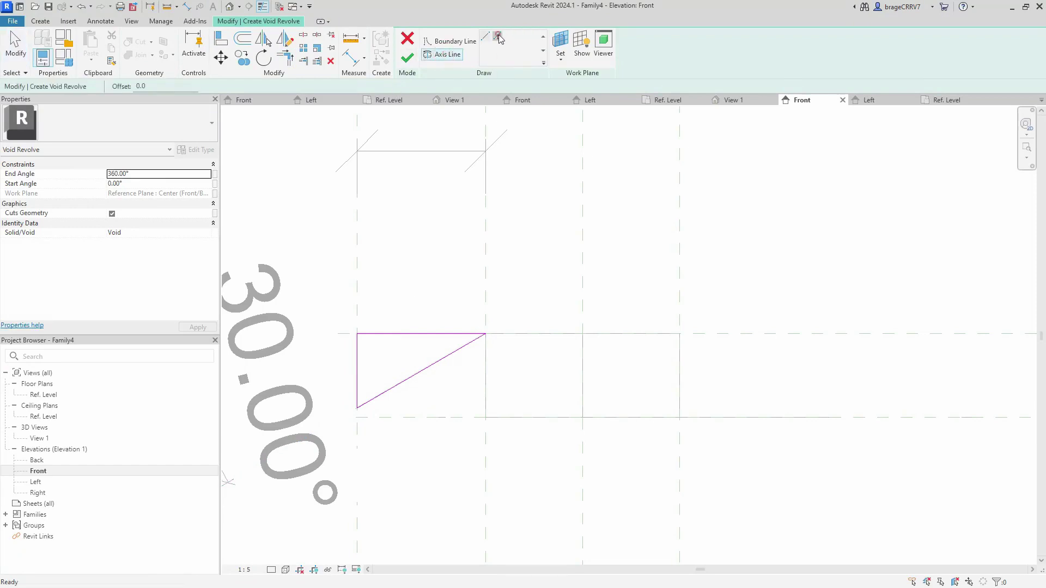
pyautogui.click(583, 225)
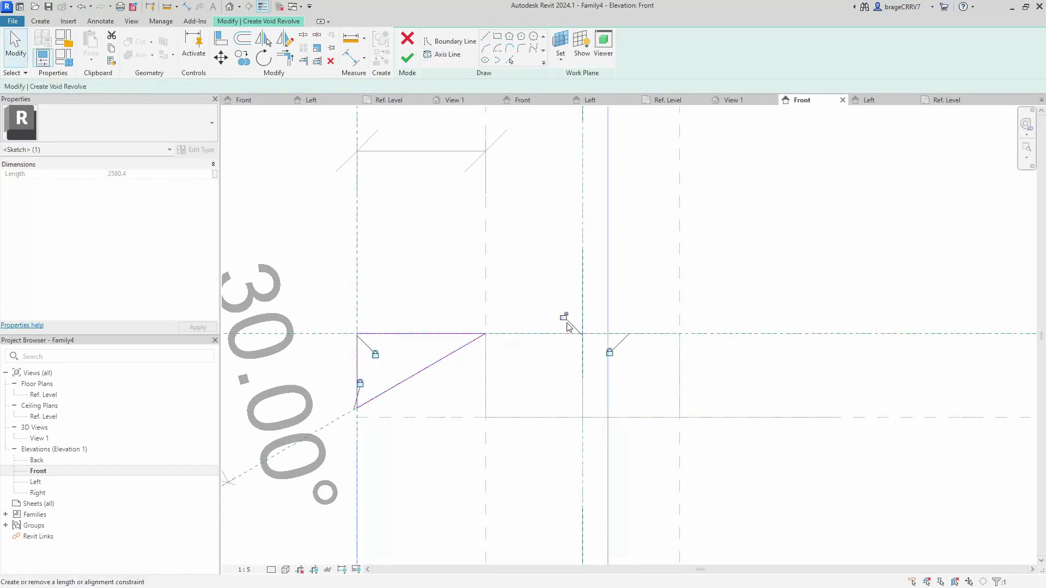
pyautogui.click(407, 57)
pyautogui.scroll(-1, 423, 294)
pyautogui.scroll(-3, 421, 290)
pyautogui.scroll(-1, 422, 291)
pyautogui.click(229, 7)
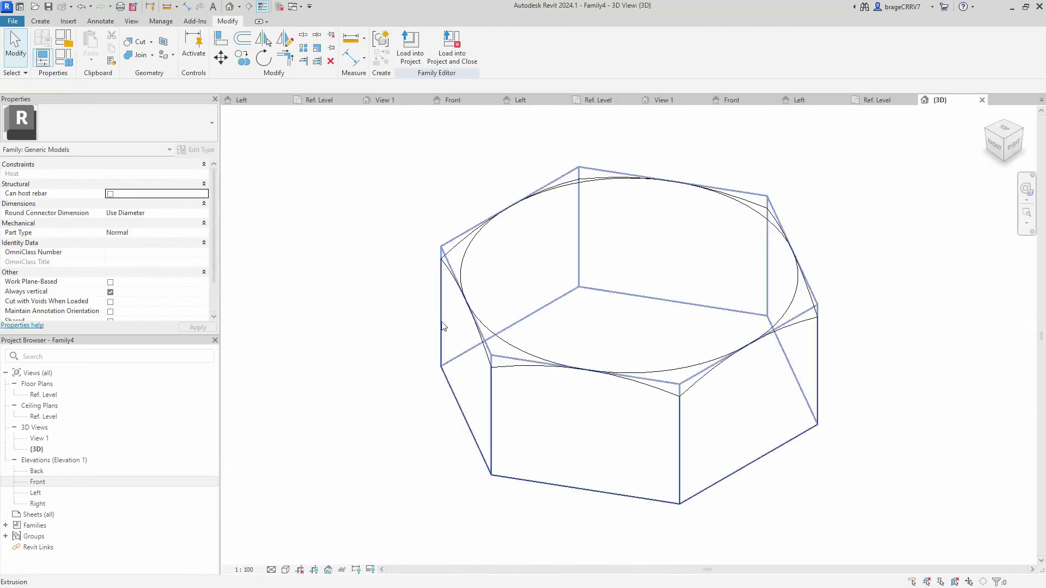
pyautogui.moveTo(463, 469)
pyautogui.keyDown('shift'); pyautogui.mouseDown(button='middle')
pyautogui.moveTo(381, 420)
pyautogui.moveTo(344, 434)
pyautogui.moveTo(427, 467)
pyautogui.moveTo(369, 411)
pyautogui.moveTo(419, 416)
pyautogui.mouseUp(button='middle'); pyautogui.keyUp('shift')
# - Purge unused items from the bolthead family
pyautogui.click(100, 20)
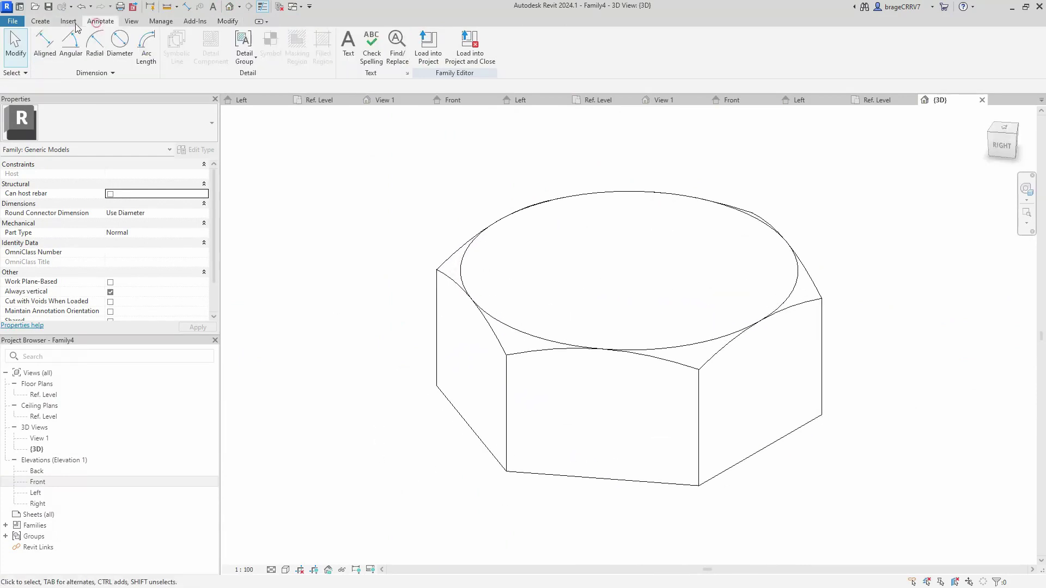
pyautogui.click(69, 22)
pyautogui.click(161, 21)
pyautogui.click(241, 45)
pyautogui.click(552, 438)
pyautogui.press('Escape')
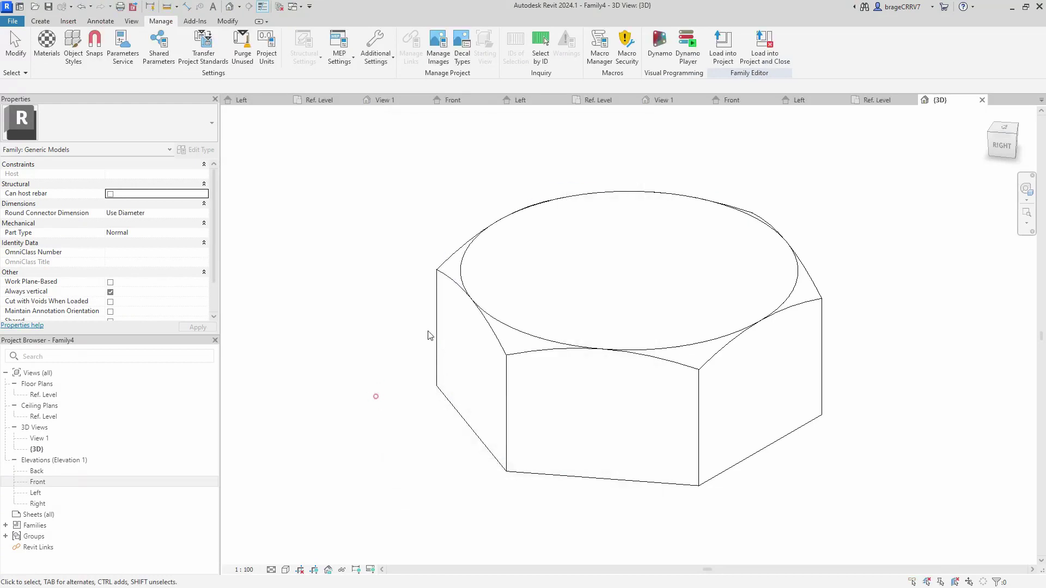
# - Select the bolthead extrusion and review its visibility link and the family parameter list without changes
pyautogui.click(433, 330)
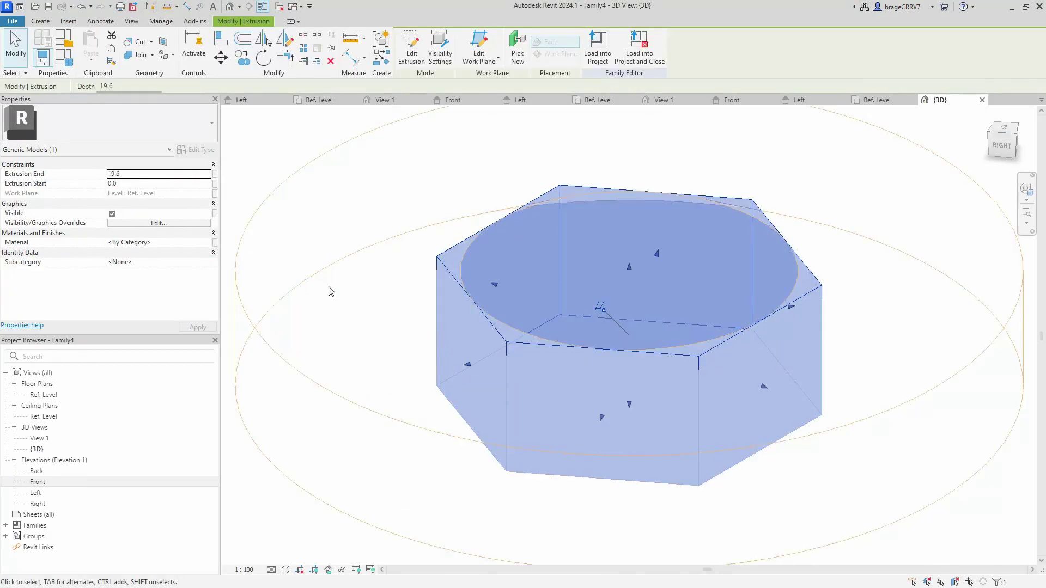
pyautogui.click(244, 497)
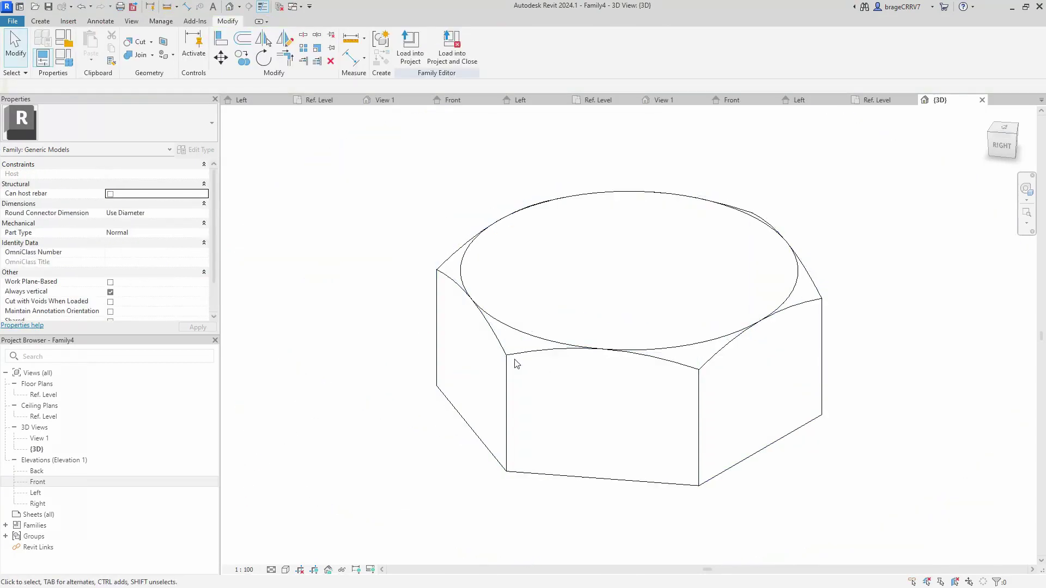
pyautogui.click(524, 472)
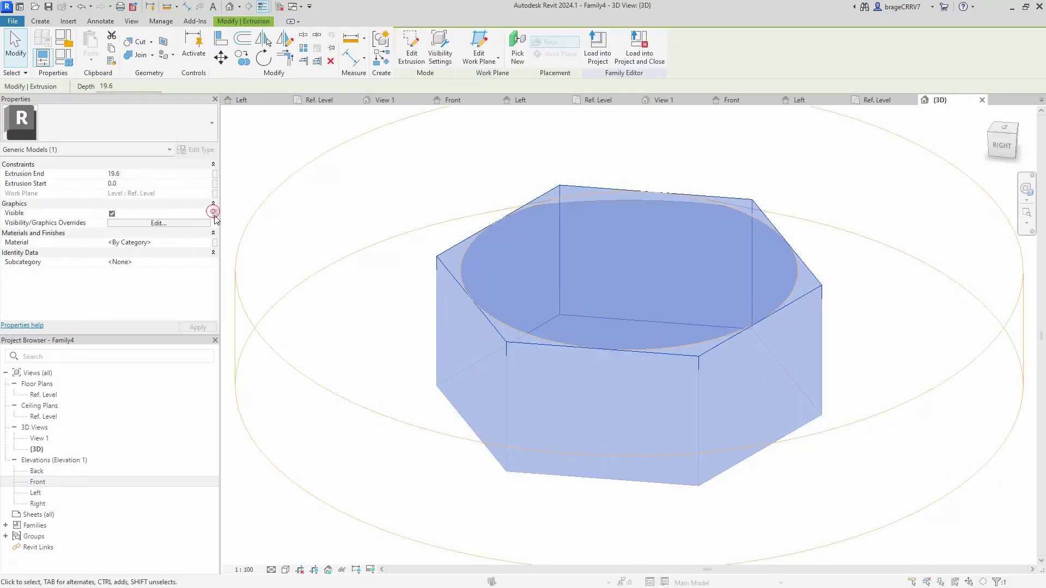
pyautogui.click(215, 213)
pyautogui.click(581, 377)
pyautogui.click(63, 57)
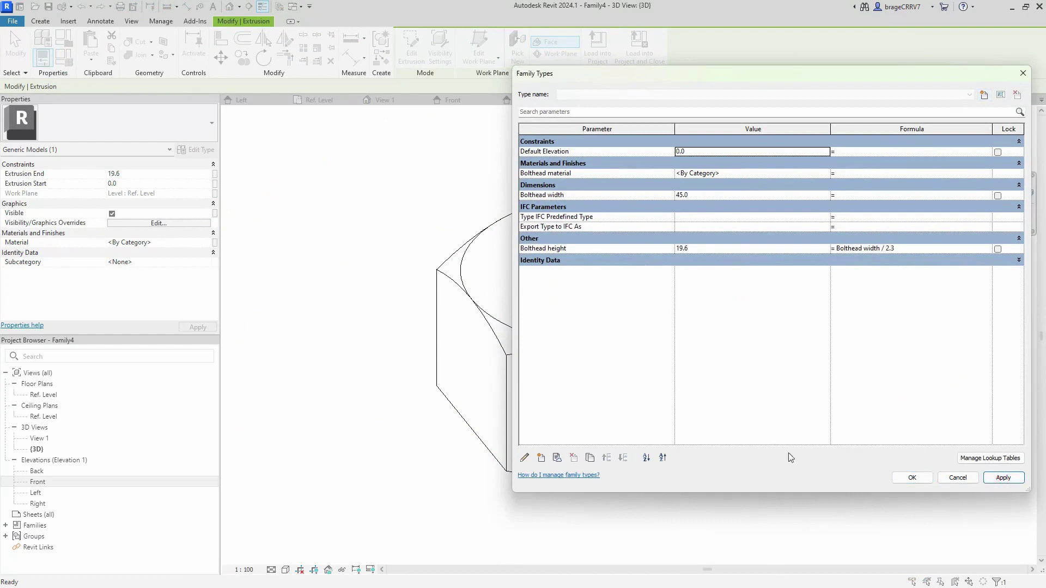
pyautogui.press('Escape')
# - Associate the hexagonal extrusion's material with the Bolthead material parameter
pyautogui.click(498, 460)
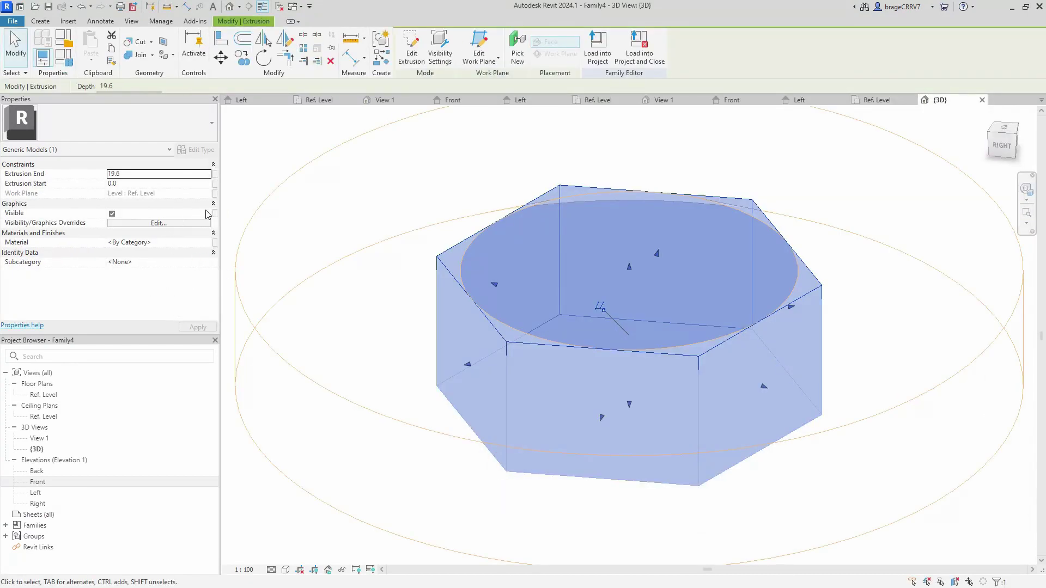
pyautogui.click(215, 243)
pyautogui.click(522, 251)
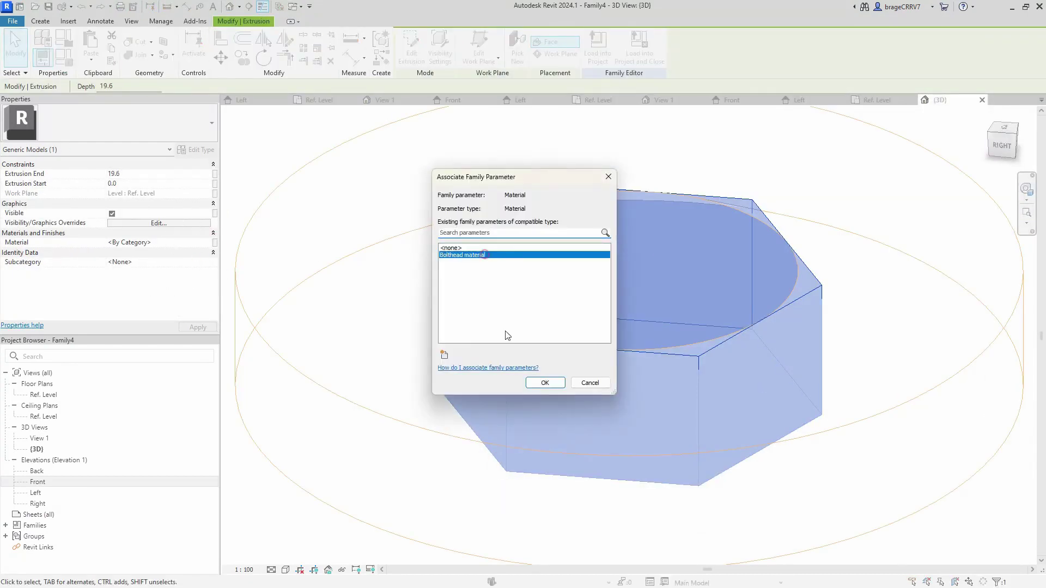
pyautogui.click(528, 383)
pyautogui.scroll(-2, 514, 390)
pyautogui.press('Escape')
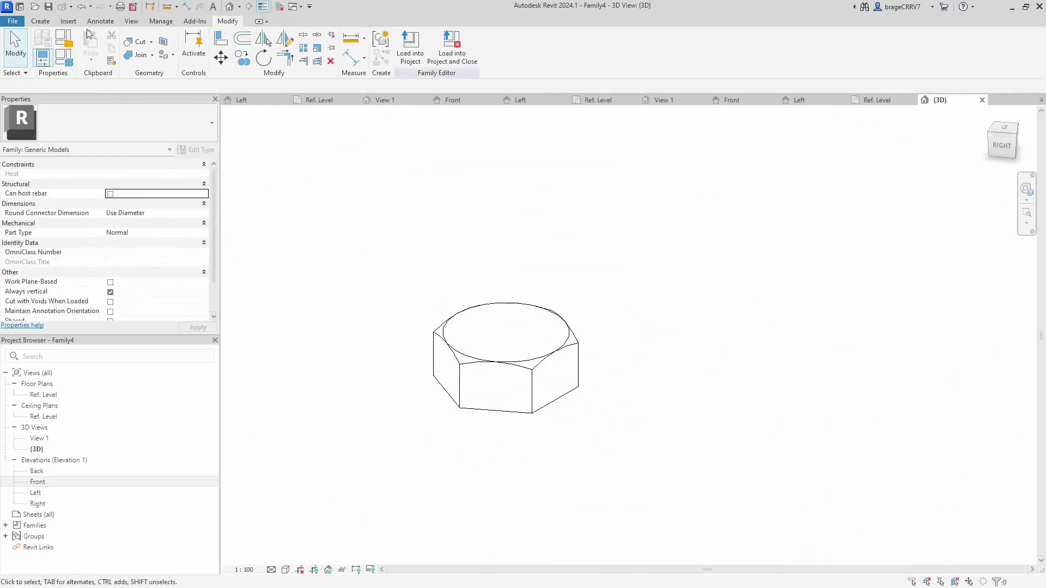
pyautogui.click(13, 21)
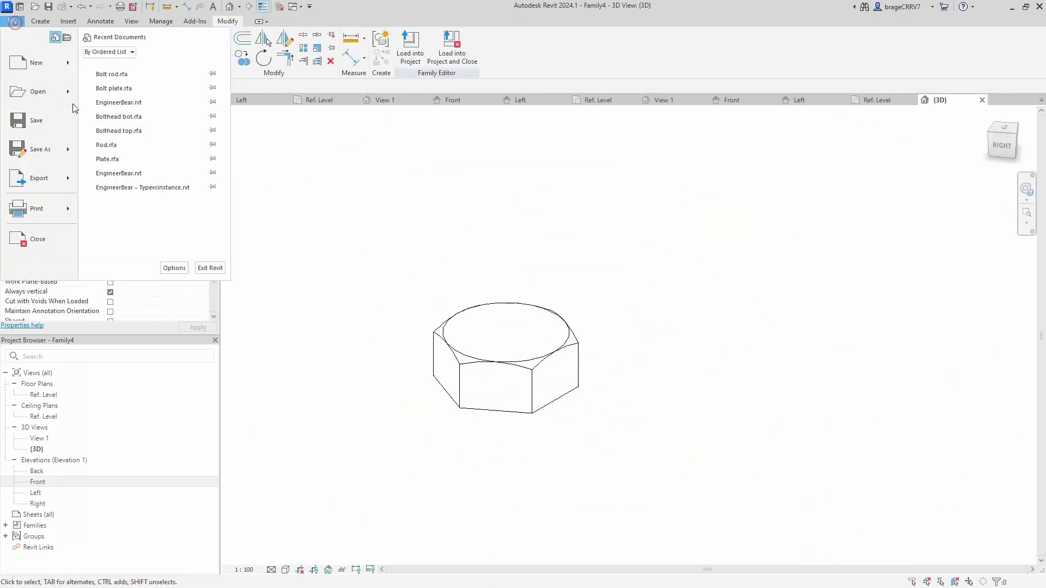
# - Save the family as 'Bolthead top', replacing the existing file, and load it into Family1
pyautogui.click(54, 155)
pyautogui.write('bOLT')
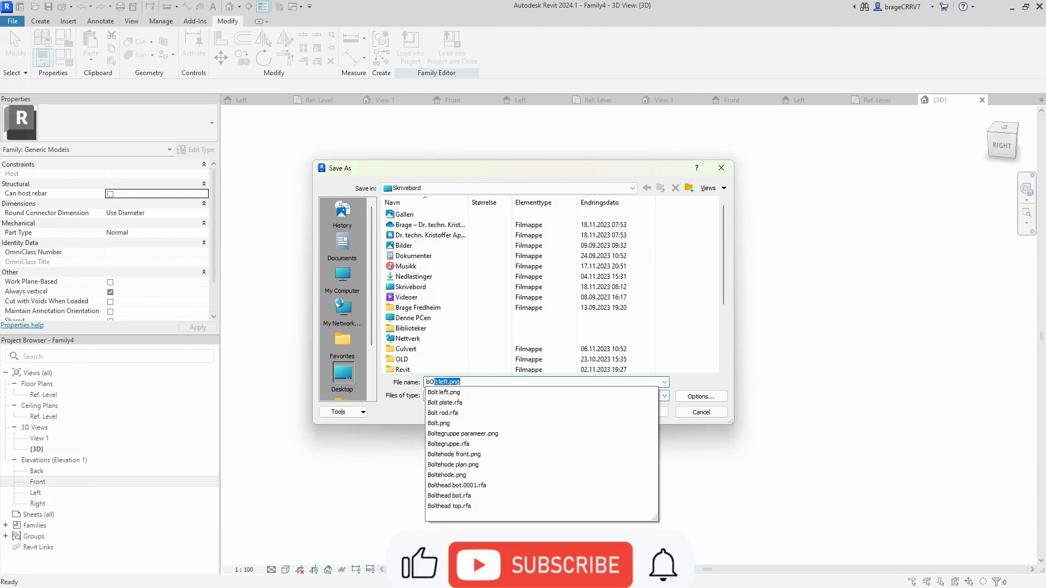
pyautogui.write('olt')
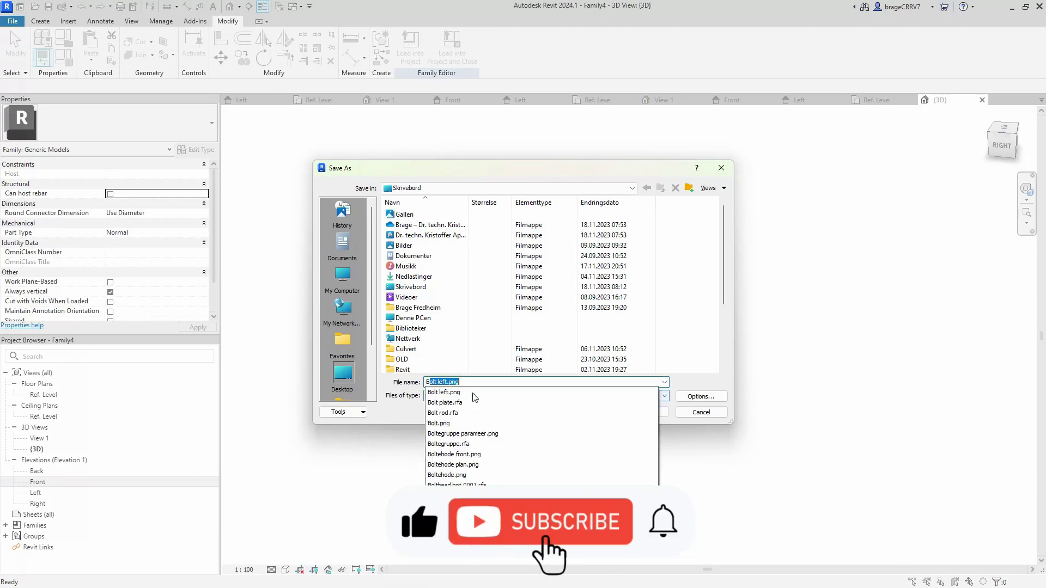
pyautogui.write('head')
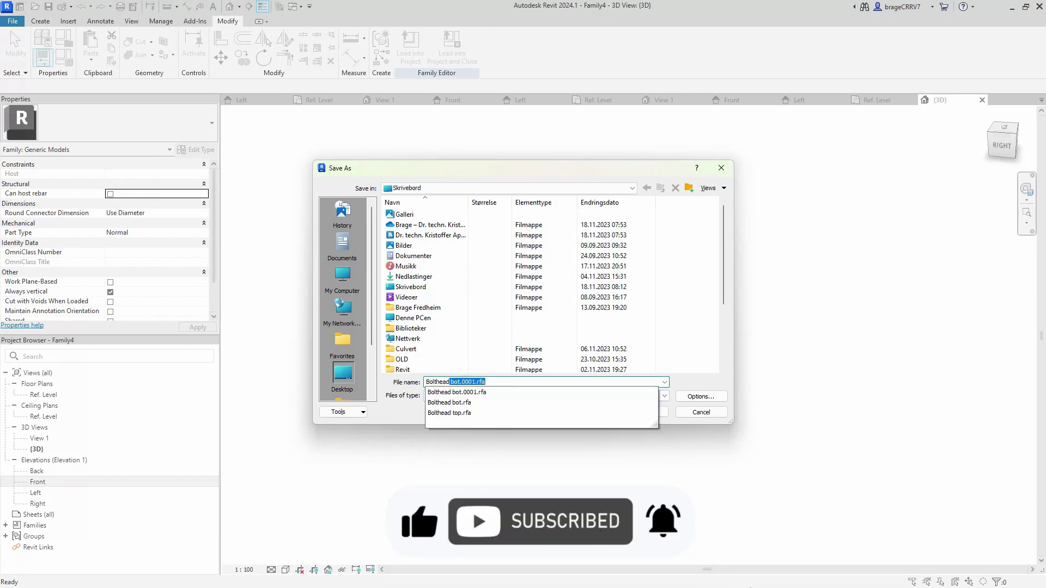
pyautogui.write('top')
pyautogui.write('p')
pyautogui.click(634, 412)
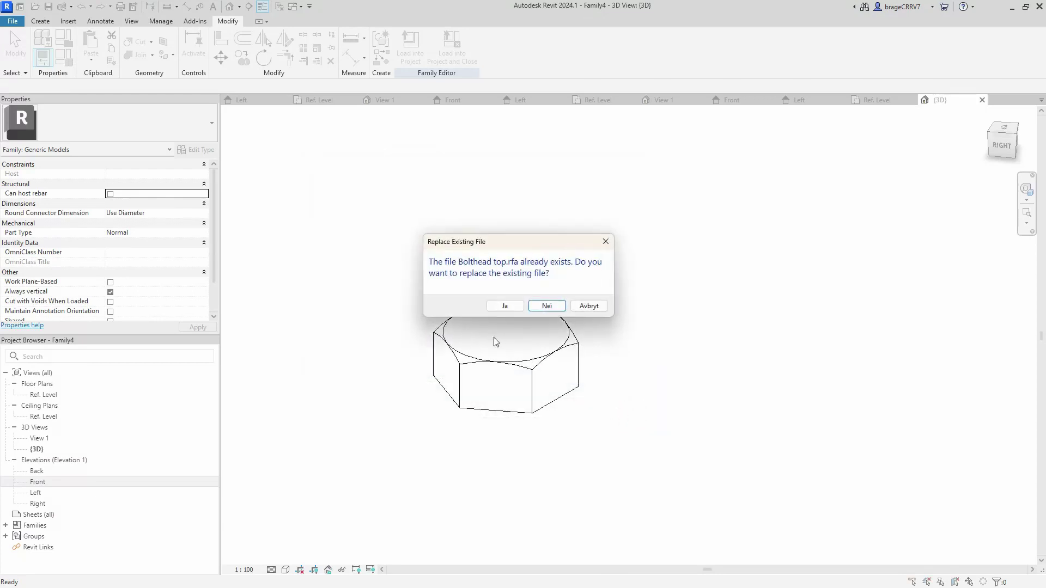
pyautogui.click(505, 307)
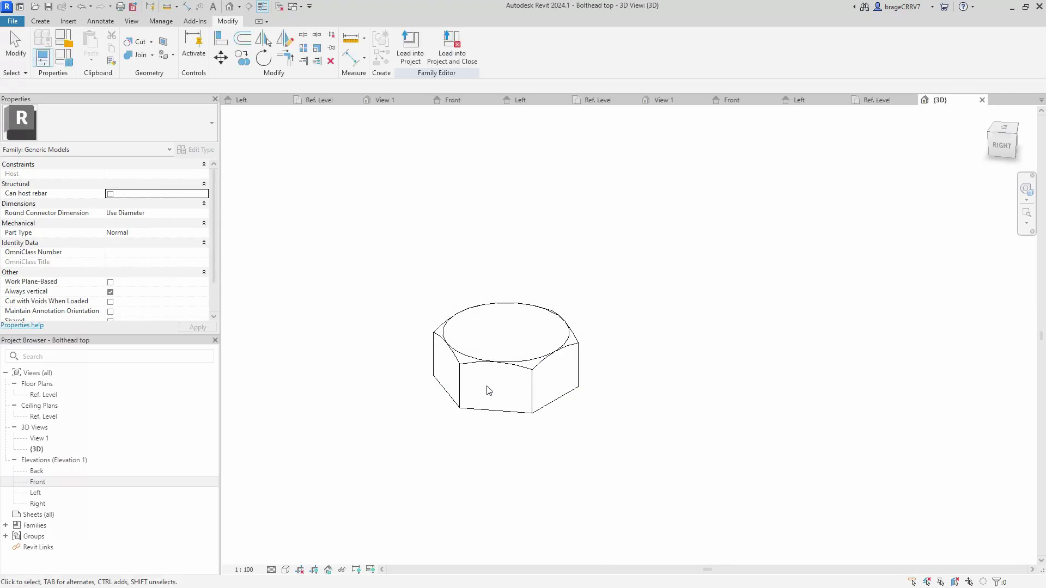
pyautogui.click(411, 55)
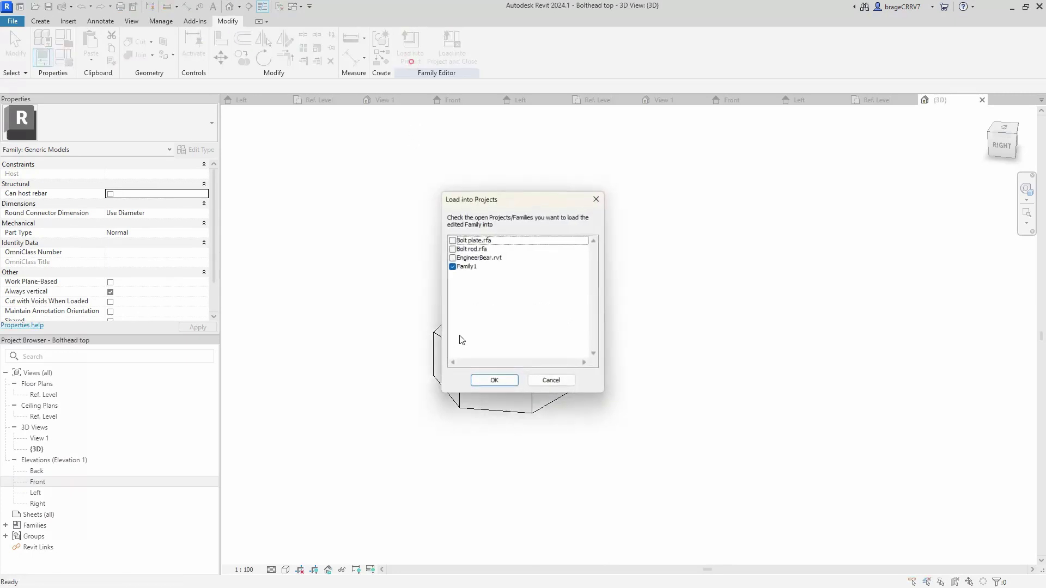
pyautogui.click(494, 381)
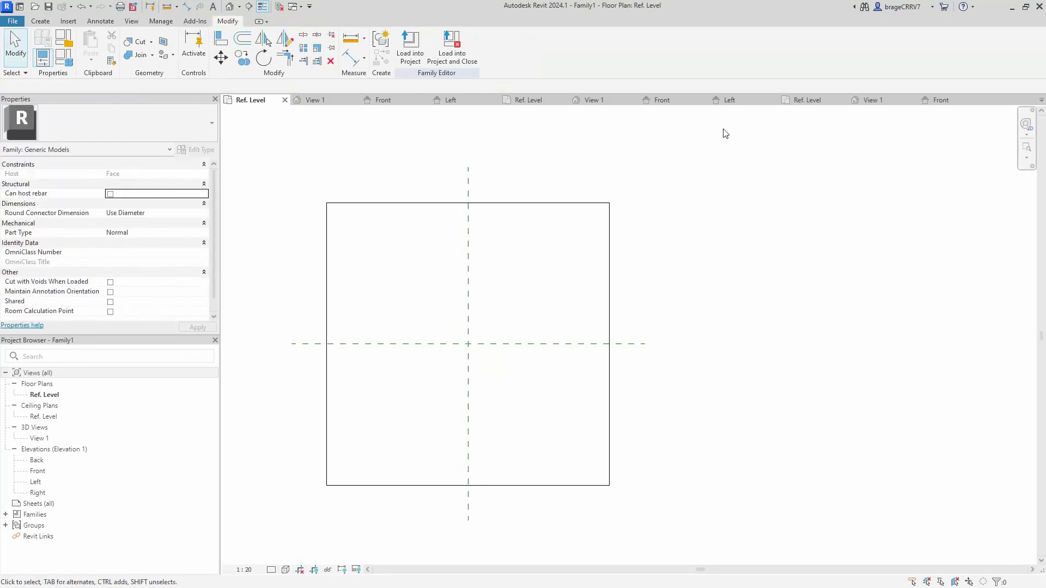
# - Save a copy of the bolthead family as 'Bolthead bot', replacing the existing file
pyautogui.click(942, 101)
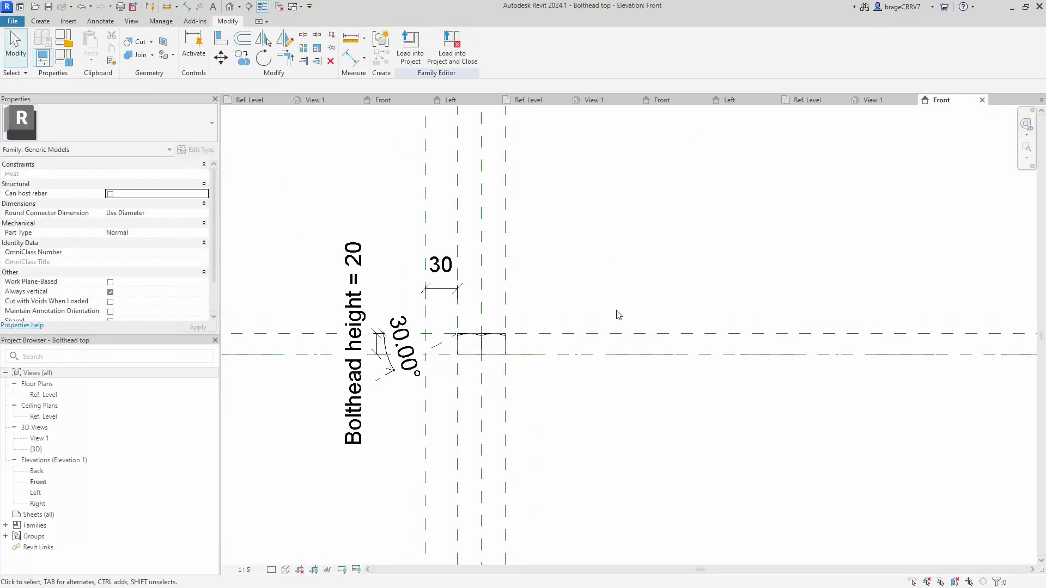
pyautogui.scroll(-1, 619, 315)
pyautogui.click(13, 20)
pyautogui.moveTo(38, 149)
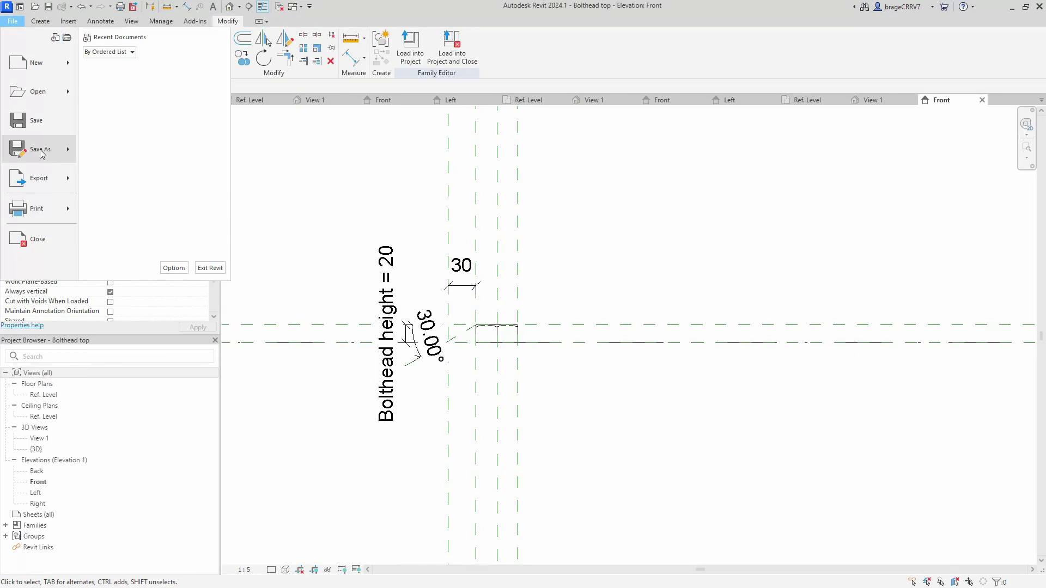
pyautogui.click(158, 142)
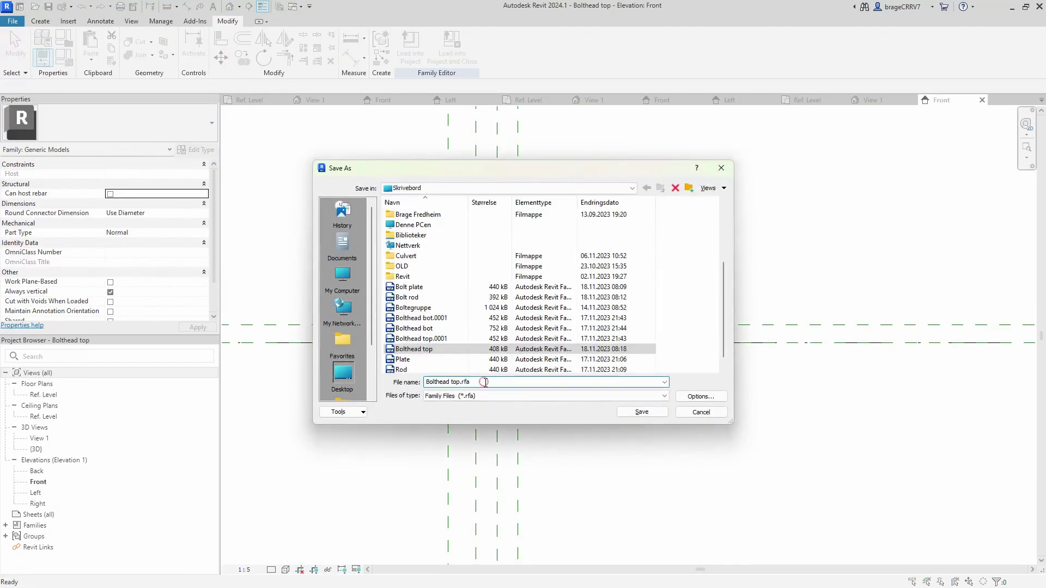
pyautogui.write('bot')
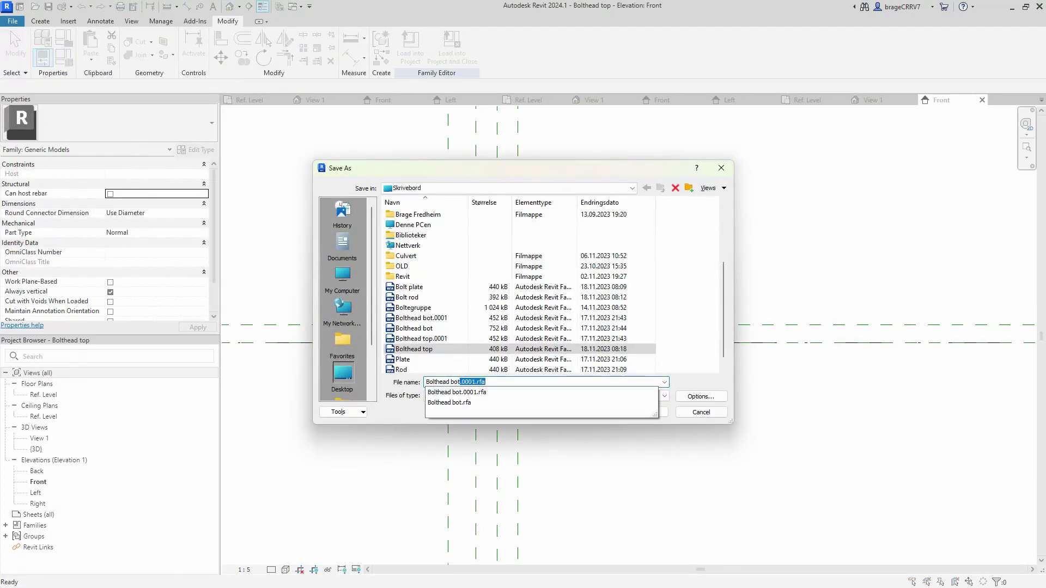
pyautogui.click(697, 456)
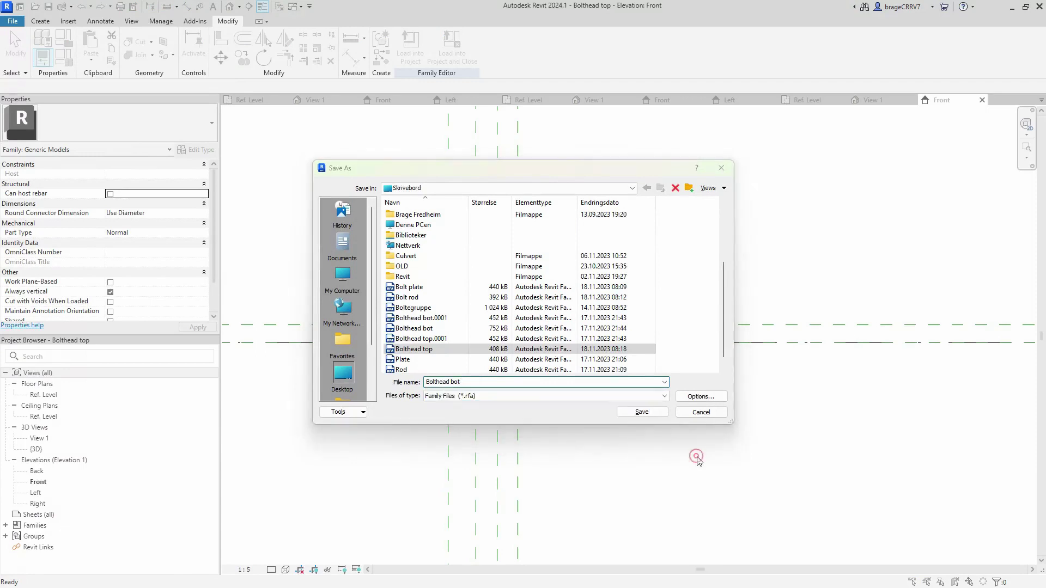
pyautogui.click(641, 412)
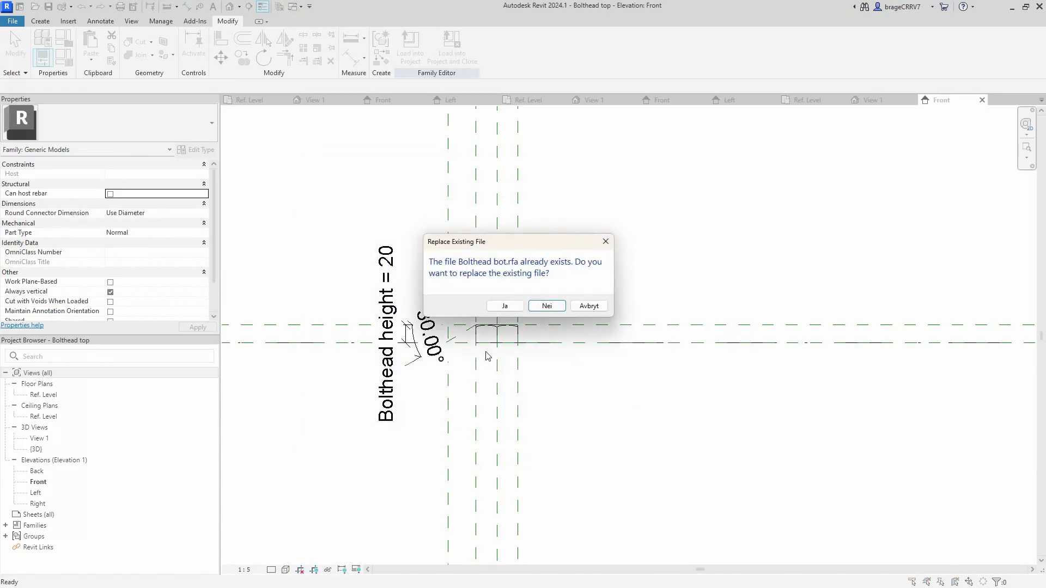
pyautogui.click(504, 308)
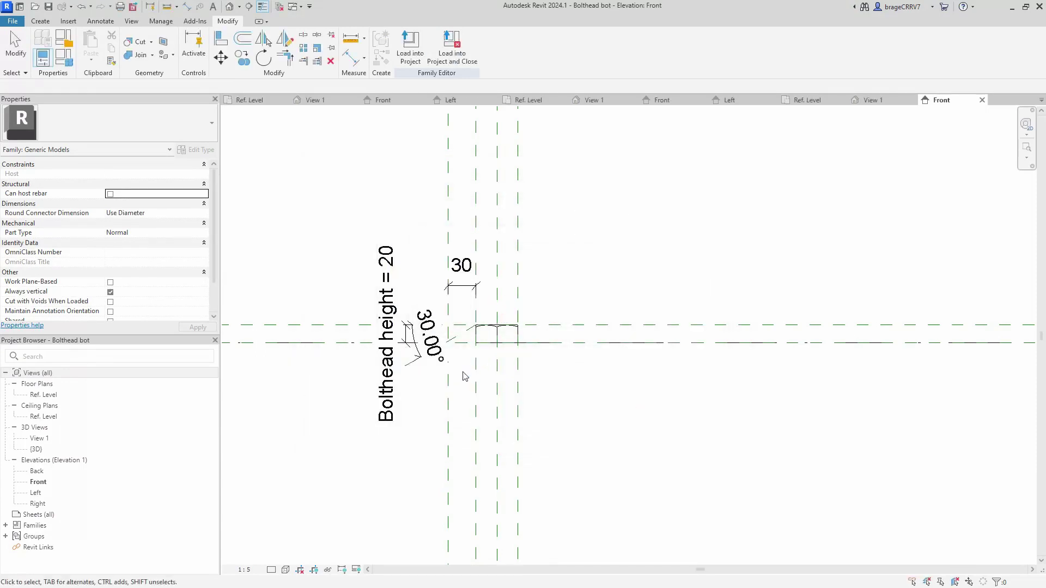
# - Delete the 30.00° angle and Bolthead height dimensions
pyautogui.click(433, 343)
pyautogui.press('Delete')
pyautogui.click(404, 334)
pyautogui.press('Delete')
# - Move the bolt head extrusion lower and the reference plane below it, removing unsatisfied constraints
pyautogui.scroll(2, 466, 342)
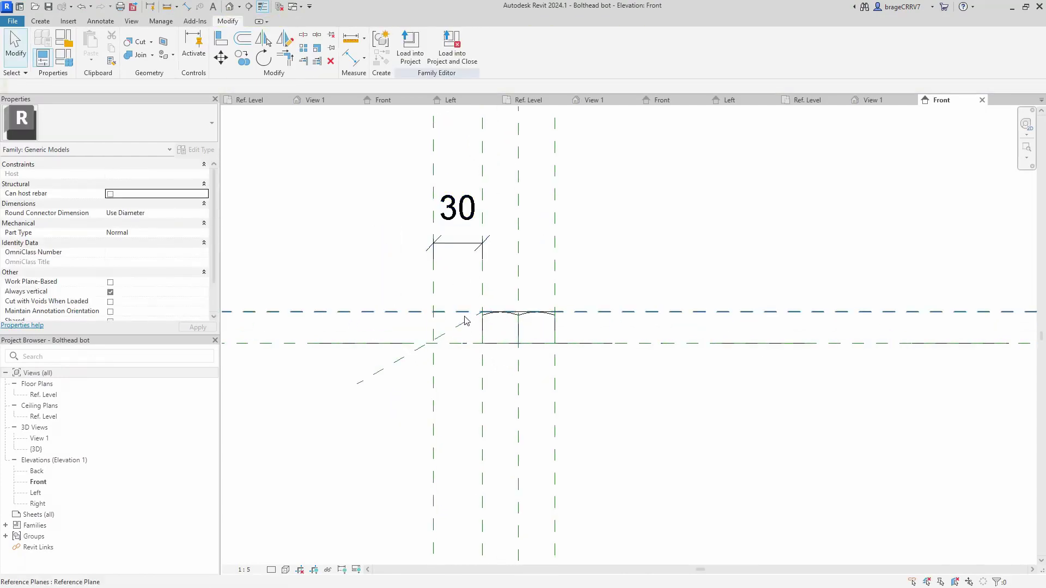
pyautogui.scroll(2, 489, 320)
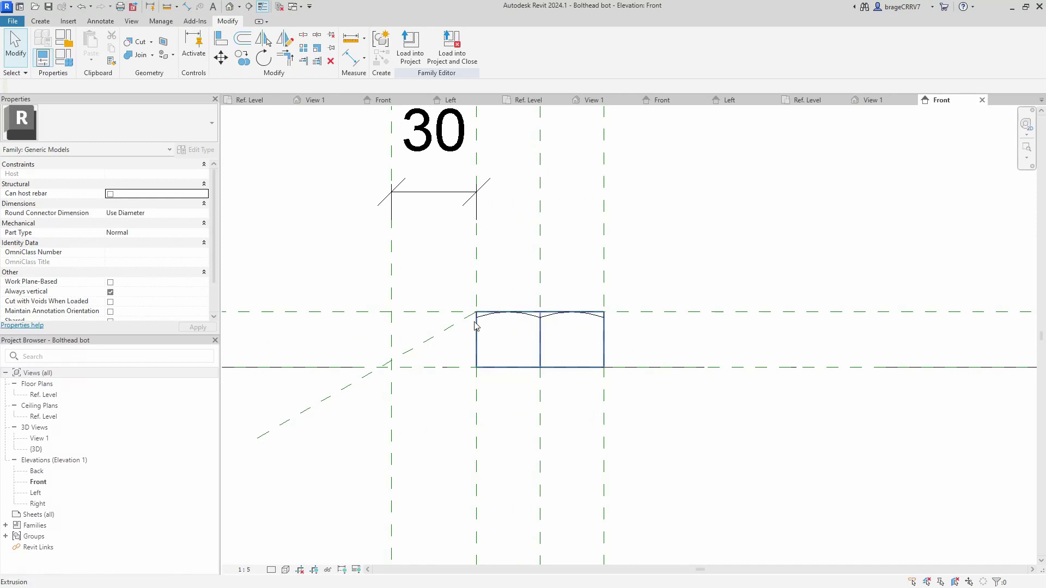
pyautogui.scroll(-2, 479, 327)
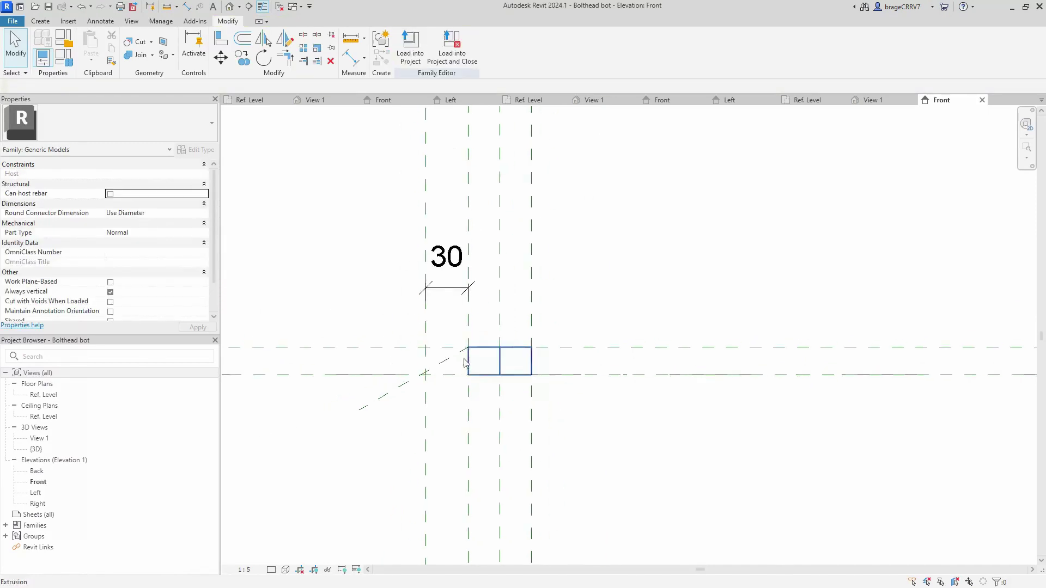
pyautogui.click(466, 361)
pyautogui.moveTo(499, 352); pyautogui.dragTo(499, 375)
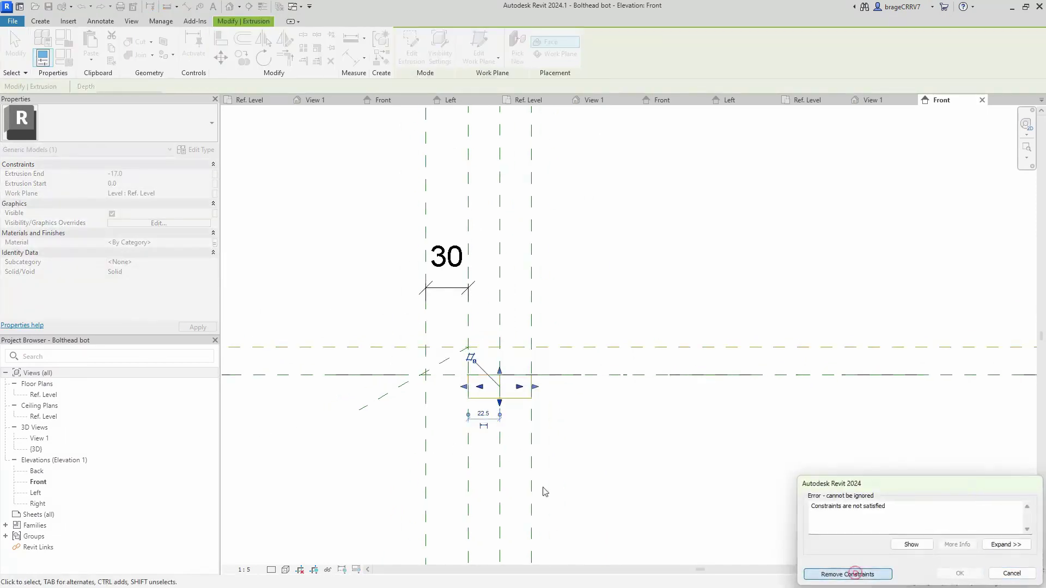
pyautogui.click(855, 570)
pyautogui.moveTo(374, 351); pyautogui.dragTo(385, 408)
pyautogui.scroll(-2, 367, 465)
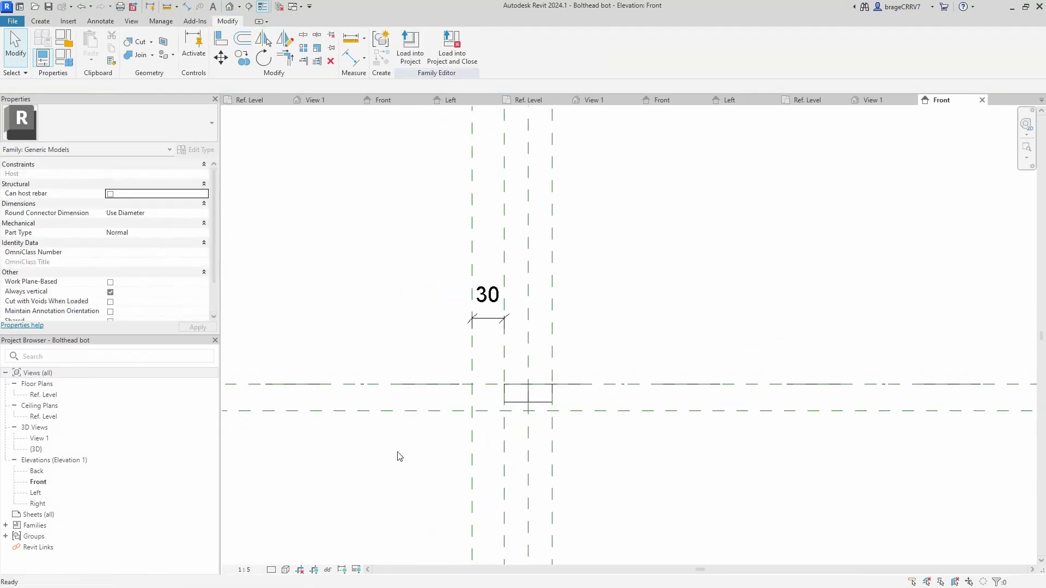
# - Dimension the 25 gap between the two reference planes and label it Bolthead height
pyautogui.press('d')
pyautogui.press('i')
pyautogui.click(397, 413)
pyautogui.click(346, 397)
pyautogui.press('Escape')
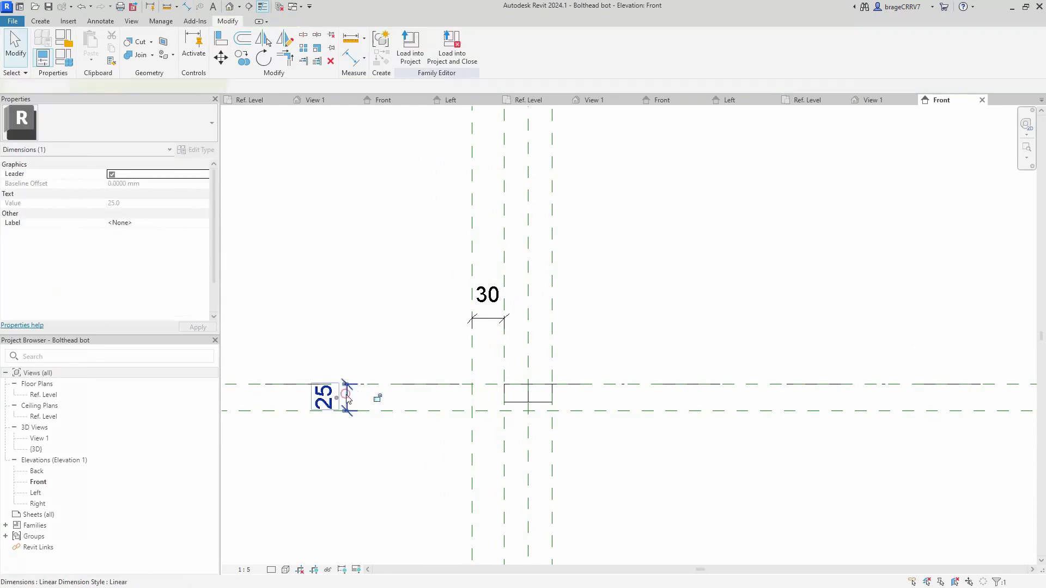
pyautogui.click(482, 45)
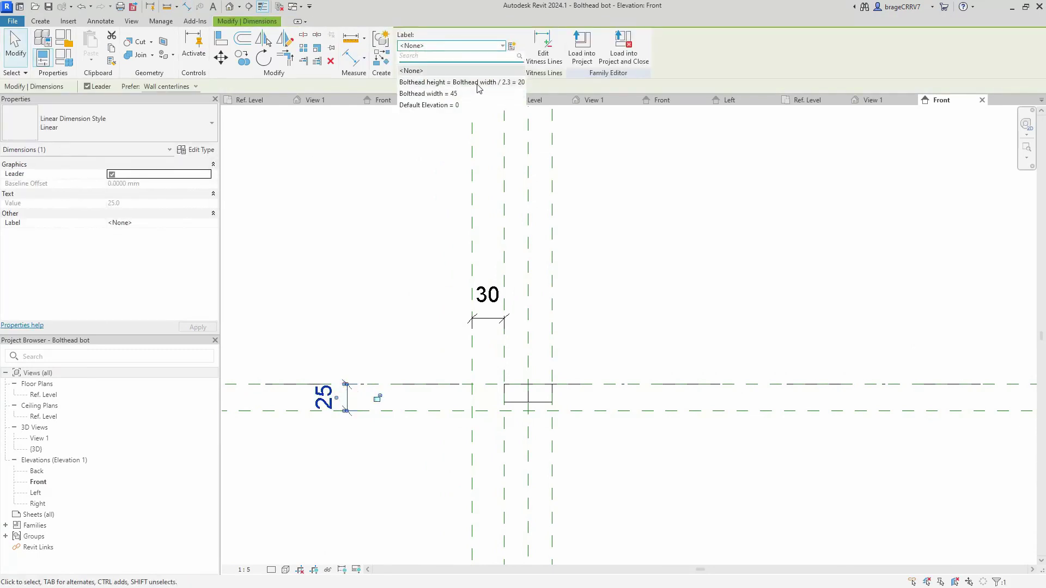
pyautogui.click(473, 82)
pyautogui.click(424, 459)
pyautogui.scroll(3, 461, 437)
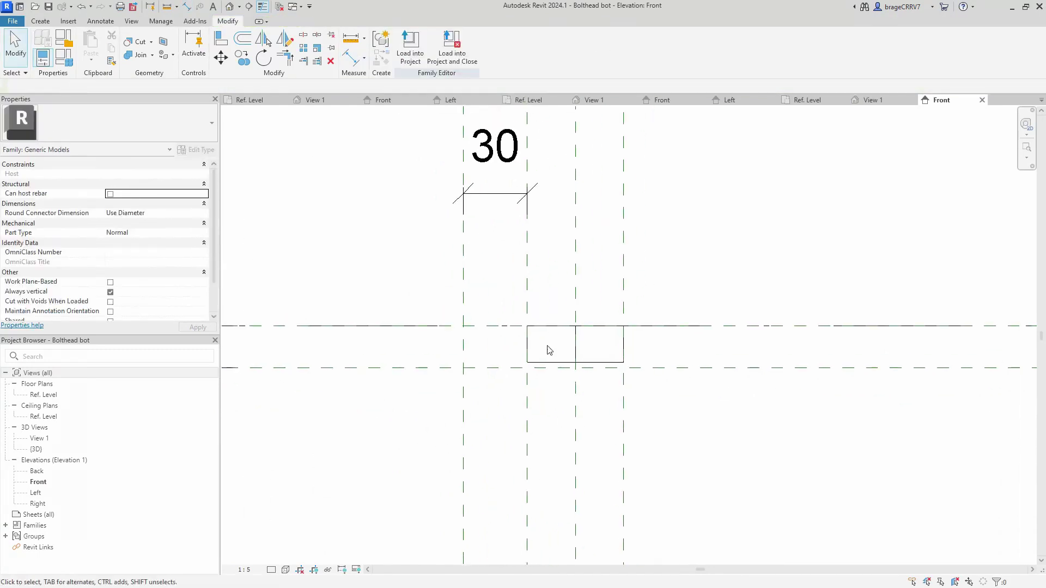
# - Align the extrusion's top and bottom edges to the upper and lower reference planes
pyautogui.click(528, 347)
pyautogui.moveTo(575, 322); pyautogui.dragTo(576, 339)
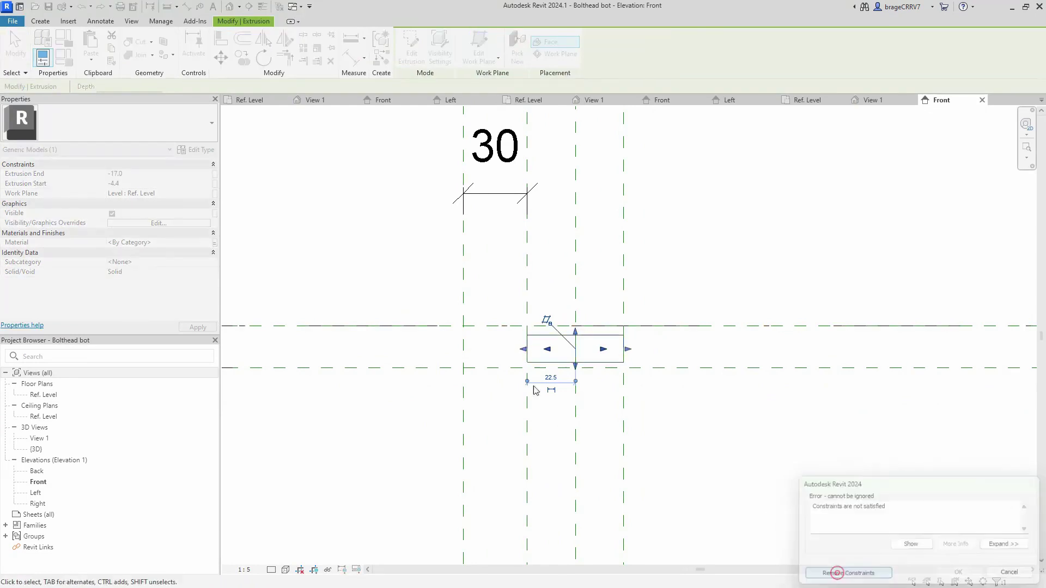
pyautogui.click(842, 569)
pyautogui.press('a')
pyautogui.press('l')
pyautogui.click(524, 327)
pyautogui.click(575, 336)
pyautogui.click(497, 368)
pyautogui.click(547, 363)
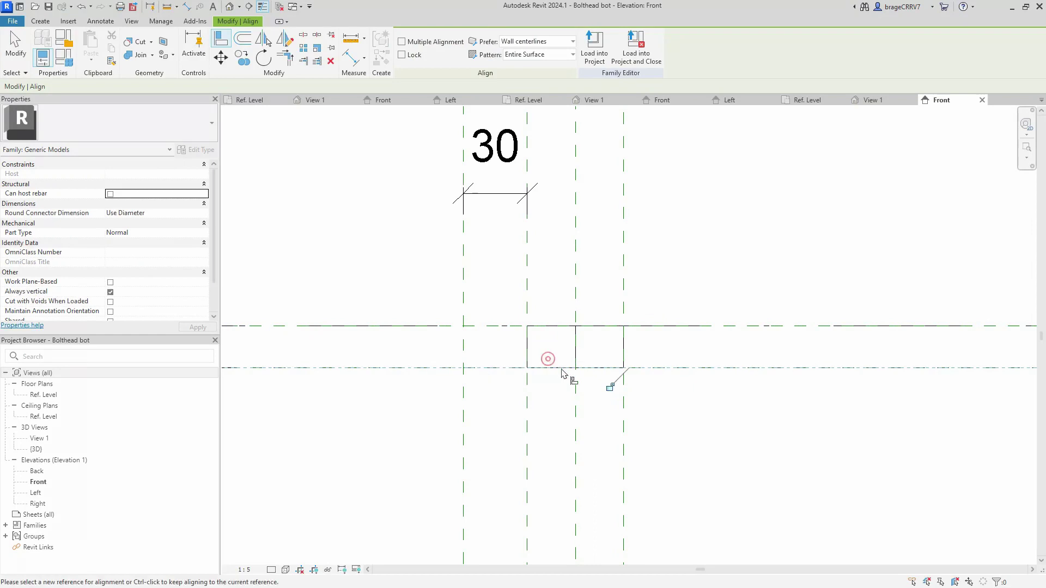
pyautogui.press('Escape')
pyautogui.moveTo(497, 434); pyautogui.dragTo(495, 442, button='middle')
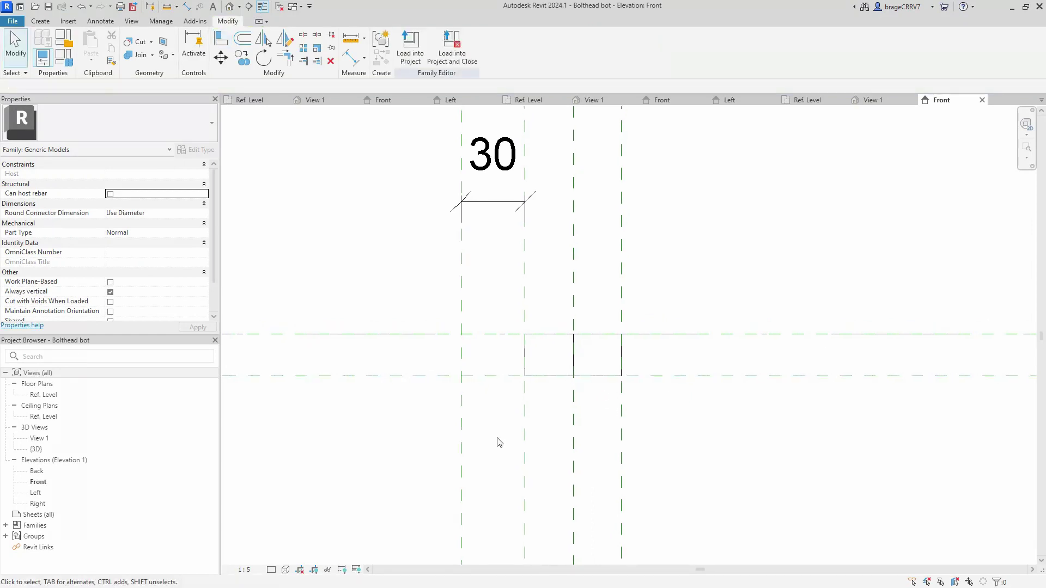
# - Draw a diagonal reference plane from the head's lower-left corner up to the left
pyautogui.press('r')
pyautogui.press('p')
pyautogui.click(525, 376)
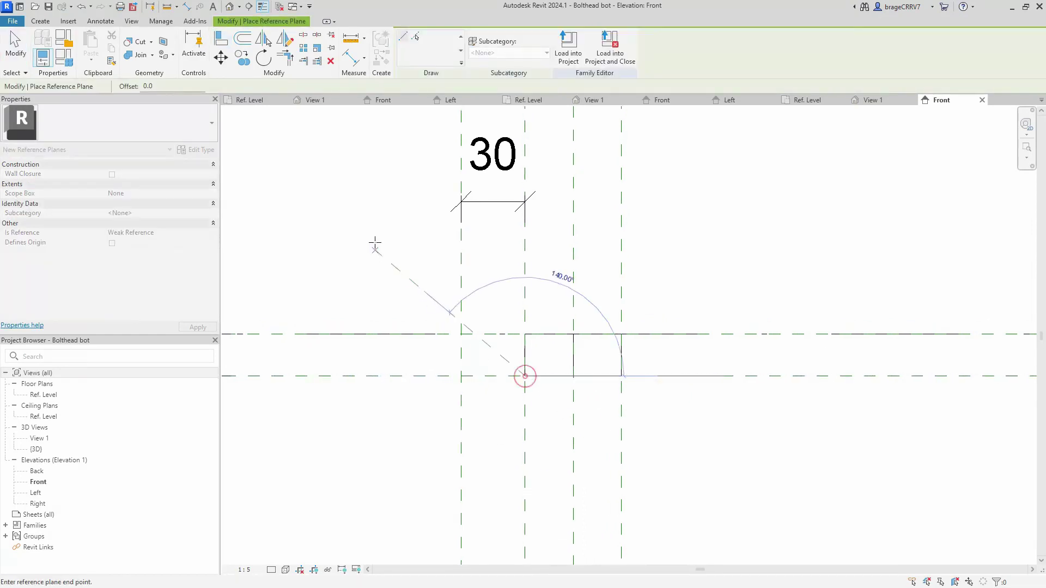
pyautogui.click(337, 269)
pyautogui.press('Escape')
pyautogui.press('Escape')
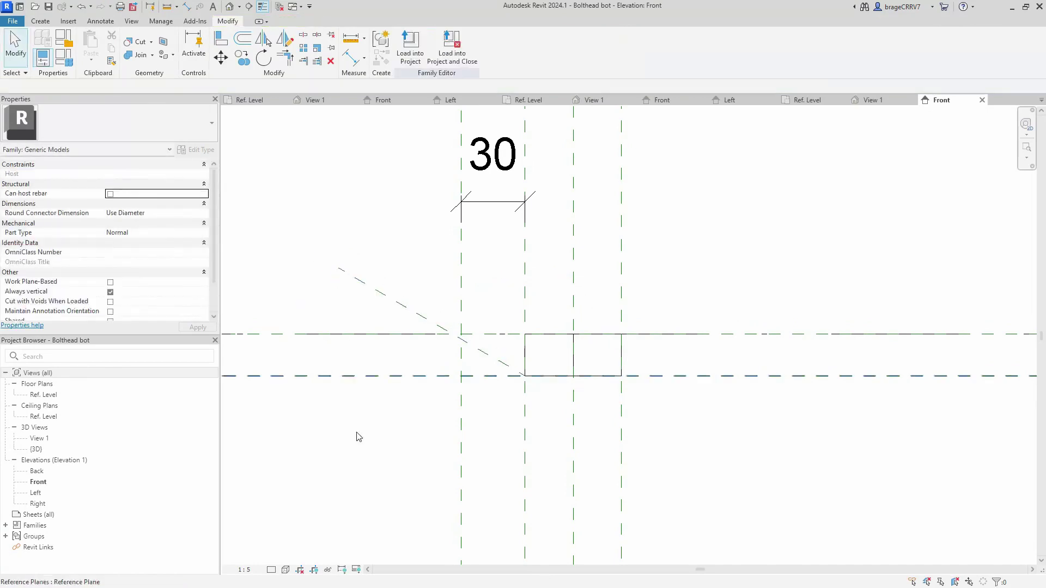
# - Add a 30.00° angular dimension between the diagonal plane and the horizontal reference plane
pyautogui.click(103, 25)
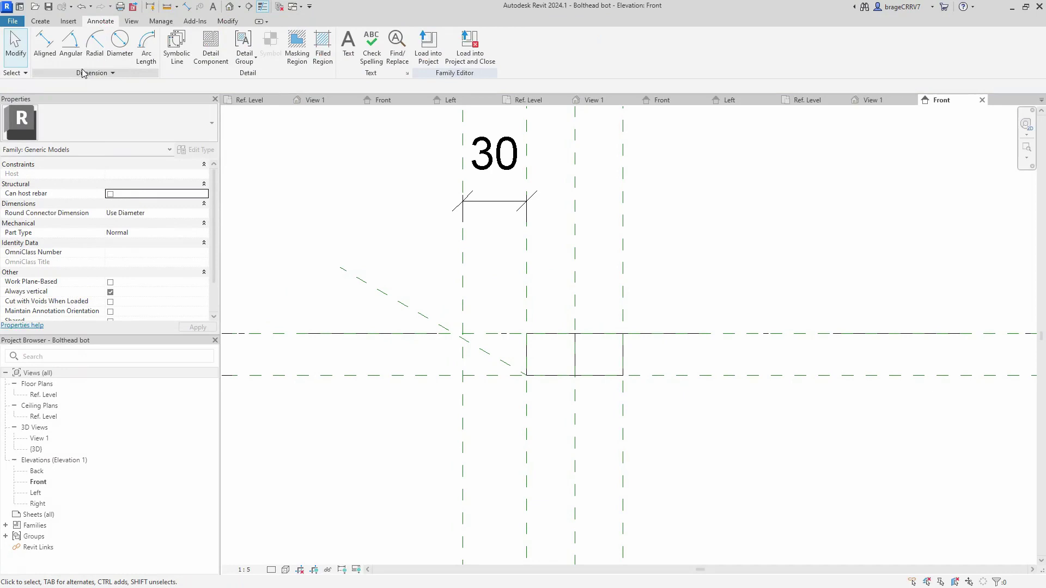
pyautogui.click(71, 43)
pyautogui.click(367, 288)
pyautogui.click(397, 376)
pyautogui.scroll(-1, 343, 327)
pyautogui.click(345, 327)
pyautogui.press('Escape')
pyautogui.press('Escape')
pyautogui.scroll(1, 357, 425)
pyautogui.moveTo(382, 407); pyautogui.dragTo(380, 410, button='middle')
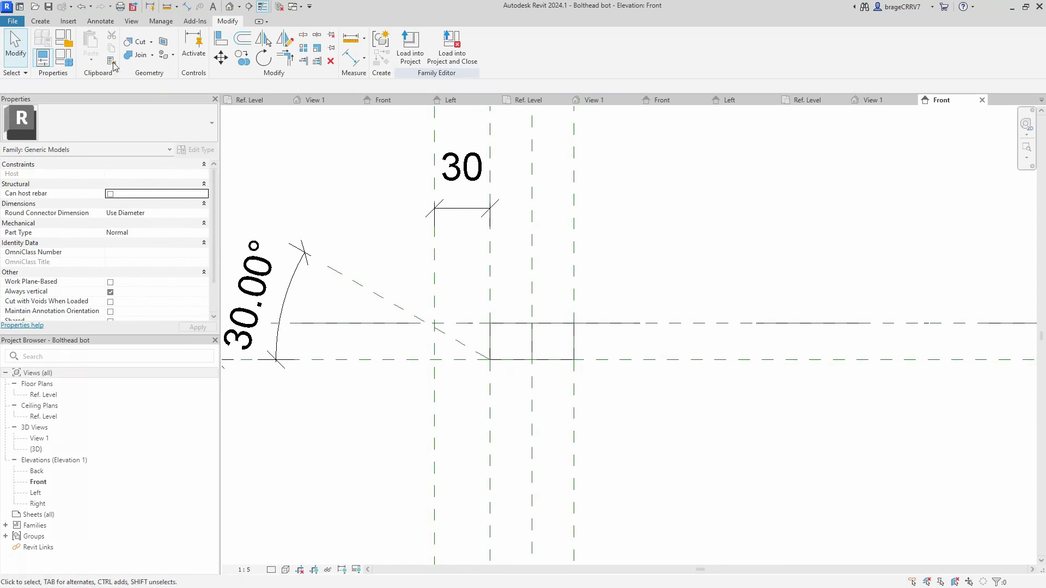
pyautogui.click(40, 22)
pyautogui.click(210, 68)
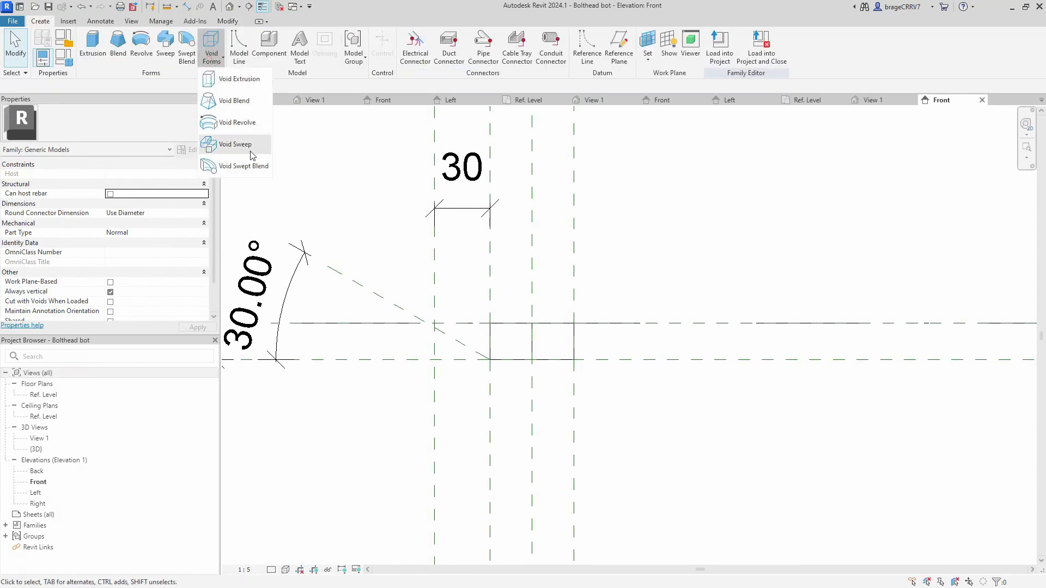
# - Sketch a triangular profile for a void revolve at the head's edge
pyautogui.click(234, 144)
pyautogui.scroll(3, 452, 330)
pyautogui.click(466, 328)
pyautogui.click(421, 327)
pyautogui.click(422, 303)
pyautogui.click(466, 327)
pyautogui.press('Escape')
# - Align and lock the triangle's edges to the vertical, base and diagonal reference planes
pyautogui.press('a')
pyautogui.press('l')
pyautogui.click(405, 307)
pyautogui.click(421, 318)
pyautogui.click(423, 336)
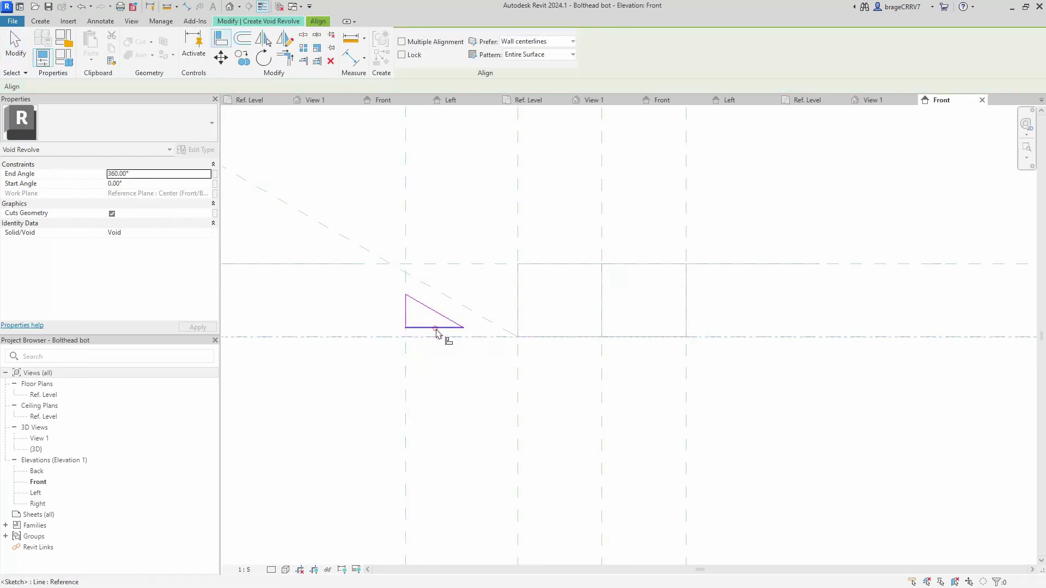
pyautogui.click(479, 315)
pyautogui.click(450, 322)
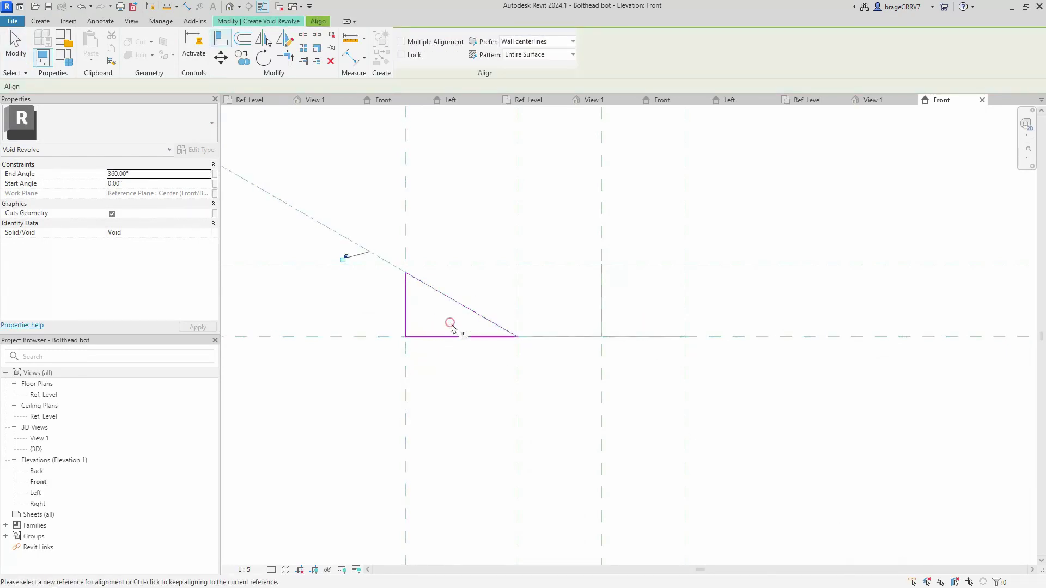
pyautogui.press('Escape')
# - Set the revolve axis on the central vertical plane, finish the void, and inspect it in 3D
pyautogui.click(444, 54)
pyautogui.click(600, 349)
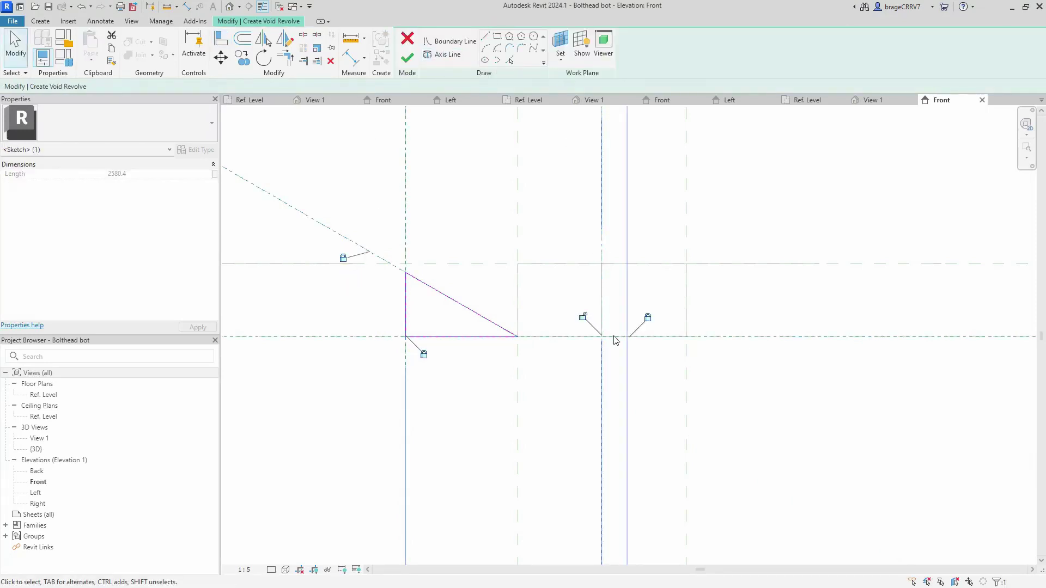
pyautogui.click(408, 60)
pyautogui.scroll(-3, 330, 236)
pyautogui.moveTo(329, 236); pyautogui.dragTo(359, 211, button='middle')
pyautogui.click(229, 6)
pyautogui.moveTo(425, 311)
pyautogui.keyDown('shift'); pyautogui.mouseDown(button='middle')
pyautogui.moveTo(403, 227)
pyautogui.moveTo(388, 223)
pyautogui.moveTo(499, 491)
pyautogui.moveTo(479, 458)
pyautogui.moveTo(434, 257)
pyautogui.moveTo(516, 446)
pyautogui.moveTo(552, 446)
pyautogui.mouseUp(button='middle'); pyautogui.keyUp('shift')
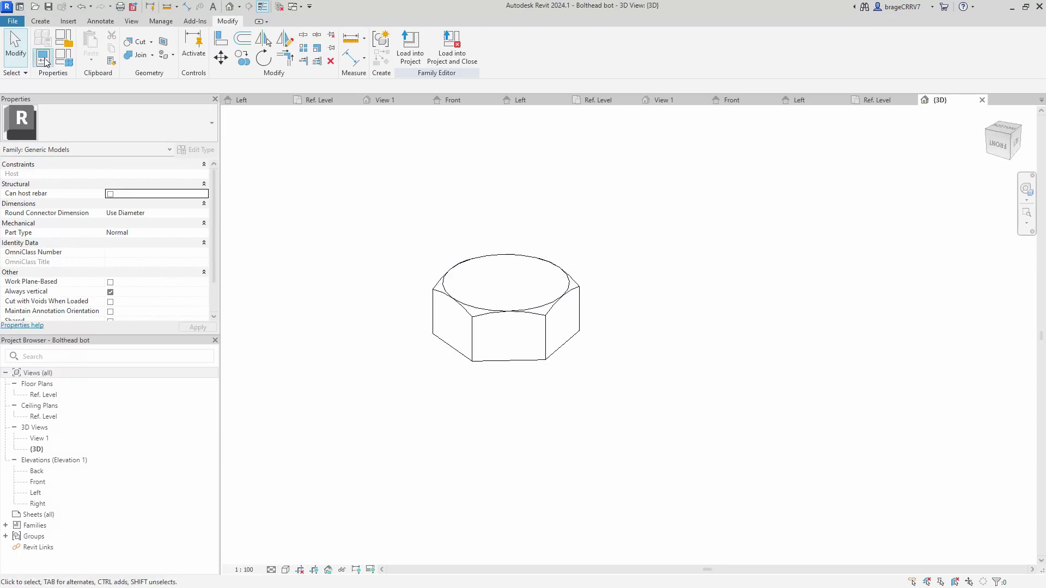
# - Review the bolt head's Family Types values, with Bolthead width at 70, and accept them
pyautogui.click(45, 62)
pyautogui.moveTo(663, 91)
pyautogui.mouseDown()
pyautogui.moveTo(840, 103)
pyautogui.moveTo(888, 131)
pyautogui.moveTo(755, 99)
pyautogui.mouseUp()
pyautogui.click(996, 493)
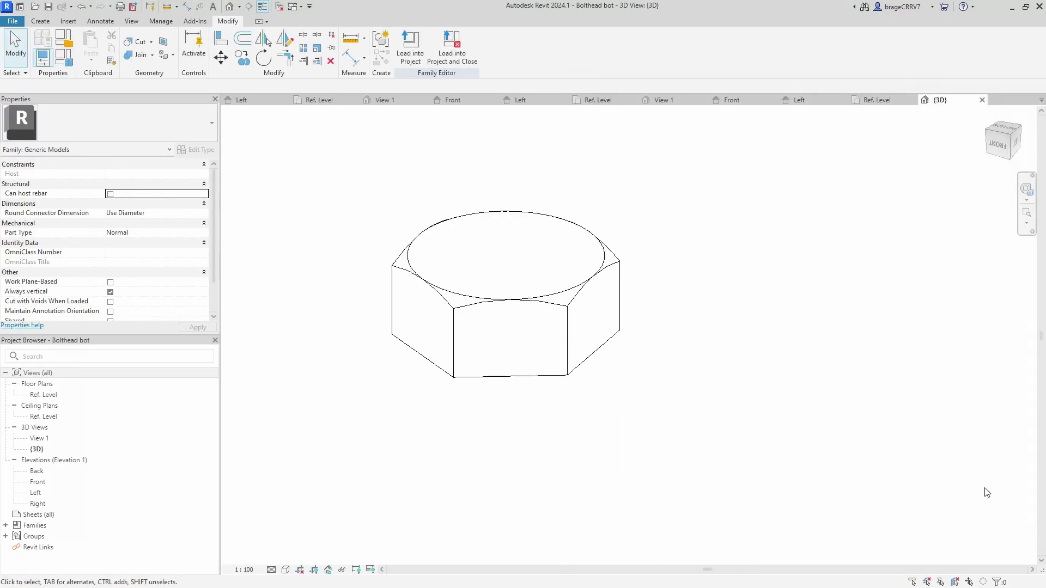
pyautogui.click(416, 66)
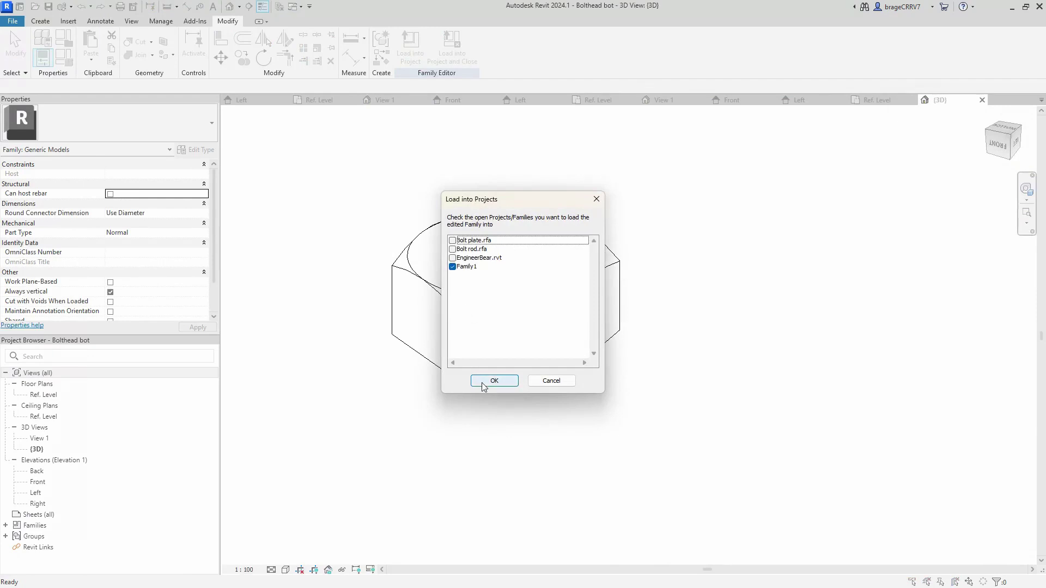
# - Load the bolt head into Family1, then close the Bolthead bot views and save it
pyautogui.click(486, 383)
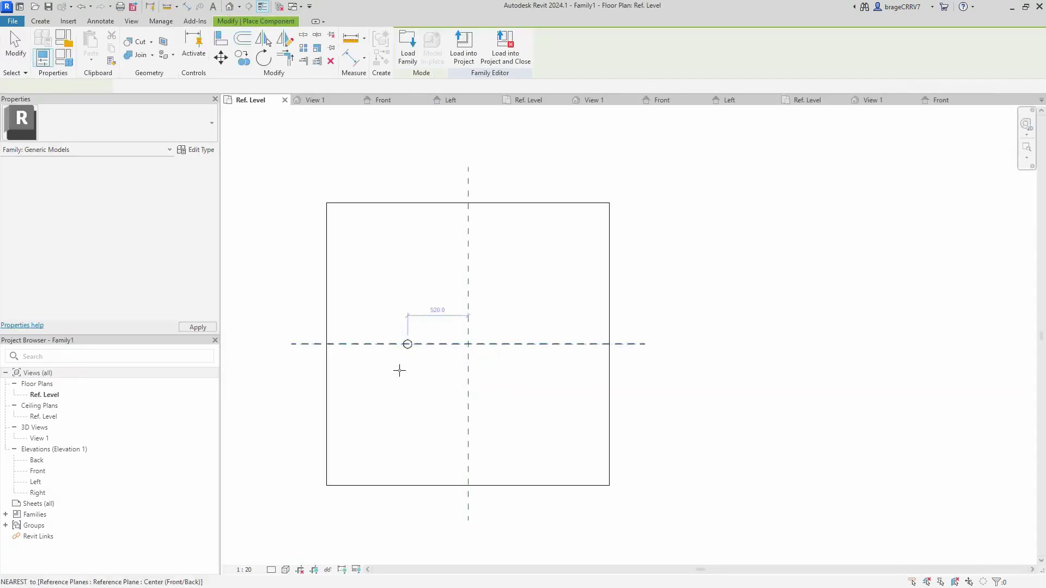
pyautogui.click(982, 101)
pyautogui.click(982, 101)
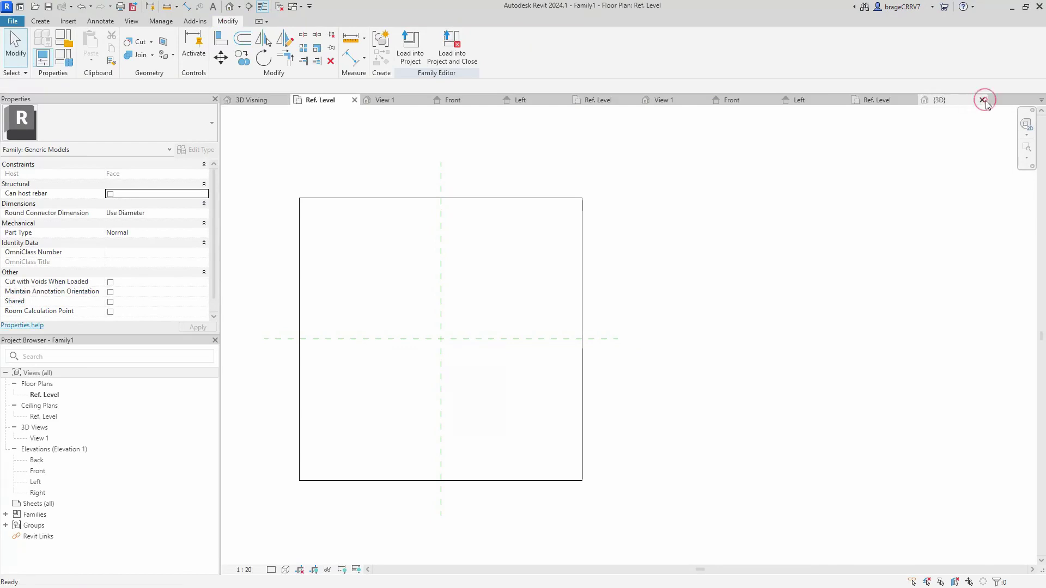
pyautogui.click(983, 100)
pyautogui.click(496, 300)
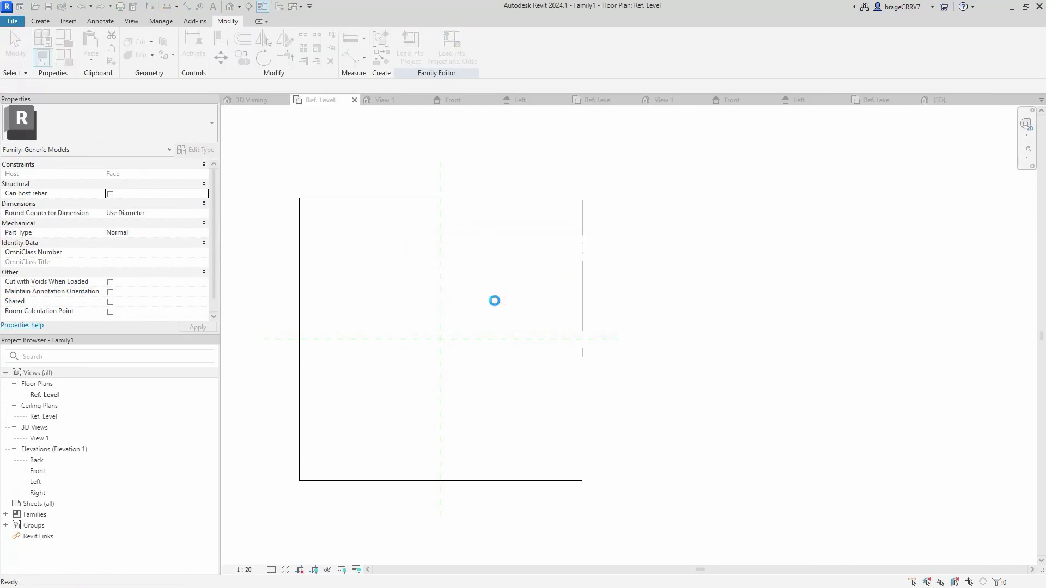
pyautogui.click(911, 101)
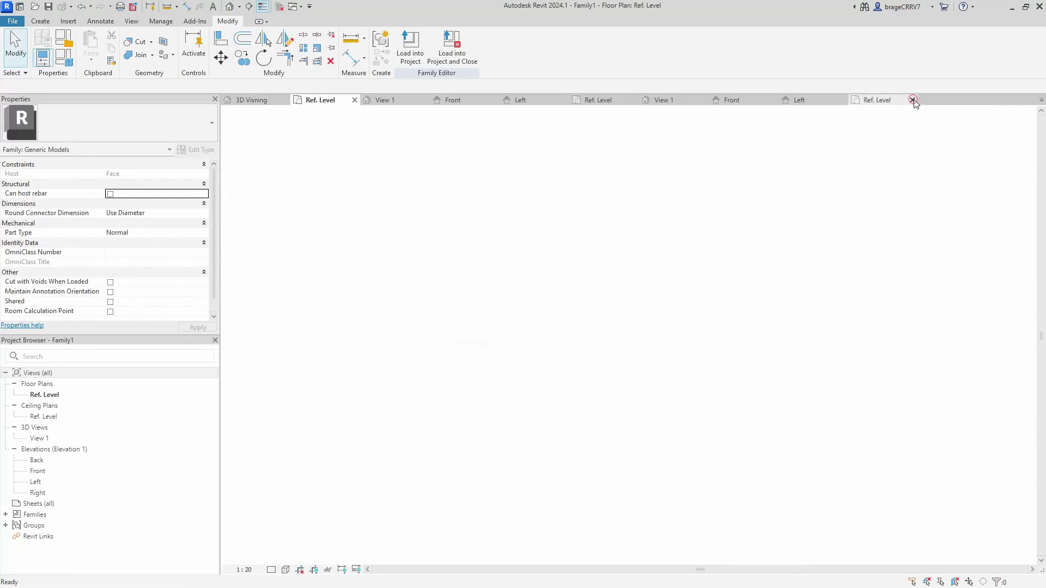
pyautogui.click(842, 100)
pyautogui.click(703, 99)
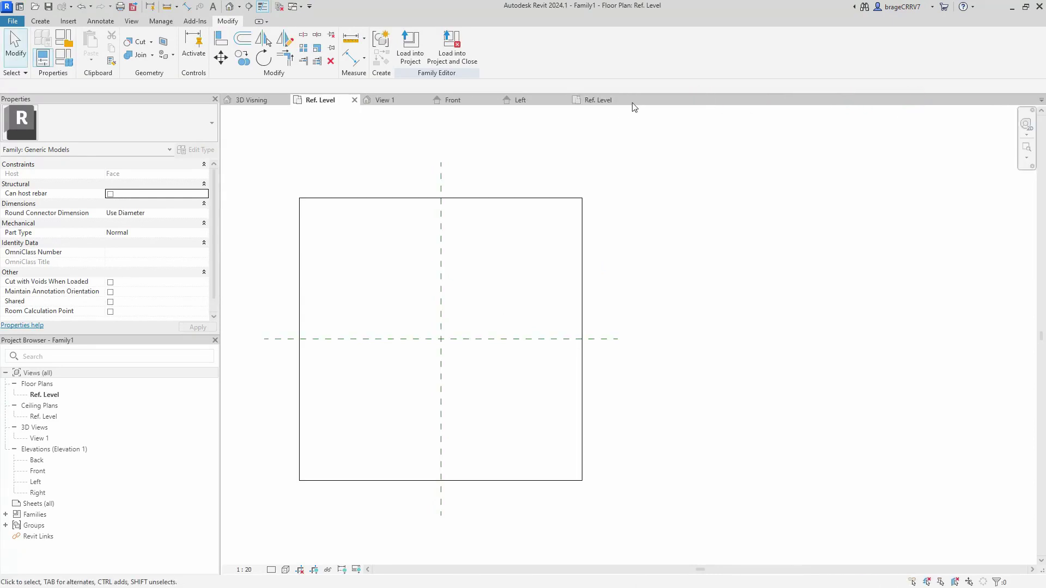
# - Close the Bolt plate family's views and save its changes
pyautogui.click(394, 102)
pyautogui.keyDown('shift'); pyautogui.moveTo(559, 251); pyautogui.dragTo(559, 284, button='middle'); pyautogui.keyUp('shift')
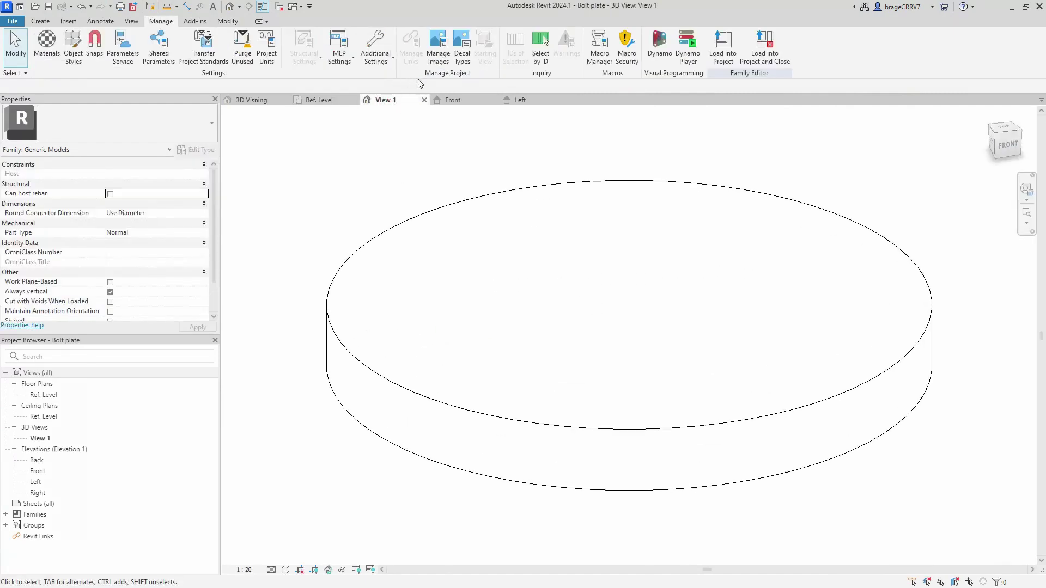
pyautogui.click(424, 100)
pyautogui.click(425, 100)
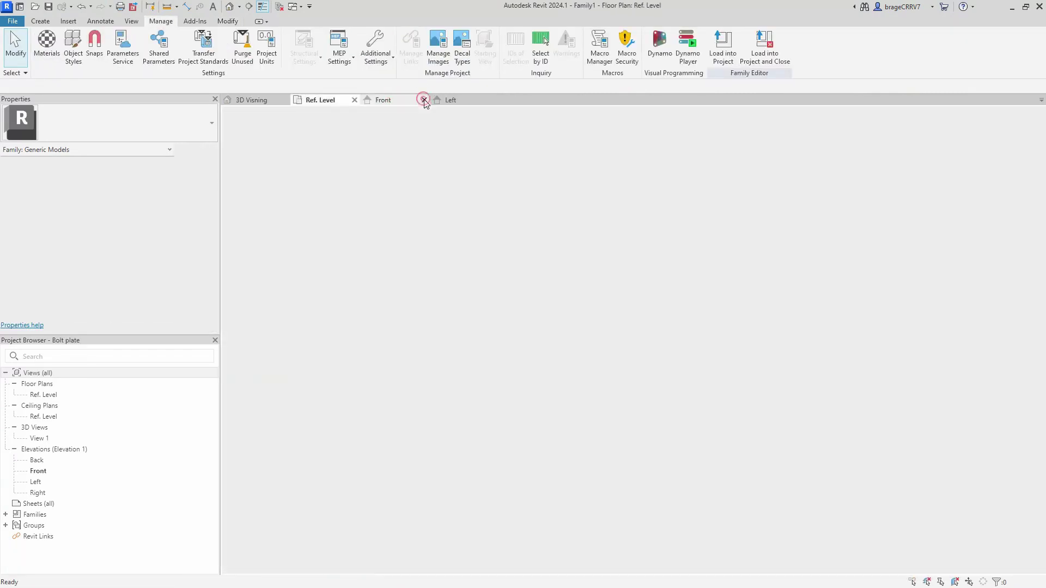
pyautogui.click(424, 100)
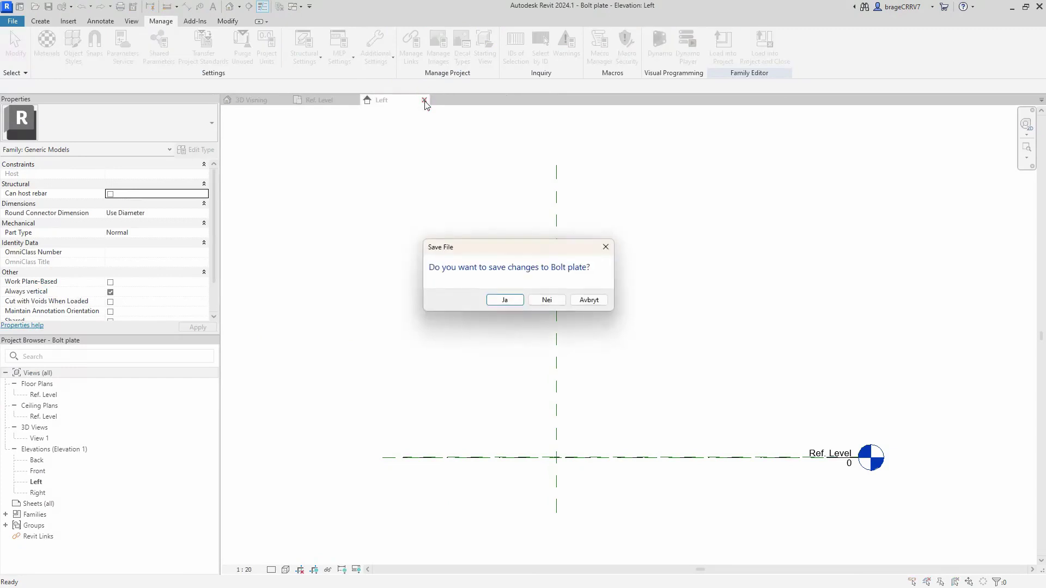
pyautogui.click(511, 300)
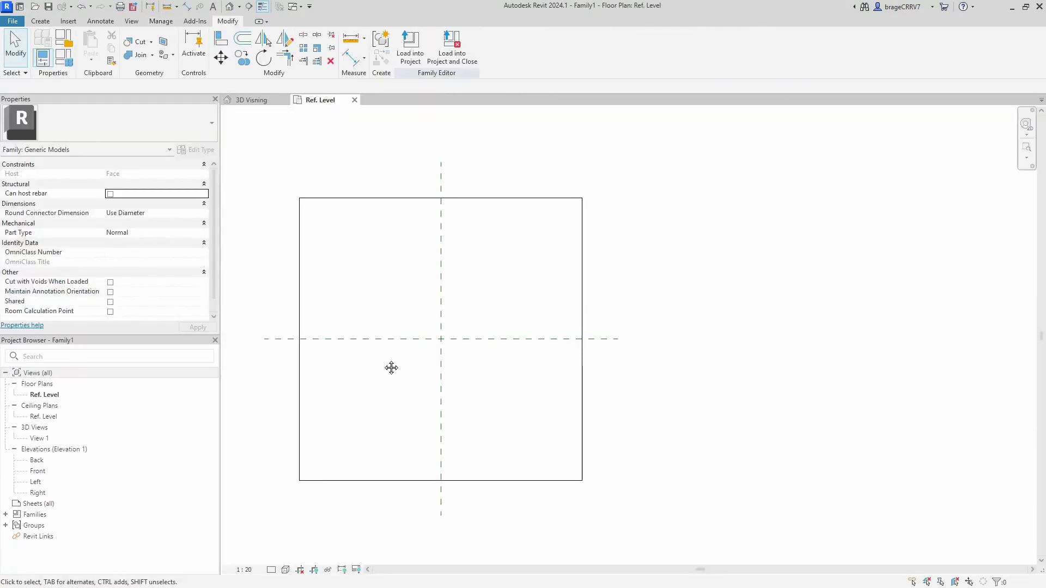
# - In Family1's Front elevation, change the rectangular extrusion from Solid to Void
pyautogui.moveTo(391, 368); pyautogui.dragTo(486, 369, button='middle')
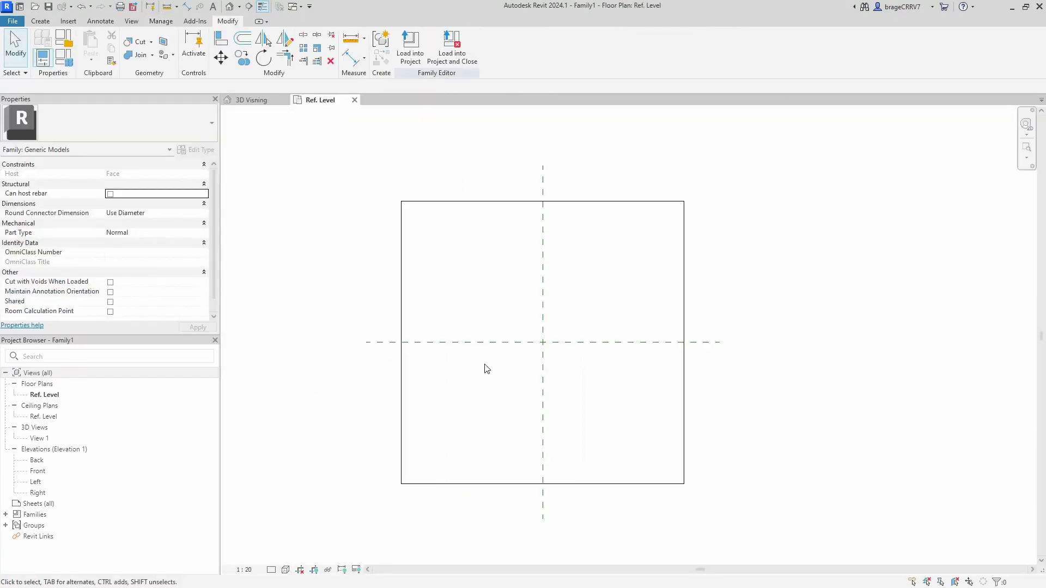
pyautogui.doubleClick(43, 471)
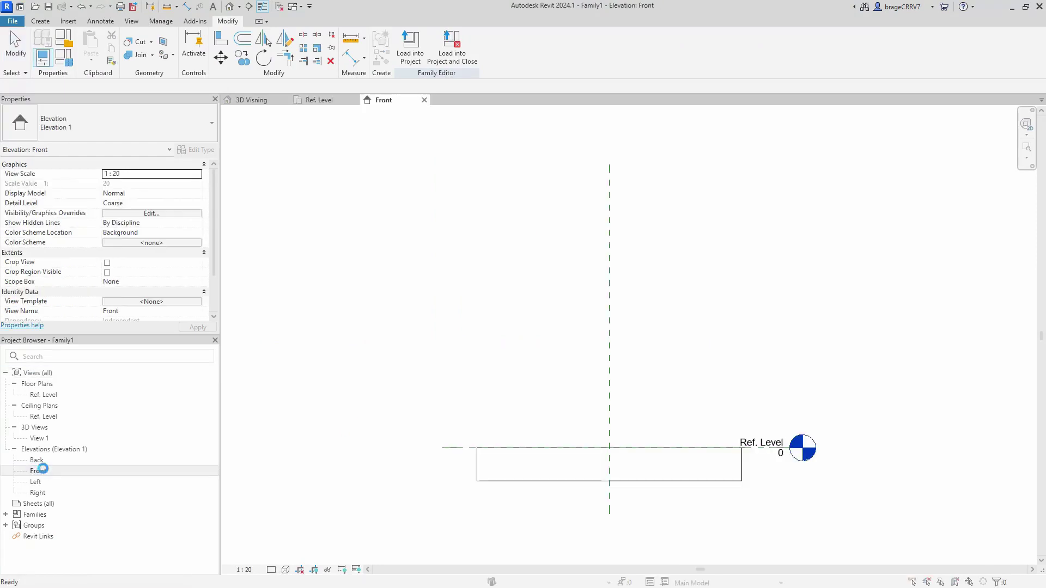
pyautogui.click(608, 202)
pyautogui.moveTo(522, 461); pyautogui.dragTo(486, 363, button='middle')
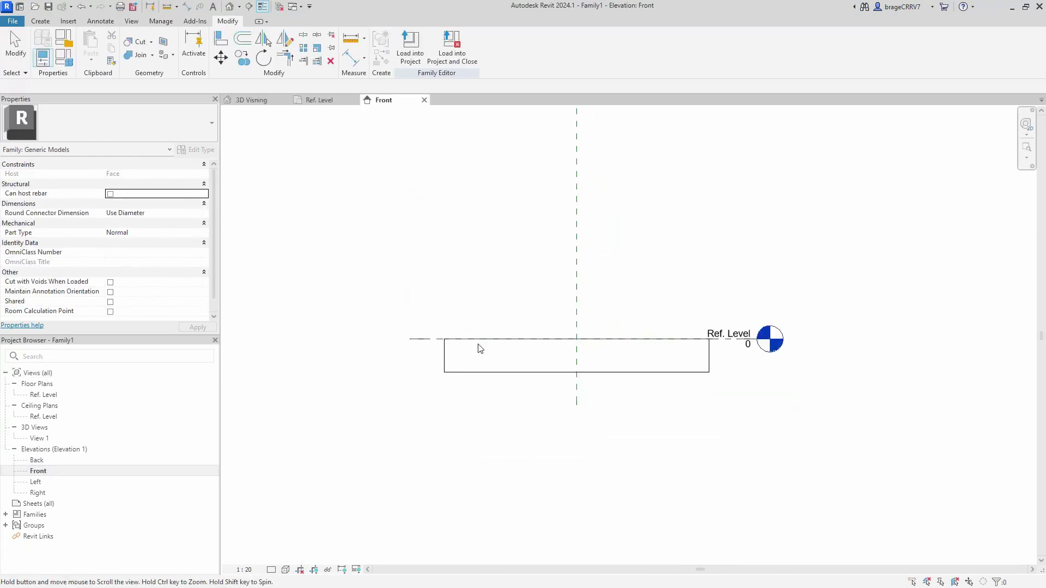
pyautogui.click(479, 383)
pyautogui.click(208, 274)
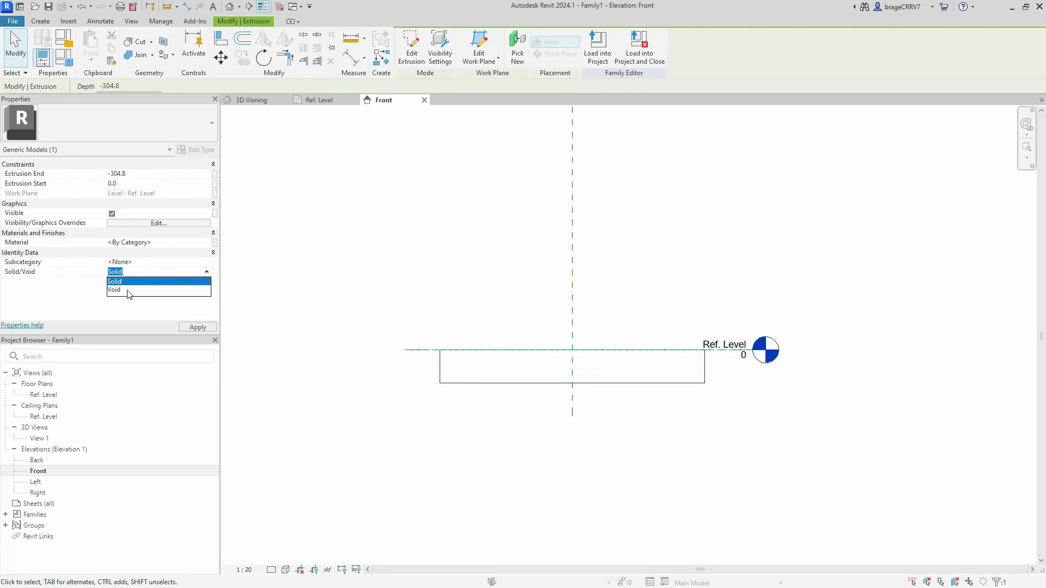
pyautogui.click(129, 292)
pyautogui.click(458, 463)
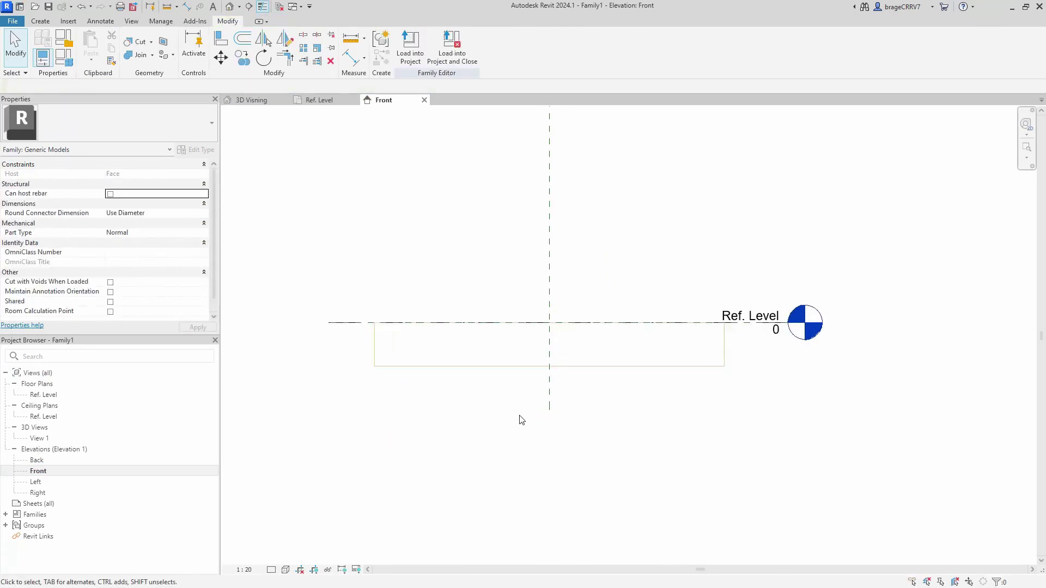
# - Draw three horizontal reference planes: above the Ref. Level, at the rectangle's bottom, below it
pyautogui.scroll(4, 533, 381)
pyautogui.press('r')
pyautogui.press('p')
pyautogui.click(448, 292)
pyautogui.click(592, 373)
pyautogui.click(492, 373)
pyautogui.click(591, 389)
pyautogui.click(500, 388)
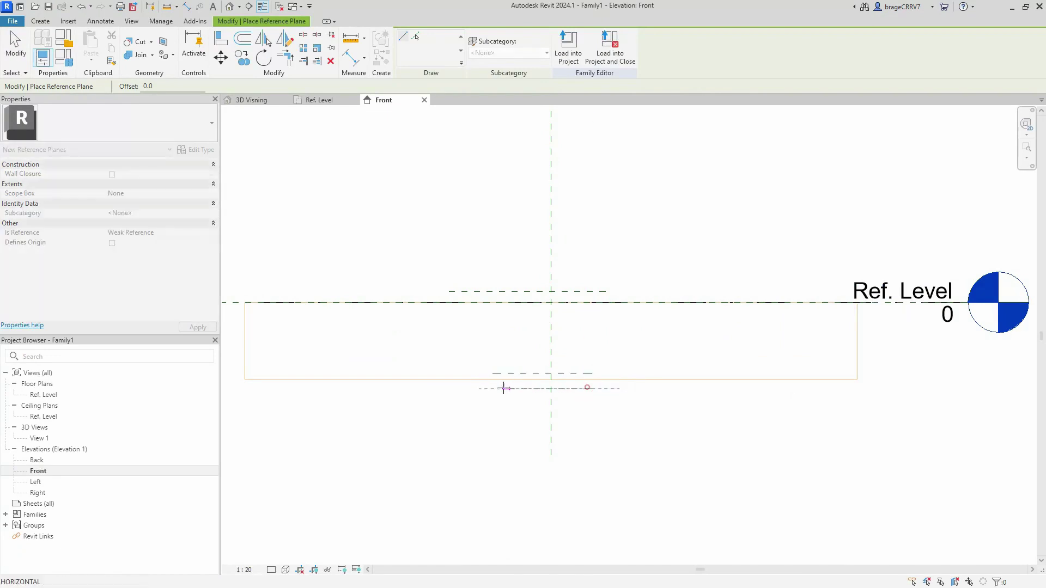
pyautogui.press('Escape')
pyautogui.press('Escape')
# - Pan the elevation to bring the Ref. Level label fully into view for aligned dimensioning (DI)
pyautogui.scroll(1, 467, 411)
pyautogui.scroll(1, 456, 293)
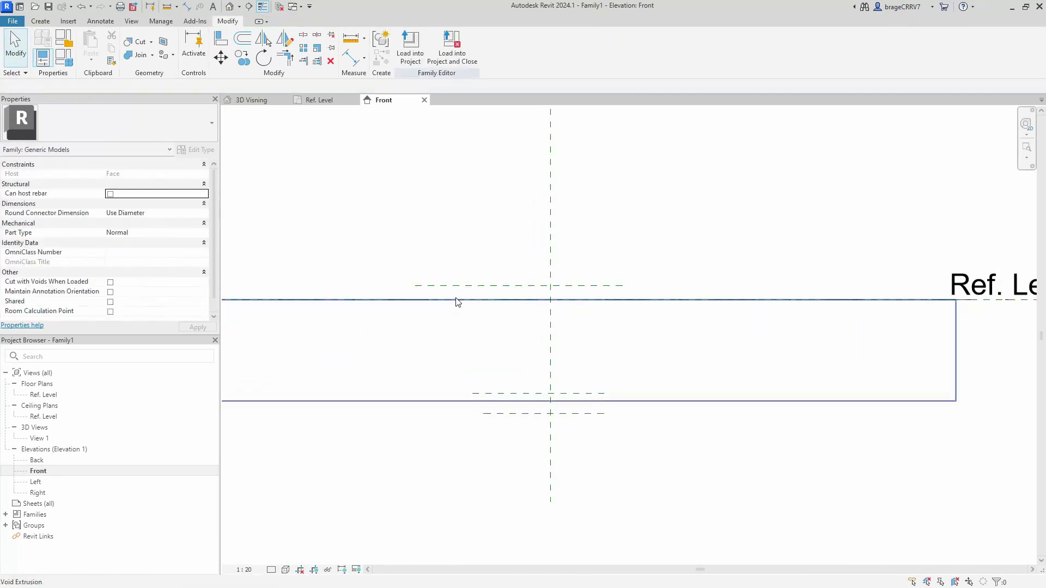
pyautogui.moveTo(388, 248); pyautogui.dragTo(363, 237, button='middle')
pyautogui.moveTo(412, 212); pyautogui.dragTo(367, 207, button='middle')
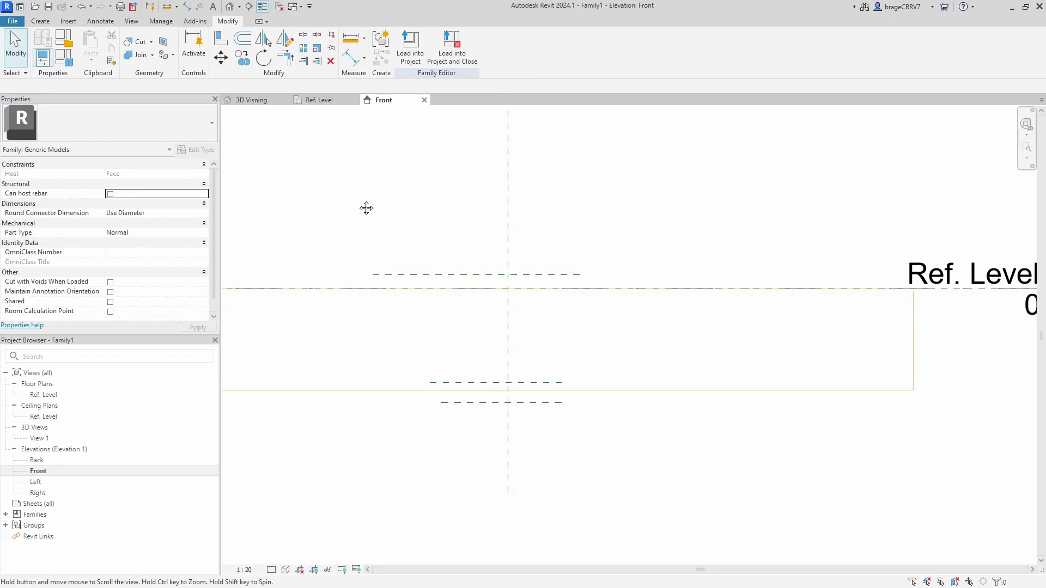
pyautogui.press('d')
pyautogui.press('i')
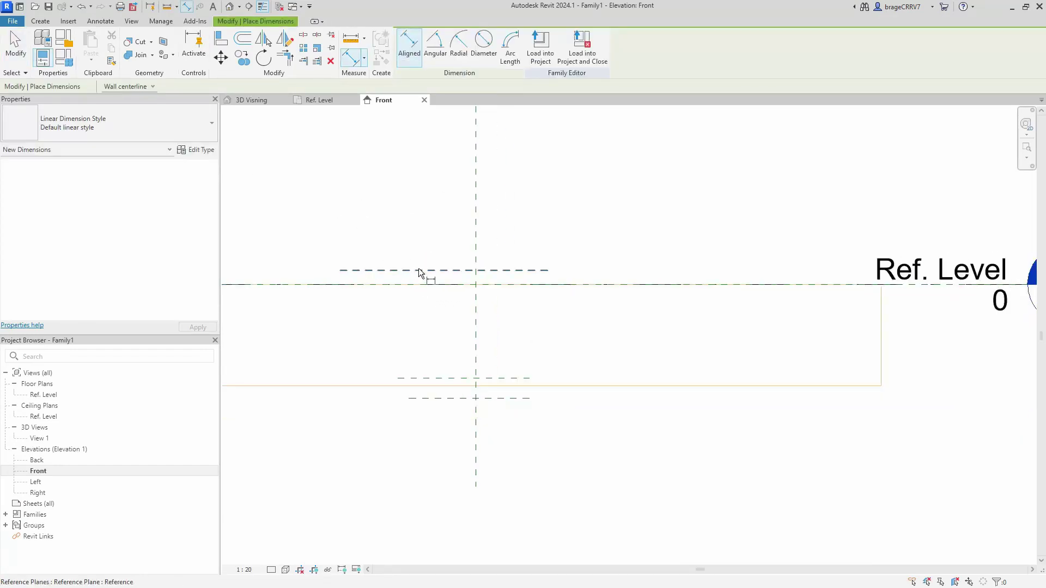
# - Place a chained 43 / 283 / 60 aligned dimension across the Ref. Level and reference planes
pyautogui.click(413, 282)
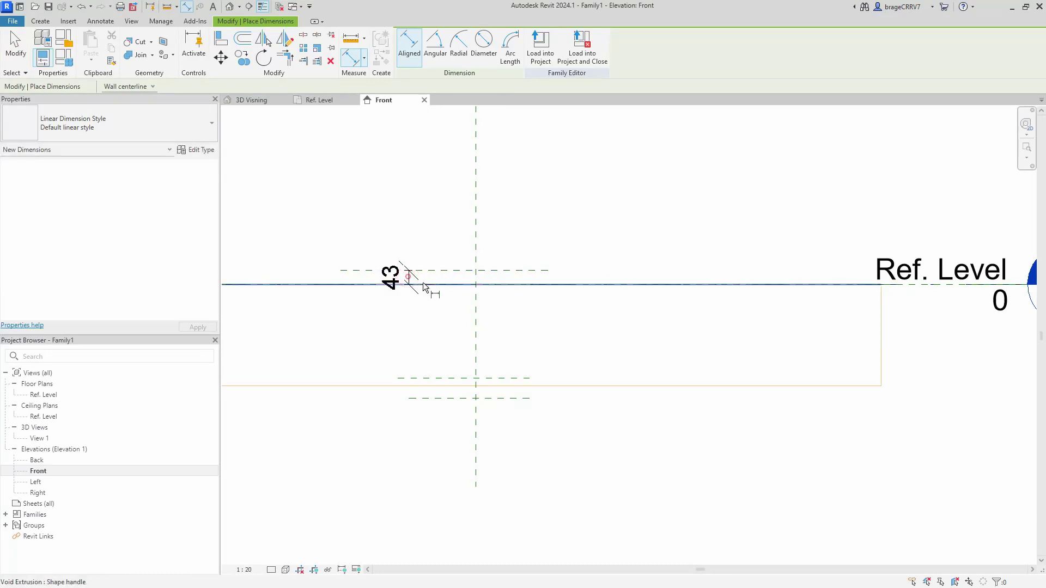
pyautogui.click(423, 377)
pyautogui.click(457, 398)
pyautogui.click(408, 384)
pyautogui.press('Escape')
pyautogui.press('Escape')
# - Set the view scale to 1:5, then start a new parameter in Family Types
pyautogui.click(244, 569)
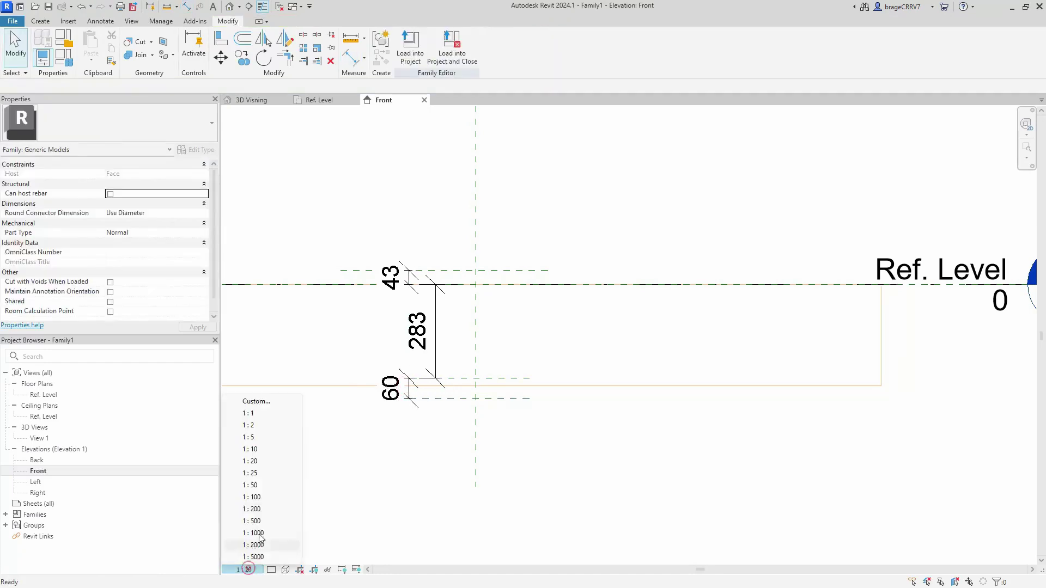
pyautogui.click(261, 445)
pyautogui.press('f')
pyautogui.press('t')
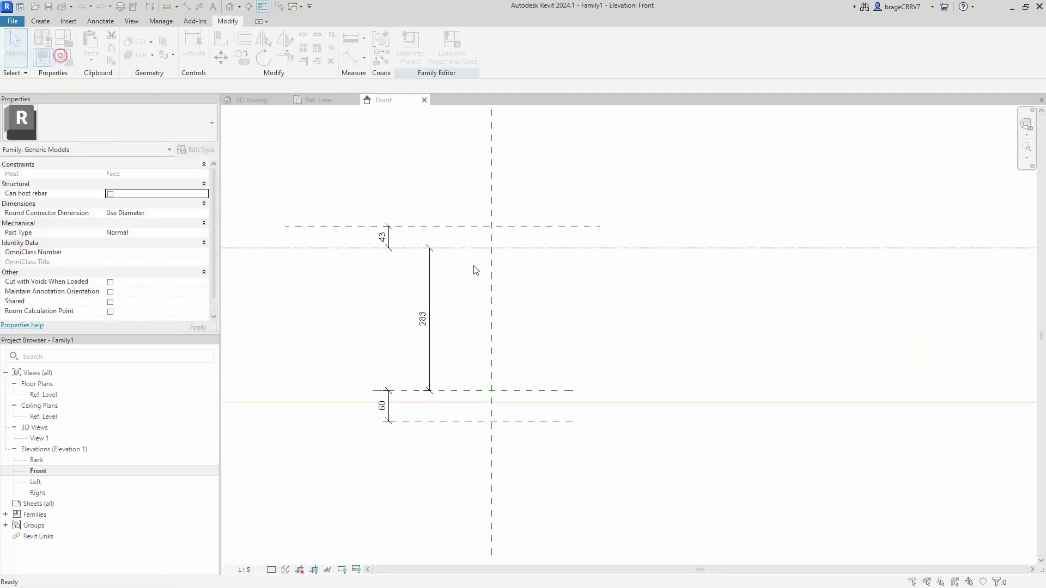
pyautogui.click(551, 473)
# - Add a Bolt material family parameter of type Material
pyautogui.write('Bolt material')
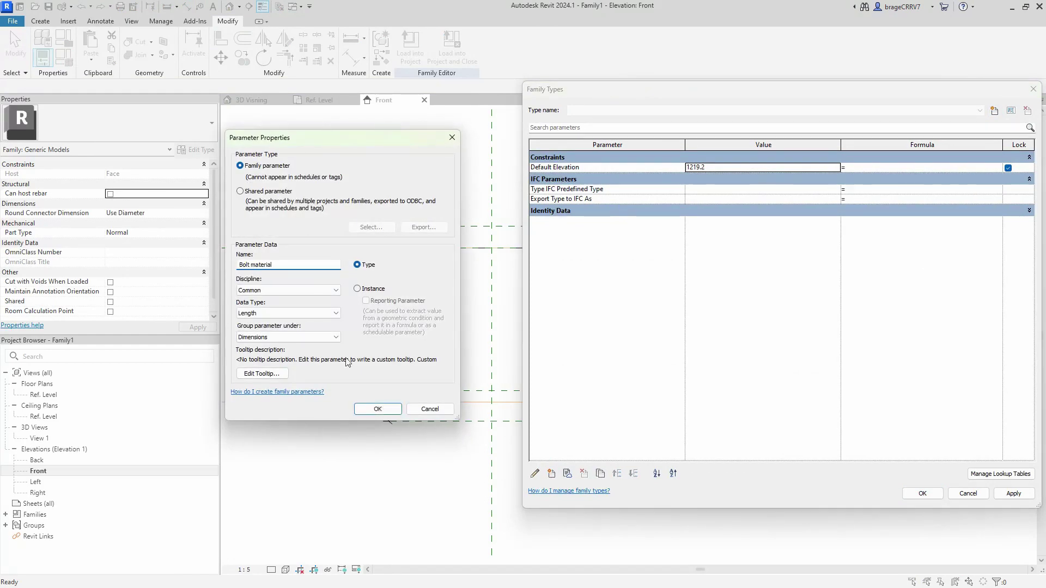
pyautogui.click(335, 313)
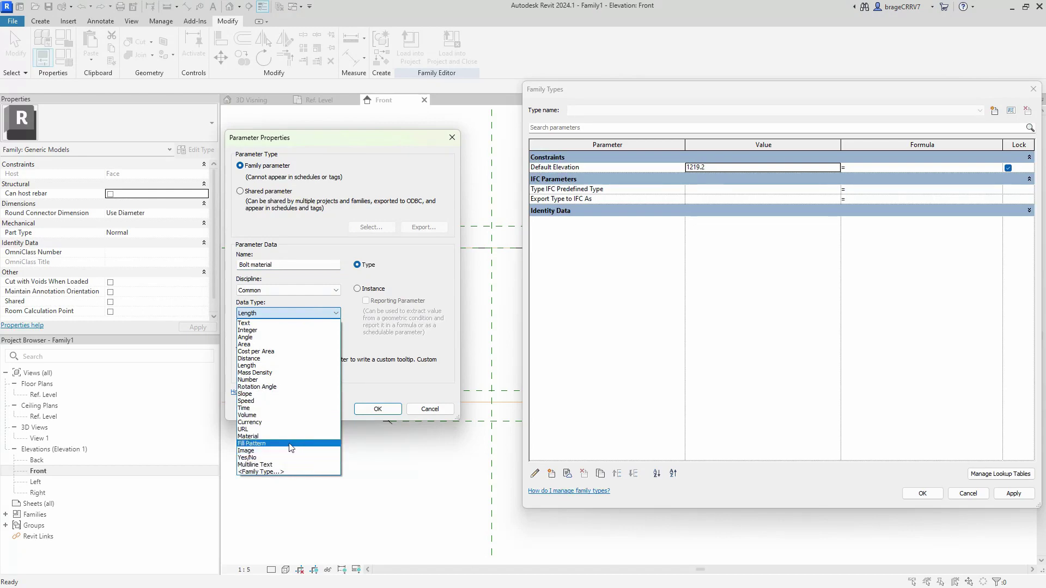
pyautogui.click(288, 458)
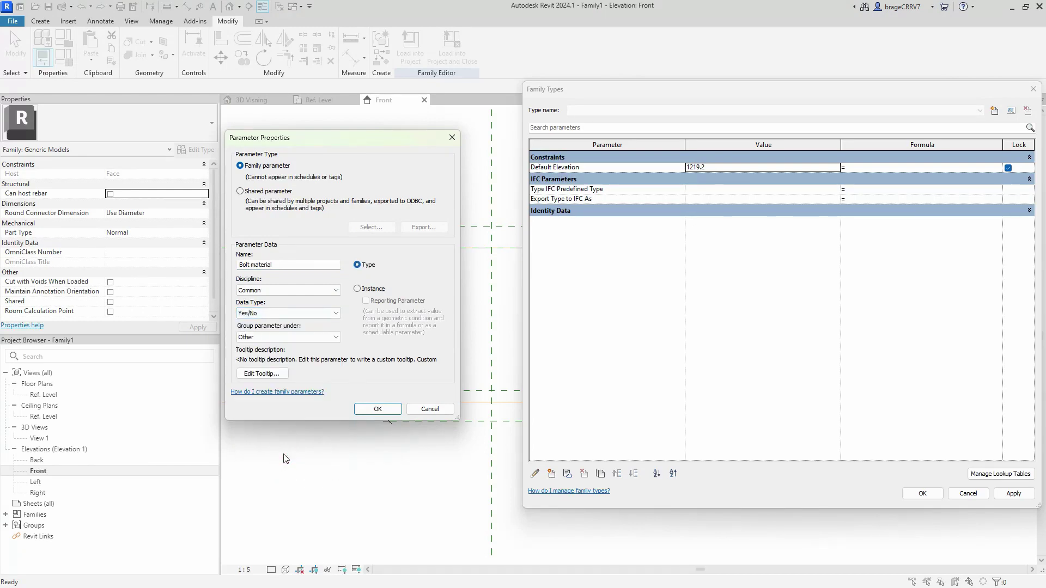
pyautogui.click(259, 313)
pyautogui.click(259, 430)
pyautogui.click(378, 409)
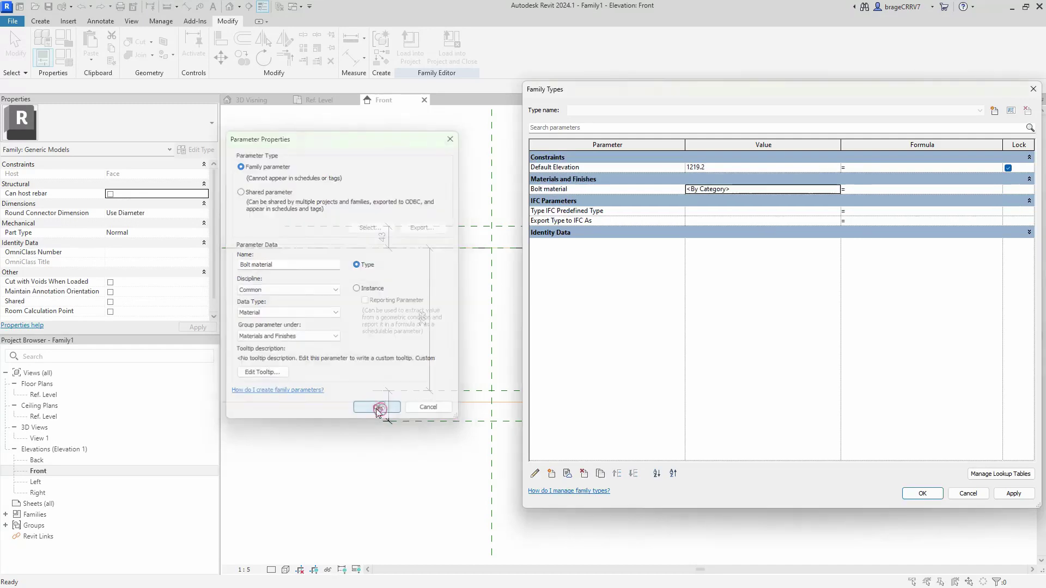
# - Add Bolt length and Bolt diameter as Length family parameters
pyautogui.click(551, 473)
pyautogui.write('olt length')
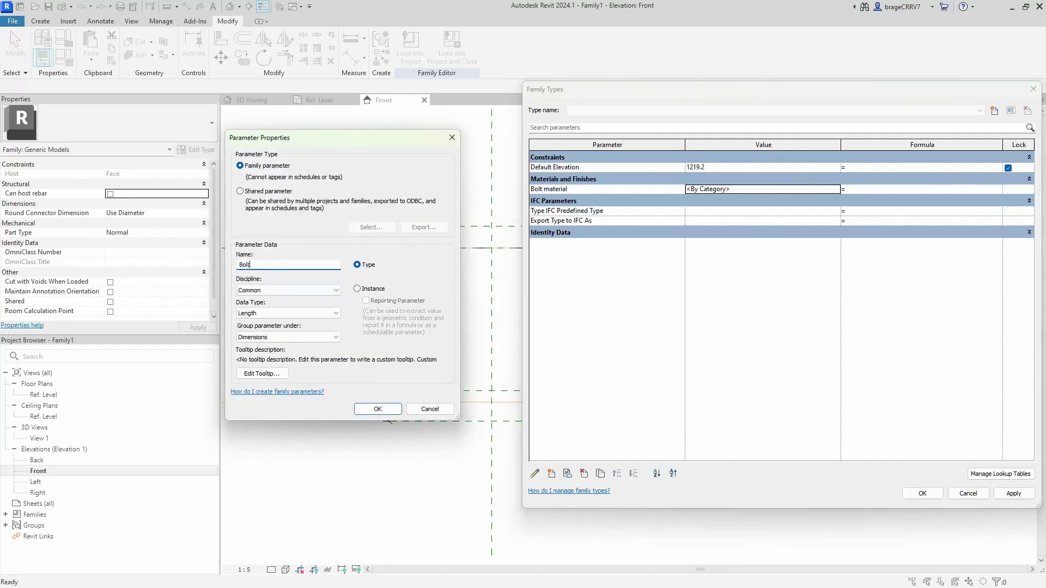
pyautogui.click(377, 410)
pyautogui.click(551, 473)
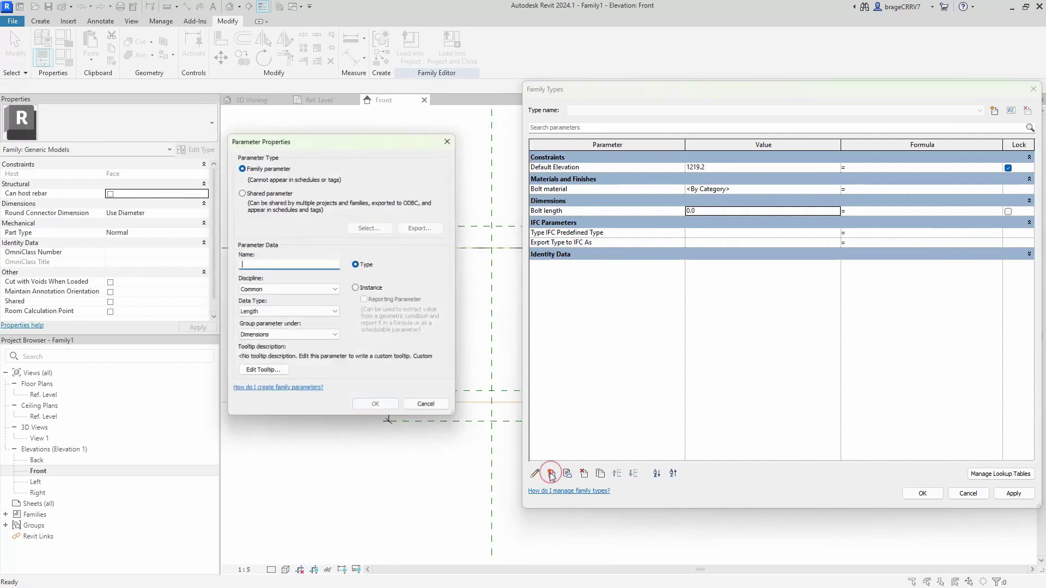
pyautogui.write('Bolt diameter')
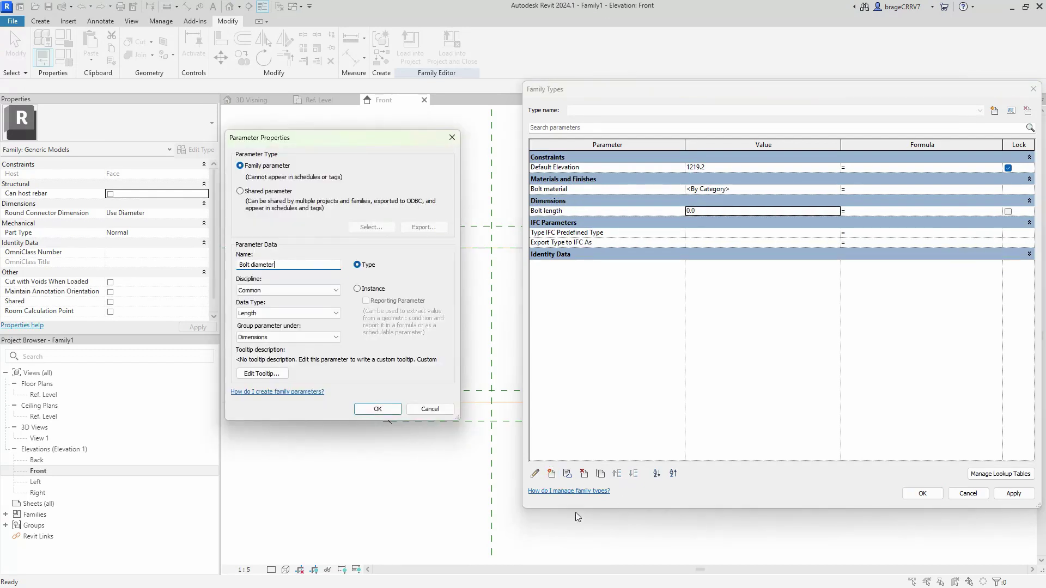
pyautogui.press('Return')
# - Add a BoltLength parameter grouped under Other
pyautogui.click(551, 473)
pyautogui.write('BoltLength')
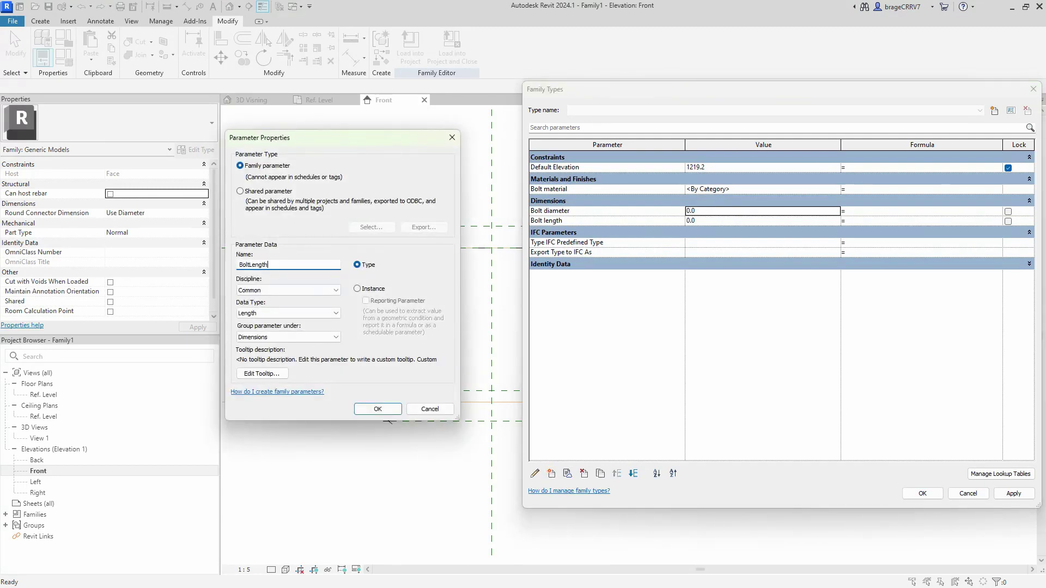
pyautogui.click(288, 336)
pyautogui.press('o')
pyautogui.click(288, 336)
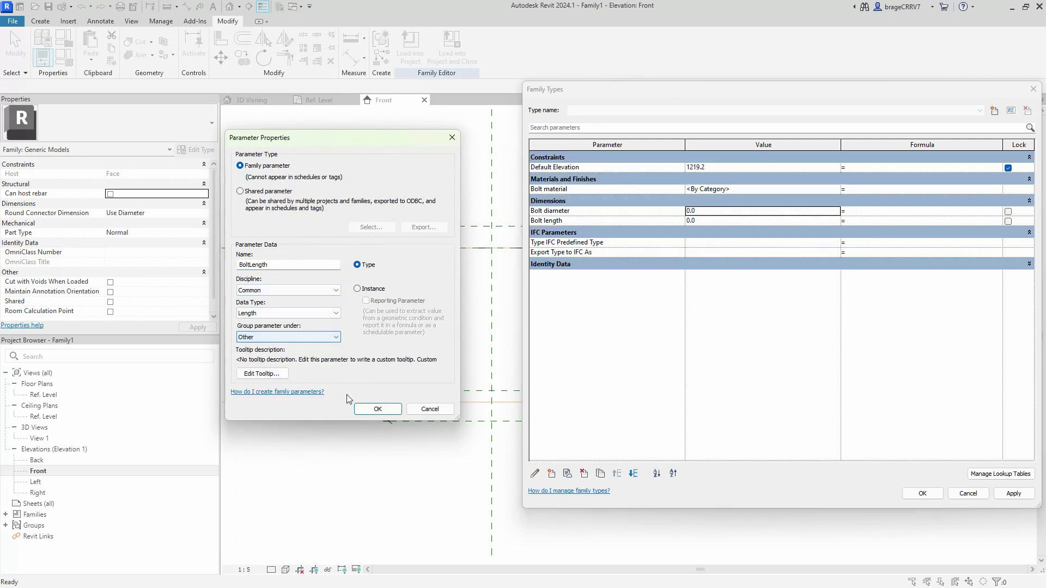
pyautogui.click(377, 408)
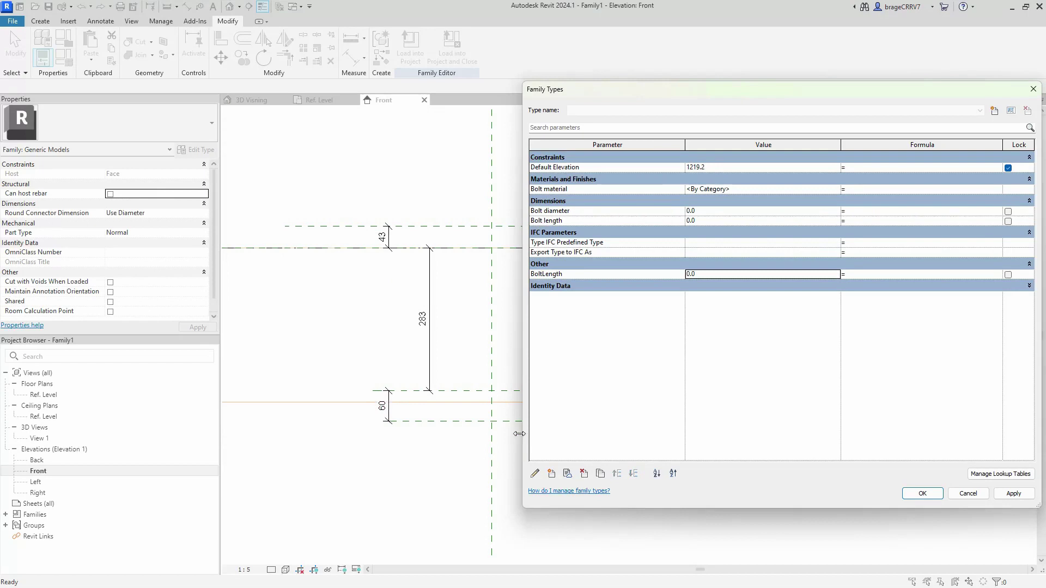
# - Add a Bolthead width parameter grouped under Other
pyautogui.click(551, 473)
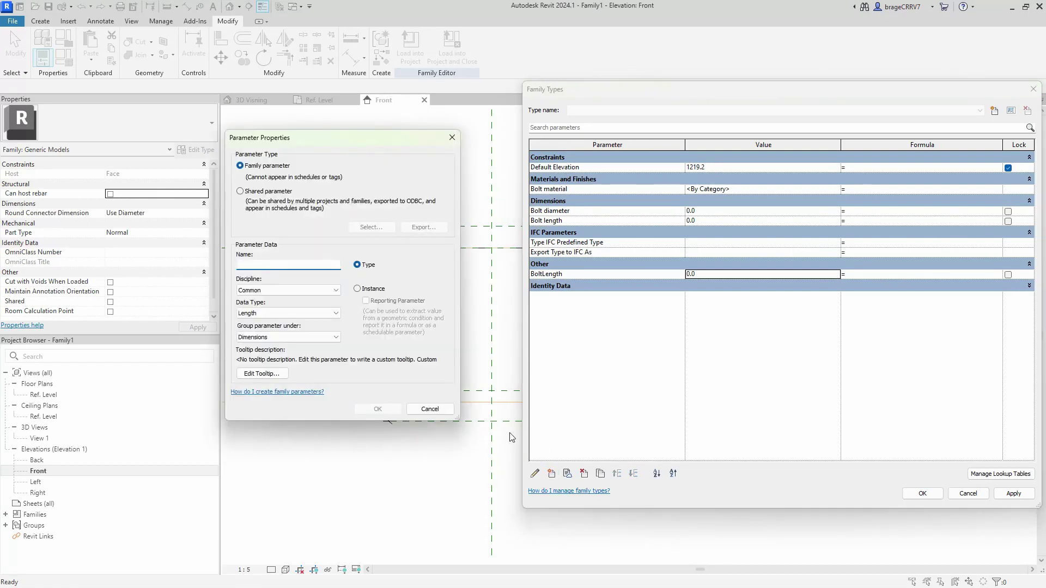
pyautogui.write('Bolthead width')
pyautogui.click(279, 337)
pyautogui.press('o')
pyautogui.press('Return')
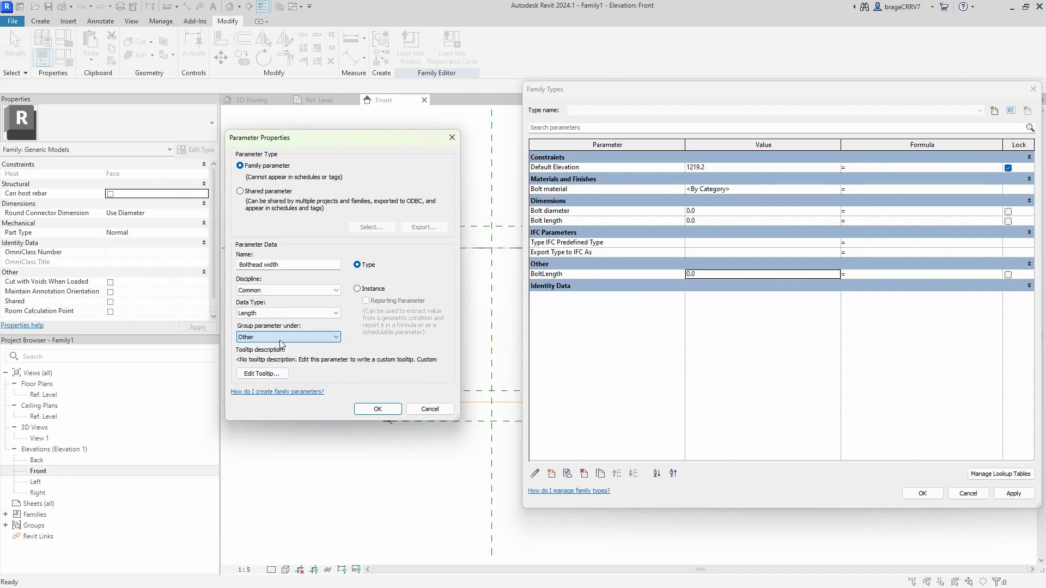
pyautogui.click(376, 410)
# - Add Plate diameter and Plate thickness parameters, both grouped under Other
pyautogui.click(551, 473)
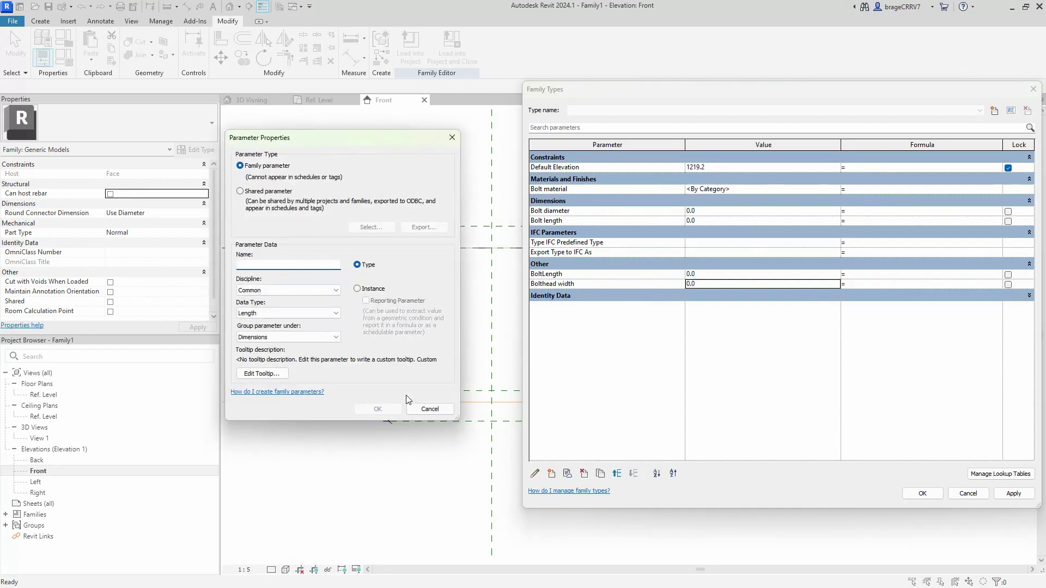
pyautogui.write('late')
pyautogui.click(306, 338)
pyautogui.press('o')
pyautogui.press('Return')
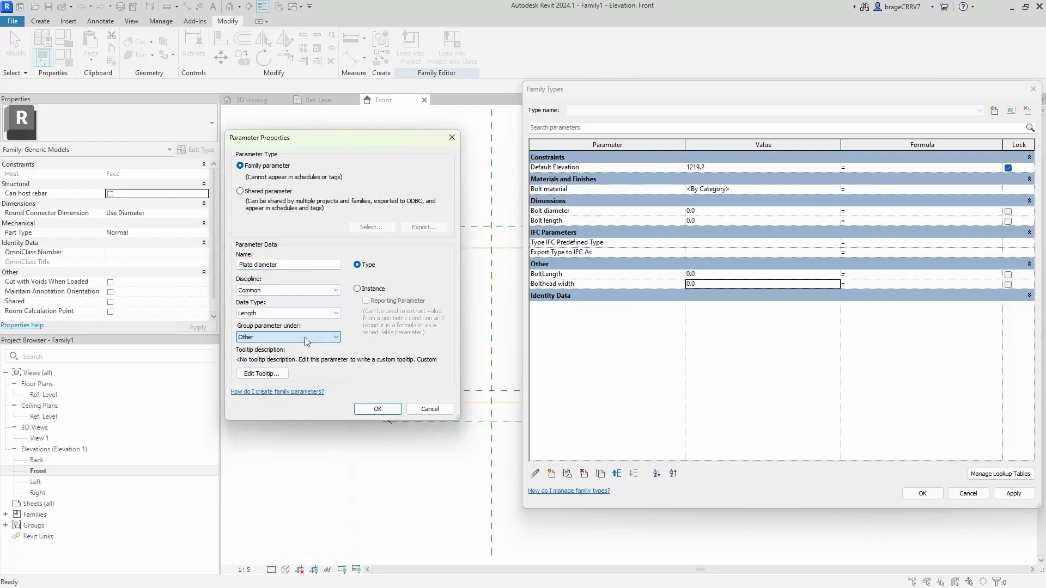
pyautogui.click(367, 405)
pyautogui.click(551, 474)
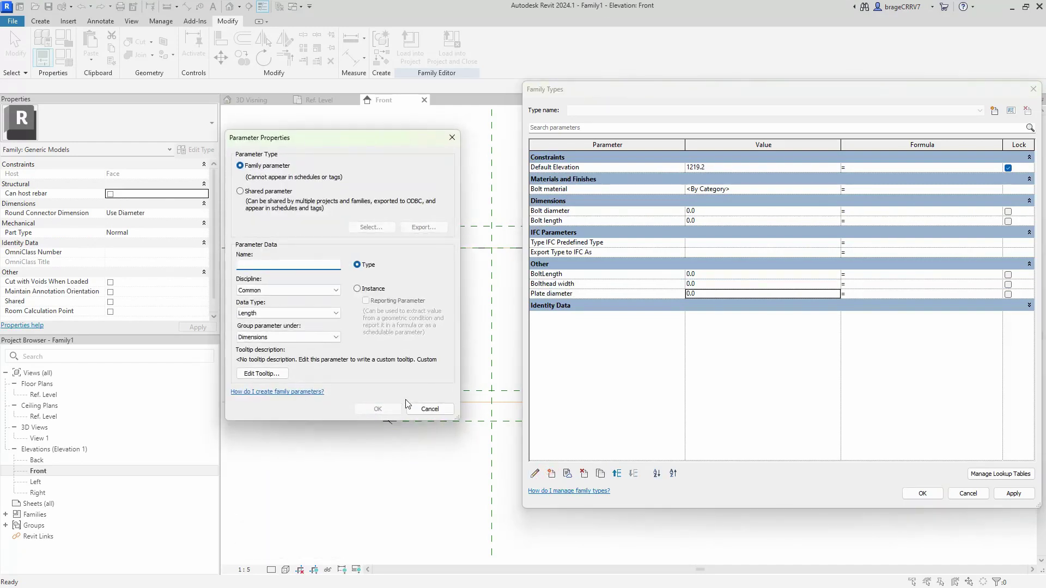
pyautogui.write('Plate thickness')
pyautogui.click(305, 337)
pyautogui.press('o')
pyautogui.press('Return')
pyautogui.click(361, 406)
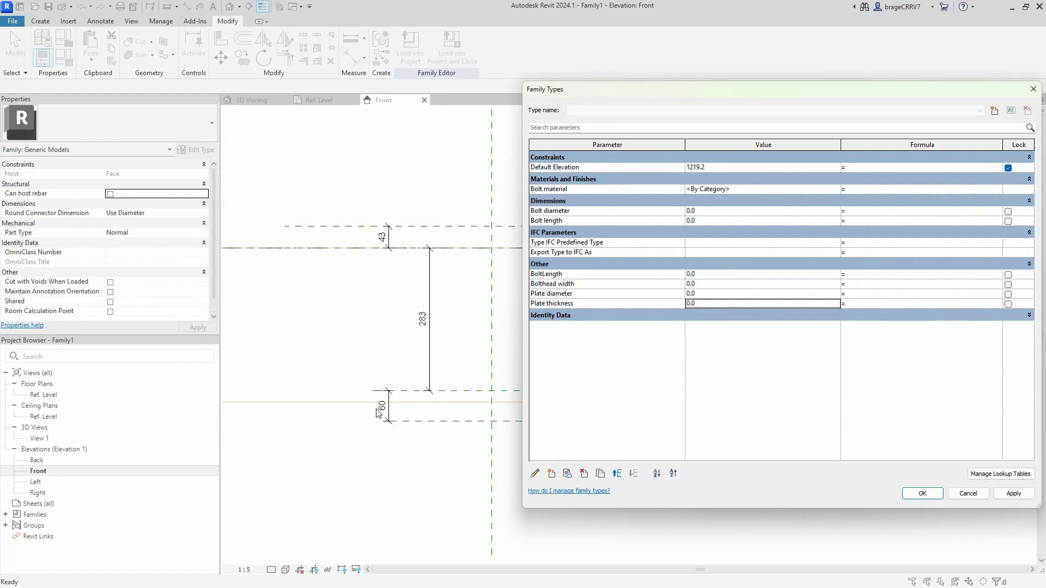
# - Add a Yes/No Bolt end parameter under Visibility and apply the family type changes
pyautogui.click(551, 473)
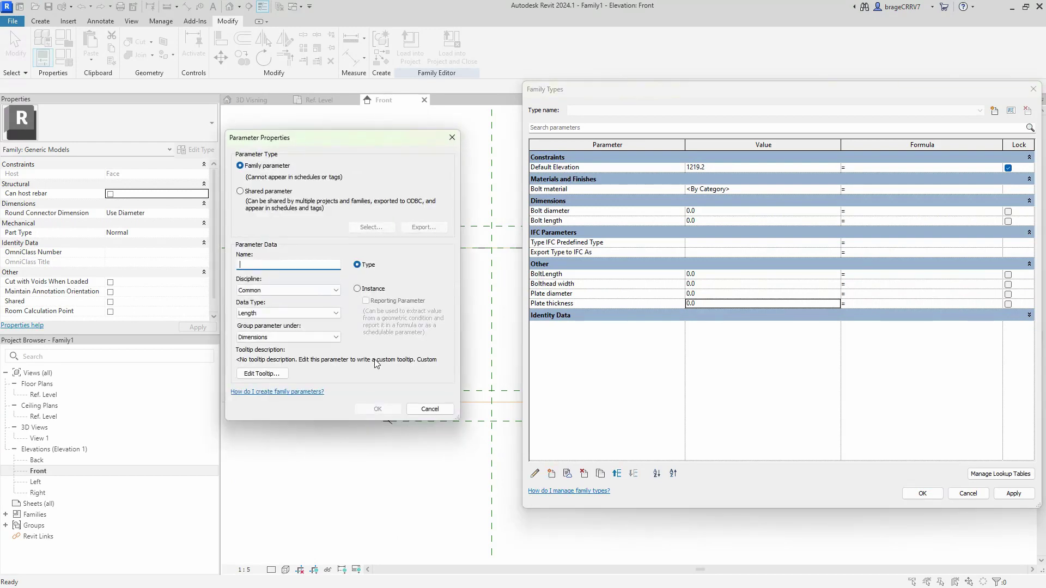
pyautogui.write('Bolt end')
pyautogui.click(305, 337)
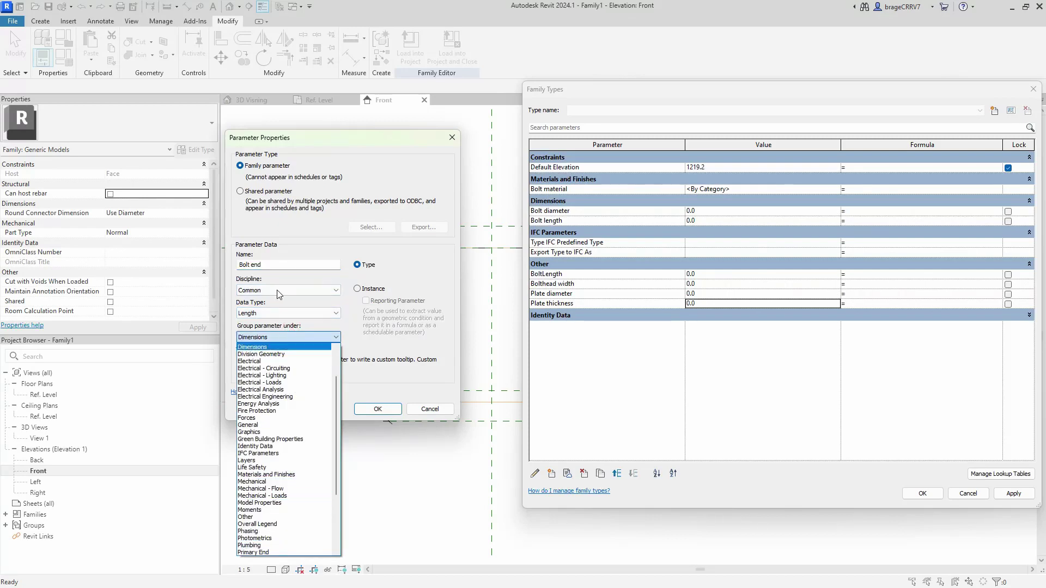
pyautogui.click(281, 314)
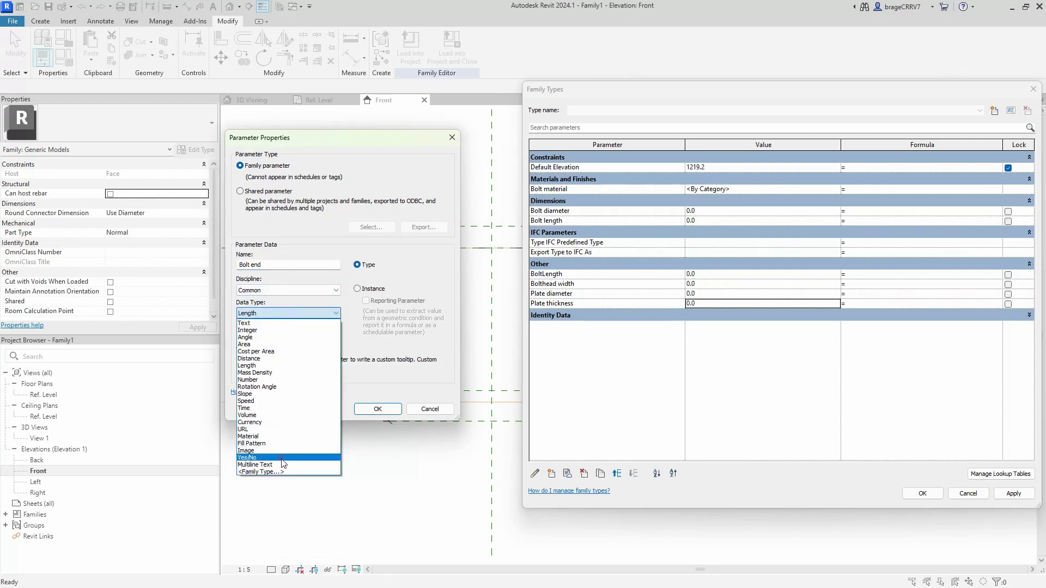
pyautogui.click(283, 463)
pyautogui.click(281, 337)
pyautogui.scroll(1, 277, 349)
pyautogui.click(277, 343)
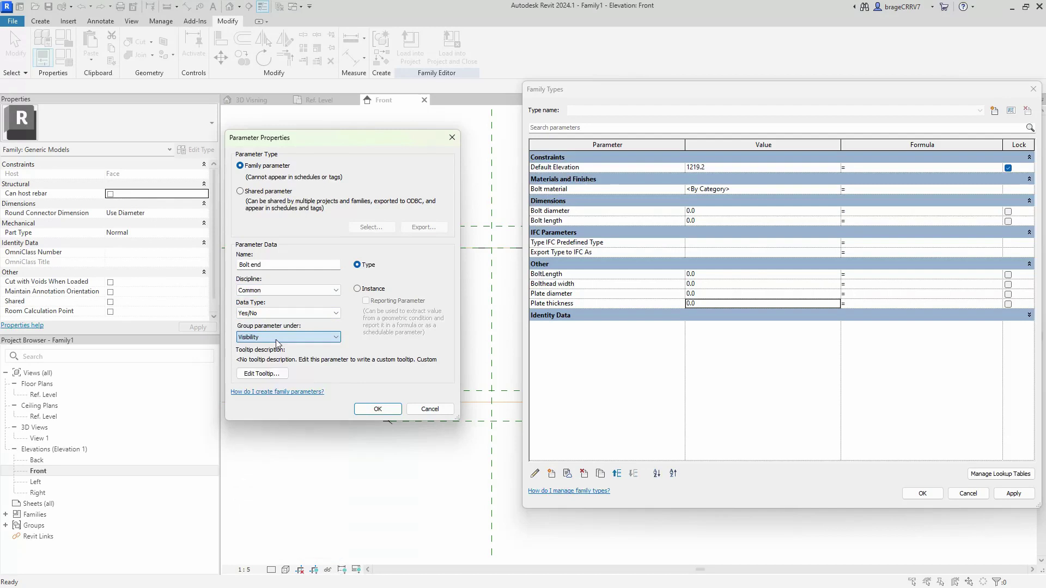
pyautogui.click(378, 409)
pyautogui.click(1004, 496)
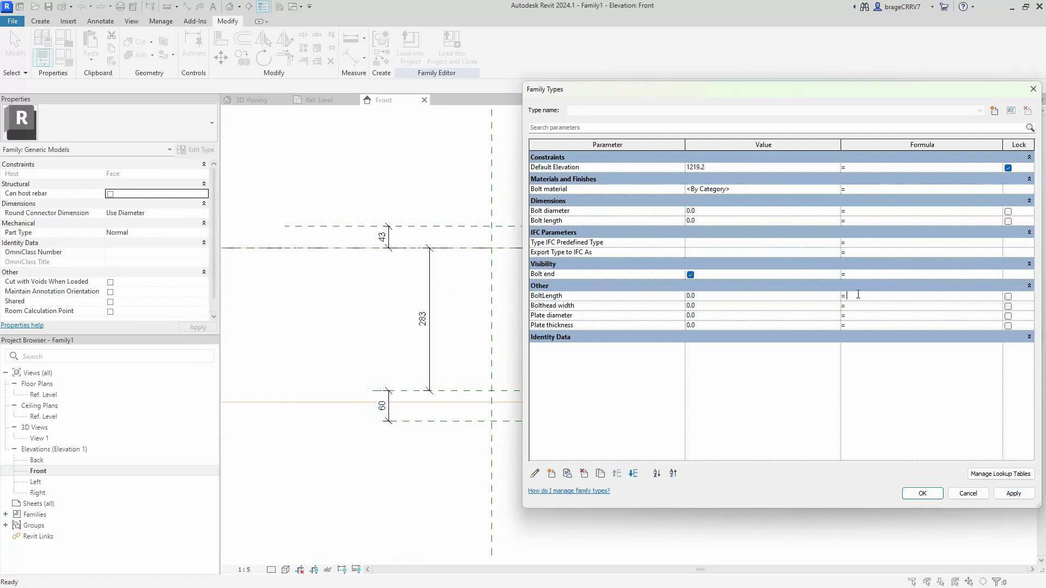
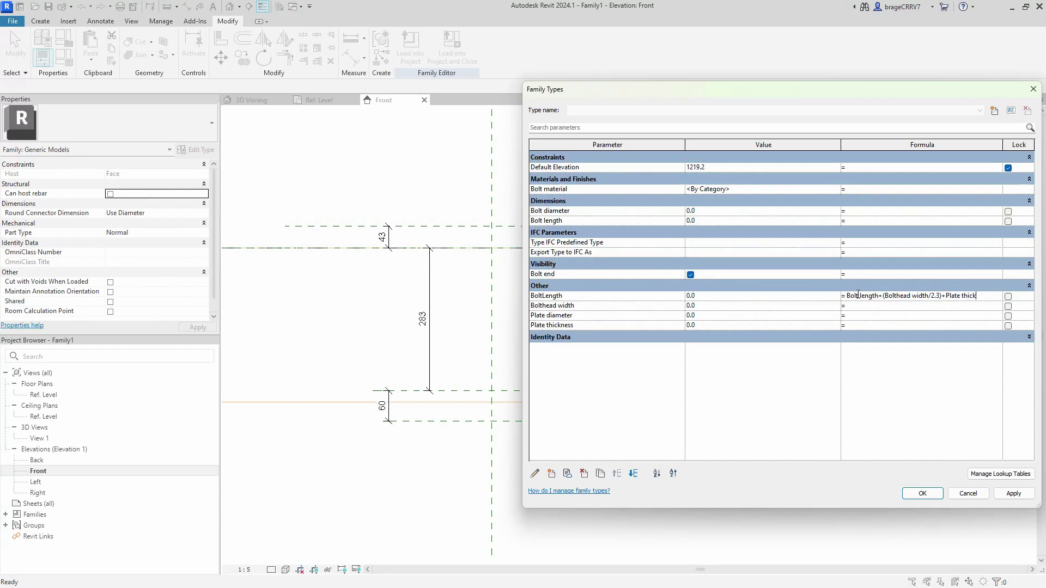
pyautogui.write('ness')
# - Set Bolt diameter to 20 and Bolt length to 200 in Family Types
pyautogui.click(1013, 493)
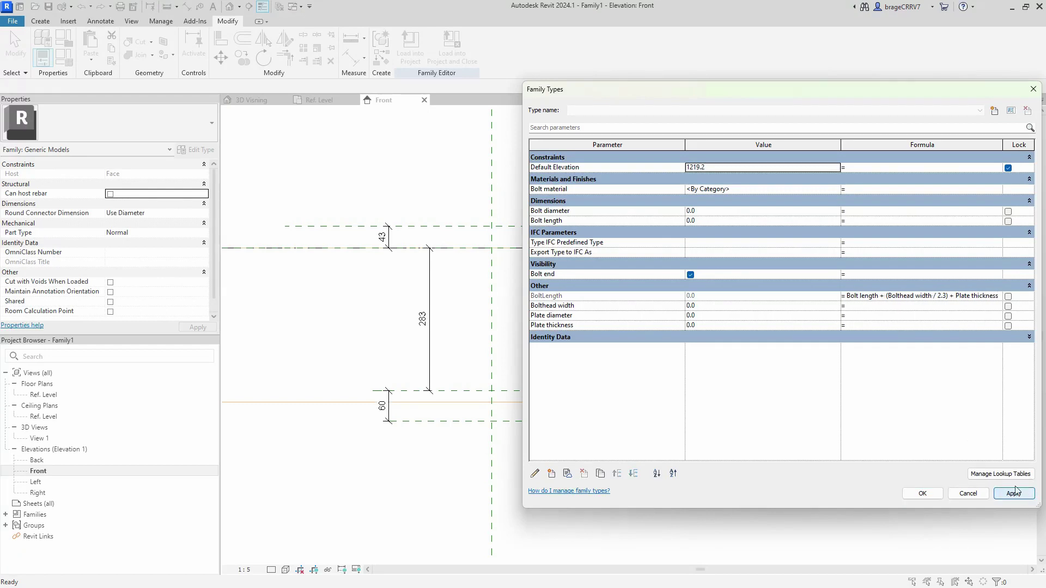
pyautogui.click(703, 211)
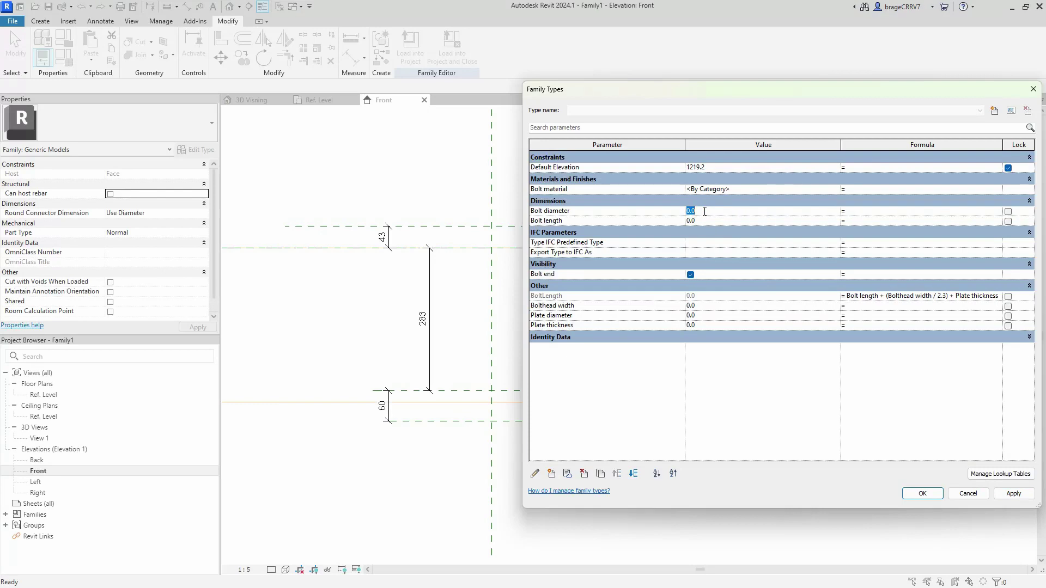
pyautogui.write('20')
pyautogui.click(1013, 493)
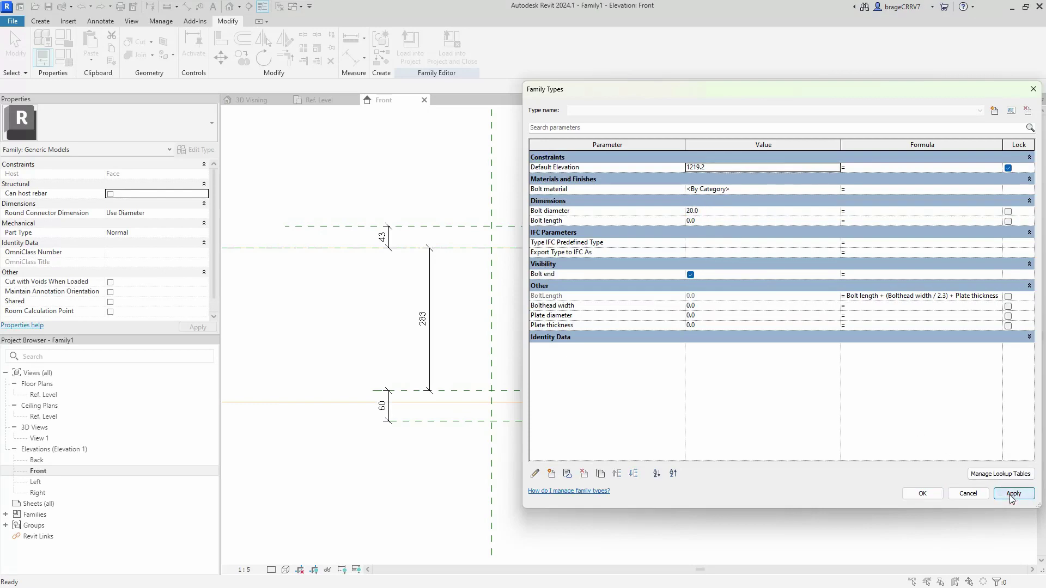
pyautogui.click(705, 221)
pyautogui.write('200')
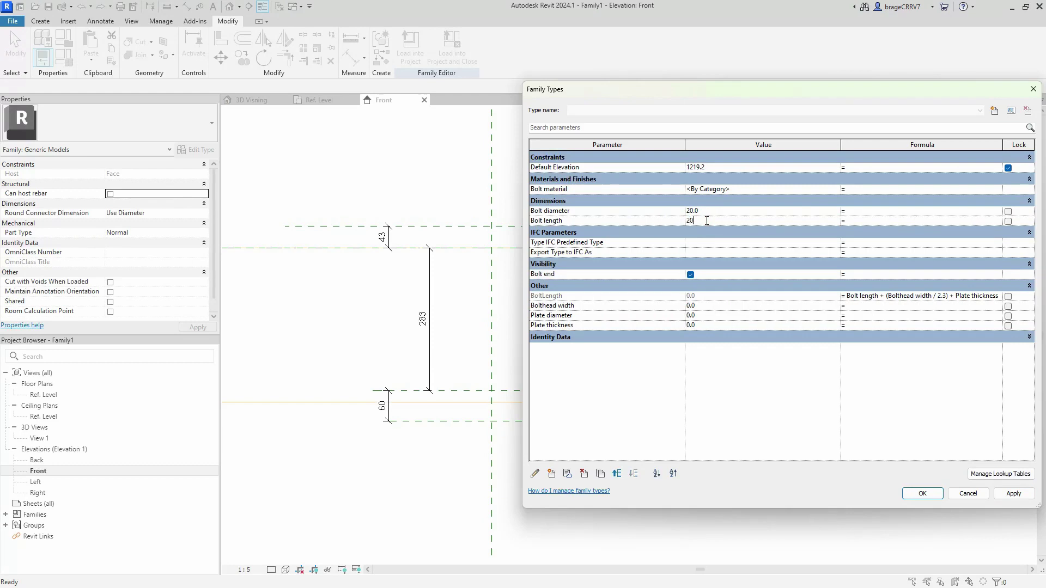
pyautogui.click(1013, 493)
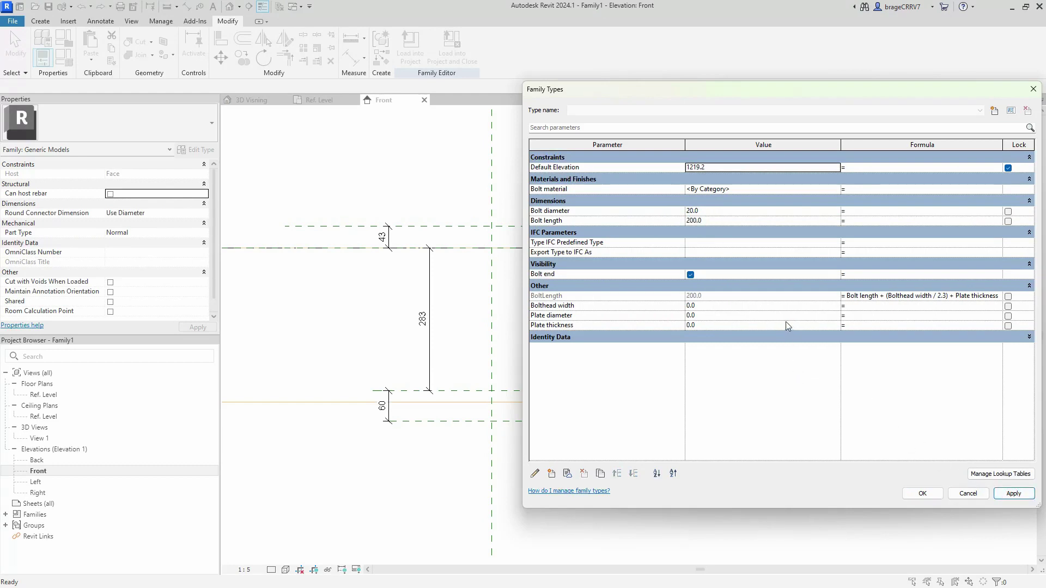
# - Drive Bolthead width, Plate diameter and Plate thickness by Bolt diameter*1.5, *2 and /6
pyautogui.click(861, 306)
pyautogui.write('Bolt diameter * 1.5')
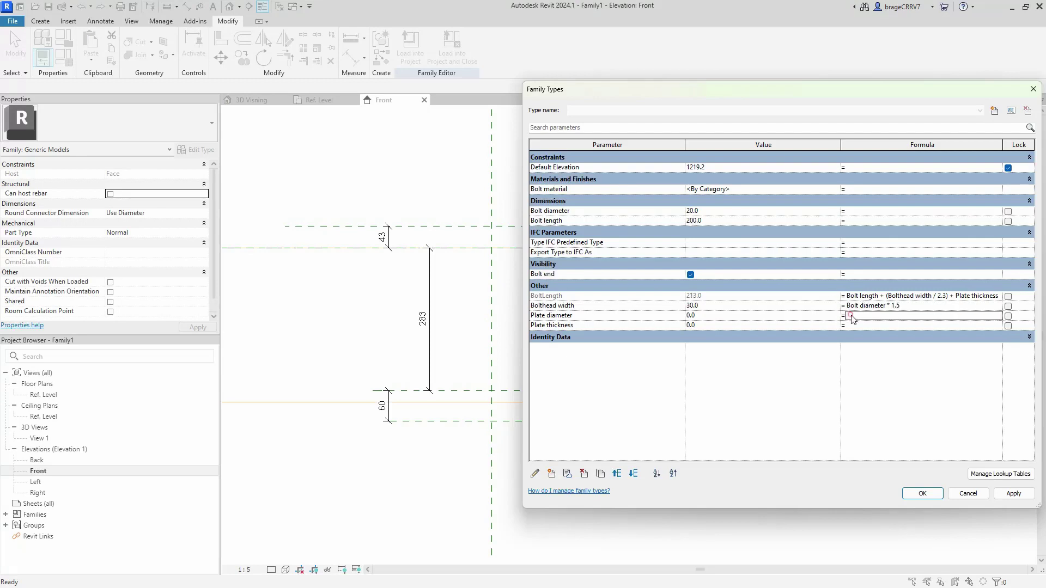
pyautogui.click(857, 316)
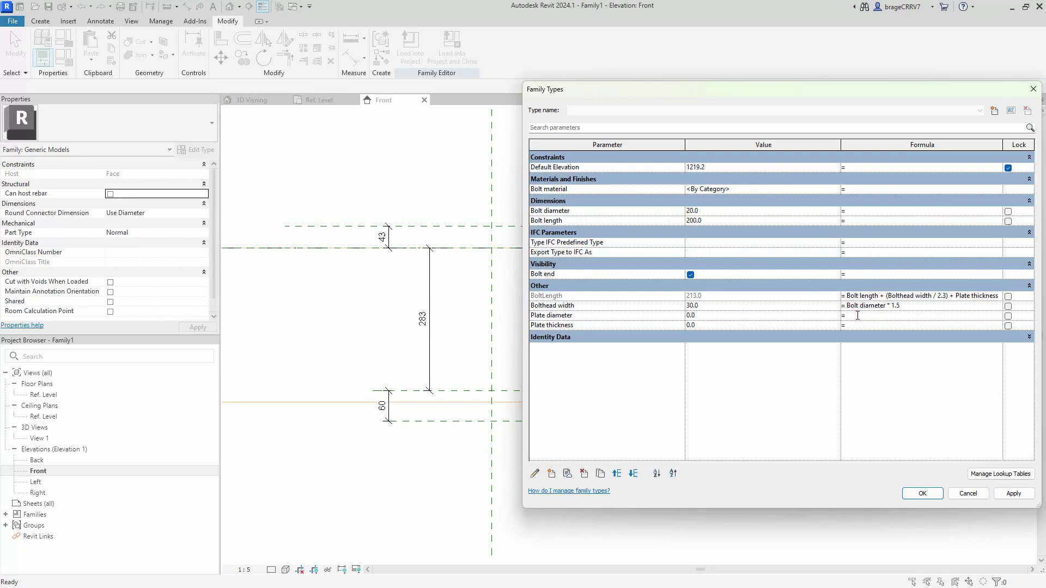
pyautogui.write('iameter*2')
pyautogui.click(1013, 493)
pyautogui.click(860, 325)
pyautogui.write('Bolt diameter/6')
pyautogui.click(1013, 493)
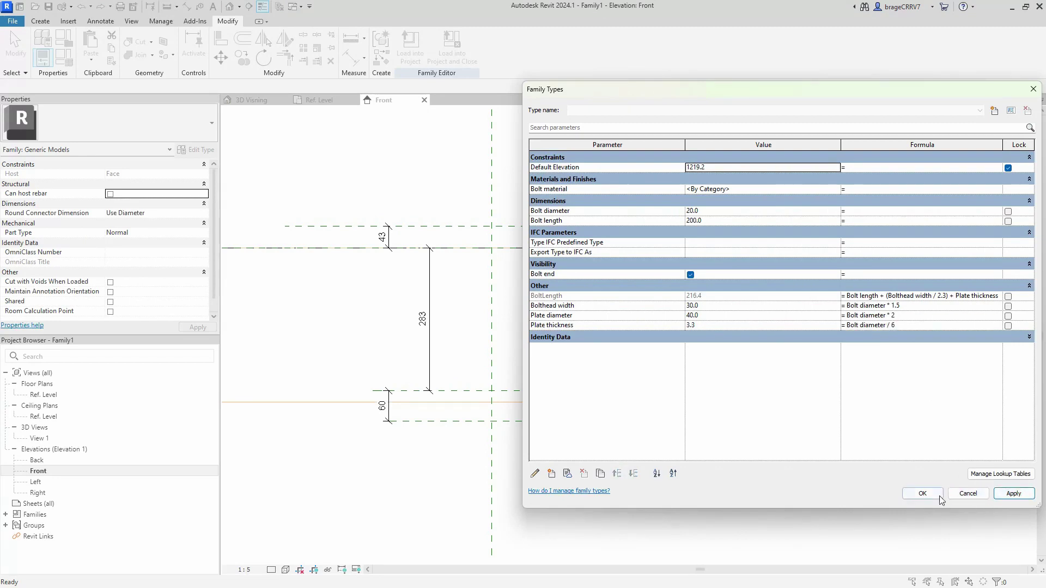
pyautogui.click(922, 493)
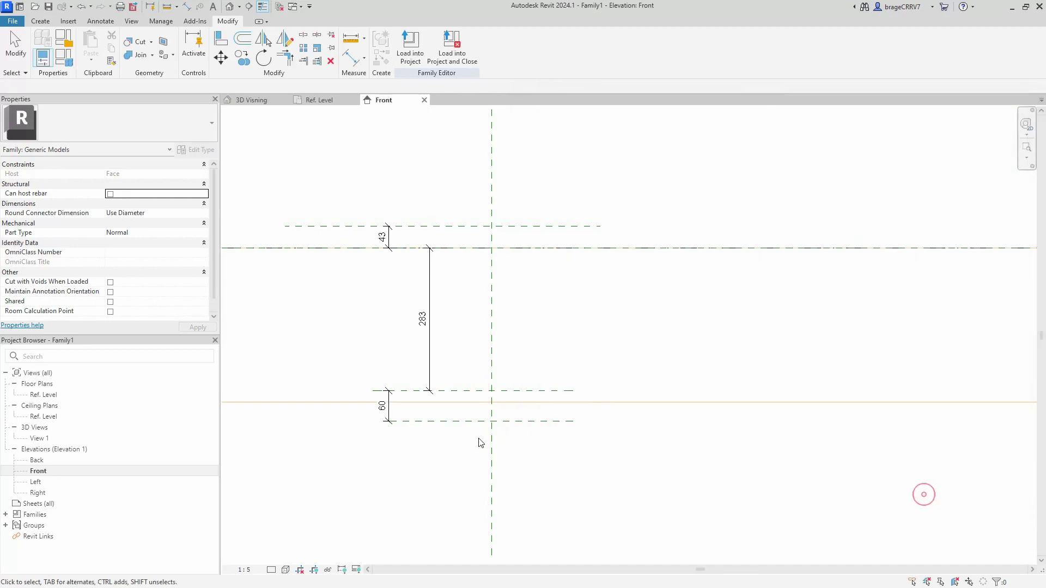
# - Bring up the Type Properties of the nested Bolt plate type
pyautogui.doubleClick(15, 514)
pyautogui.click(14, 547)
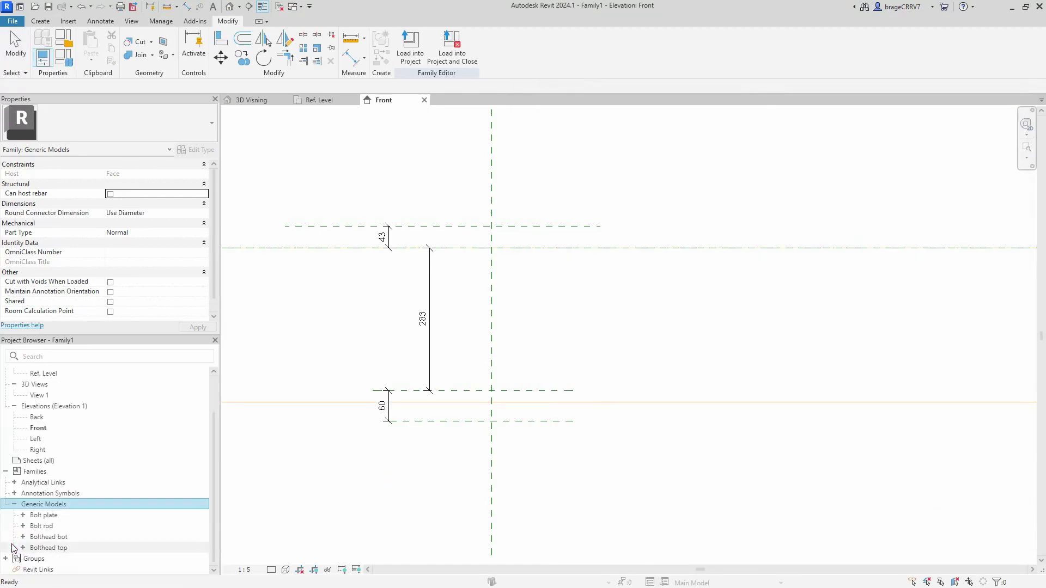
pyautogui.click(23, 504)
pyautogui.click(48, 514)
pyautogui.rightClick(48, 515)
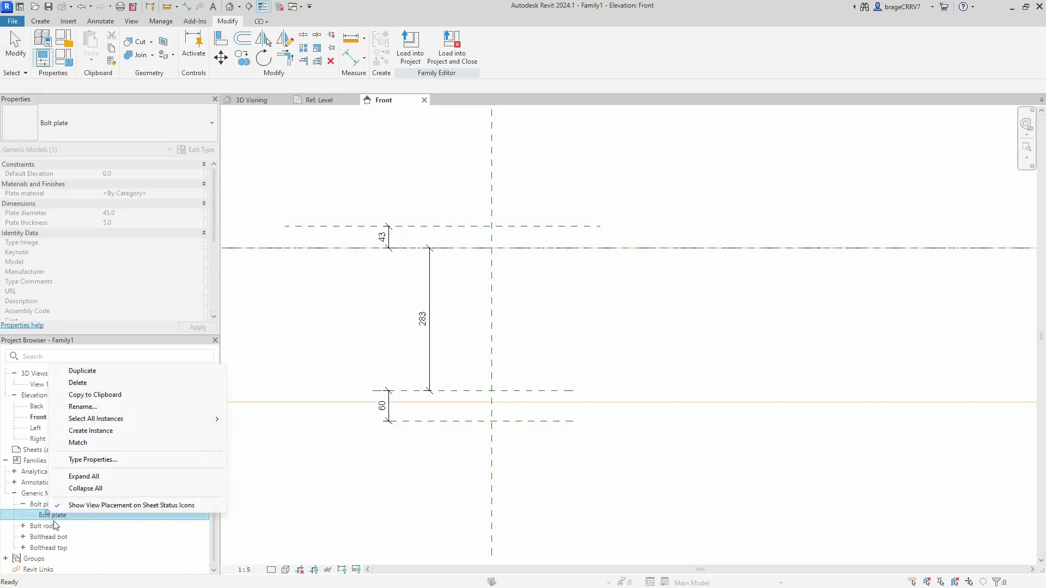
pyautogui.click(101, 461)
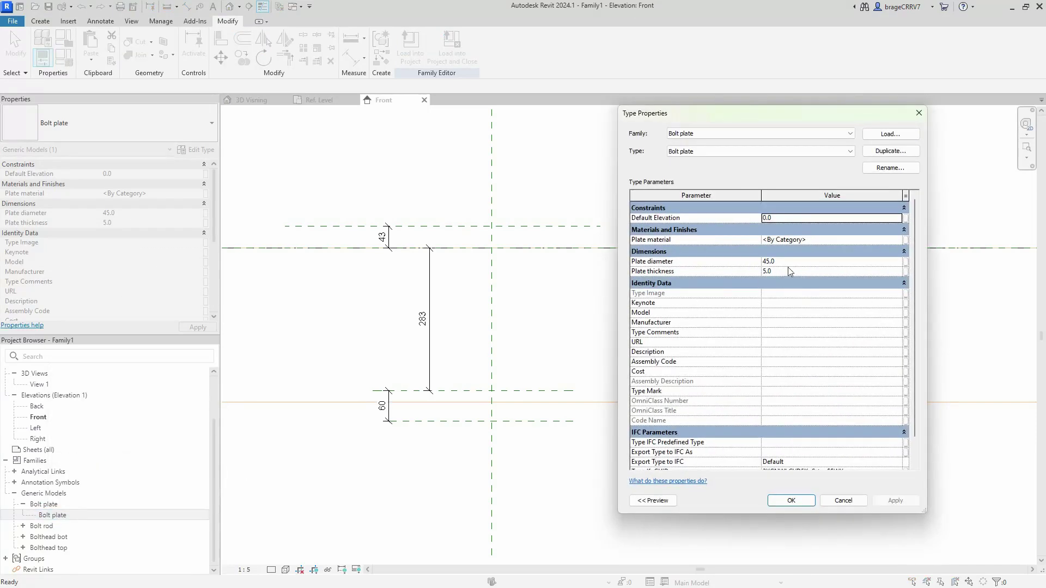
# - Associate the Bolt plate's Plate diameter and Plate thickness with the host parameters
pyautogui.click(905, 261)
pyautogui.click(480, 290)
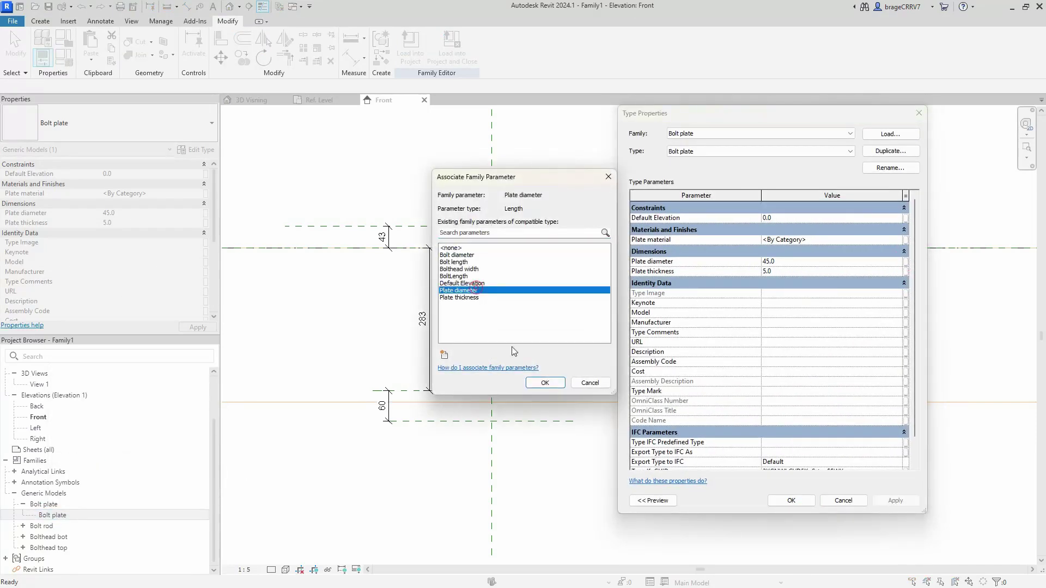
pyautogui.click(545, 383)
pyautogui.click(904, 272)
pyautogui.click(479, 299)
pyautogui.click(545, 384)
pyautogui.click(901, 502)
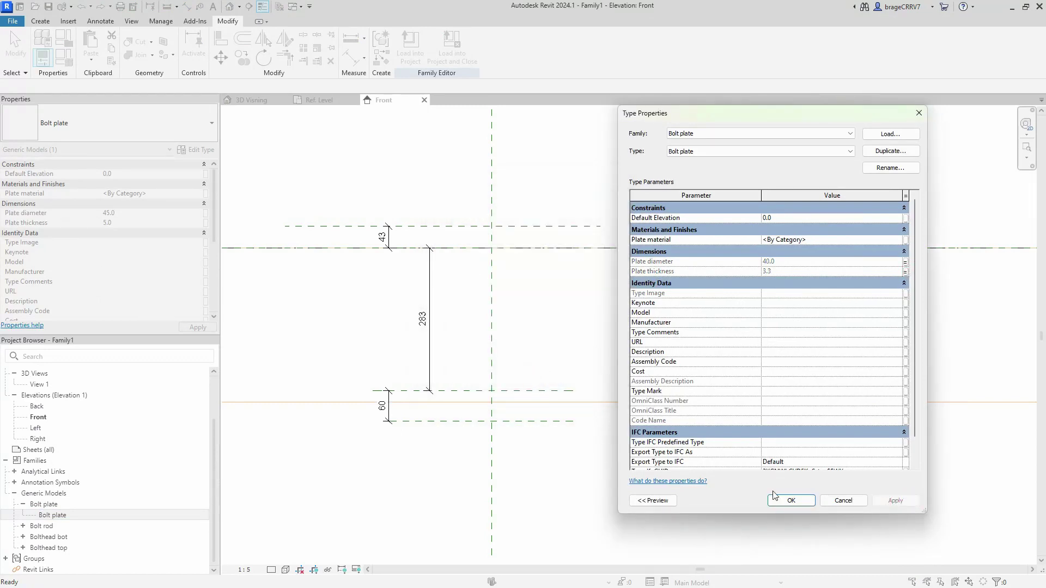
# - Link the Bolt plate's material to the Bolt material parameter
pyautogui.click(904, 240)
pyautogui.click(479, 254)
pyautogui.click(536, 376)
pyautogui.click(788, 499)
# - Associate Bolt rod's Rod diameter with Bolt diameter and Rod length with BoltLength
pyautogui.click(38, 514)
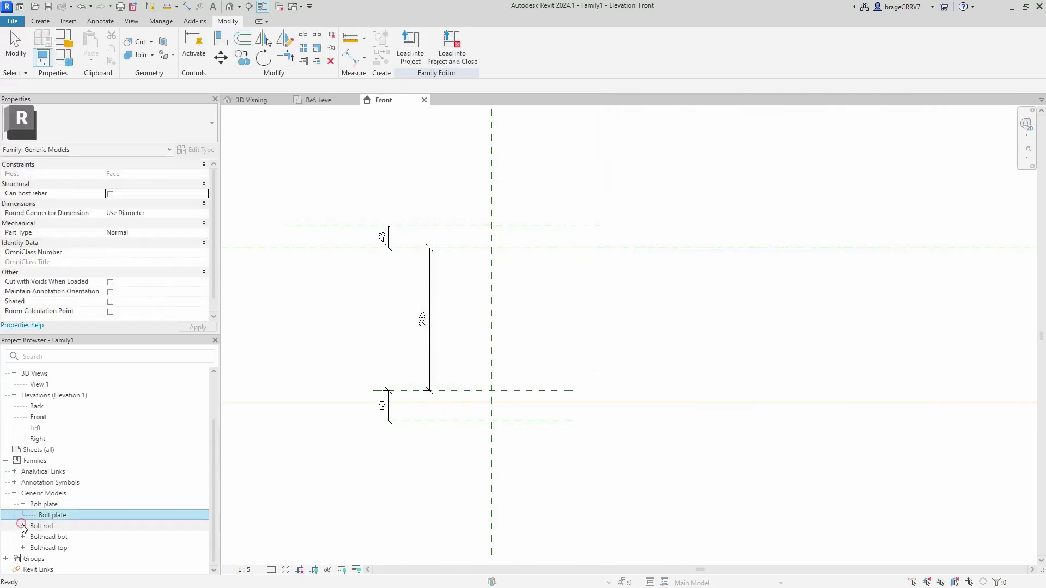
pyautogui.rightClick(46, 526)
pyautogui.click(101, 473)
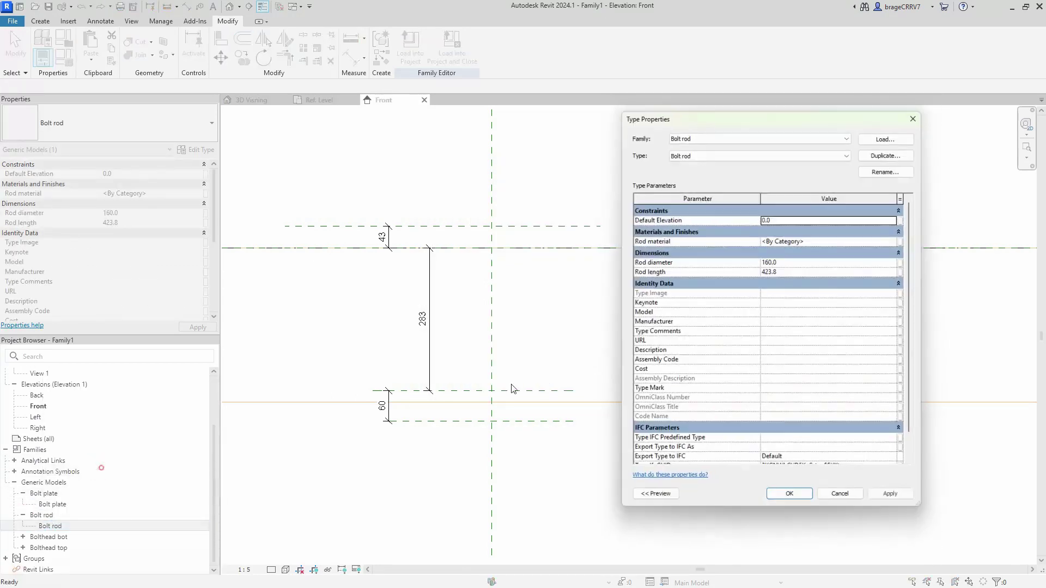
pyautogui.click(905, 261)
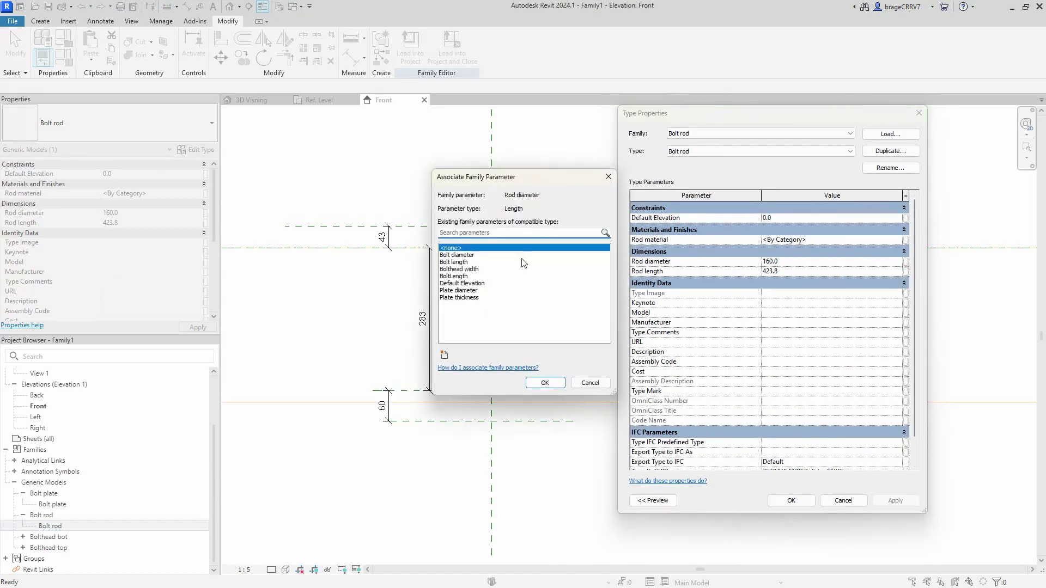
pyautogui.click(467, 255)
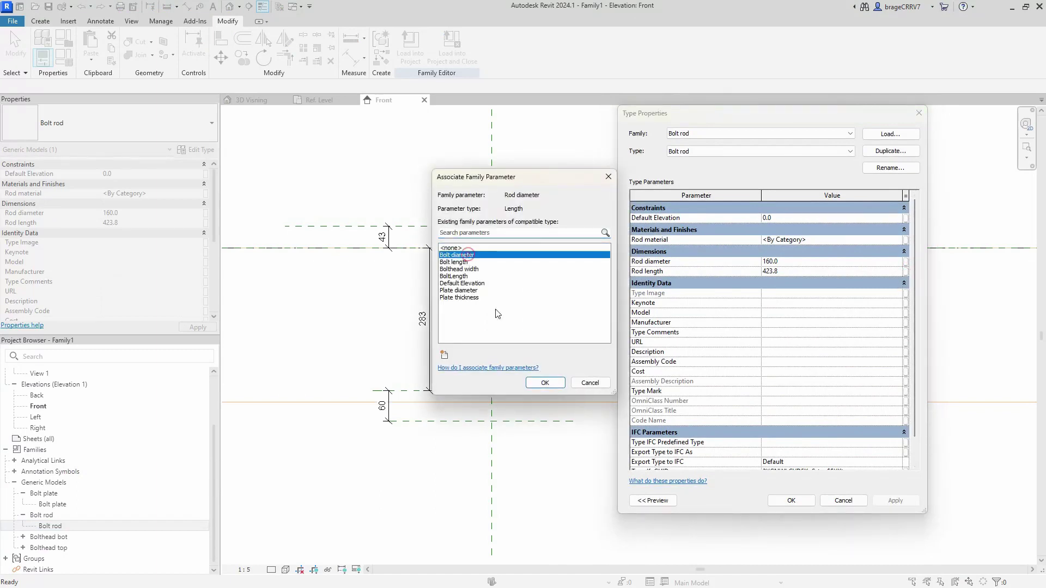
pyautogui.click(545, 382)
pyautogui.click(906, 271)
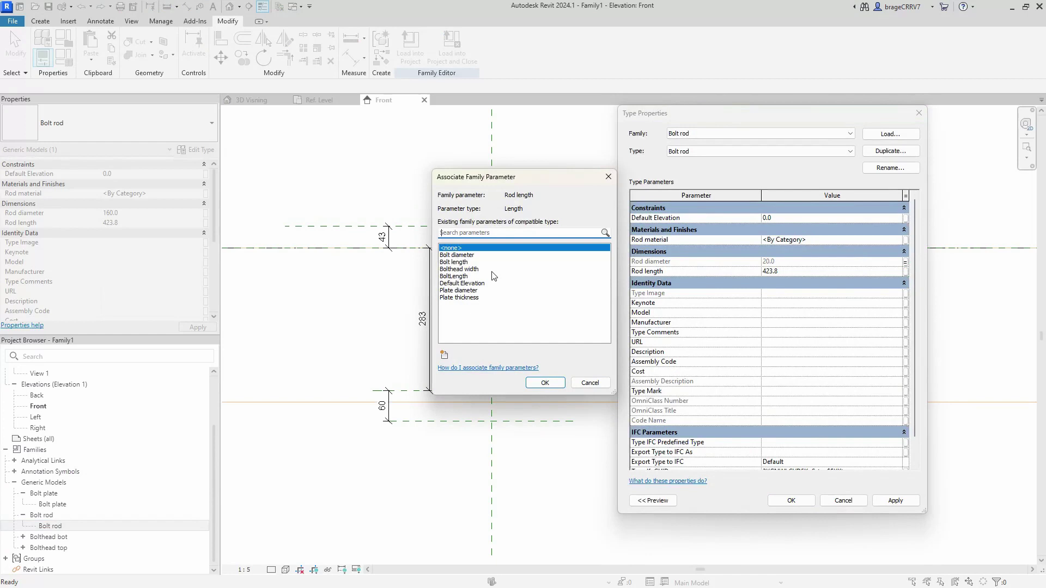
pyautogui.click(460, 276)
pyautogui.click(545, 382)
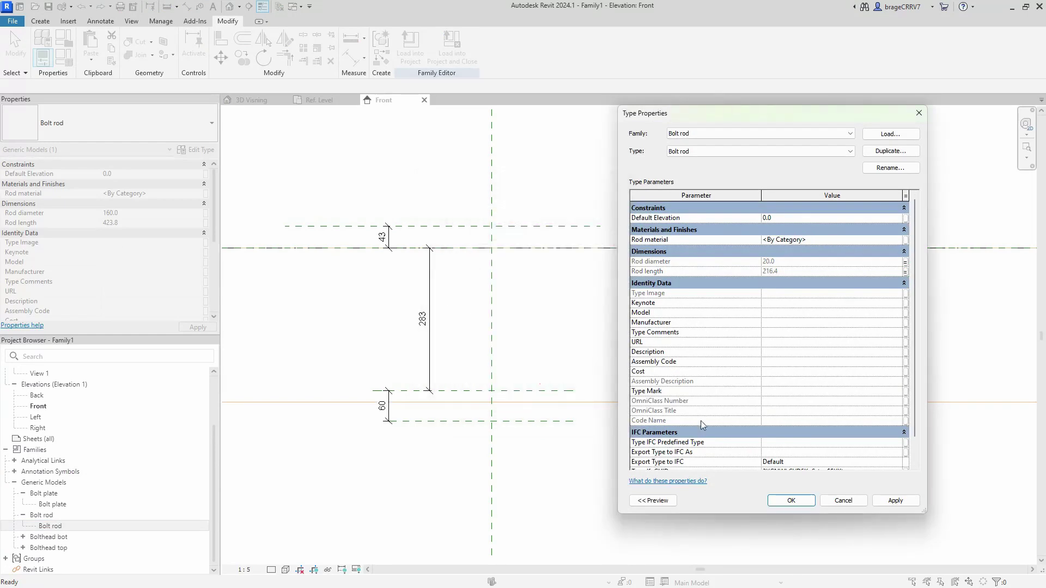
pyautogui.click(893, 501)
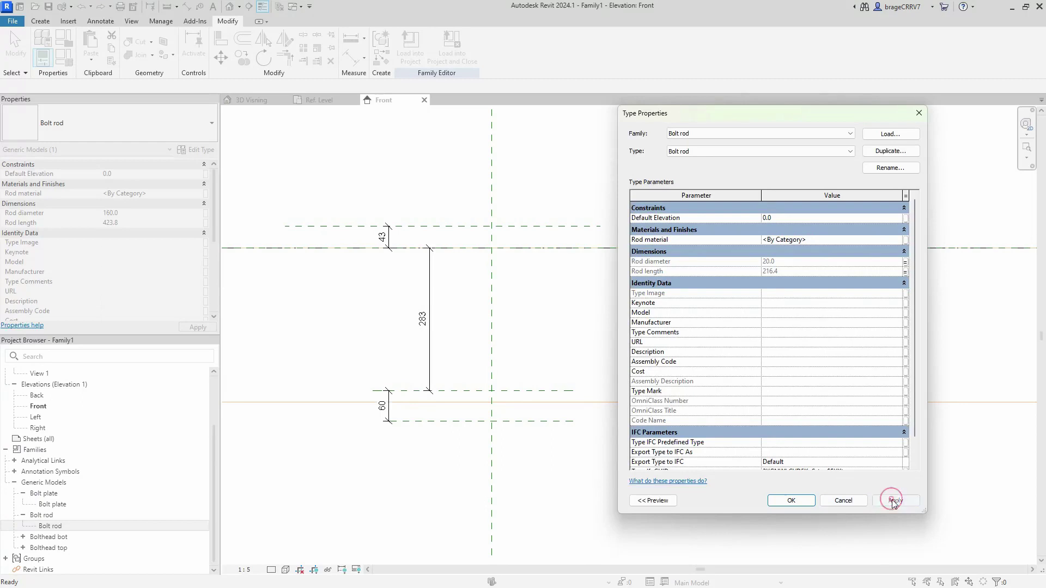
# - Link the Bolt rod's material to the Bolt material parameter
pyautogui.click(905, 240)
pyautogui.click(457, 254)
pyautogui.click(540, 381)
pyautogui.click(791, 500)
# - Link Bolthead bot's material to Bolt material and its width to Bolthead width
pyautogui.click(54, 547)
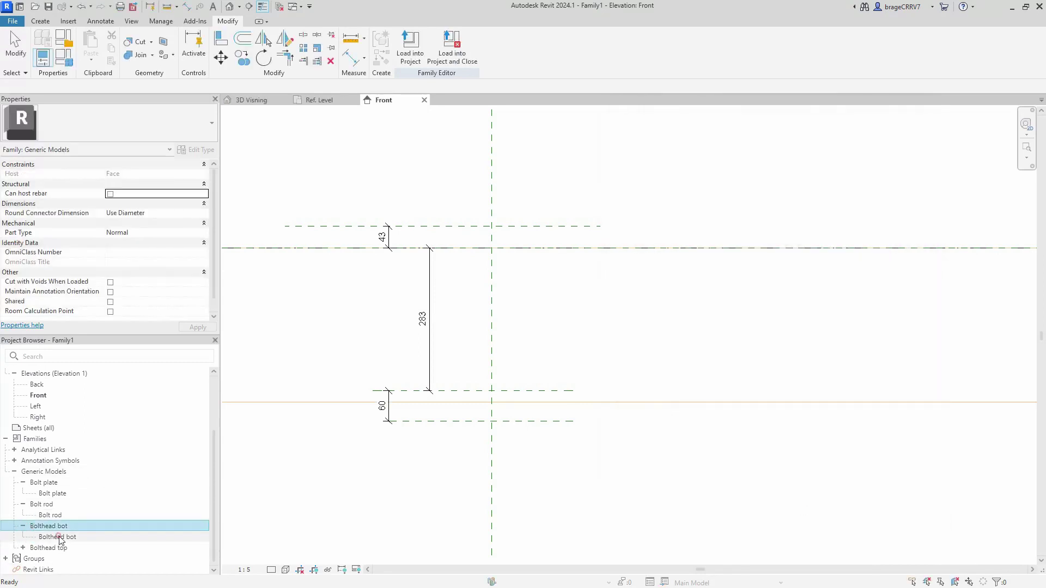
pyautogui.rightClick(54, 537)
pyautogui.click(87, 482)
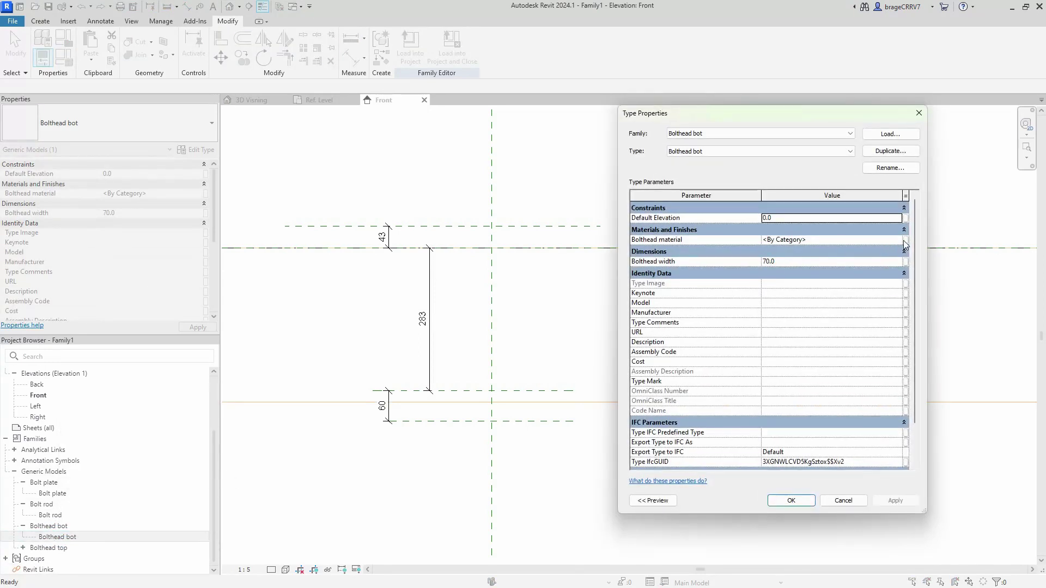
pyautogui.click(906, 244)
pyautogui.click(529, 252)
pyautogui.click(540, 380)
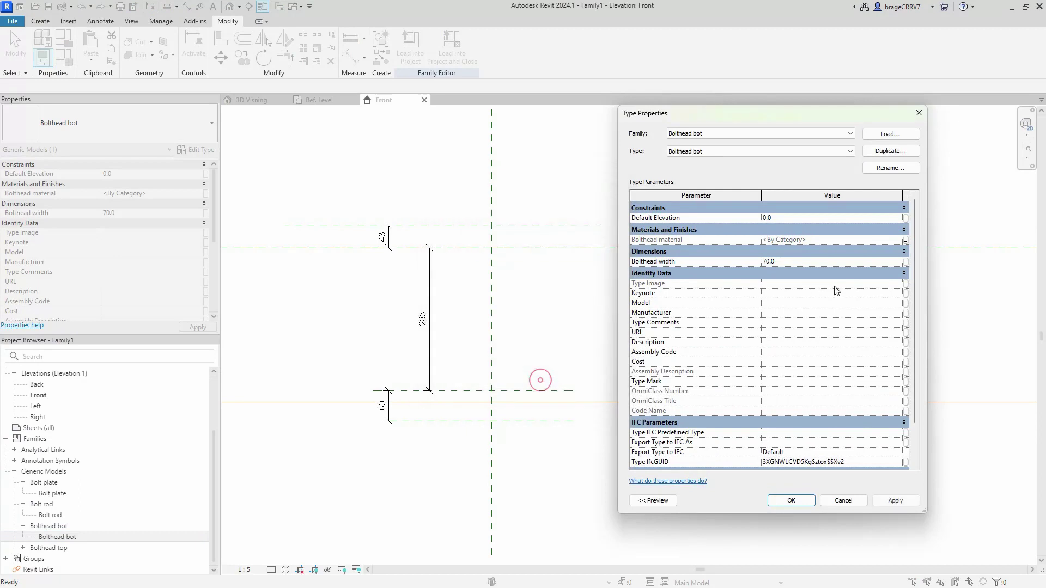
pyautogui.click(905, 262)
pyautogui.click(475, 269)
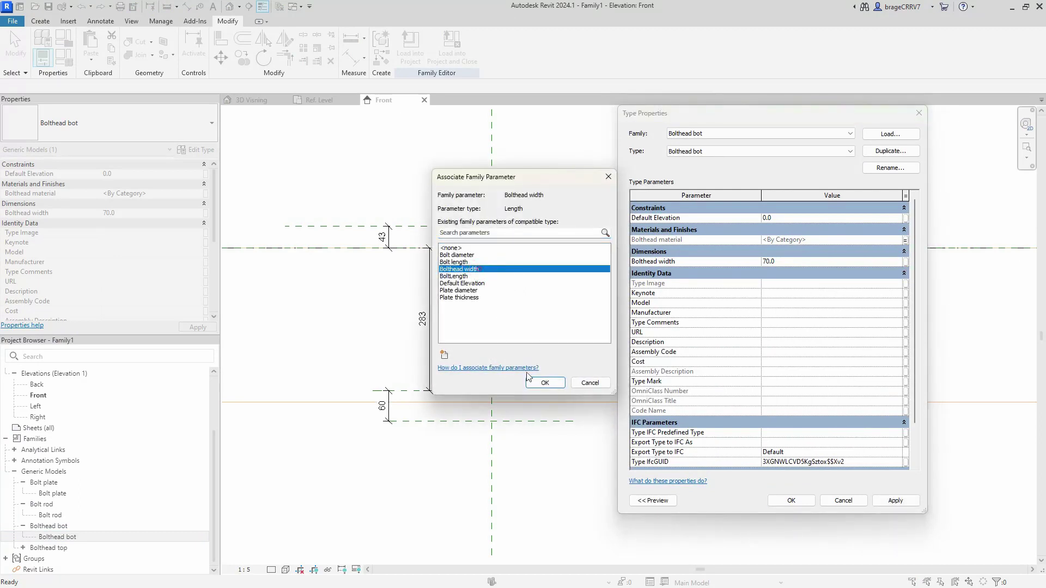
pyautogui.click(545, 382)
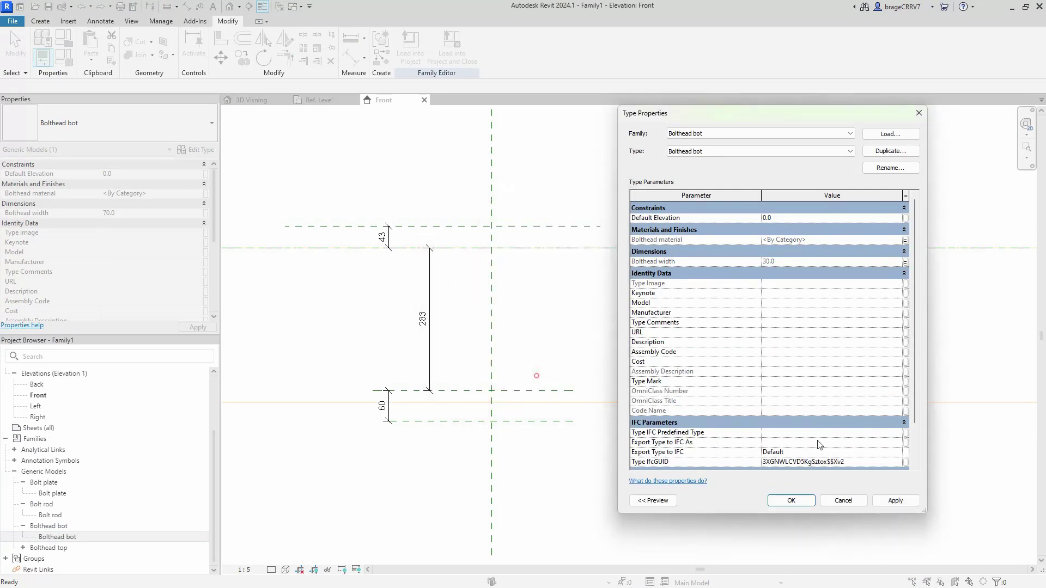
pyautogui.click(791, 500)
# - Recheck the Bolthead bot type properties to confirm the associations
pyautogui.click(22, 547)
pyautogui.rightClick(57, 548)
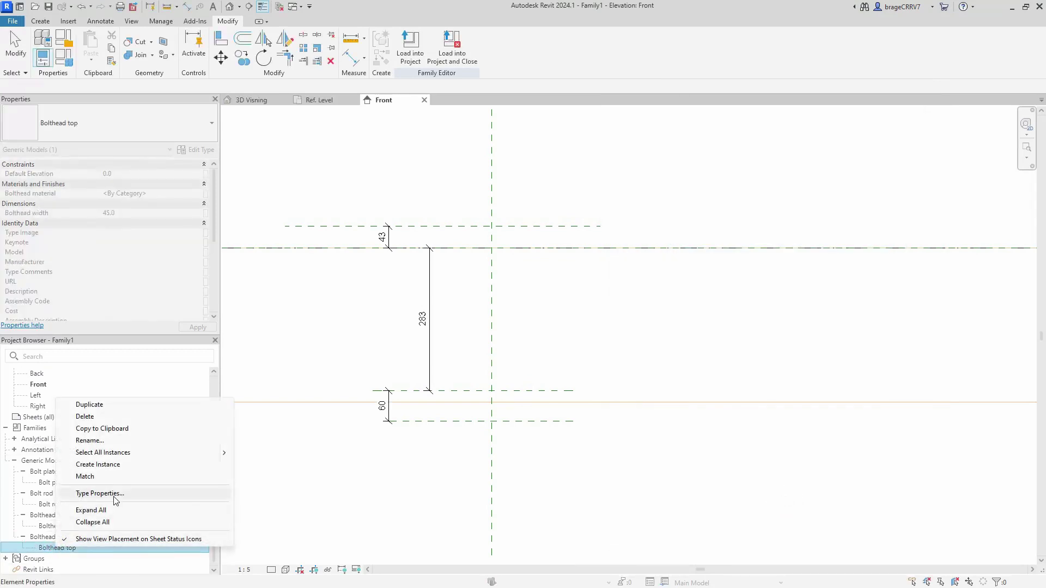
pyautogui.press('Escape')
pyautogui.rightClick(52, 525)
pyautogui.click(100, 472)
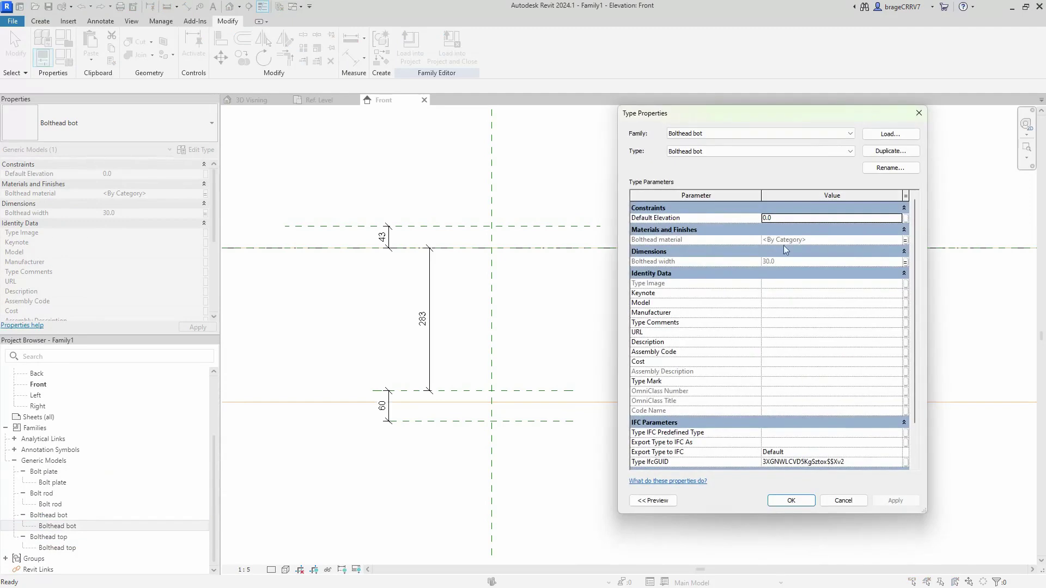
pyautogui.click(919, 115)
# - Link the Bolthead top's material to the Bolt material parameter
pyautogui.rightClick(174, 546)
pyautogui.click(202, 493)
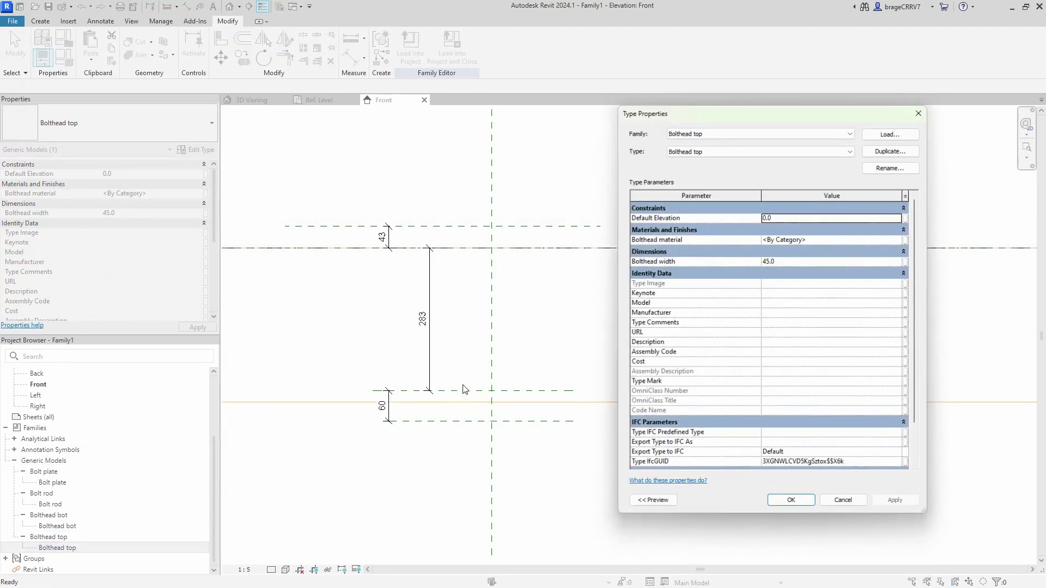
pyautogui.click(905, 240)
pyautogui.click(458, 255)
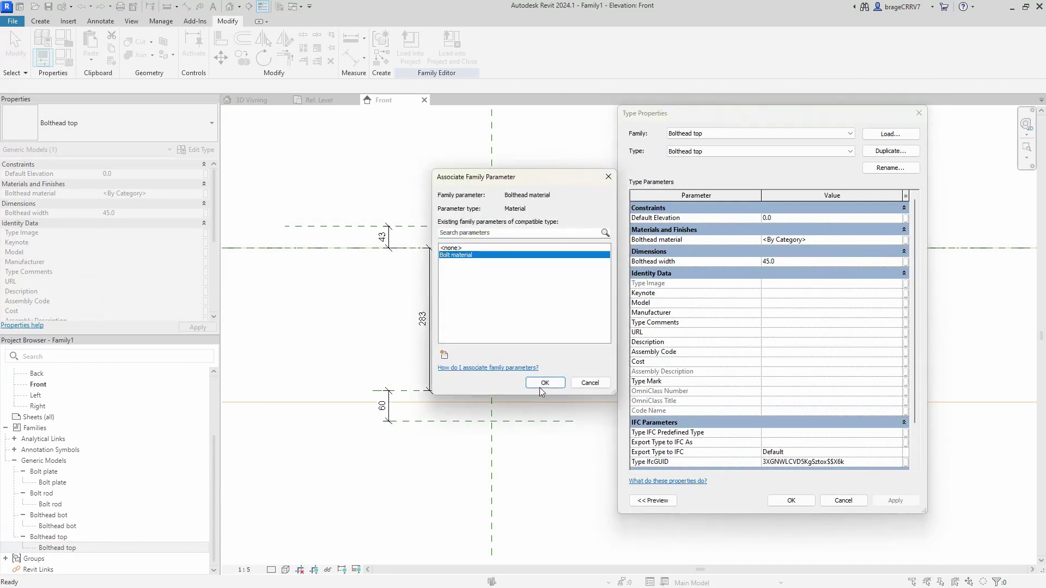
pyautogui.click(545, 383)
# - Associate the Bolthead top's width with Bolthead width (30.0) and apply
pyautogui.click(905, 262)
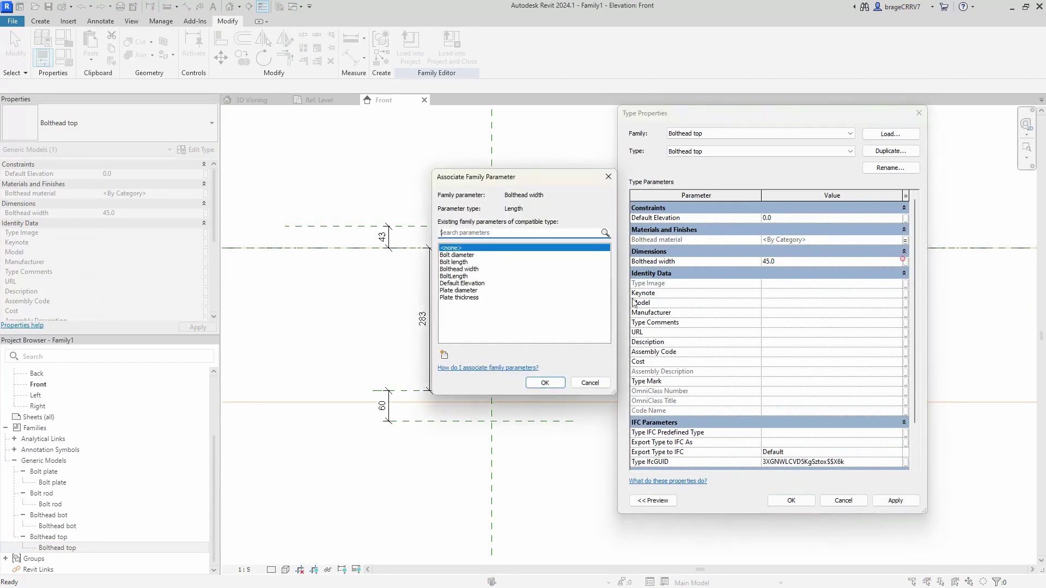
pyautogui.click(471, 269)
pyautogui.click(544, 383)
pyautogui.click(890, 500)
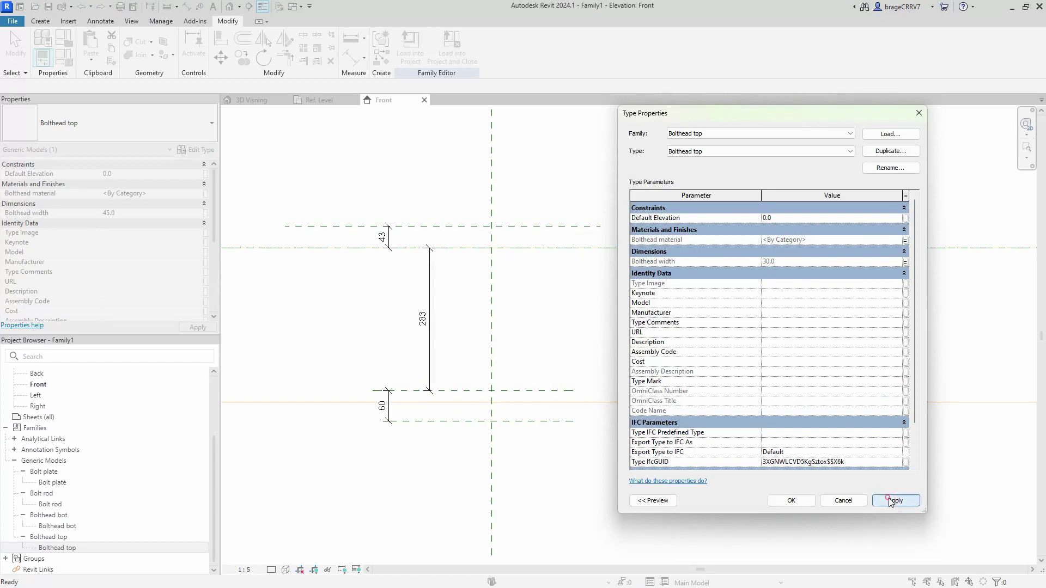
pyautogui.click(789, 500)
pyautogui.scroll(-1, 361, 320)
# - Label the 43 and 60 dimensions as Plate thickness
pyautogui.click(385, 242)
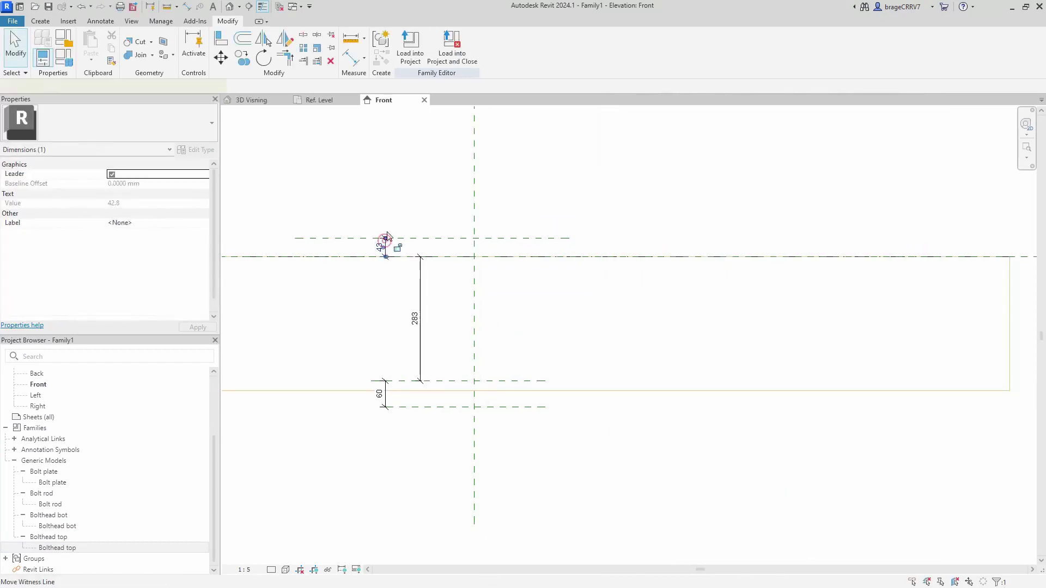
pyautogui.keyDown('ctrl'); pyautogui.click(385, 406); pyautogui.keyUp('ctrl')
pyautogui.click(502, 45)
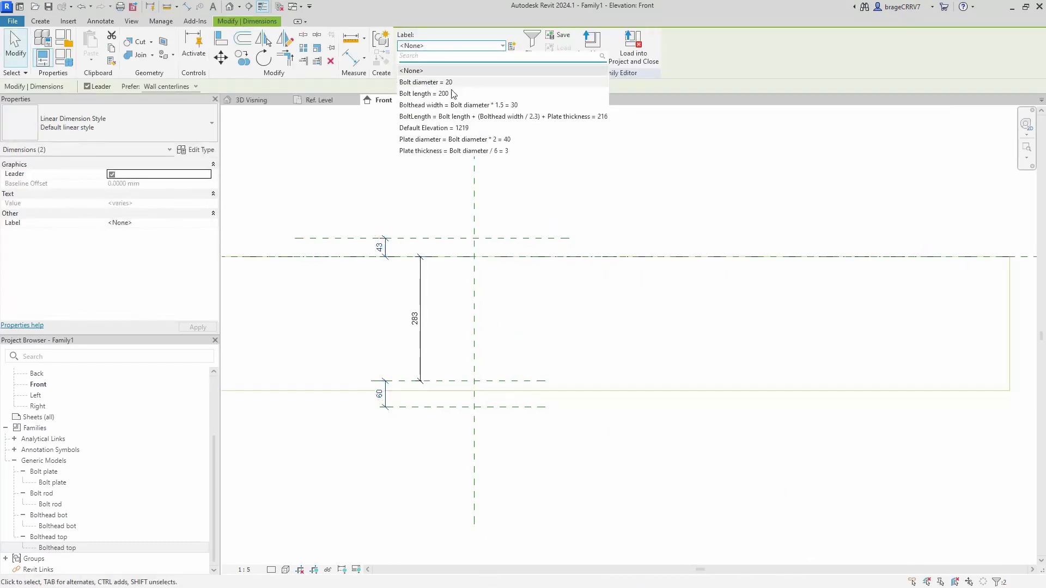
pyautogui.click(460, 151)
pyautogui.click(346, 316)
# - Label the 283 dimension as Bolt length
pyautogui.click(421, 319)
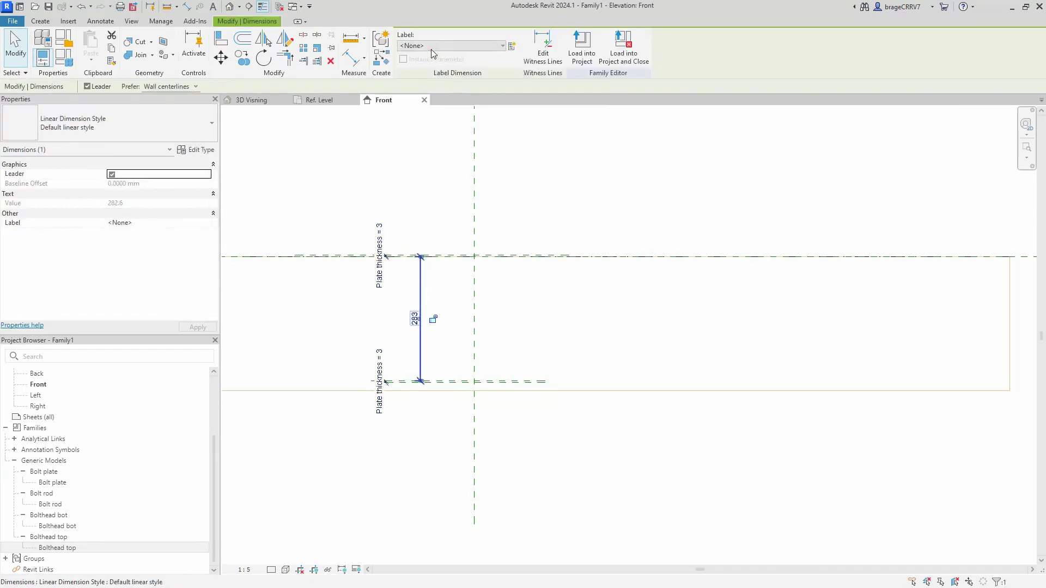
pyautogui.click(451, 45)
pyautogui.click(451, 93)
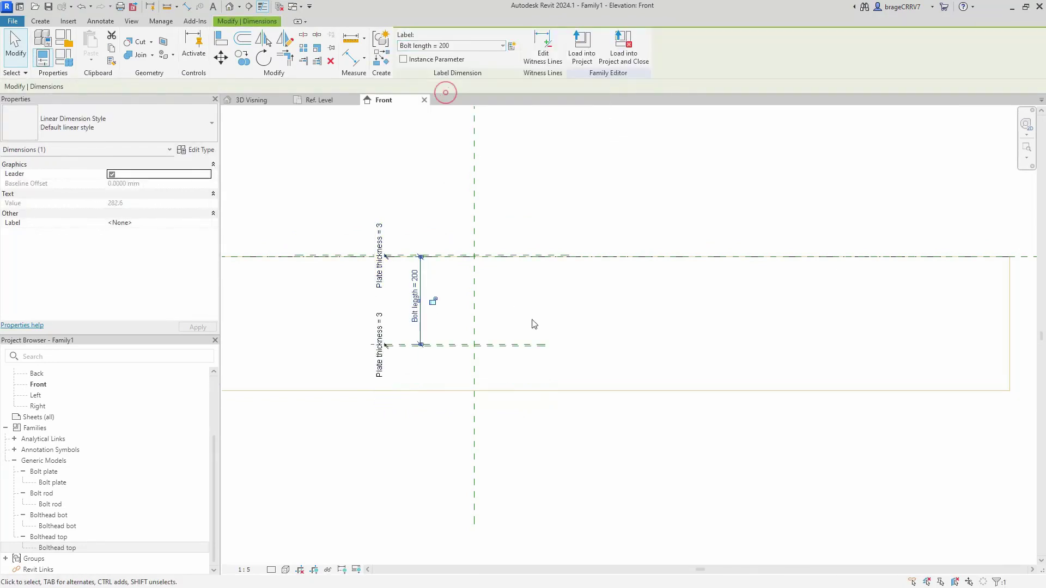
pyautogui.click(532, 313)
pyautogui.scroll(2, 532, 311)
pyautogui.scroll(2, 457, 248)
# - Set view scale 1:2, line up the labelled dimensions, then switch to Ref. Level
pyautogui.click(244, 569)
pyautogui.click(256, 425)
pyautogui.moveTo(403, 321); pyautogui.dragTo(457, 320)
pyautogui.click(315, 226)
pyautogui.moveTo(297, 218); pyautogui.dragTo(399, 218)
pyautogui.click(340, 403)
pyautogui.click(291, 439)
pyautogui.moveTo(297, 442); pyautogui.dragTo(399, 443)
pyautogui.click(333, 354)
pyautogui.scroll(-2, 345, 322)
pyautogui.click(320, 100)
# - Place a Bolt plate in the Ref. Level plan and align it to the reference planes
pyautogui.scroll(-1, 402, 299)
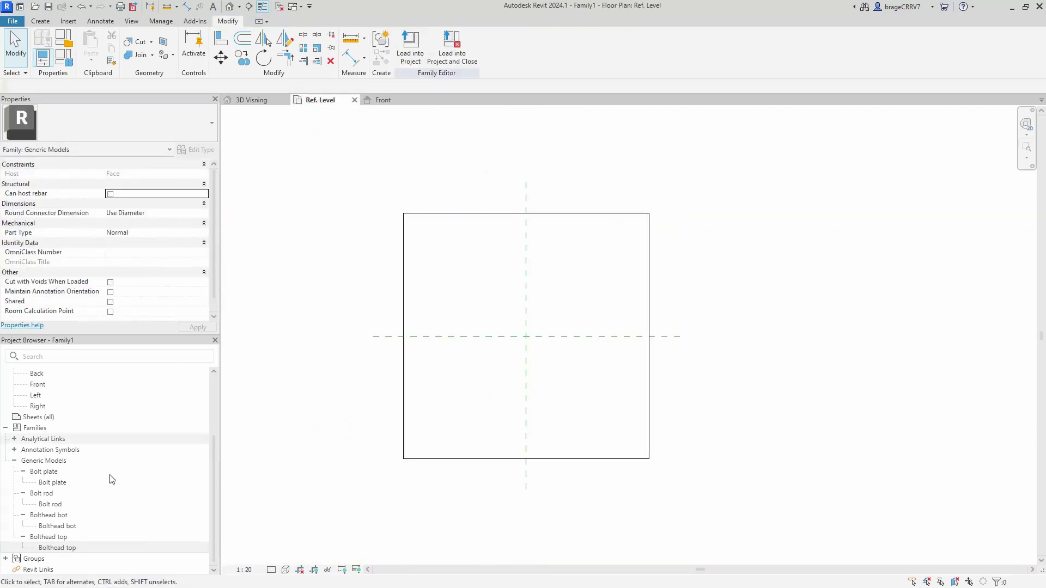
pyautogui.moveTo(66, 482); pyautogui.dragTo(483, 329)
pyautogui.click(509, 326)
pyautogui.press('Escape')
pyautogui.press('Escape')
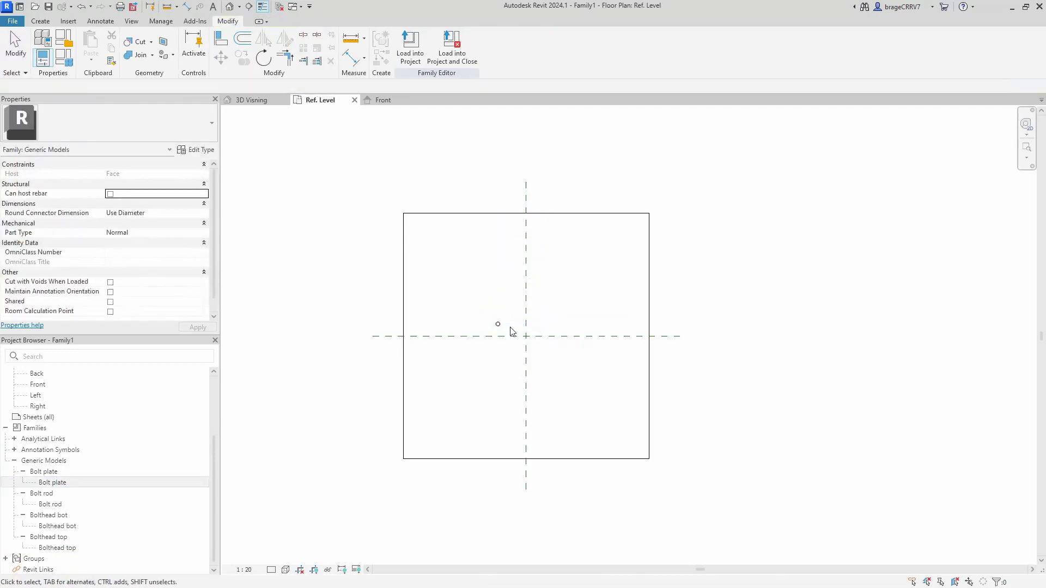
pyautogui.scroll(3, 504, 333)
pyautogui.scroll(1, 506, 335)
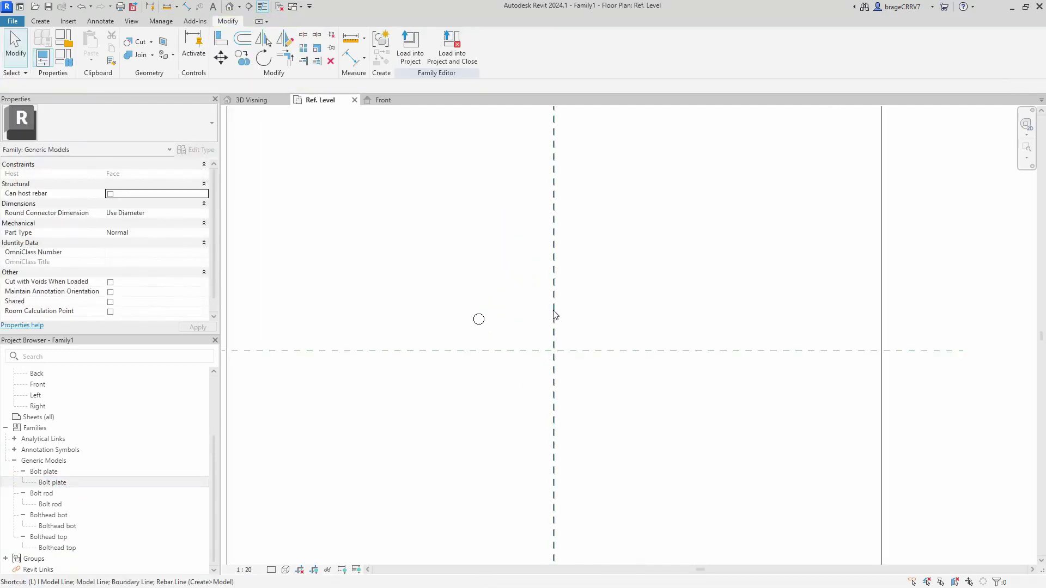
pyautogui.press('a')
pyautogui.press('l')
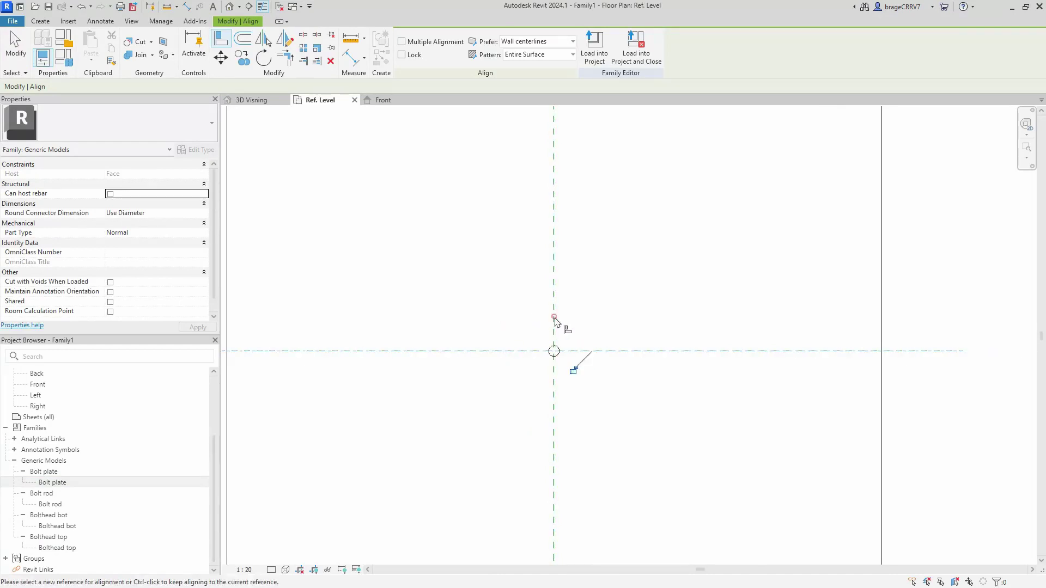
pyautogui.press('Escape')
# - Move the first bolt plate lower in the Front elevation
pyautogui.click(382, 99)
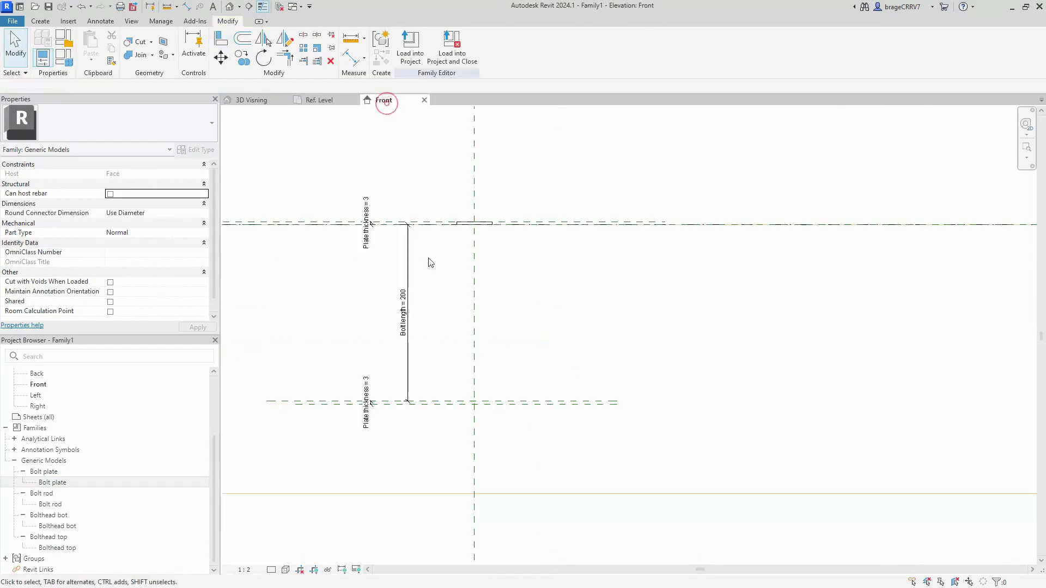
pyautogui.click(474, 227)
pyautogui.press('m')
pyautogui.press('v')
pyautogui.click(519, 271)
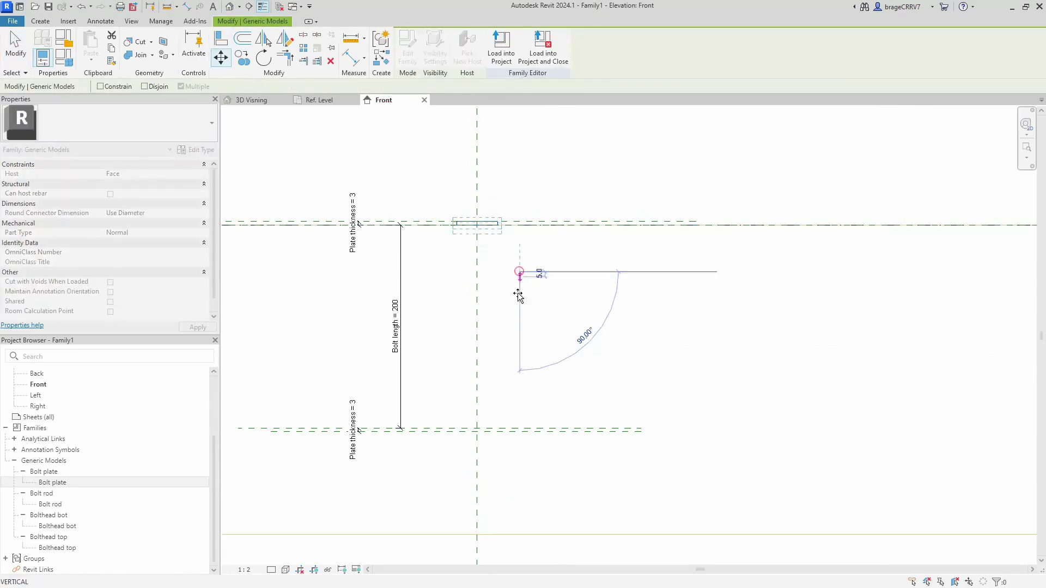
pyautogui.click(521, 329)
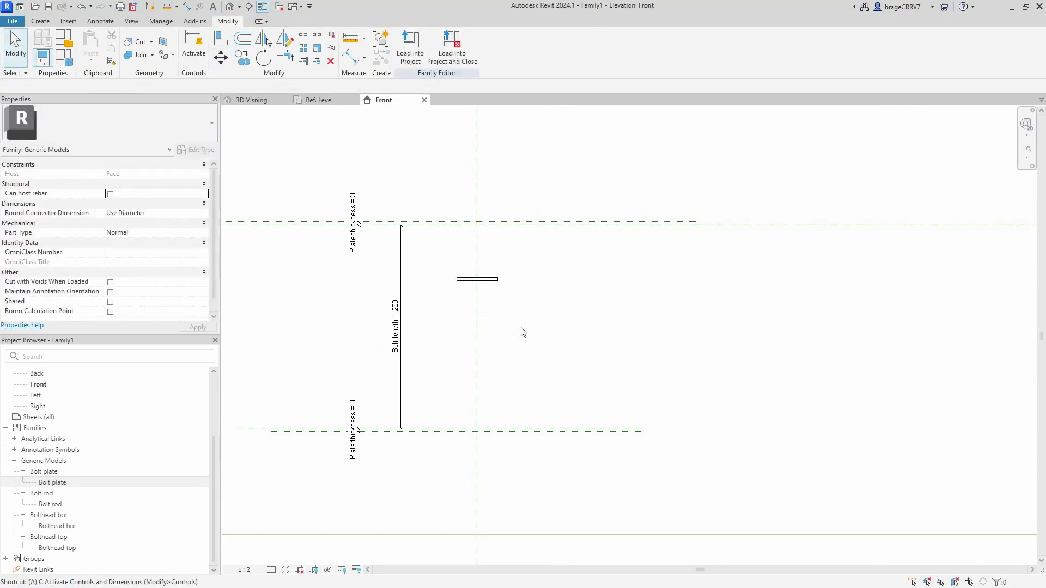
pyautogui.press('l')
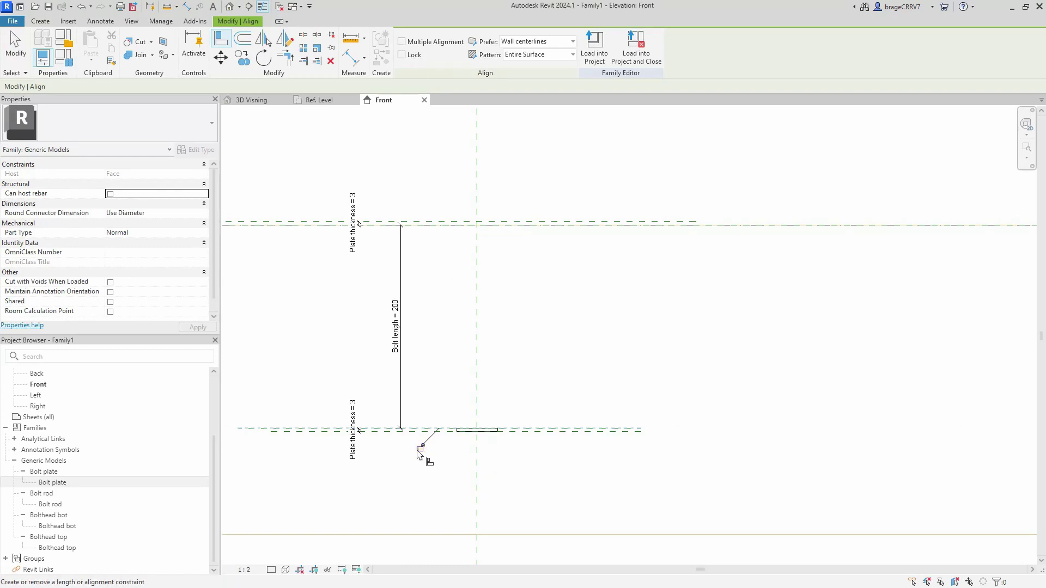
pyautogui.press('Escape')
# - Place a second Bolt plate in the plan, aligned to the vertical reference plane
pyautogui.click(321, 101)
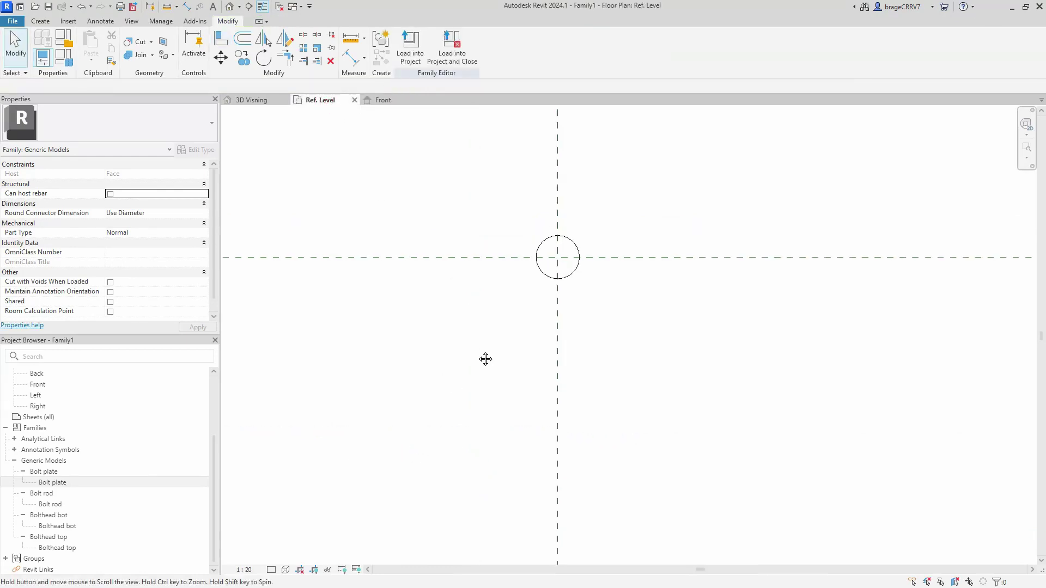
pyautogui.moveTo(142, 499); pyautogui.dragTo(473, 365)
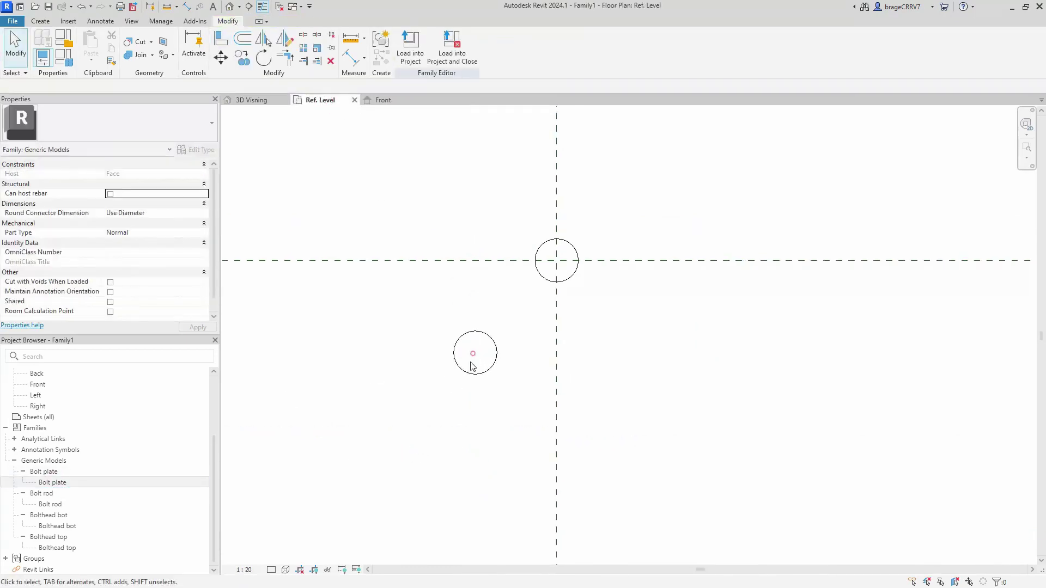
pyautogui.press('l')
pyautogui.click(479, 357)
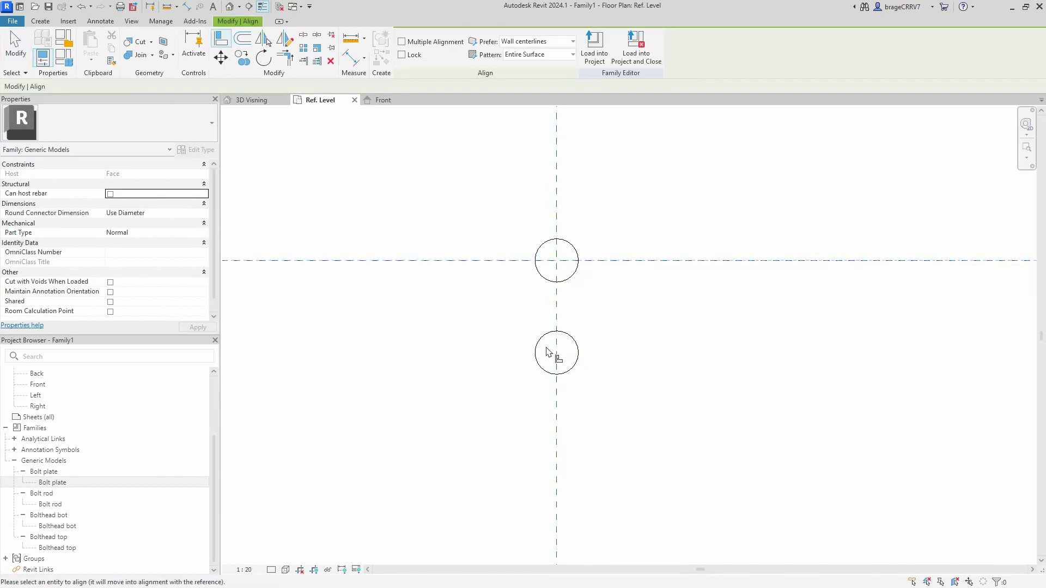
pyautogui.press('Escape')
# - Move the second plate up above the plate line in the Front elevation
pyautogui.hotkey('ctrl', 'Tab')
pyautogui.scroll(3, 450, 240)
pyautogui.click(444, 264)
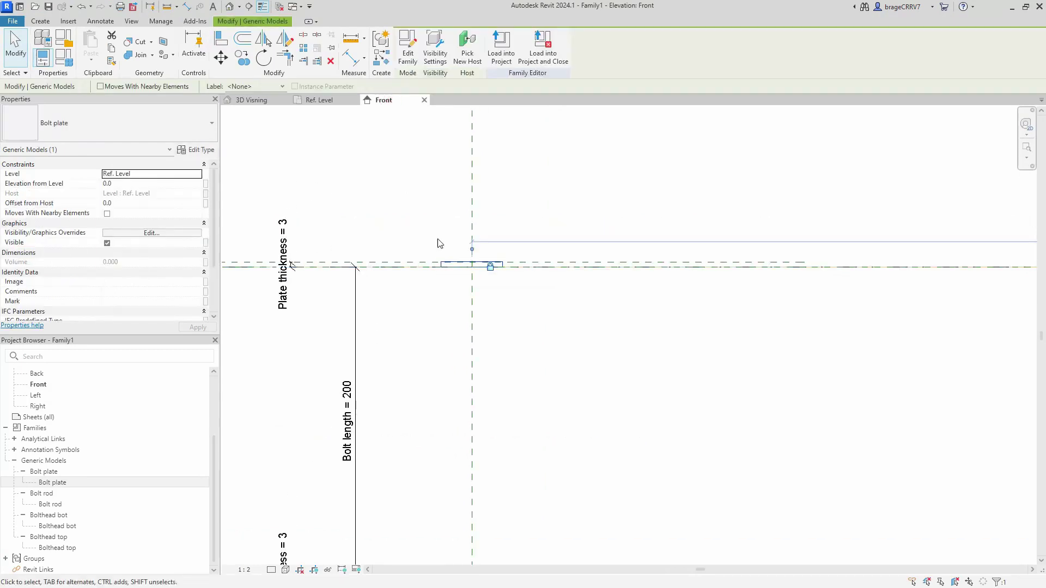
pyautogui.moveTo(443, 264); pyautogui.dragTo(435, 224)
pyautogui.click(434, 224)
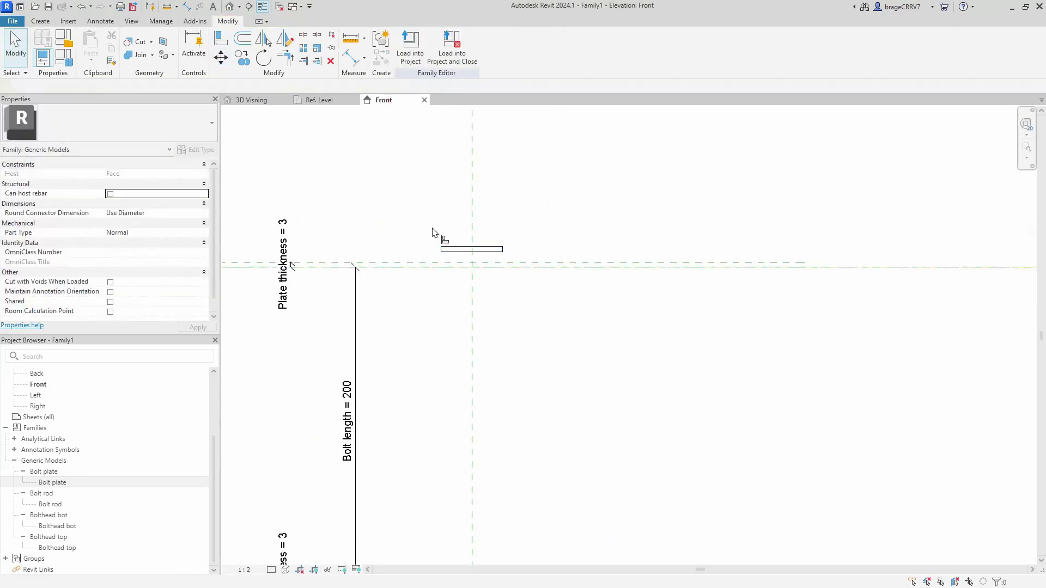
# - Align the top plate onto the upper Plate thickness line, then return to Ref. Level
pyautogui.press('a')
pyautogui.press('l')
pyautogui.scroll(-1, 452, 273)
pyautogui.scroll(-1, 452, 273)
pyautogui.scroll(-1, 447, 269)
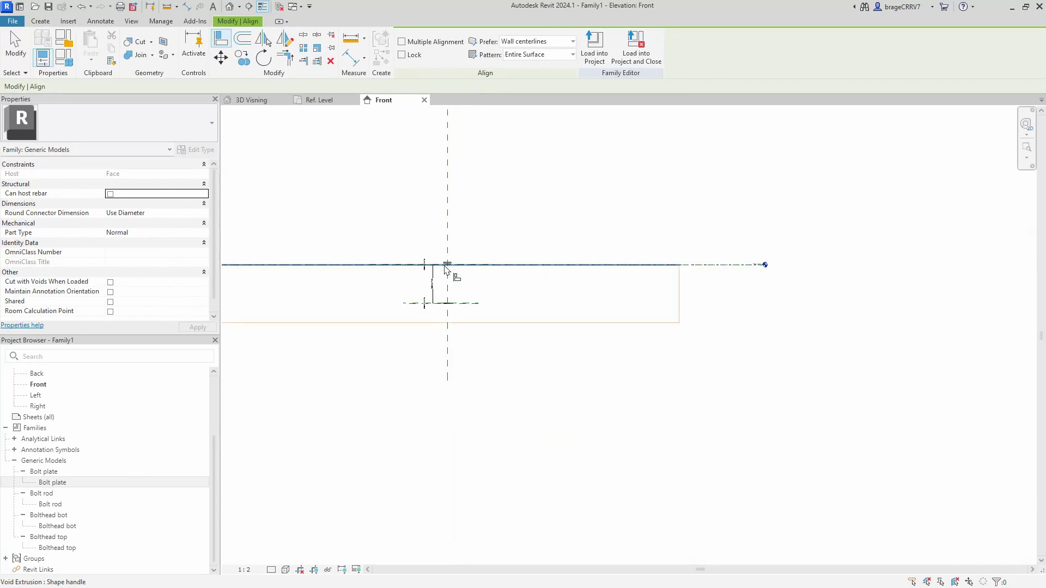
pyautogui.scroll(1, 448, 267)
pyautogui.scroll(2, 444, 267)
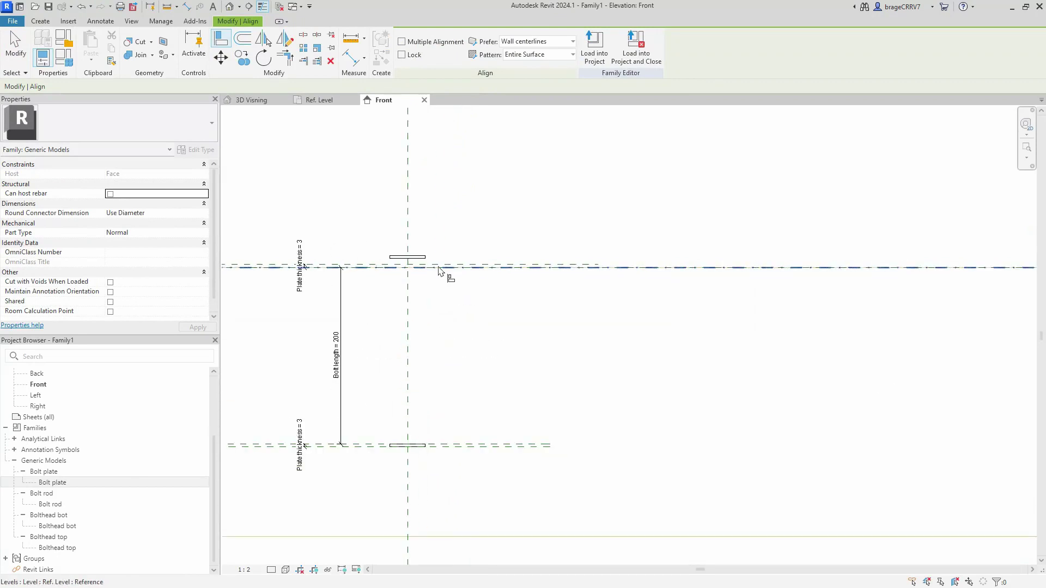
pyautogui.click(413, 261)
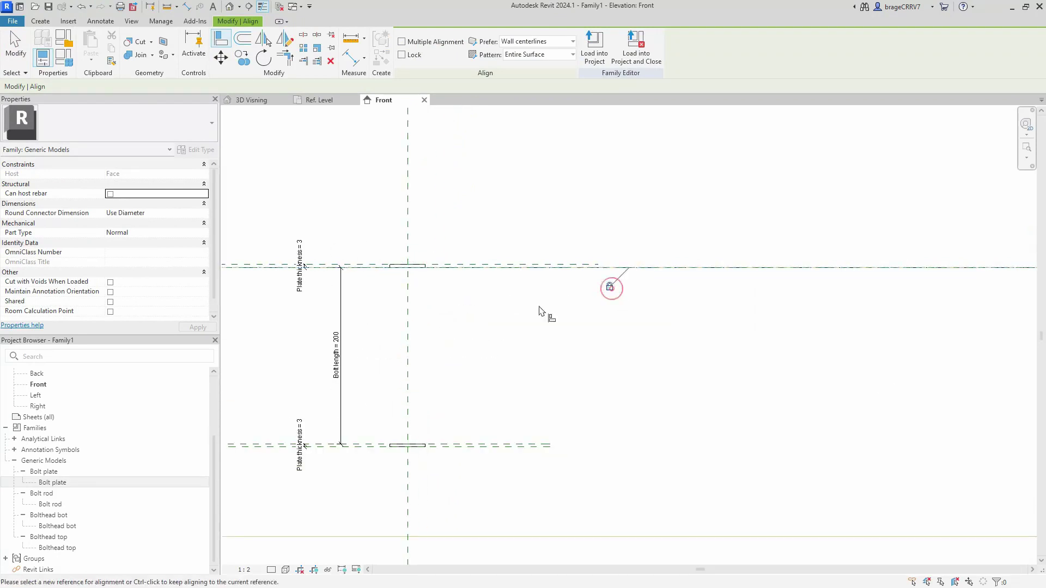
pyautogui.press('Escape')
pyautogui.scroll(-1, 527, 362)
pyautogui.scroll(1, 445, 344)
pyautogui.scroll(1, 446, 344)
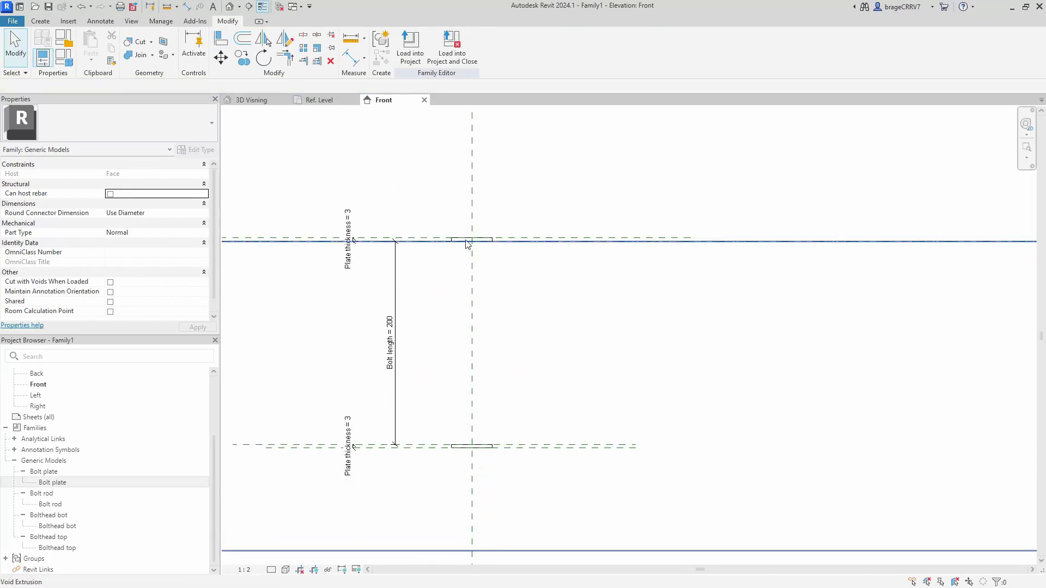
pyautogui.click(318, 100)
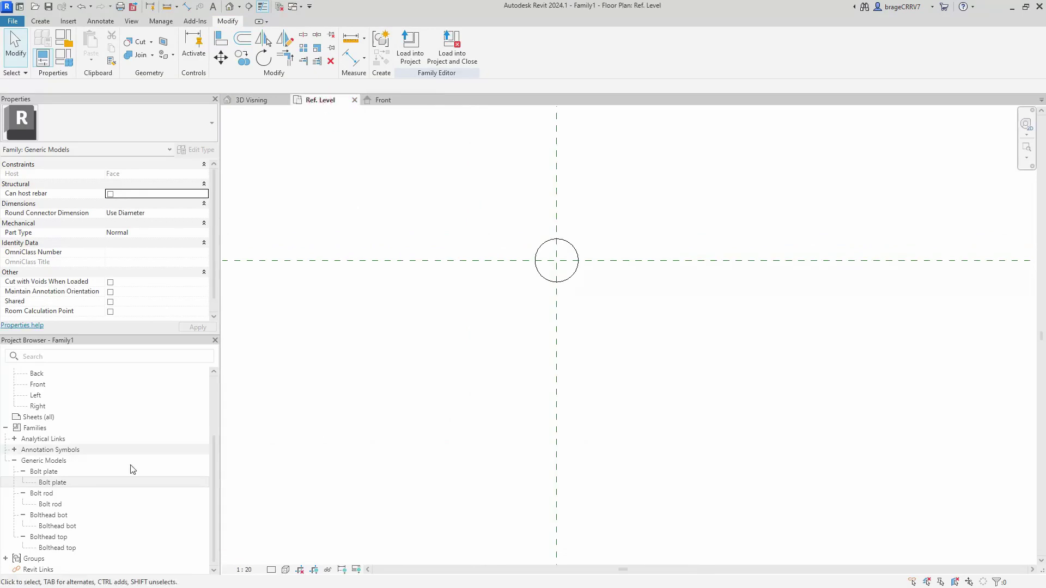
# - Place a Bolt rod in the plan and align it to the horizontal reference plane
pyautogui.click(59, 506)
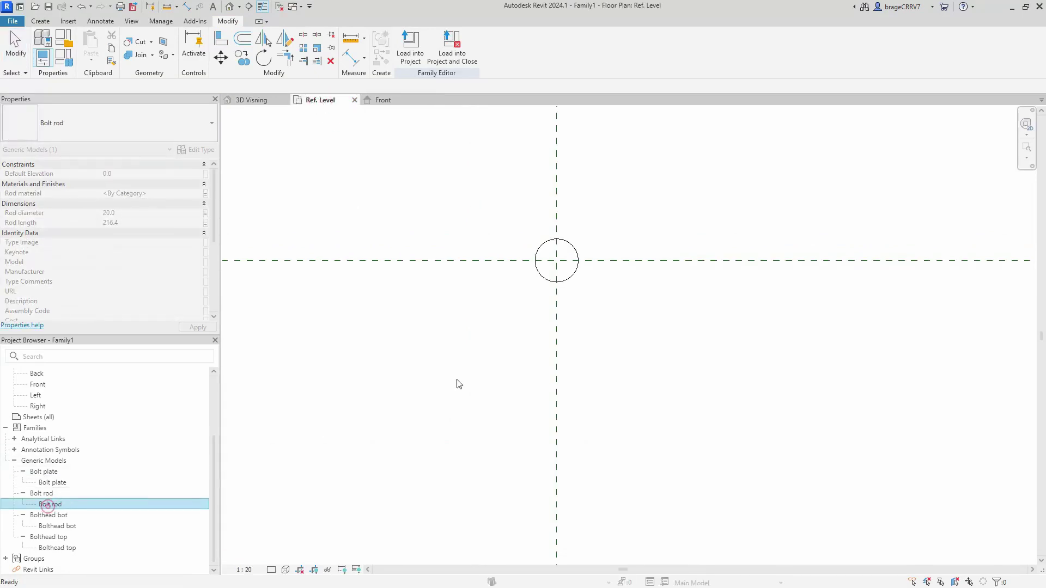
pyautogui.moveTo(459, 384); pyautogui.dragTo(497, 341)
pyautogui.click(506, 285)
pyautogui.press('Escape')
pyautogui.moveTo(508, 301); pyautogui.dragTo(486, 404, button='middle')
pyautogui.press('a')
pyautogui.press('l')
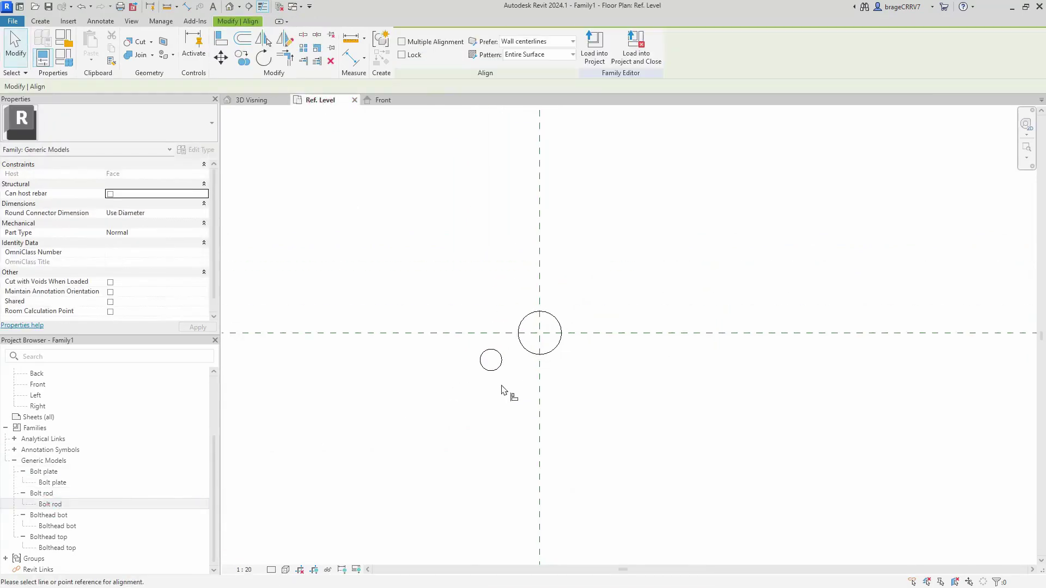
pyautogui.click(498, 341)
# - In the Front elevation, move the Bolt rod down and align its top to Ref. Level
pyautogui.click(383, 99)
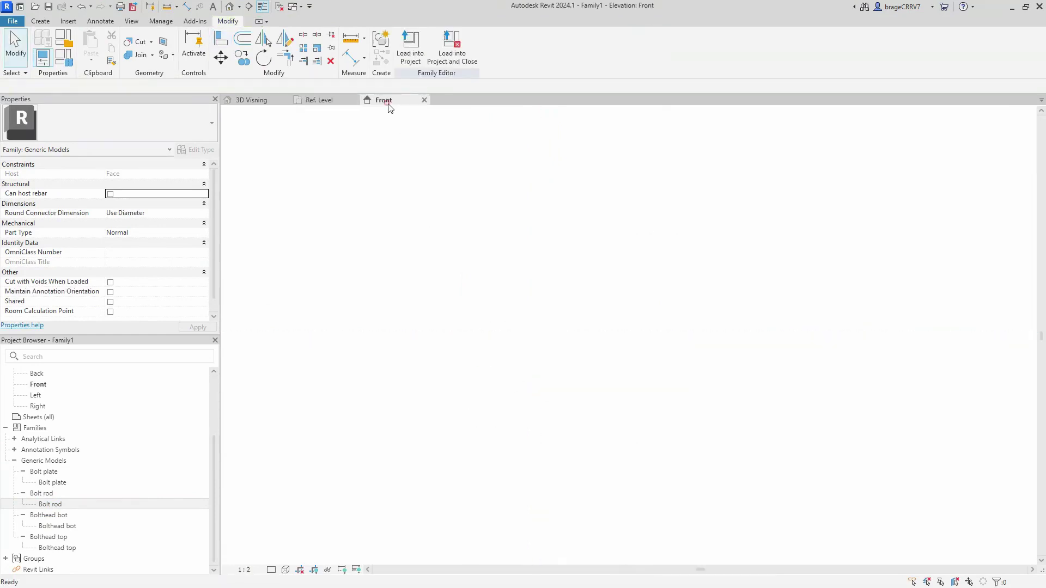
pyautogui.click(460, 257)
pyautogui.moveTo(461, 257); pyautogui.dragTo(461, 267, button='middle')
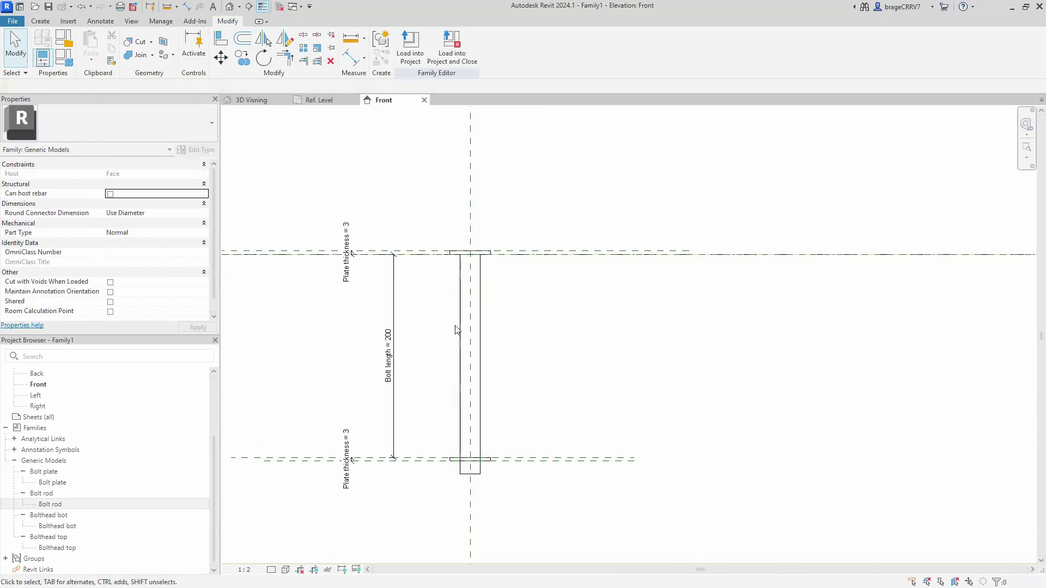
pyautogui.click(460, 320)
pyautogui.click(439, 314)
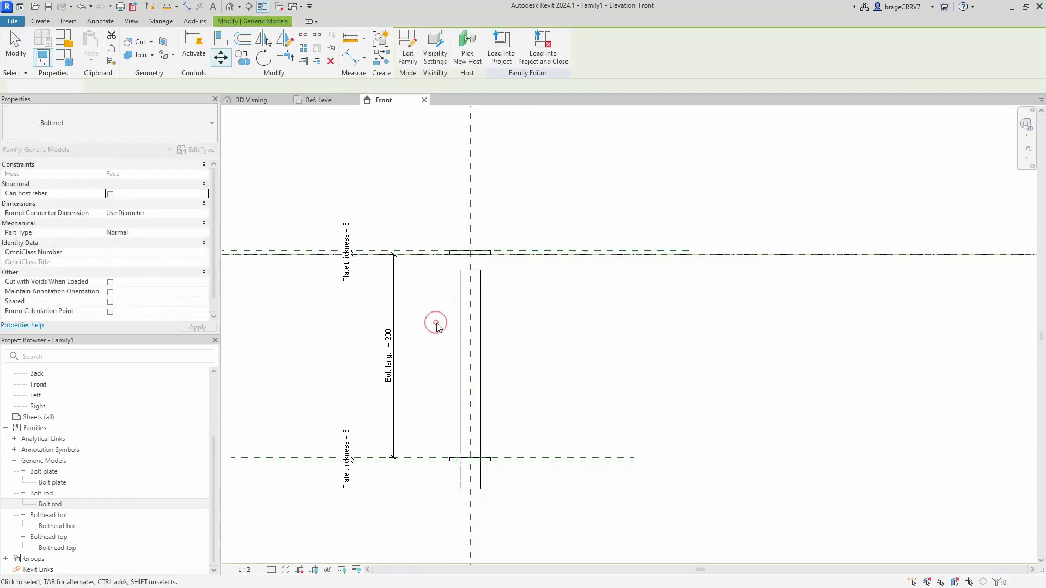
pyautogui.press('a')
pyautogui.press('l')
pyautogui.scroll(1, 489, 269)
pyautogui.click(513, 253)
pyautogui.press('Escape')
# - Pan the Front elevation slightly, then bring up the Ref. Level floor plan
pyautogui.scroll(-1, 545, 305)
pyautogui.scroll(-1, 525, 344)
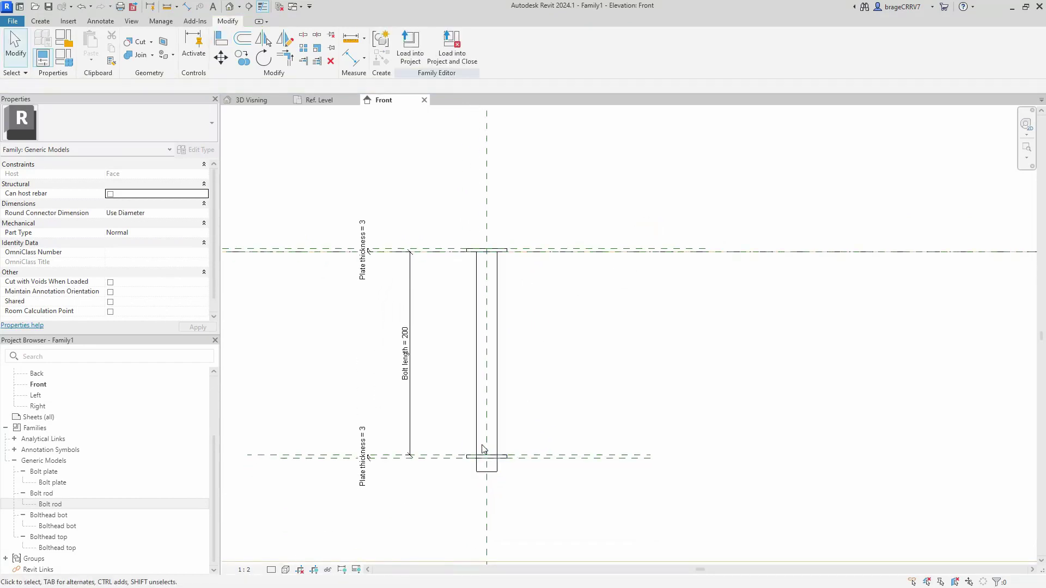
pyautogui.scroll(1, 458, 431)
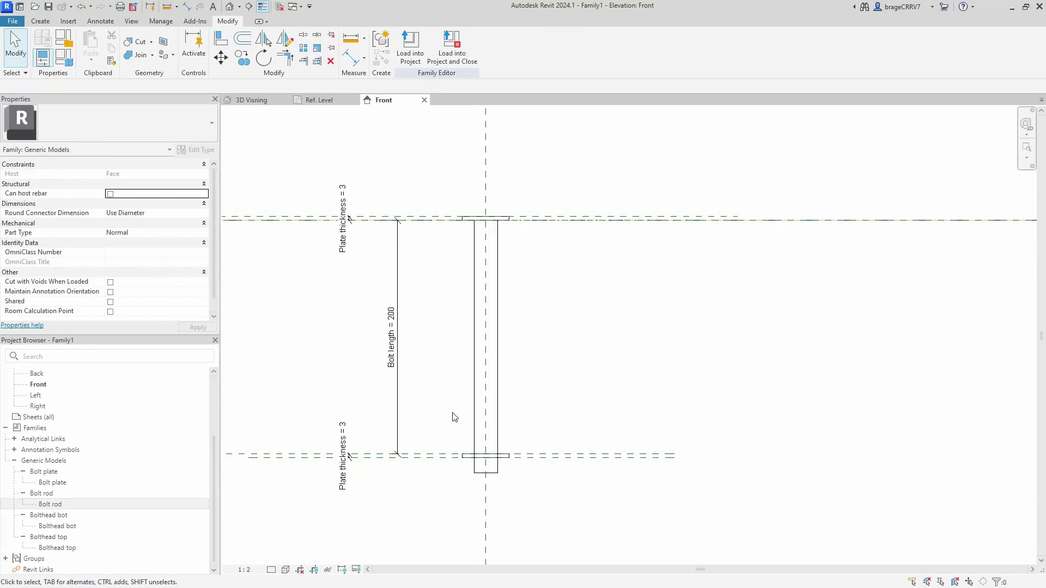
pyautogui.moveTo(455, 417); pyautogui.dragTo(449, 418, button='middle')
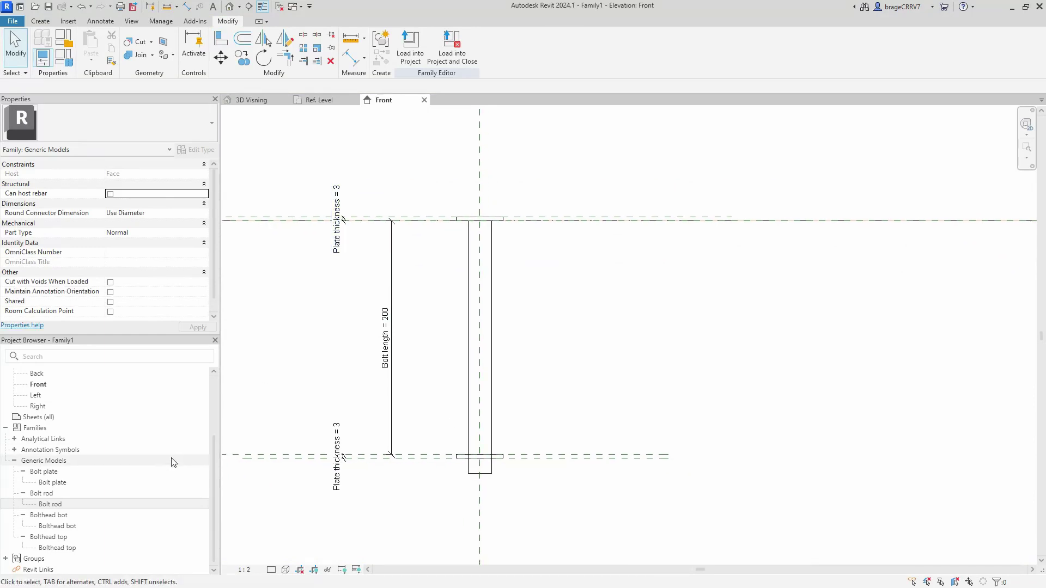
pyautogui.click(322, 104)
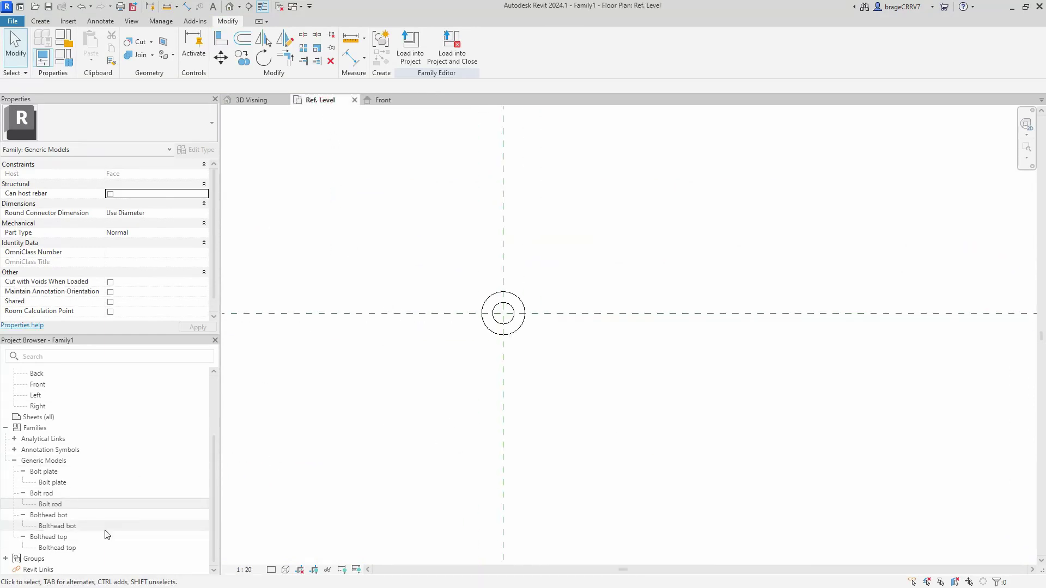
# - Place a Bolthead bot nut in the plan and align it to both centre reference planes
pyautogui.moveTo(81, 526); pyautogui.dragTo(450, 381)
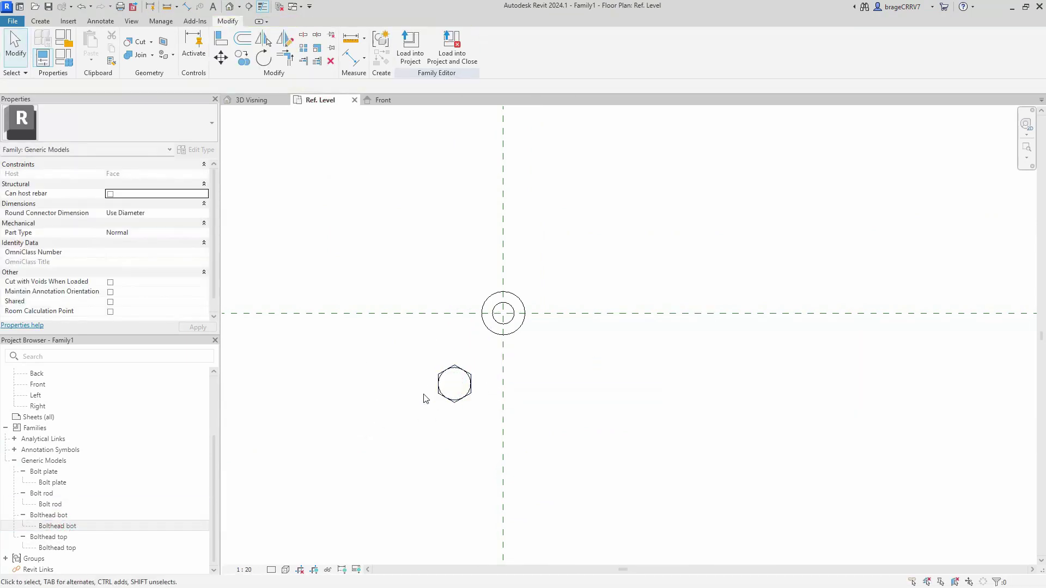
pyautogui.moveTo(424, 397); pyautogui.dragTo(424, 409, button='middle')
pyautogui.press('a')
pyautogui.press('l')
pyautogui.click(452, 399)
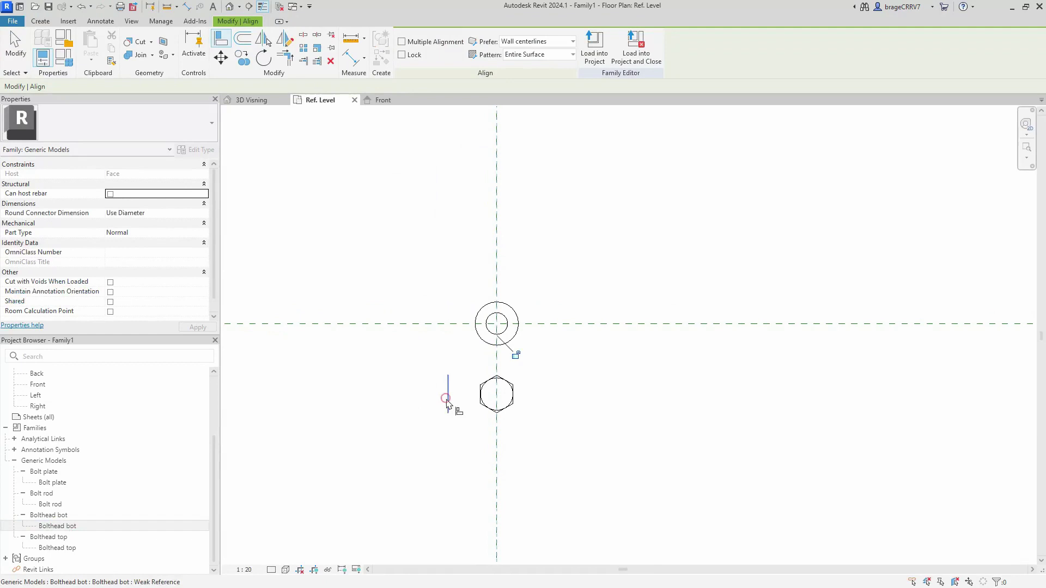
pyautogui.click(428, 323)
pyautogui.click(490, 394)
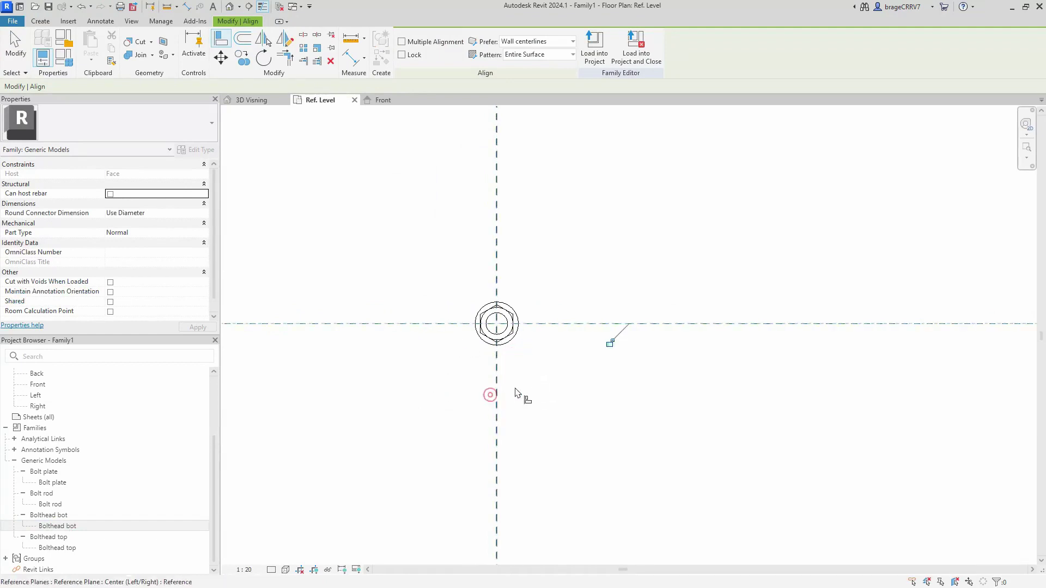
pyautogui.press('Escape')
pyautogui.press('Escape')
# - In the Front elevation, move the nut down and align it just below the bottom plate
pyautogui.click(383, 99)
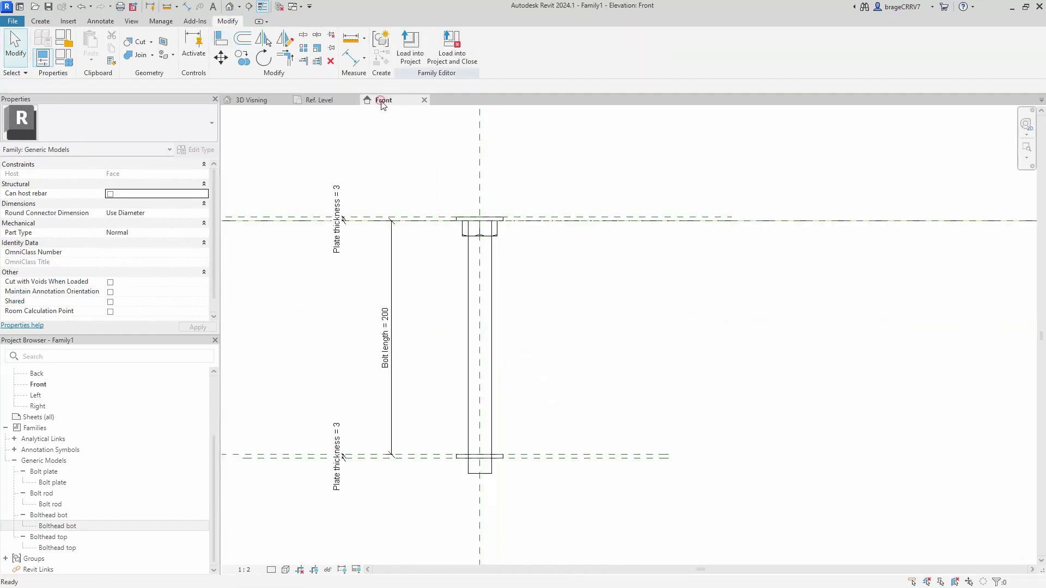
pyautogui.click(465, 235)
pyautogui.moveTo(465, 240); pyautogui.dragTo(577, 273)
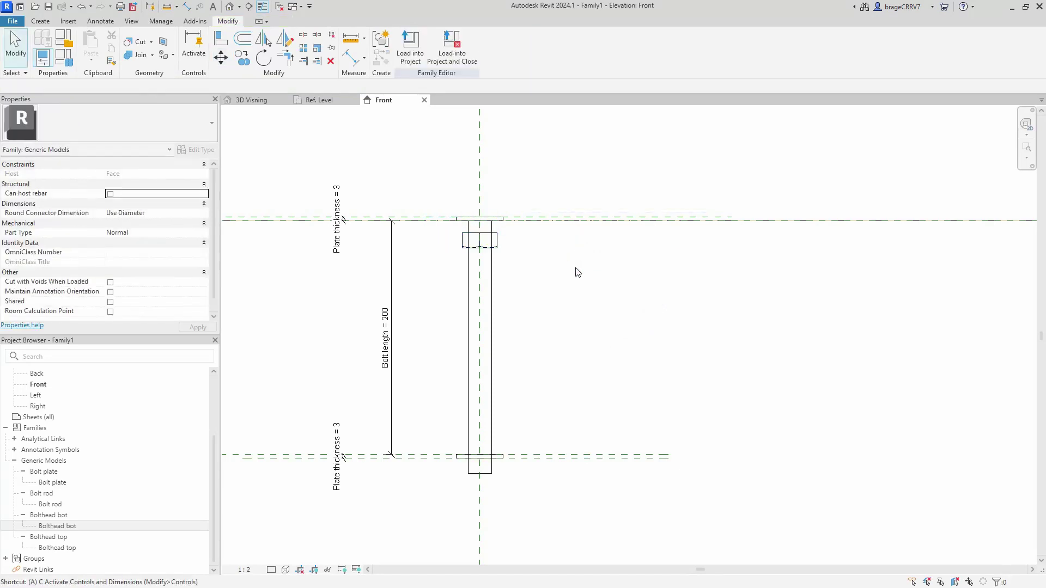
pyautogui.press('a')
pyautogui.press('l')
pyautogui.click(480, 239)
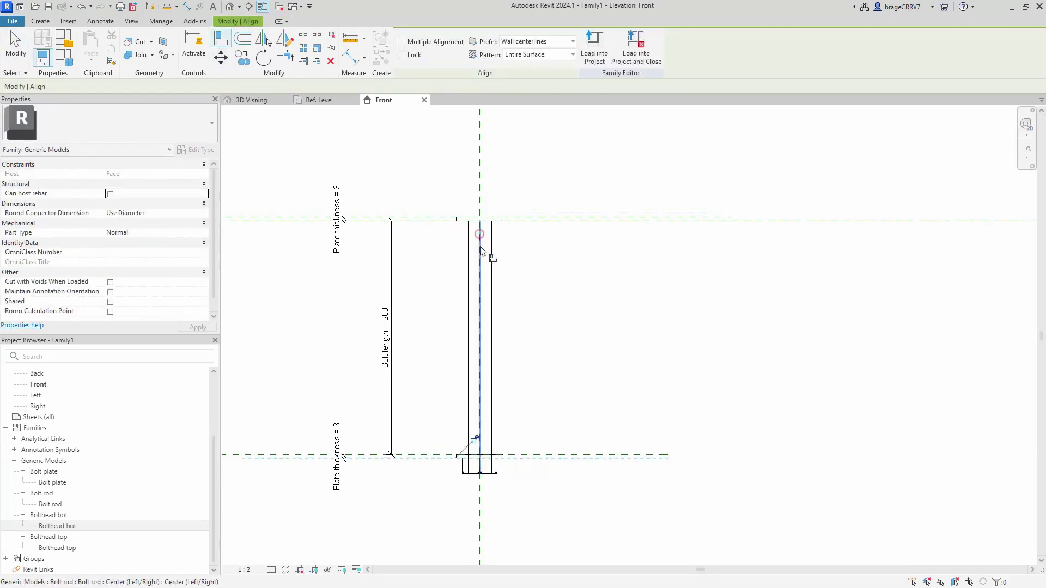
pyautogui.scroll(2, 455, 427)
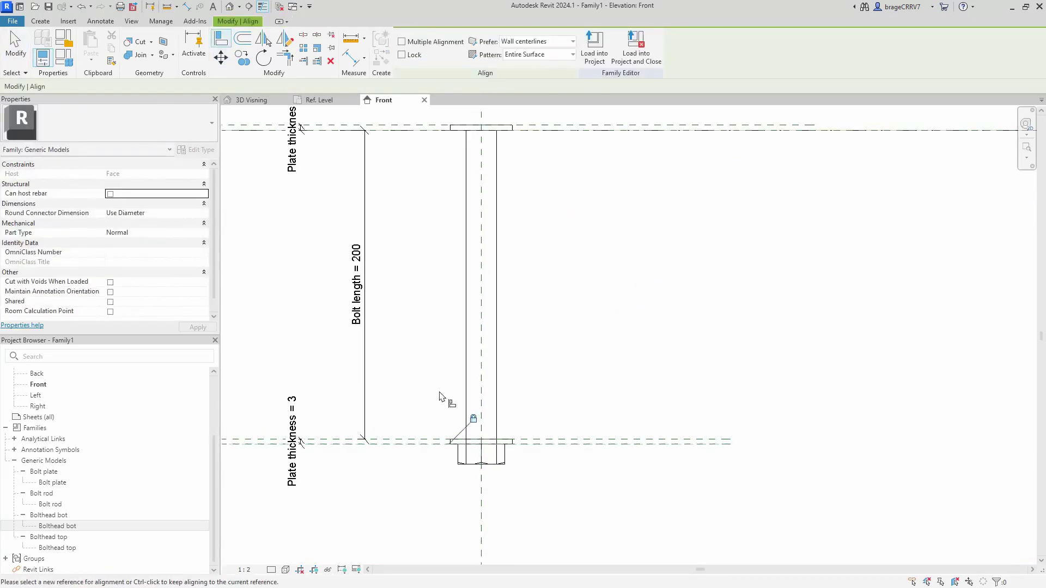
pyautogui.press('Escape')
pyautogui.moveTo(467, 420); pyautogui.dragTo(420, 347, button='middle')
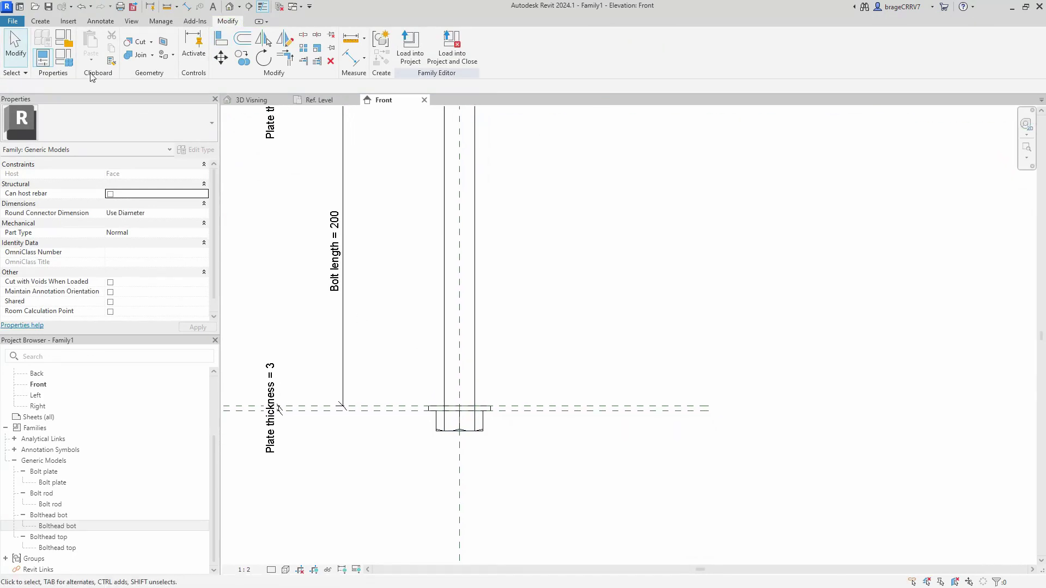
# - Add another term to the BoltLength formula in Family Types and apply it
pyautogui.click(70, 65)
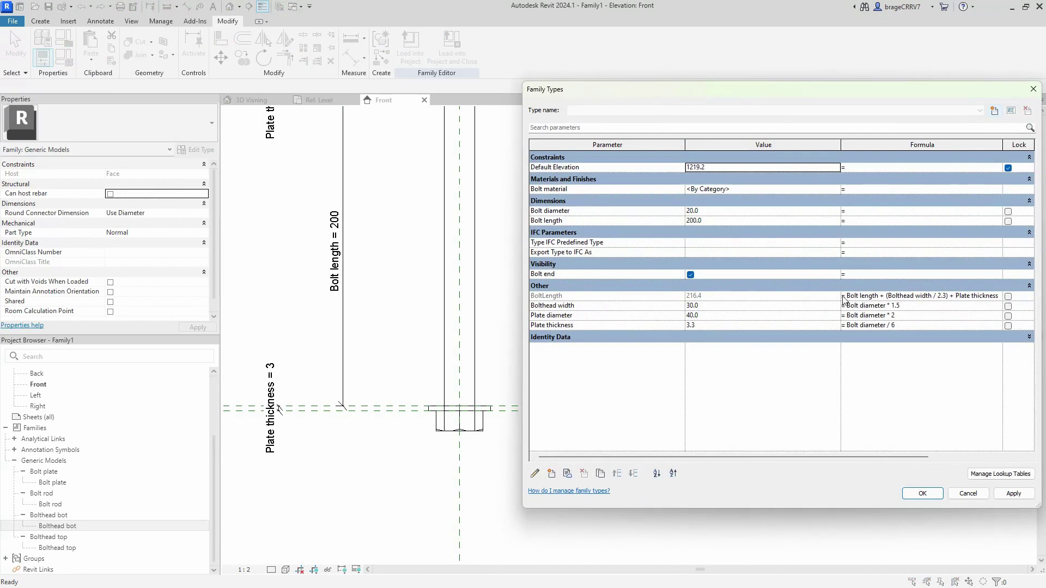
pyautogui.click(973, 296)
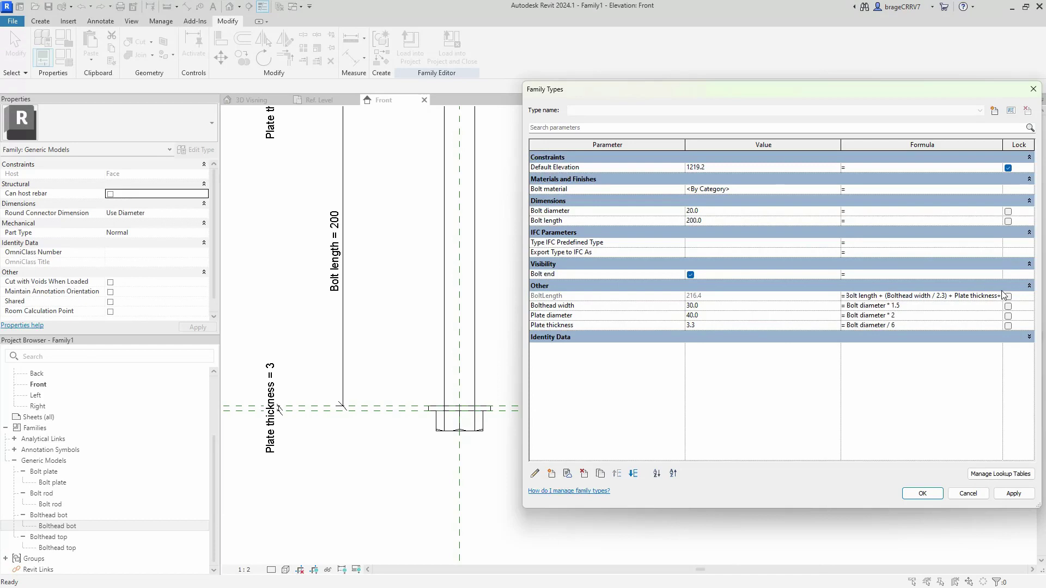
pyautogui.click(1013, 494)
pyautogui.click(923, 493)
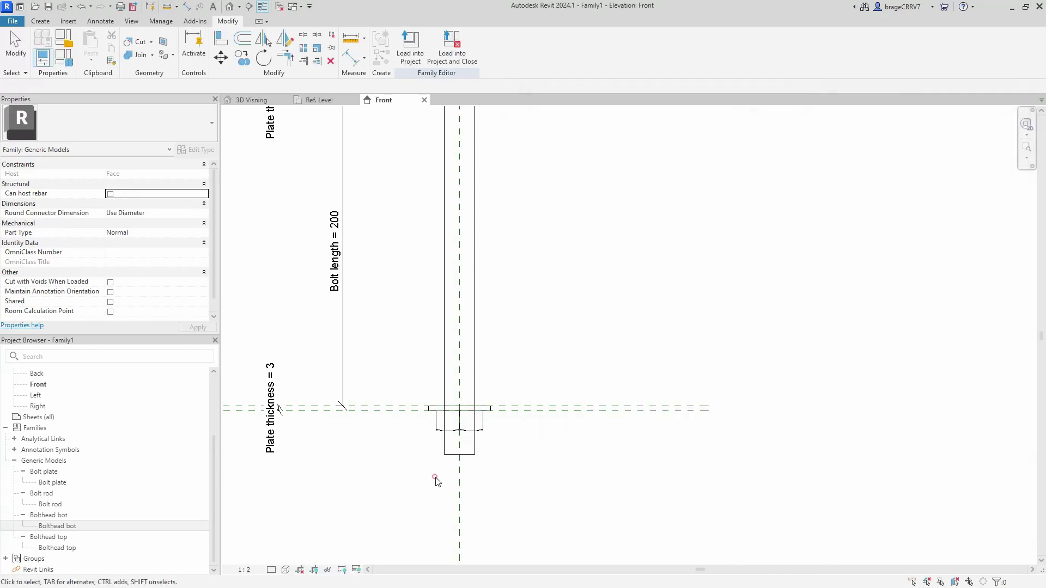
pyautogui.scroll(-1, 448, 455)
pyautogui.scroll(-1, 425, 342)
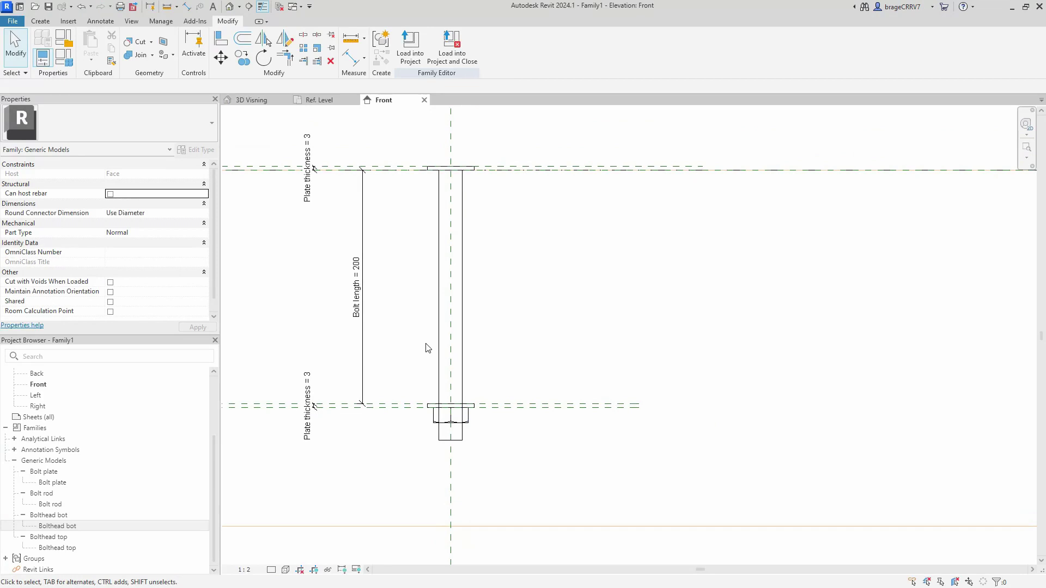
pyautogui.click(429, 424)
pyautogui.press('Escape')
pyautogui.click(432, 422)
pyautogui.click(404, 455)
pyautogui.scroll(1, 390, 180)
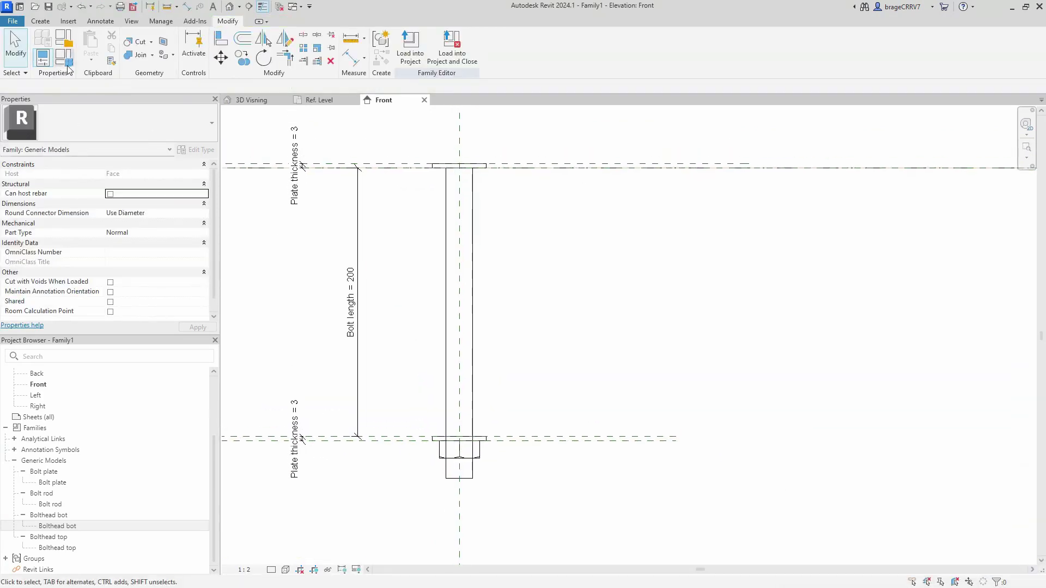
# - Place a Bolthead top nut in the Ref. Level plan and align it to both centre planes
pyautogui.click(353, 102)
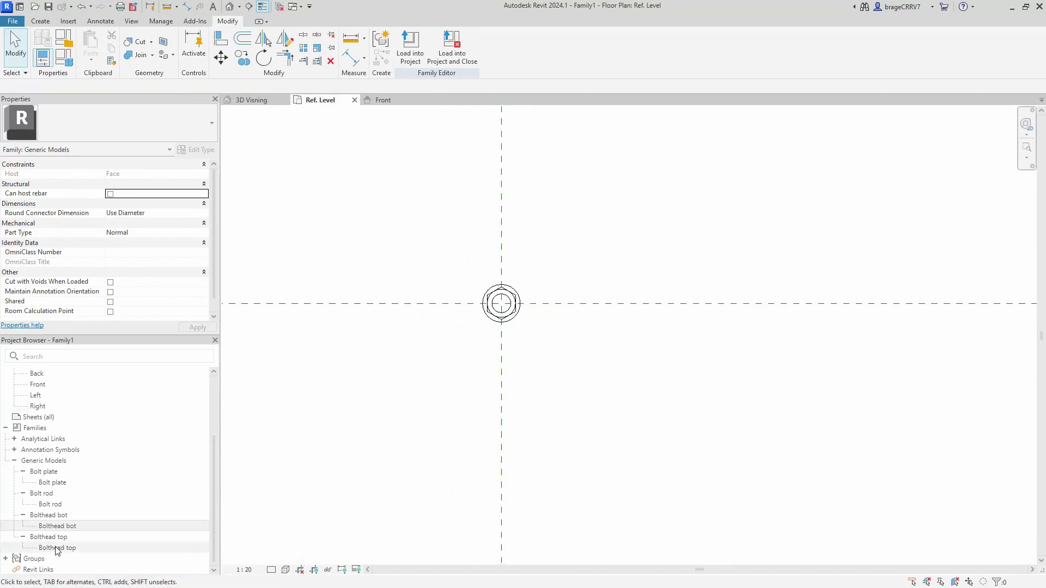
pyautogui.click(45, 548)
pyautogui.click(435, 388)
pyautogui.press('Escape')
pyautogui.press('a')
pyautogui.press('l')
pyautogui.click(502, 386)
pyautogui.click(435, 388)
pyautogui.click(452, 302)
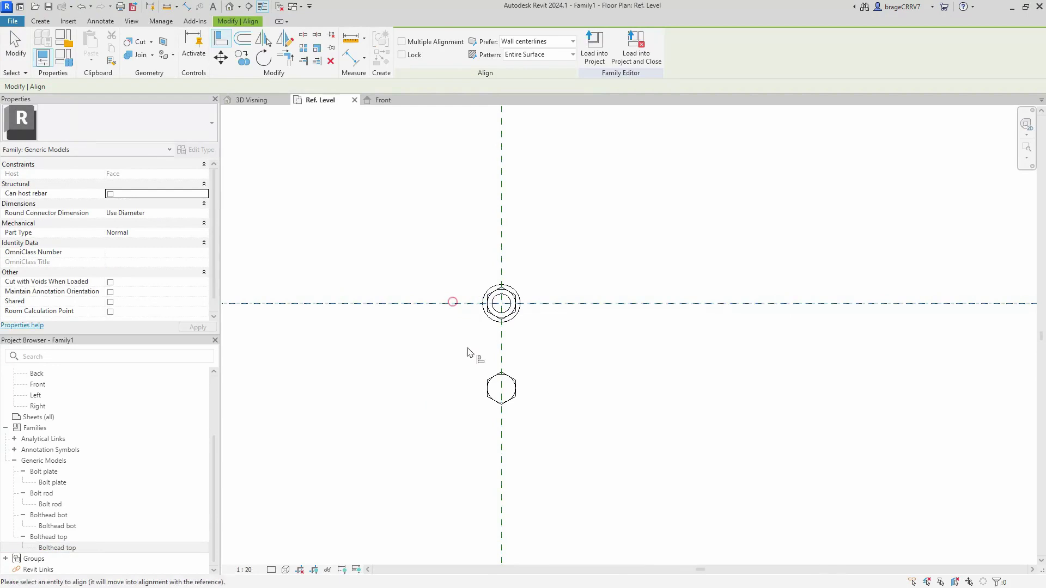
pyautogui.click(500, 388)
pyautogui.press('Escape')
# - In the Front elevation, move the top nut up and align it onto the top plate
pyautogui.scroll(-1, 450, 385)
pyautogui.scroll(-1, 450, 390)
pyautogui.click(383, 100)
pyautogui.scroll(1, 522, 285)
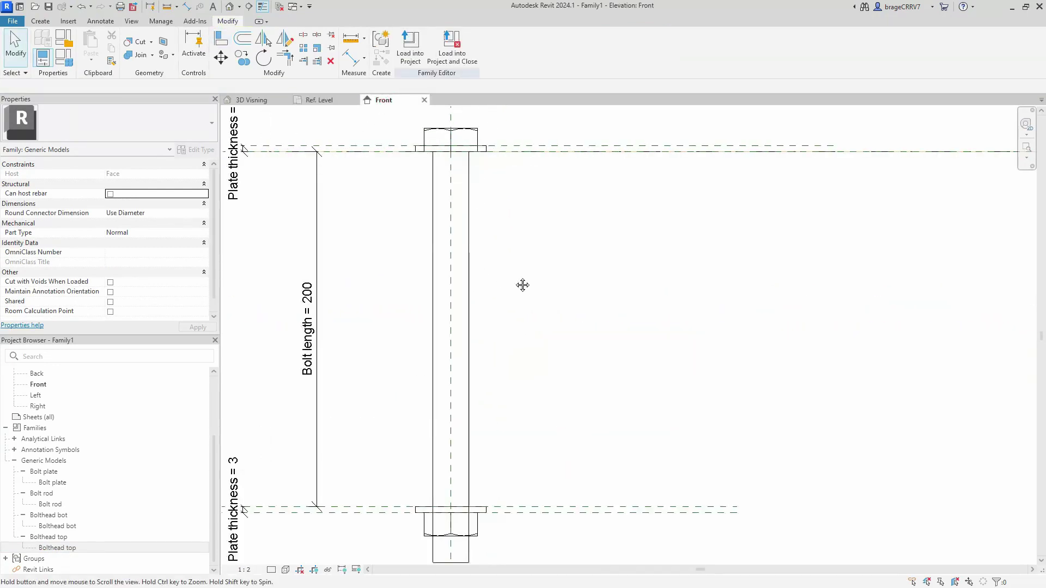
pyautogui.scroll(1, 479, 273)
pyautogui.click(460, 263)
pyautogui.moveTo(460, 263); pyautogui.dragTo(433, 189)
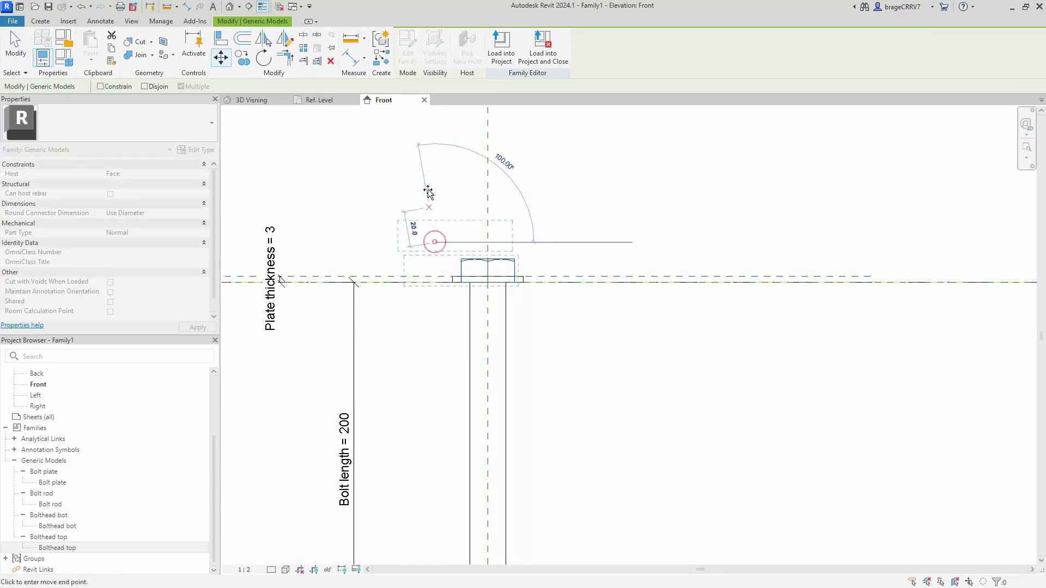
pyautogui.press('a')
pyautogui.press('l')
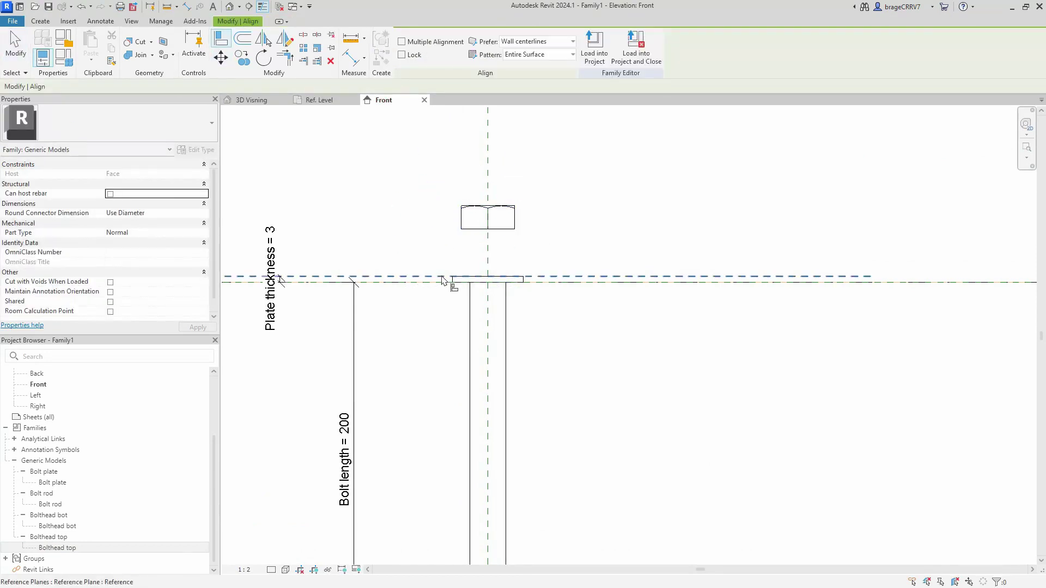
pyautogui.click(469, 229)
pyautogui.press('Escape')
pyautogui.scroll(-3, 527, 355)
pyautogui.scroll(-1, 527, 354)
pyautogui.scroll(-1, 532, 357)
pyautogui.moveTo(533, 357)
pyautogui.mouseDown(button='middle')
pyautogui.moveTo(530, 373)
pyautogui.moveTo(526, 352)
pyautogui.mouseUp(button='middle')
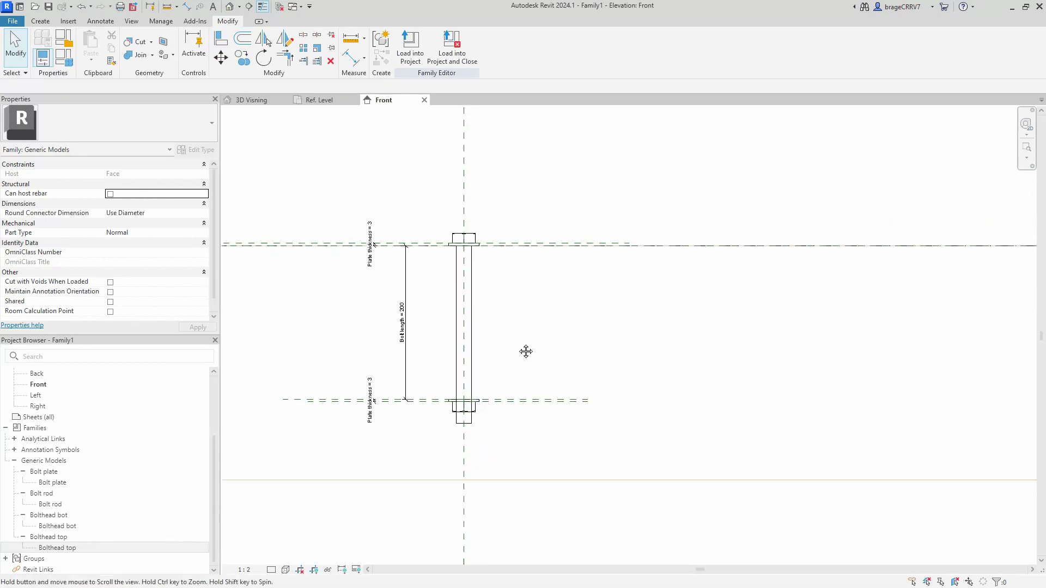
# - Open the default 3D view and orbit to inspect the complete bolt assembly
pyautogui.click(230, 7)
pyautogui.scroll(5, 593, 409)
pyautogui.scroll(2, 527, 393)
pyautogui.moveTo(527, 393)
pyautogui.keyDown('shift'); pyautogui.mouseDown(button='middle')
pyautogui.moveTo(534, 313)
pyautogui.moveTo(545, 318)
pyautogui.mouseUp(button='middle'); pyautogui.keyUp('shift')
pyautogui.click(545, 316)
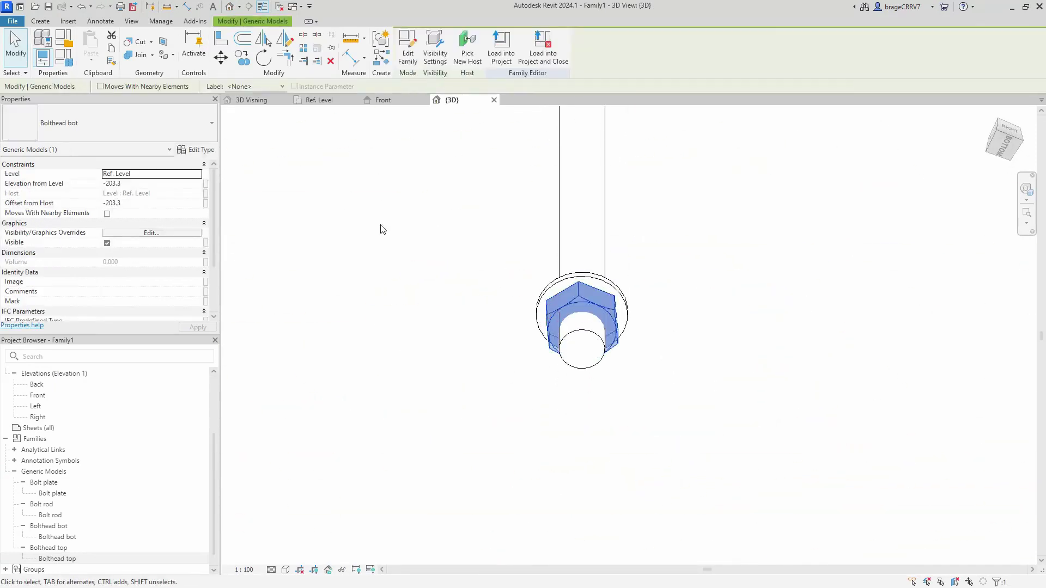
pyautogui.click(389, 256)
pyautogui.scroll(2, 549, 314)
pyautogui.scroll(-3, 430, 303)
# - Open the Bolthead bot family's Ref. Level plan and edit the hexagon extrusion's sketch
pyautogui.click(494, 301)
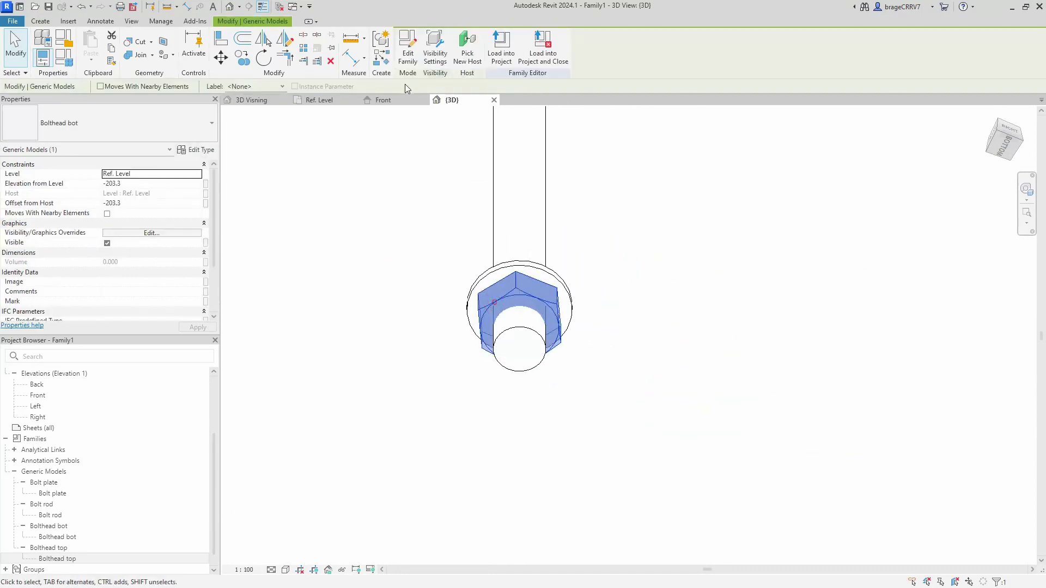
pyautogui.scroll(-5, 514, 422)
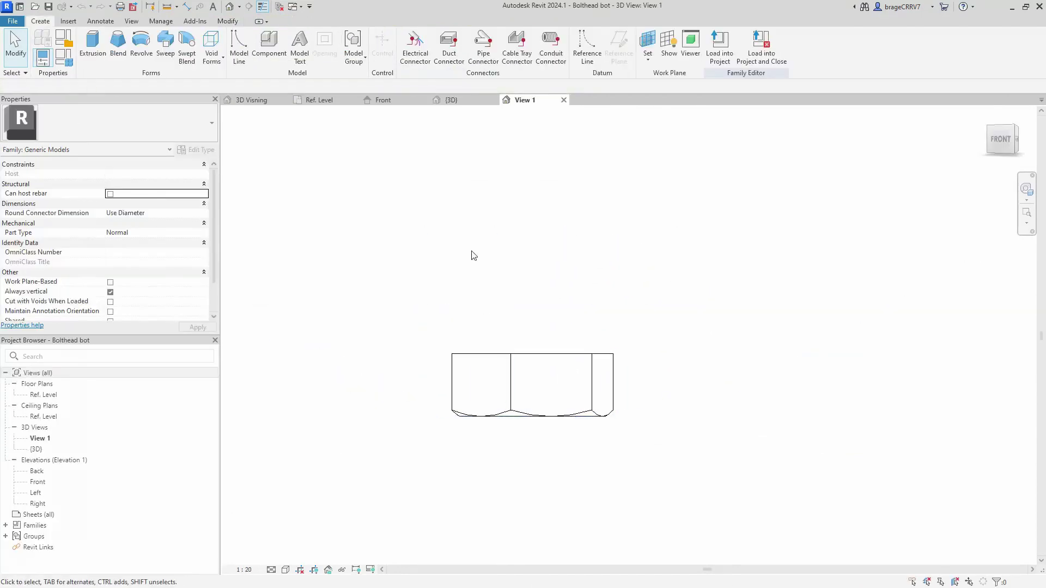
pyautogui.doubleClick(43, 394)
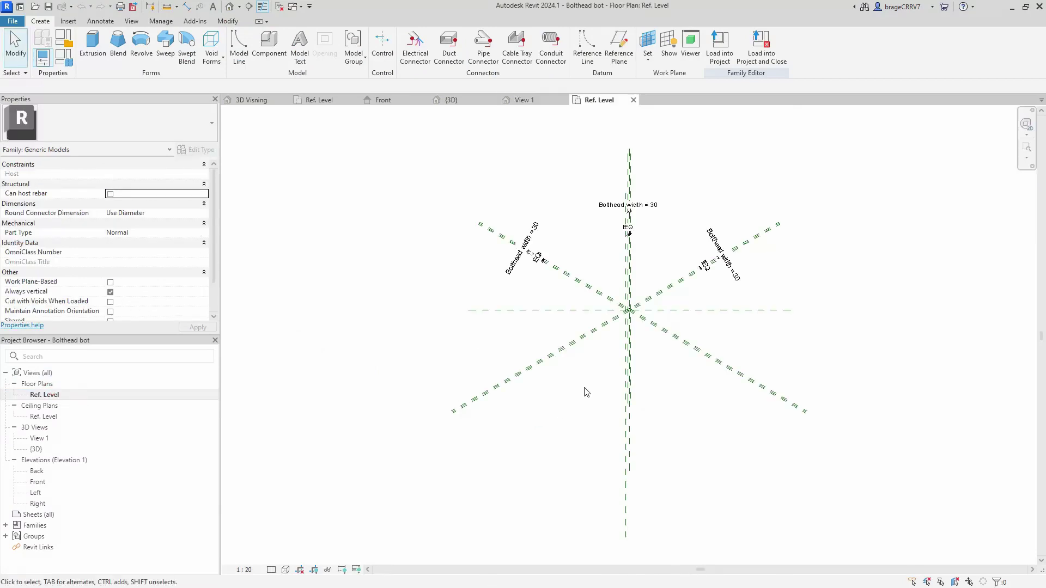
pyautogui.scroll(5, 632, 313)
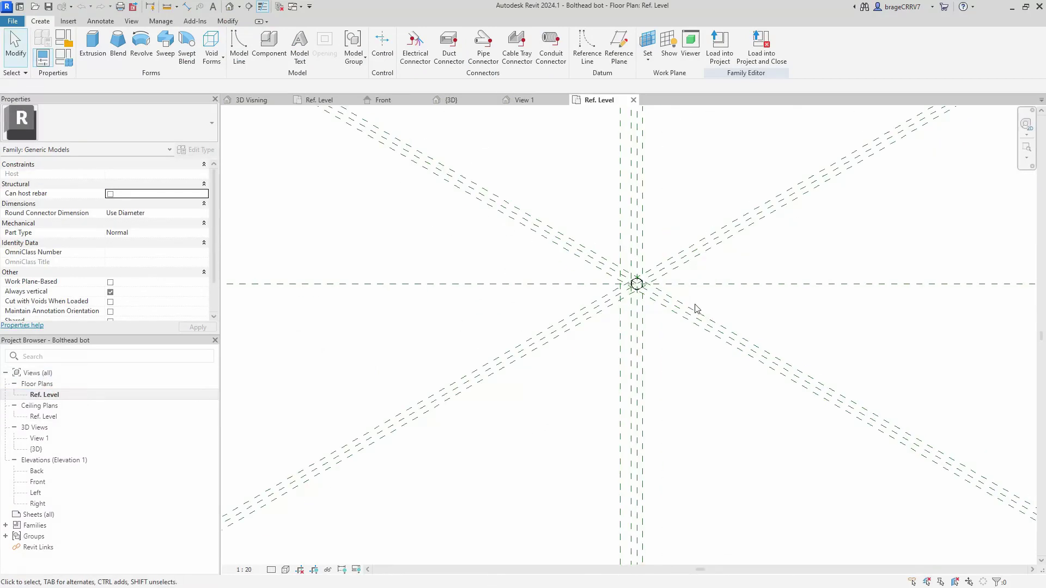
pyautogui.scroll(5, 669, 304)
pyautogui.scroll(-2, 599, 326)
pyautogui.scroll(-1, 485, 305)
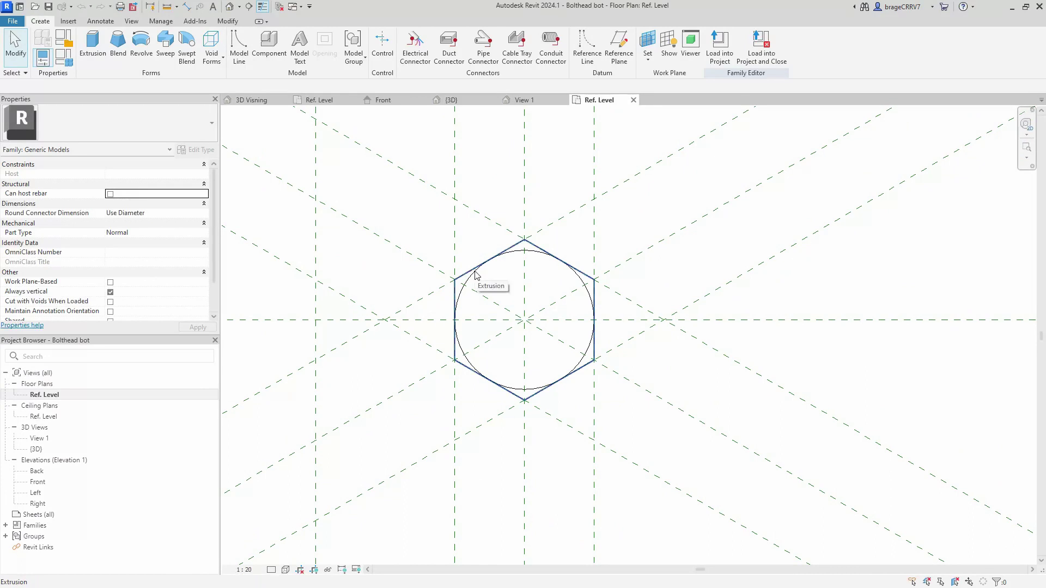
pyautogui.click(477, 275)
pyautogui.click(475, 271)
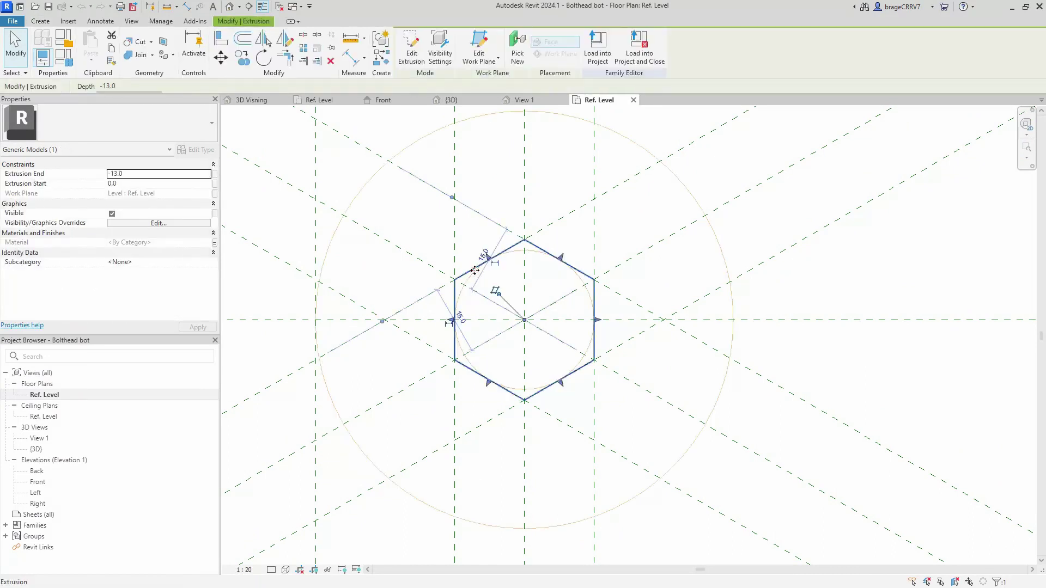
pyautogui.click(411, 54)
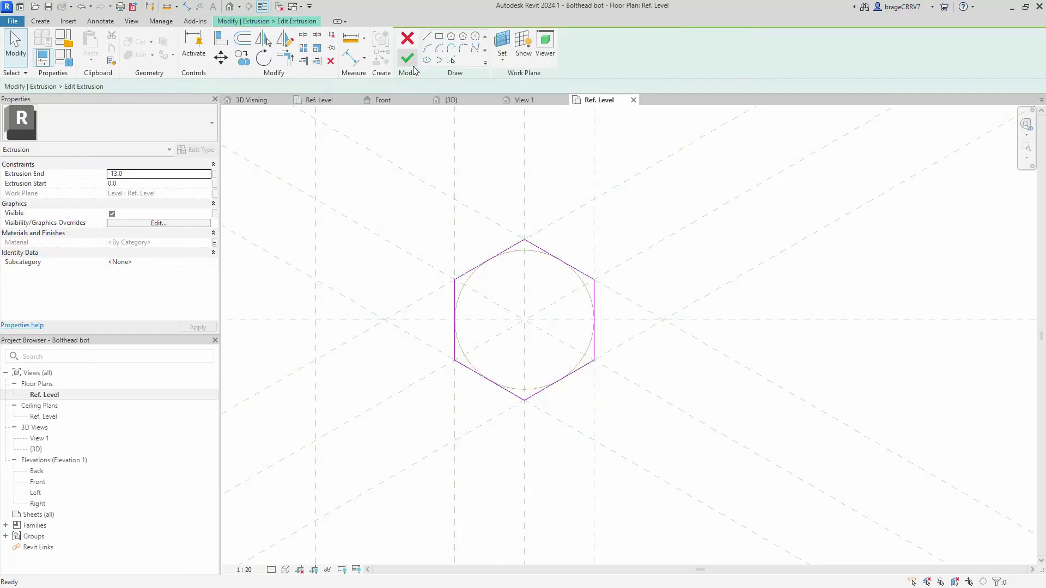
# - Draw a circle centred on the reference-plane intersection inside the hexagon
pyautogui.click(42, 21)
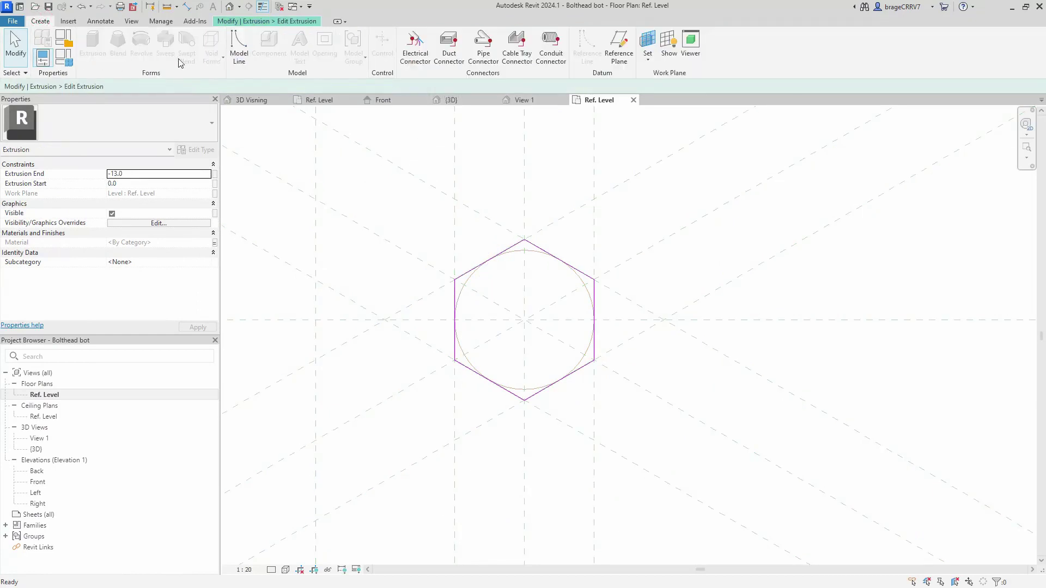
pyautogui.click(294, 21)
pyautogui.click(474, 37)
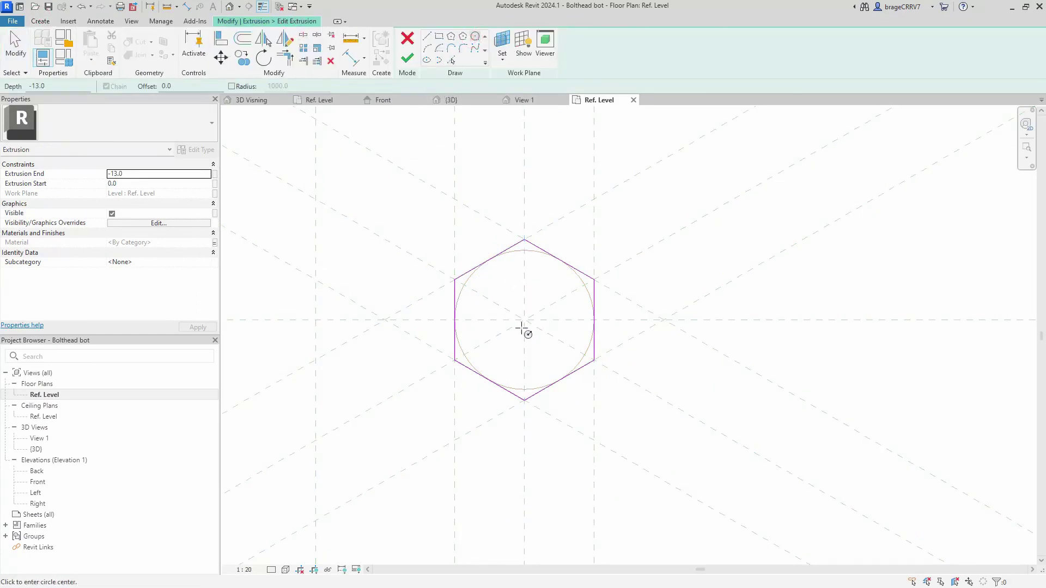
pyautogui.click(524, 320)
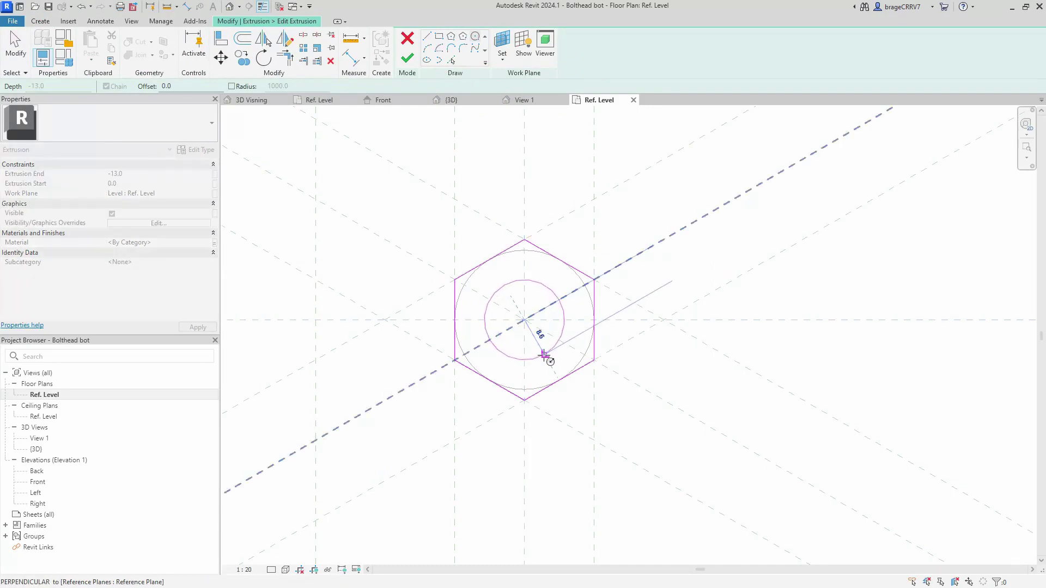
pyautogui.click(543, 357)
pyautogui.press('Escape')
pyautogui.press('Escape')
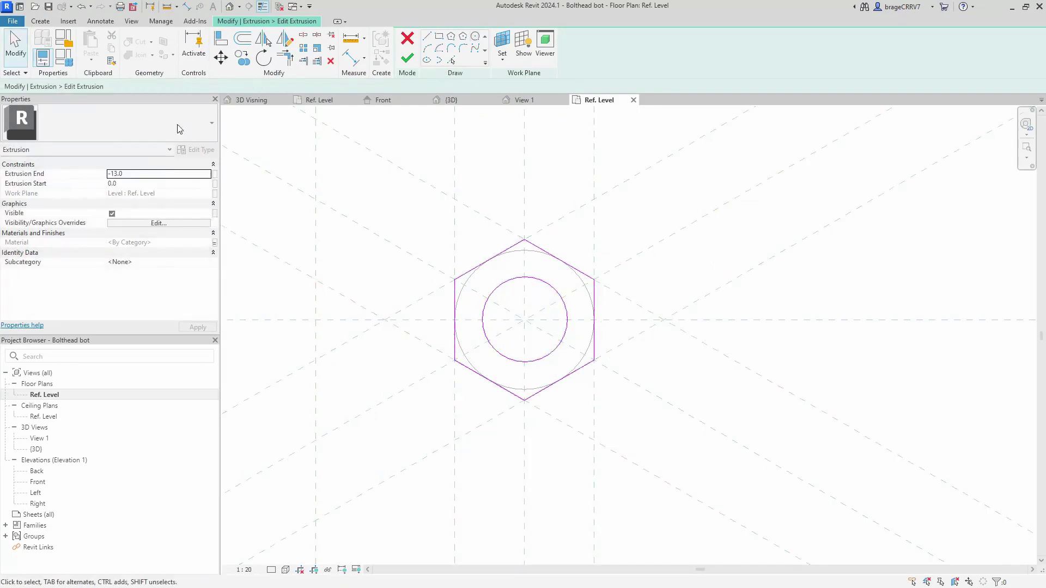
# - Add a diameter dimension to the inner circle and set the view scale to 1:5
pyautogui.click(101, 25)
pyautogui.click(111, 46)
pyautogui.click(505, 297)
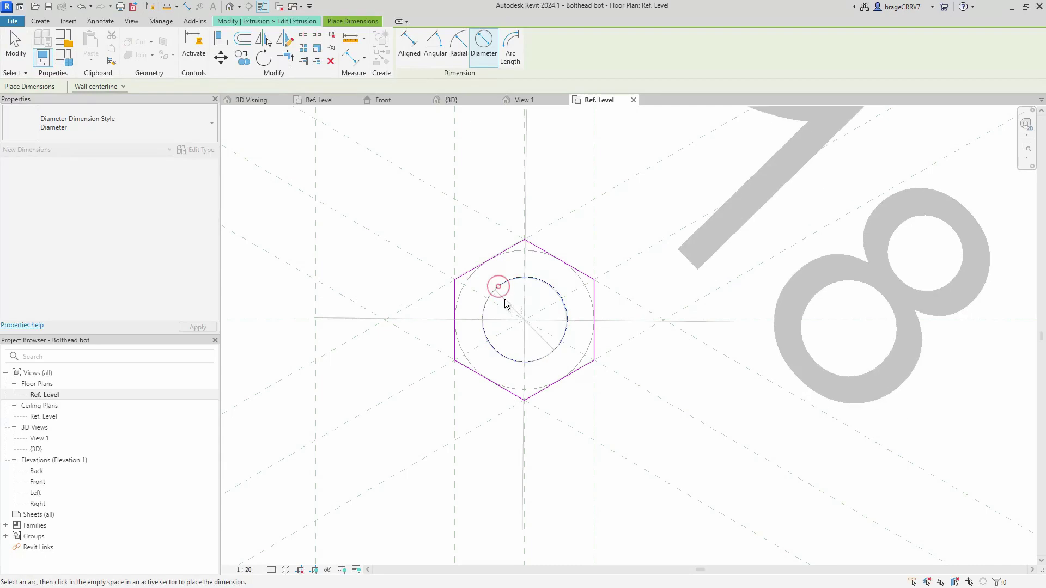
pyautogui.click(505, 303)
pyautogui.scroll(-2, 505, 304)
pyautogui.press('Escape')
pyautogui.press('Escape')
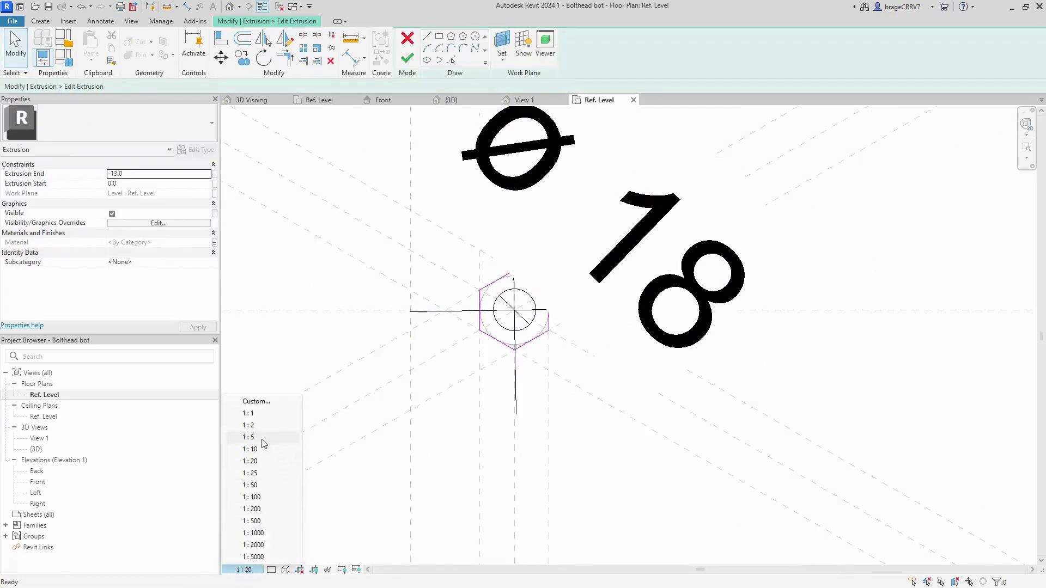
pyautogui.click(262, 439)
pyautogui.scroll(2, 505, 313)
# - Label the Ø18 dimension with a new 'Bolt diameter' type parameter under Other, then finish the extrusion
pyautogui.click(505, 314)
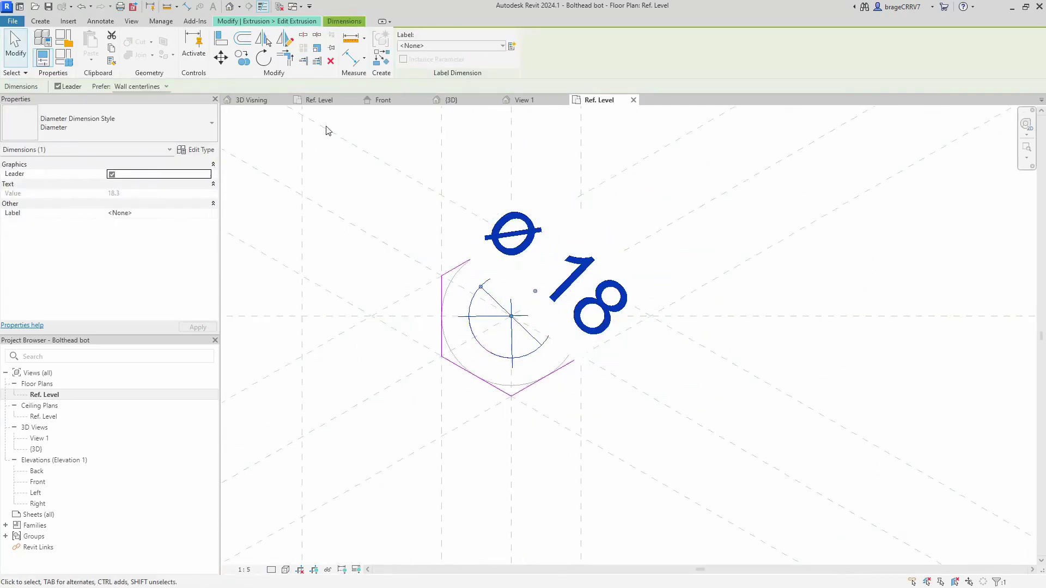
pyautogui.click(512, 46)
pyautogui.write('Bolt diameter')
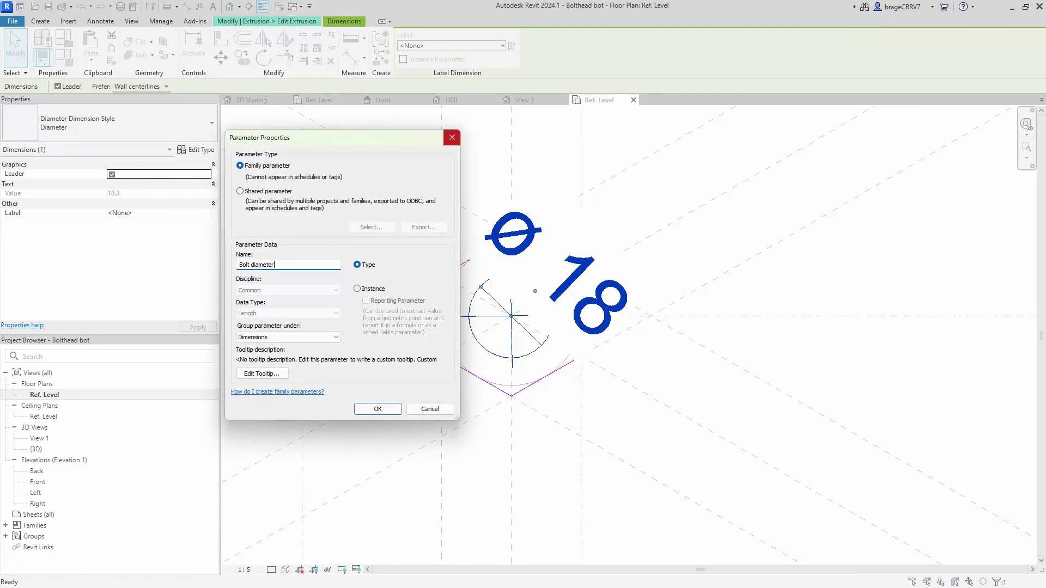
pyautogui.click(336, 338)
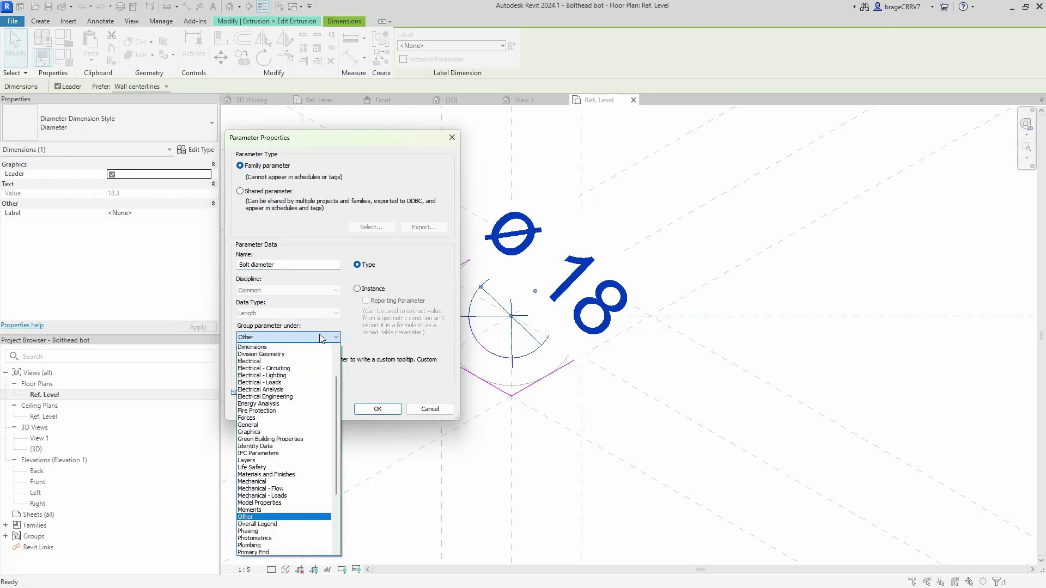
pyautogui.click(284, 516)
pyautogui.click(375, 409)
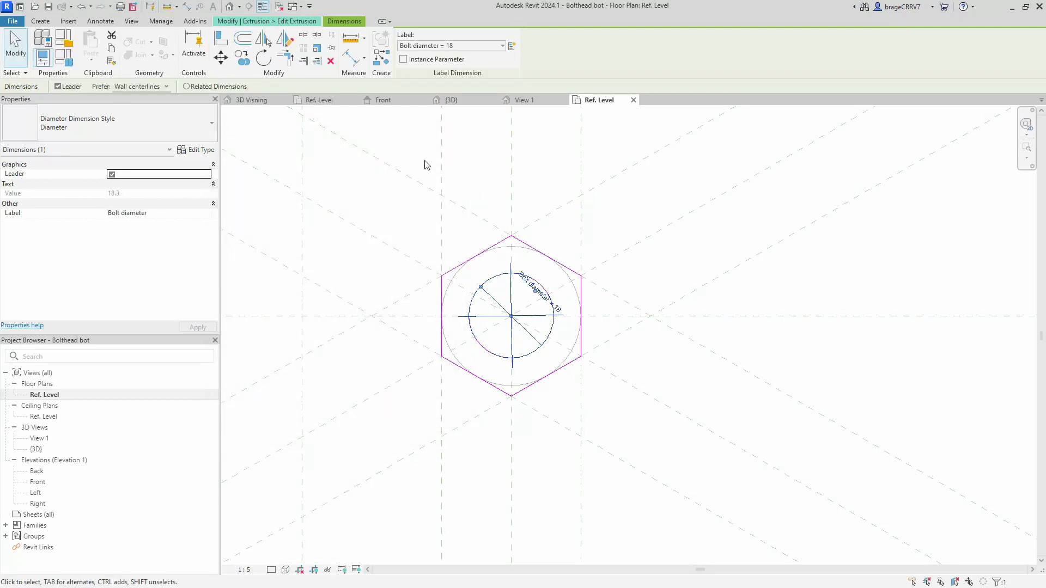
pyautogui.press('Escape')
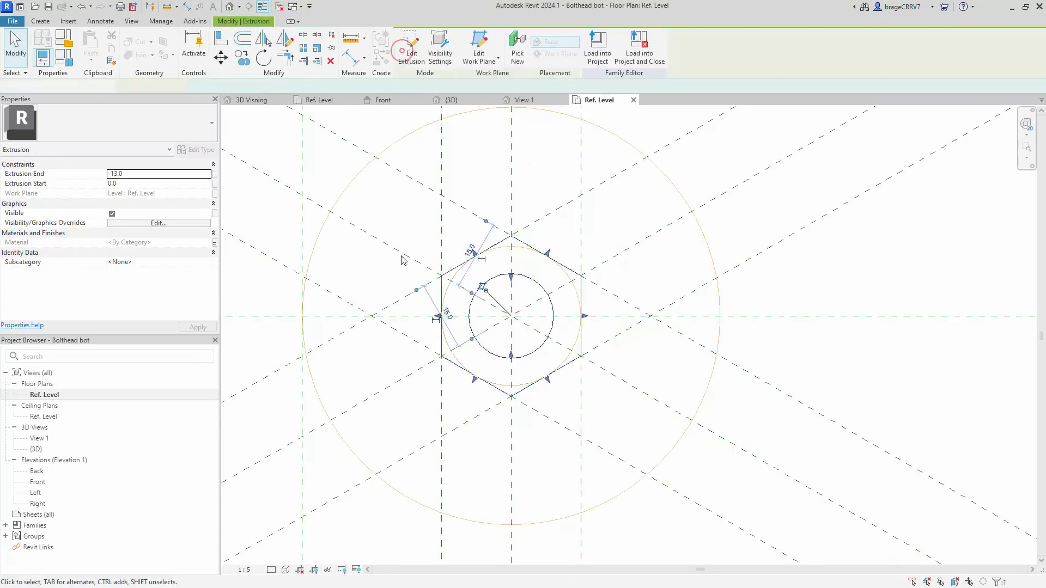
pyautogui.click(363, 278)
pyautogui.scroll(-2, 376, 286)
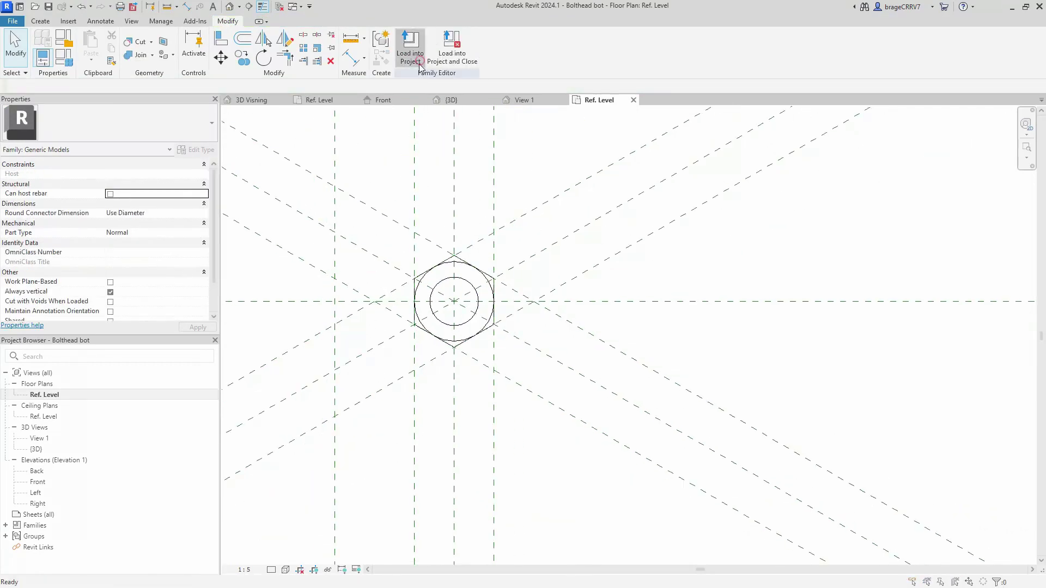
# - Load Bolthead bot into Family1, overwriting the existing version
pyautogui.click(409, 43)
pyautogui.click(483, 379)
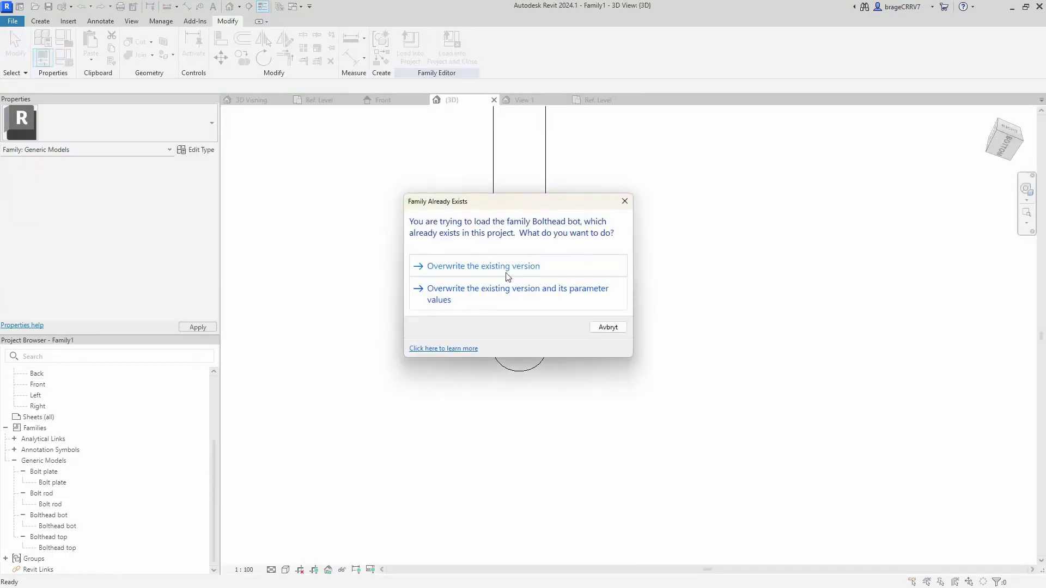
pyautogui.click(506, 269)
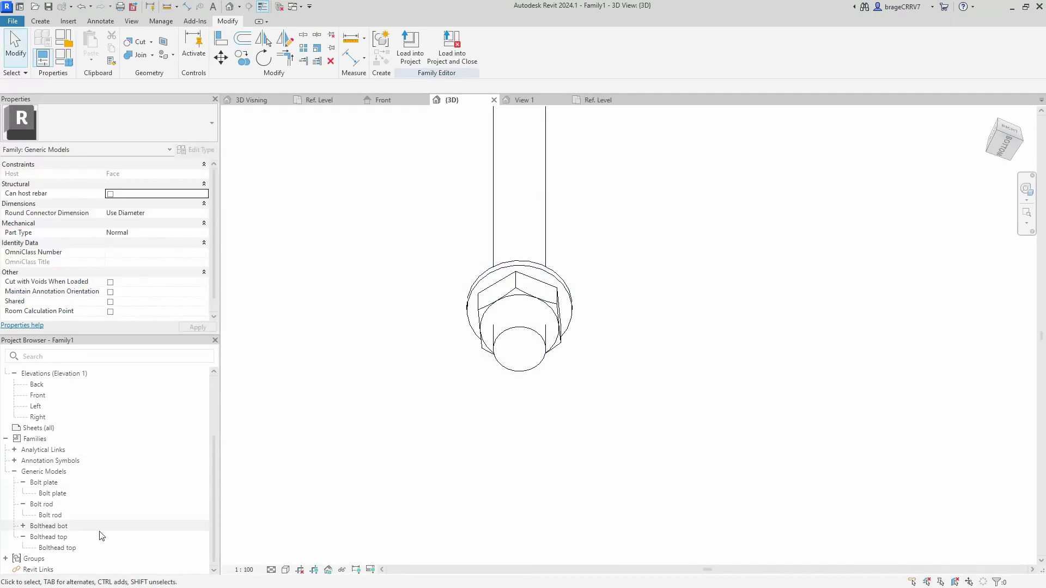
# - Switch the 3D view to Realistic style and orbit the bolt upright
pyautogui.click(284, 570)
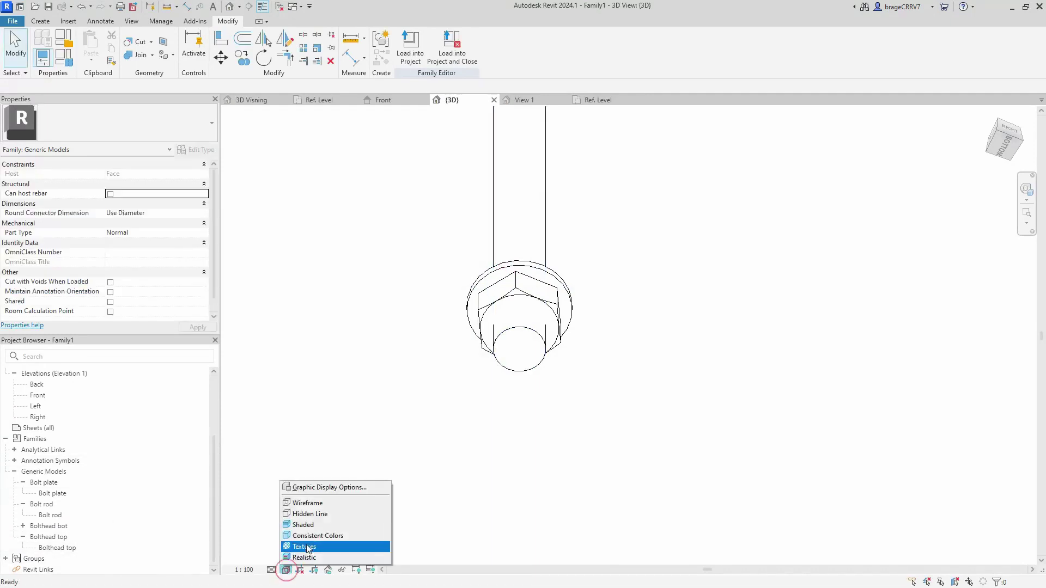
pyautogui.click(305, 536)
pyautogui.click(384, 411)
pyautogui.moveTo(380, 417)
pyautogui.keyDown('shift'); pyautogui.mouseDown(button='middle')
pyautogui.moveTo(397, 419)
pyautogui.moveTo(423, 478)
pyautogui.moveTo(407, 469)
pyautogui.mouseUp(button='middle'); pyautogui.keyUp('shift')
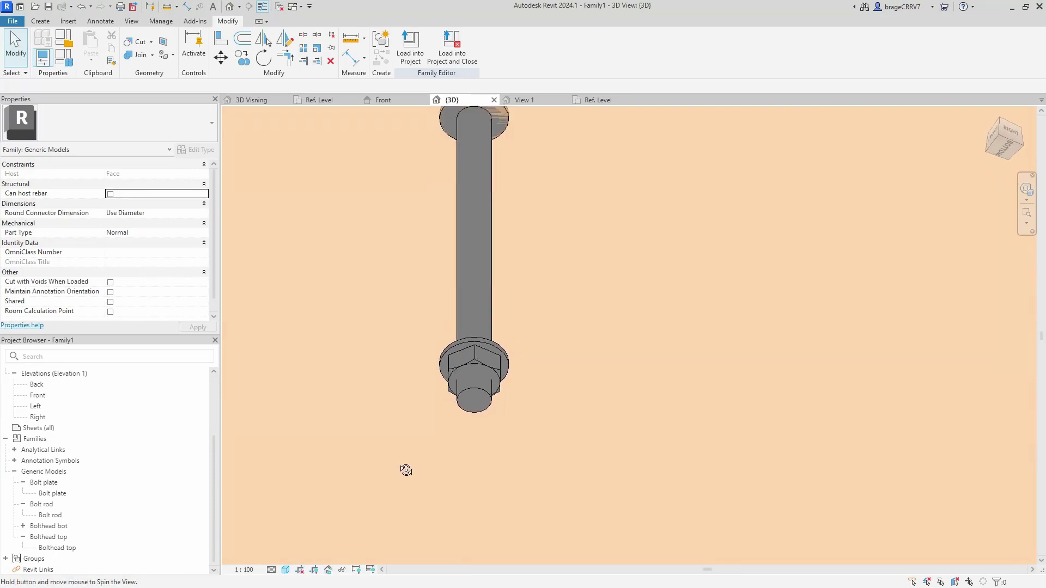
pyautogui.scroll(2, 410, 364)
pyautogui.scroll(2, 410, 364)
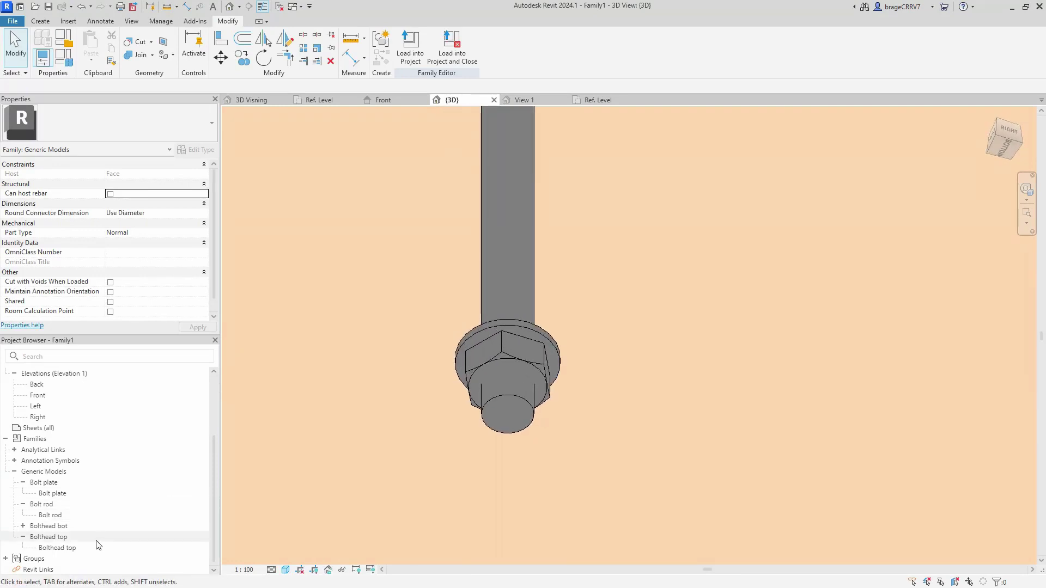
# - In Bolthead bot Type Properties, associate Bolt diameter with the host Bolt diameter parameter and apply
pyautogui.click(23, 526)
pyautogui.click(54, 536)
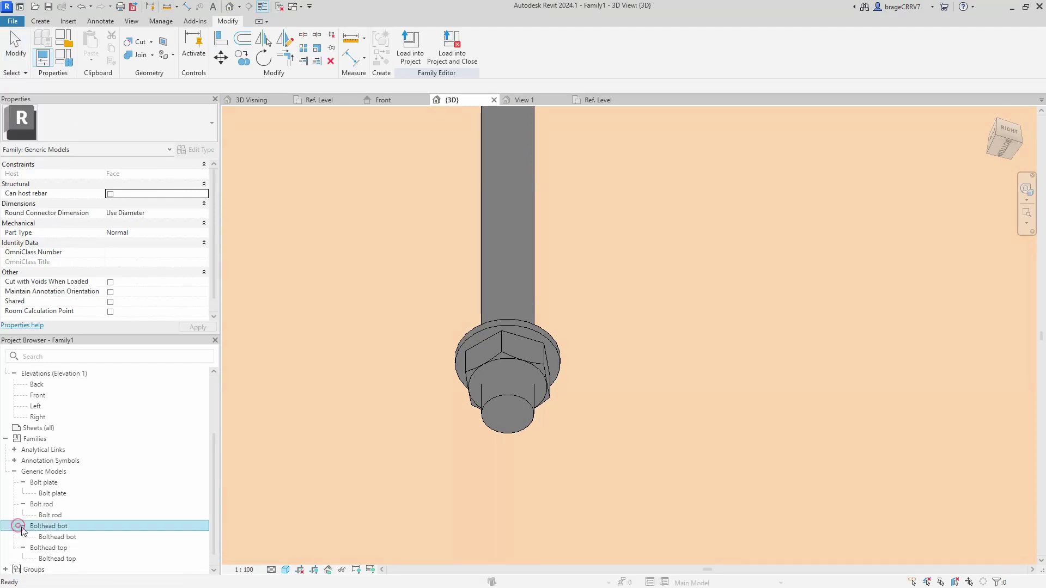
pyautogui.rightClick(55, 537)
pyautogui.click(128, 484)
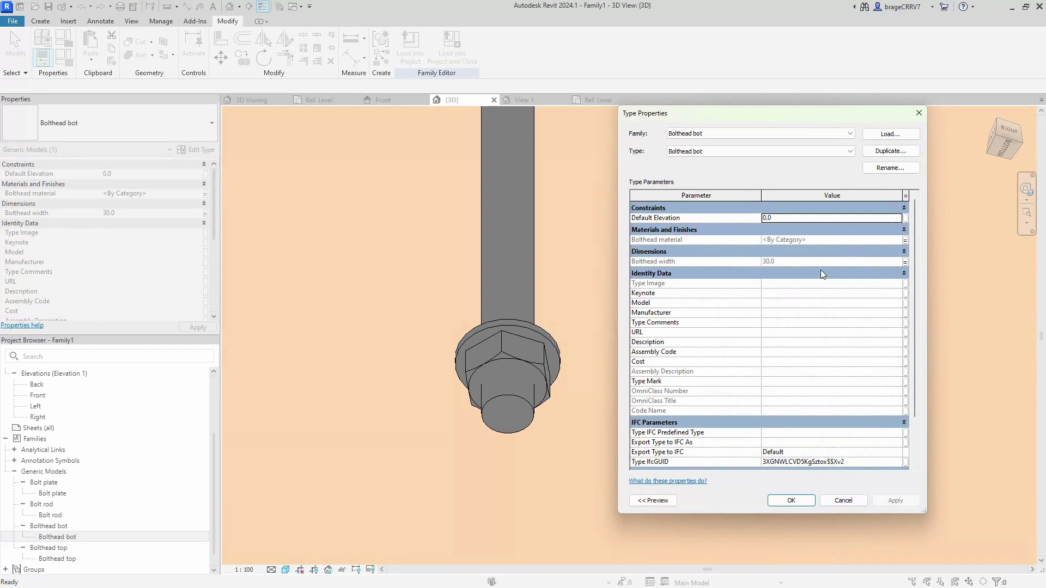
pyautogui.scroll(-2, 821, 270)
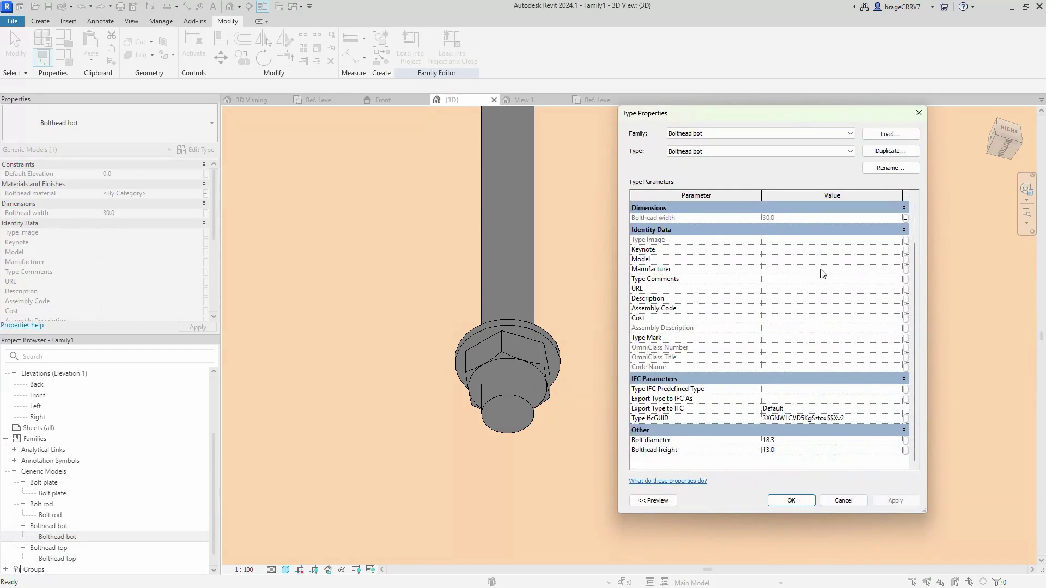
pyautogui.click(904, 440)
pyautogui.click(466, 255)
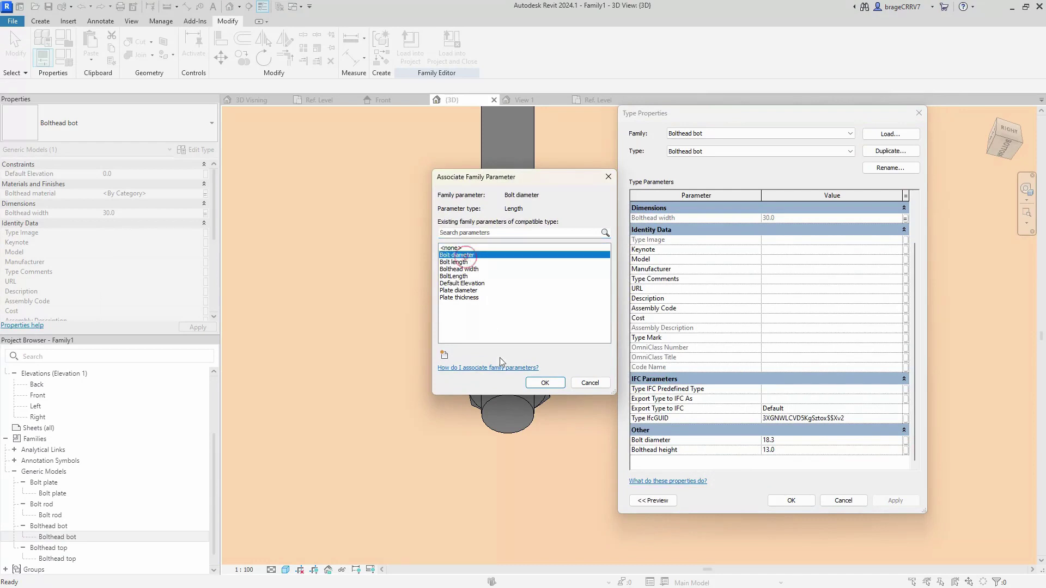
pyautogui.click(544, 384)
pyautogui.click(895, 500)
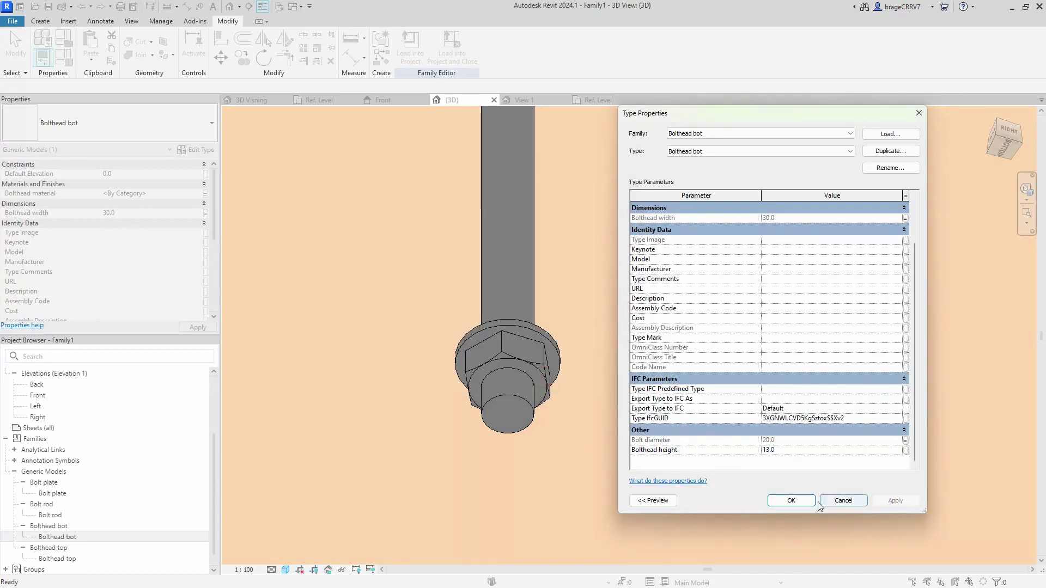
pyautogui.click(791, 501)
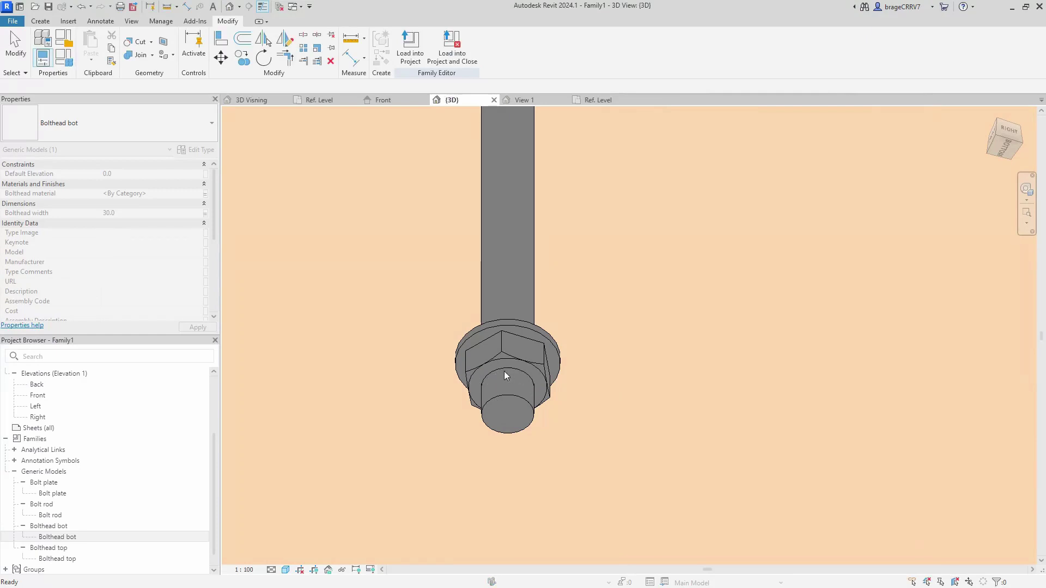
pyautogui.scroll(-3, 505, 371)
# - Orbit to the whole bolt and test a Bolt diameter of 24.0
pyautogui.scroll(-2, 487, 364)
pyautogui.click(570, 378)
pyautogui.moveTo(581, 309)
pyautogui.keyDown('shift'); pyautogui.mouseDown(button='middle')
pyautogui.moveTo(512, 455)
pyautogui.moveTo(616, 341)
pyautogui.moveTo(550, 313)
pyautogui.mouseUp(button='middle'); pyautogui.keyUp('shift')
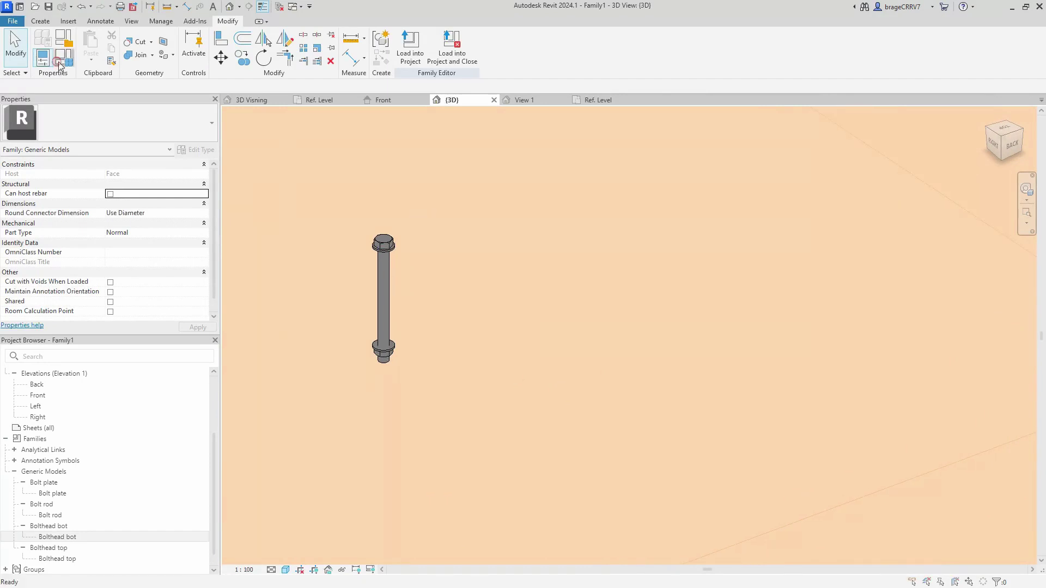
pyautogui.click(59, 64)
pyautogui.click(725, 212)
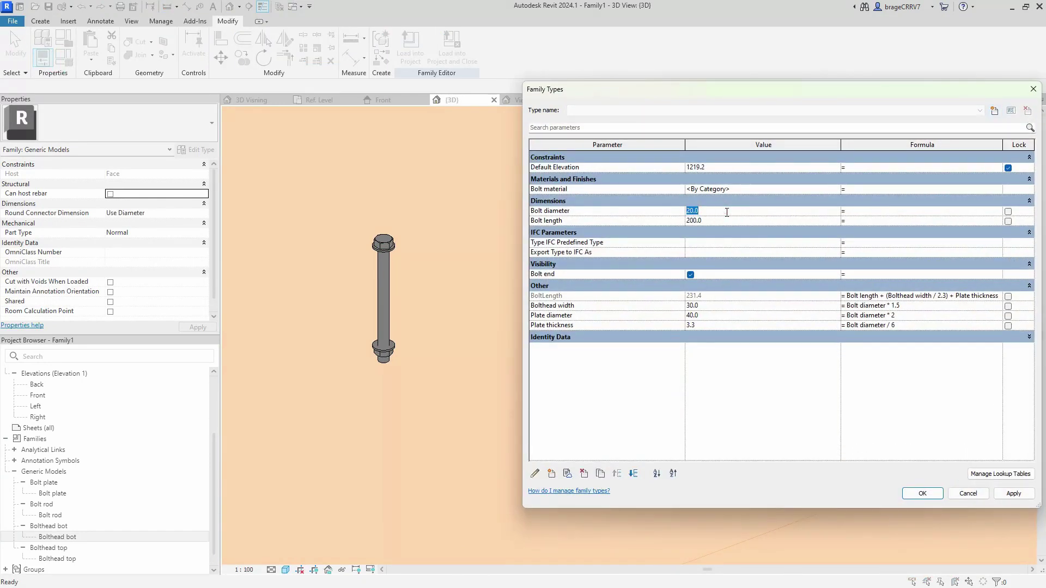
pyautogui.write('24')
pyautogui.click(1008, 495)
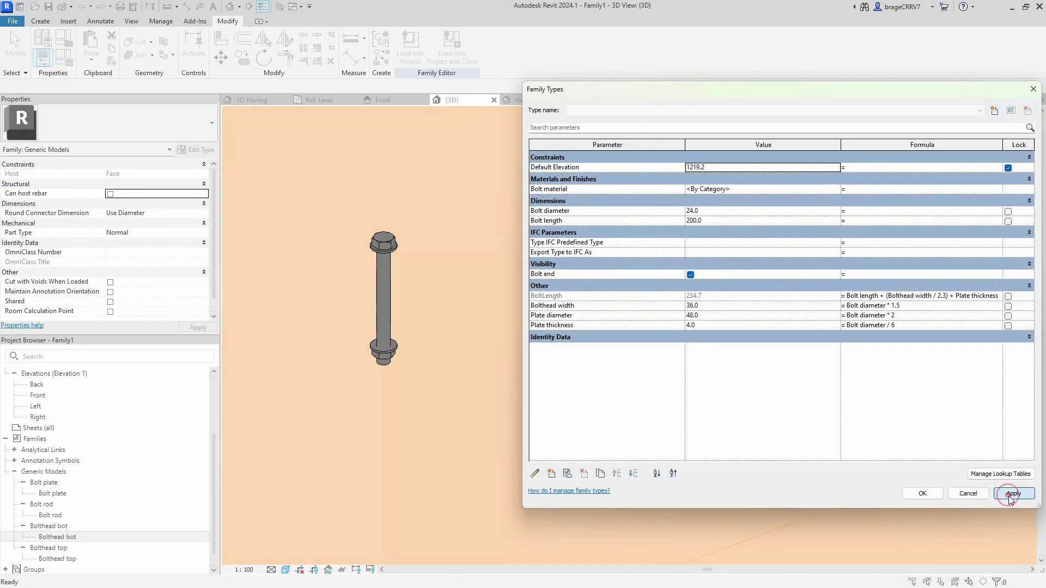
# - Return Bolt diameter to 12.0 and set Bolt length to 150.0
pyautogui.click(703, 211)
pyautogui.click(1010, 495)
pyautogui.click(713, 221)
pyautogui.write('150')
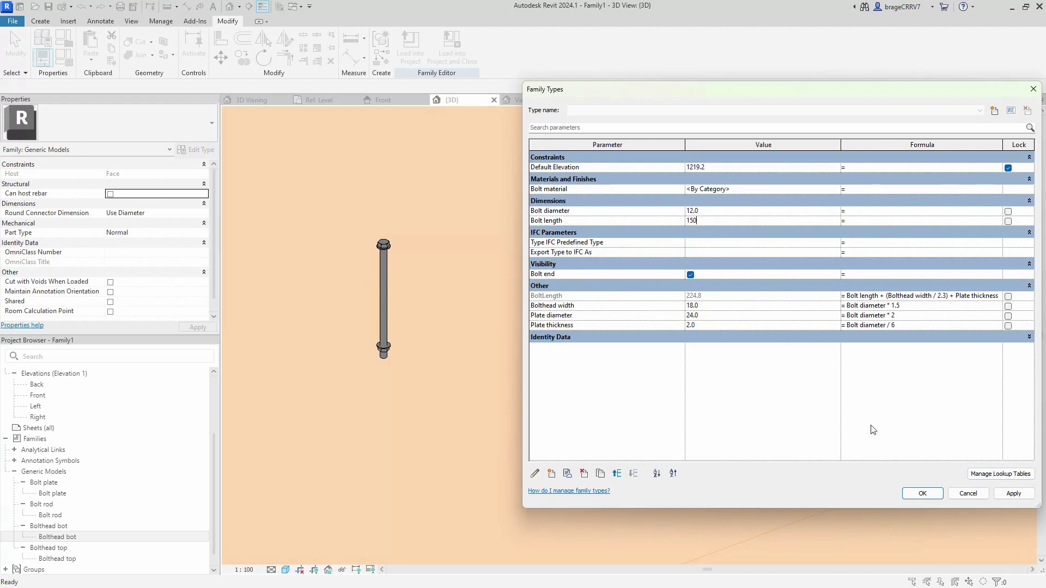
pyautogui.click(1013, 495)
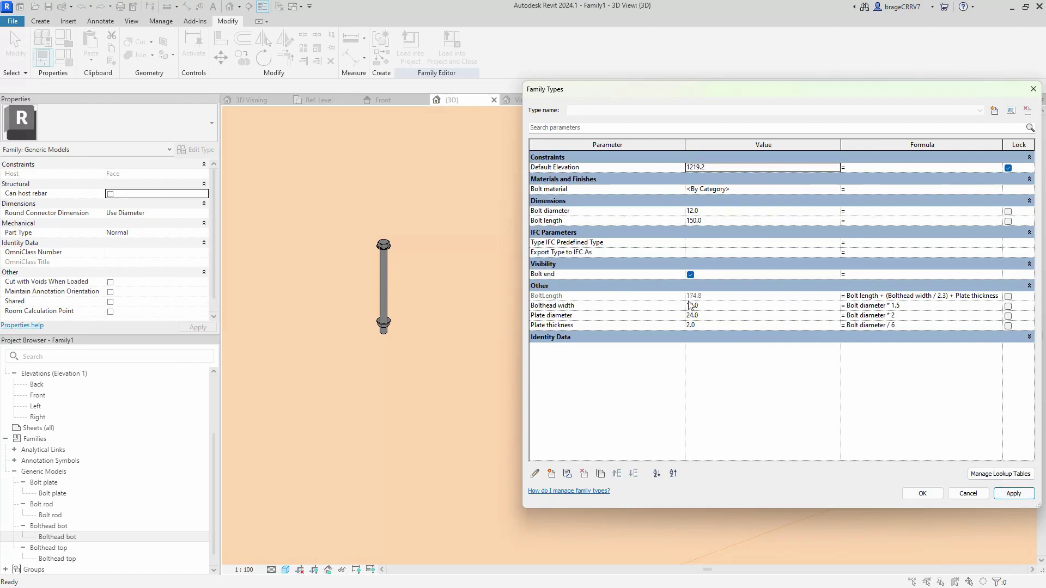
pyautogui.click(922, 493)
# - Tie the visibility of Bolthead bot and the Bolt plate washer to the Bolt end parameter
pyautogui.scroll(2, 397, 333)
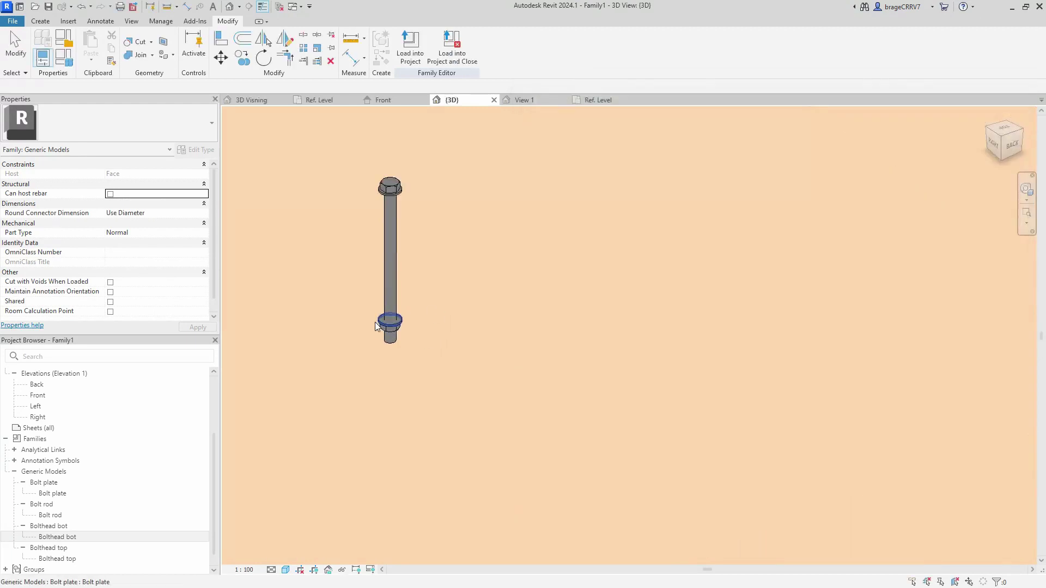
pyautogui.scroll(2, 398, 332)
pyautogui.click(397, 329)
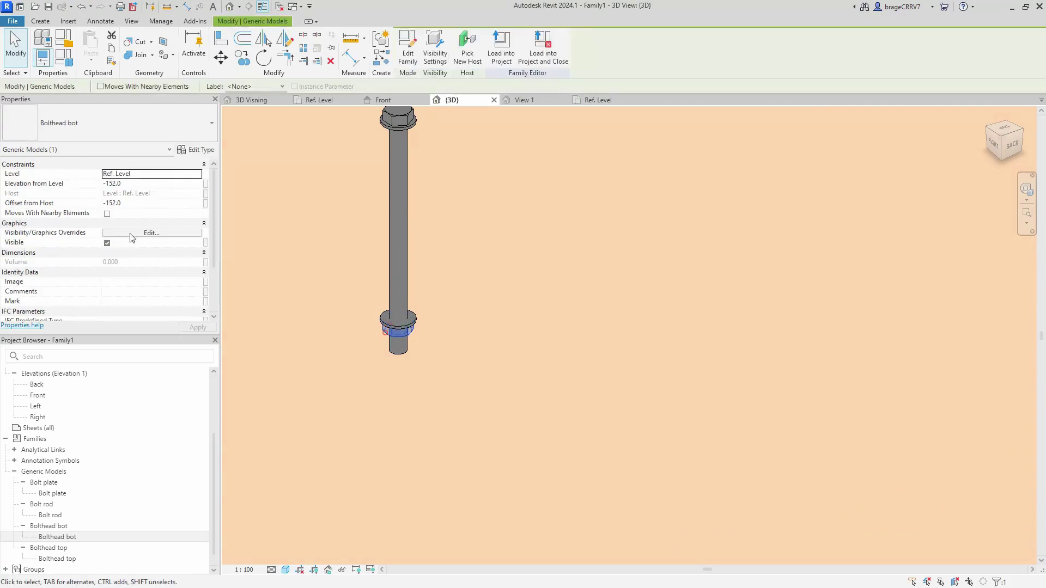
pyautogui.click(205, 243)
pyautogui.click(450, 255)
pyautogui.click(545, 383)
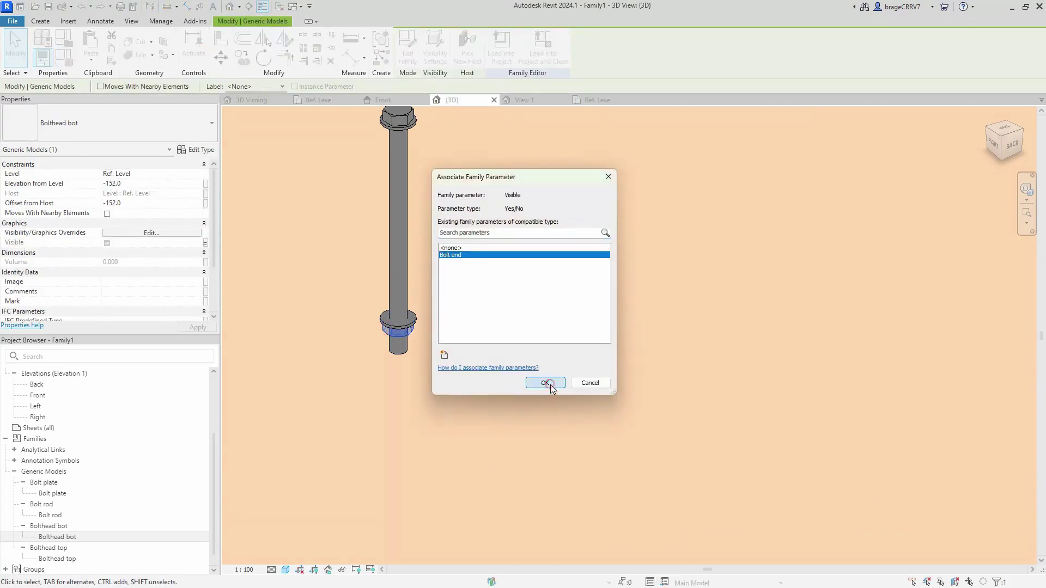
pyautogui.click(398, 321)
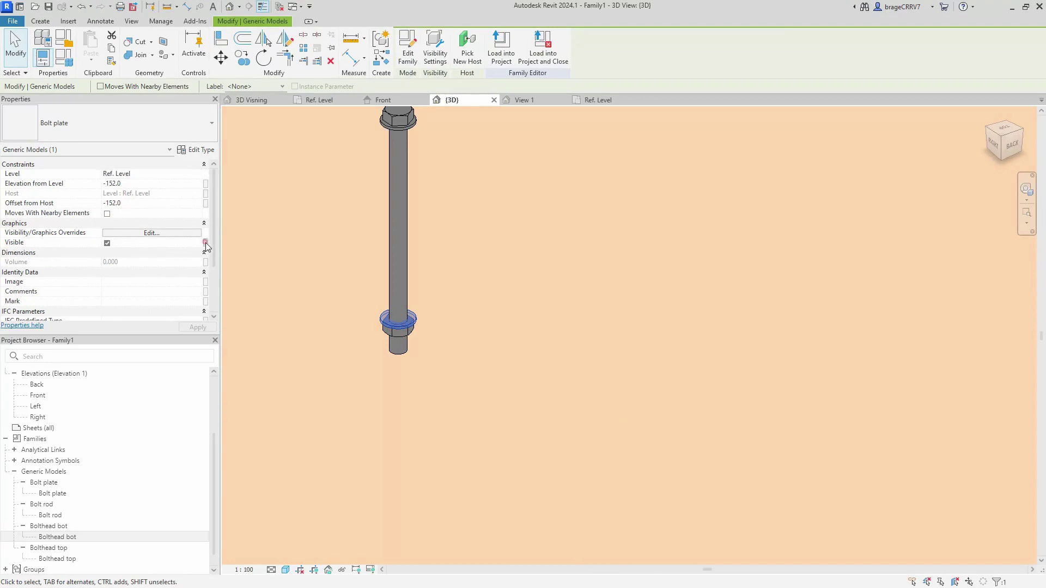
pyautogui.click(205, 242)
pyautogui.click(450, 255)
pyautogui.click(544, 383)
pyautogui.click(508, 405)
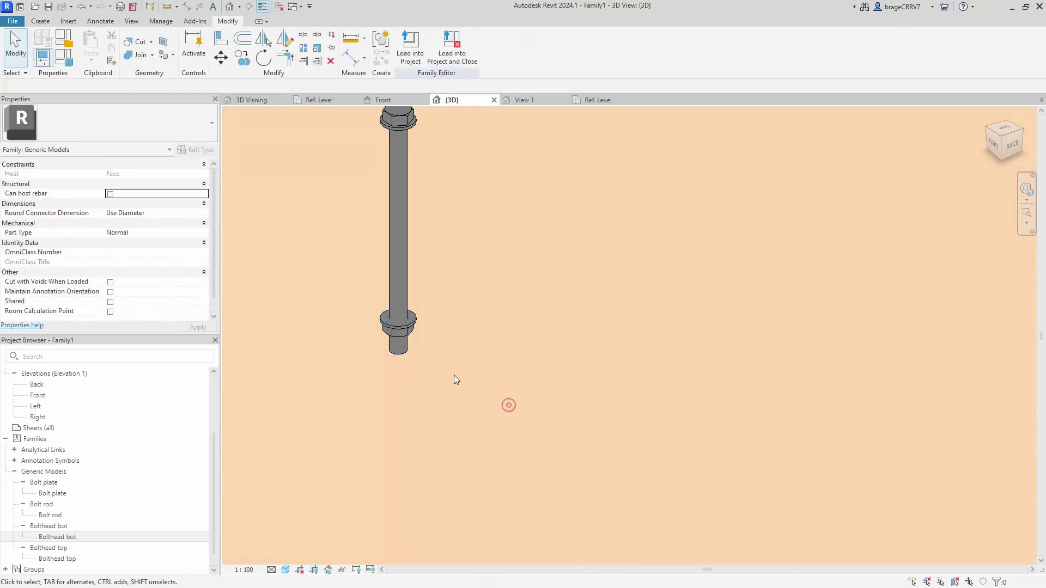
# - Turn on Preview Visibility in the 3D view
pyautogui.scroll(-4, 457, 384)
pyautogui.scroll(3, 469, 397)
pyautogui.click(374, 570)
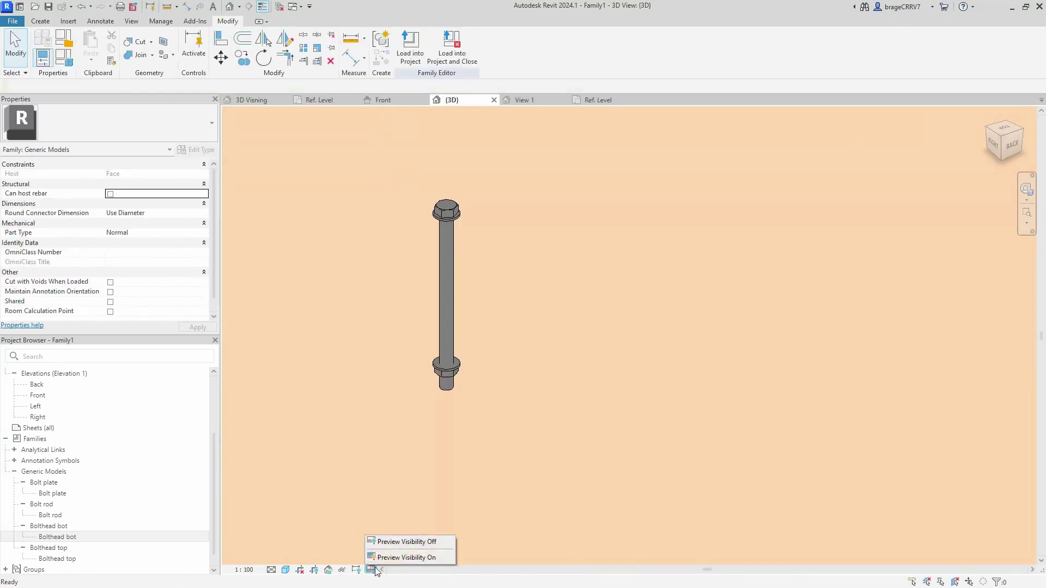
pyautogui.click(405, 557)
# - Flex Bolt end off and back on, then turn Preview Visibility off
pyautogui.click(78, 58)
pyautogui.click(689, 273)
pyautogui.click(1013, 493)
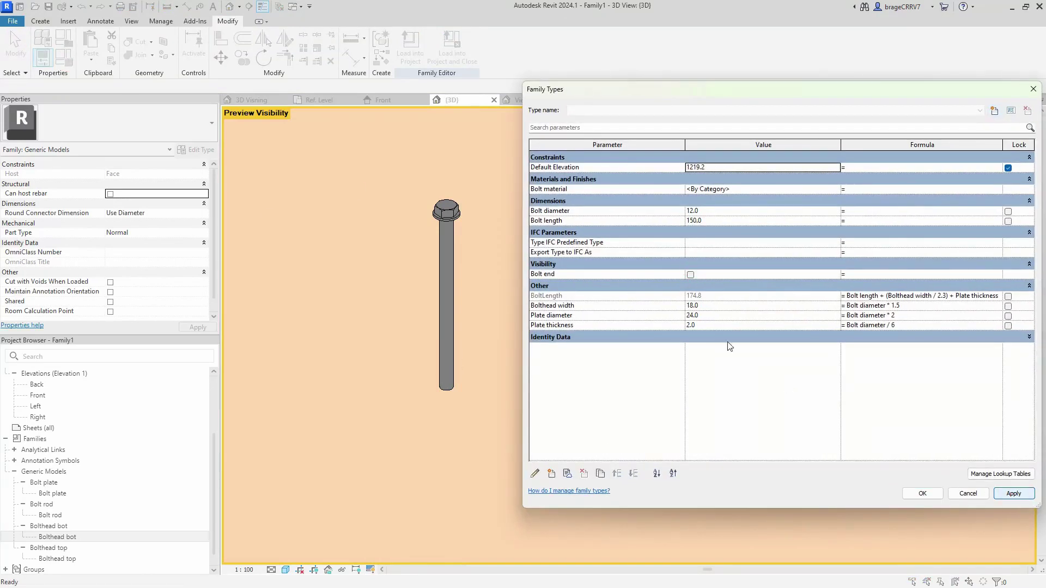
pyautogui.click(689, 275)
pyautogui.click(1013, 493)
pyautogui.click(922, 493)
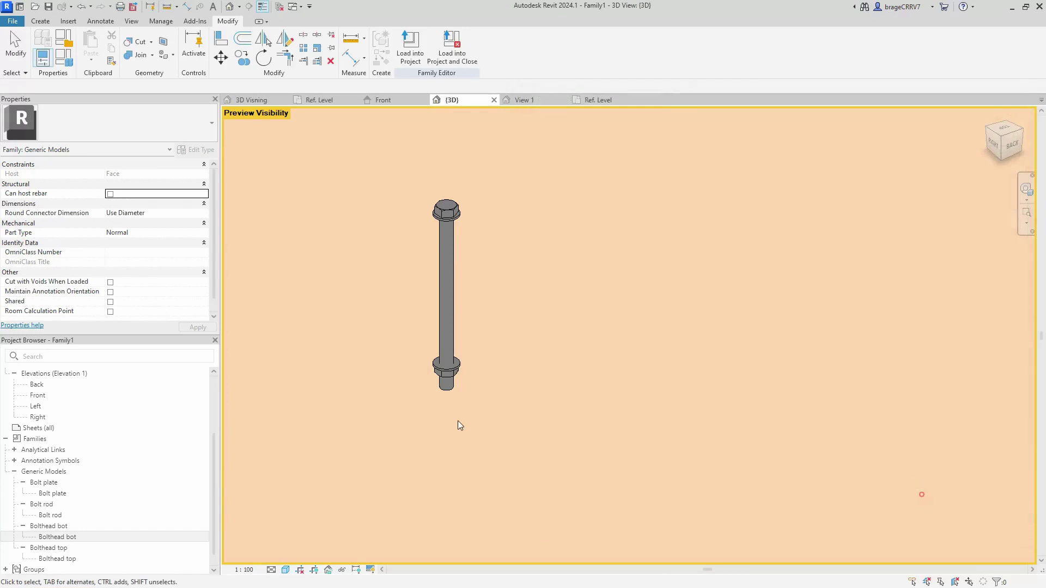
pyautogui.click(371, 569)
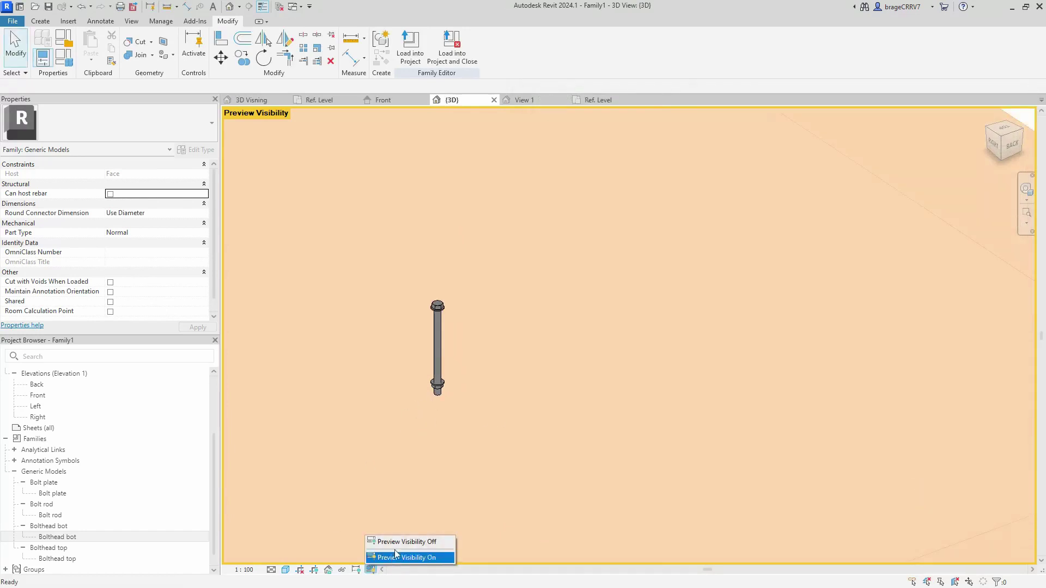
pyautogui.click(395, 552)
# - Delete every default material, including Analytical Panels, Glass, Default Wall and Poche
pyautogui.click(158, 21)
pyautogui.click(46, 44)
pyautogui.rightClick(340, 207)
pyautogui.click(388, 262)
pyautogui.rightClick(316, 199)
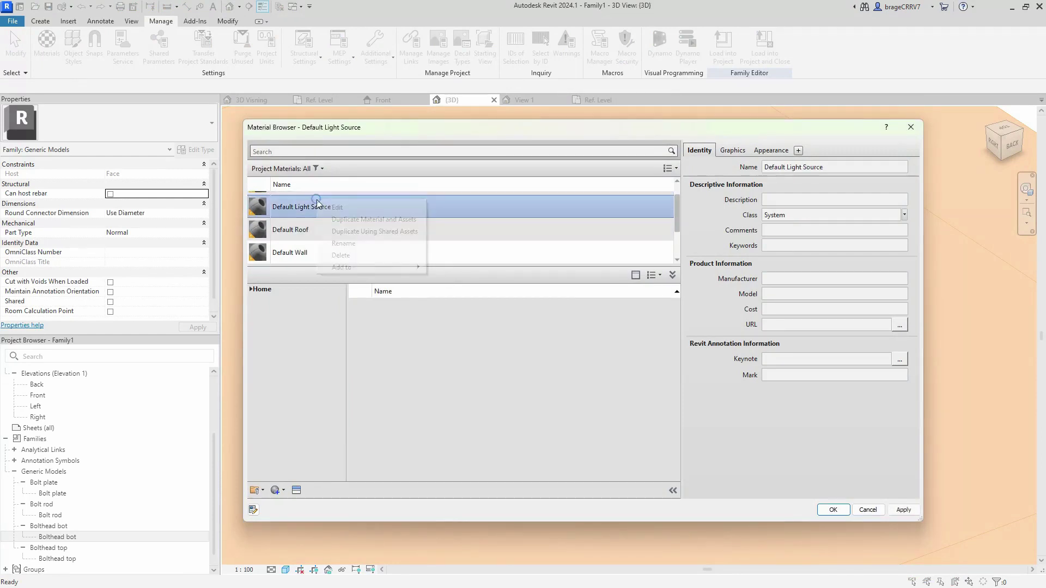
pyautogui.click(364, 255)
pyautogui.rightClick(320, 215)
pyautogui.click(352, 265)
pyautogui.rightClick(313, 230)
pyautogui.click(343, 279)
pyautogui.rightClick(309, 229)
pyautogui.click(341, 280)
pyautogui.rightClick(304, 228)
pyautogui.click(327, 282)
pyautogui.rightClick(305, 204)
pyautogui.click(330, 260)
pyautogui.click(904, 510)
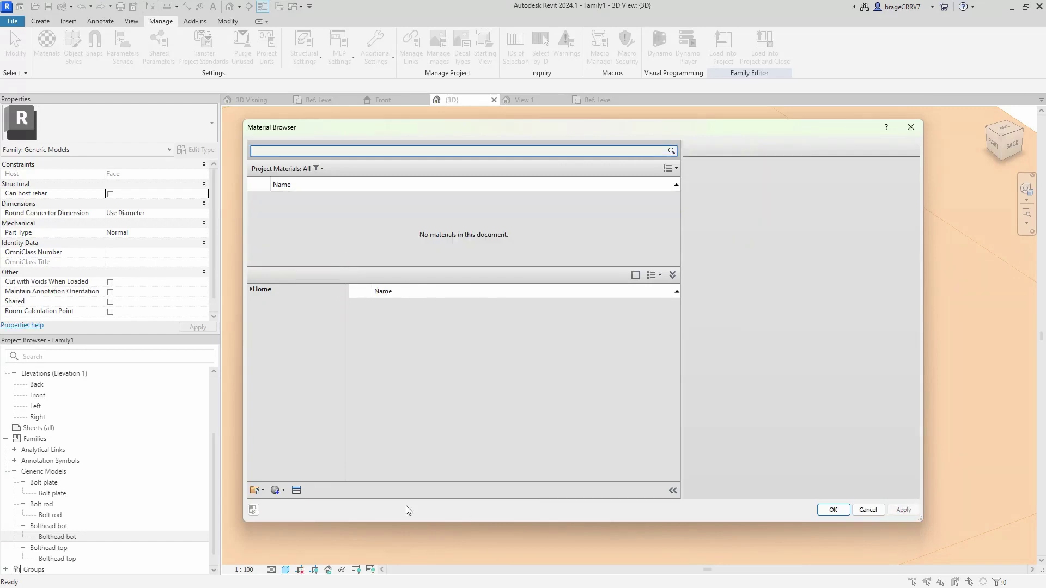
# - Add Steel, S 355 from AEC Materials > Metal to the family
pyautogui.click(250, 288)
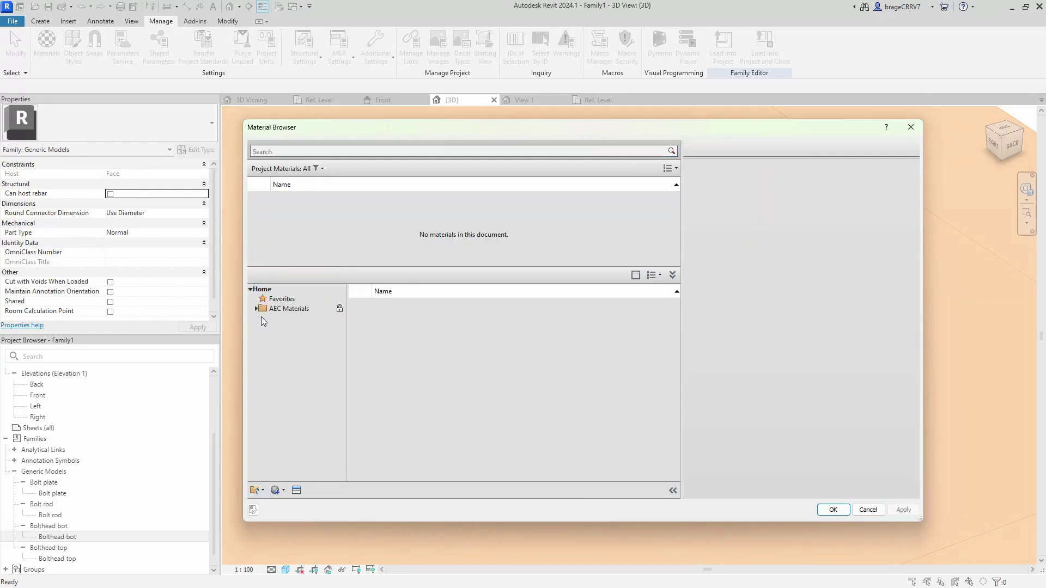
pyautogui.click(262, 309)
pyautogui.click(282, 417)
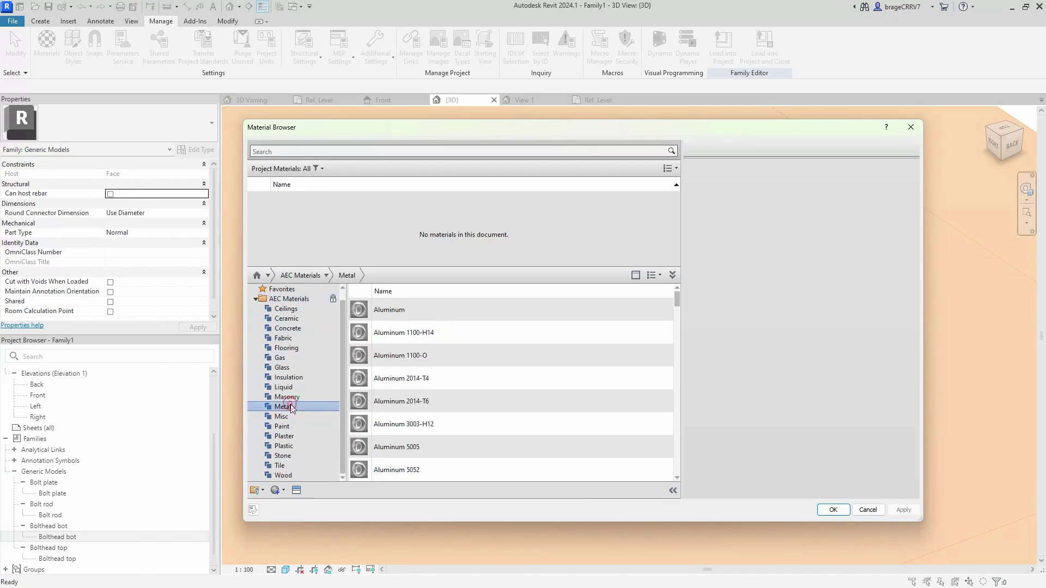
pyautogui.moveTo(678, 302); pyautogui.dragTo(663, 452)
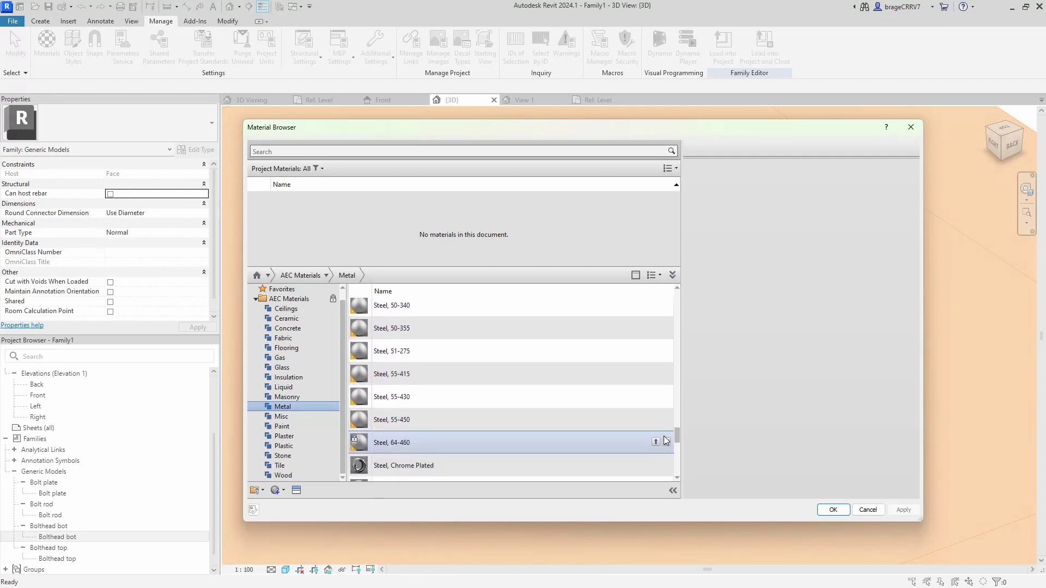
pyautogui.scroll(-3, 662, 457)
pyautogui.scroll(-2, 661, 459)
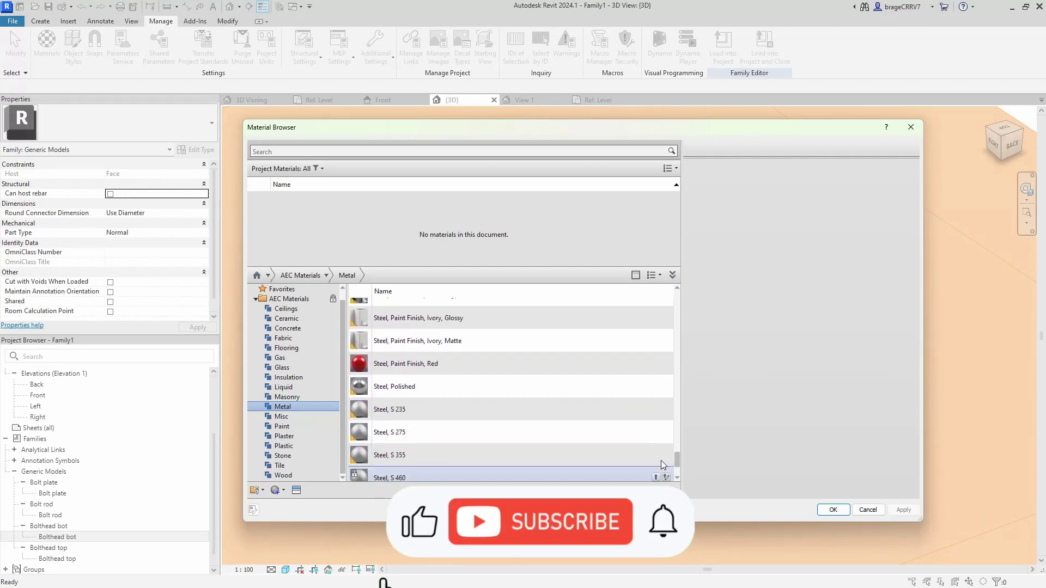
pyautogui.click(655, 442)
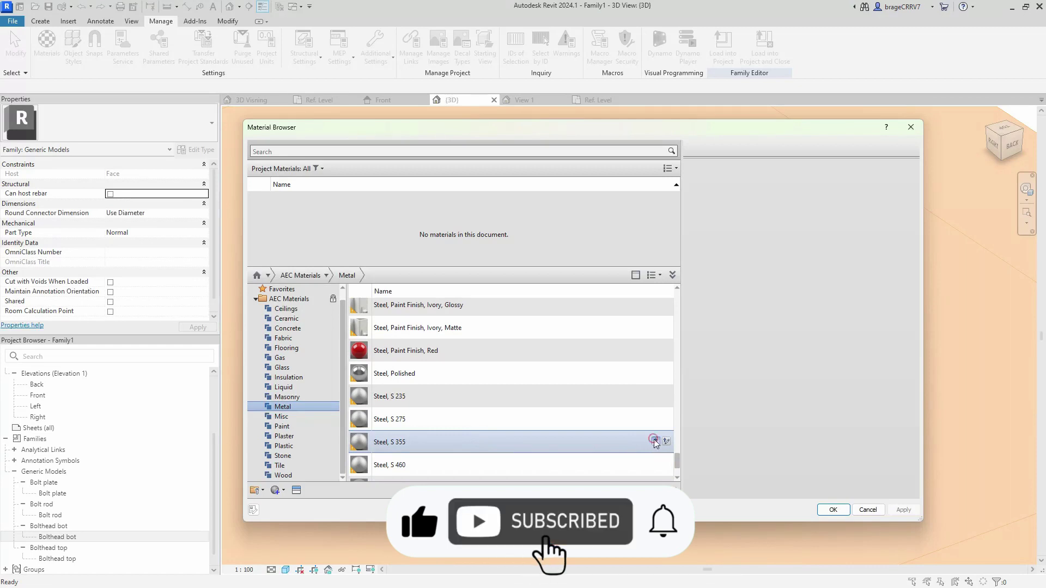
pyautogui.click(831, 510)
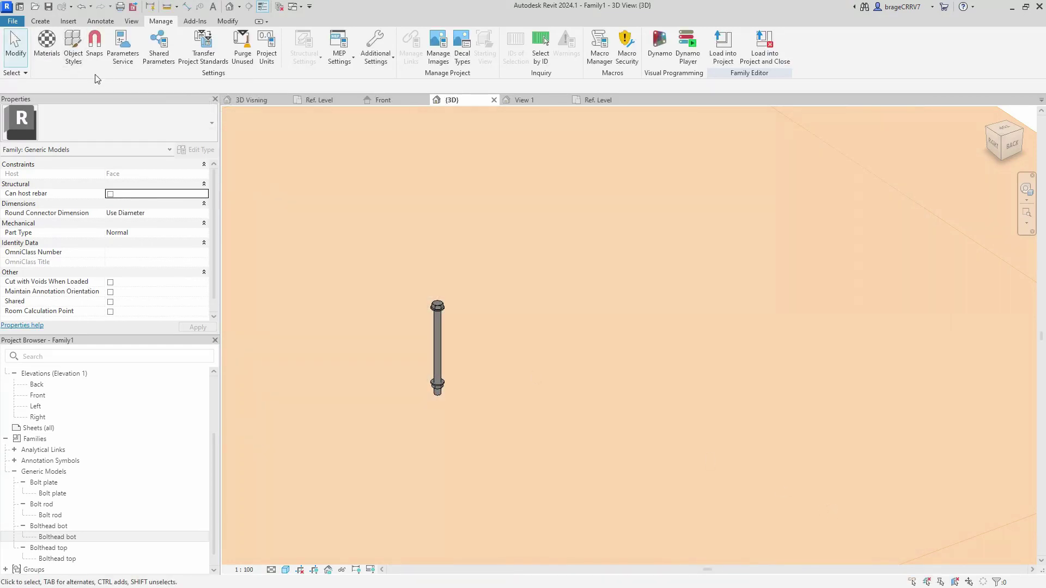
# - Set the Bolt material type parameter to Steel, S 355 and apply
pyautogui.click(41, 21)
pyautogui.click(228, 21)
pyautogui.click(63, 56)
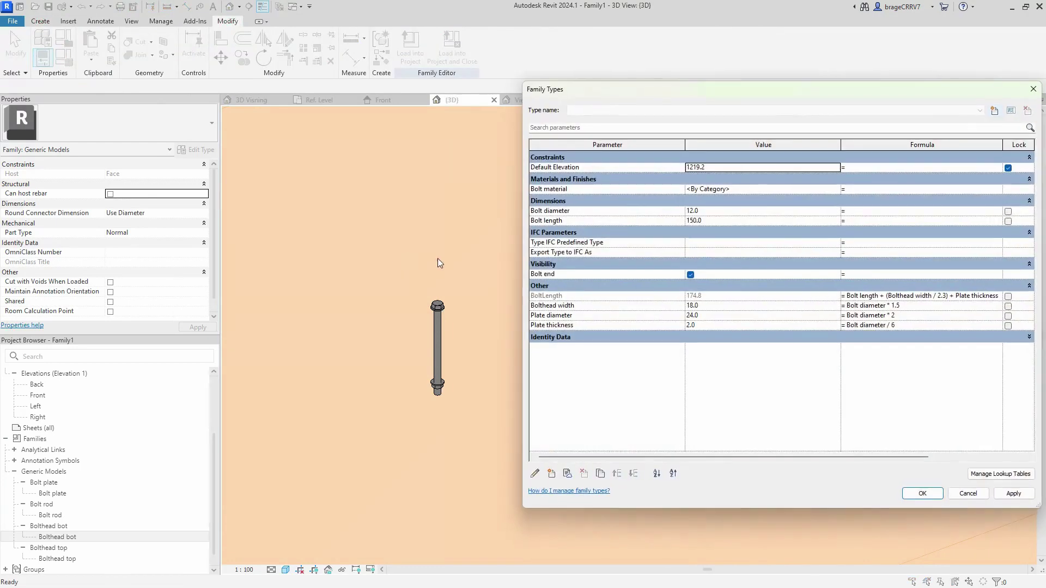
pyautogui.click(719, 188)
pyautogui.click(835, 189)
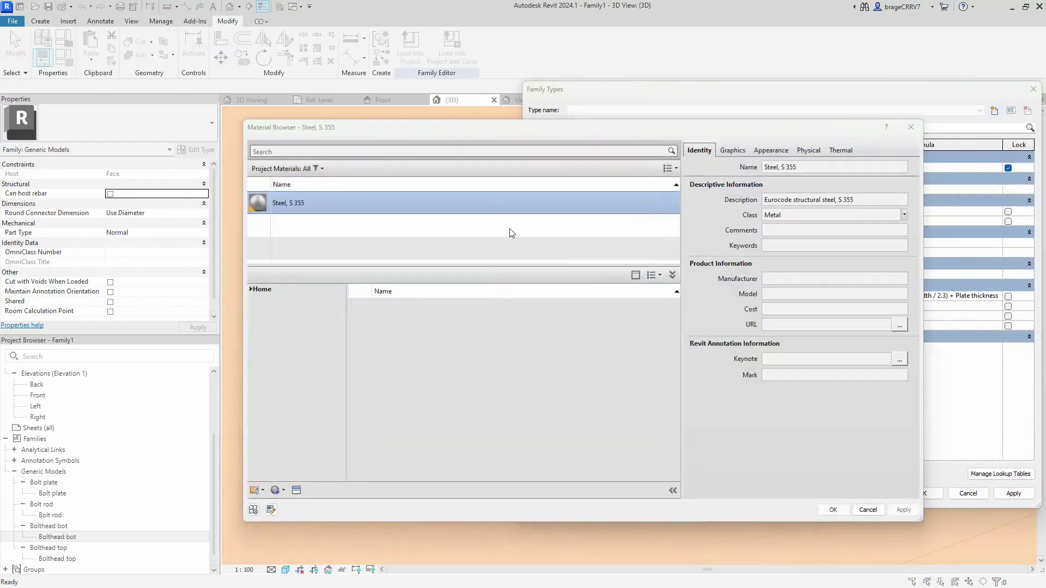
pyautogui.click(833, 509)
pyautogui.click(1019, 497)
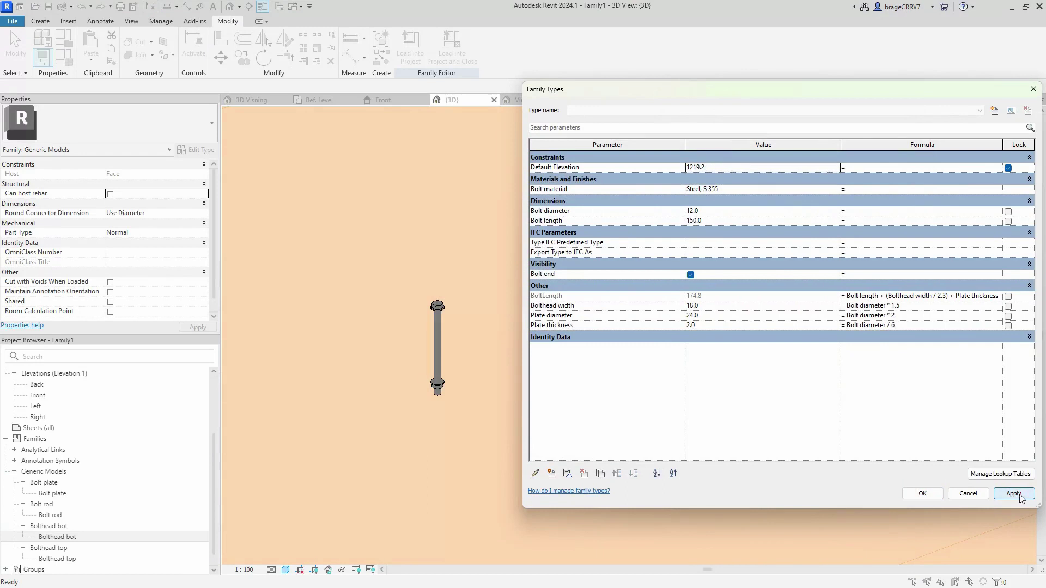
pyautogui.click(922, 493)
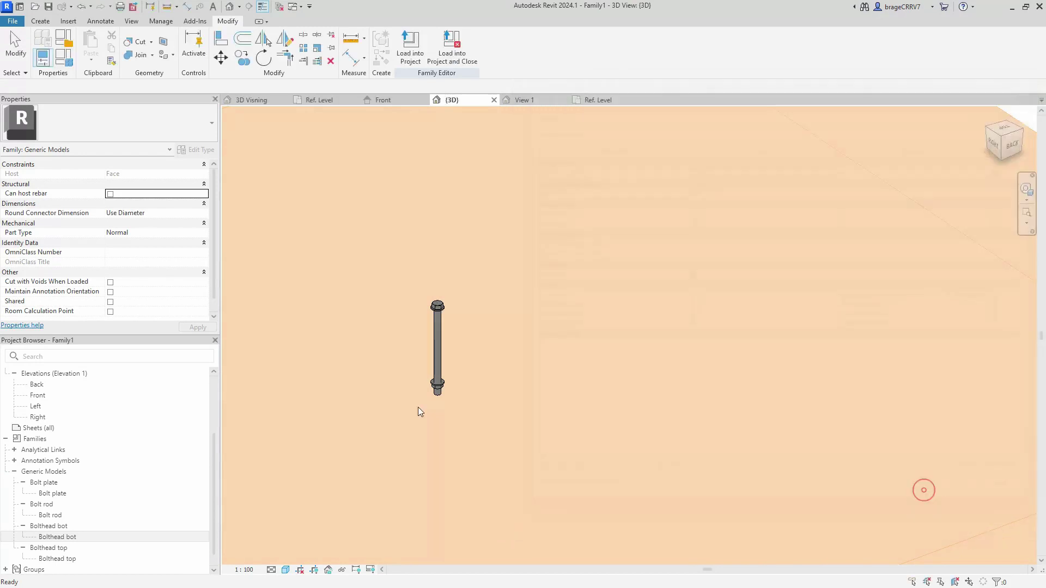
# - Switch the 3D view to Realistic visual style and orbit around the bolt
pyautogui.click(285, 570)
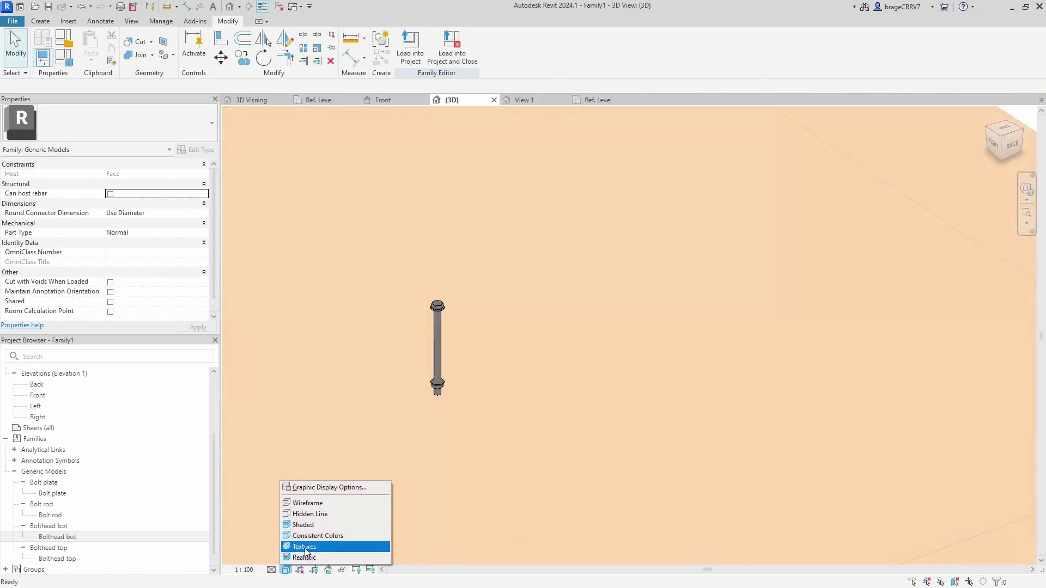
pyautogui.click(305, 558)
pyautogui.scroll(3, 432, 432)
pyautogui.moveTo(436, 315)
pyautogui.keyDown('shift'); pyautogui.mouseDown(button='middle')
pyautogui.moveTo(358, 309)
pyautogui.moveTo(428, 310)
pyautogui.mouseUp(button='middle'); pyautogui.keyUp('shift')
pyautogui.scroll(-3, 507, 376)
pyautogui.moveTo(507, 376)
pyautogui.keyDown('shift'); pyautogui.mouseDown(button='middle')
pyautogui.moveTo(478, 410)
pyautogui.moveTo(383, 384)
pyautogui.mouseUp(button='middle'); pyautogui.keyUp('shift')
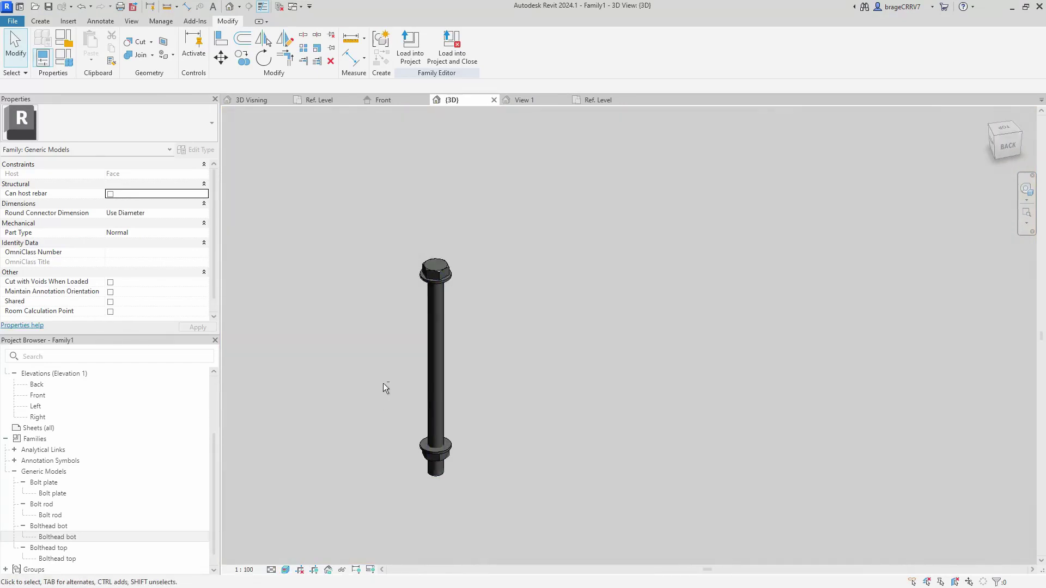
# - Save the family as a new file named Bolt
pyautogui.click(13, 24)
pyautogui.click(112, 141)
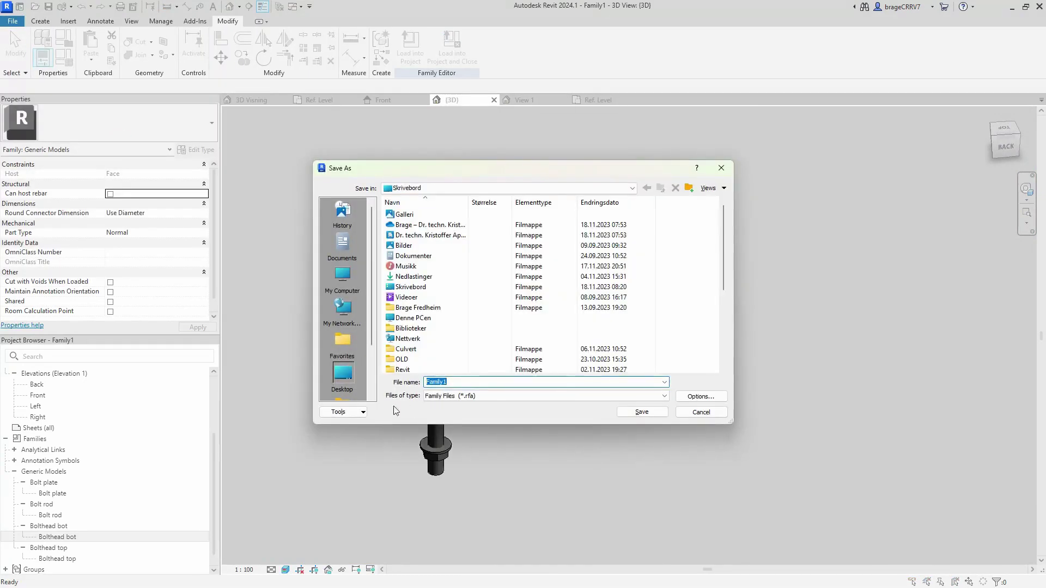
pyautogui.doubleClick(457, 385)
pyautogui.write('Bolt')
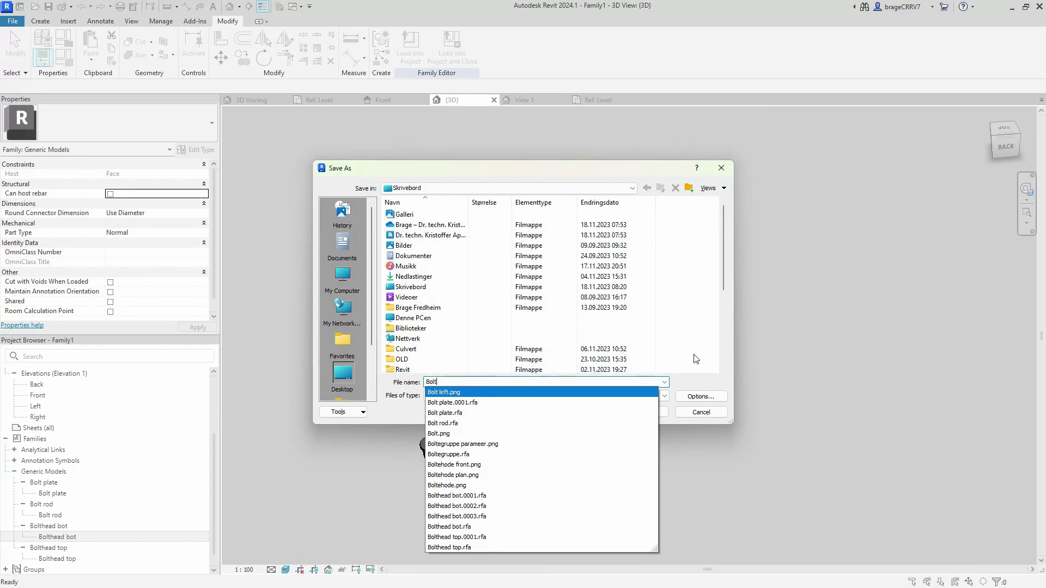
pyautogui.click(722, 269)
pyautogui.click(635, 412)
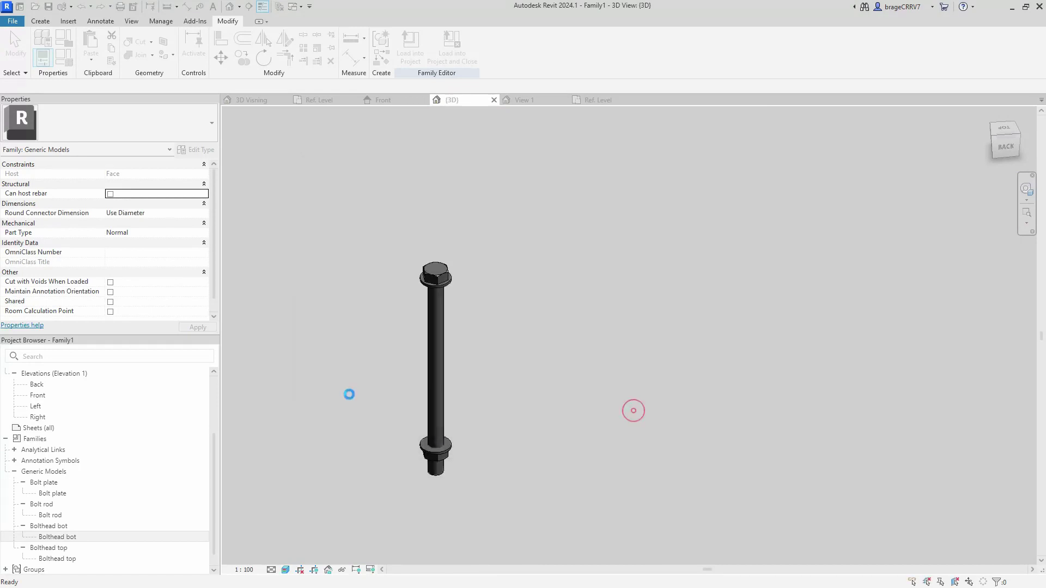
# - Purge unused items from the Bolt family
pyautogui.click(161, 20)
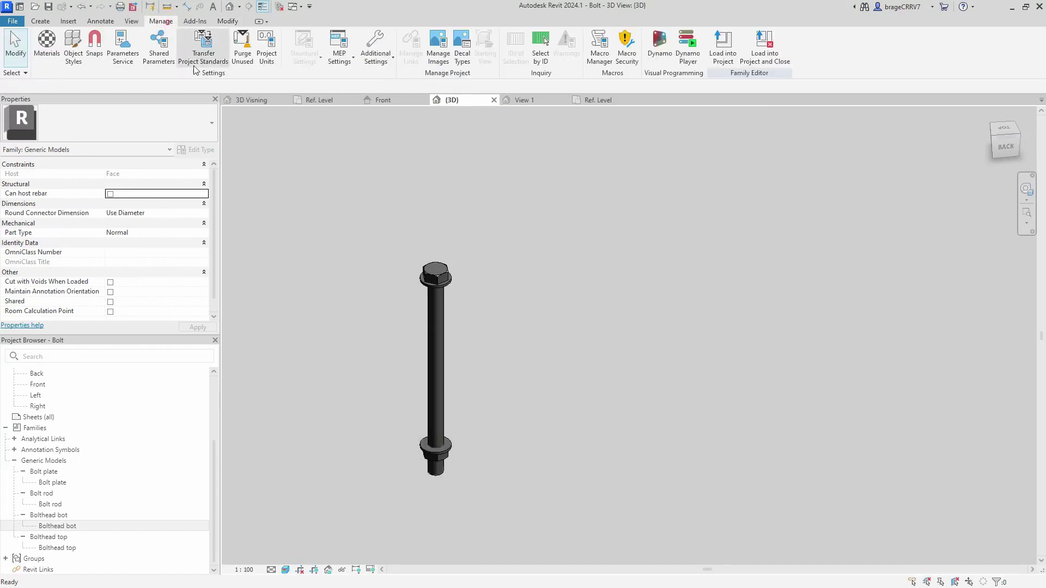
pyautogui.click(238, 57)
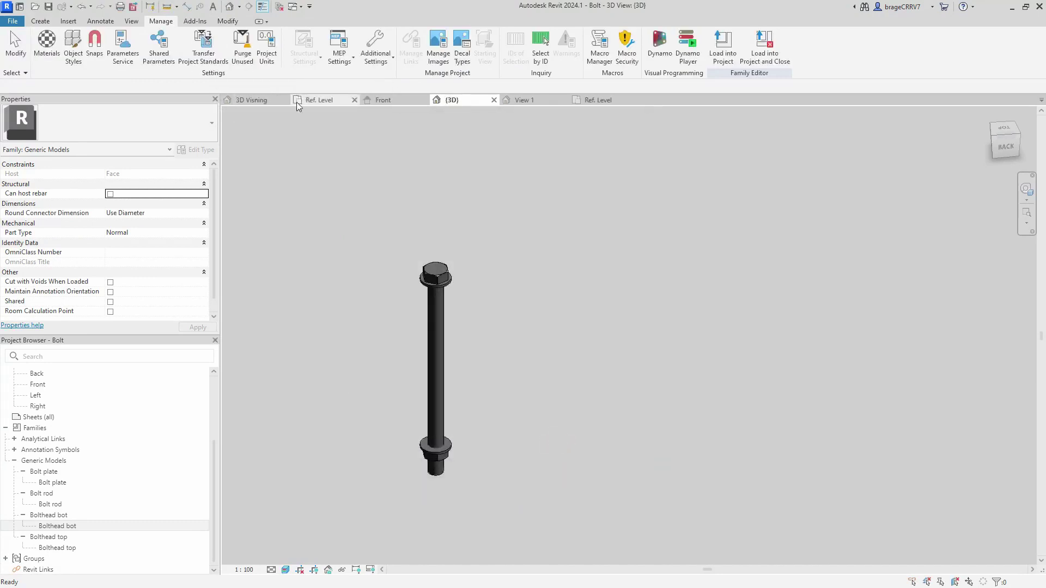
pyautogui.click(550, 446)
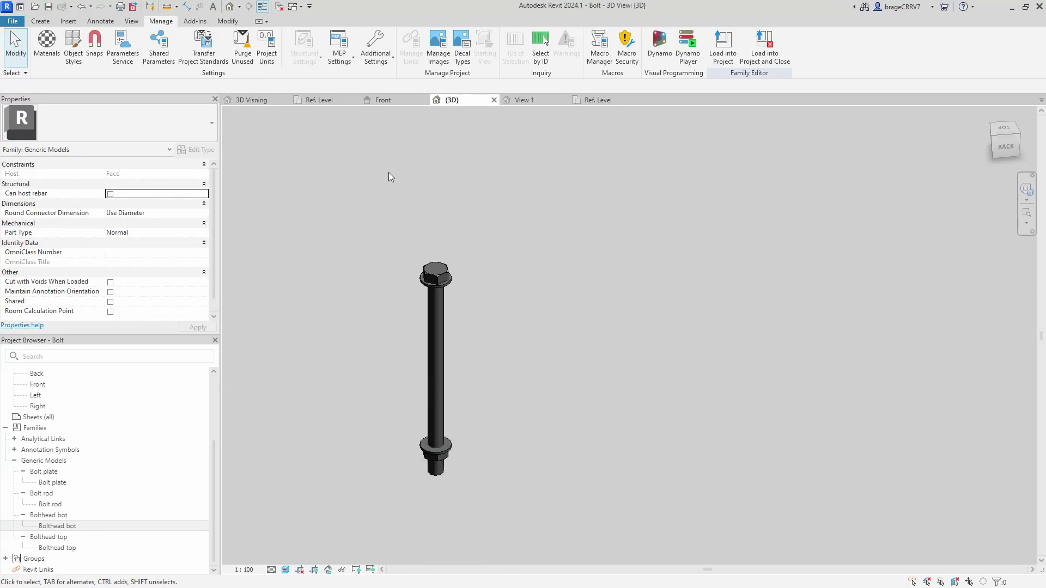
# - Load the Bolt family into EngineerBear.rvt and stop after placing one bolt
pyautogui.click(718, 68)
pyautogui.click(453, 249)
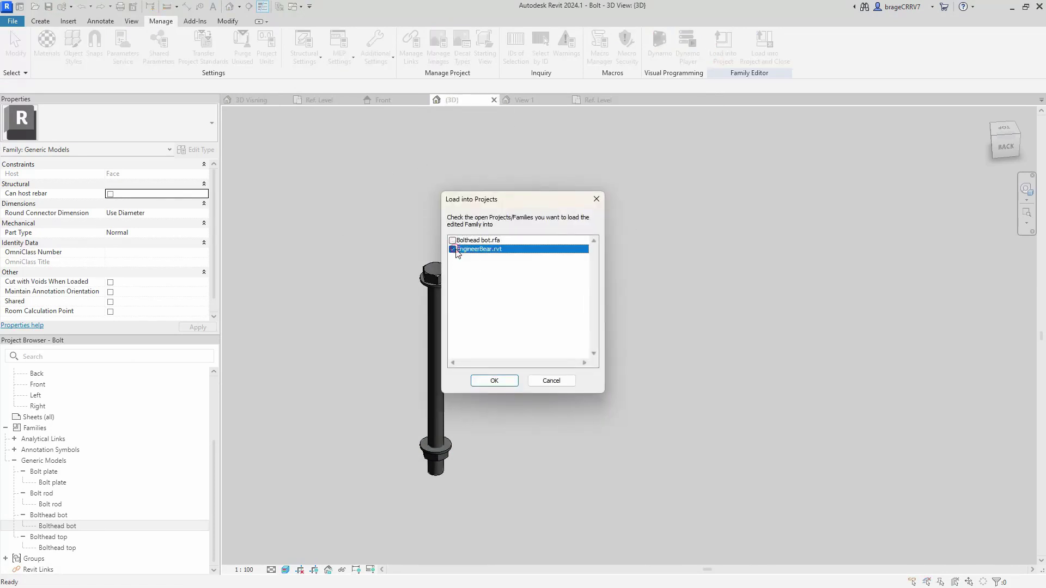
pyautogui.click(497, 383)
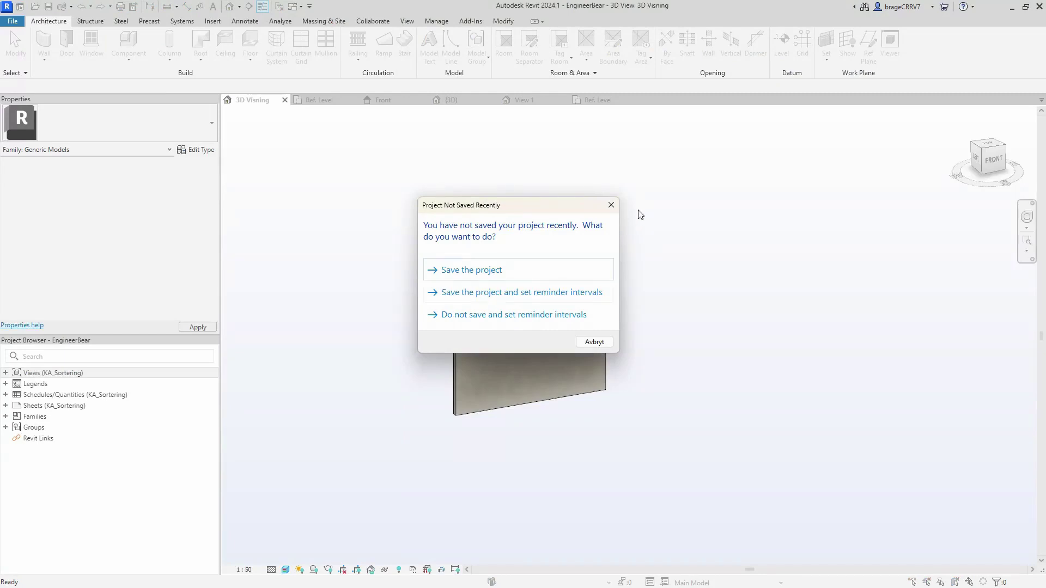
pyautogui.click(611, 205)
pyautogui.scroll(5, 491, 354)
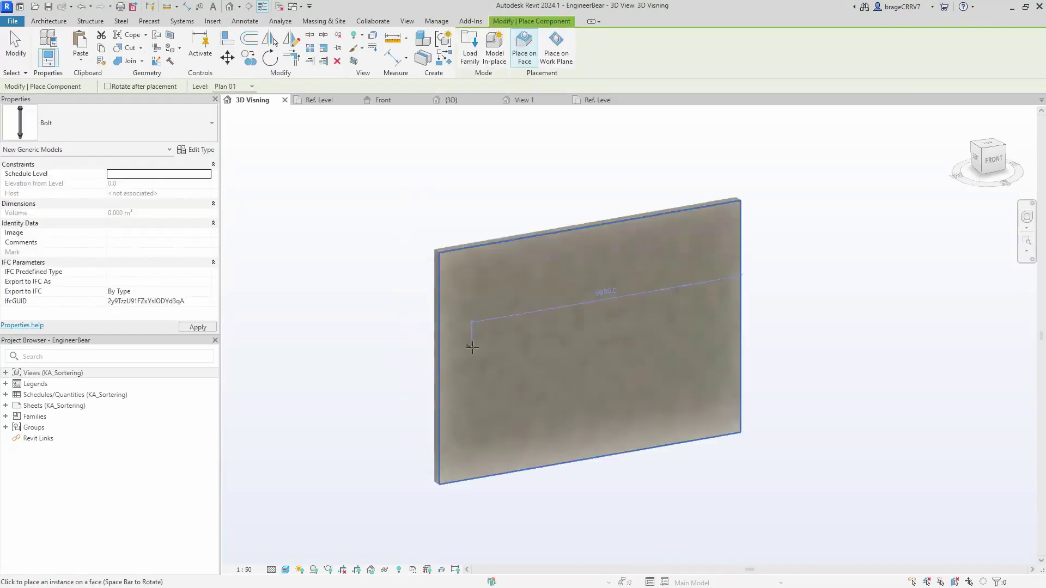
pyautogui.scroll(1, 501, 362)
pyautogui.press('Escape')
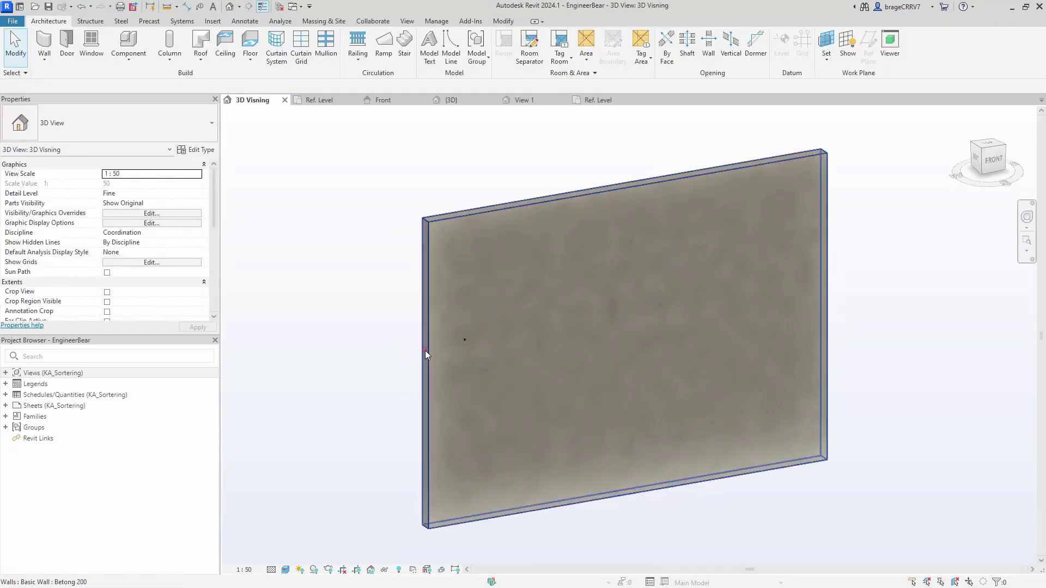
# - Override the concrete wall's graphics with higher transparency to reveal the bolt
pyautogui.click(425, 351)
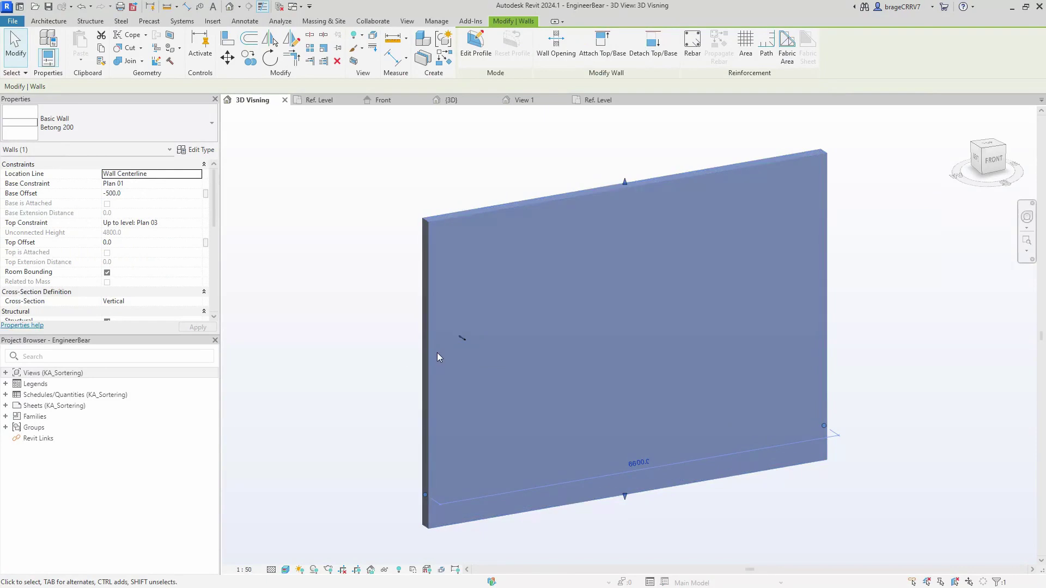
pyautogui.rightClick(437, 351)
pyautogui.click(636, 343)
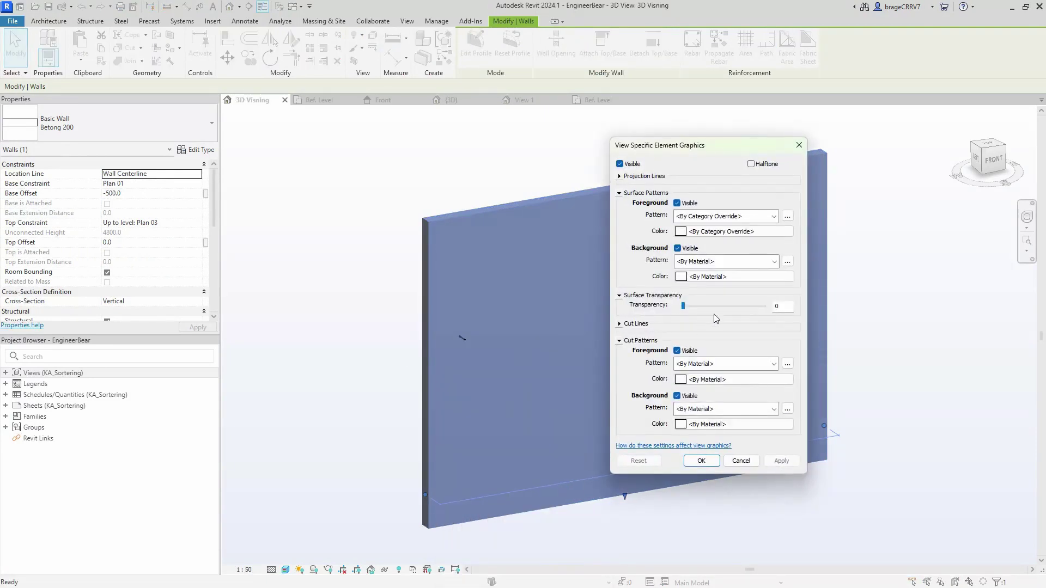
pyautogui.click(701, 461)
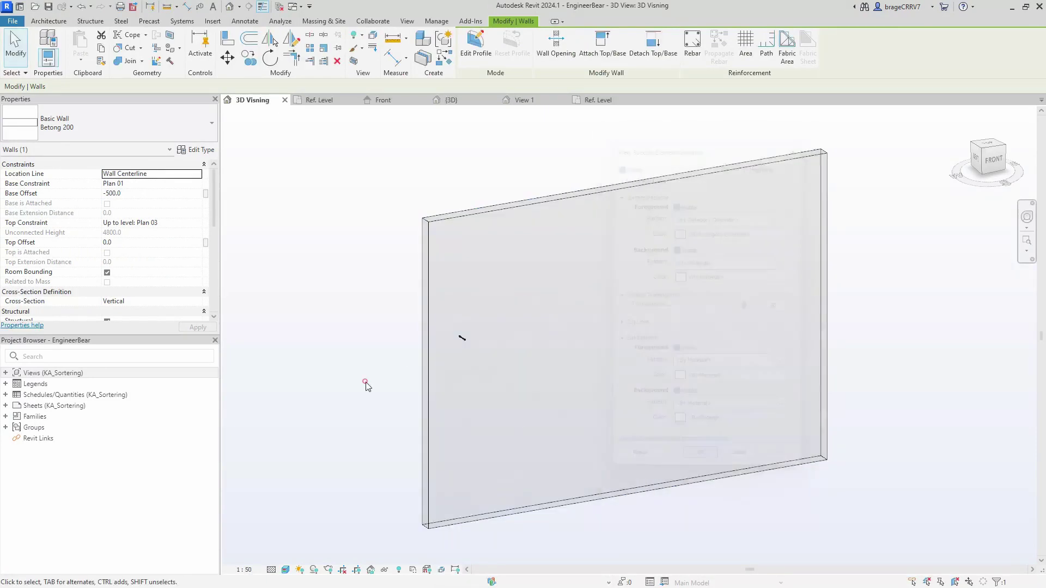
pyautogui.click(364, 401)
pyautogui.keyDown('shift'); pyautogui.moveTo(364, 402); pyautogui.dragTo(502, 442, button='middle'); pyautogui.keyUp('shift')
pyautogui.scroll(5, 541, 409)
pyautogui.moveTo(541, 410)
pyautogui.keyDown('shift'); pyautogui.mouseDown(button='middle')
pyautogui.moveTo(572, 401)
pyautogui.moveTo(493, 397)
pyautogui.moveTo(449, 360)
pyautogui.mouseUp(button='middle'); pyautogui.keyUp('shift')
pyautogui.scroll(3, 507, 322)
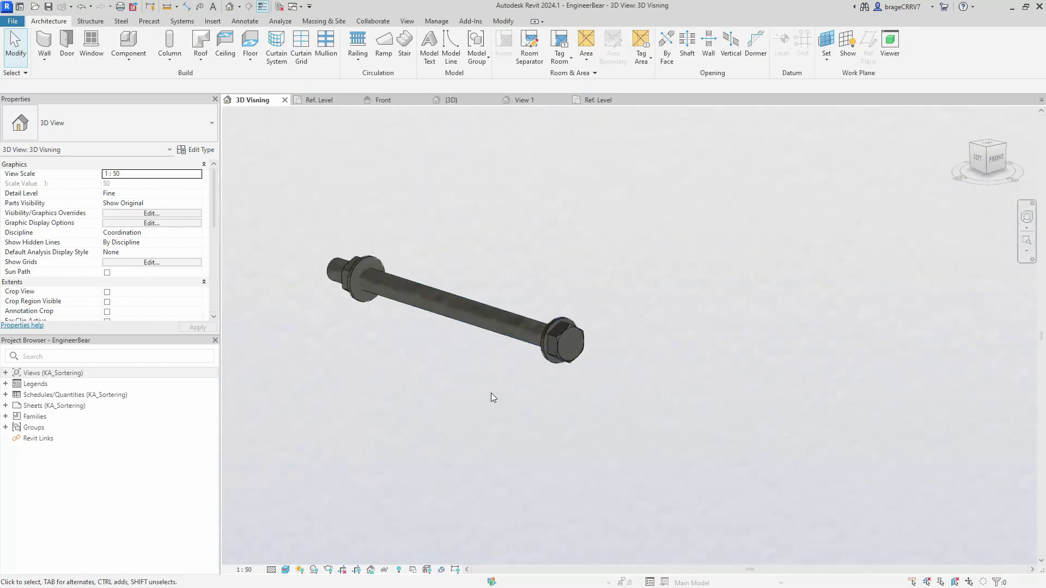
# - Reframe the 3D view and select the placed bolt
pyautogui.scroll(-2, 492, 393)
pyautogui.moveTo(491, 392)
pyautogui.mouseDown(button='middle')
pyautogui.moveTo(479, 390)
pyautogui.moveTo(552, 407)
pyautogui.moveTo(492, 367)
pyautogui.mouseUp(button='middle')
pyautogui.scroll(-2, 492, 368)
pyautogui.click(518, 312)
pyautogui.click(498, 352)
pyautogui.scroll(-2, 502, 349)
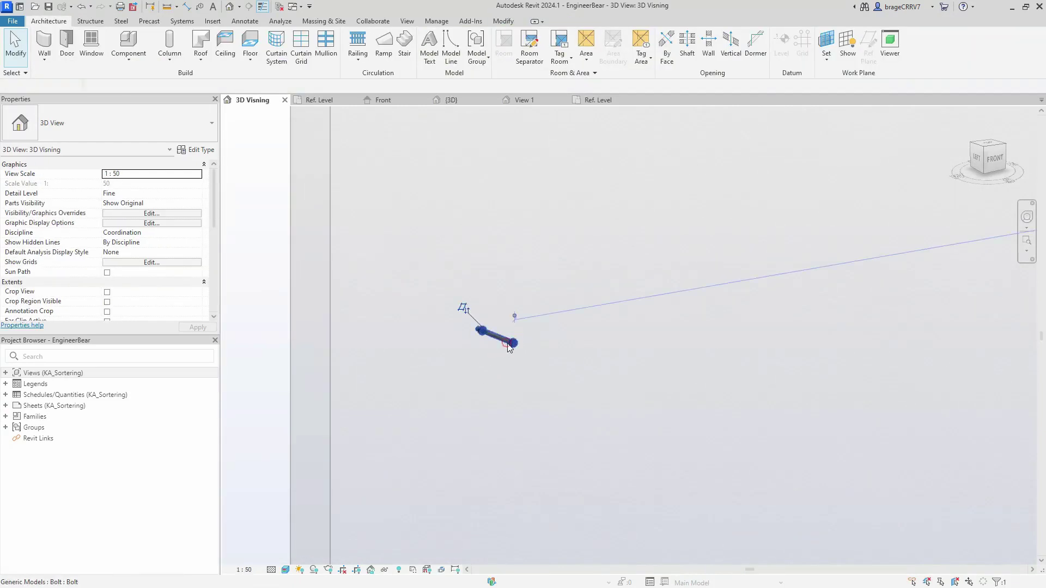
pyautogui.click(509, 347)
# - Set its type to Bolt diameter 20.0, Bolt length 400, with Bolt end unchecked
pyautogui.click(203, 151)
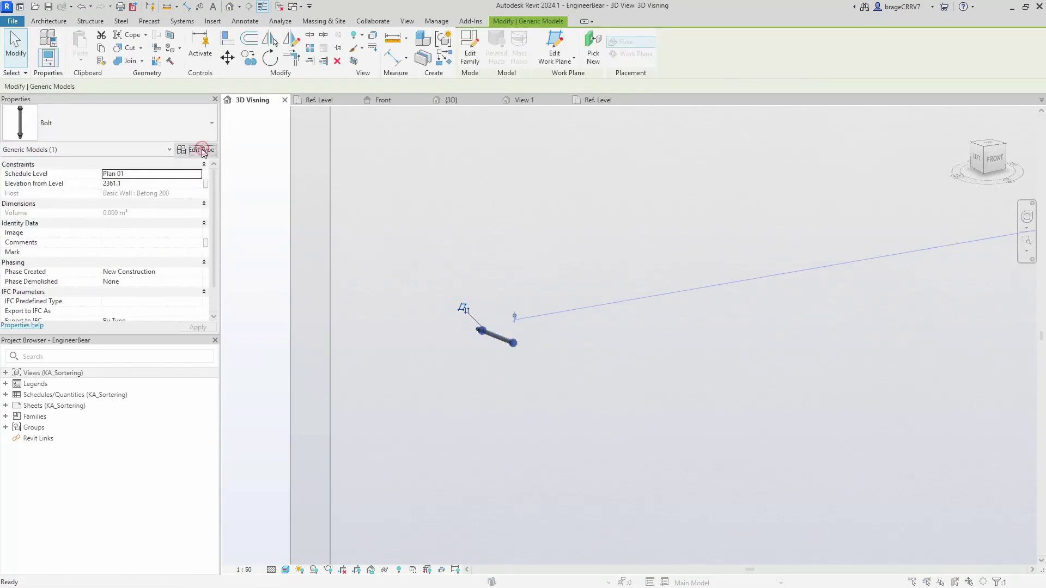
pyautogui.write('20')
pyautogui.click(895, 500)
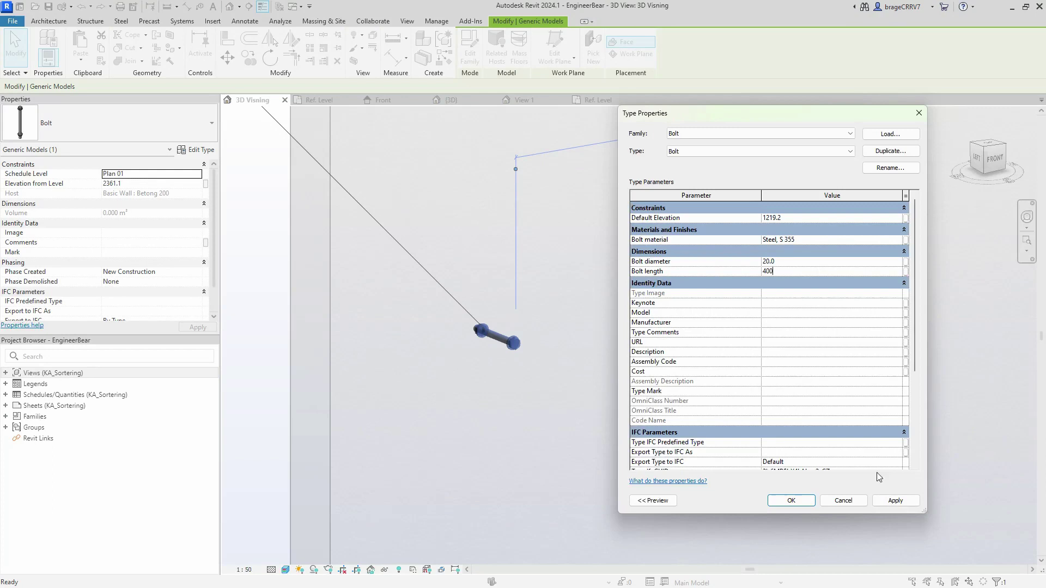
pyautogui.click(895, 500)
pyautogui.scroll(-3, 768, 415)
pyautogui.click(902, 504)
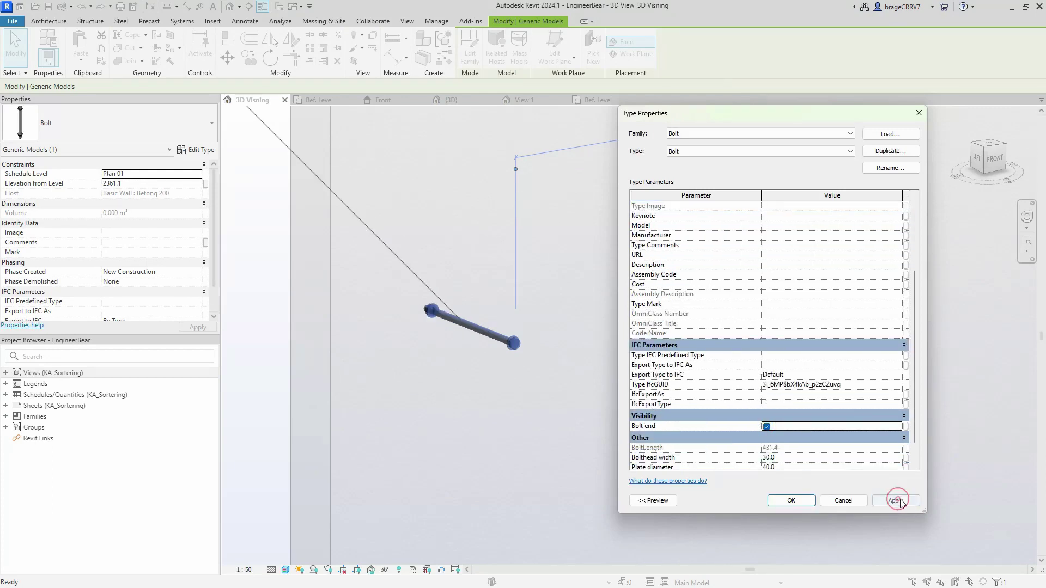
pyautogui.click(791, 501)
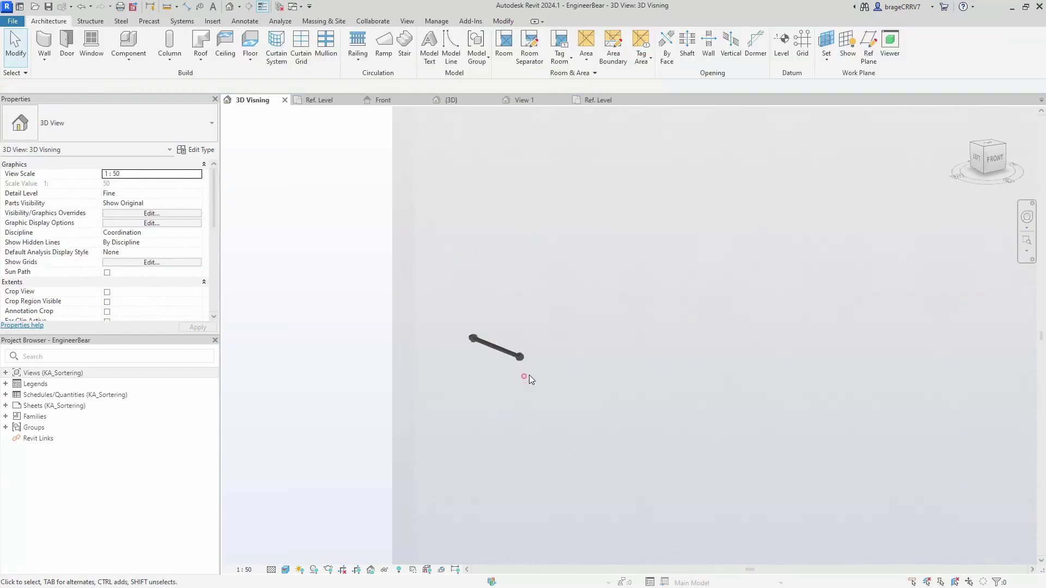
# - Switch to the Bolt family's Front elevation view
pyautogui.click(318, 100)
pyautogui.click(381, 100)
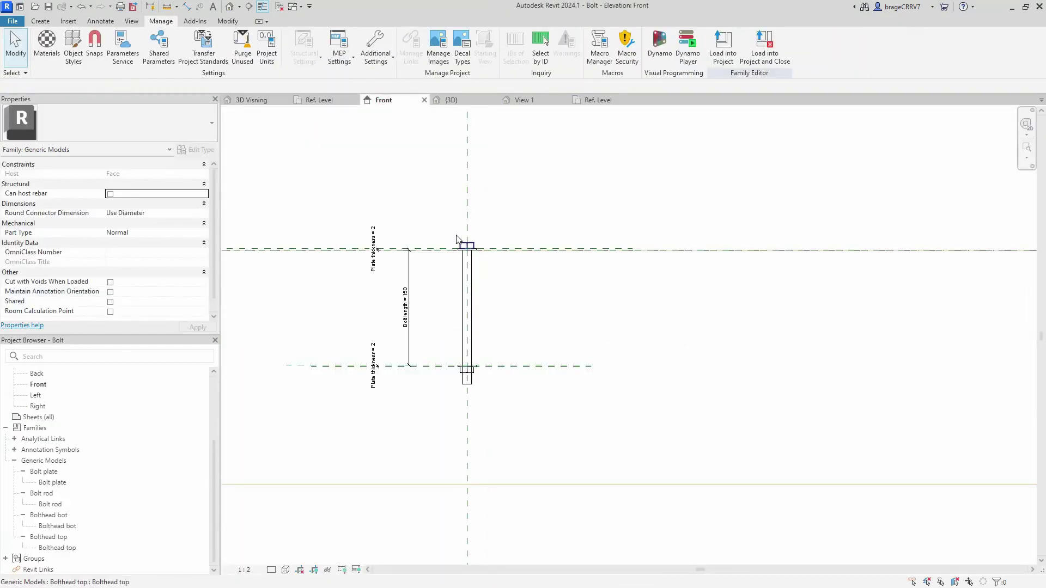
pyautogui.click(227, 21)
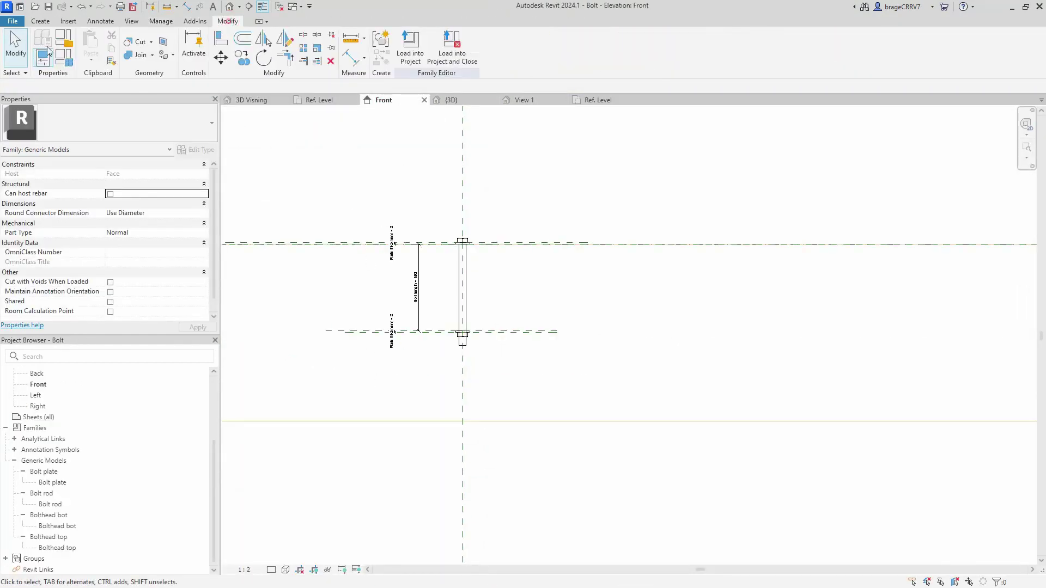
# - Create a new M10 family type with Bolt diameter 10.0
pyautogui.click(64, 56)
pyautogui.moveTo(662, 96); pyautogui.dragTo(593, 96)
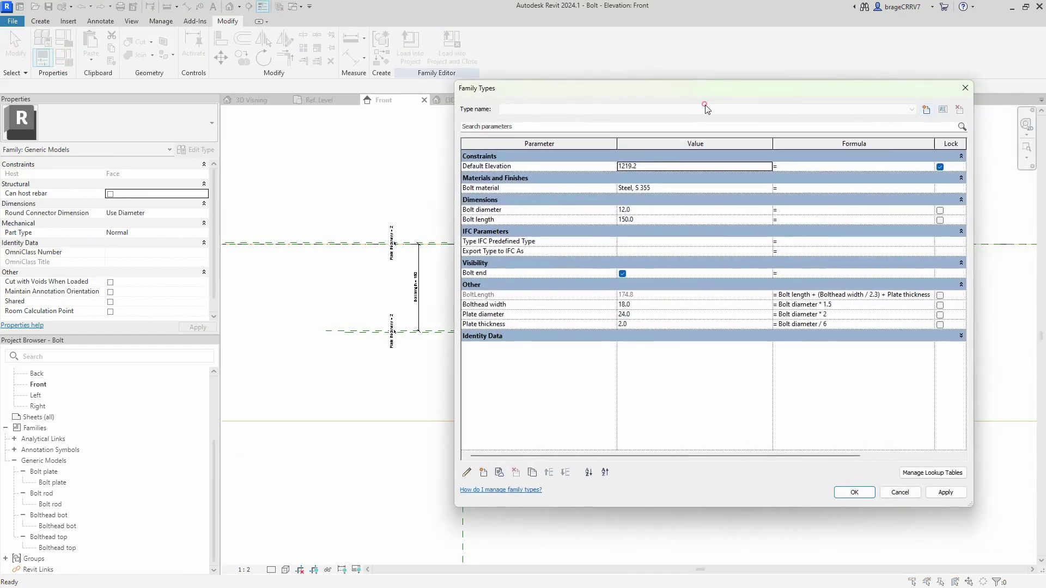
pyautogui.click(926, 110)
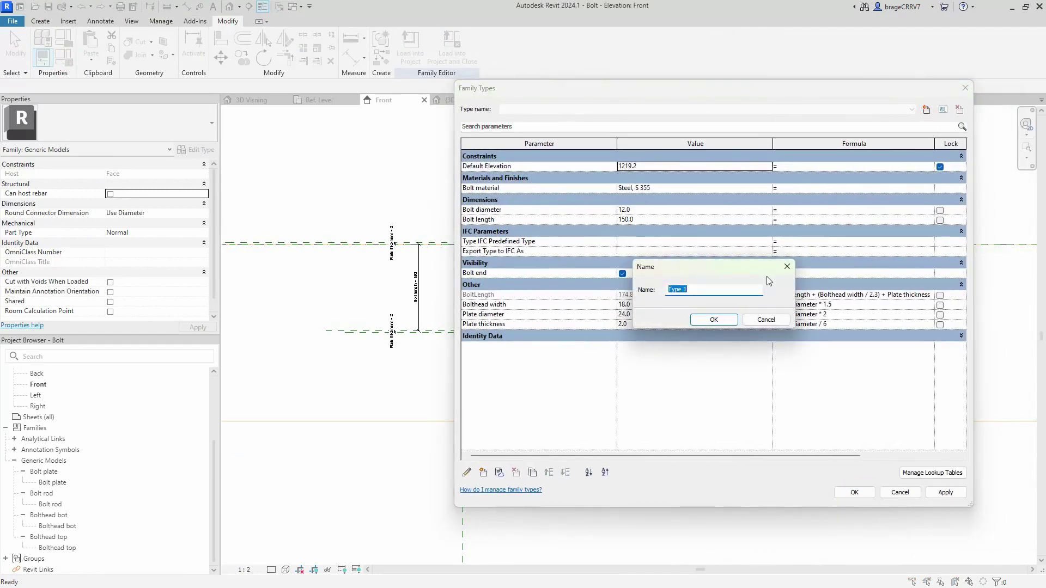
pyautogui.click(709, 320)
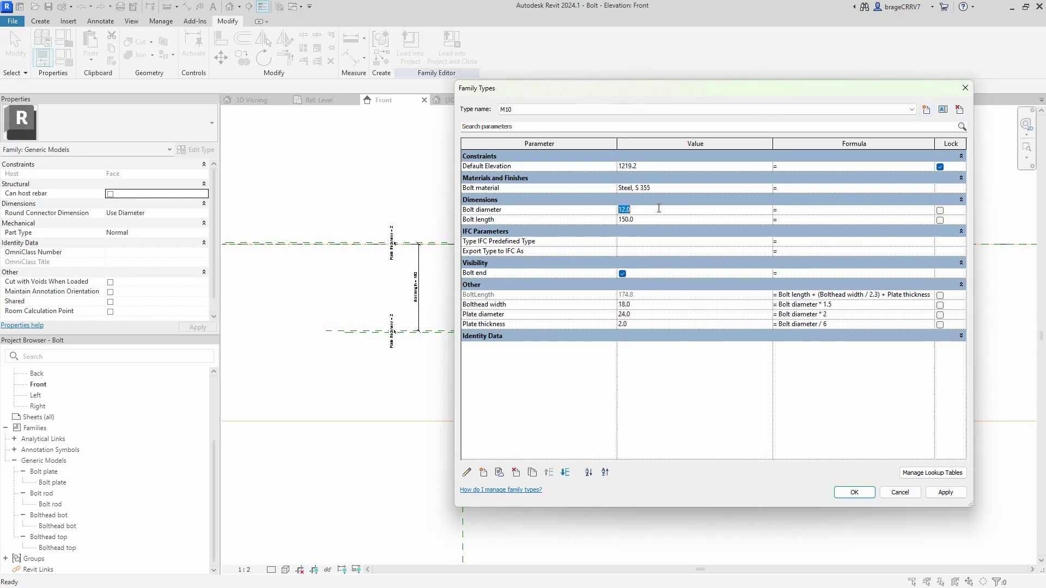
pyautogui.click(660, 207)
pyautogui.write('10')
pyautogui.click(946, 493)
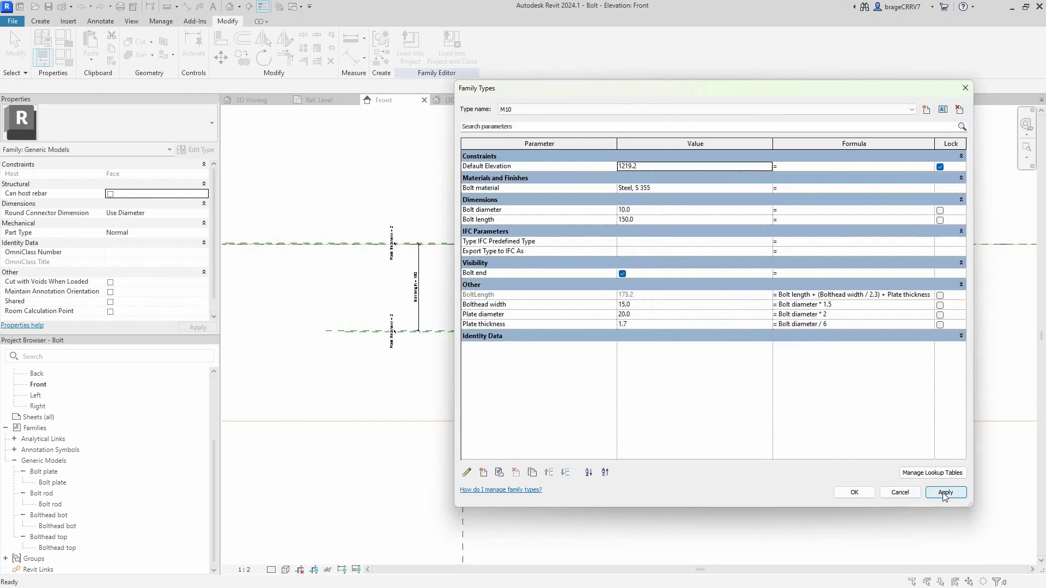
# - Try making Bolt length an instance parameter, cancelling after the BoltLength error
pyautogui.click(499, 222)
pyautogui.click(483, 473)
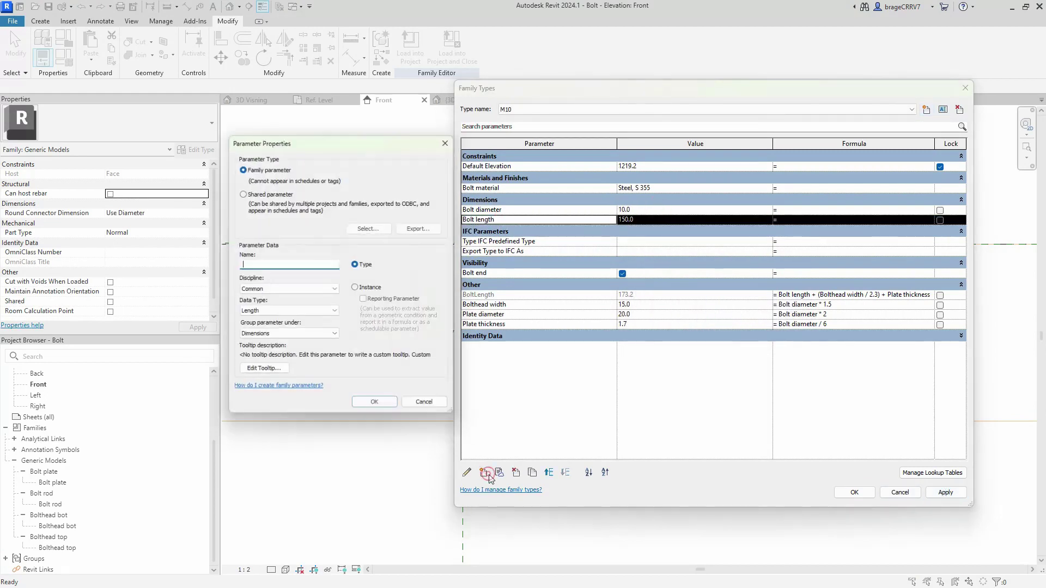
pyautogui.click(357, 288)
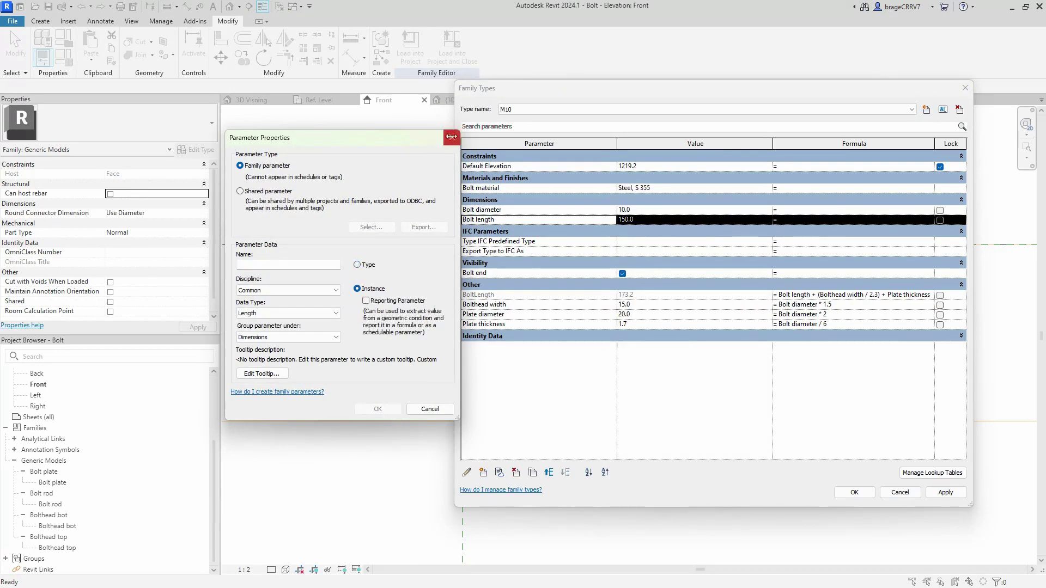
pyautogui.click(451, 136)
pyautogui.click(467, 472)
pyautogui.click(356, 289)
pyautogui.click(377, 409)
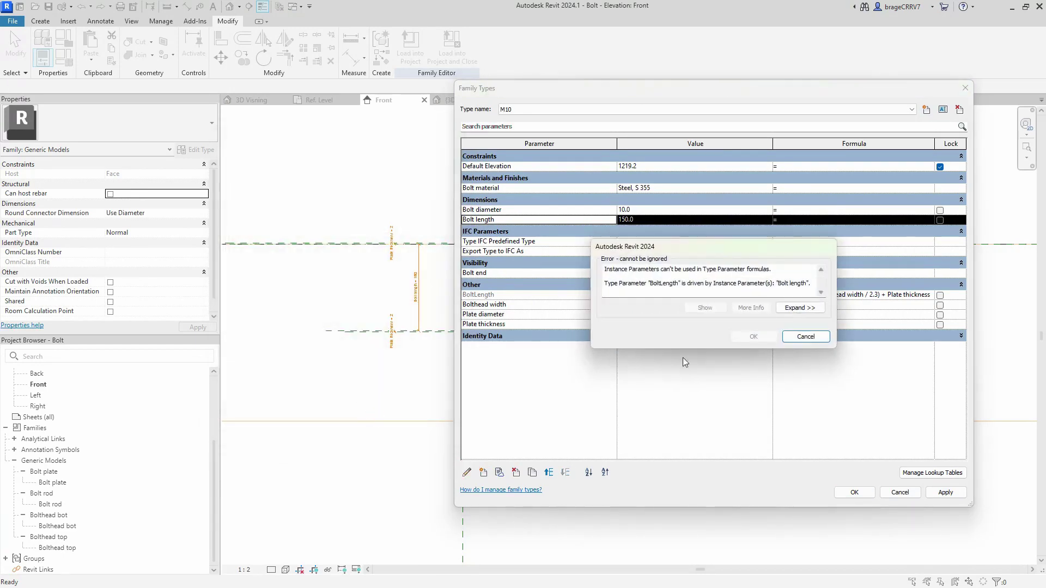
pyautogui.click(806, 337)
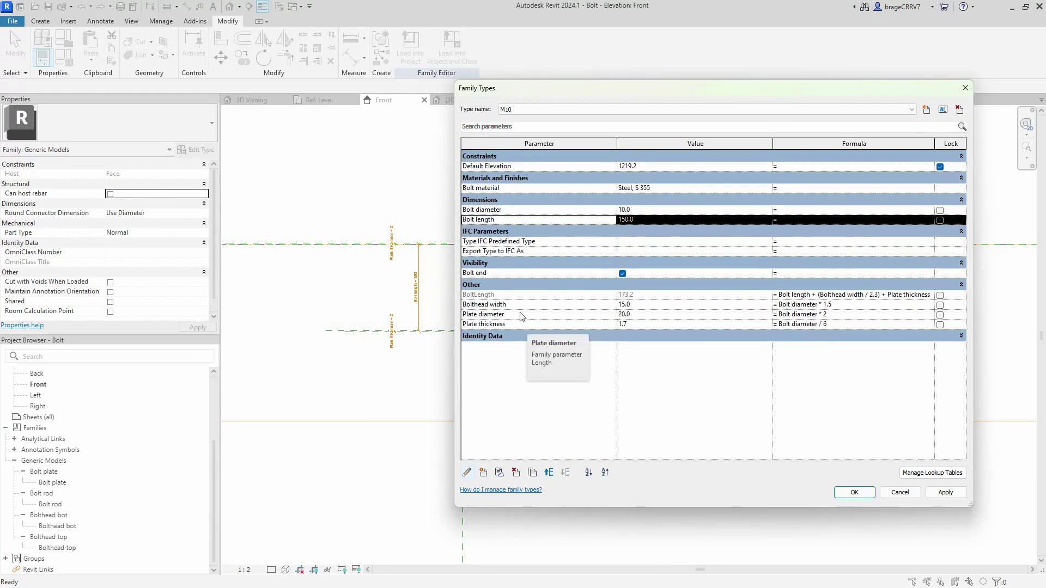
# - Cancel a second instance change for Bolt length, leaving Family Types showing
pyautogui.click(467, 472)
pyautogui.click(361, 289)
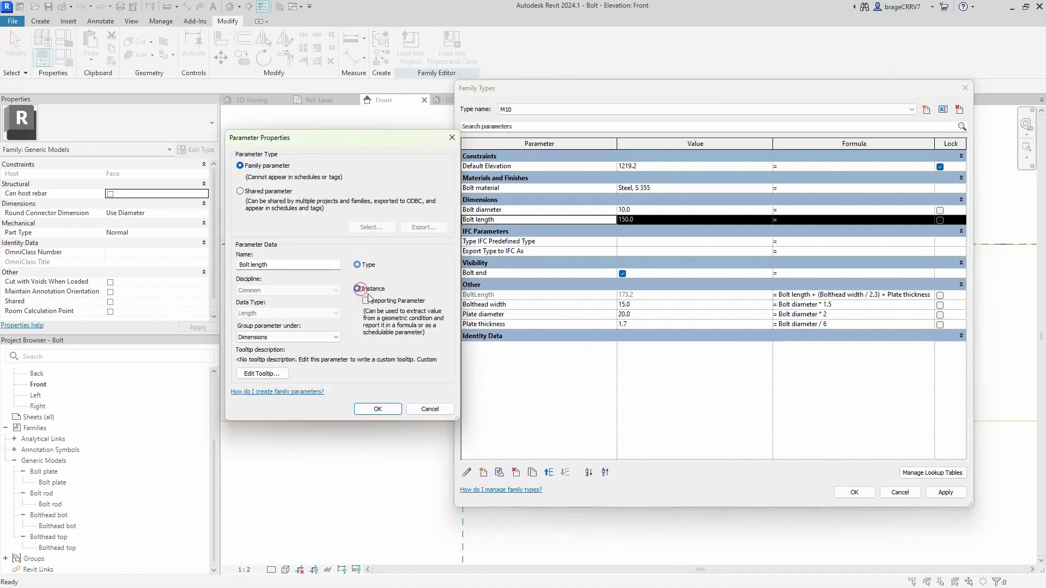
pyautogui.click(378, 408)
pyautogui.click(854, 492)
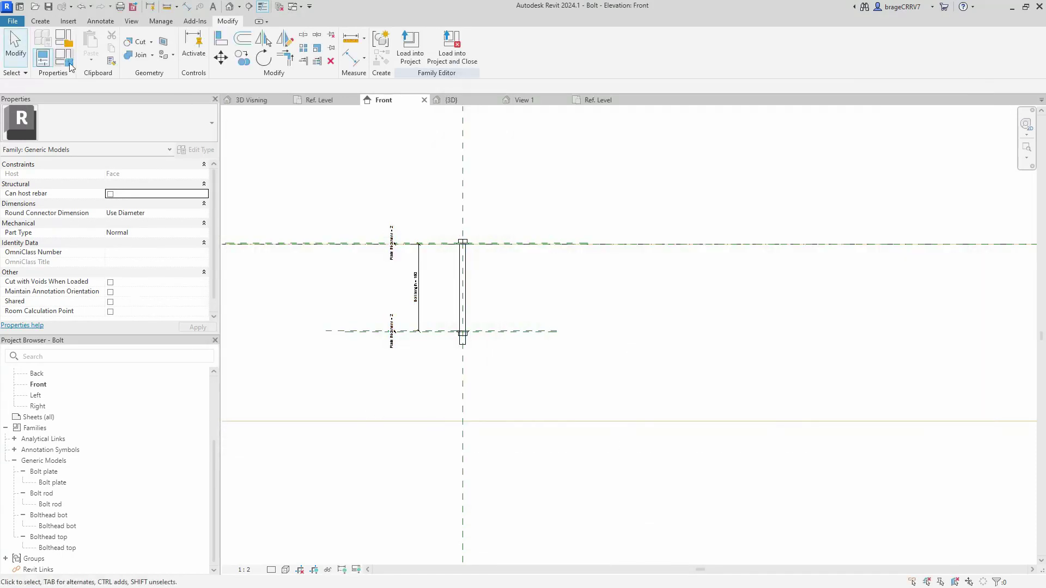
pyautogui.click(69, 66)
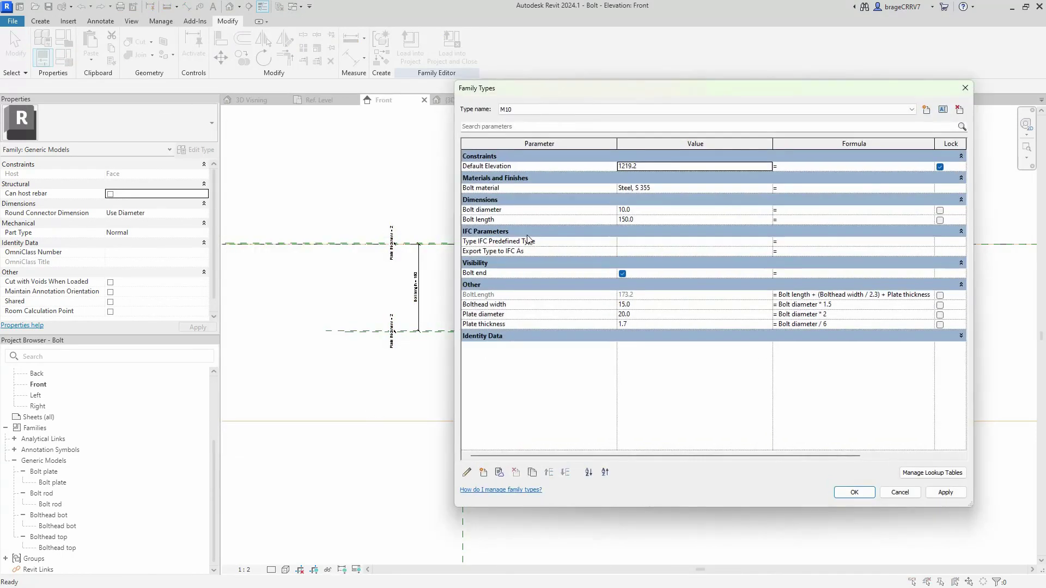
# - Create bolt types M12 and M16 with Bolt diameter 12.0 and 16.0
pyautogui.click(927, 111)
pyautogui.write('M12')
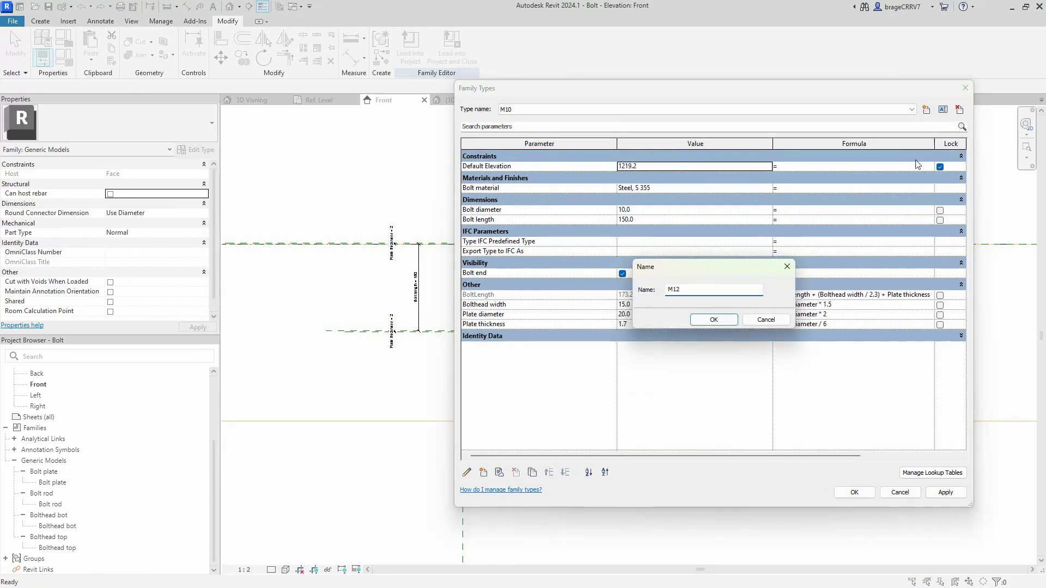
pyautogui.click(714, 320)
pyautogui.click(641, 210)
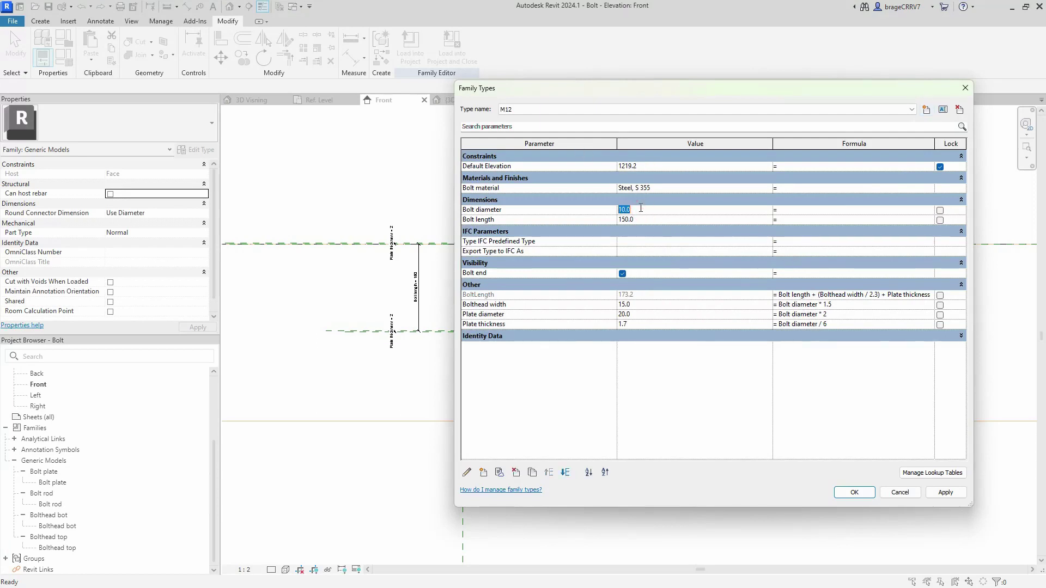
pyautogui.click(945, 492)
pyautogui.click(926, 110)
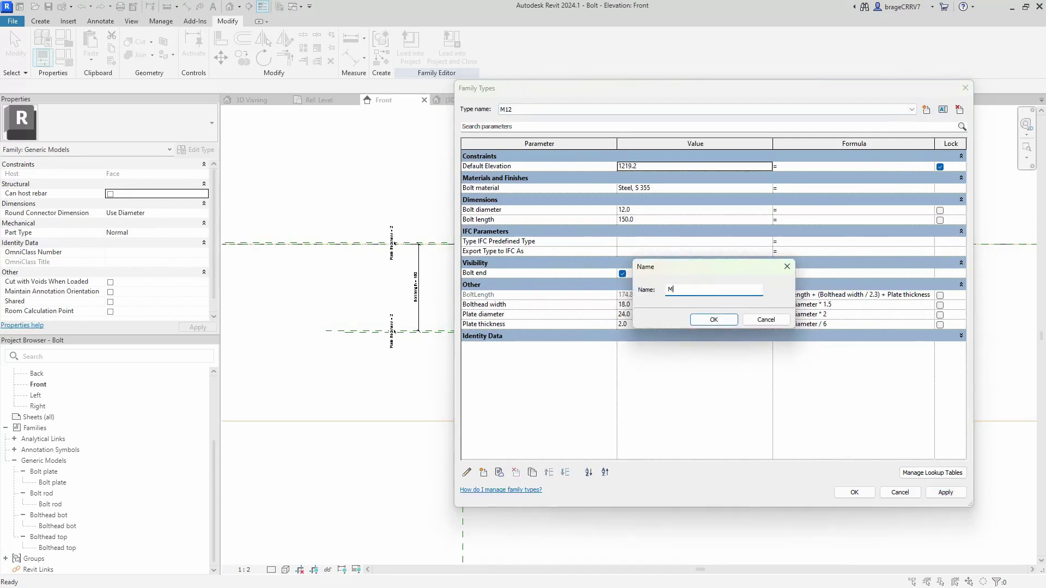
pyautogui.click(703, 319)
pyautogui.click(646, 209)
pyautogui.click(946, 492)
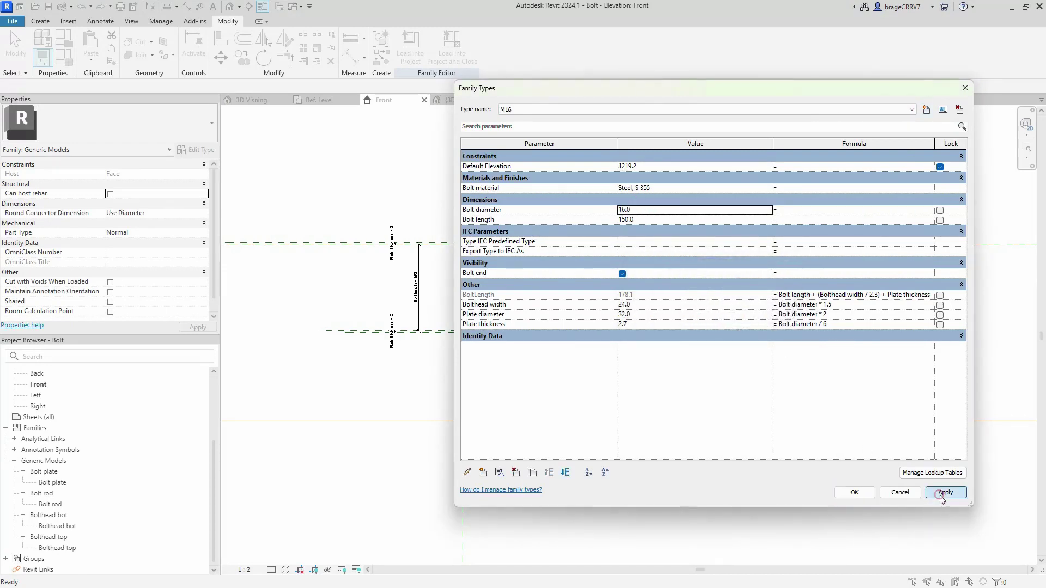
# - Create bolt types M20 and M24 with Bolt diameter 20.0 and 24.0
pyautogui.click(927, 110)
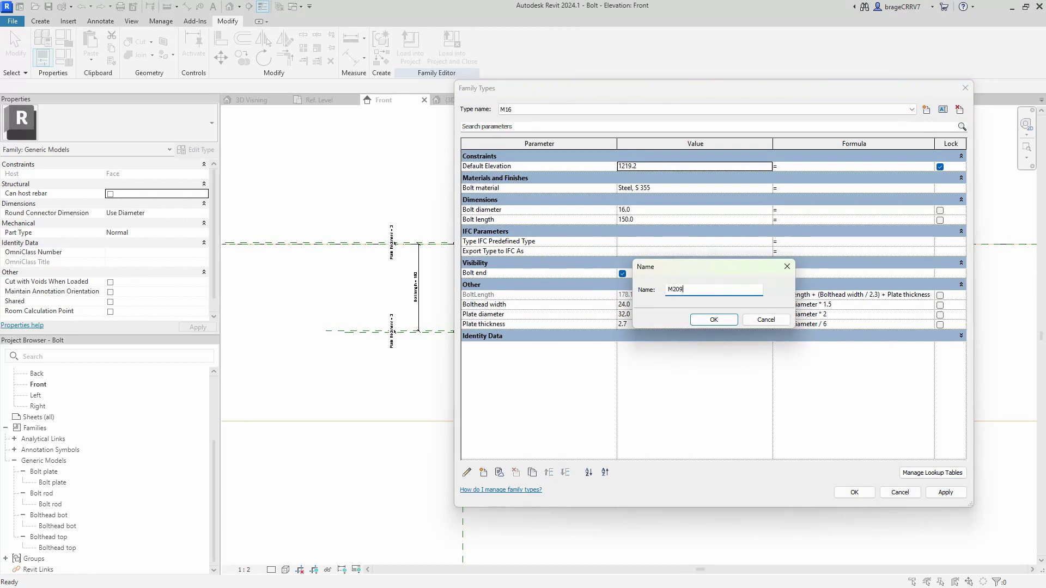
pyautogui.click(712, 319)
pyautogui.click(648, 209)
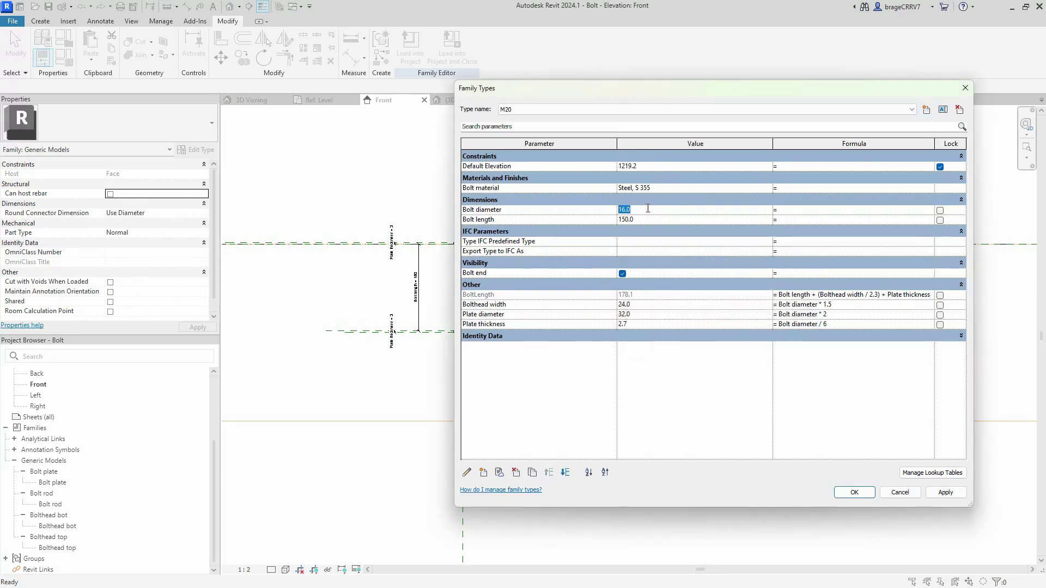
pyautogui.click(945, 492)
pyautogui.click(927, 110)
pyautogui.write('M24')
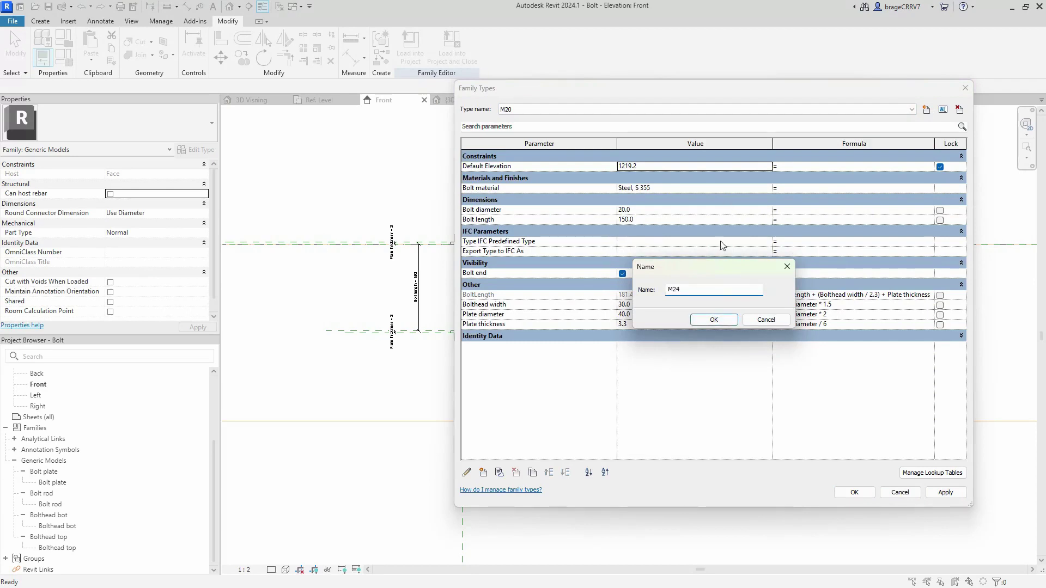
pyautogui.click(703, 319)
pyautogui.click(641, 214)
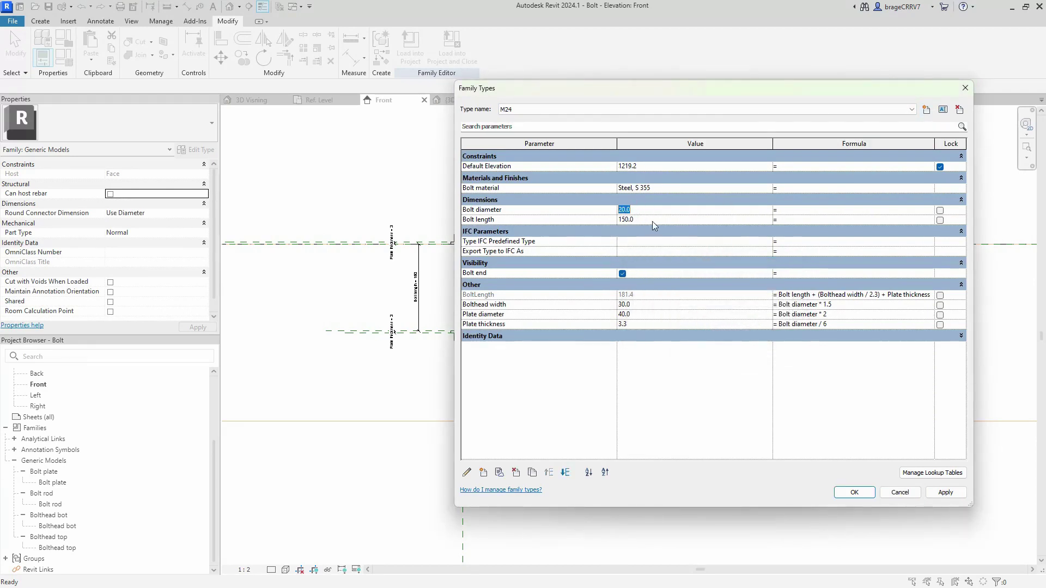
pyautogui.write('24')
pyautogui.click(947, 493)
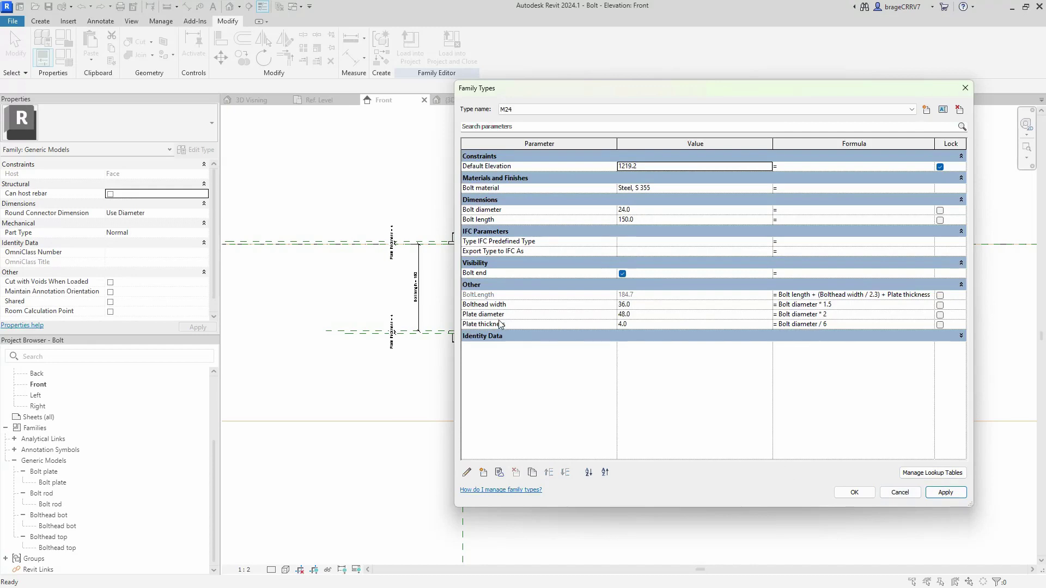
# - Review BoltLength's properties, then change Bolt length from type to instance parameter
pyautogui.click(485, 294)
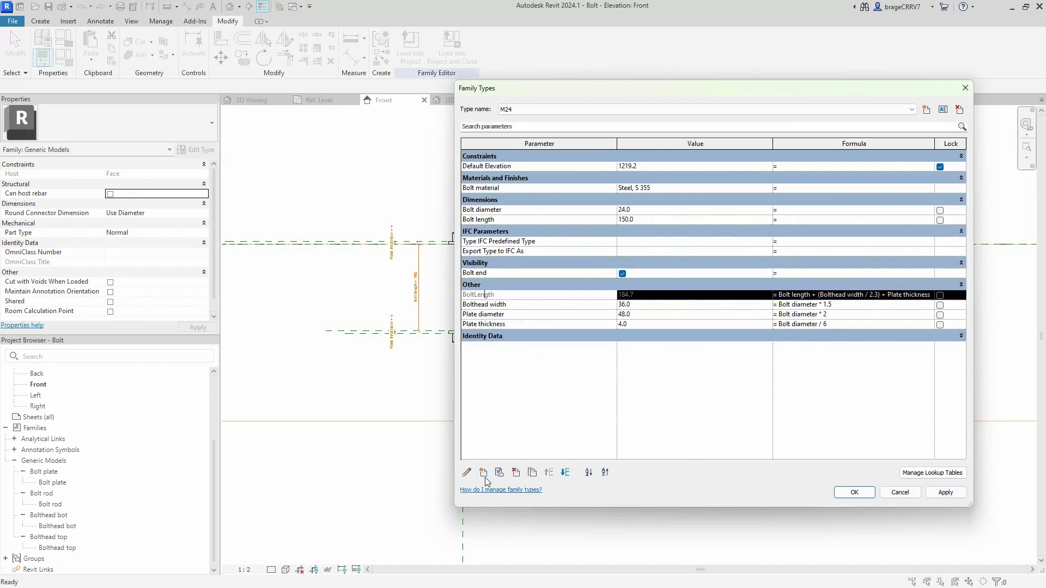
pyautogui.click(468, 475)
pyautogui.click(376, 411)
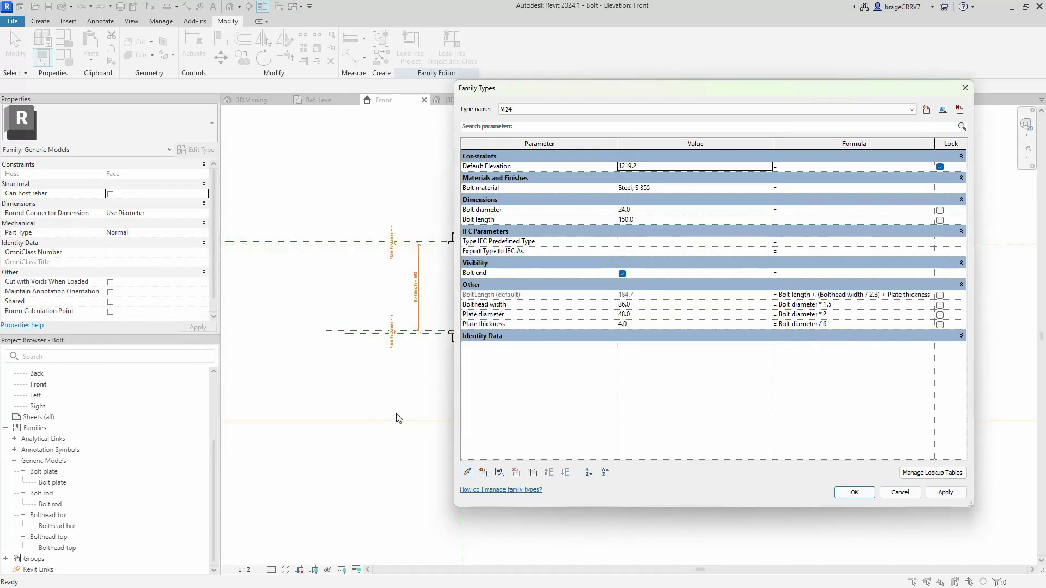
pyautogui.click(485, 220)
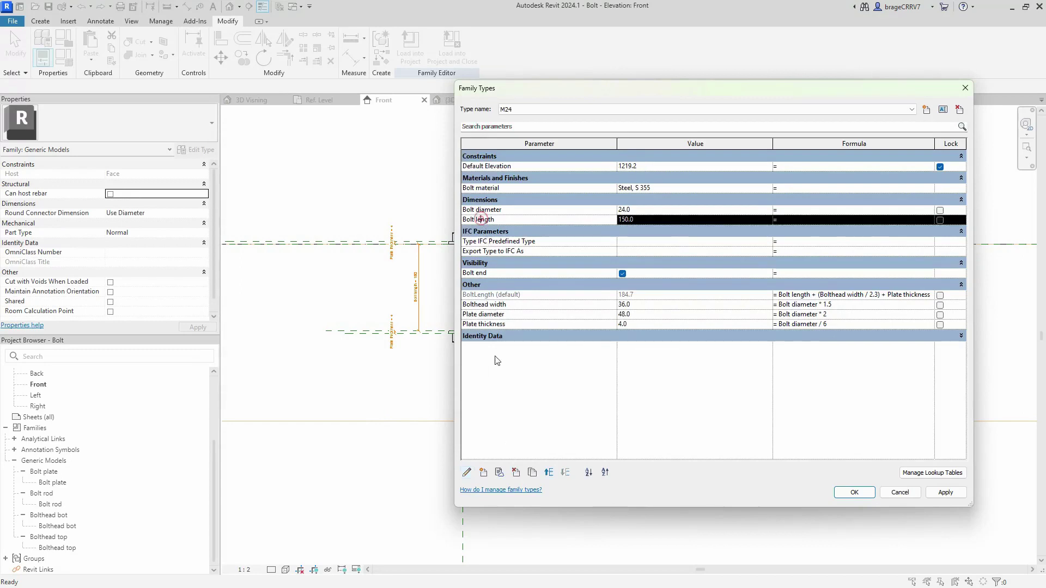
pyautogui.click(468, 472)
pyautogui.click(357, 289)
pyautogui.click(376, 409)
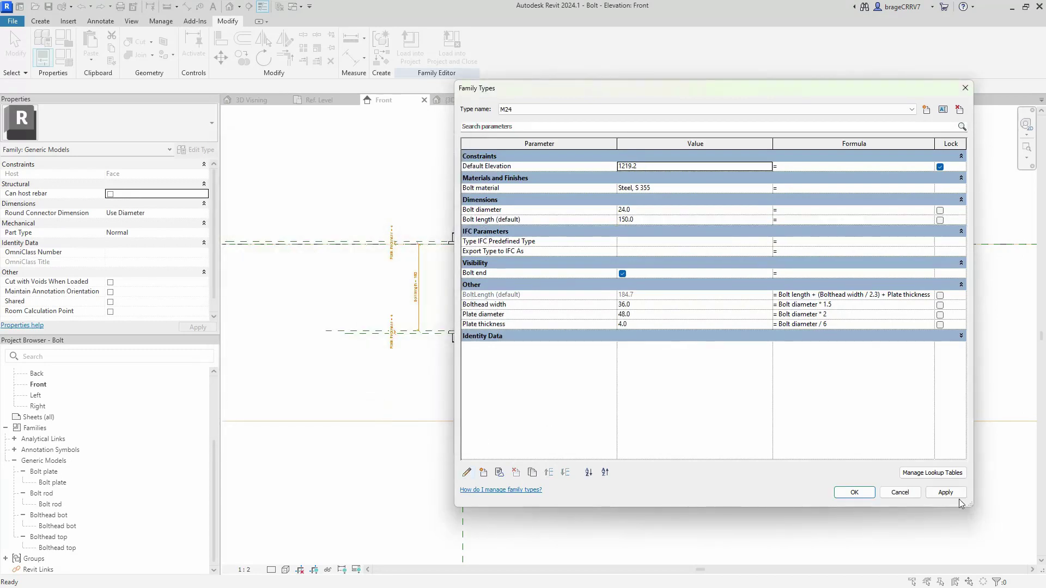
pyautogui.click(854, 492)
# - Keep M24 as the current family type and apply the changes
pyautogui.click(61, 57)
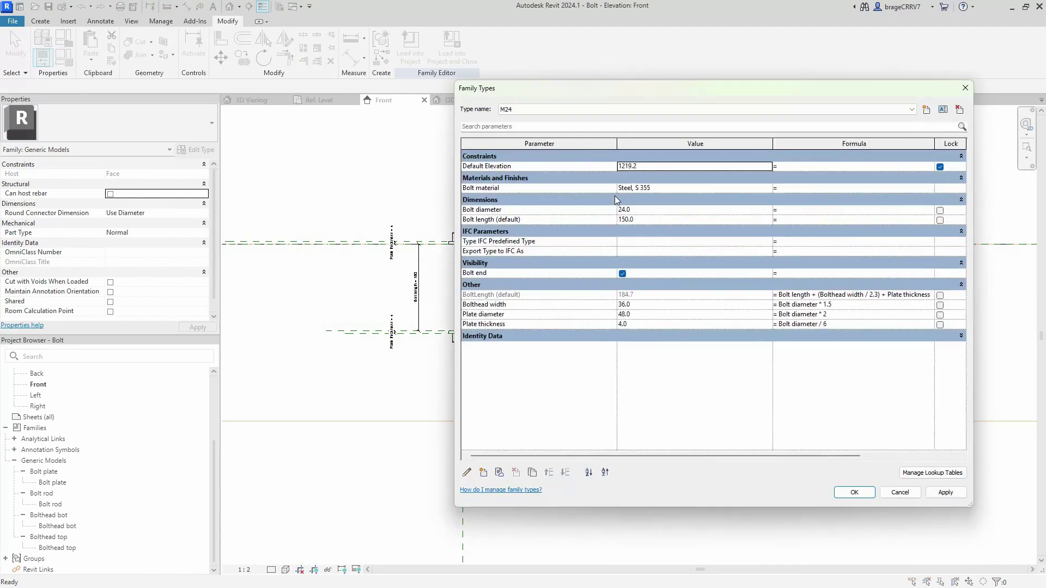
pyautogui.click(560, 109)
pyautogui.click(549, 152)
pyautogui.click(941, 494)
pyautogui.click(863, 493)
# - Load the Bolt family into EngineerBear.rvt, overwriting the existing version
pyautogui.click(410, 49)
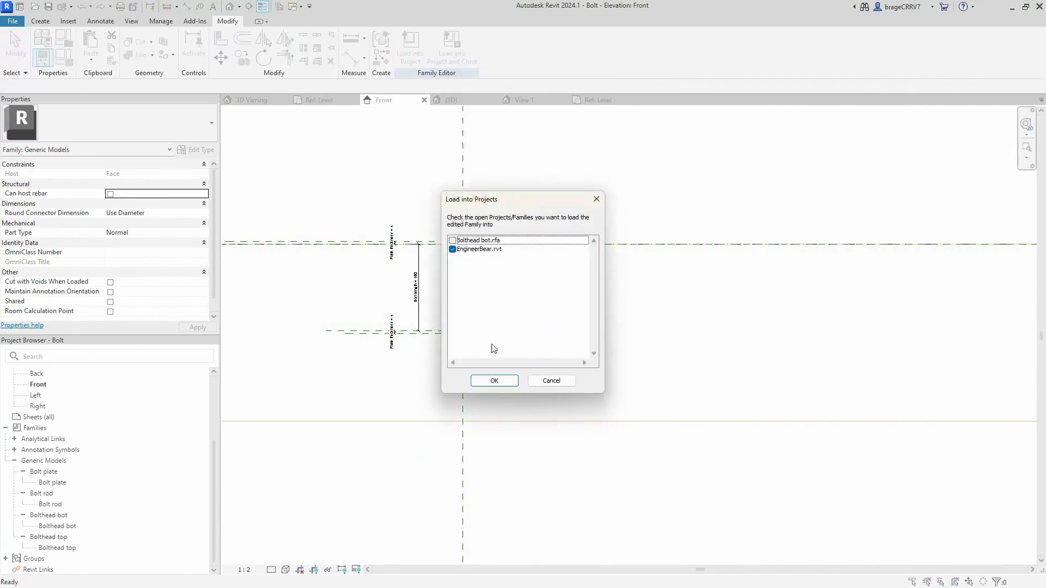
pyautogui.click(494, 380)
pyautogui.click(493, 268)
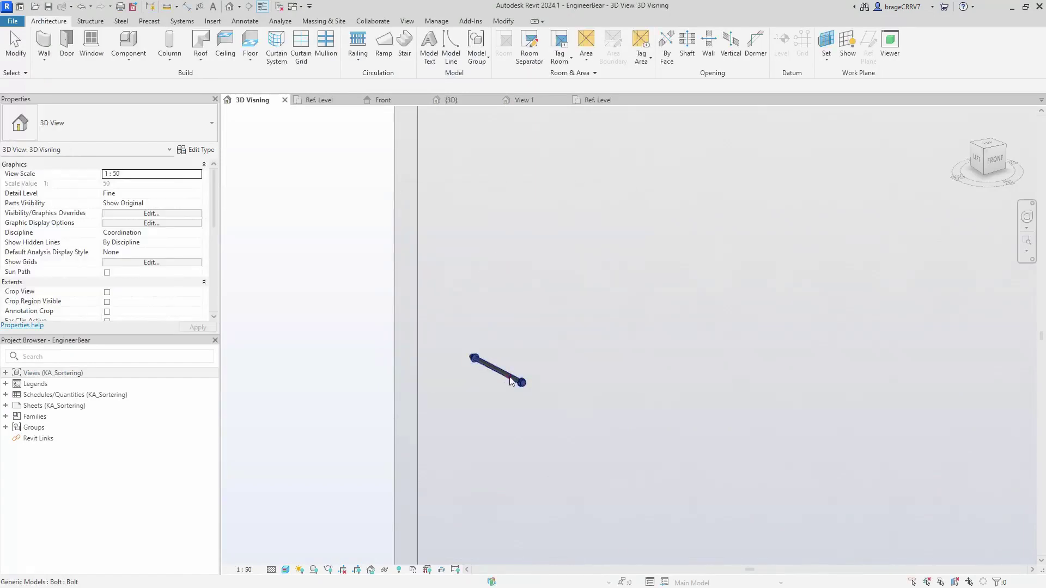
# - Switch the placed bolt to type M10, then to M12
pyautogui.click(511, 381)
pyautogui.click(95, 131)
pyautogui.click(71, 197)
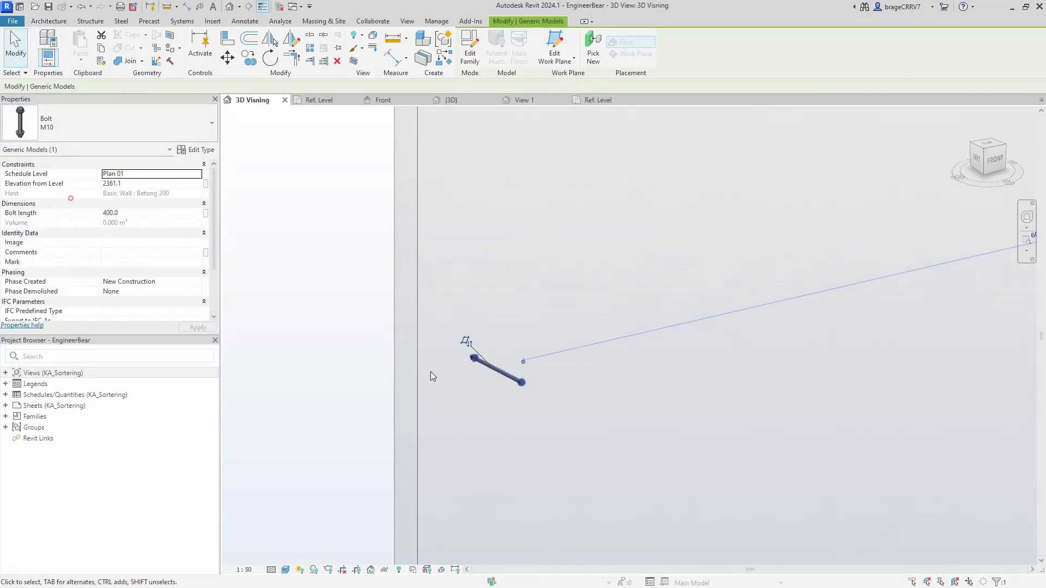
pyautogui.click(431, 372)
pyautogui.click(393, 306)
pyautogui.click(95, 124)
pyautogui.click(61, 217)
# - Switch the bolt through M16 to M24 and view it against the host wall
pyautogui.click(95, 124)
pyautogui.click(28, 225)
pyautogui.click(44, 124)
pyautogui.click(33, 251)
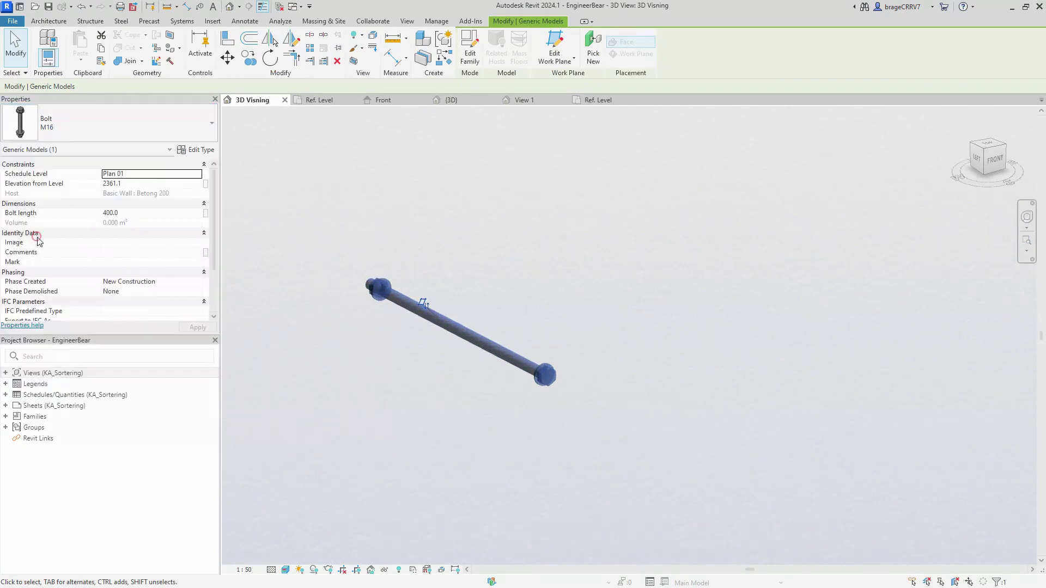
pyautogui.click(95, 124)
pyautogui.click(34, 251)
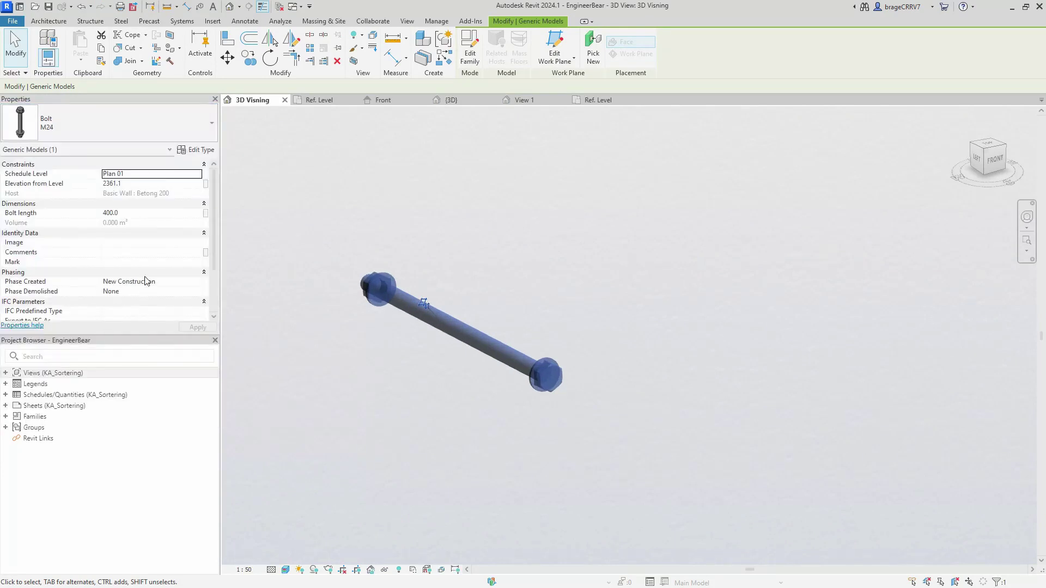
pyautogui.click(399, 368)
pyautogui.moveTo(400, 368)
pyautogui.keyDown('shift'); pyautogui.mouseDown(button='middle')
pyautogui.moveTo(493, 367)
pyautogui.moveTo(617, 440)
pyautogui.moveTo(466, 396)
pyautogui.mouseUp(button='middle'); pyautogui.keyUp('shift')
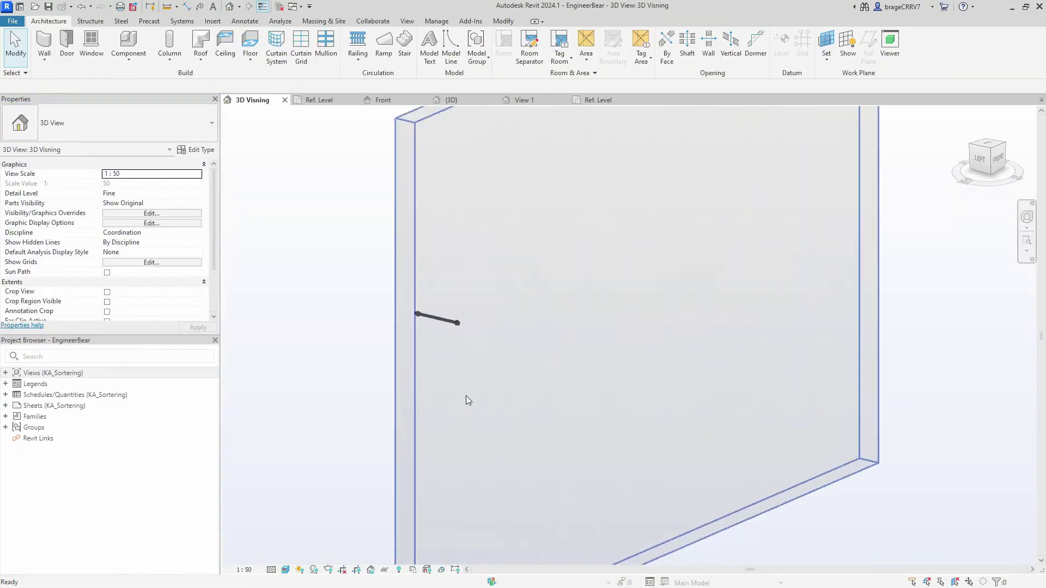
# - Apply view graphic overrides to the host wall to see the bolt inside it
pyautogui.click(411, 371)
pyautogui.rightClick(411, 371)
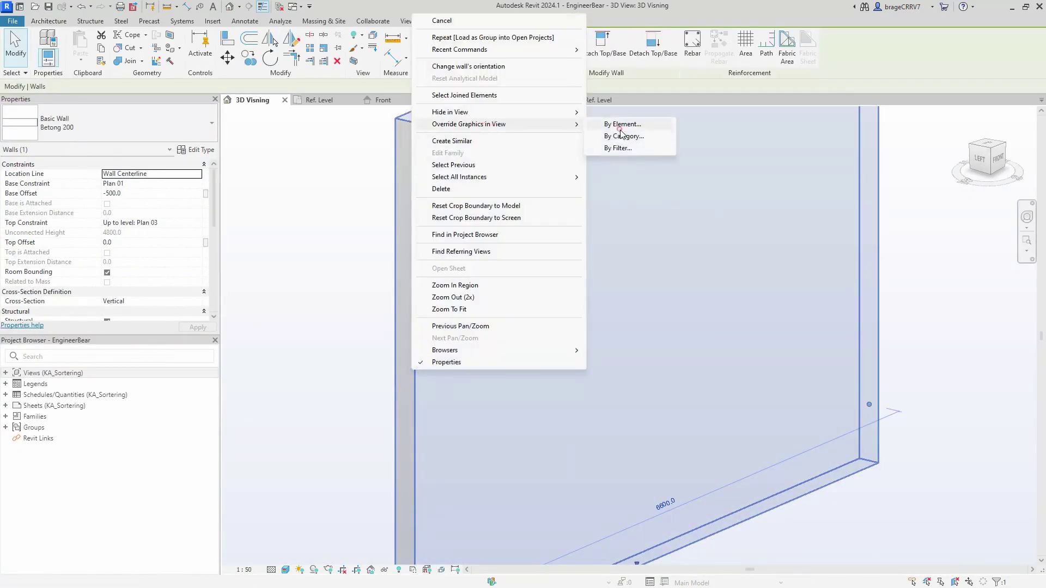
pyautogui.moveTo(469, 125)
pyautogui.click(610, 124)
pyautogui.click(780, 460)
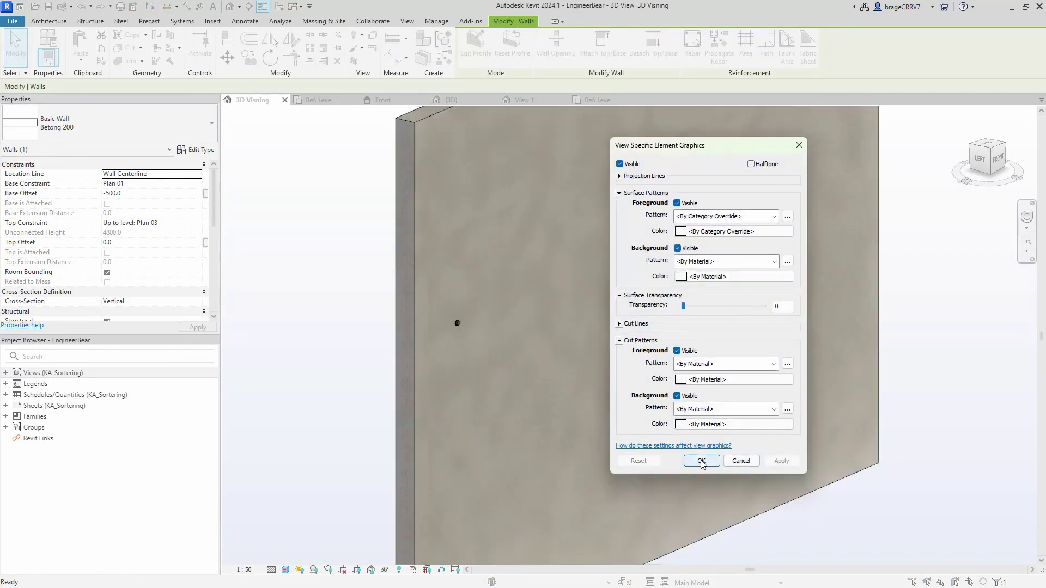
pyautogui.click(701, 460)
pyautogui.click(455, 322)
pyautogui.moveTo(455, 322)
pyautogui.keyDown('shift'); pyautogui.mouseDown(button='middle')
pyautogui.moveTo(617, 359)
pyautogui.moveTo(403, 361)
pyautogui.mouseUp(button='middle'); pyautogui.keyUp('shift')
# - Check the concrete wall type's layer structure: 200 thick
pyautogui.click(442, 365)
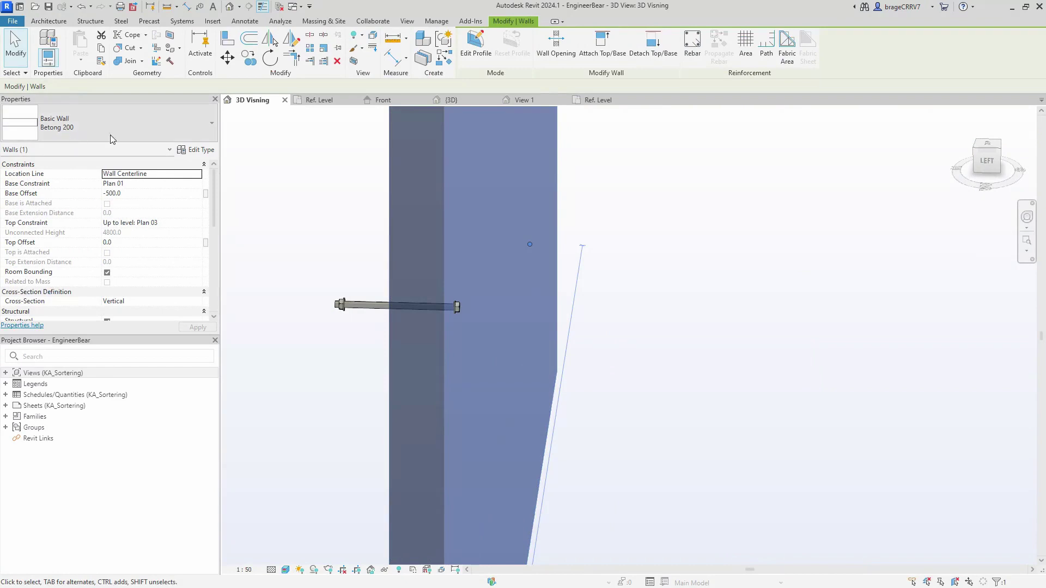
pyautogui.click(196, 150)
pyautogui.click(801, 219)
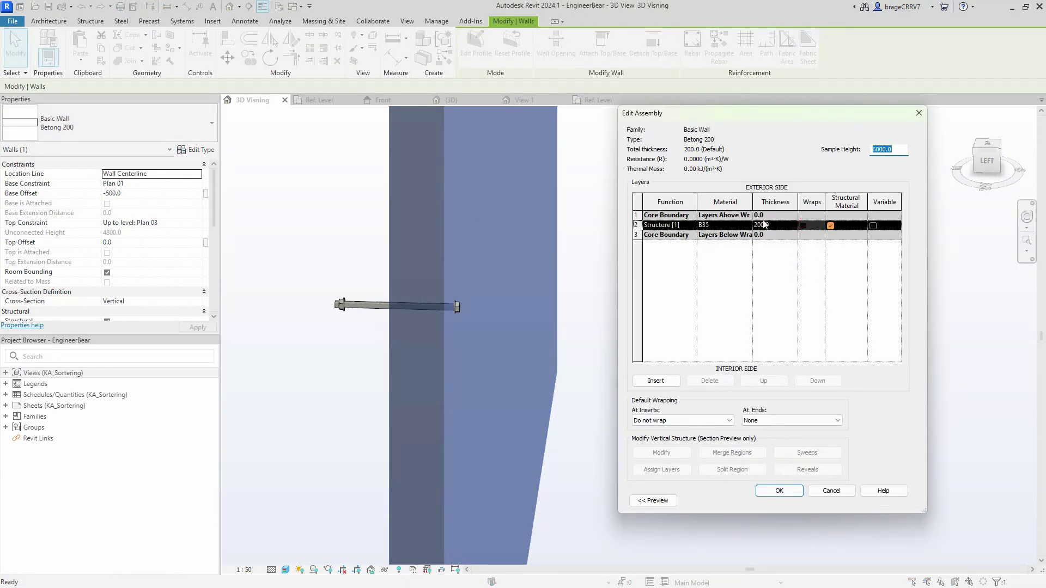
pyautogui.click(919, 112)
pyautogui.click(366, 278)
# - Set the placed bolt's Bolt length to 200 to match the wall
pyautogui.click(366, 304)
pyautogui.click(135, 212)
pyautogui.write('2')
pyautogui.click(197, 327)
pyautogui.click(350, 397)
pyautogui.scroll(4, 350, 397)
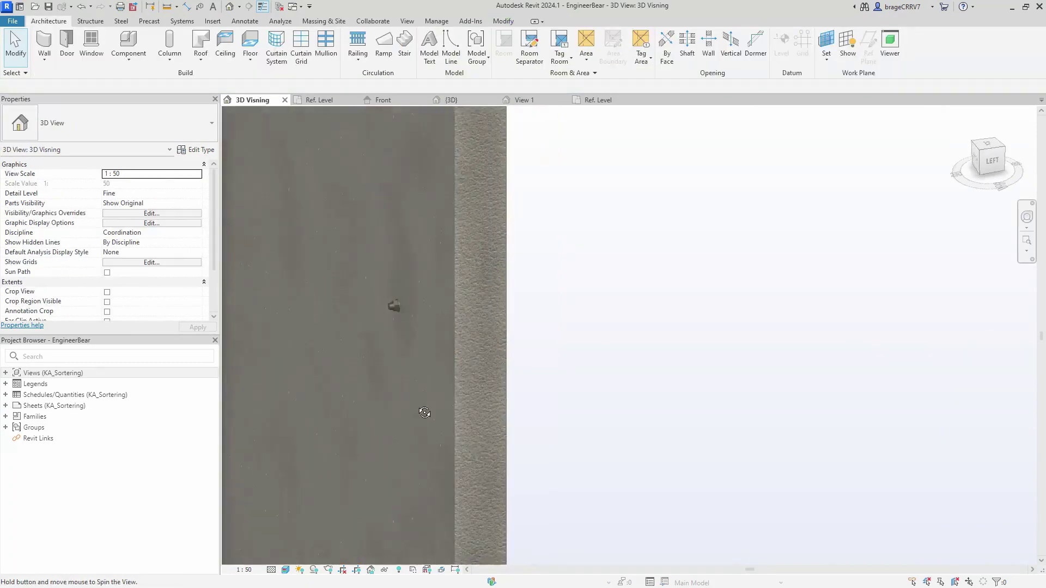
pyautogui.scroll(3, 375, 292)
pyautogui.scroll(3, 392, 348)
pyautogui.keyDown('shift'); pyautogui.moveTo(463, 406); pyautogui.dragTo(499, 403, button='middle'); pyautogui.keyUp('shift')
# - Open the M24 bolt's Bolt family for editing
pyautogui.click(605, 389)
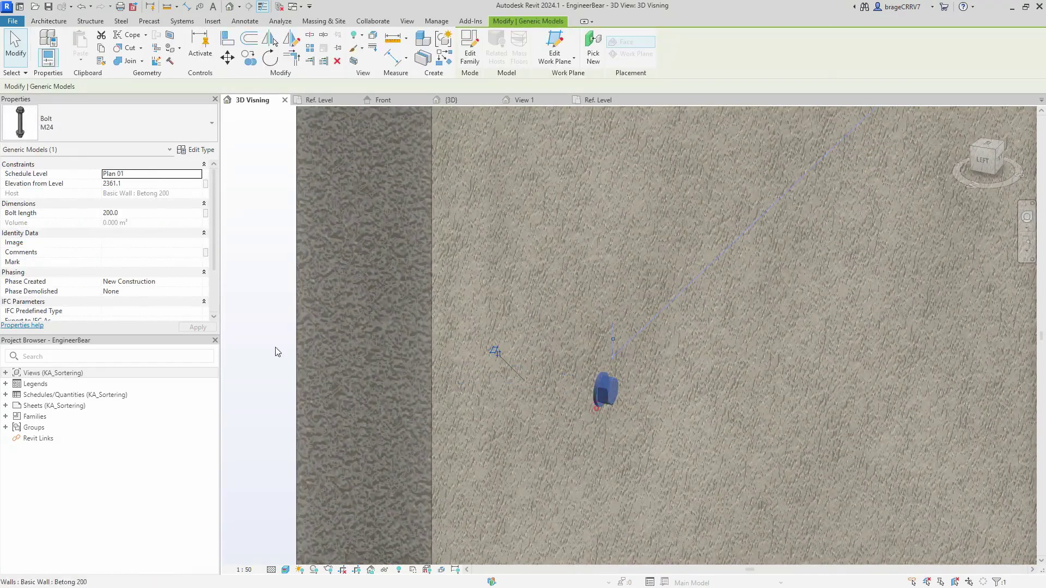
pyautogui.scroll(-3, 125, 294)
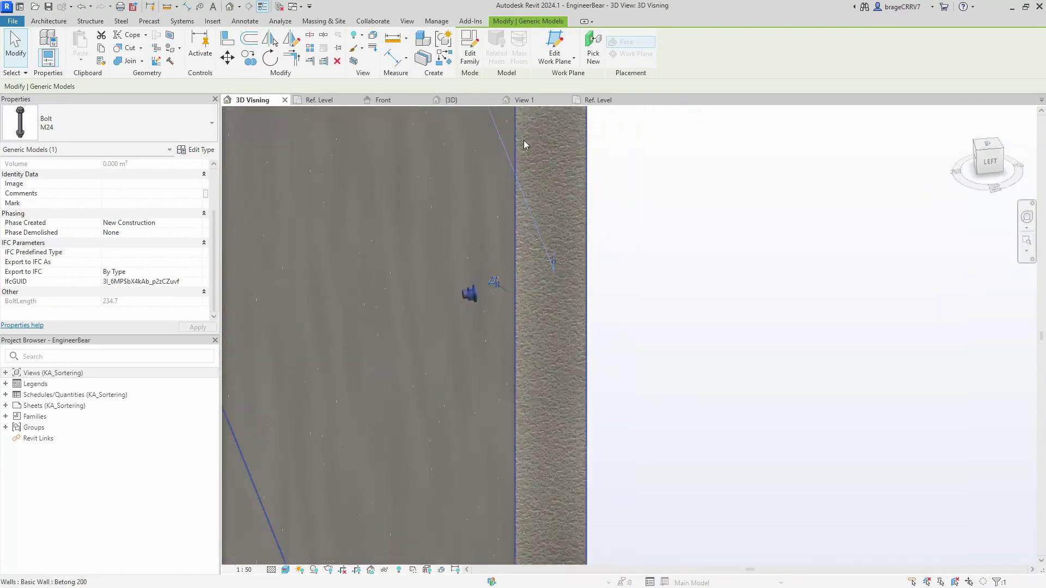
pyautogui.click(469, 54)
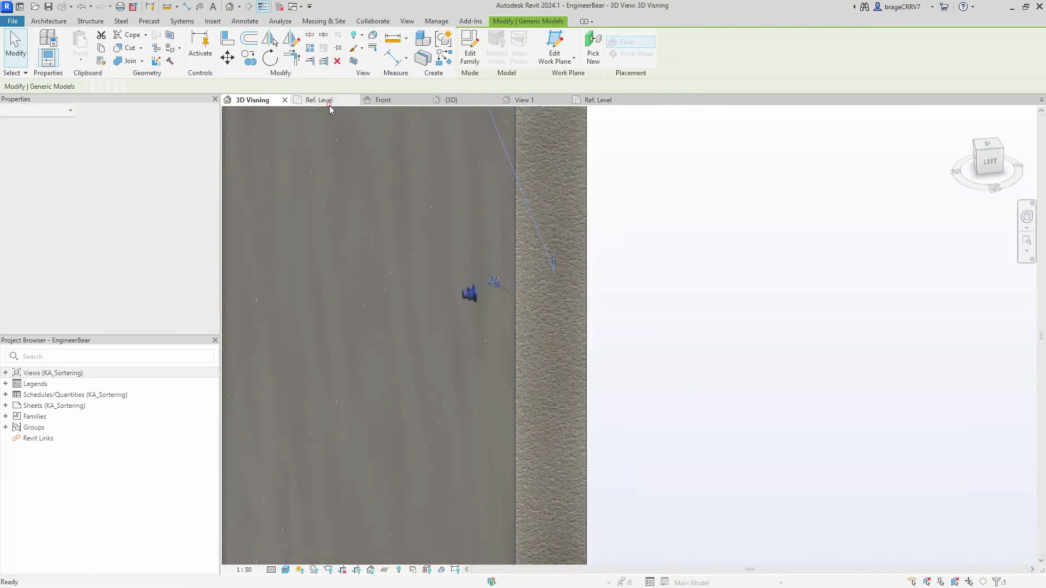
# - Make Bolt end an instance parameter in Family Types
pyautogui.click(65, 58)
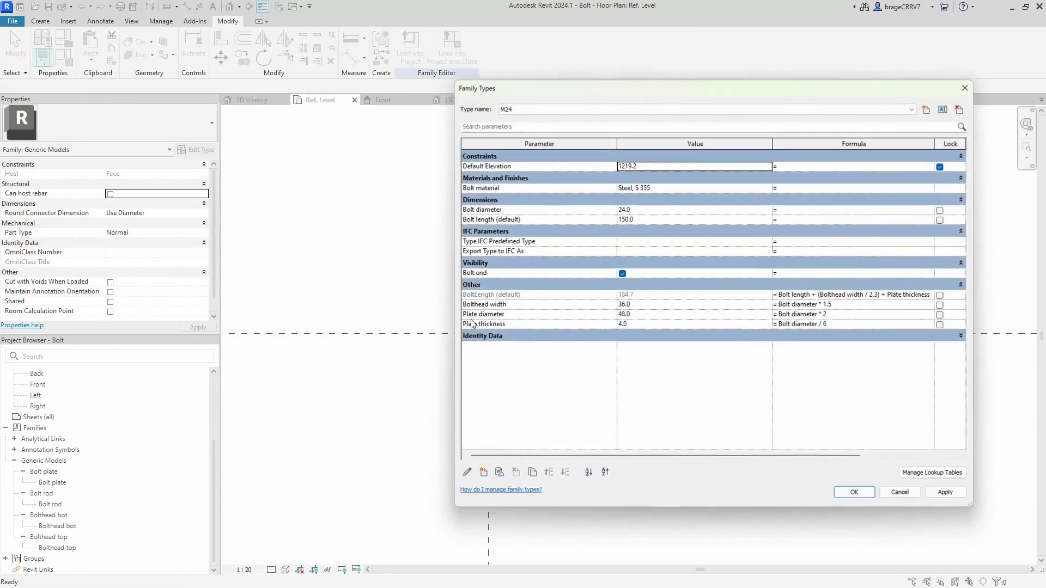
pyautogui.click(488, 273)
pyautogui.click(466, 473)
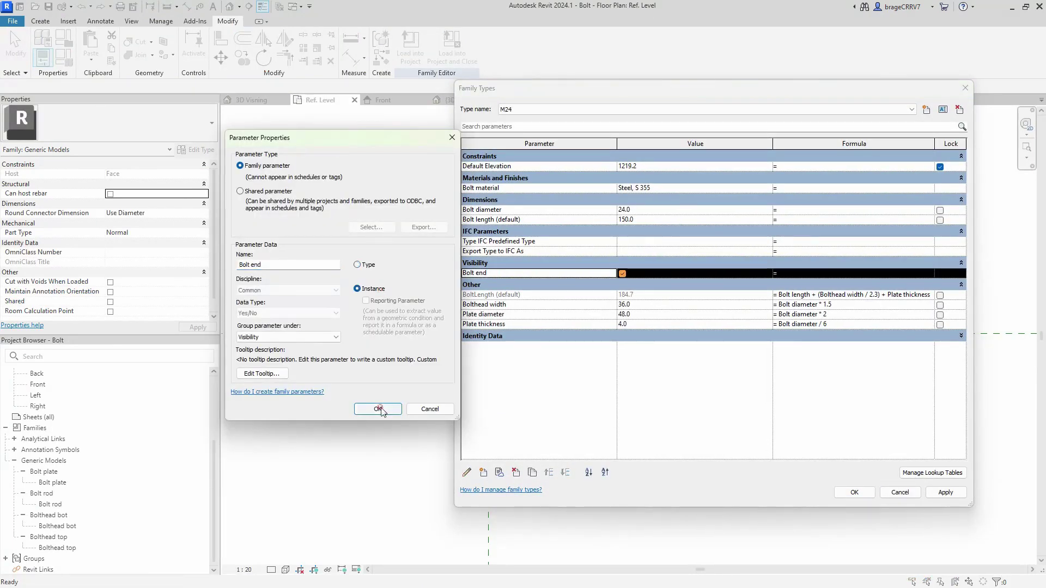
pyautogui.click(379, 409)
pyautogui.click(855, 493)
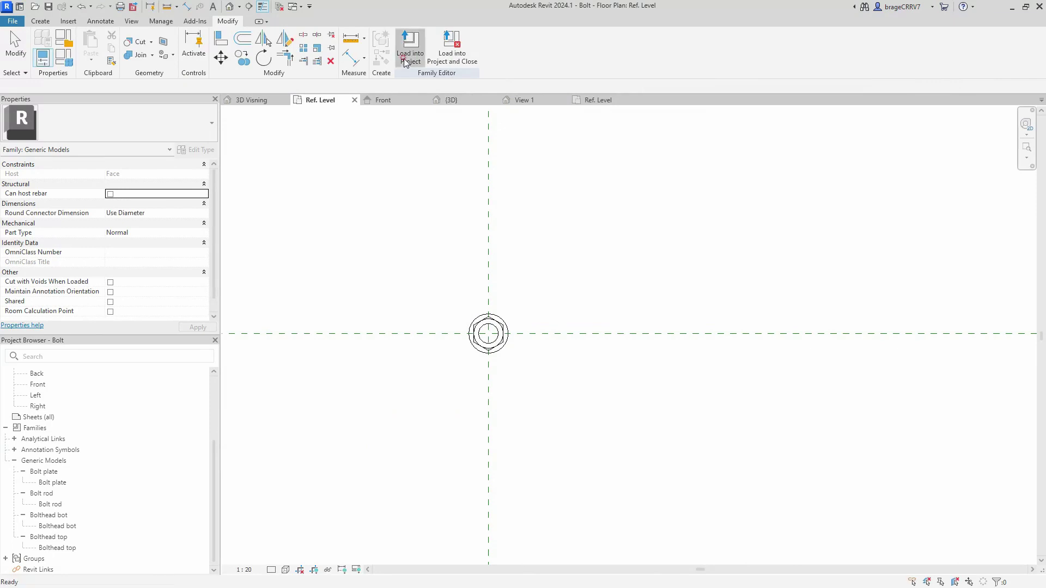
# - Reload the Bolt family into EngineerBear, overwriting the existing version
pyautogui.click(410, 49)
pyautogui.click(486, 380)
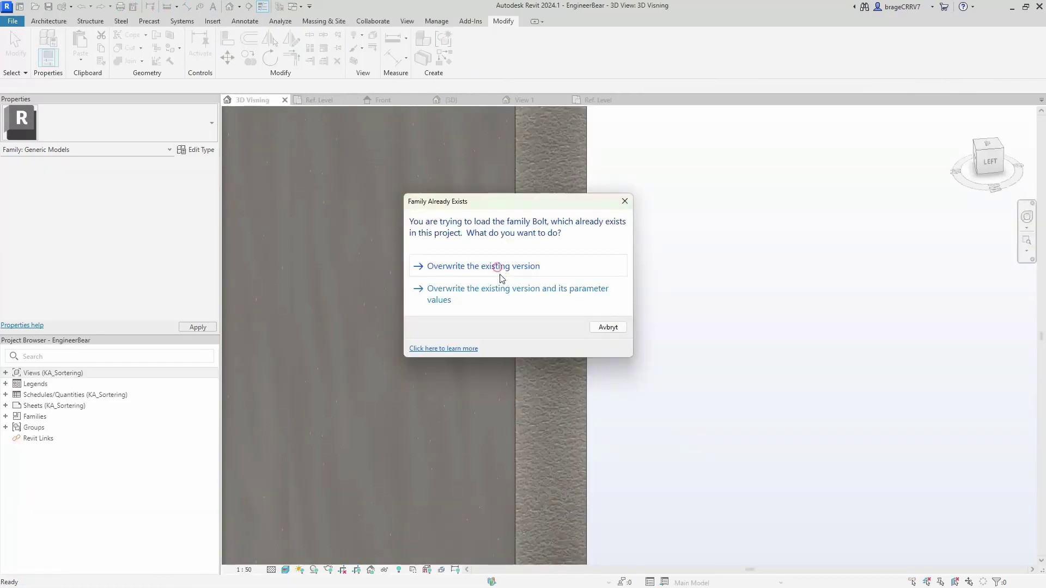
pyautogui.click(496, 266)
# - Toggle Bolt end on the placed M24 bolt and apply it
pyautogui.click(471, 293)
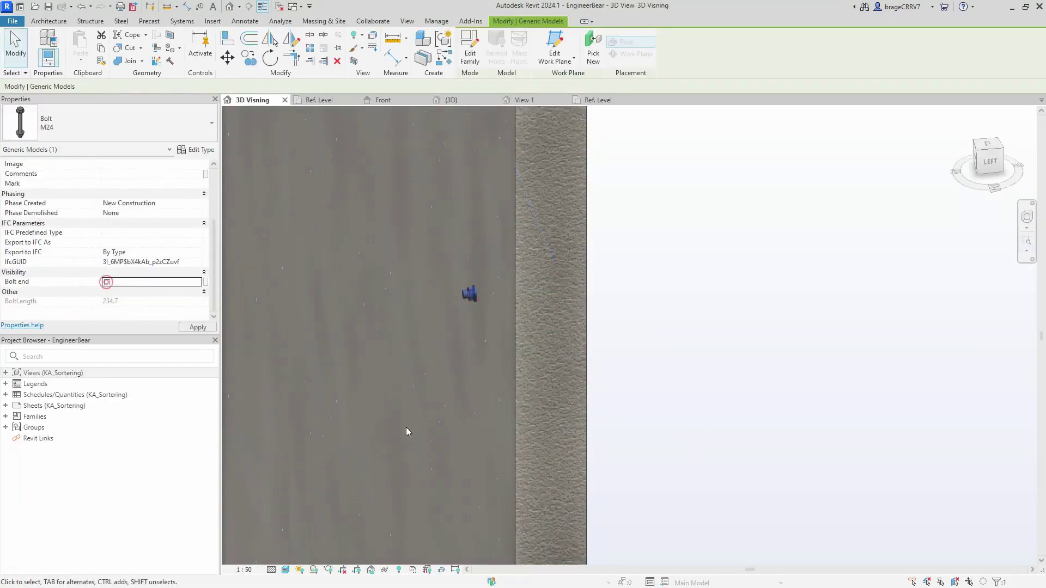
pyautogui.click(726, 427)
pyautogui.keyDown('shift'); pyautogui.moveTo(726, 428); pyautogui.dragTo(548, 303, button='middle'); pyautogui.keyUp('shift')
pyautogui.click(546, 301)
pyautogui.click(106, 281)
pyautogui.click(312, 318)
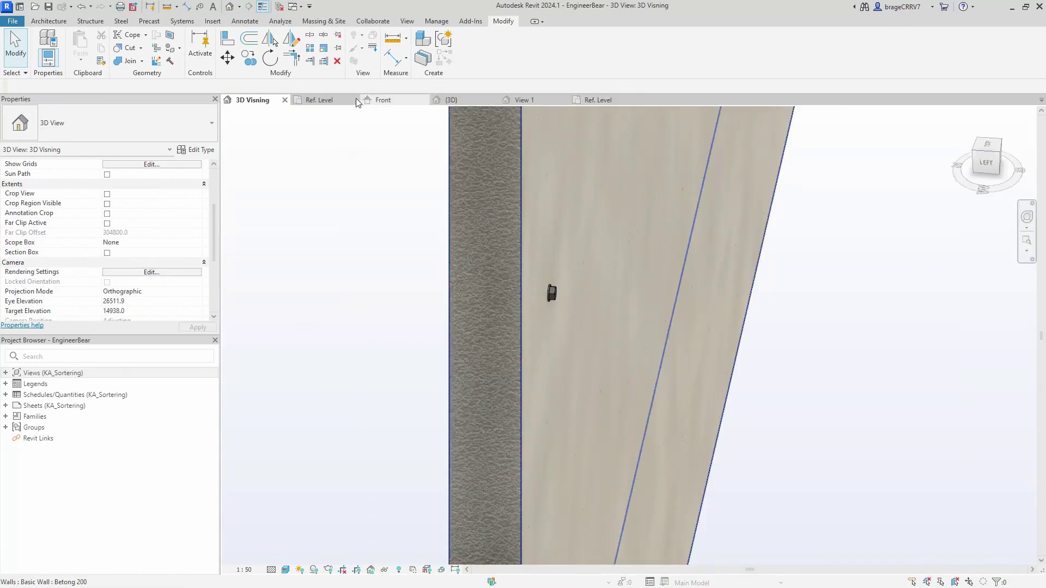
# - Close the Bolthead bot view, saving and replacing the Bolthead bot file
pyautogui.click(356, 103)
pyautogui.click(634, 100)
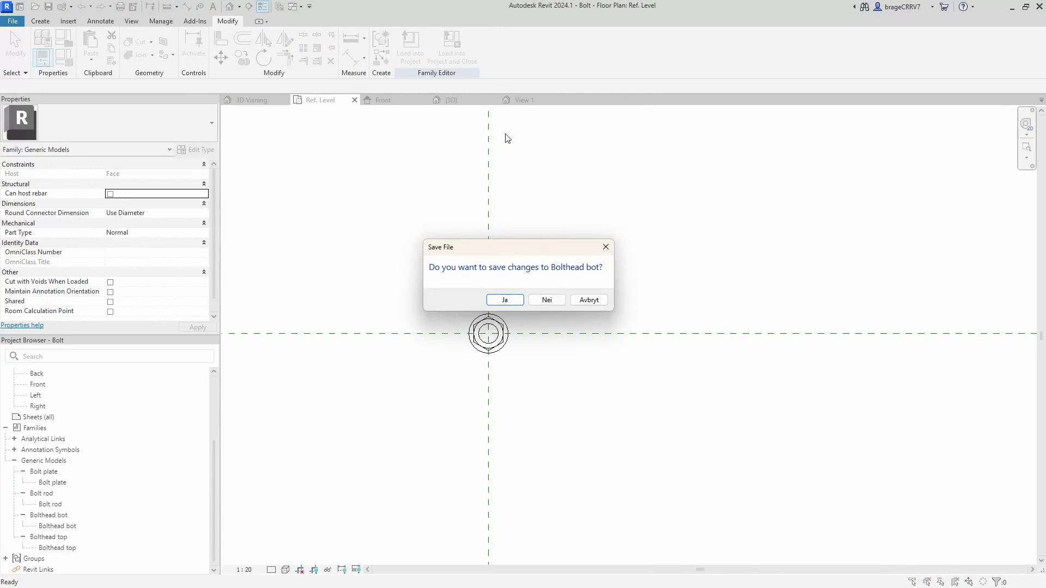
pyautogui.click(505, 300)
pyautogui.click(501, 303)
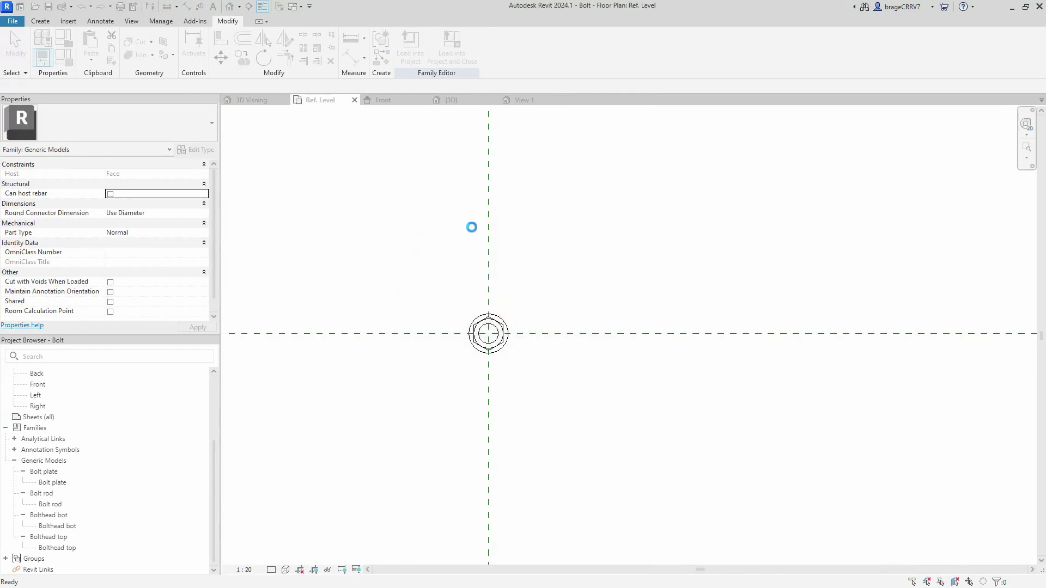
pyautogui.click(476, 100)
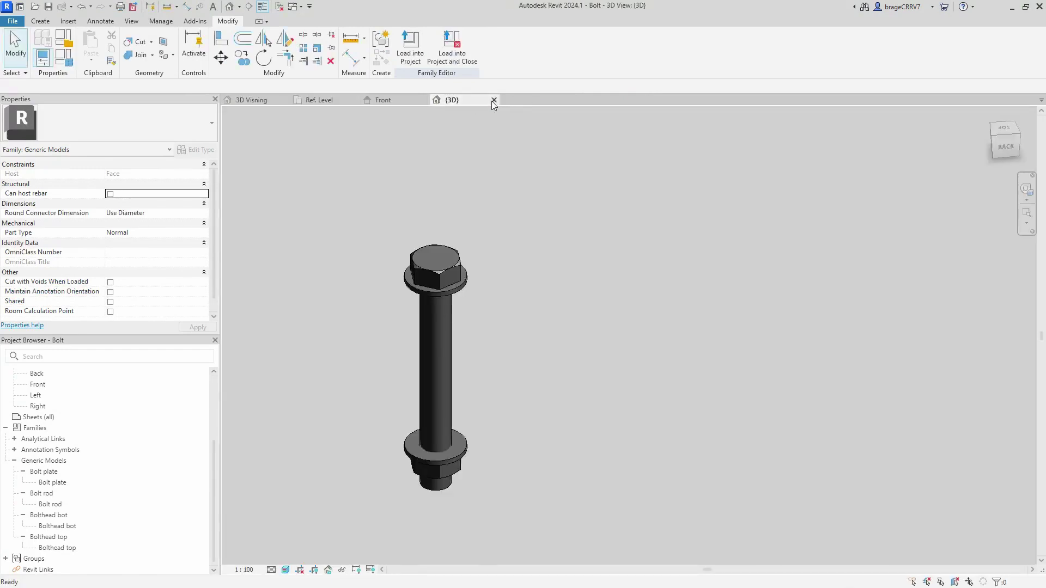
# - Close the Bolt family's 3D view and cycle through its Front and Ref. Level views
pyautogui.click(493, 100)
pyautogui.click(383, 100)
pyautogui.click(340, 101)
pyautogui.click(383, 100)
pyautogui.click(251, 100)
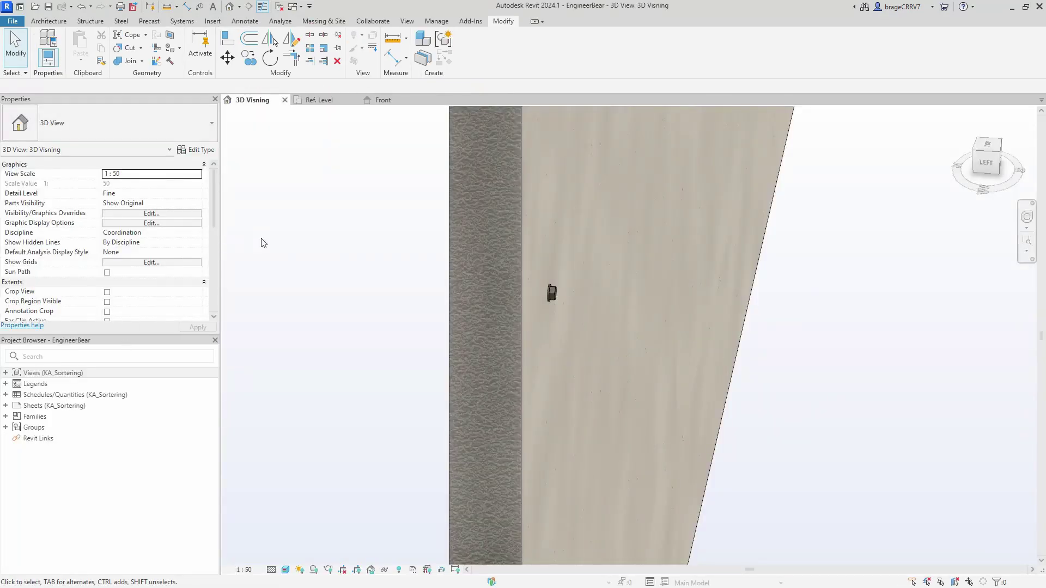
# - Create Family5 from a Metric Generic Model face-based template
pyautogui.click(12, 21)
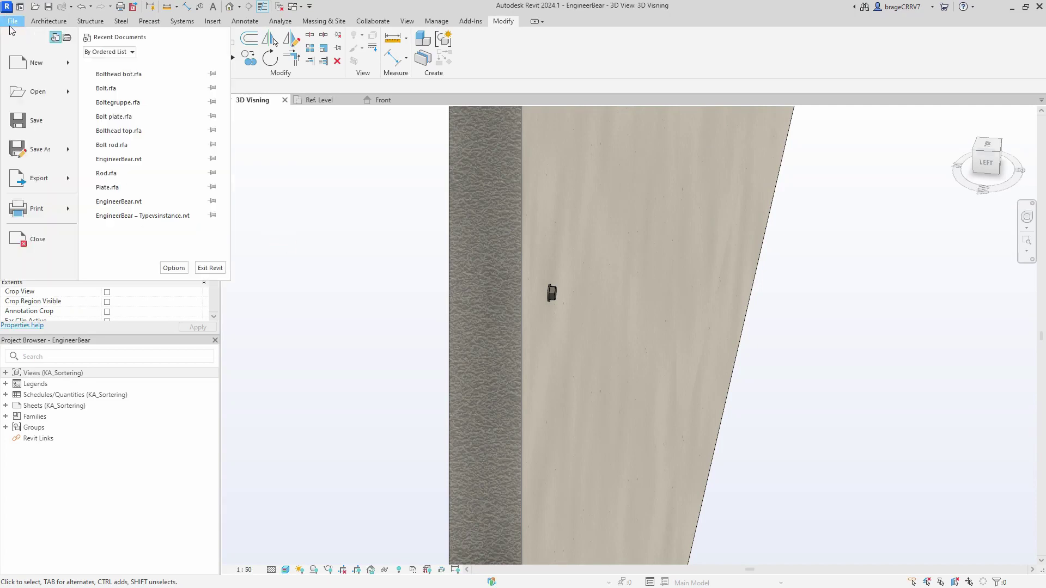
pyautogui.moveTo(37, 63)
pyautogui.click(128, 97)
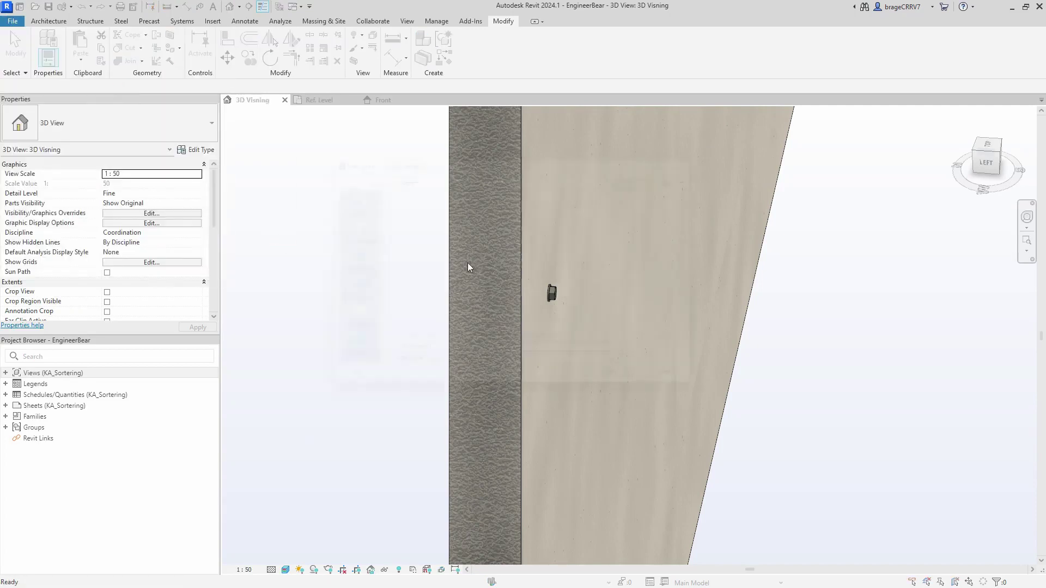
pyautogui.scroll(-2, 467, 260)
pyautogui.scroll(-2, 467, 261)
pyautogui.scroll(-2, 467, 260)
pyautogui.scroll(-2, 467, 260)
pyautogui.scroll(-2, 467, 260)
pyautogui.scroll(2, 467, 260)
pyautogui.scroll(1, 467, 260)
pyautogui.doubleClick(467, 236)
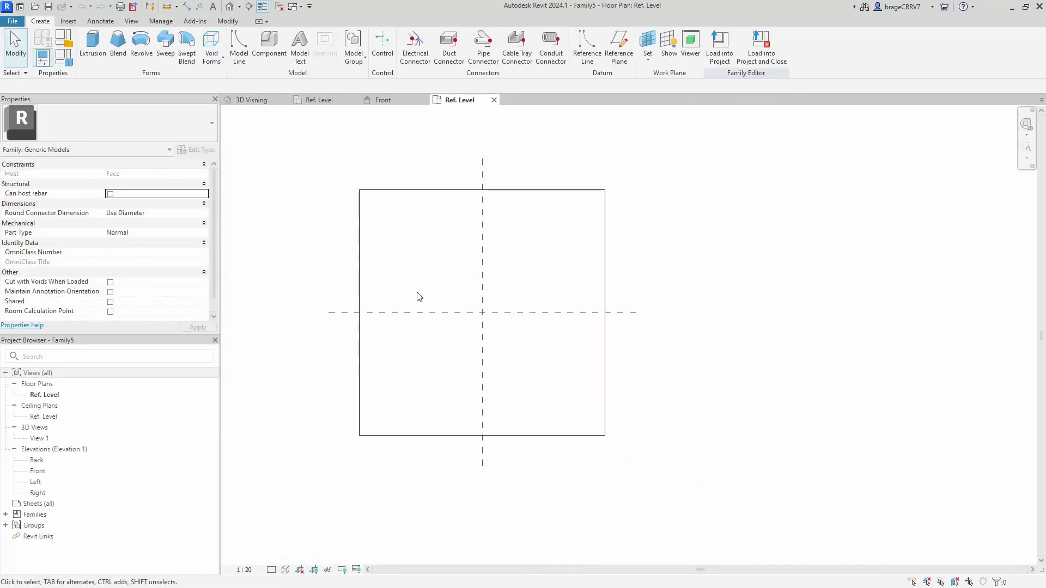
# - Draw four reference planes (RP) around the centre: two horizontal and two vertical
pyautogui.scroll(1, 406, 285)
pyautogui.press('r')
pyautogui.press('p')
pyautogui.click(541, 252)
pyautogui.click(349, 249)
pyautogui.click(531, 359)
pyautogui.click(364, 359)
pyautogui.click(392, 217)
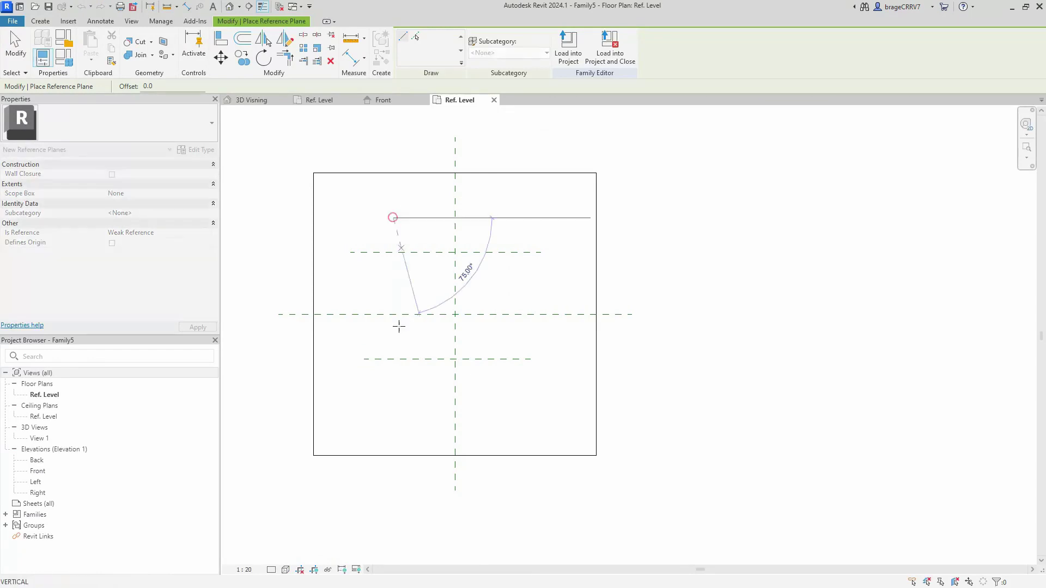
pyautogui.click(393, 405)
pyautogui.click(512, 218)
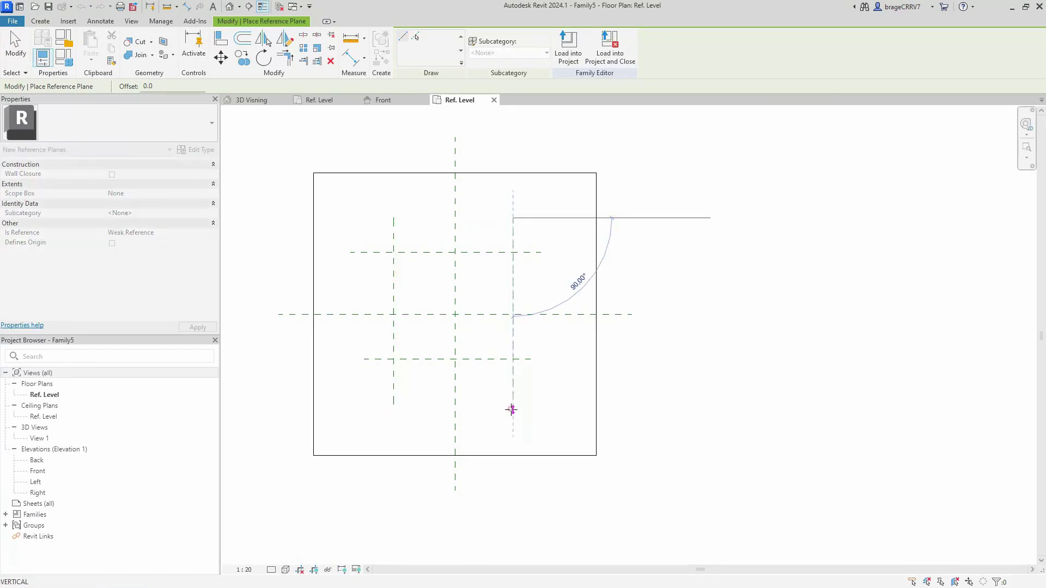
pyautogui.click(512, 409)
pyautogui.press('Escape')
pyautogui.press('Escape')
# - Pan the plan slightly left and switch to the Front elevation
pyautogui.moveTo(436, 411); pyautogui.dragTo(428, 411, button='middle')
pyautogui.moveTo(411, 154); pyautogui.dragTo(406, 154, button='middle')
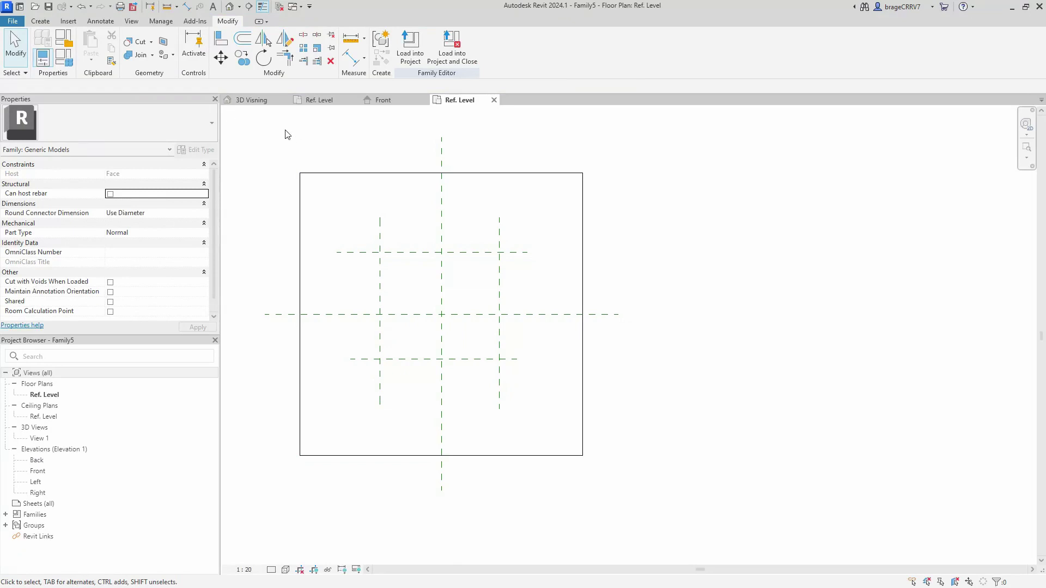
pyautogui.click(376, 99)
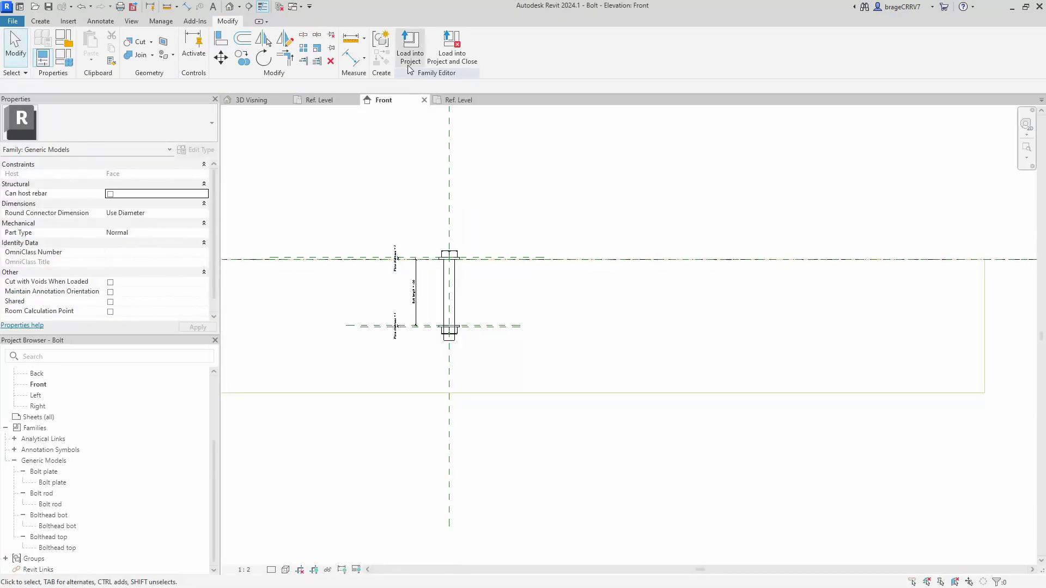
# - Load the Bolt family into Family5 and place one bolt
pyautogui.click(410, 55)
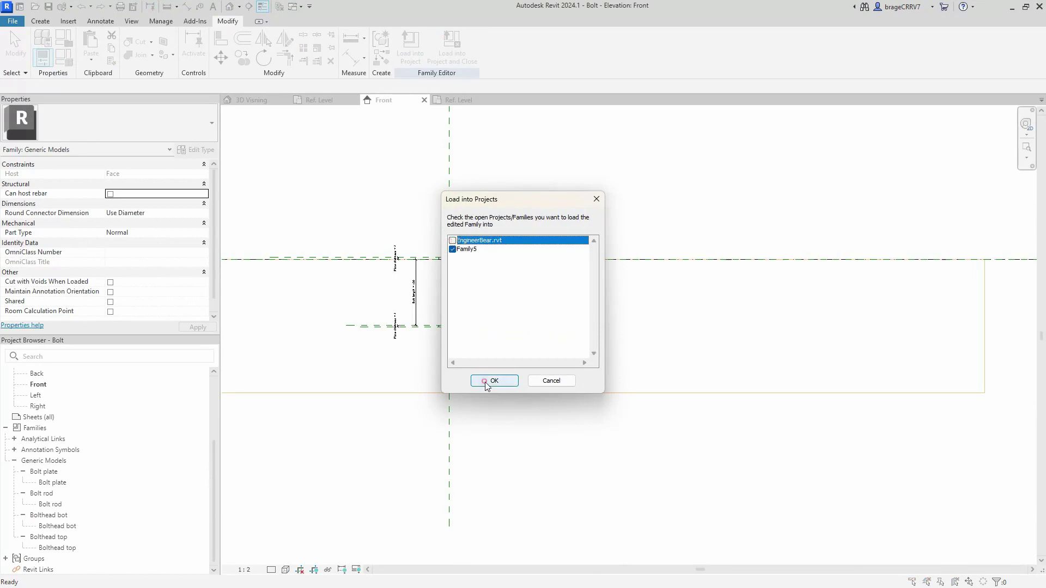
pyautogui.click(487, 383)
pyautogui.moveTo(393, 324); pyautogui.dragTo(469, 344, button='middle')
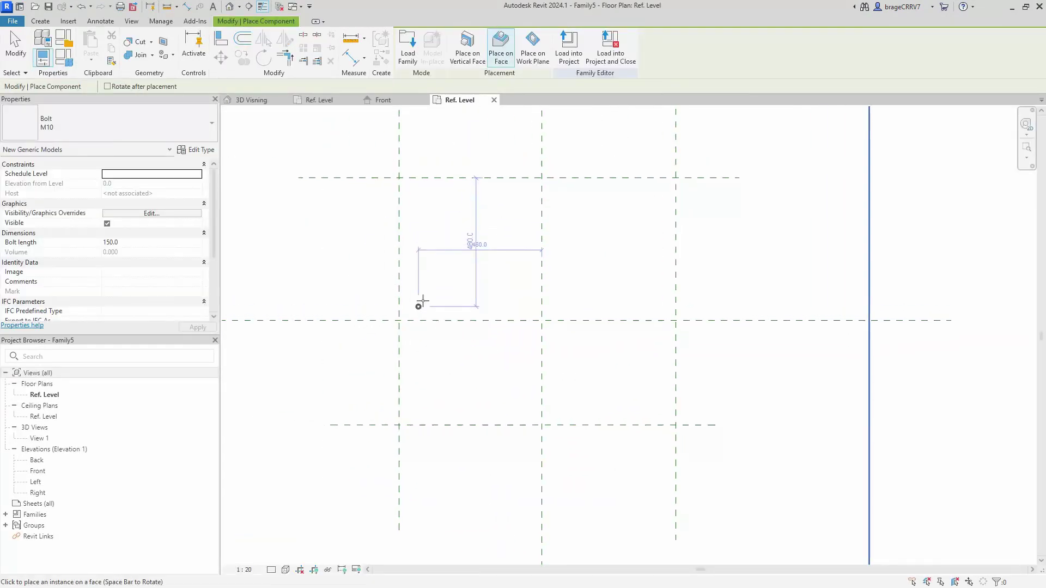
pyautogui.press('Escape')
pyautogui.scroll(-2, 376, 303)
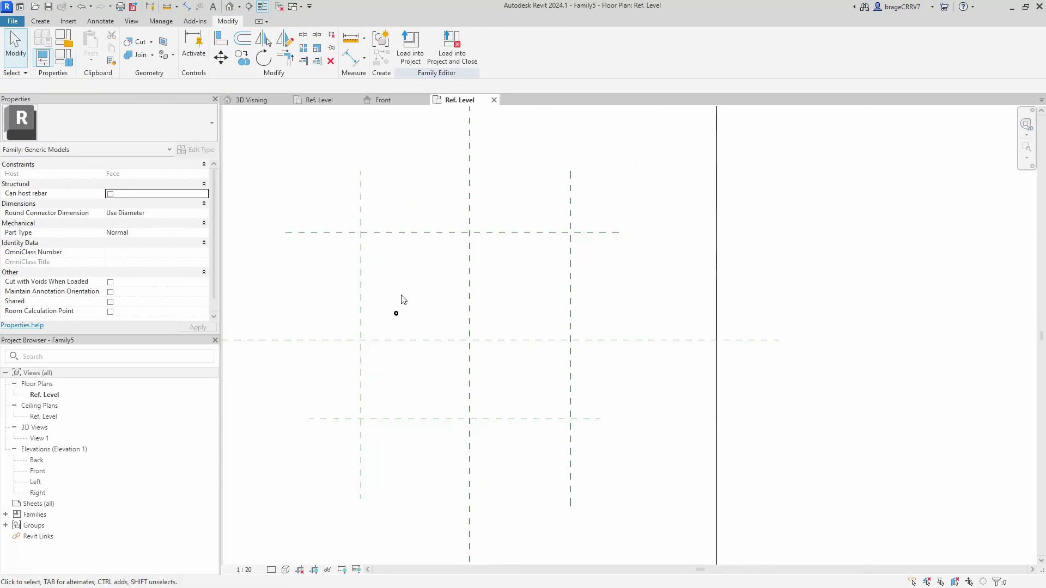
# - Dimension the three vertical reference planes as EQ with a 1000 overall width dimension
pyautogui.press('d')
pyautogui.press('i')
pyautogui.click(359, 211)
pyautogui.click(571, 223)
pyautogui.click(413, 201)
pyautogui.click(462, 146)
pyautogui.click(368, 179)
pyautogui.click(571, 187)
pyautogui.click(425, 163)
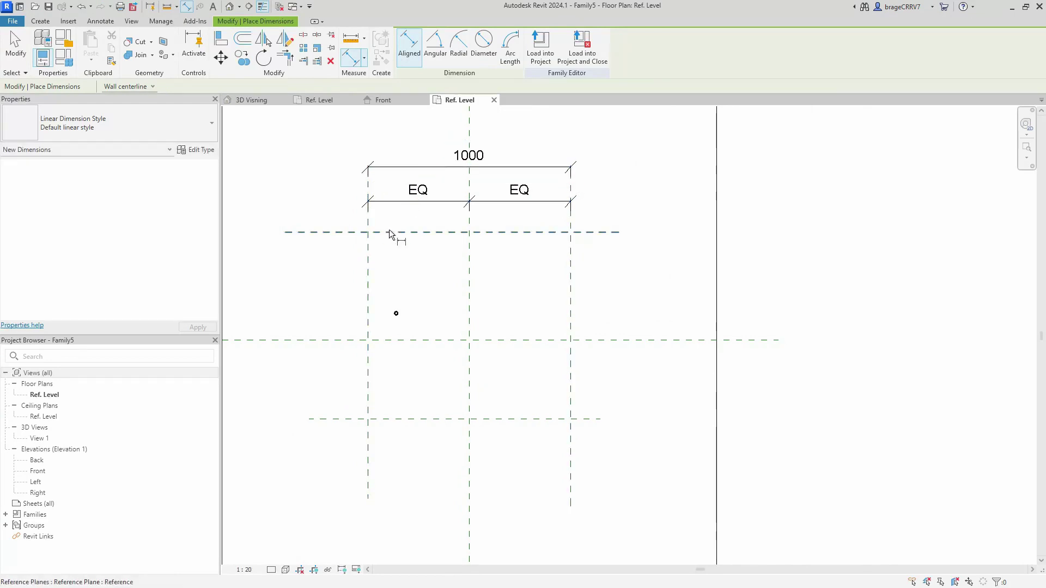
# - Dimension the three horizontal reference planes as EQ with a 1063 overall dimension
pyautogui.click(335, 232)
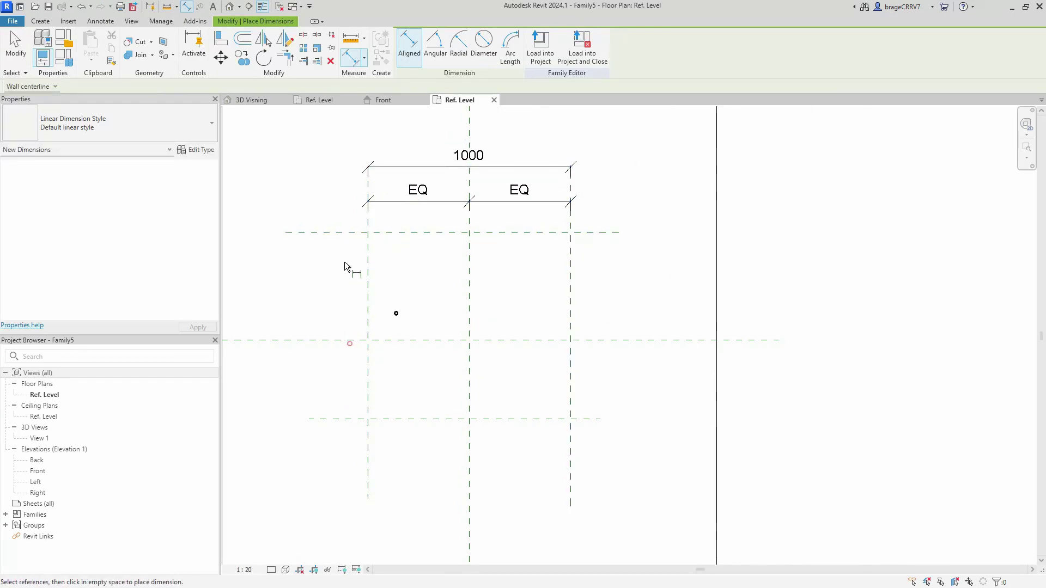
pyautogui.click(346, 340)
pyautogui.click(351, 418)
pyautogui.click(314, 370)
pyautogui.click(261, 325)
pyautogui.click(346, 232)
pyautogui.click(347, 448)
pyautogui.click(269, 383)
pyautogui.press('Escape')
pyautogui.press('Escape')
pyautogui.scroll(3, 403, 305)
pyautogui.scroll(2, 403, 305)
pyautogui.scroll(-5, 390, 342)
pyautogui.click(61, 57)
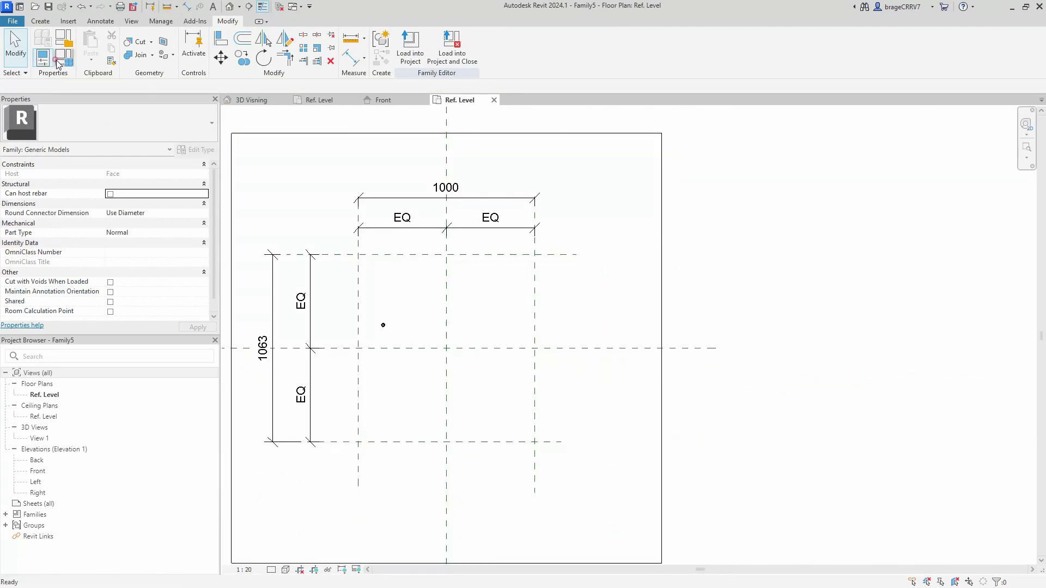
# - Add a Bolt material type parameter of Material data type
pyautogui.click(484, 473)
pyautogui.write('Bolt material')
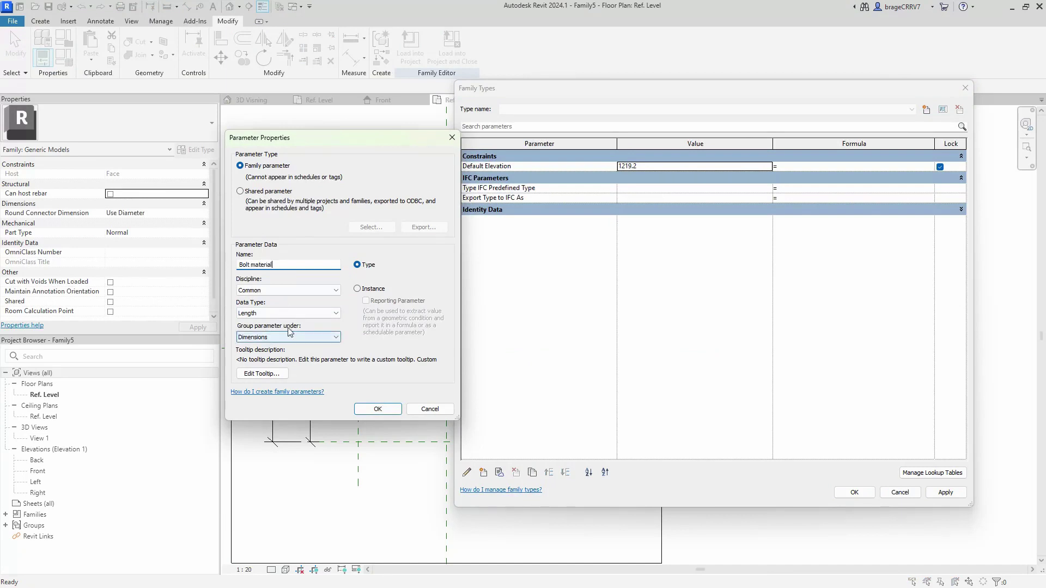
pyautogui.click(289, 313)
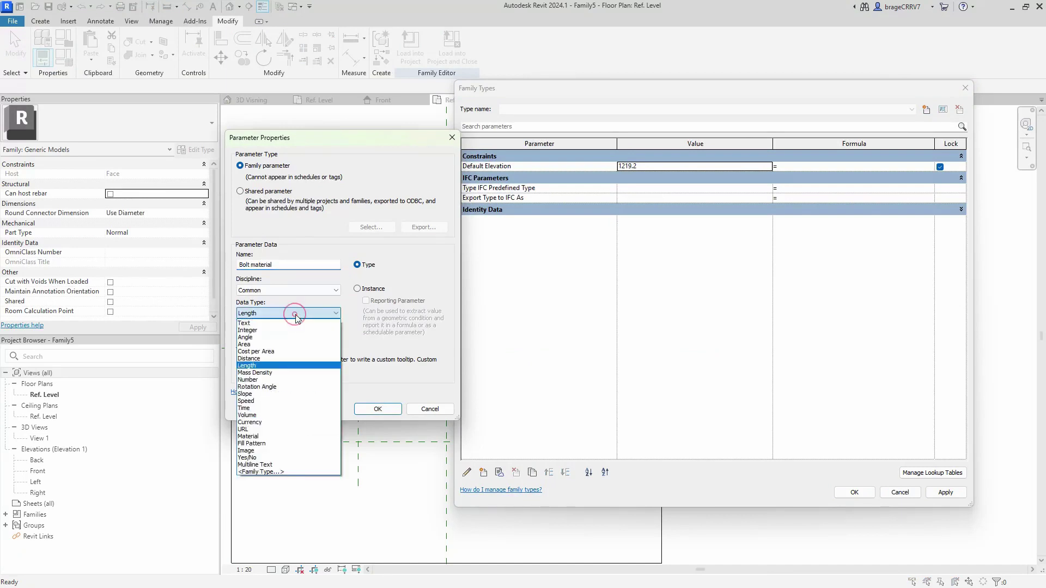
pyautogui.click(305, 436)
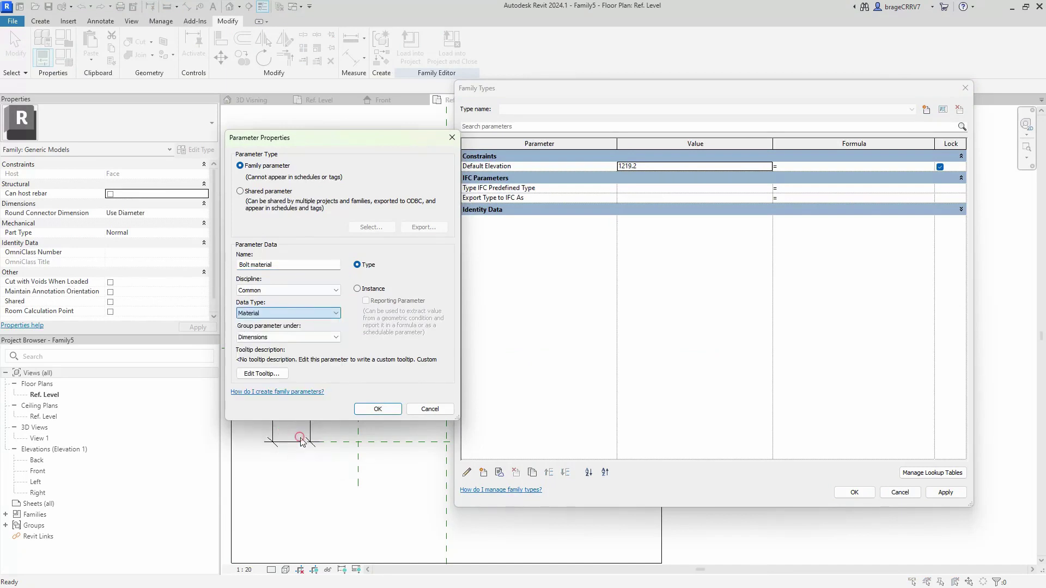
pyautogui.click(367, 409)
# - Add an Integer parameter Number of bolt, grouped under Visibility
pyautogui.click(483, 472)
pyautogui.write('Number of bolt')
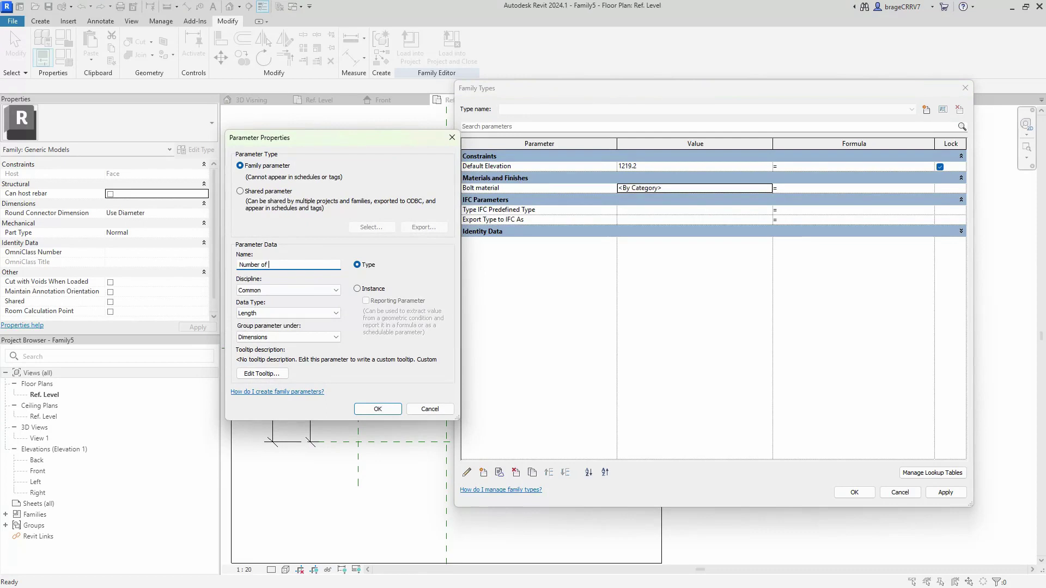
pyautogui.click(298, 337)
pyautogui.click(295, 310)
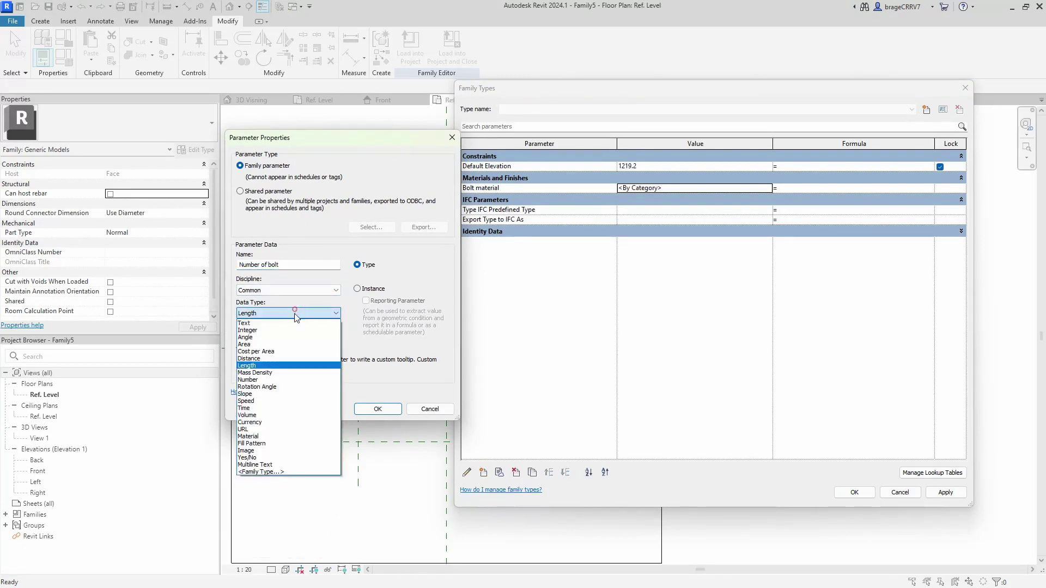
pyautogui.click(292, 330)
pyautogui.click(376, 409)
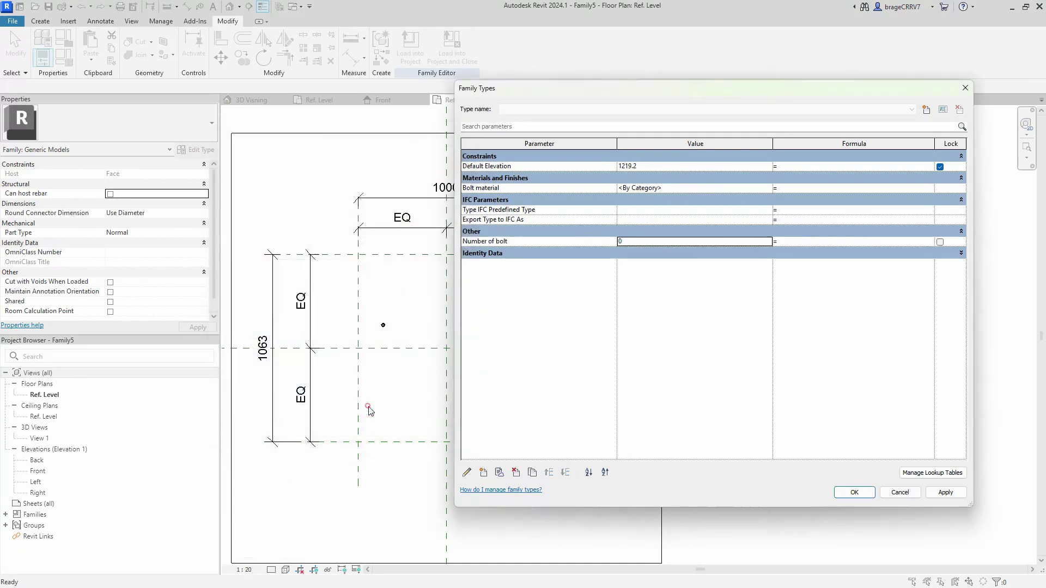
pyautogui.click(467, 474)
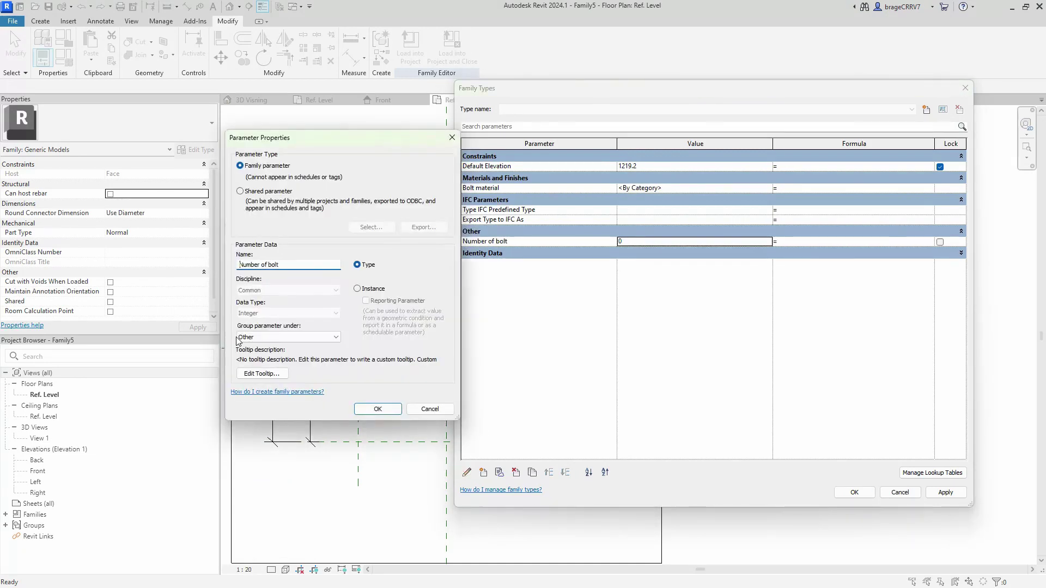
pyautogui.click(239, 338)
pyautogui.click(260, 342)
pyautogui.press('v')
pyautogui.click(261, 338)
pyautogui.click(378, 409)
# - Add Length parameters Bolt length, P1 and P2
pyautogui.click(483, 472)
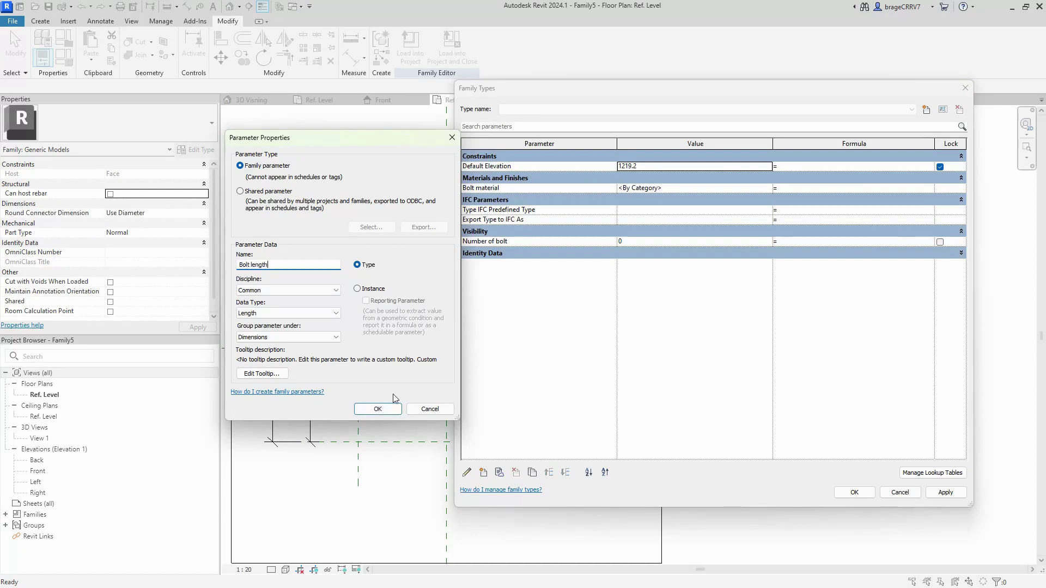
pyautogui.click(377, 408)
pyautogui.click(483, 472)
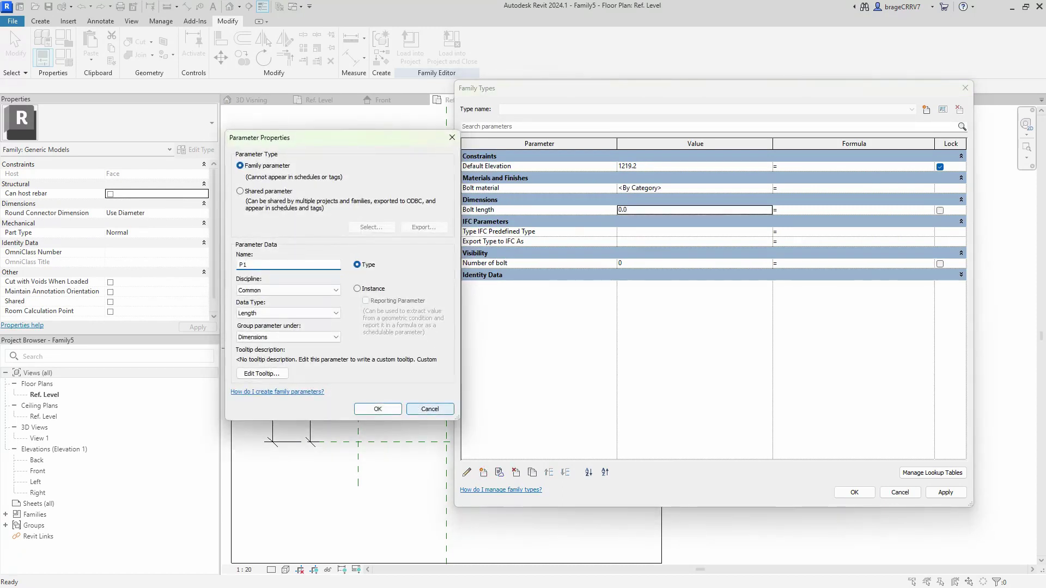
pyautogui.click(378, 409)
pyautogui.click(483, 473)
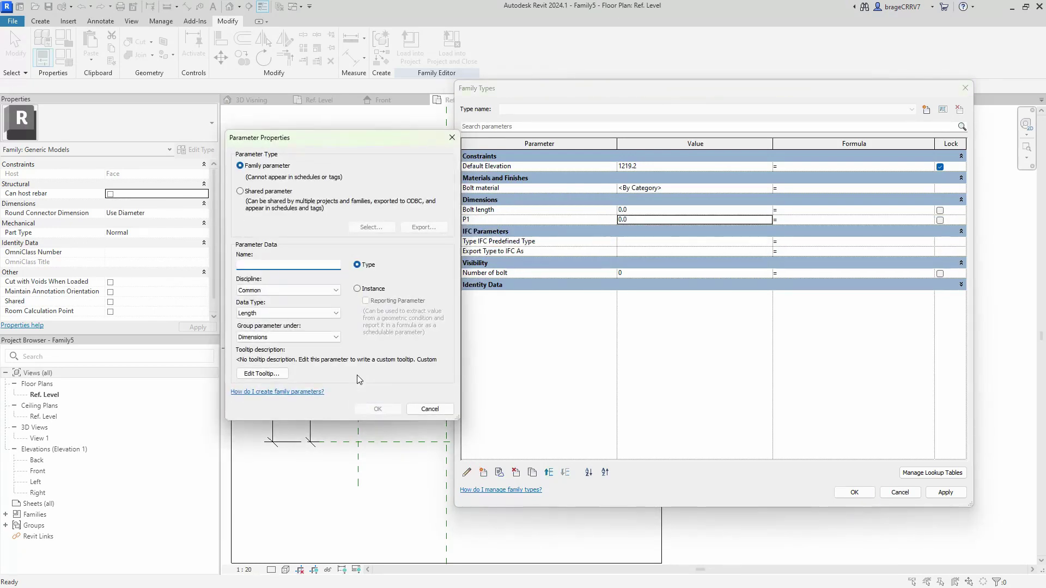
pyautogui.write('P2')
pyautogui.press('Return')
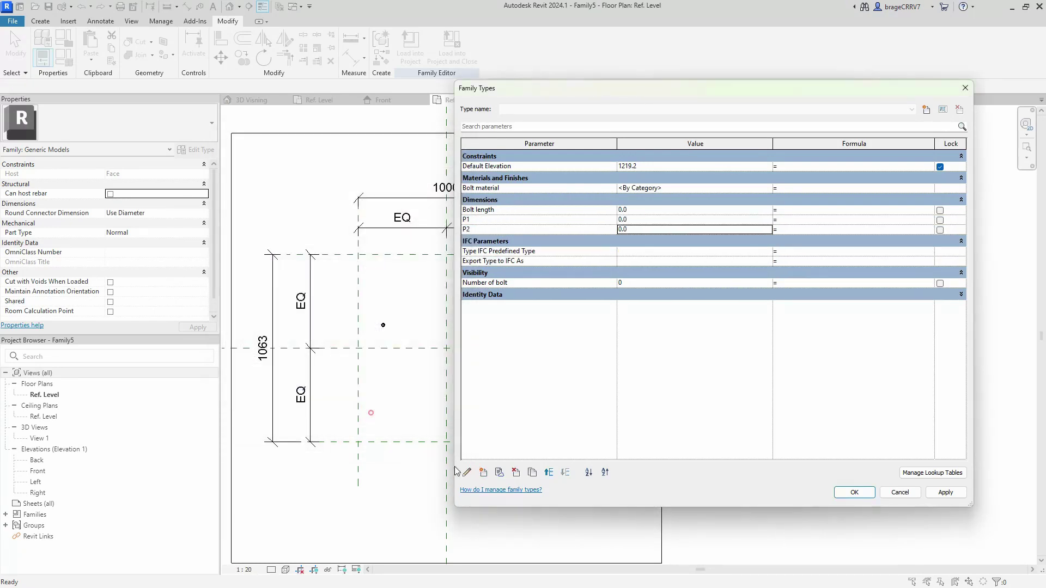
pyautogui.click(483, 472)
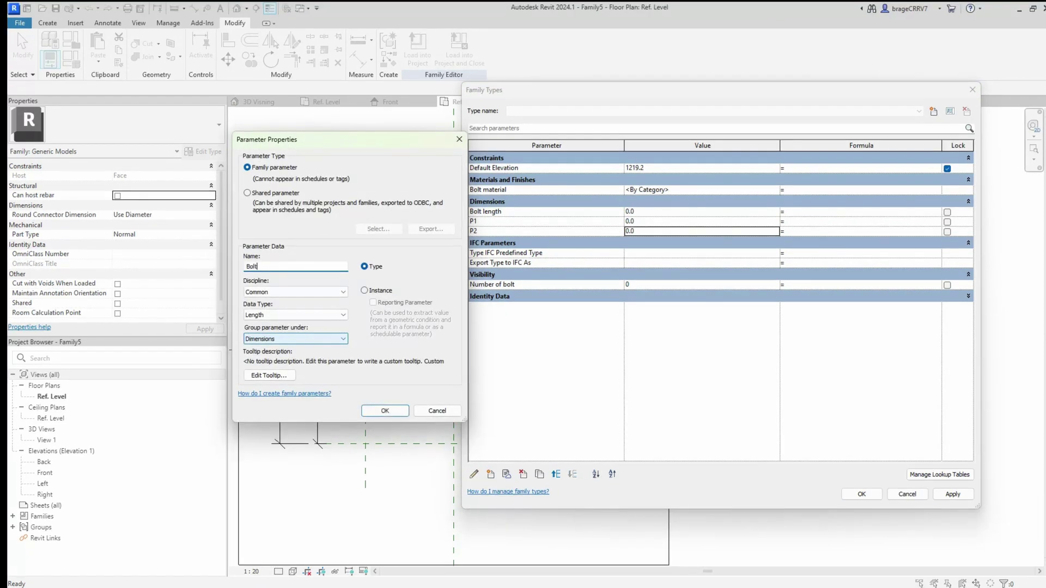
pyautogui.write('Bolt type')
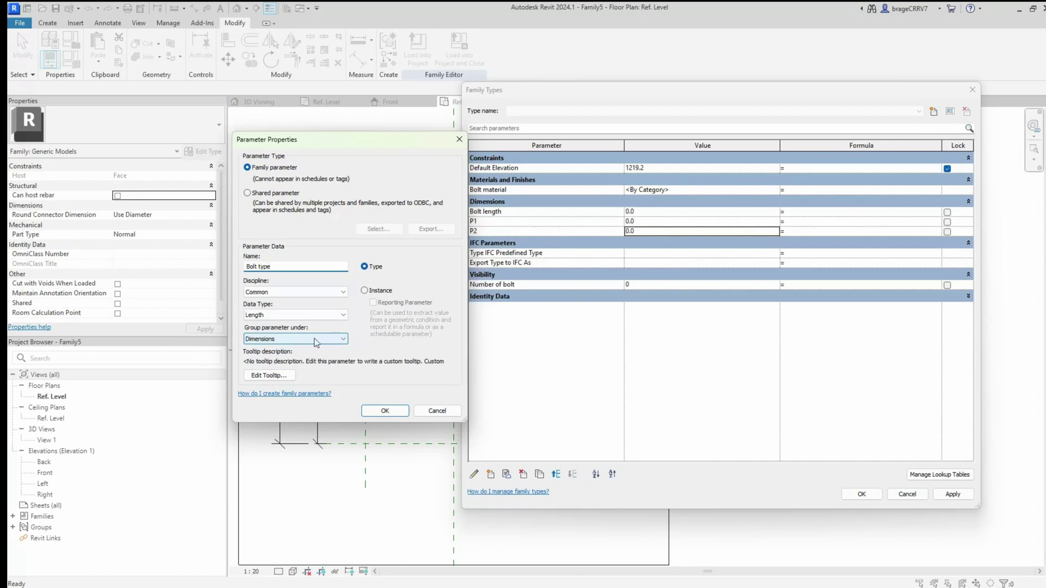
# - Set the Bolt type parameter's data type to Family Type, category Generic Models
pyautogui.click(316, 342)
pyautogui.click(321, 344)
pyautogui.click(325, 315)
pyautogui.click(313, 474)
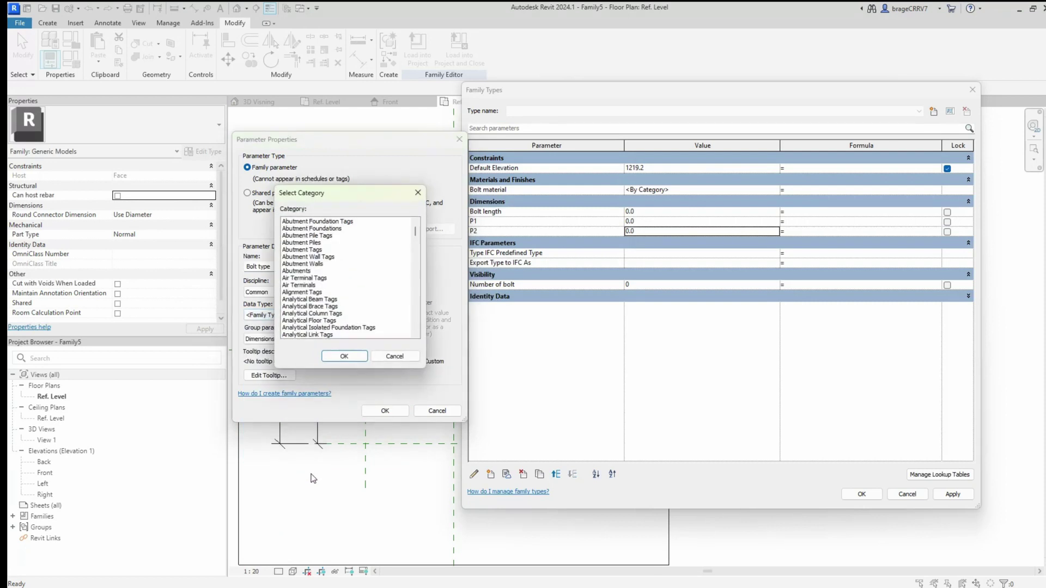
pyautogui.scroll(-5, 364, 285)
pyautogui.scroll(-5, 363, 285)
pyautogui.scroll(-3, 364, 285)
pyautogui.moveTo(417, 248); pyautogui.dragTo(416, 243)
pyautogui.click(353, 284)
pyautogui.press('g')
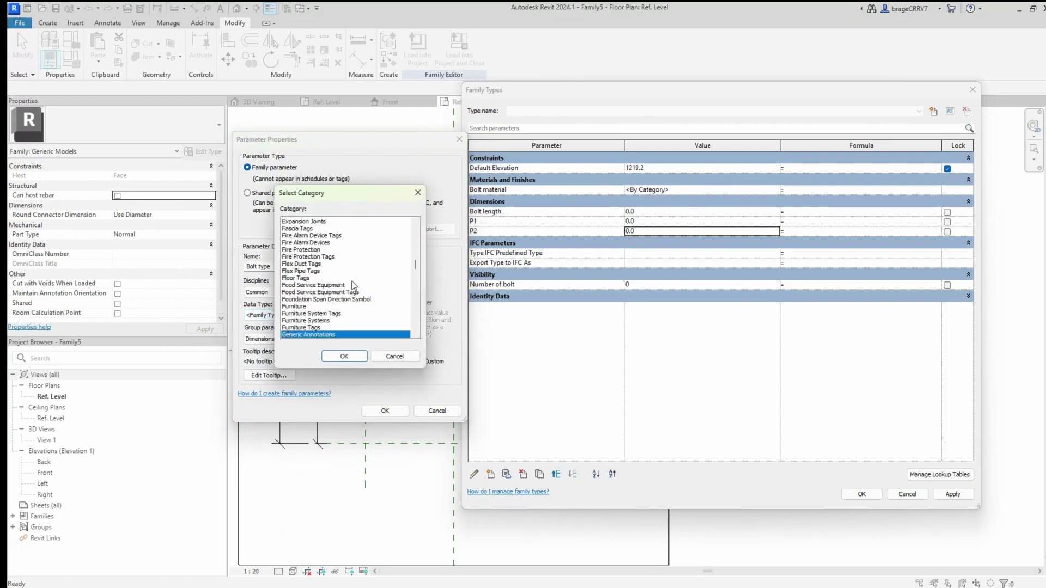
pyautogui.scroll(-1, 357, 315)
pyautogui.scroll(-1, 357, 315)
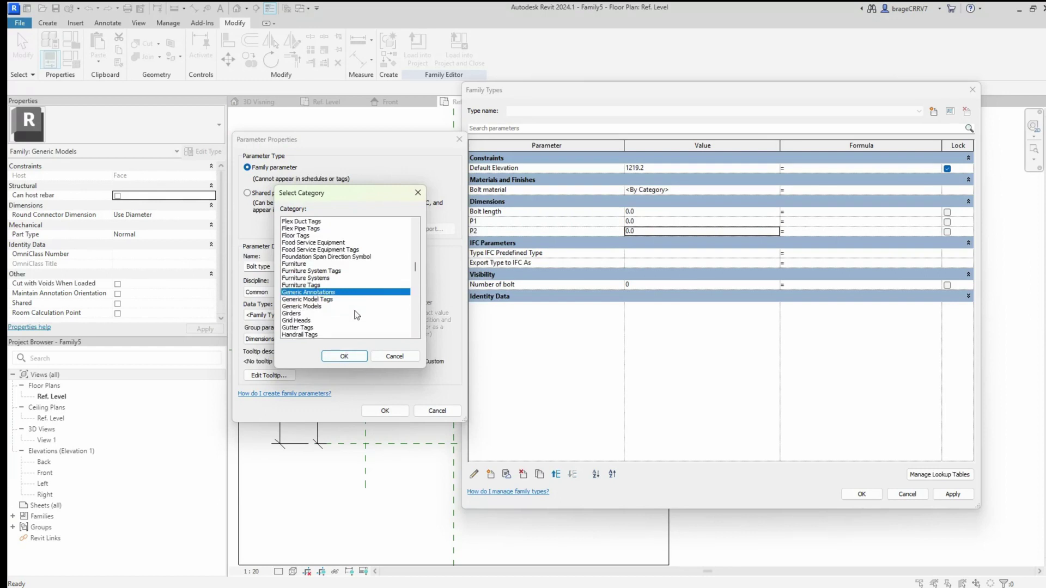
pyautogui.click(321, 308)
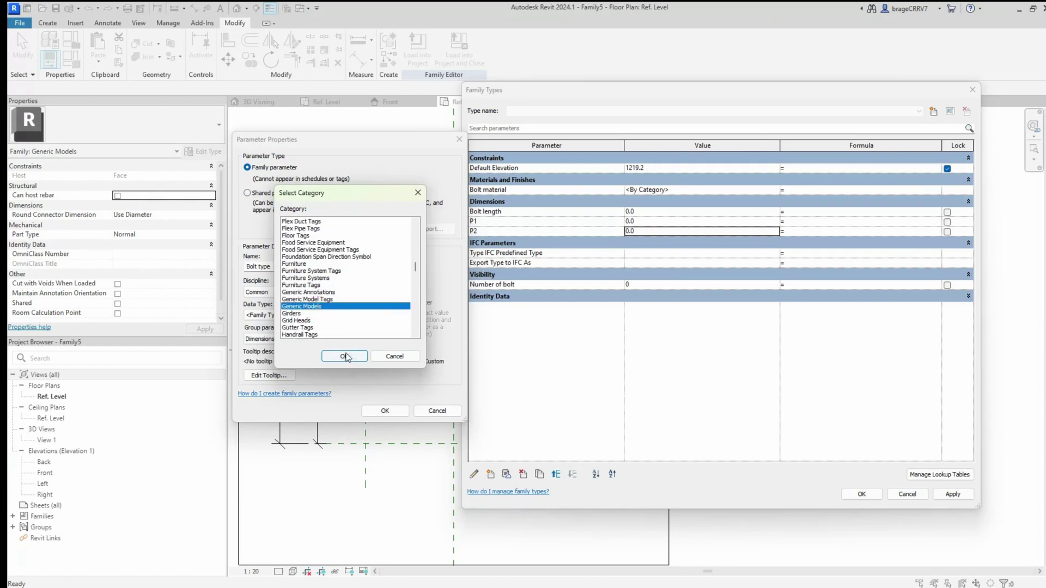
pyautogui.click(345, 357)
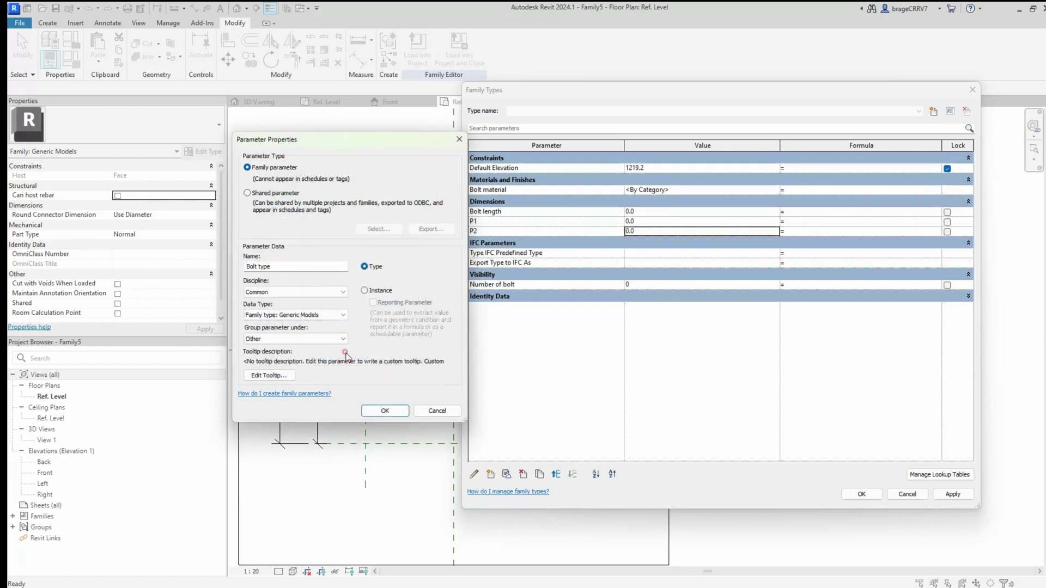
# - Group the Bolt type parameter under Visibility and create it
pyautogui.click(313, 339)
pyautogui.press('v')
pyautogui.press('Return')
pyautogui.click(385, 411)
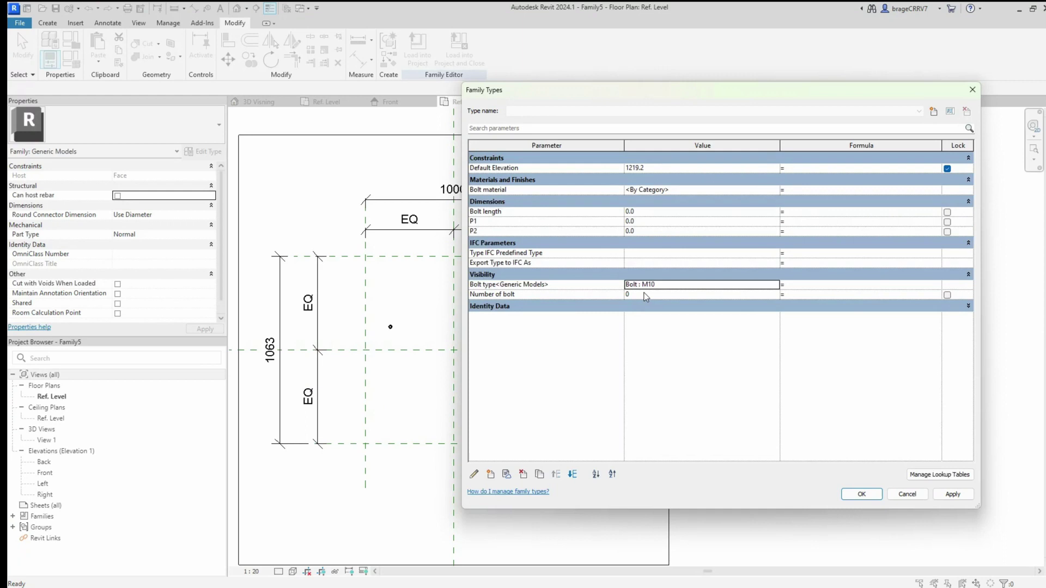
# - Set Number of bolt to 4 and begin entering 200 for Bolt length
pyautogui.click(507, 294)
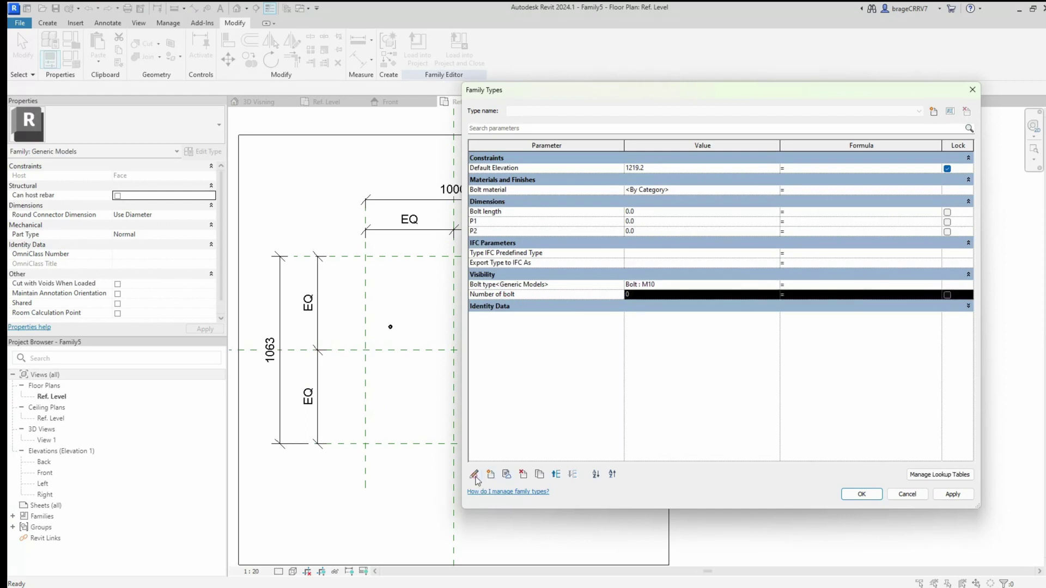
pyautogui.click(473, 475)
pyautogui.click(264, 339)
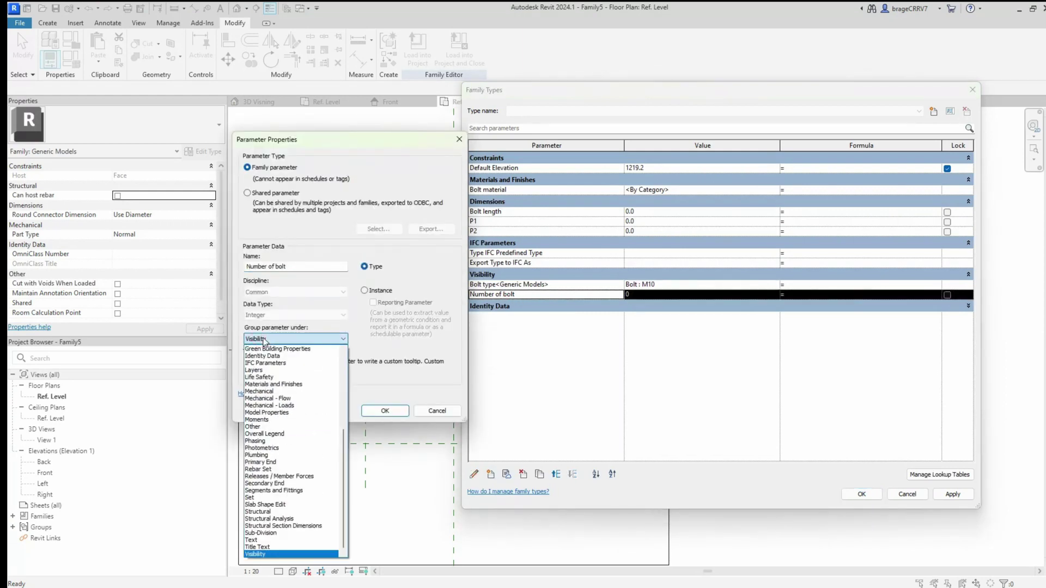
pyautogui.click(265, 340)
pyautogui.click(384, 411)
pyautogui.click(641, 295)
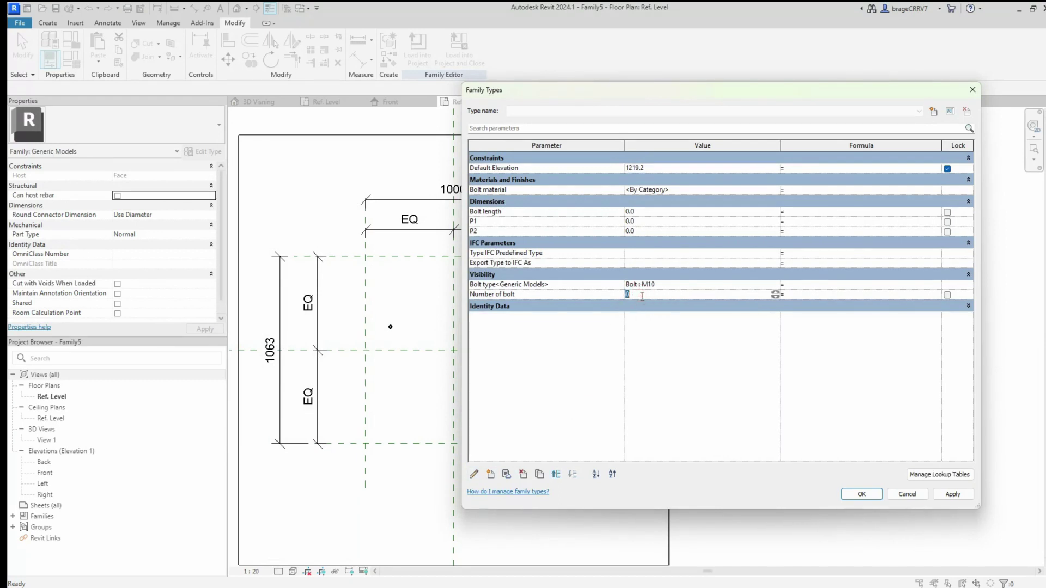
pyautogui.write('4')
pyautogui.click(952, 494)
pyautogui.click(640, 212)
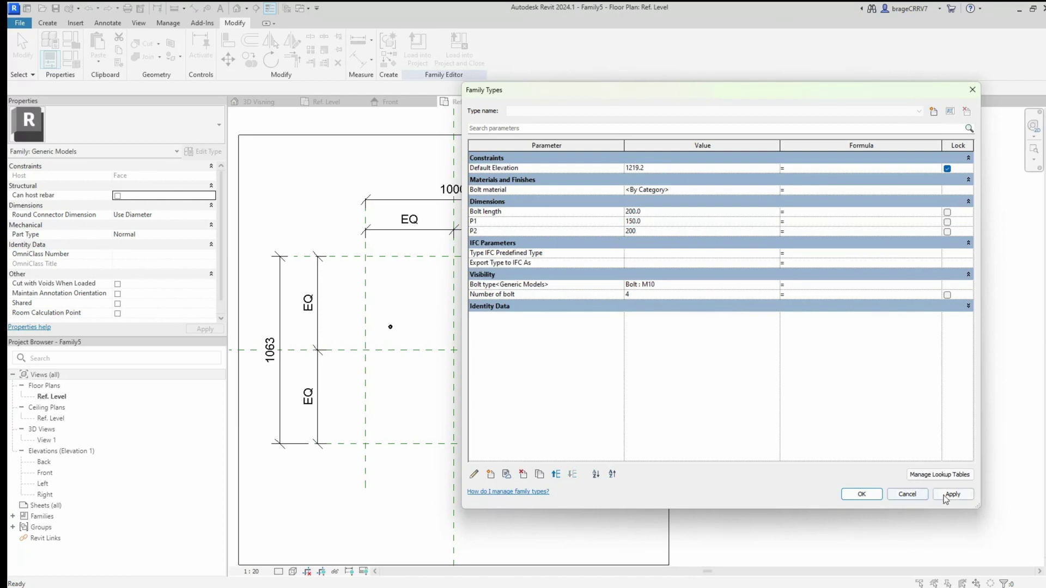
# - Apply the family type settings and expand Families > Generic Models > Bolt in the Project Browser
pyautogui.click(861, 494)
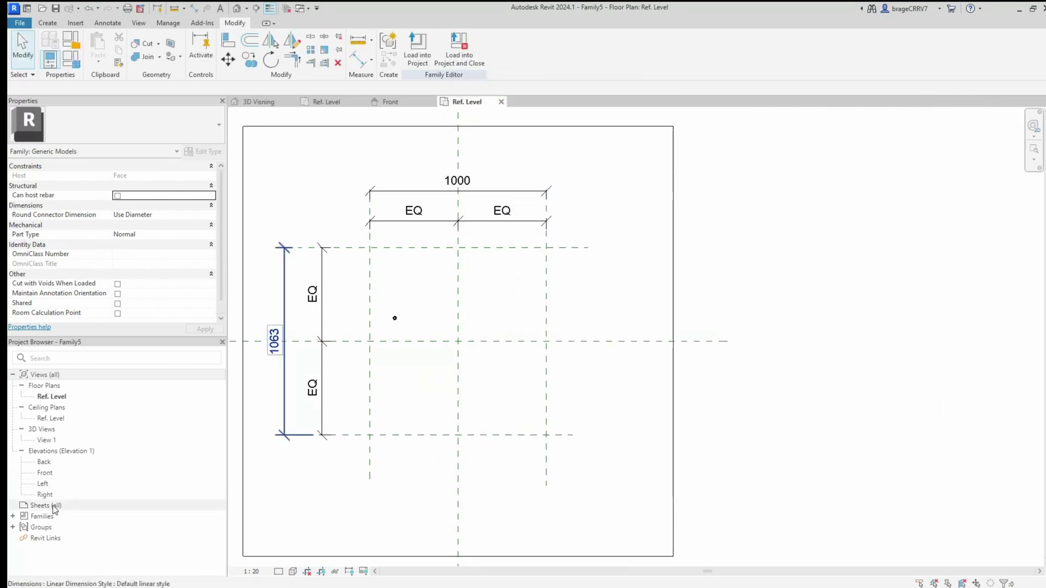
pyautogui.click(12, 515)
pyautogui.click(22, 549)
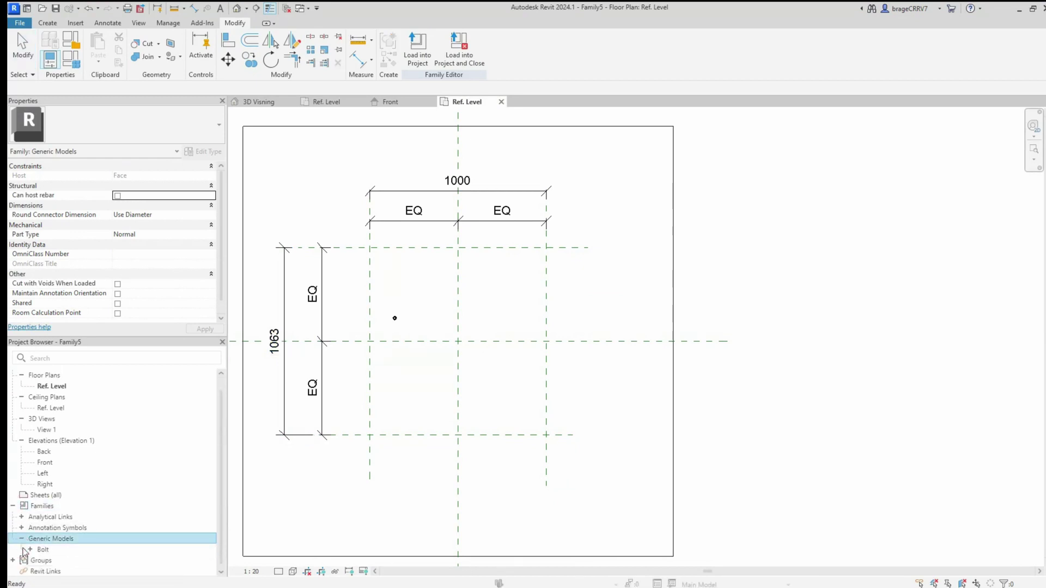
pyautogui.rightClick(24, 550)
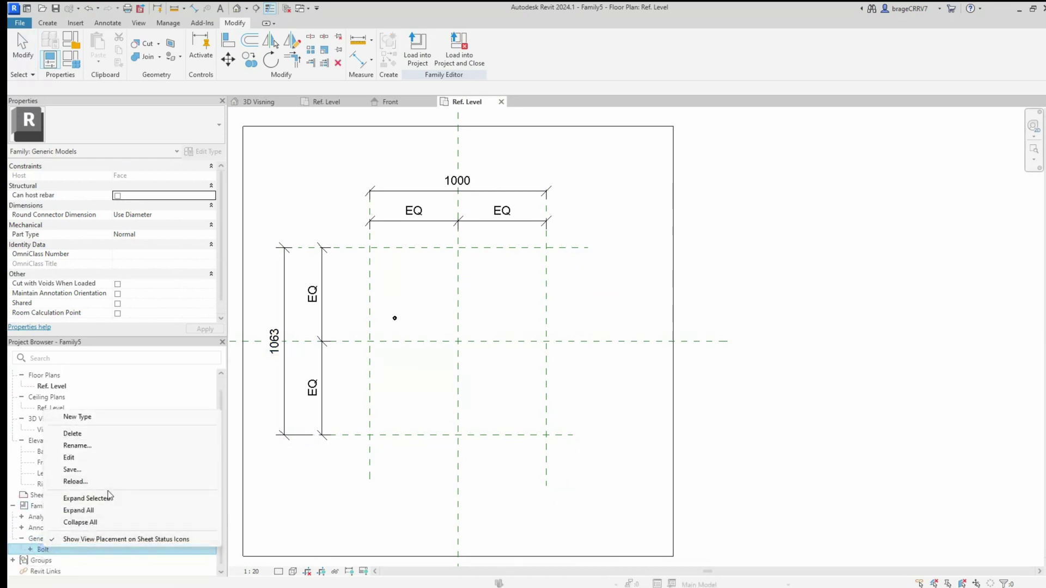
pyautogui.click(30, 549)
pyautogui.scroll(-2, 33, 545)
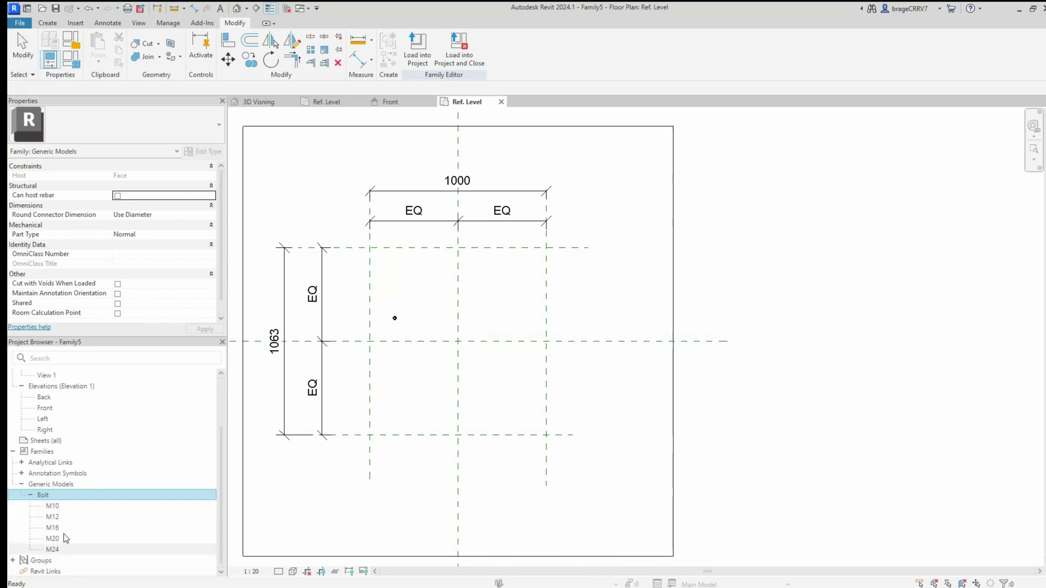
# - Select Bolt types M10 through M24 and check their shared type properties
pyautogui.click(54, 506)
pyautogui.keyDown('shift'); pyautogui.click(61, 539); pyautogui.keyUp('shift')
pyautogui.click(61, 508)
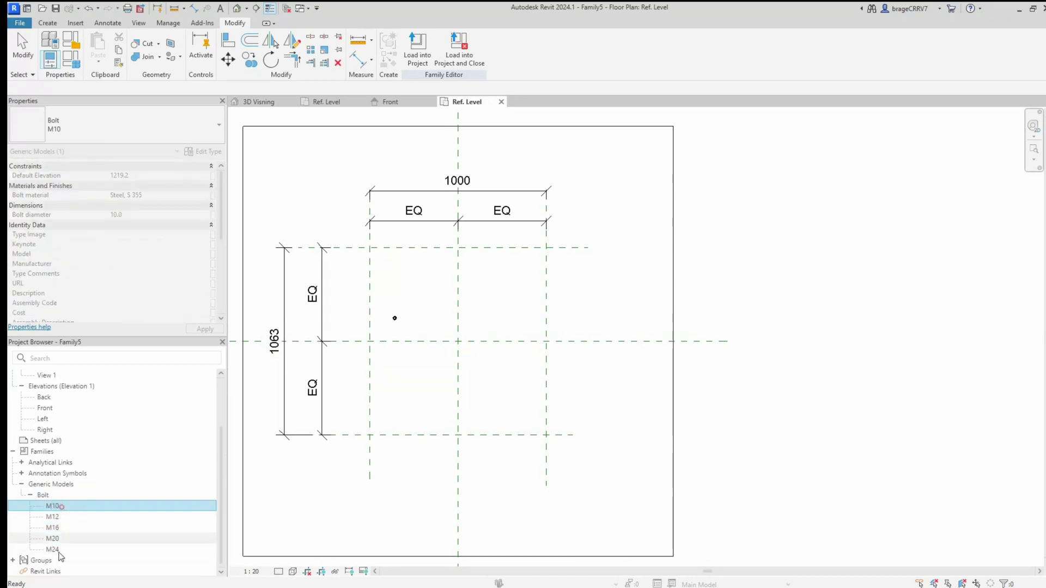
pyautogui.keyDown('shift'); pyautogui.click(63, 549); pyautogui.keyUp('shift')
pyautogui.rightClick(67, 529)
pyautogui.click(109, 553)
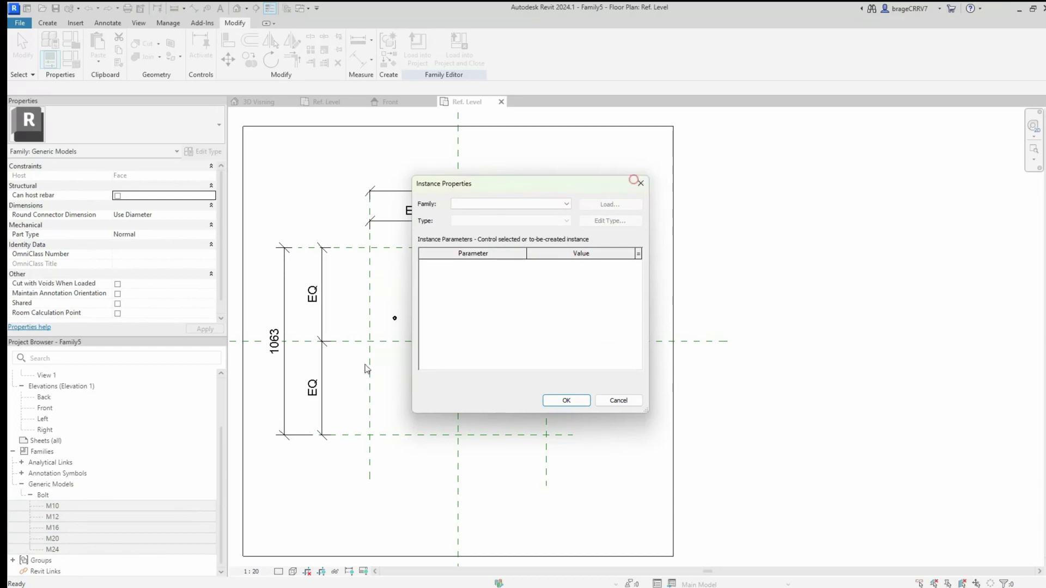
pyautogui.click(638, 184)
# - Link the M10 type's Bolt material to a family parameter, leaving Bolt diameter unlinked
pyautogui.click(141, 506)
pyautogui.rightClick(141, 512)
pyautogui.click(185, 393)
pyautogui.click(913, 241)
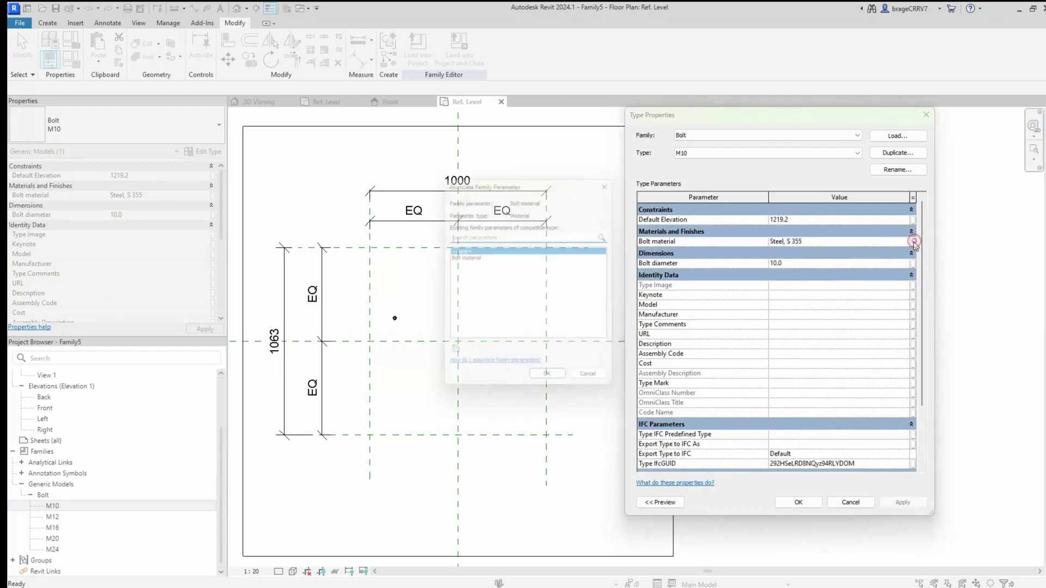
pyautogui.click(524, 260)
pyautogui.click(535, 385)
pyautogui.click(912, 263)
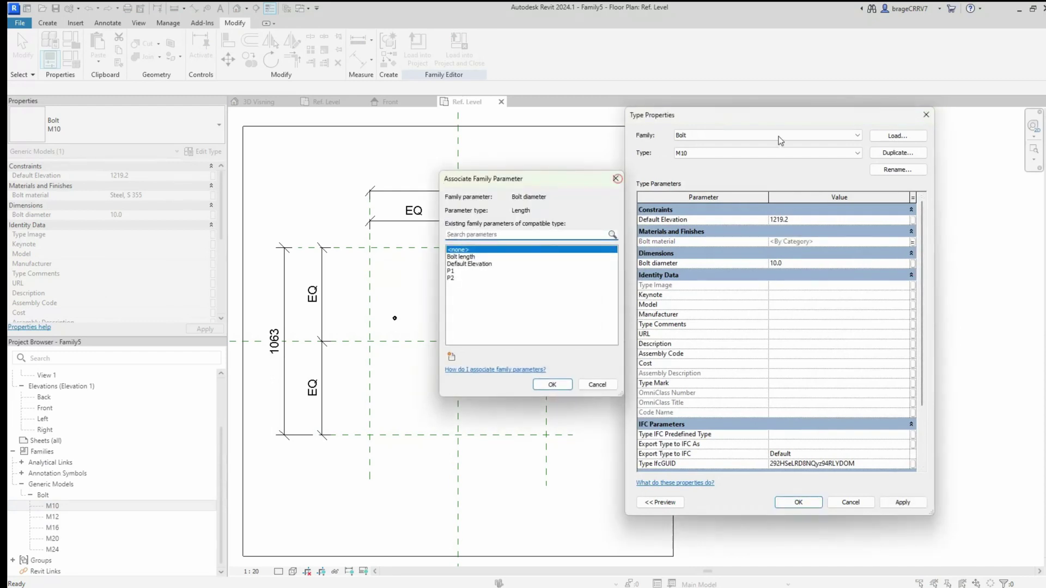
pyautogui.click(615, 178)
pyautogui.click(926, 115)
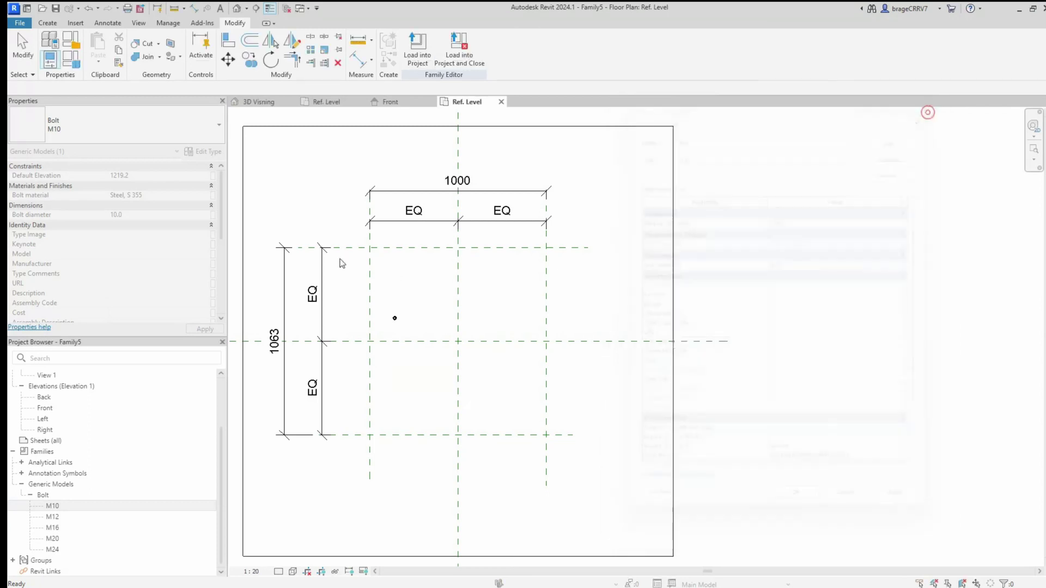
pyautogui.click(390, 101)
# - Try to make BoltLength a type parameter in Bolt's family types, dismissing the resulting error
pyautogui.click(80, 66)
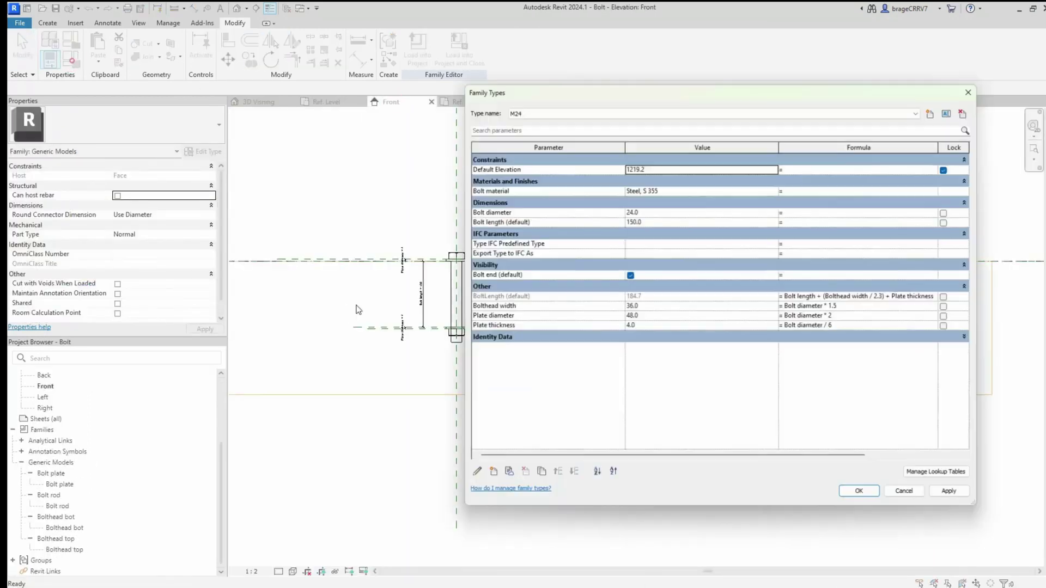
pyautogui.click(521, 297)
pyautogui.click(491, 475)
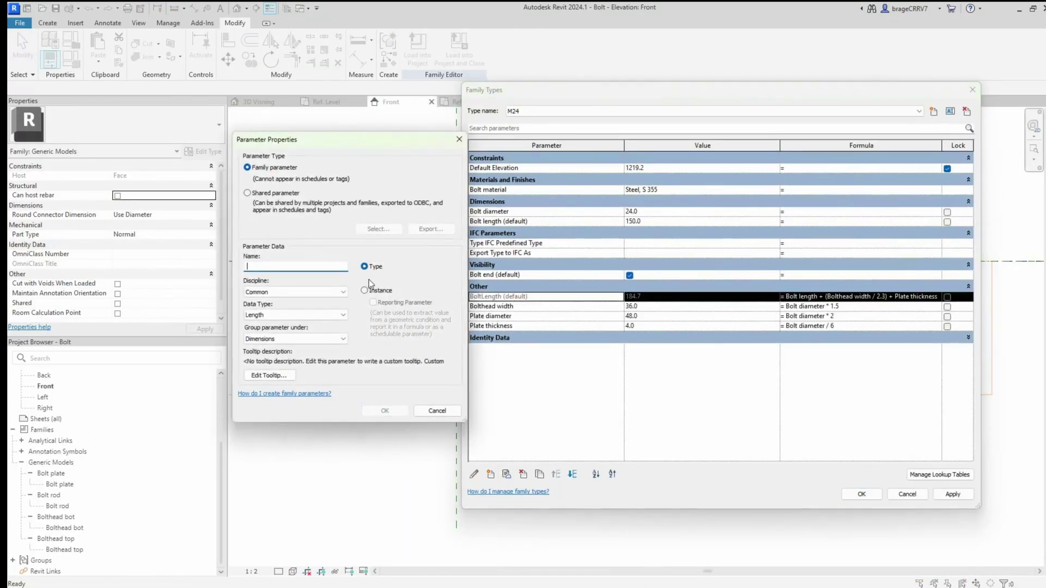
pyautogui.click(425, 410)
pyautogui.click(472, 474)
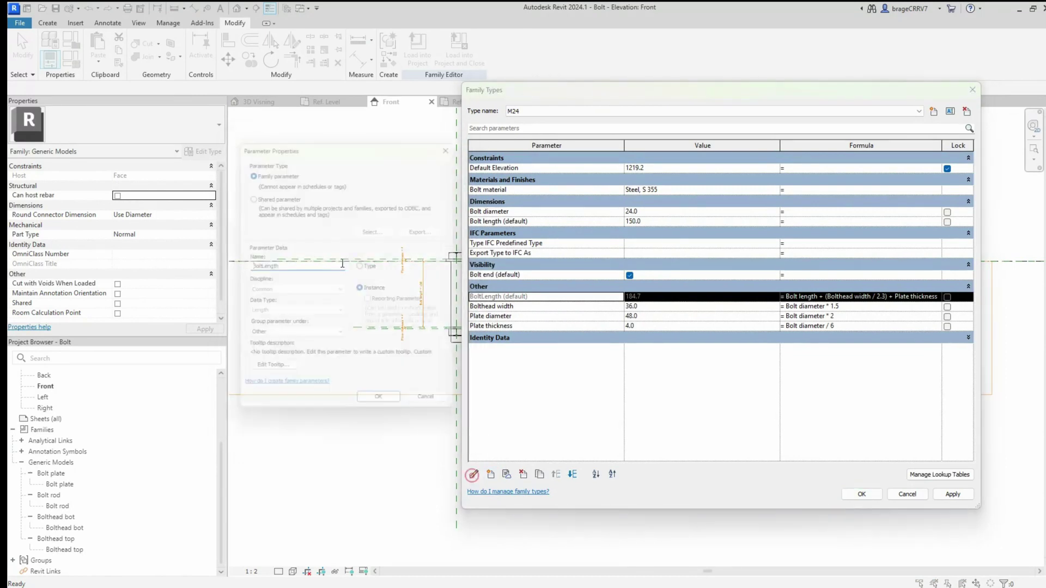
pyautogui.click(363, 263)
pyautogui.click(386, 411)
pyautogui.click(813, 338)
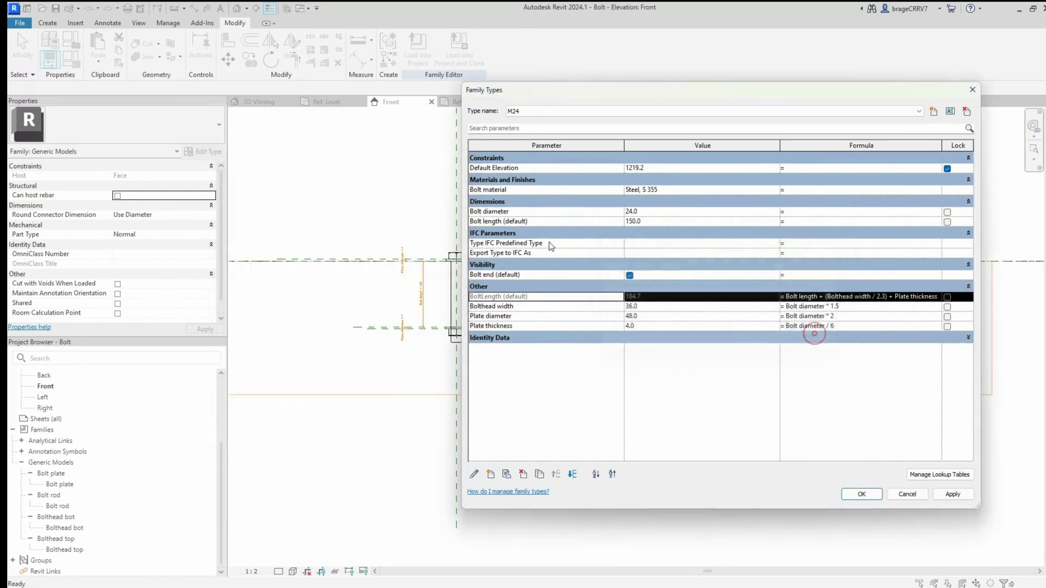
# - Make Bolt length and BoltLength type parameters and apply the Bolt family type changes
pyautogui.click(500, 222)
pyautogui.click(474, 475)
pyautogui.click(362, 267)
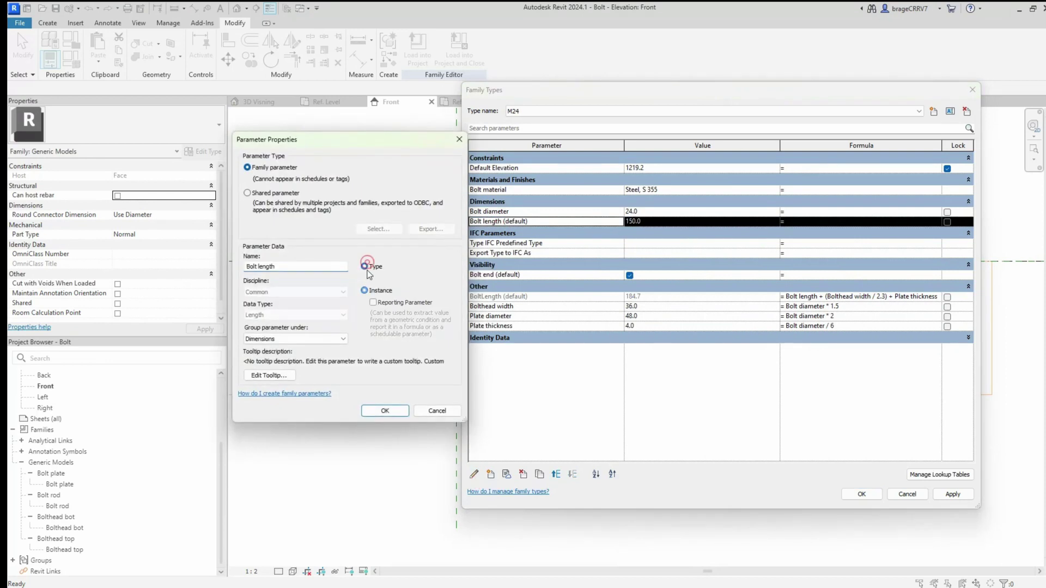
pyautogui.click(384, 410)
pyautogui.click(504, 297)
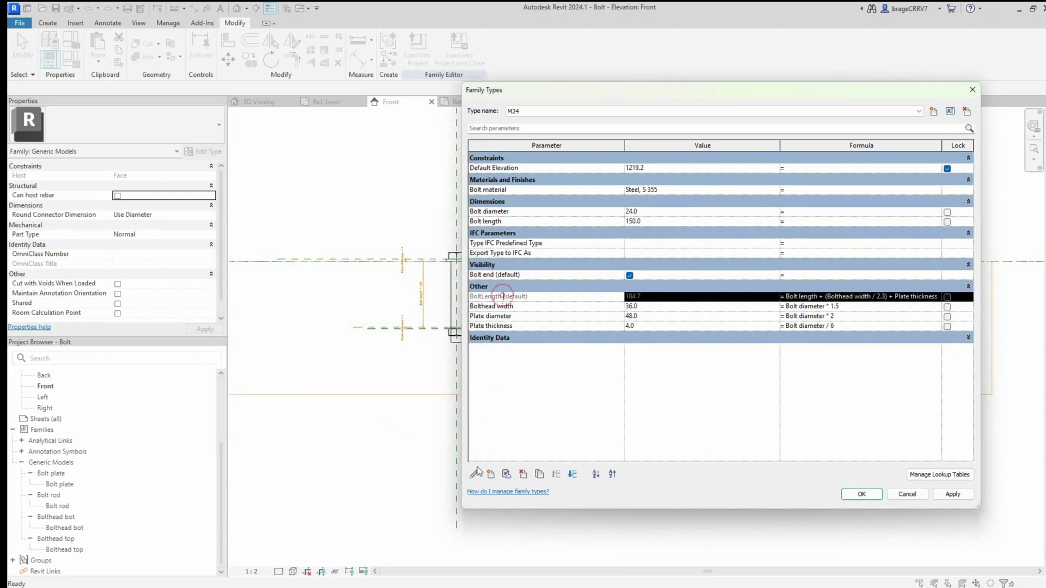
pyautogui.click(474, 475)
pyautogui.click(364, 266)
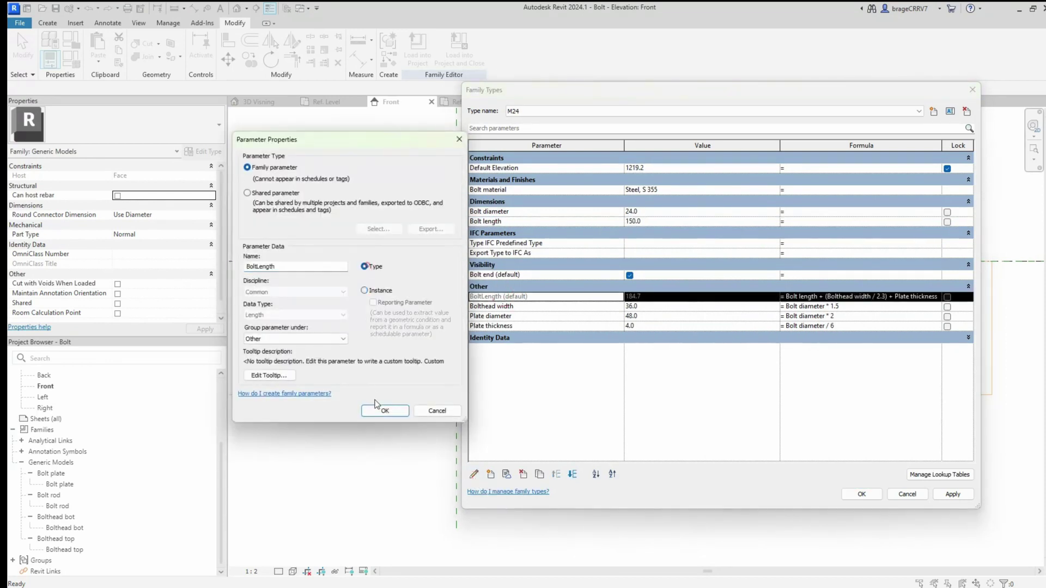
pyautogui.click(385, 410)
pyautogui.click(952, 494)
pyautogui.click(861, 494)
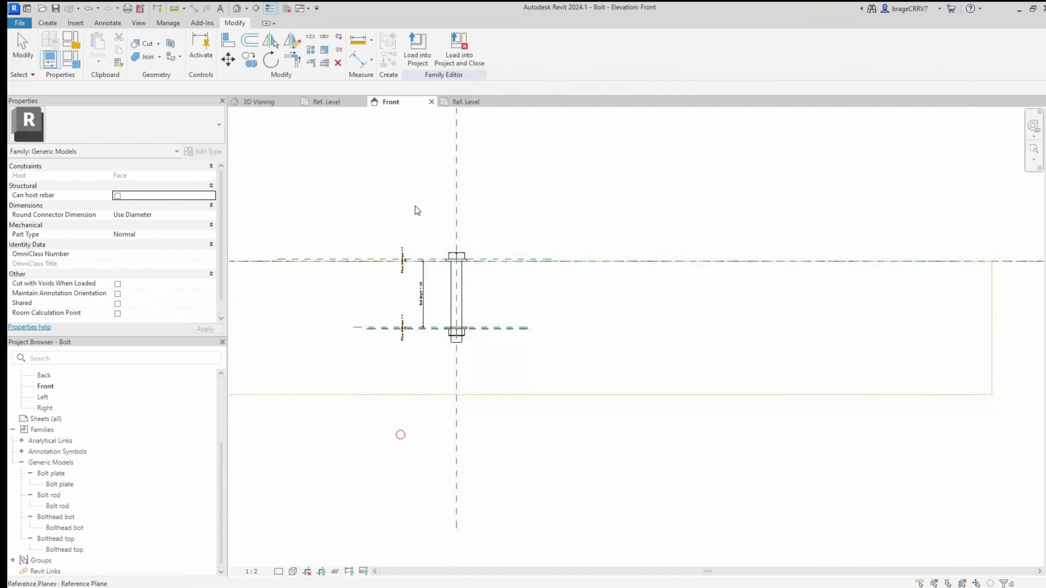
# - Load the Bolt family into Family5
pyautogui.click(418, 48)
pyautogui.click(459, 251)
pyautogui.click(493, 383)
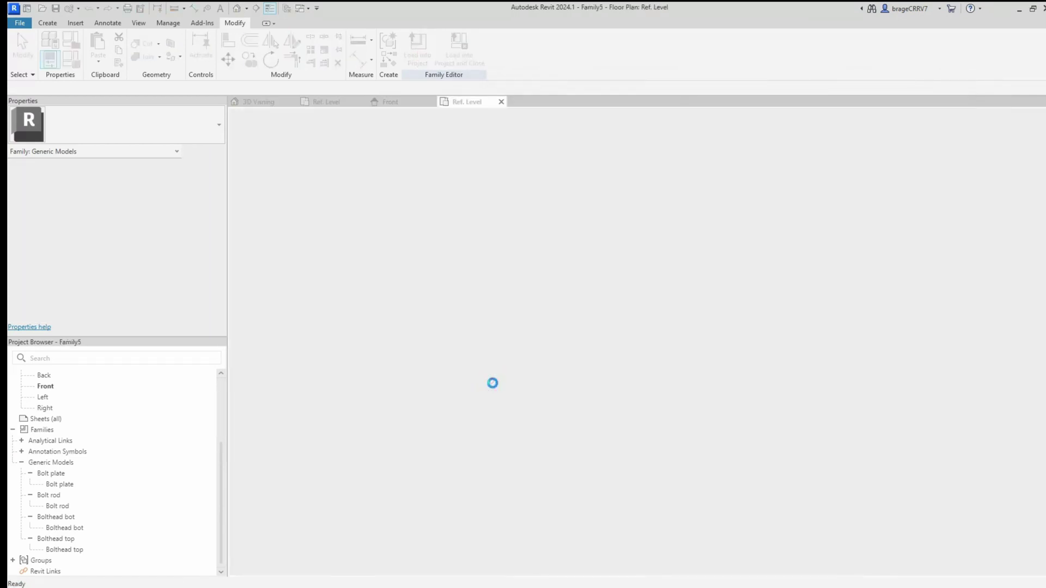
# - Overwrite the existing Bolt family, then link M10's Bolt material and Bolt length to family parameters
pyautogui.click(479, 287)
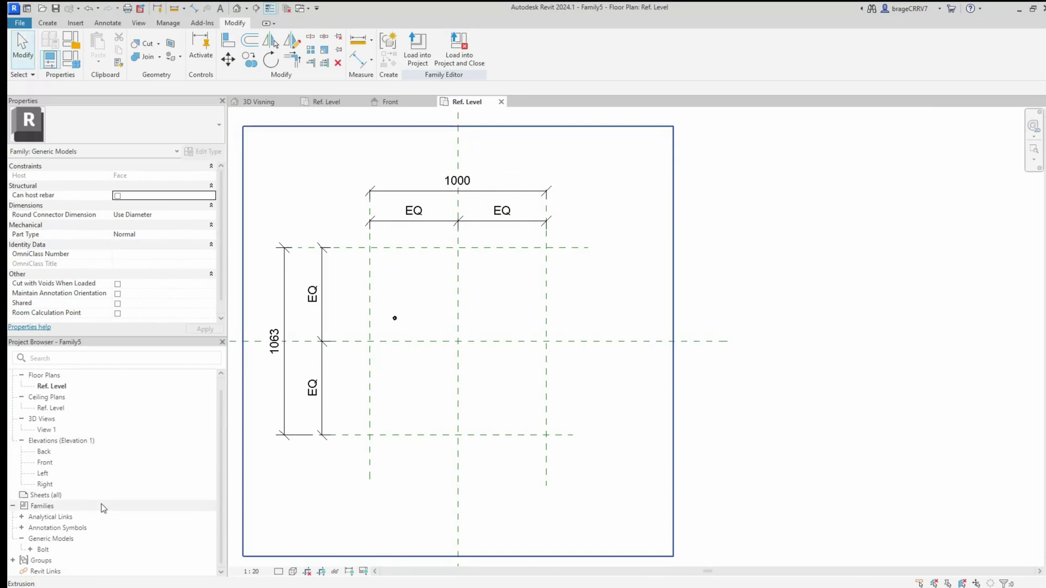
pyautogui.rightClick(50, 560)
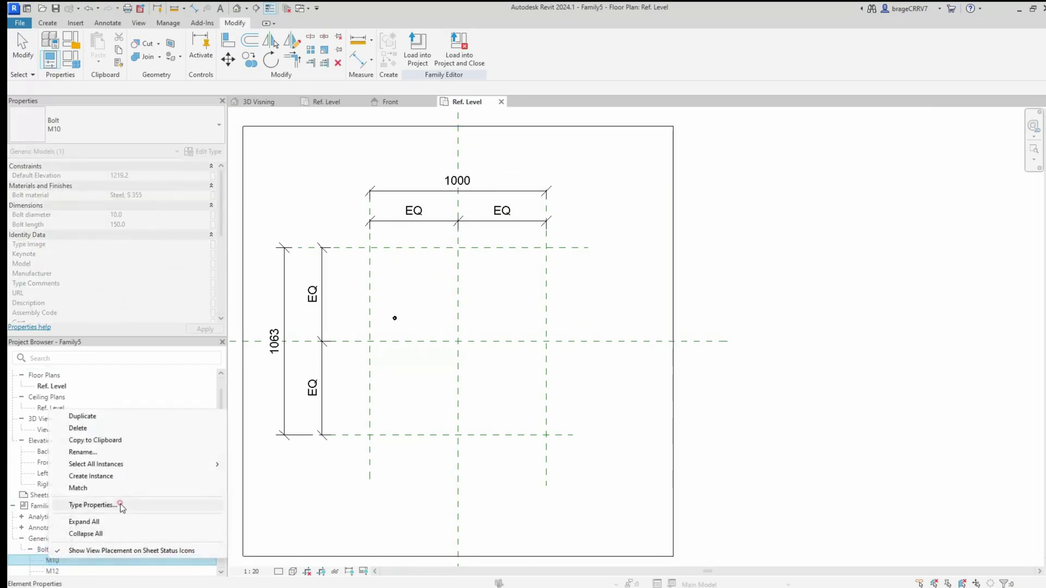
pyautogui.click(117, 504)
pyautogui.click(911, 241)
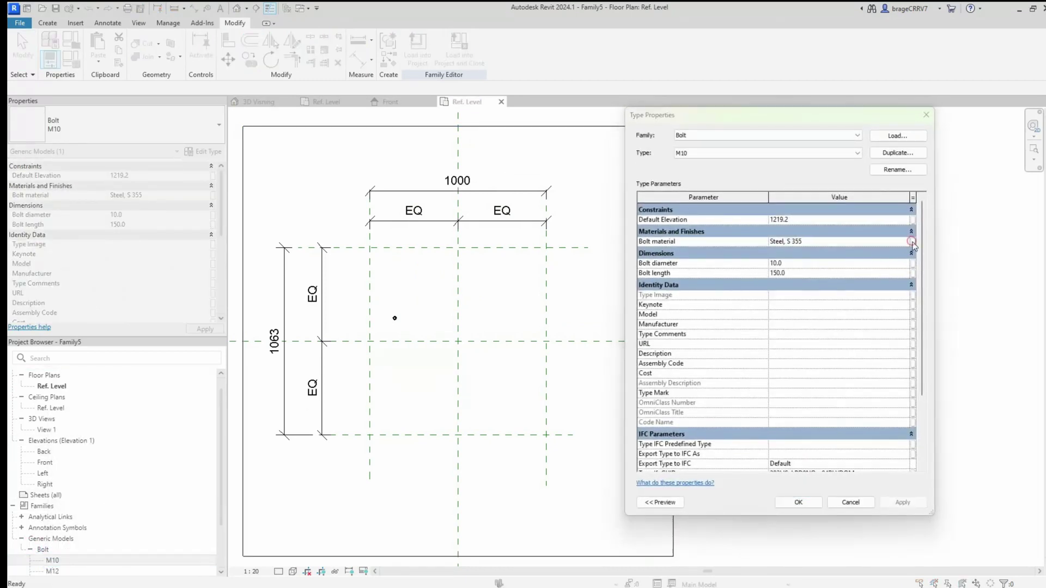
pyautogui.click(493, 250)
pyautogui.click(548, 383)
pyautogui.click(913, 264)
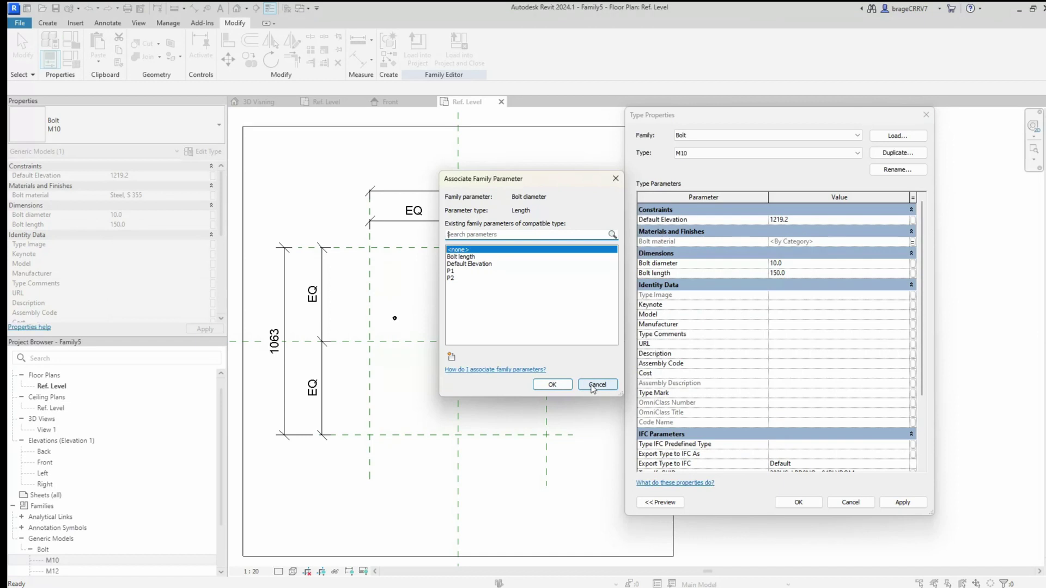
pyautogui.click(596, 384)
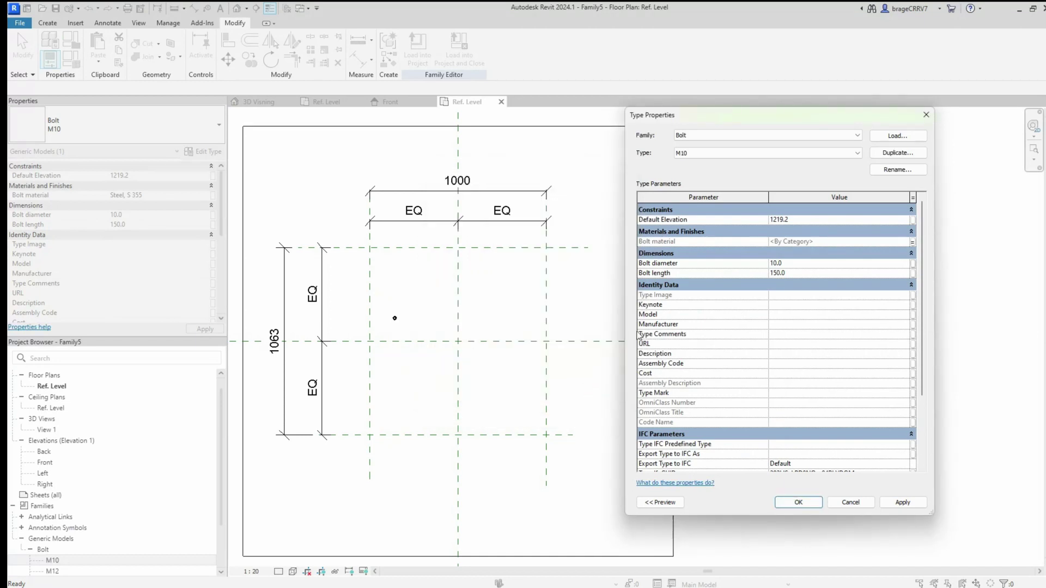
pyautogui.click(913, 274)
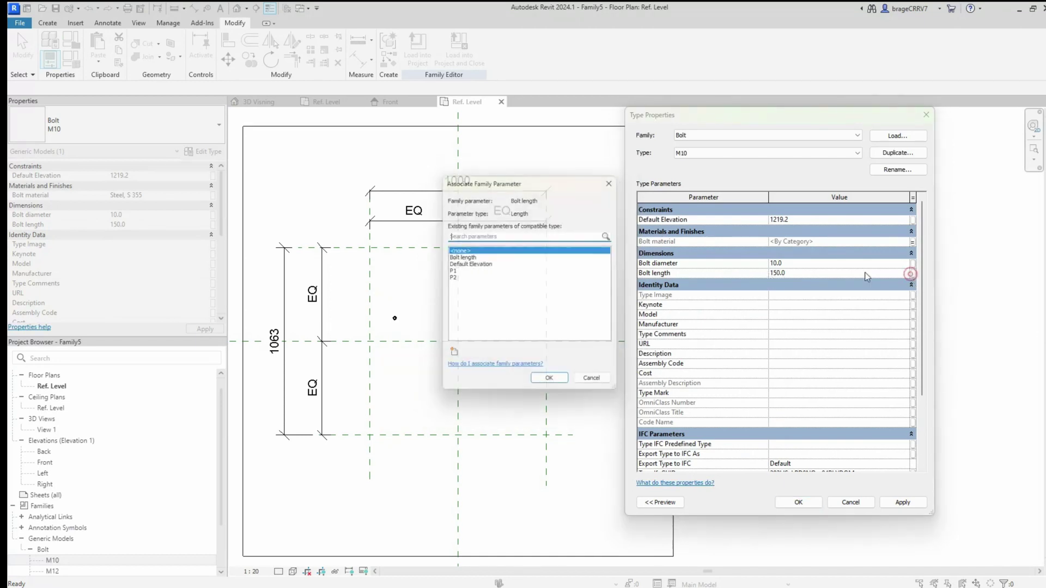
pyautogui.click(478, 264)
pyautogui.click(561, 386)
pyautogui.click(902, 503)
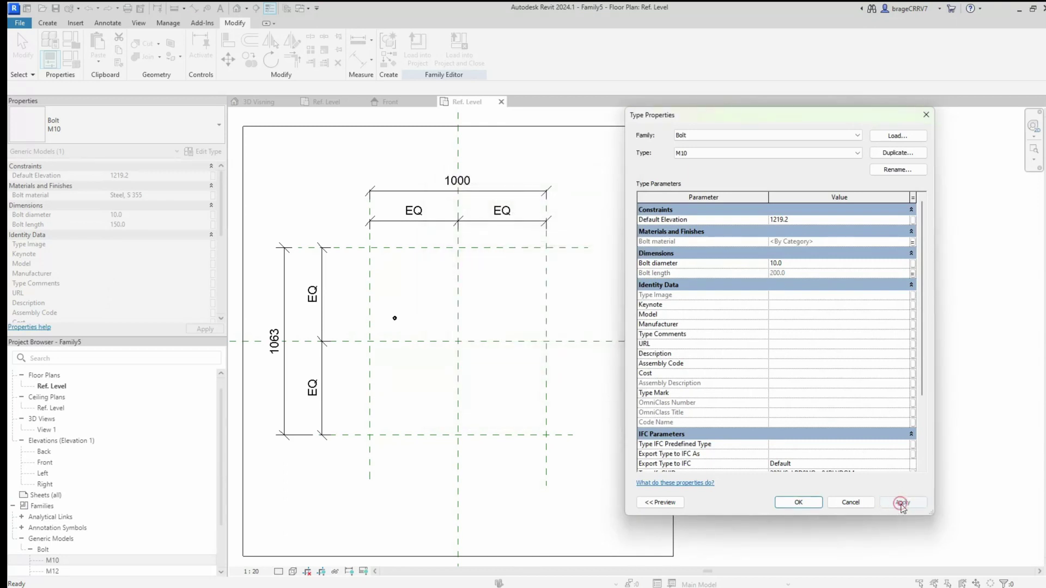
# - Link the M12 type's Bolt material and Bolt length to the family parameters
pyautogui.click(745, 153)
pyautogui.click(703, 166)
pyautogui.click(913, 242)
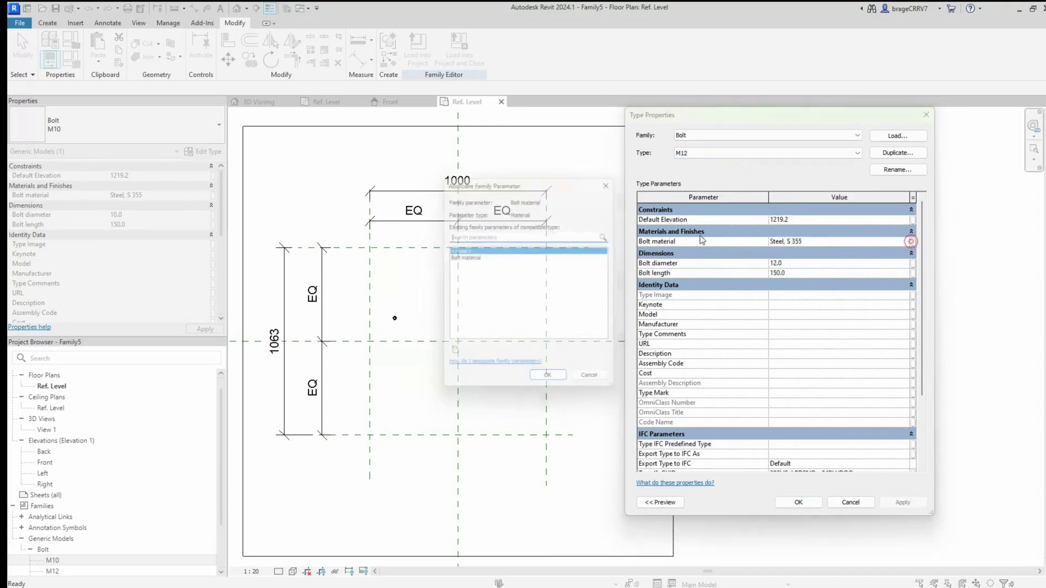
pyautogui.click(477, 257)
pyautogui.click(552, 384)
pyautogui.click(913, 274)
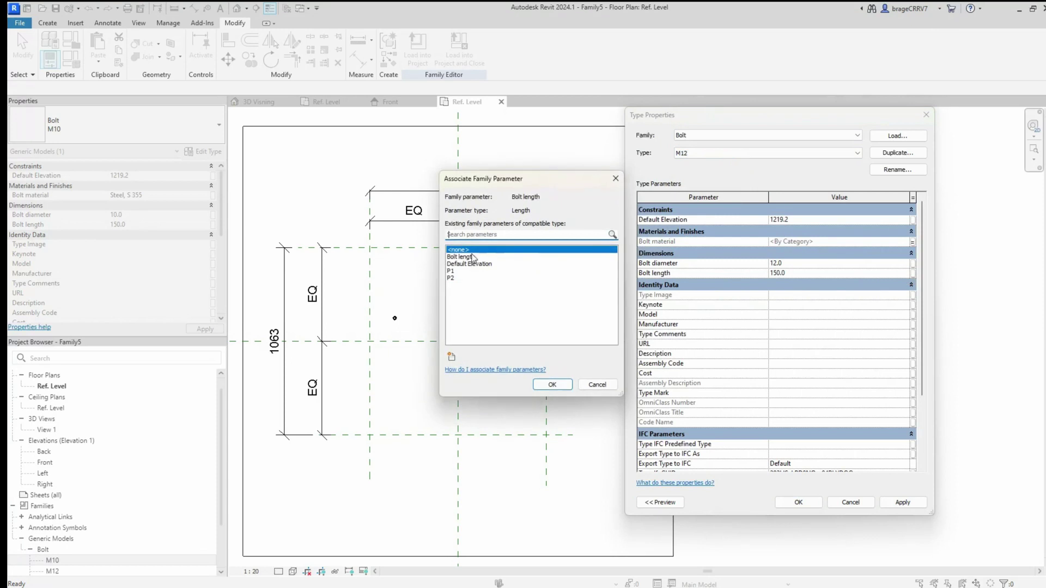
pyautogui.click(552, 384)
pyautogui.scroll(-3, 871, 245)
pyautogui.scroll(3, 885, 207)
pyautogui.click(902, 502)
# - Link the M16 type's Bolt length and Bolt material to the family parameters
pyautogui.click(702, 153)
pyautogui.click(702, 177)
pyautogui.click(913, 273)
pyautogui.click(461, 271)
pyautogui.click(552, 384)
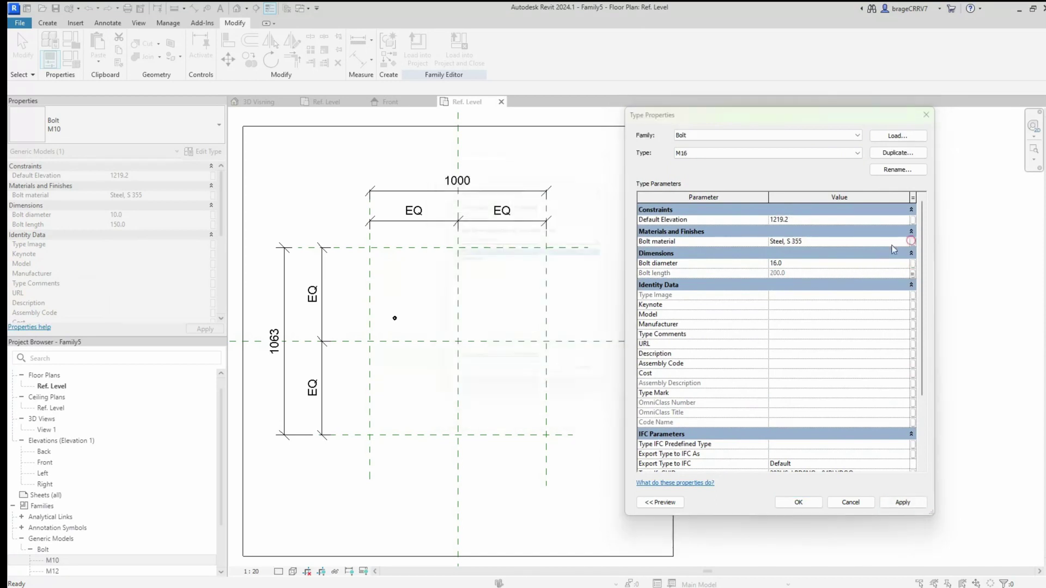
pyautogui.click(913, 241)
pyautogui.click(471, 258)
pyautogui.click(552, 384)
pyautogui.click(903, 503)
# - Link the M20 type's Bolt material and Bolt length to the family parameters
pyautogui.click(702, 154)
pyautogui.click(697, 183)
pyautogui.click(912, 241)
pyautogui.click(471, 250)
pyautogui.click(553, 383)
pyautogui.click(913, 273)
pyautogui.click(471, 262)
pyautogui.click(551, 383)
pyautogui.click(902, 503)
# - Link the M24 type's Bolt material and Bolt length, then save the type properties
pyautogui.click(720, 153)
pyautogui.click(698, 193)
pyautogui.click(912, 242)
pyautogui.click(470, 256)
pyautogui.click(553, 385)
pyautogui.click(912, 273)
pyautogui.click(471, 262)
pyautogui.click(547, 384)
pyautogui.click(902, 502)
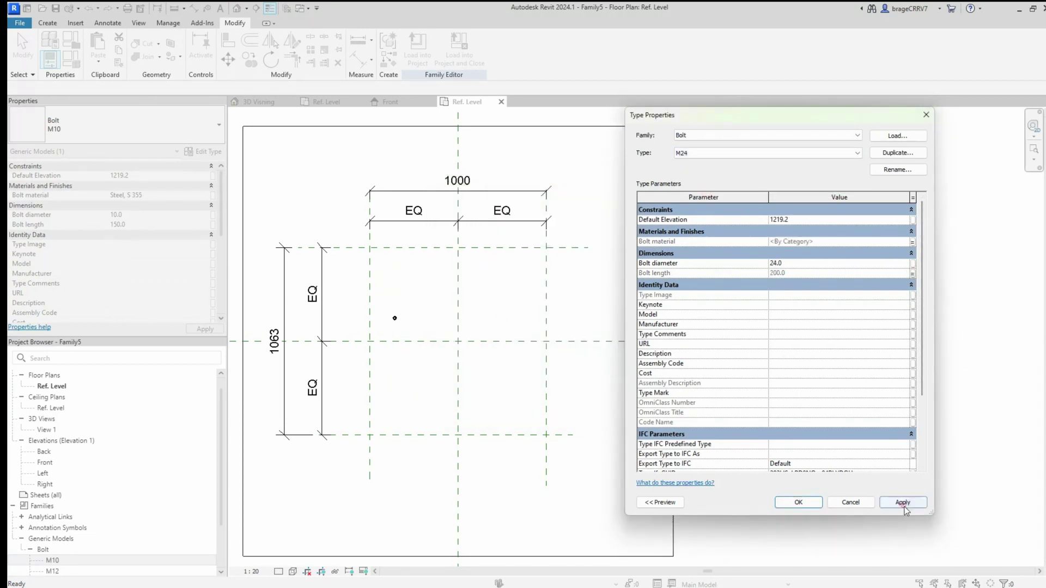
pyautogui.click(798, 503)
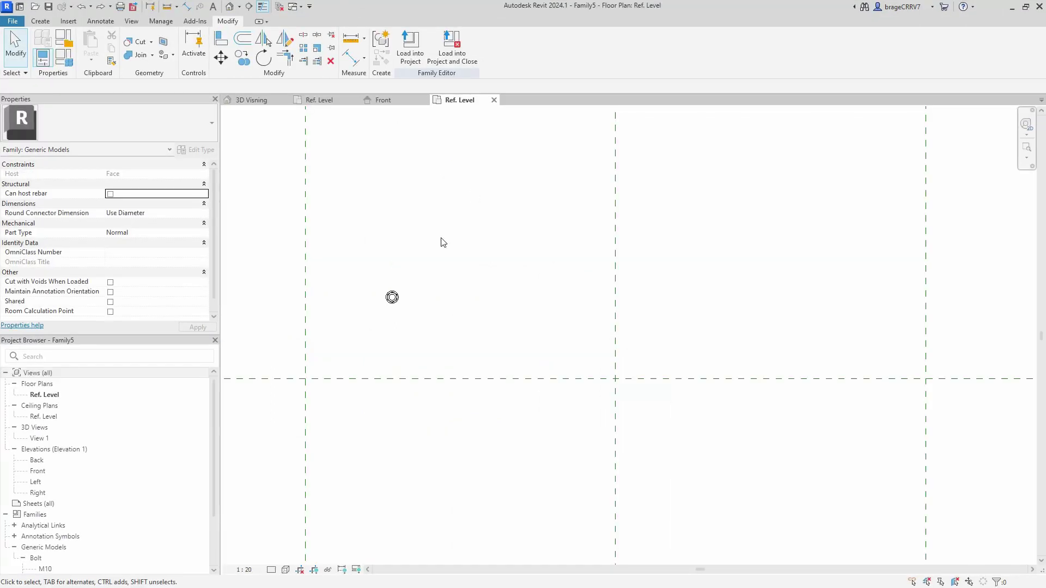
# - Edit the Bolt family and set its Family Category to Structural Connections
pyautogui.doubleClick(392, 297)
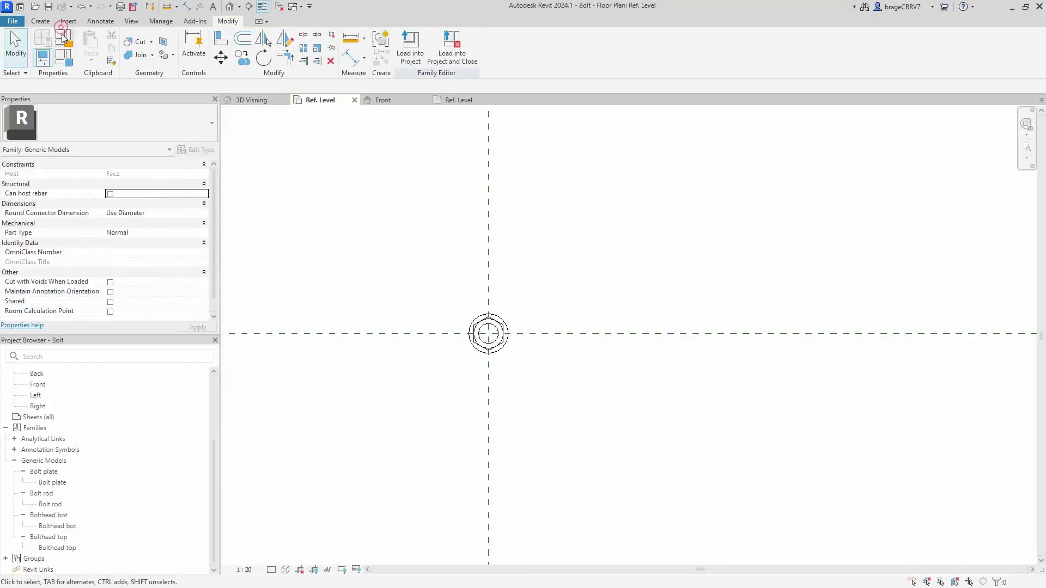
pyautogui.click(64, 37)
pyautogui.click(627, 300)
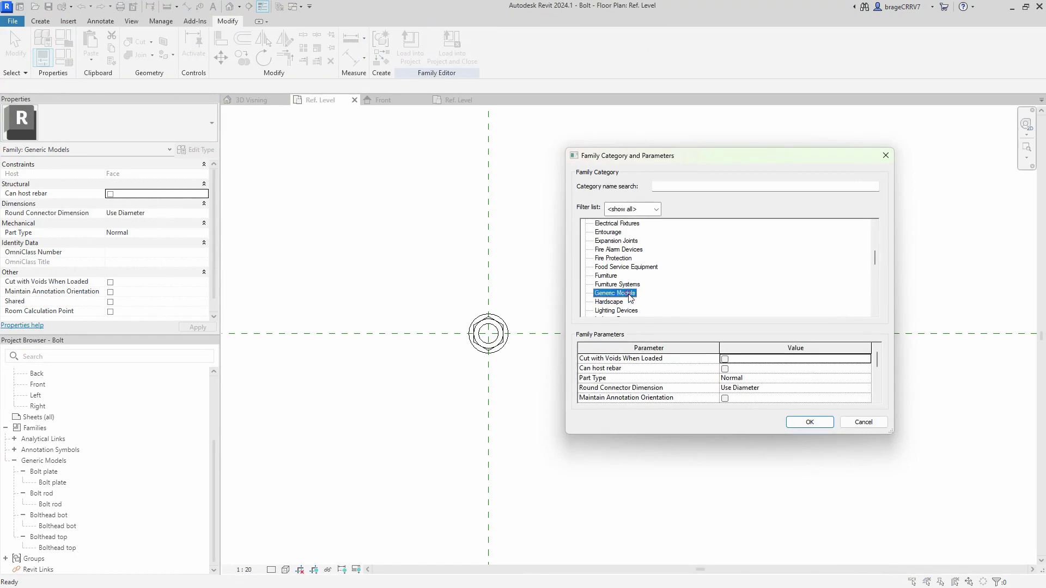
pyautogui.click(627, 310)
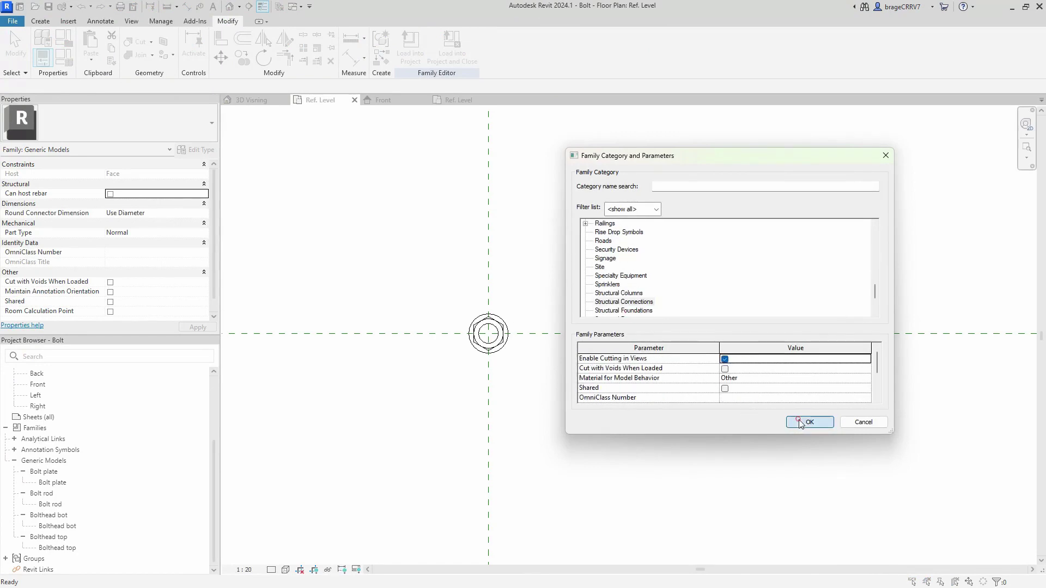
pyautogui.click(809, 422)
# - Load the Bolt family into Family5, overwriting the existing version
pyautogui.click(402, 61)
pyautogui.click(511, 377)
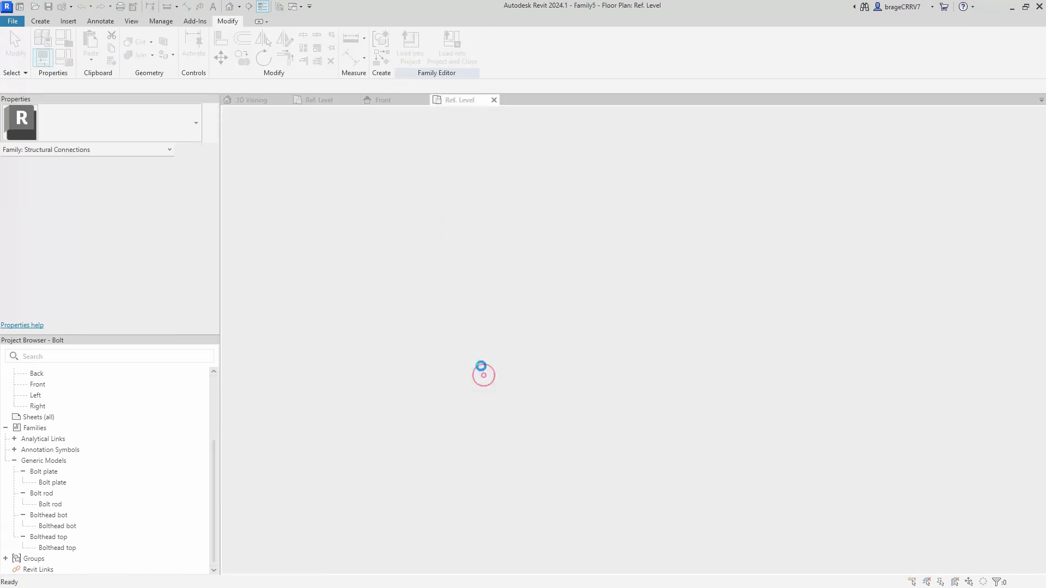
pyautogui.click(494, 267)
# - Delete the old Bolt type parameter from Family5's family types
pyautogui.click(63, 57)
pyautogui.click(544, 262)
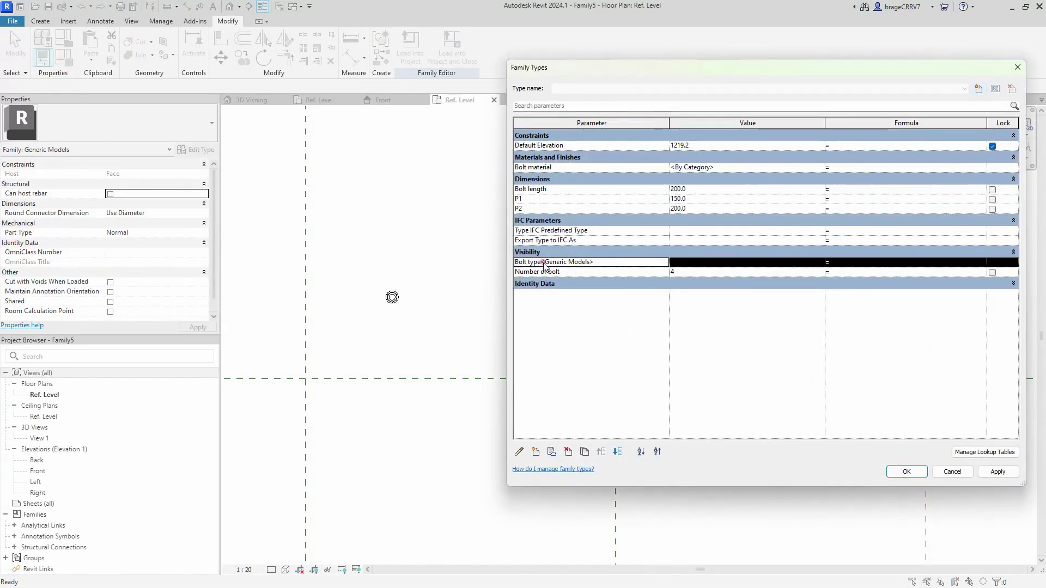
pyautogui.click(569, 452)
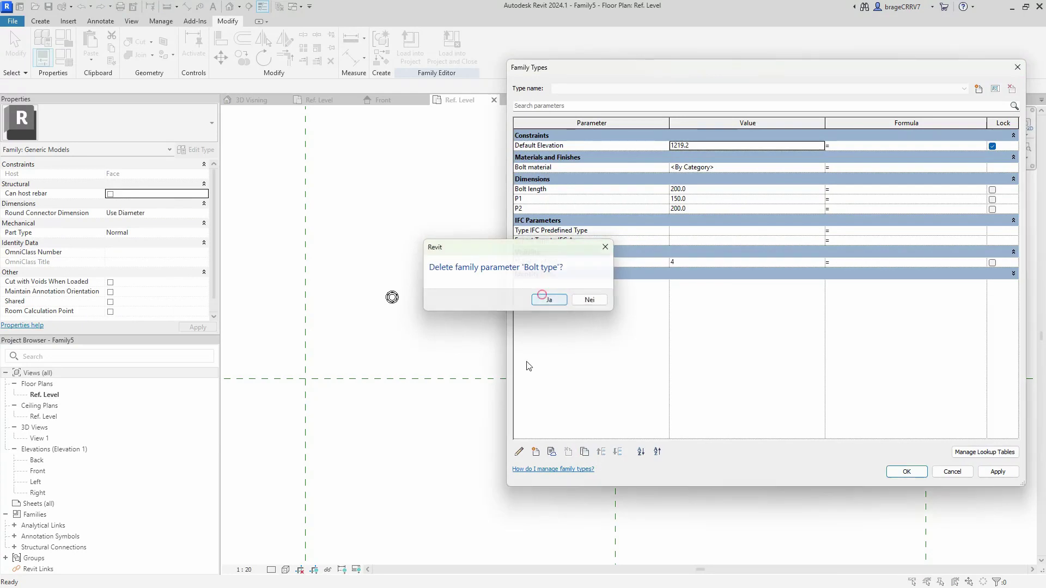
pyautogui.click(534, 299)
# - Add a new parameter with data type <Family Type...> for Structural Connections
pyautogui.click(534, 452)
pyautogui.write('Bolt type')
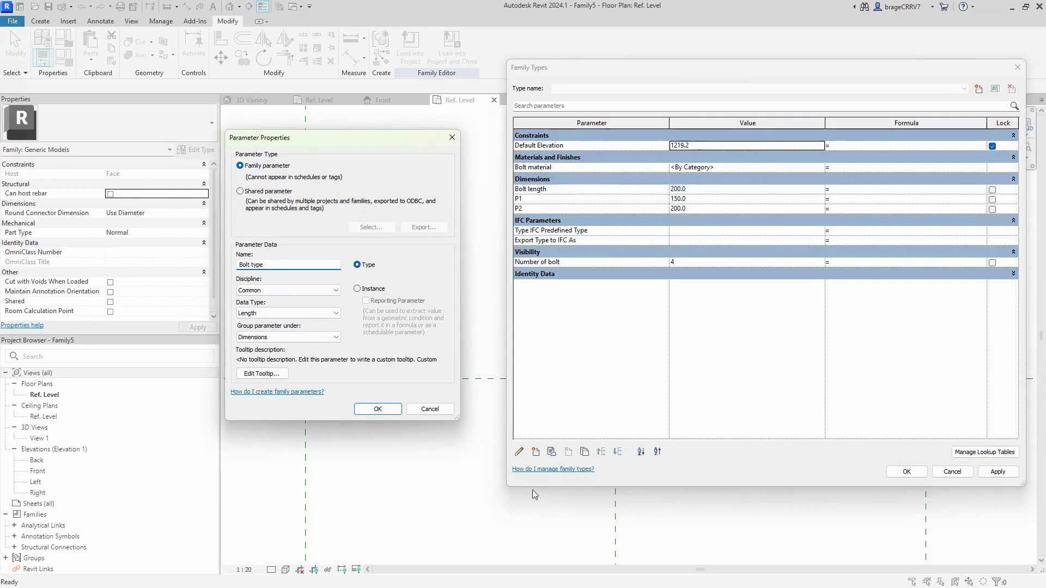
pyautogui.click(288, 313)
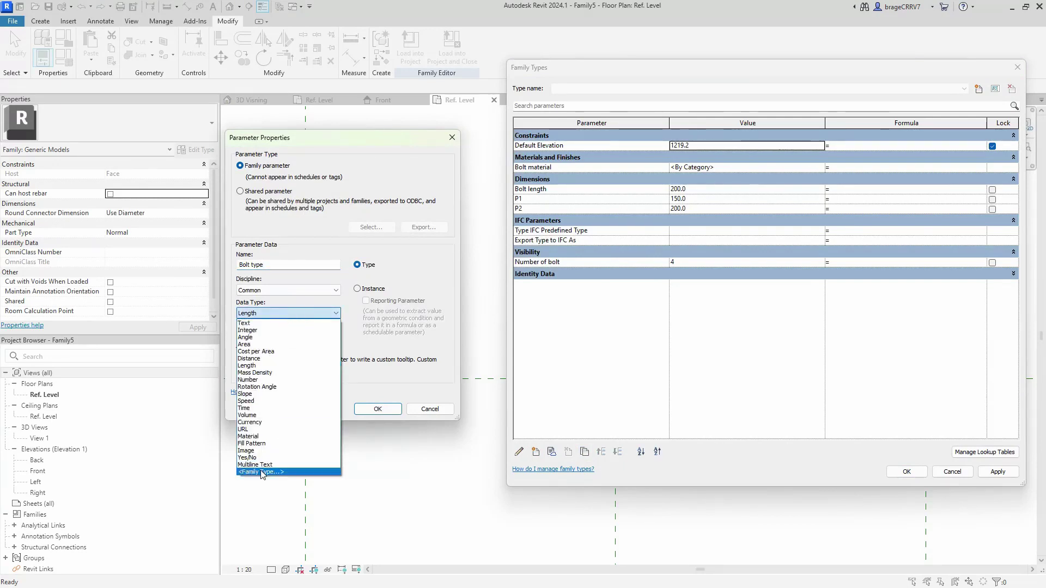
pyautogui.click(261, 472)
pyautogui.click(329, 289)
pyautogui.press('s')
pyautogui.scroll(-2, 329, 290)
pyautogui.scroll(-2, 330, 294)
pyautogui.scroll(-2, 331, 300)
pyautogui.scroll(-1, 332, 306)
pyautogui.scroll(-1, 332, 306)
pyautogui.scroll(-2, 332, 303)
pyautogui.scroll(-2, 331, 298)
pyautogui.click(316, 282)
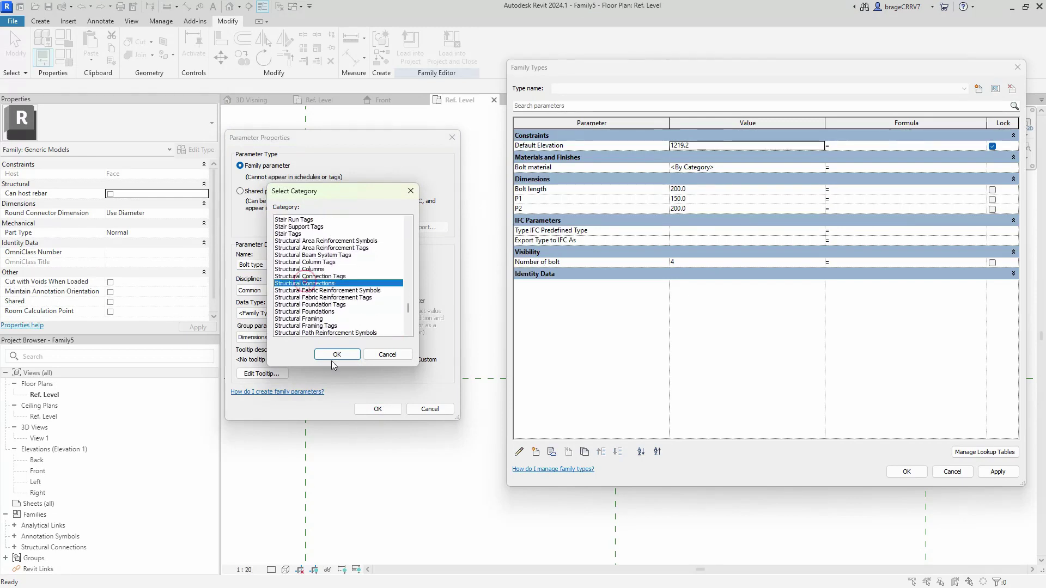
pyautogui.click(337, 354)
# - Group the new Bolt type parameter under Visibility, create it and apply the settings
pyautogui.click(286, 337)
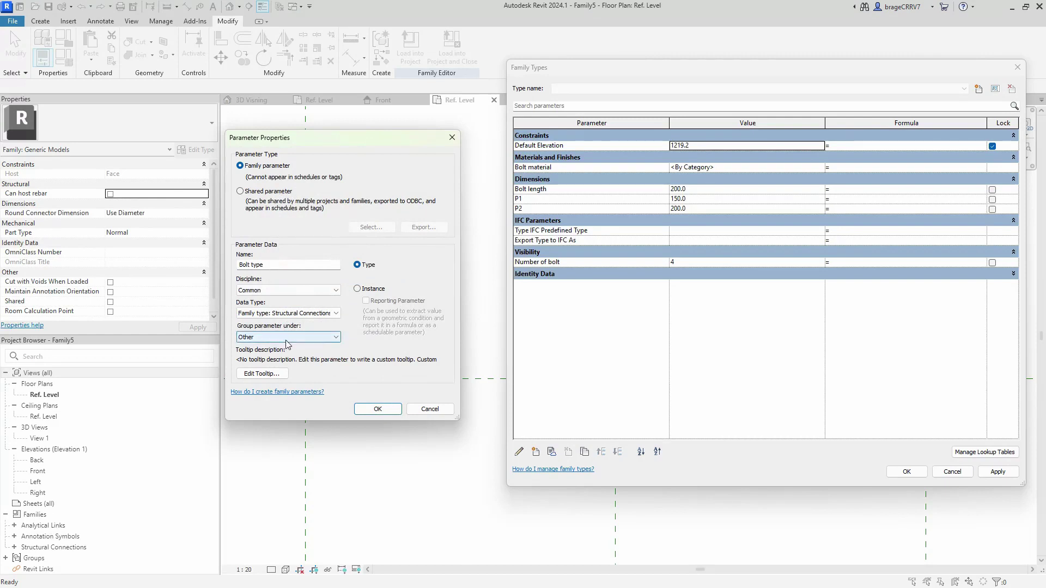
pyautogui.press('v')
pyautogui.click(286, 340)
pyautogui.click(367, 412)
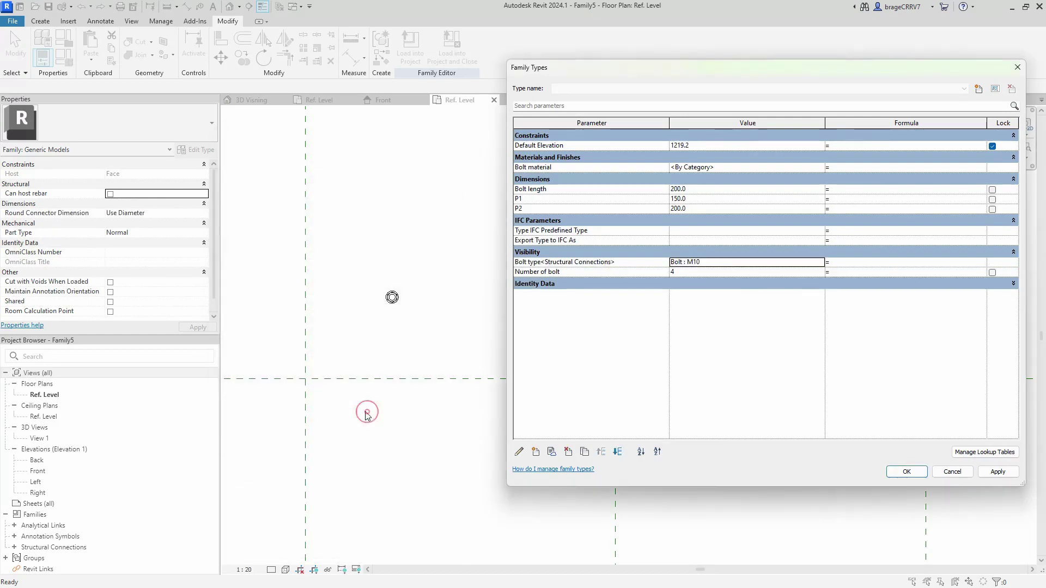
pyautogui.click(998, 472)
pyautogui.click(906, 472)
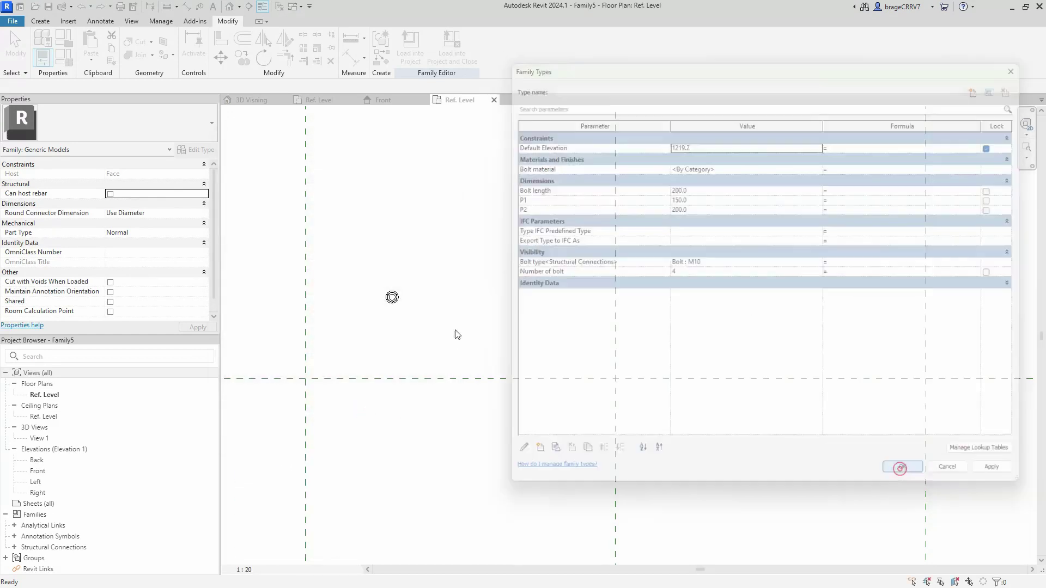
# - Label the nested bolt with the Bolt type parameter
pyautogui.click(371, 301)
pyautogui.scroll(-3, 93, 268)
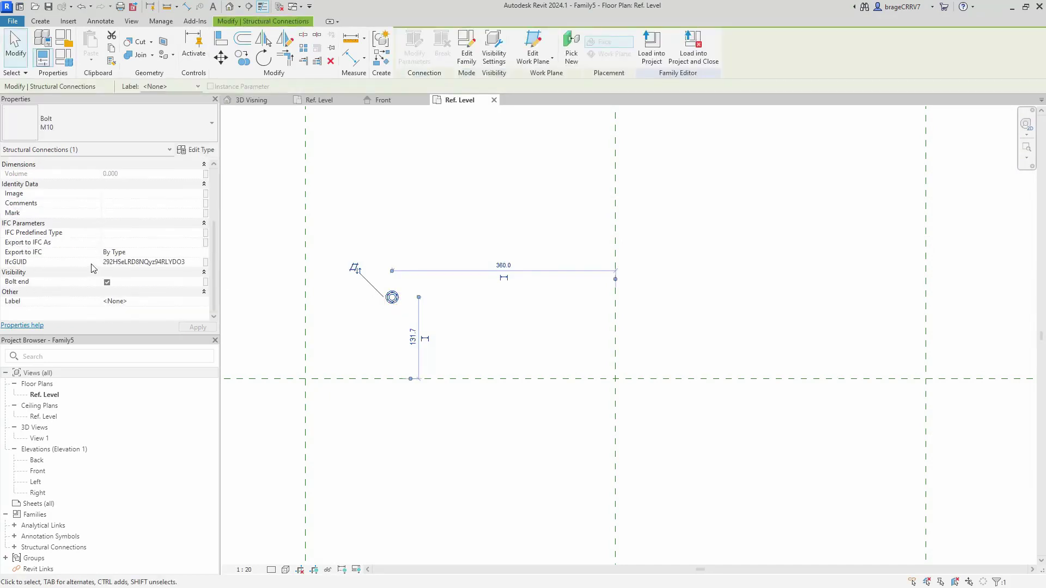
pyautogui.click(198, 301)
pyautogui.click(125, 315)
pyautogui.click(397, 346)
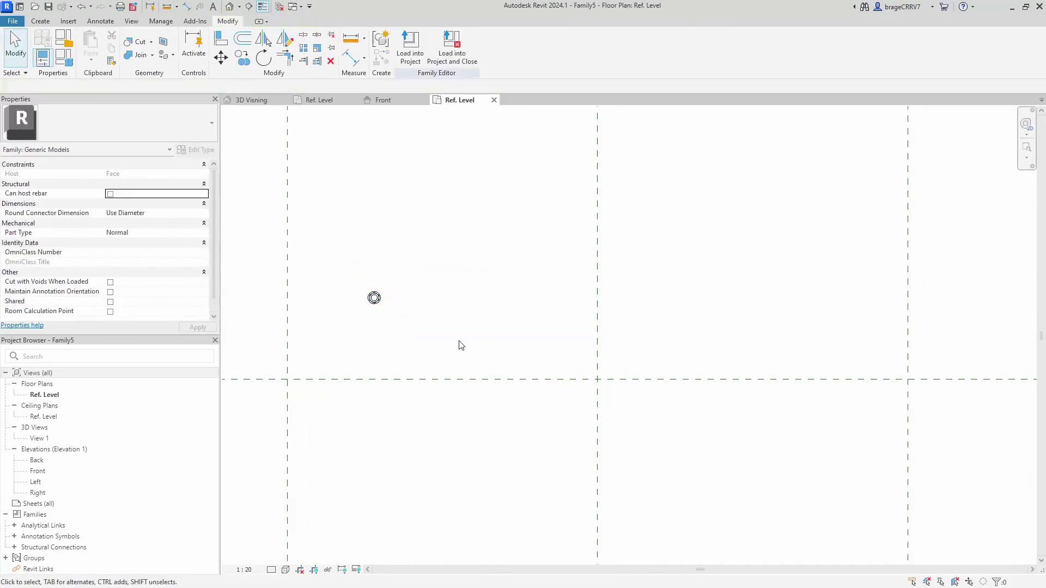
# - Flex the Bolt type to M12, apply, then to M24, apply, and close Family Types
pyautogui.click(43, 57)
pyautogui.click(737, 260)
pyautogui.click(820, 262)
pyautogui.click(695, 282)
pyautogui.click(998, 472)
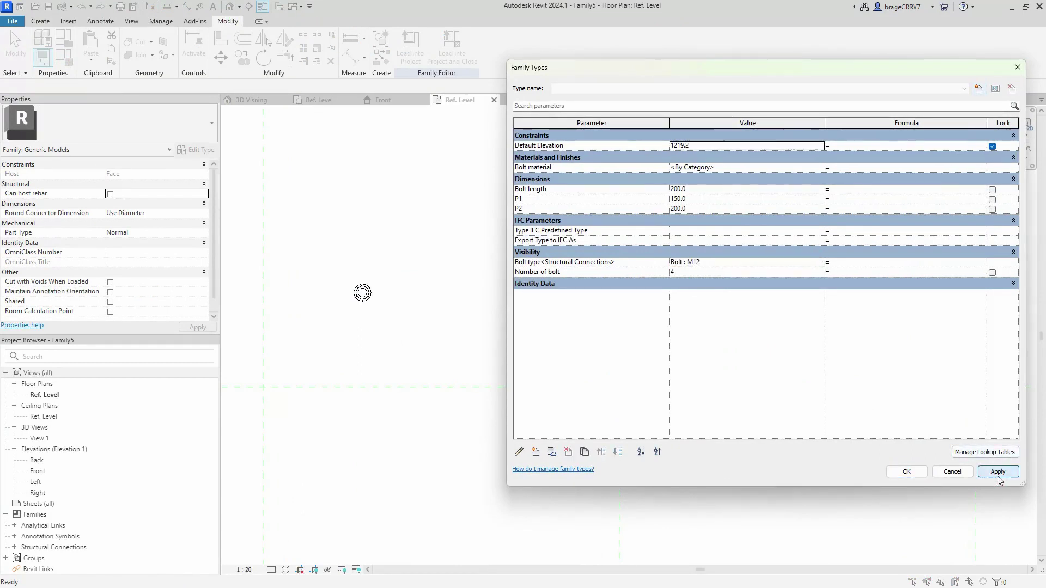
pyautogui.click(819, 262)
pyautogui.click(694, 299)
pyautogui.click(993, 473)
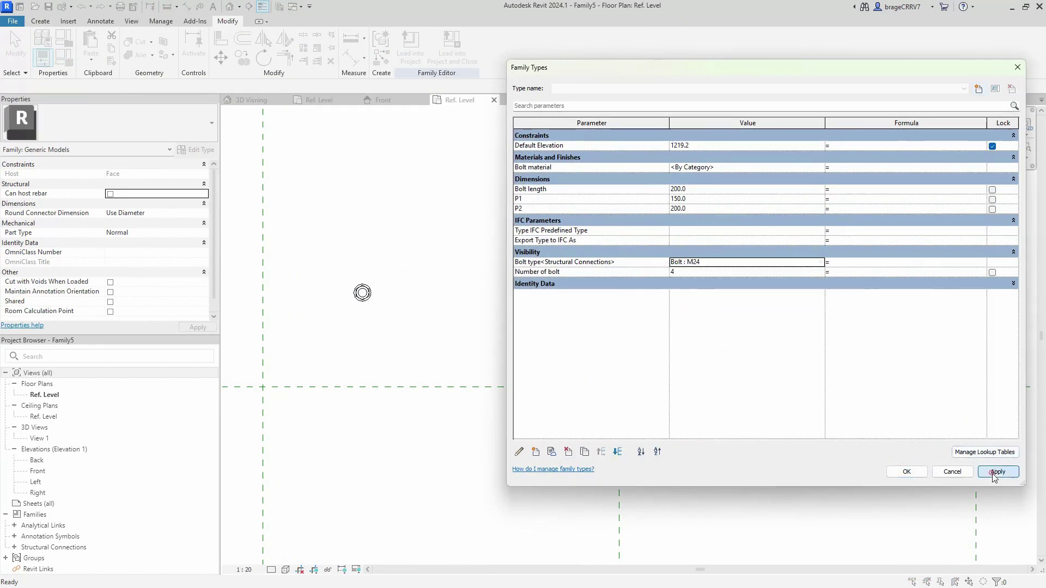
pyautogui.click(906, 472)
pyautogui.moveTo(501, 277); pyautogui.dragTo(419, 280, button='middle')
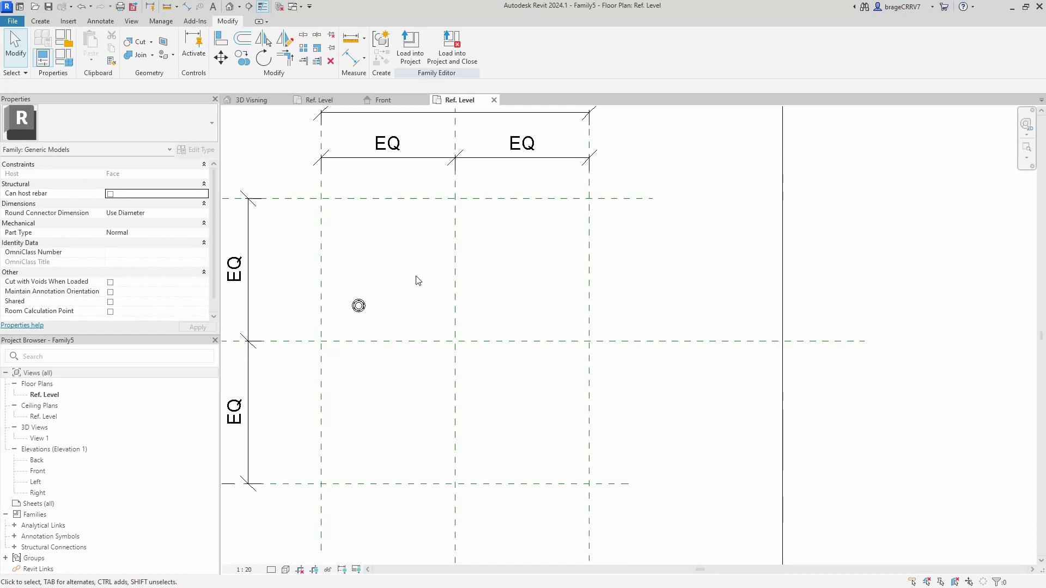
# - Create the type parameter BoltRowLength under Other with formula (Number of bolts - 1) * P1, and apply it
pyautogui.click(63, 56)
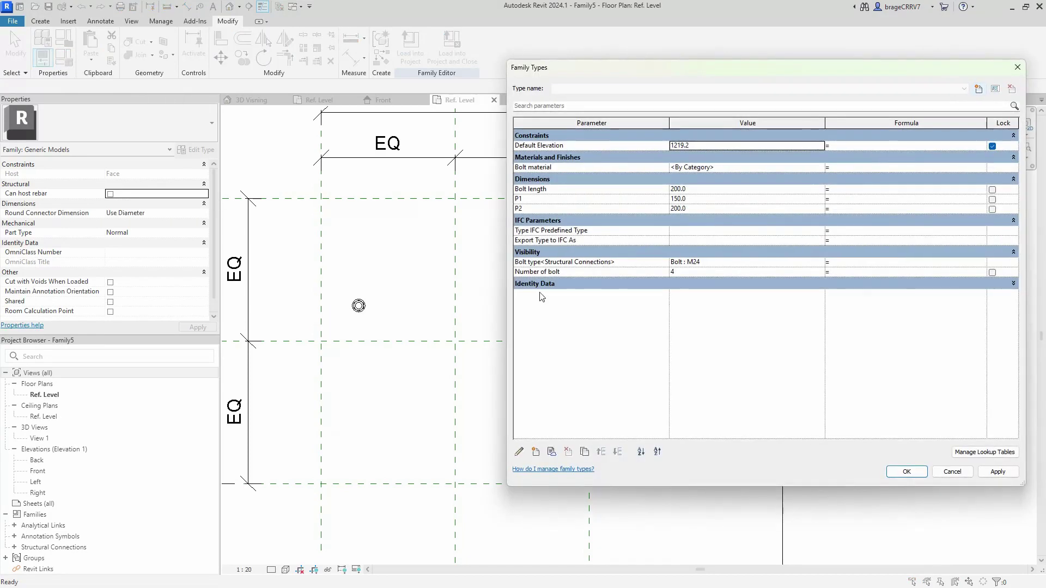
pyautogui.click(536, 452)
pyautogui.write('BoltRowLength')
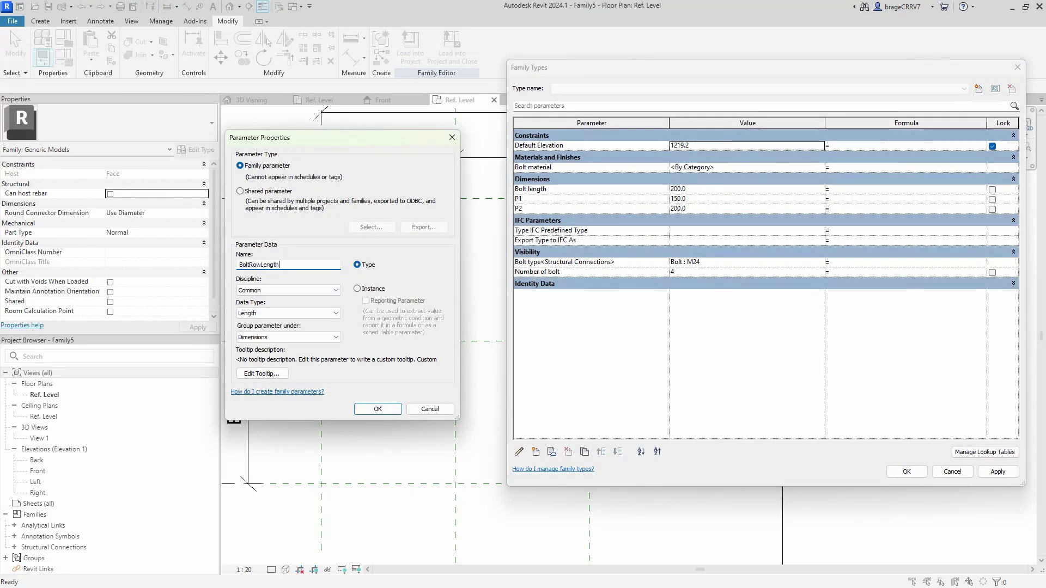
pyautogui.click(289, 335)
pyautogui.press('o')
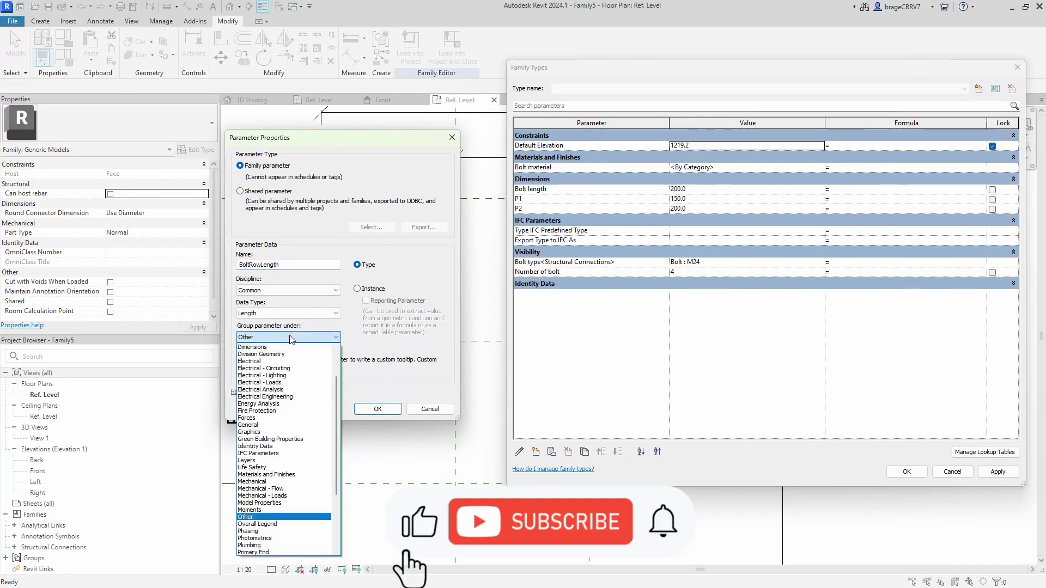
pyautogui.press('Return')
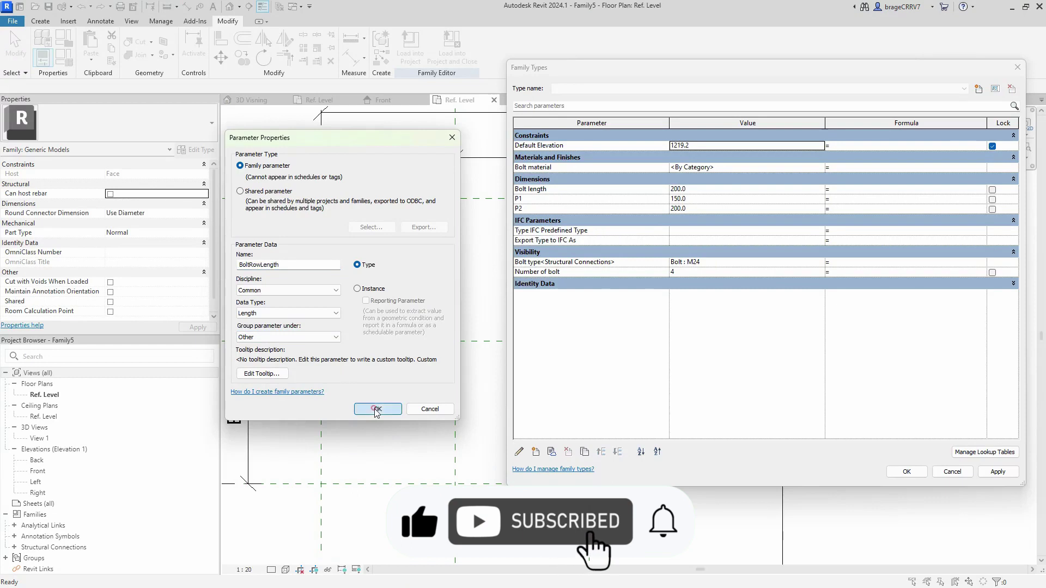
pyautogui.click(376, 409)
pyautogui.click(861, 294)
pyautogui.write('(Number of')
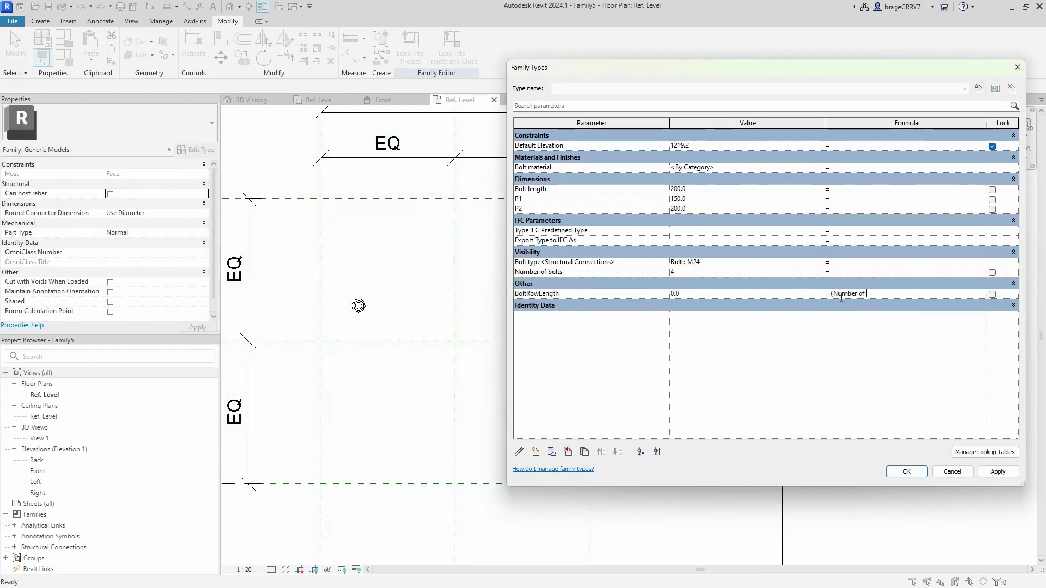
pyautogui.write('olts-1)*P1')
pyautogui.click(992, 474)
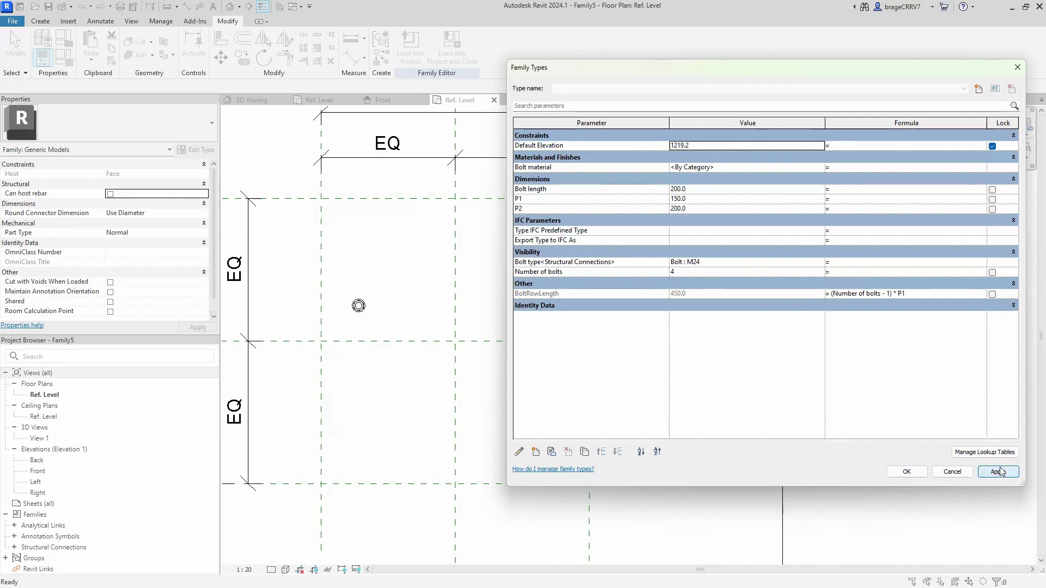
# - Label the 1063 vertical dimension with the BoltRowLength parameter
pyautogui.click(906, 471)
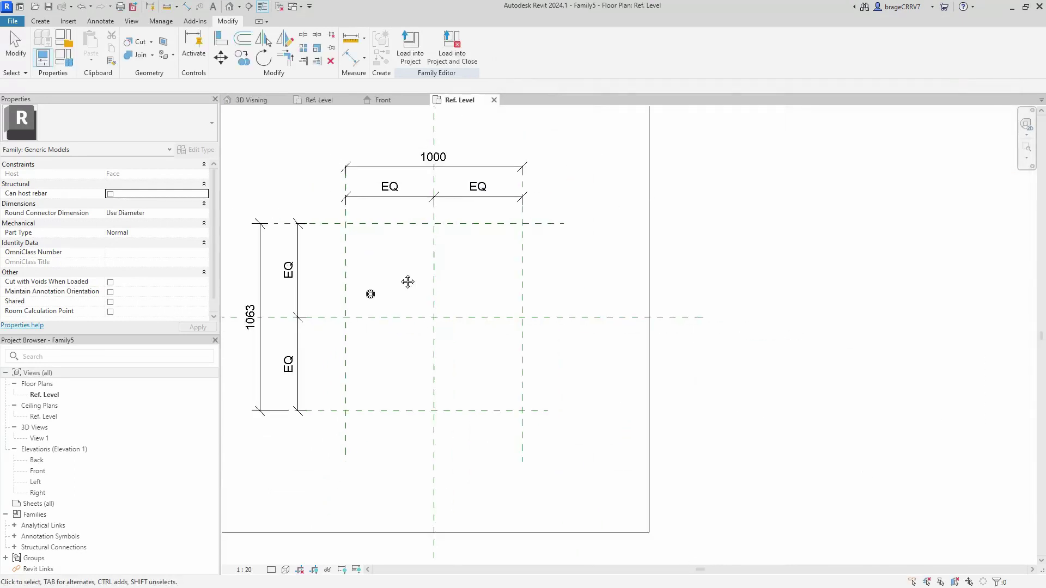
pyautogui.moveTo(407, 282); pyautogui.dragTo(501, 287, button='middle')
pyautogui.click(351, 275)
pyautogui.click(452, 45)
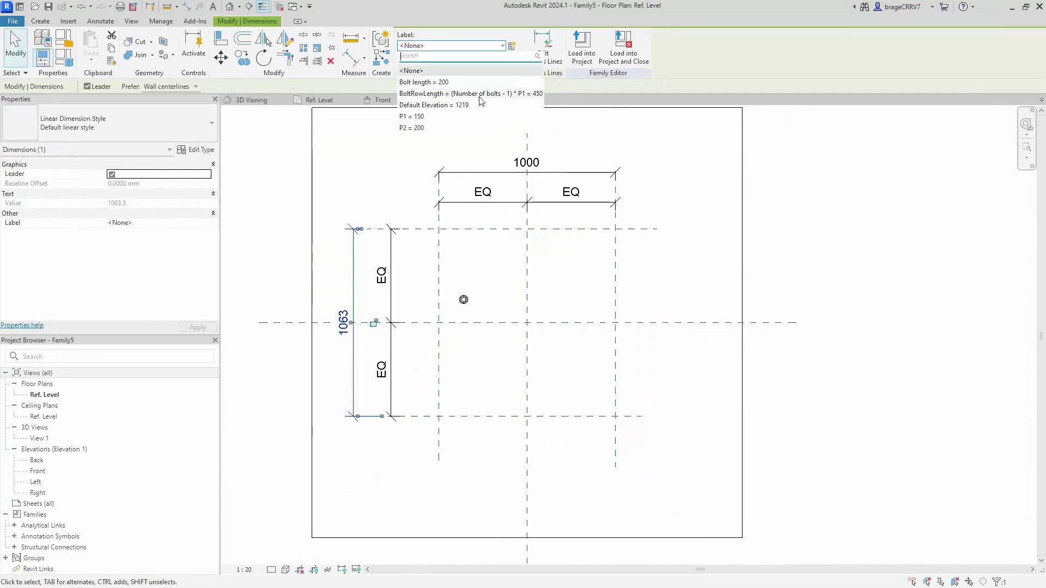
pyautogui.click(463, 93)
pyautogui.click(403, 227)
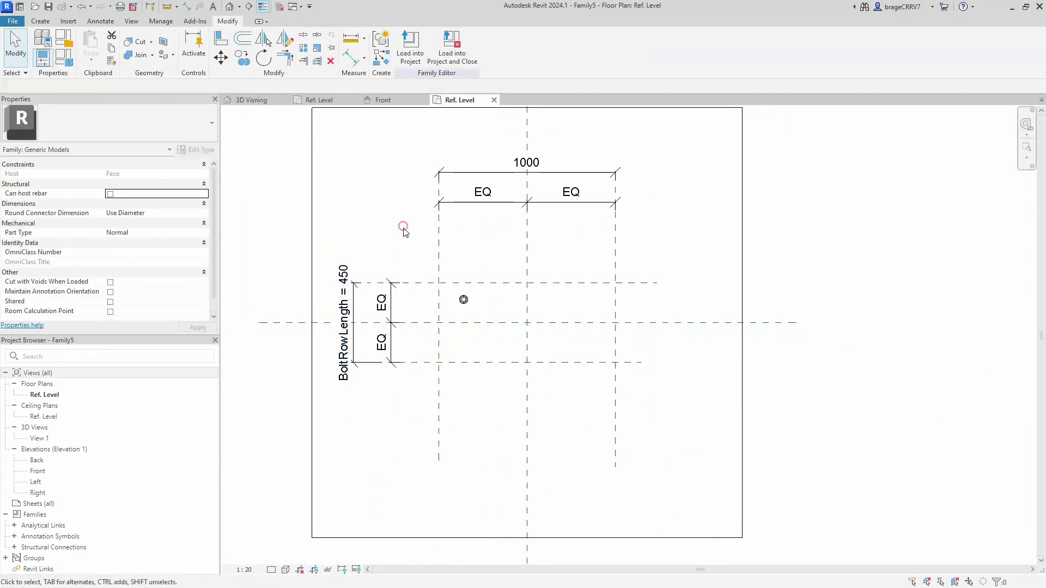
# - Label the 1000 width dimension with the P2 parameter
pyautogui.scroll(1, 405, 232)
pyautogui.moveTo(519, 290); pyautogui.dragTo(434, 247, button='middle')
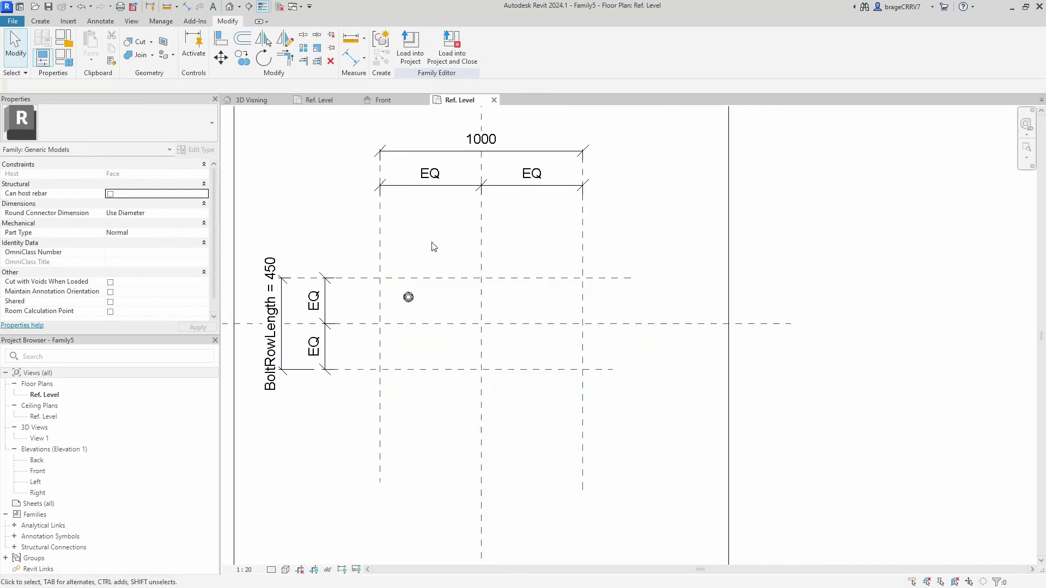
pyautogui.click(399, 151)
pyautogui.click(450, 46)
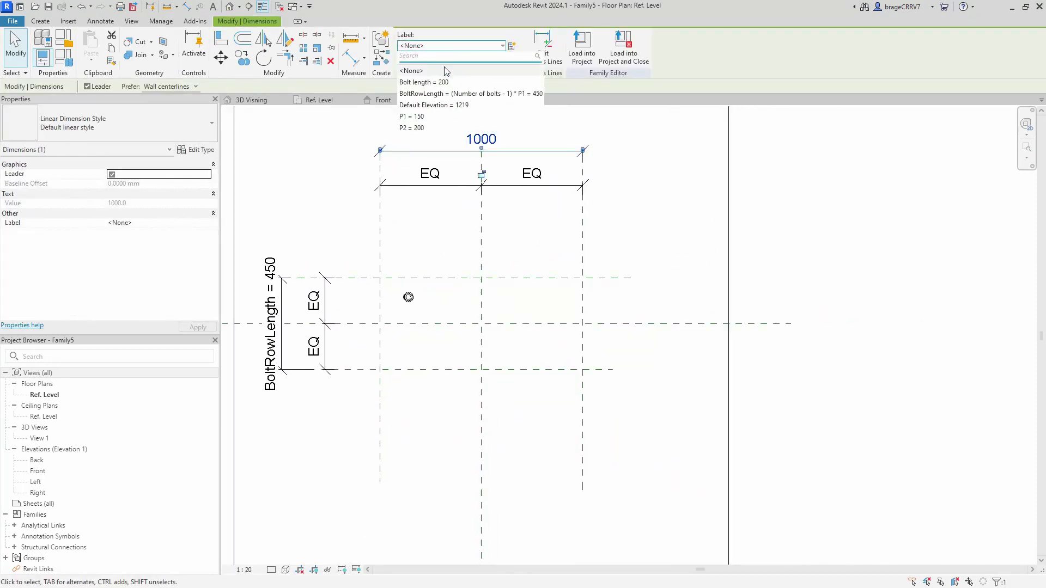
pyautogui.click(438, 127)
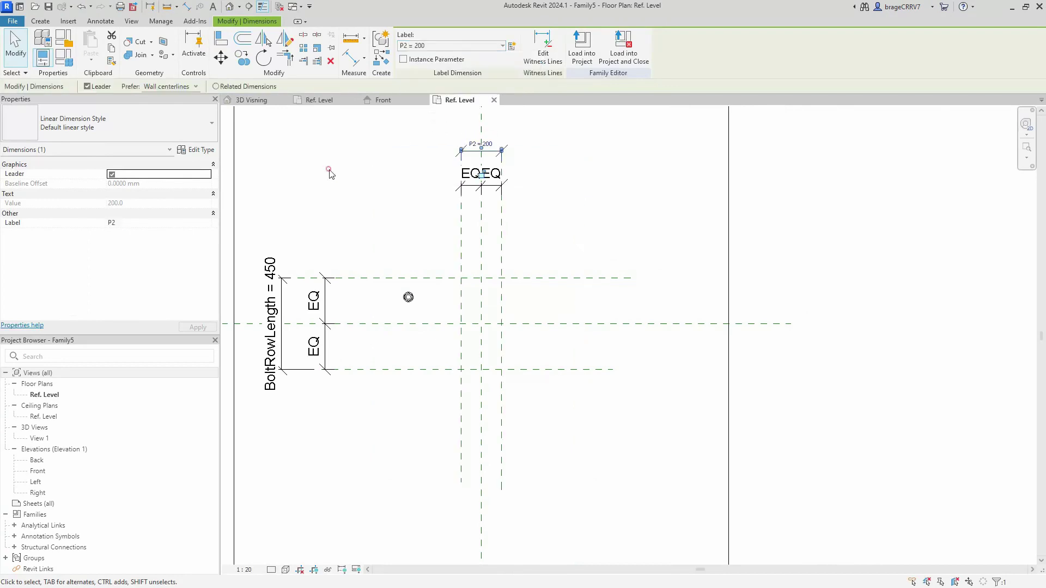
pyautogui.click(416, 288)
# - Move the connector circle slightly to the right
pyautogui.scroll(1, 417, 289)
pyautogui.scroll(-2, 446, 299)
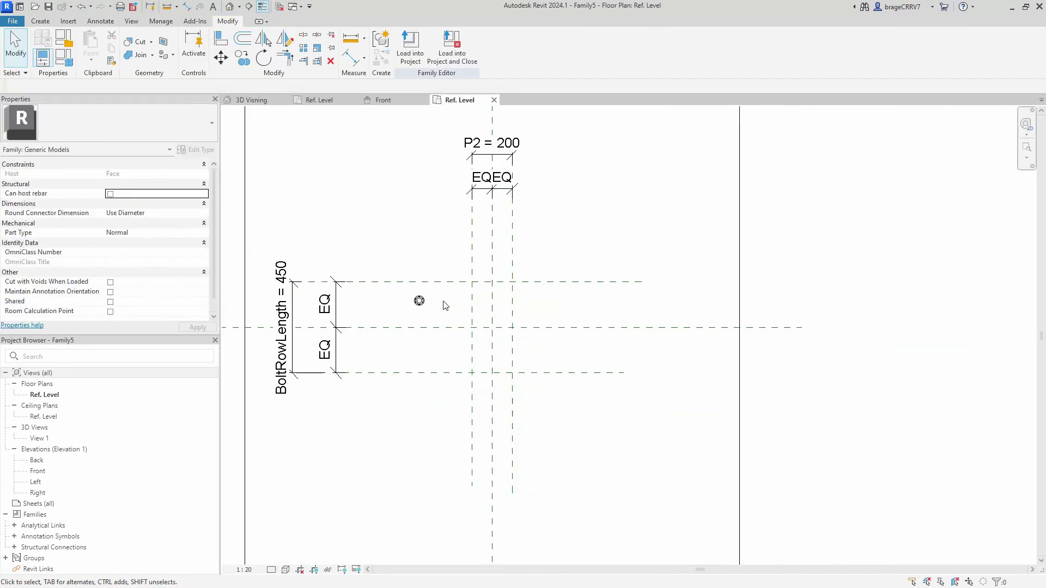
pyautogui.moveTo(419, 300); pyautogui.dragTo(451, 298)
pyautogui.click(418, 315)
# - Place the BoltRowLength dimension line beside the EQ dimension string
pyautogui.scroll(2, 417, 315)
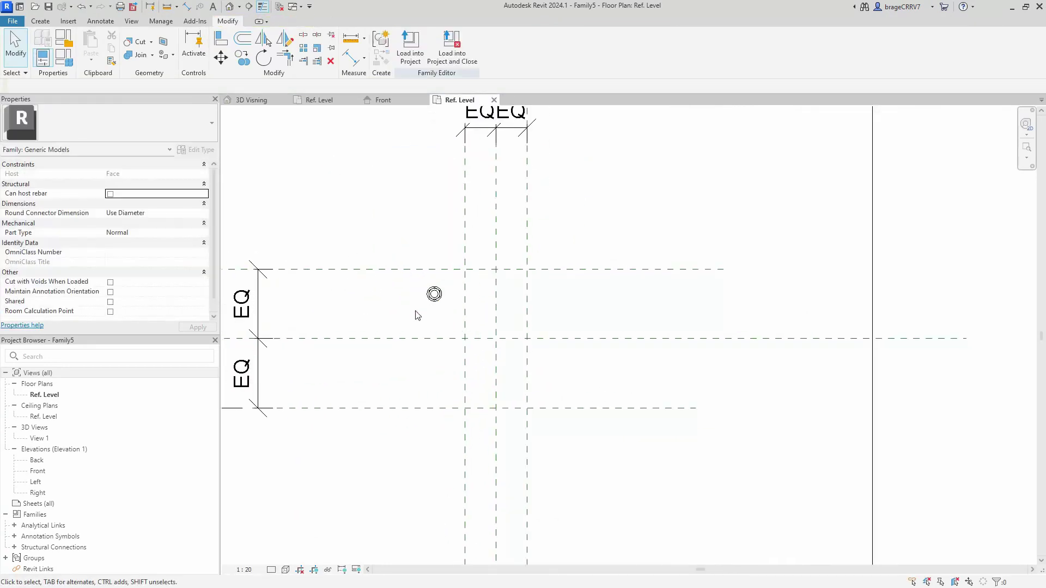
pyautogui.scroll(-2, 418, 314)
pyautogui.moveTo(280, 306)
pyautogui.mouseDown()
pyautogui.moveTo(385, 305)
pyautogui.moveTo(349, 301)
pyautogui.mouseUp()
pyautogui.click(367, 301)
pyautogui.click(441, 300)
pyautogui.scroll(2, 496, 339)
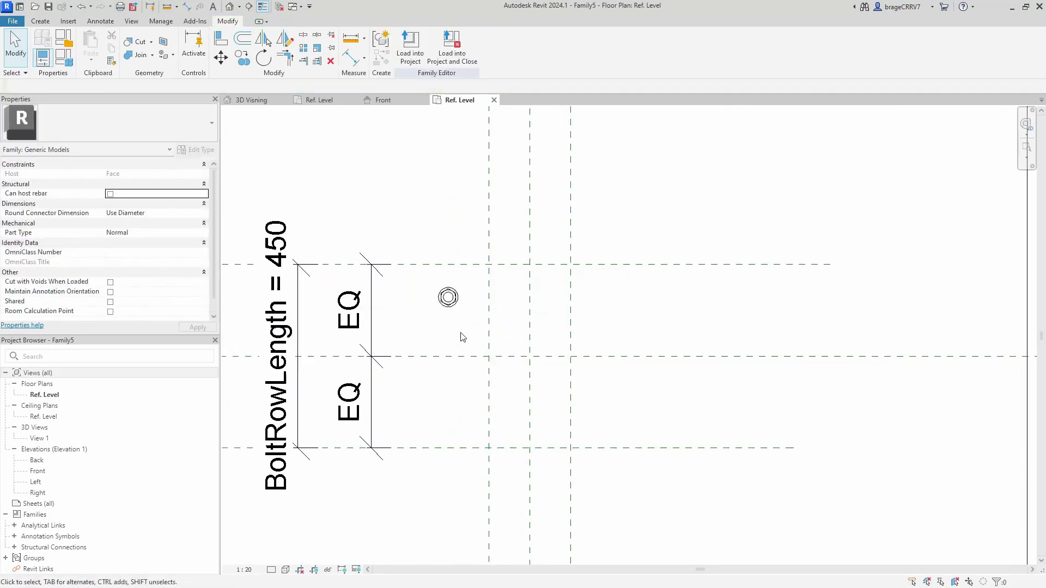
# - Array the bolt into a row of 2 items, spaced downward
pyautogui.click(449, 291)
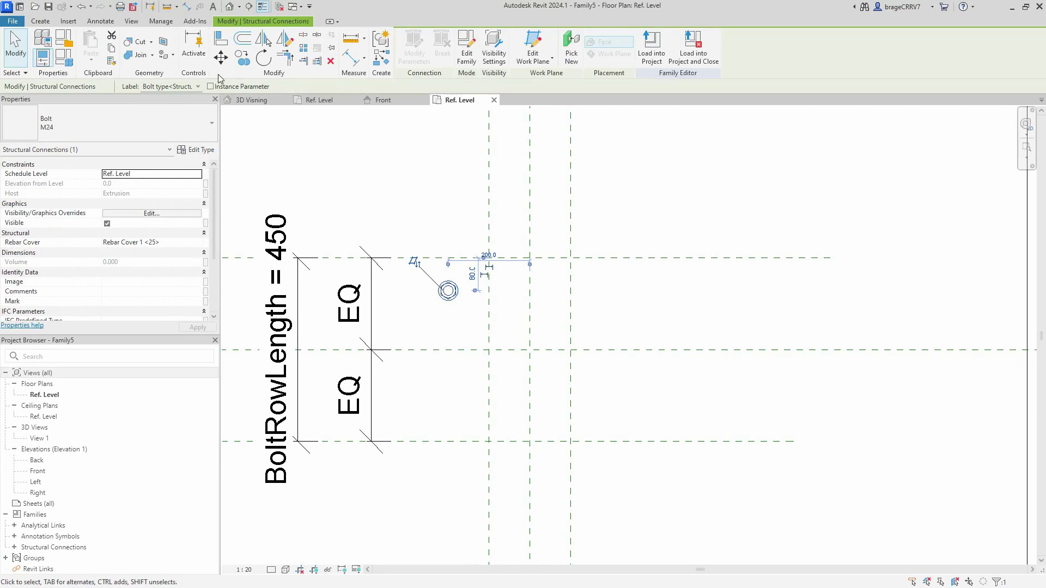
pyautogui.click(302, 62)
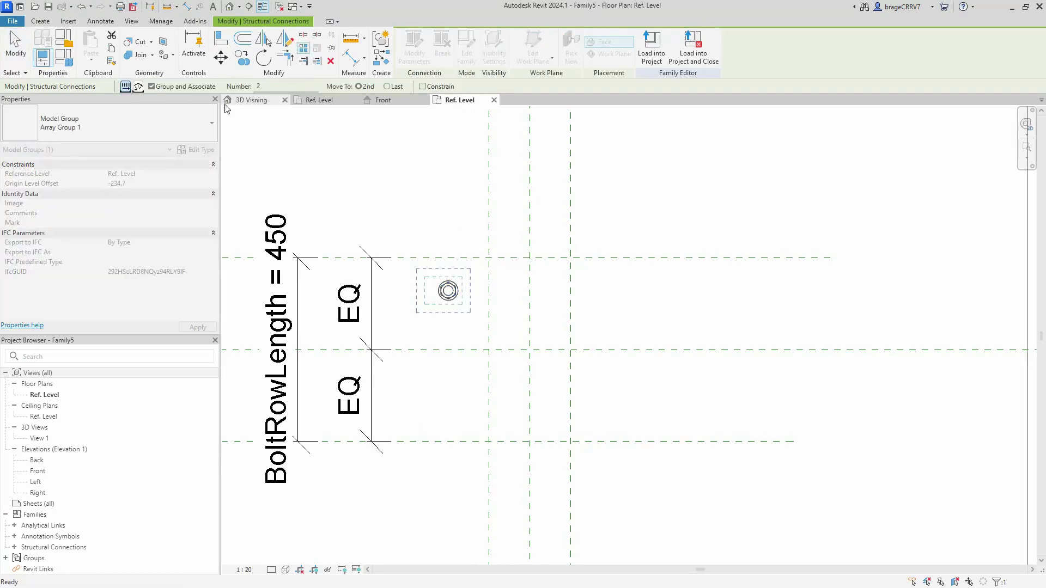
pyautogui.click(451, 315)
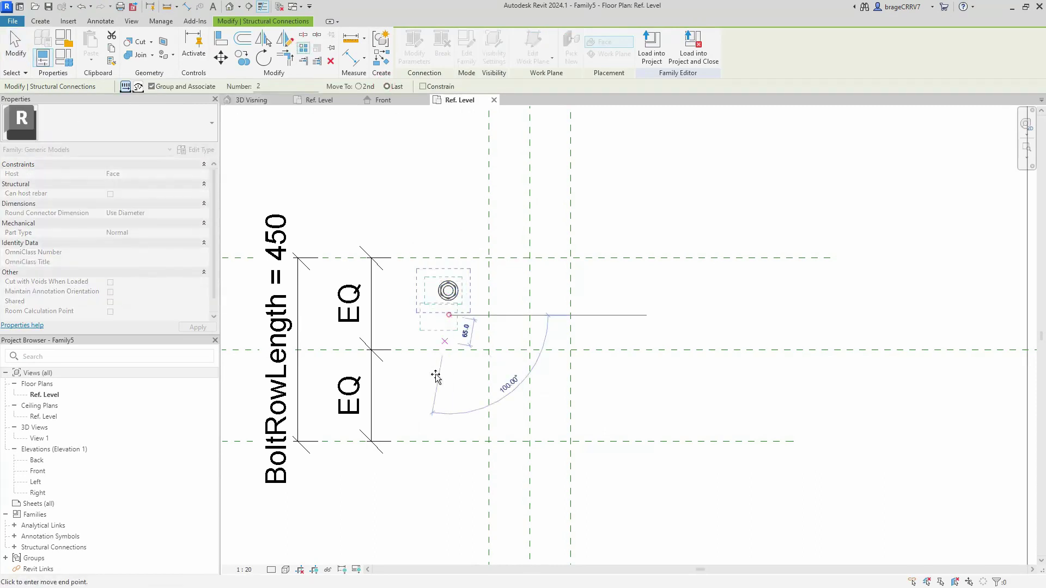
pyautogui.click(471, 414)
pyautogui.scroll(2, 459, 345)
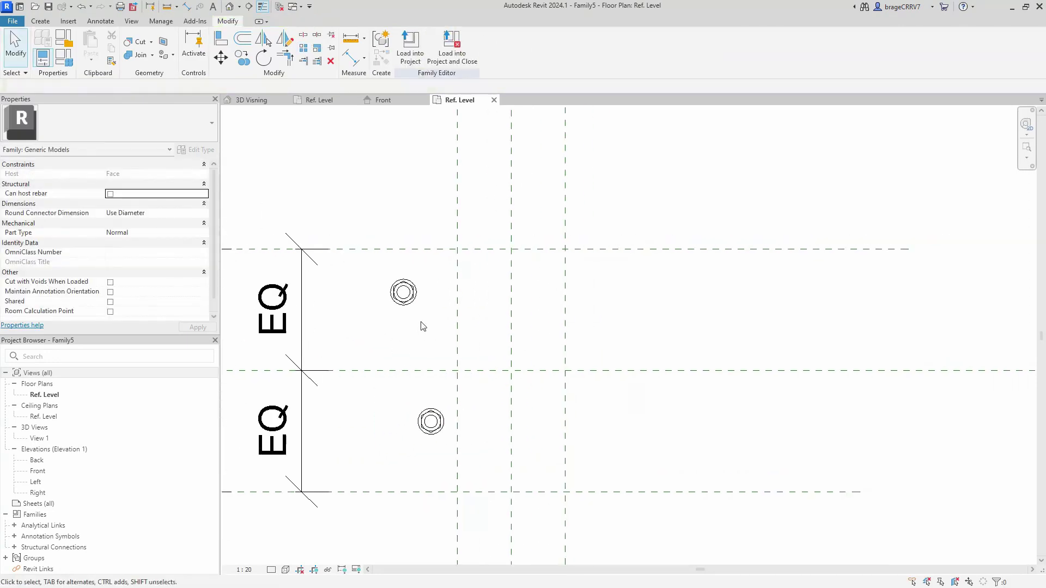
pyautogui.click(403, 294)
# - Align the upper bolt to the vertical and top reference planes using AL
pyautogui.press('a')
pyautogui.press('l')
pyautogui.click(508, 284)
pyautogui.click(403, 293)
pyautogui.click(480, 250)
pyautogui.click(510, 289)
# - Align the lower bolt to the vertical and bottom reference planes
pyautogui.moveTo(421, 465); pyautogui.dragTo(402, 429, button='middle')
pyautogui.click(493, 399)
pyautogui.click(411, 384)
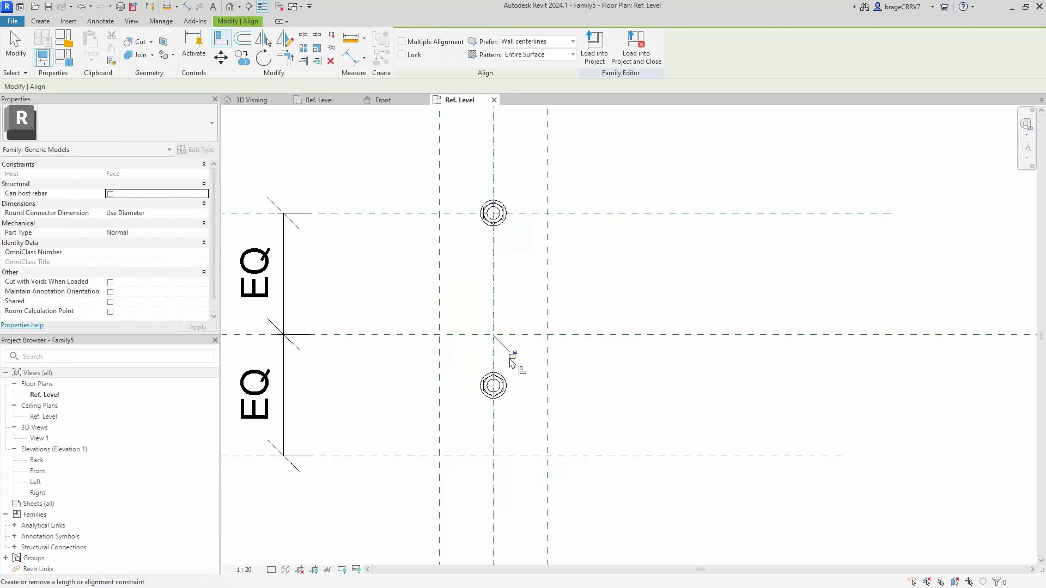
pyautogui.click(403, 456)
pyautogui.click(496, 390)
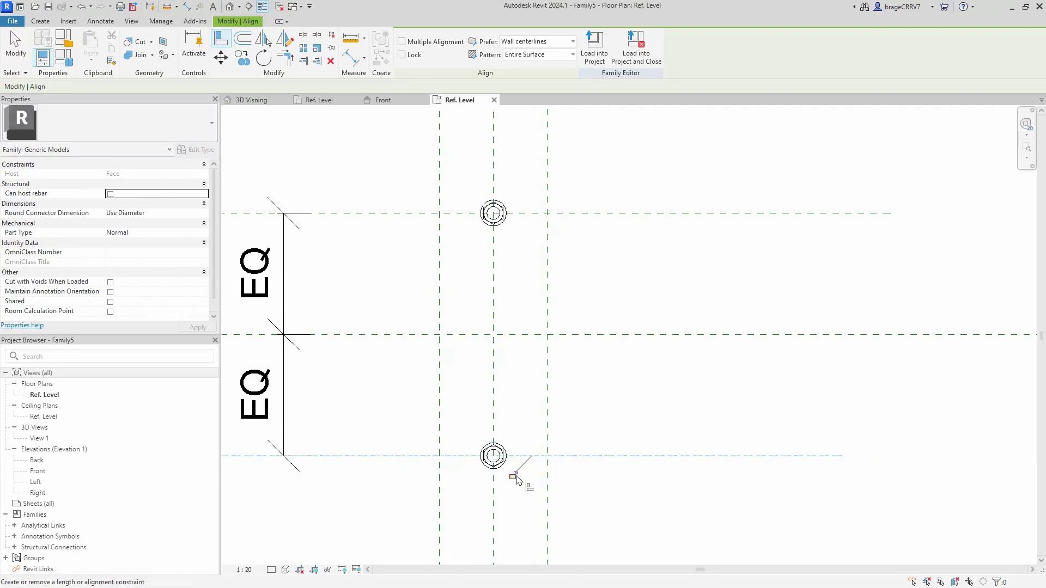
pyautogui.scroll(-2, 408, 409)
pyautogui.press('Escape')
# - Drive the bolt array count with the Number of bolts parameter
pyautogui.click(436, 349)
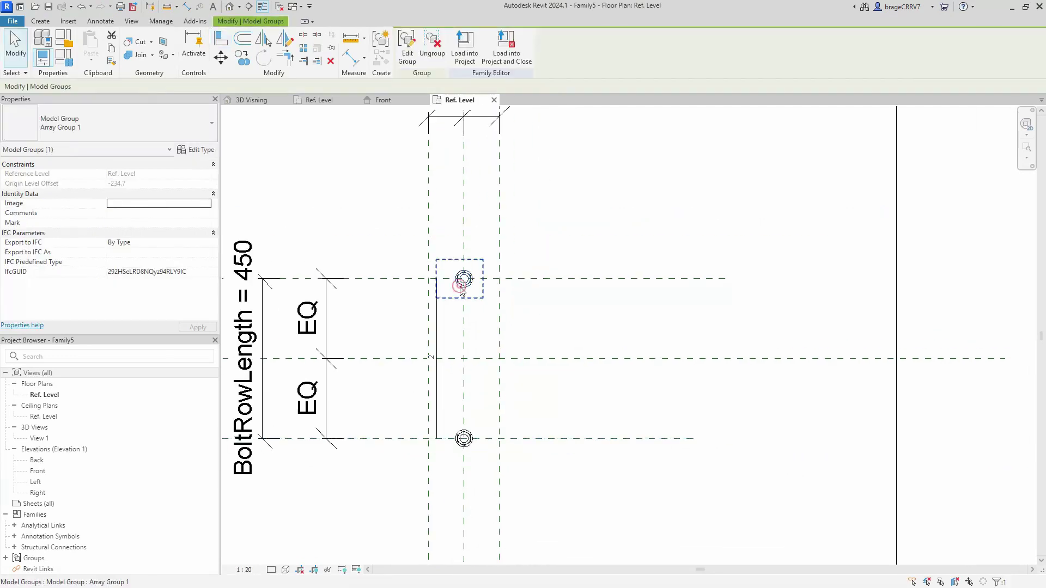
pyautogui.click(439, 351)
pyautogui.click(180, 86)
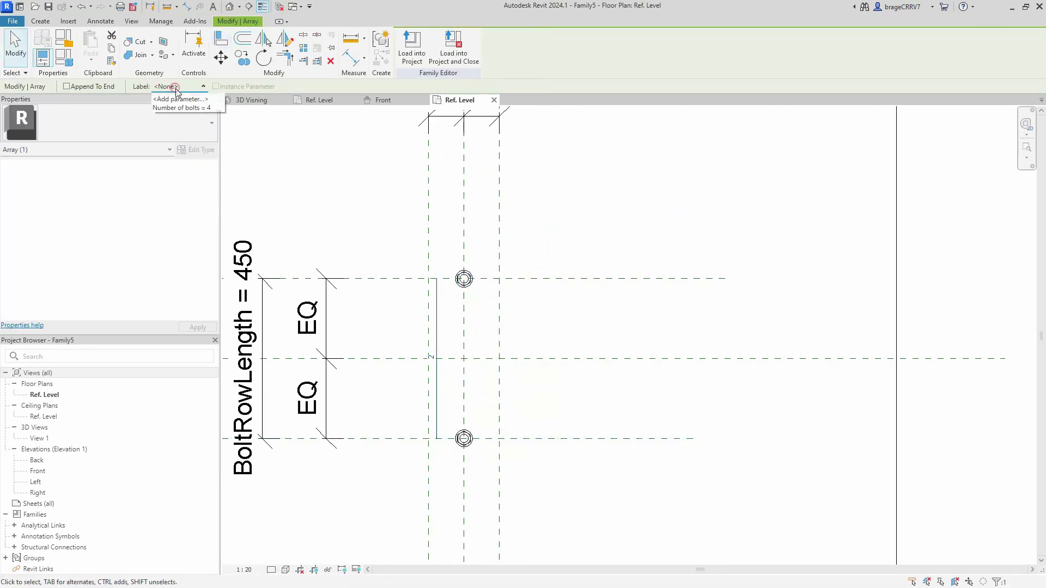
pyautogui.click(191, 115)
pyautogui.click(393, 252)
pyautogui.scroll(1, 392, 297)
pyautogui.moveTo(392, 297); pyautogui.dragTo(521, 318, button='middle')
pyautogui.press('f')
pyautogui.press('t')
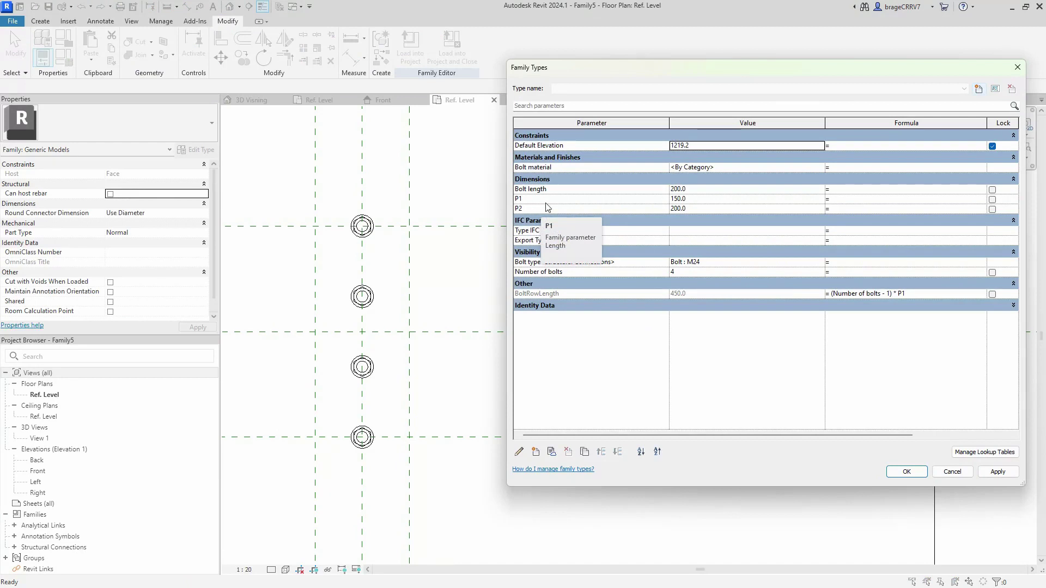
# - Flex P1 through 200, 100 and back to 200, applying each value
pyautogui.click(704, 198)
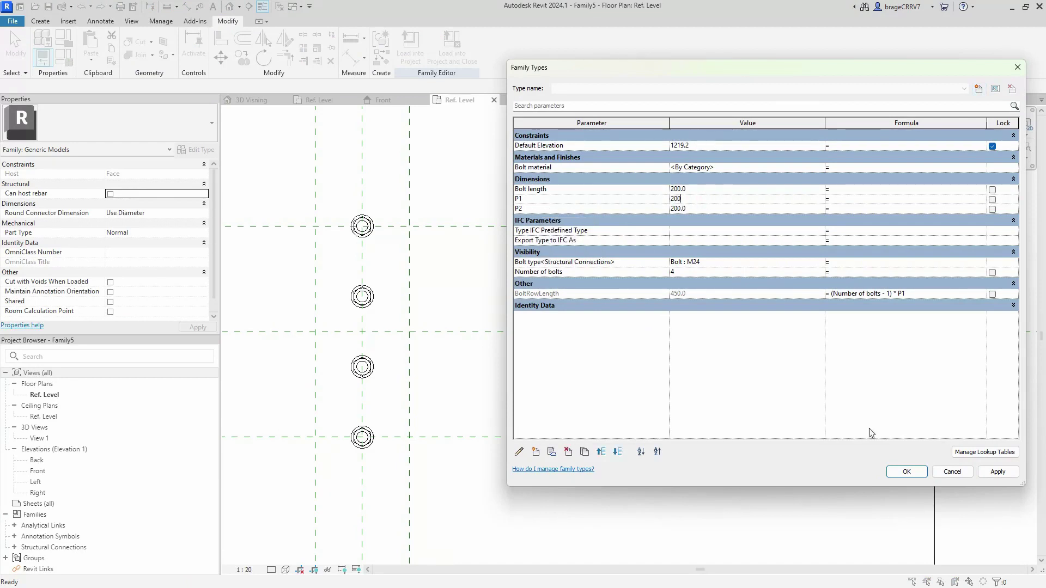
pyautogui.click(992, 472)
pyautogui.click(706, 199)
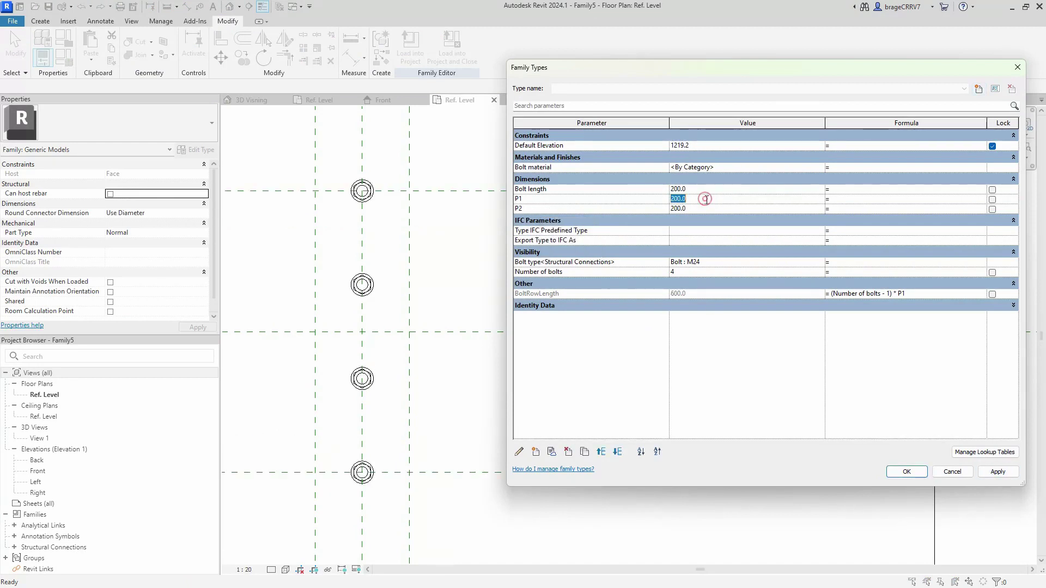
pyautogui.click(998, 471)
pyautogui.click(713, 198)
pyautogui.click(998, 473)
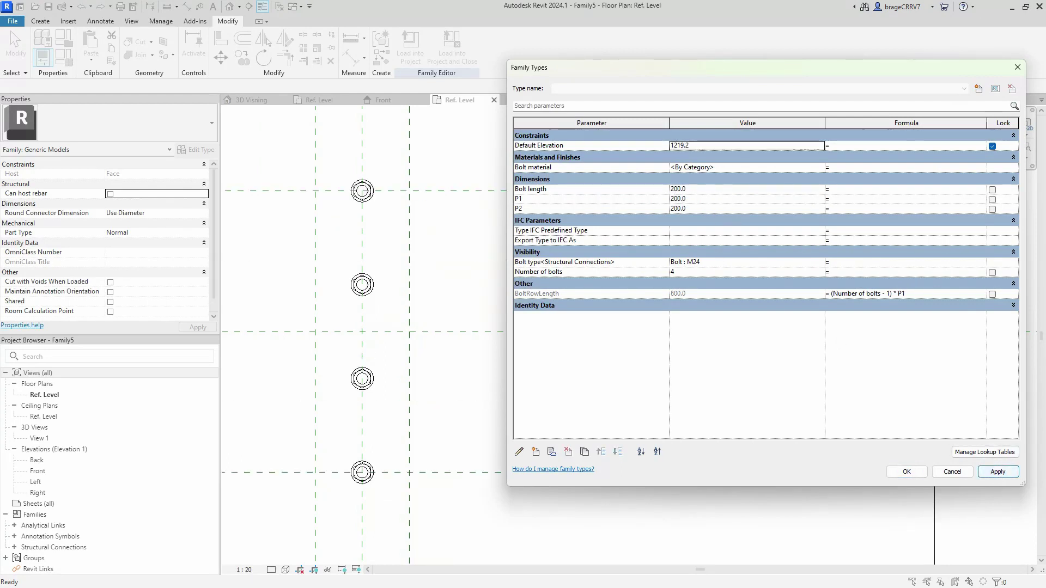
# - Try a change in the plan, undo it, and accept the Family Types settings
pyautogui.click(267, 42)
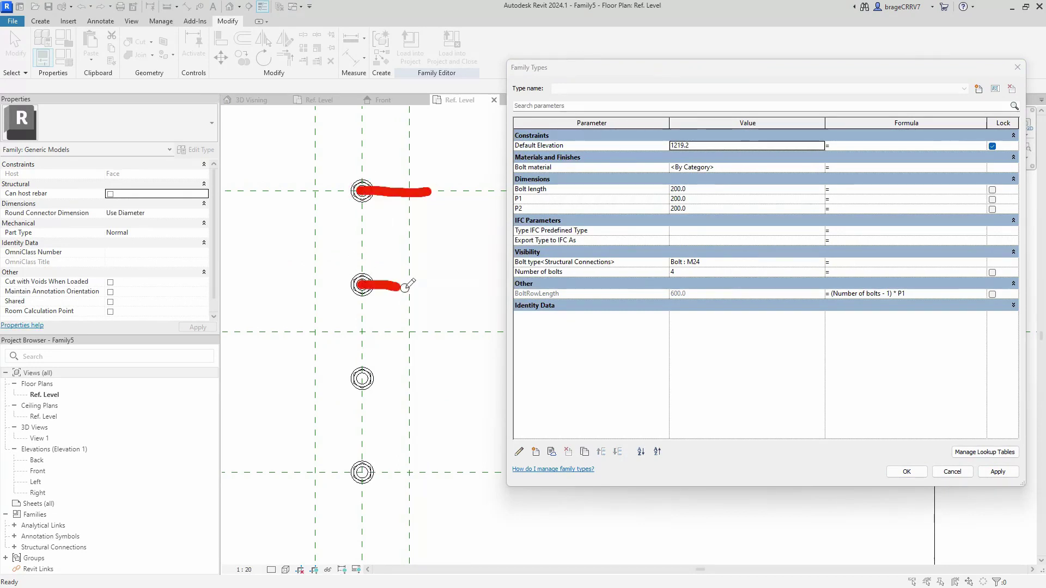
pyautogui.moveTo(414, 179); pyautogui.dragTo(404, 292)
pyautogui.moveTo(459, 224); pyautogui.dragTo(460, 223)
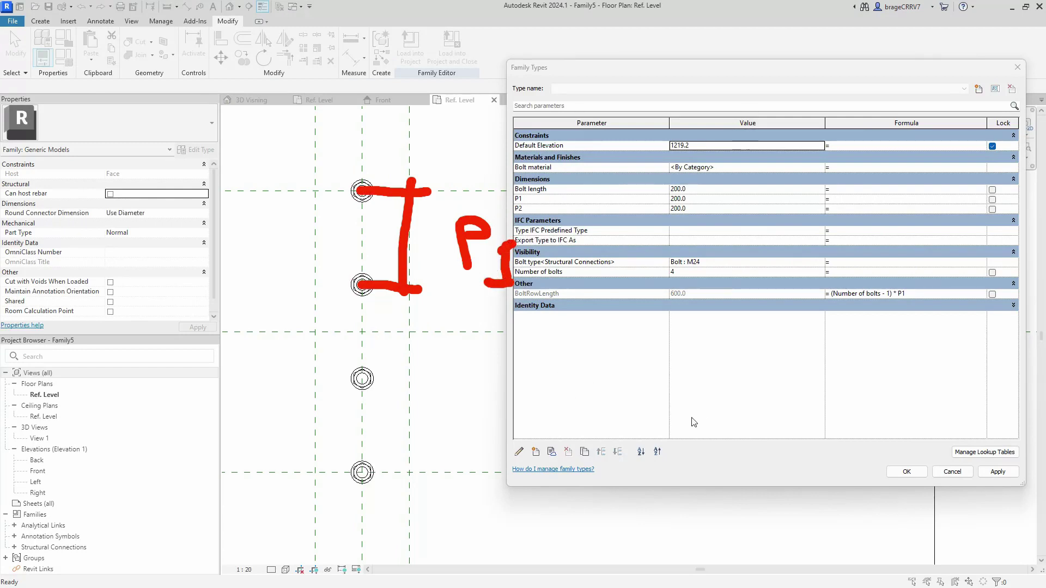
pyautogui.hotkey('ctrl', 'z')
pyautogui.hotkey('ctrl', 'z')
pyautogui.hotkey('ctrl', 'z')
pyautogui.hotkey('ctrl', 'z')
pyautogui.hotkey('ctrl', 'z')
pyautogui.hotkey('ctrl', 'z')
pyautogui.moveTo(601, 62); pyautogui.dragTo(514, 86)
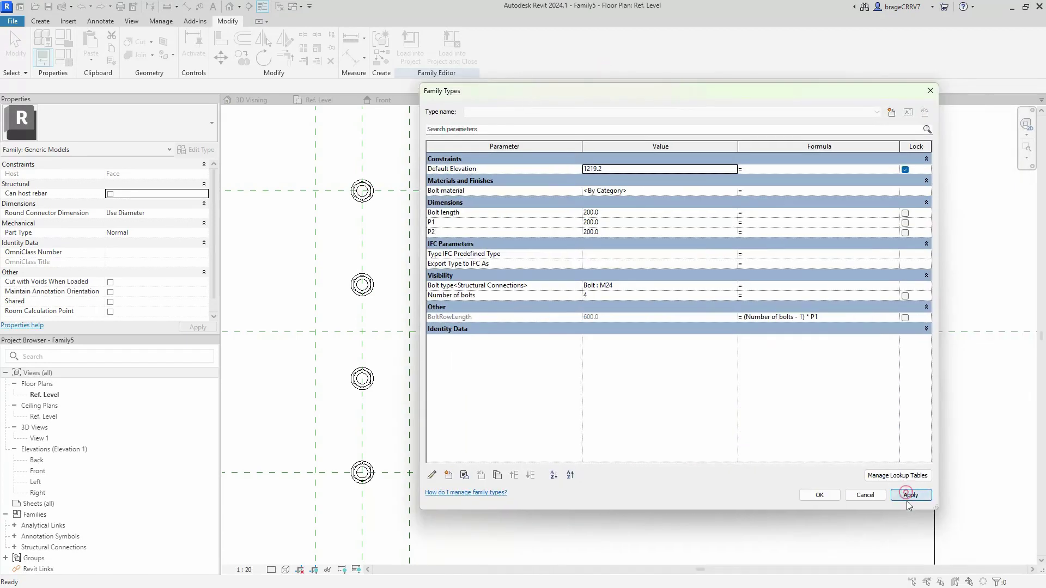
pyautogui.click(819, 496)
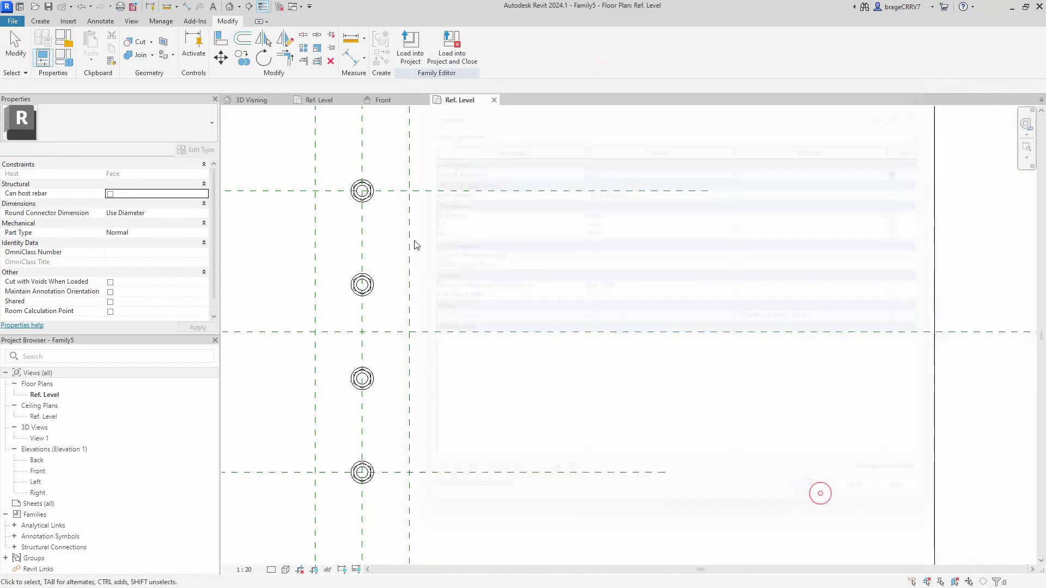
# - Save the family as a new file named Boltgroup
pyautogui.click(12, 21)
pyautogui.moveTo(39, 149)
pyautogui.click(94, 143)
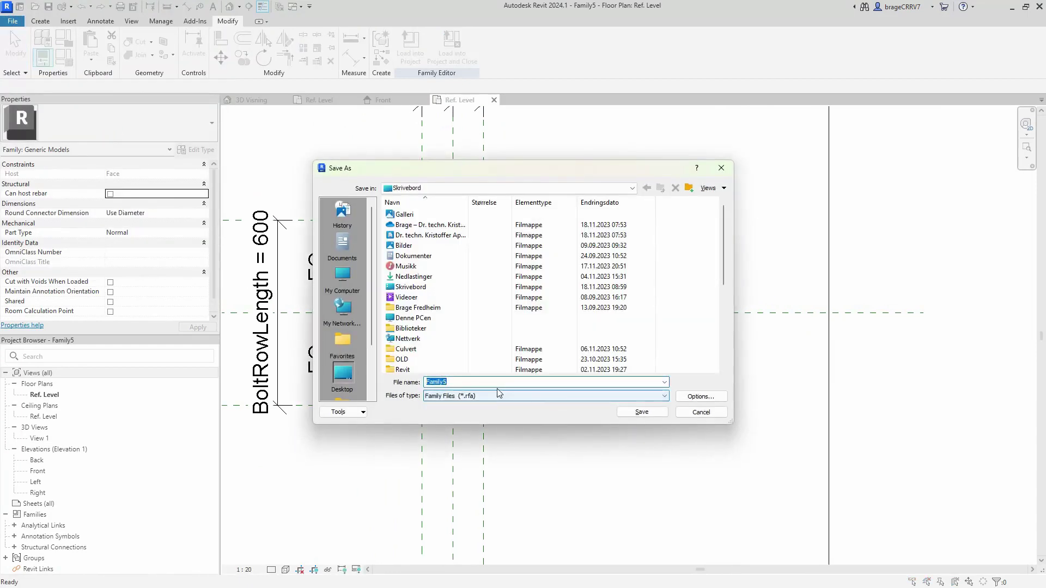
pyautogui.write('bO')
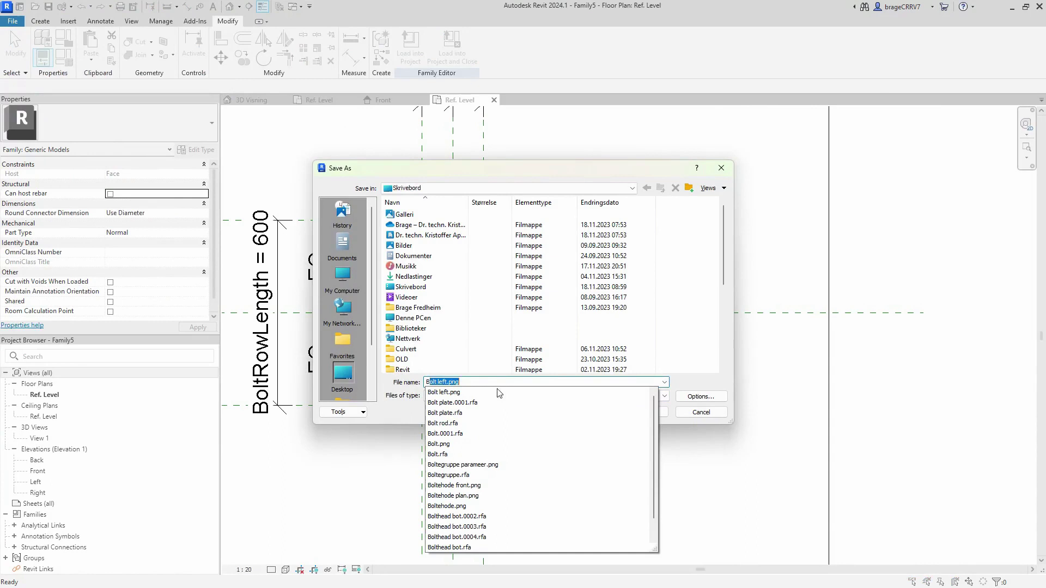
pyautogui.press('BackSpace')
pyautogui.press('BackSpace')
pyautogui.write('group')
pyautogui.click(641, 412)
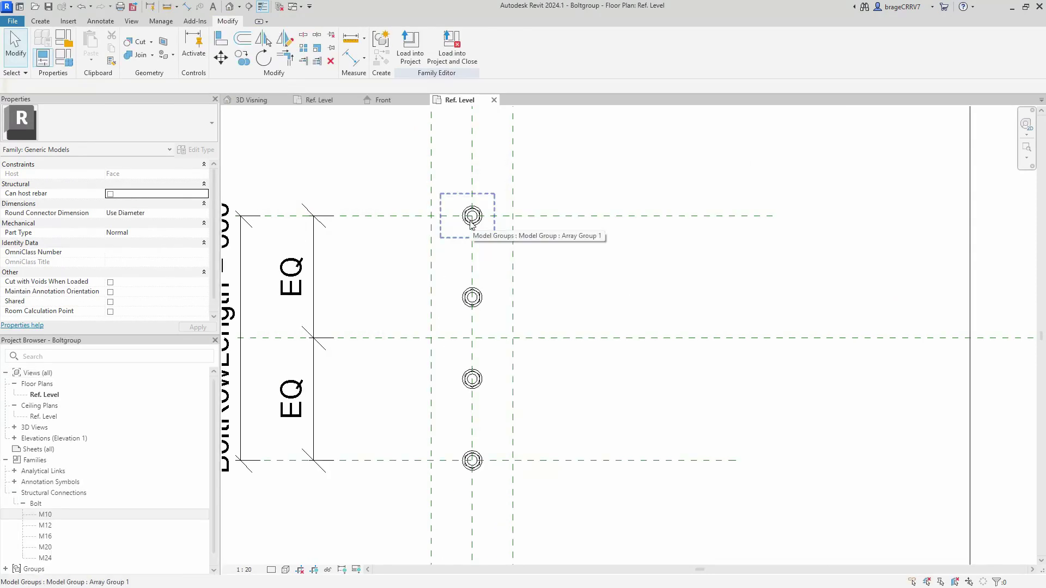
# - Copy the bolt group to the right with CO
pyautogui.click(471, 225)
pyautogui.press('c')
pyautogui.press('o')
pyautogui.click(475, 228)
pyautogui.click(558, 255)
pyautogui.click(407, 46)
pyautogui.click(276, 109)
pyautogui.click(561, 245)
pyautogui.click(680, 304)
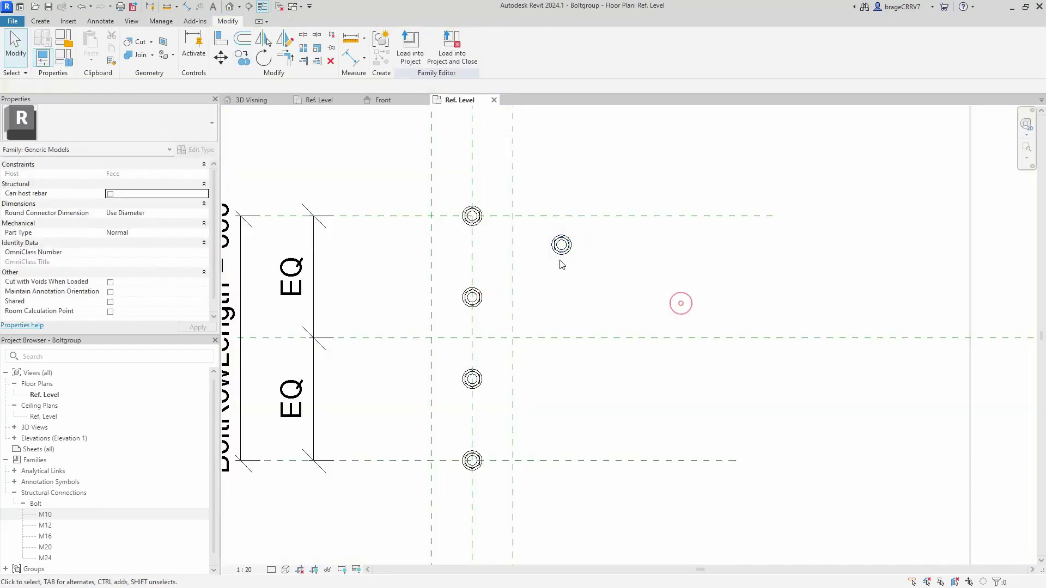
pyautogui.click(561, 245)
pyautogui.click(527, 249)
# - Switch the Bolt type to M16 in Family Types and apply it
pyautogui.click(64, 57)
pyautogui.click(728, 288)
pyautogui.click(614, 311)
pyautogui.click(908, 494)
pyautogui.click(819, 495)
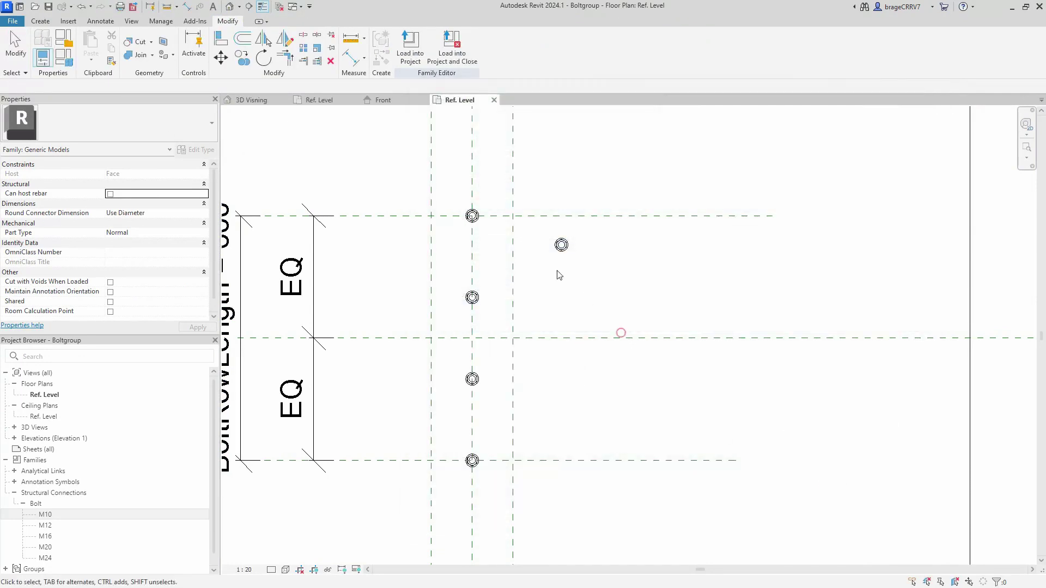
# - Copy the loose bolt down onto the middle plane
pyautogui.scroll(-4, 623, 266)
pyautogui.scroll(-1, 621, 326)
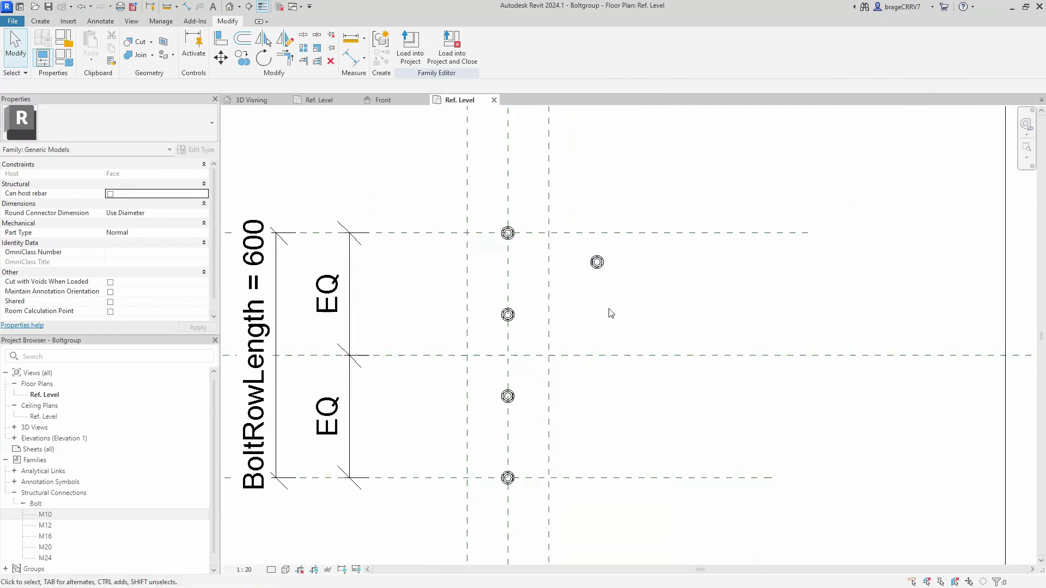
pyautogui.moveTo(617, 277); pyautogui.dragTo(599, 297, button='middle')
pyautogui.click(573, 276)
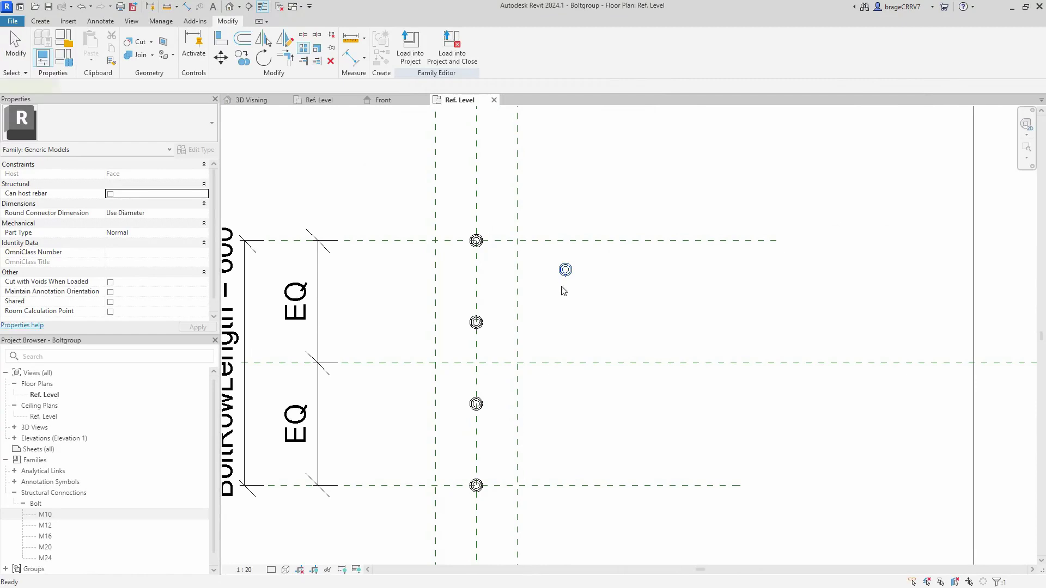
pyautogui.click(565, 270)
pyautogui.click(597, 367)
pyautogui.click(593, 419)
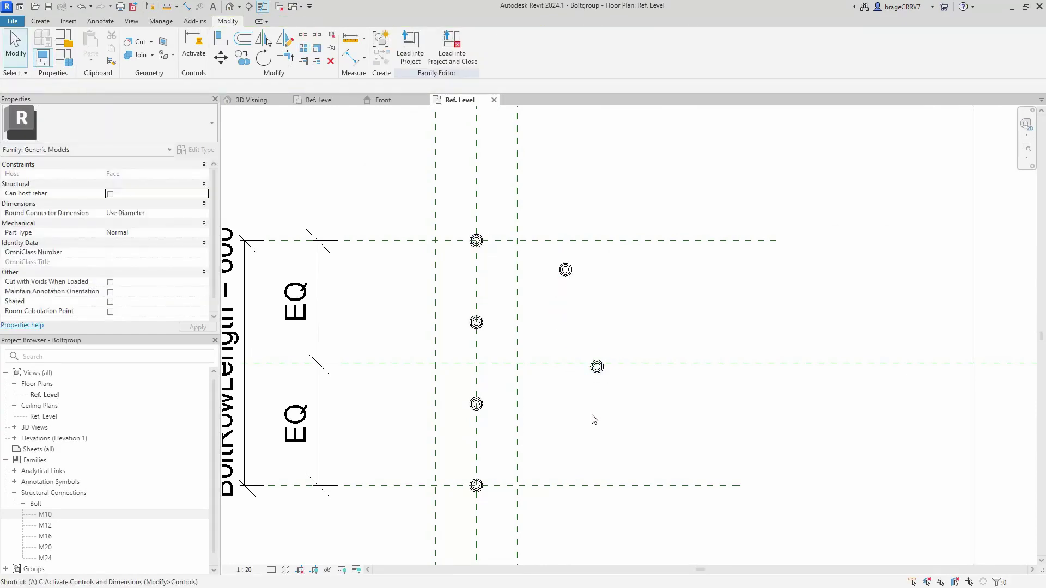
# - Align the copied bolts to the right vertical plane and the top and bottom planes
pyautogui.press('a')
pyautogui.press('l')
pyautogui.click(604, 369)
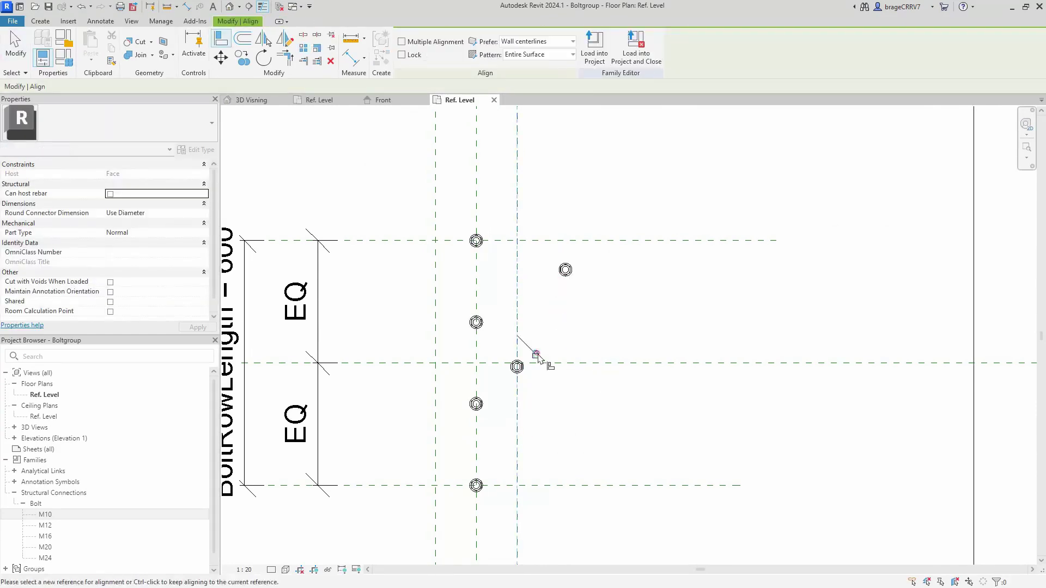
pyautogui.click(536, 489)
pyautogui.click(518, 368)
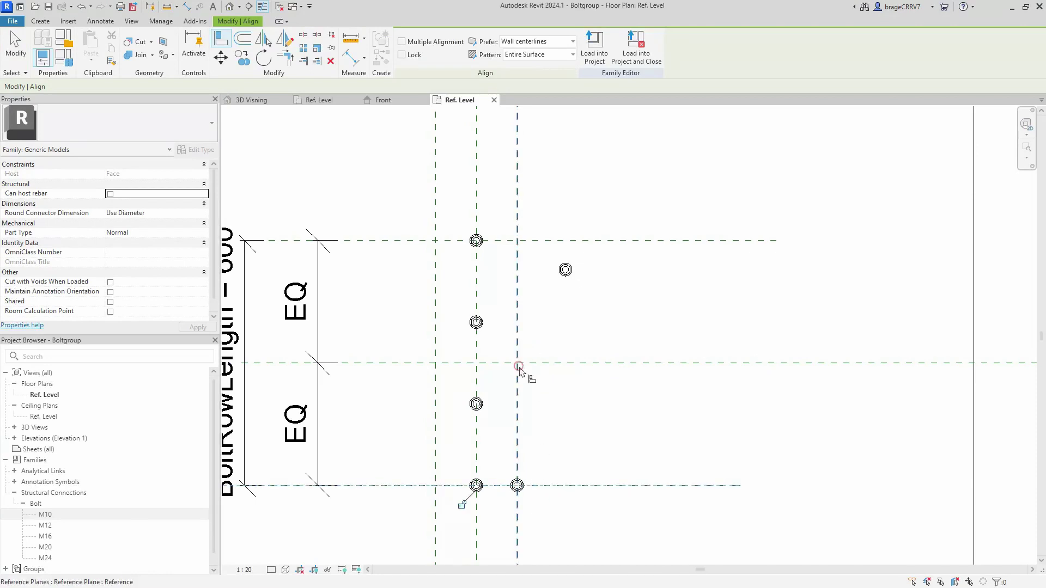
pyautogui.click(518, 273)
pyautogui.click(565, 269)
pyautogui.click(535, 354)
pyautogui.click(542, 238)
pyautogui.click(518, 270)
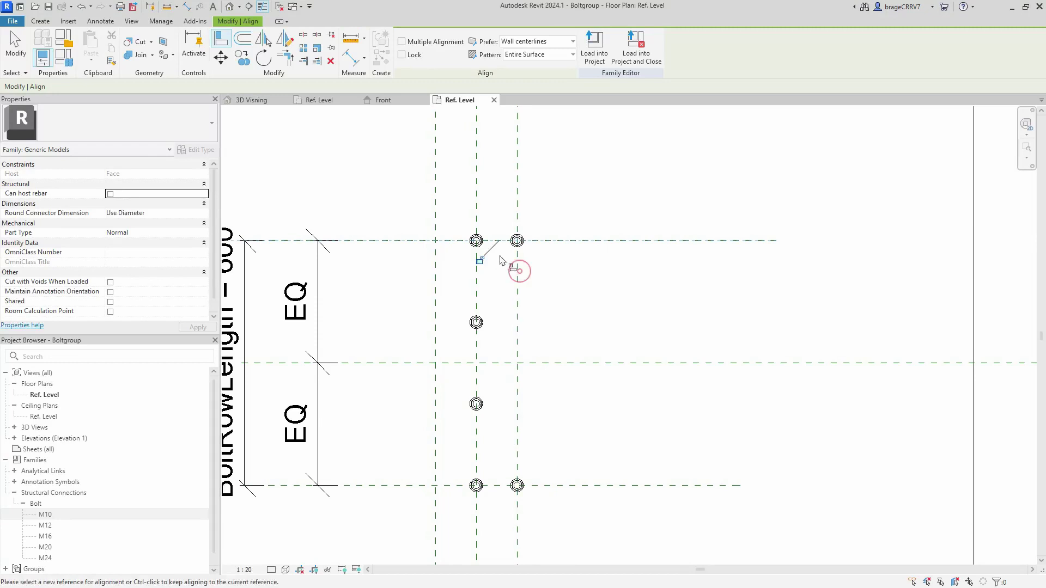
pyautogui.press('Escape')
# - Drive the second column's array count with Number of bolts
pyautogui.click(489, 357)
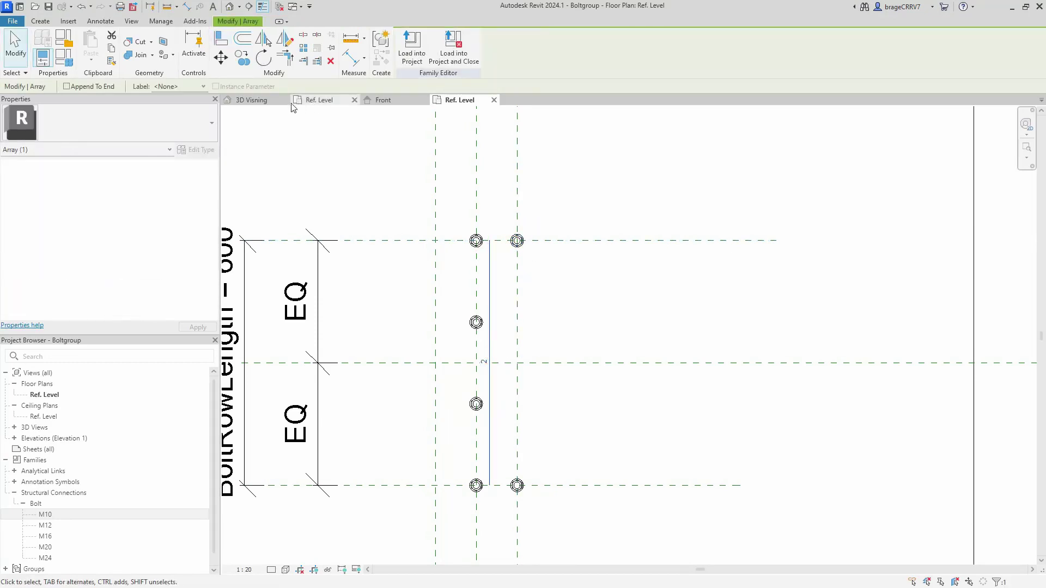
pyautogui.click(185, 86)
pyautogui.click(187, 111)
pyautogui.click(576, 316)
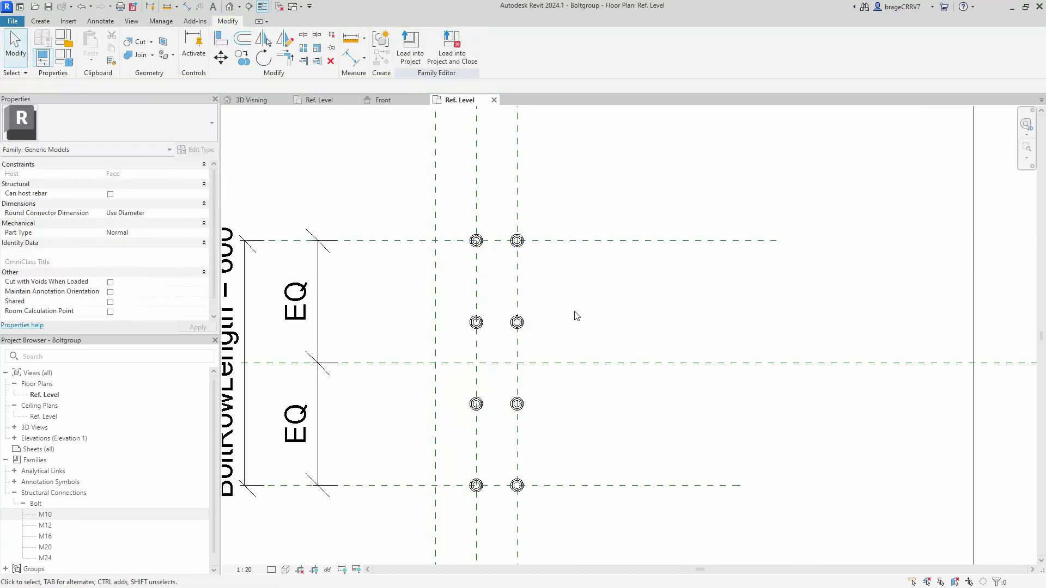
pyautogui.scroll(-1, 577, 316)
# - Copy the bolt column group to the left, ungroup it, and copy a bolt below
pyautogui.click(551, 244)
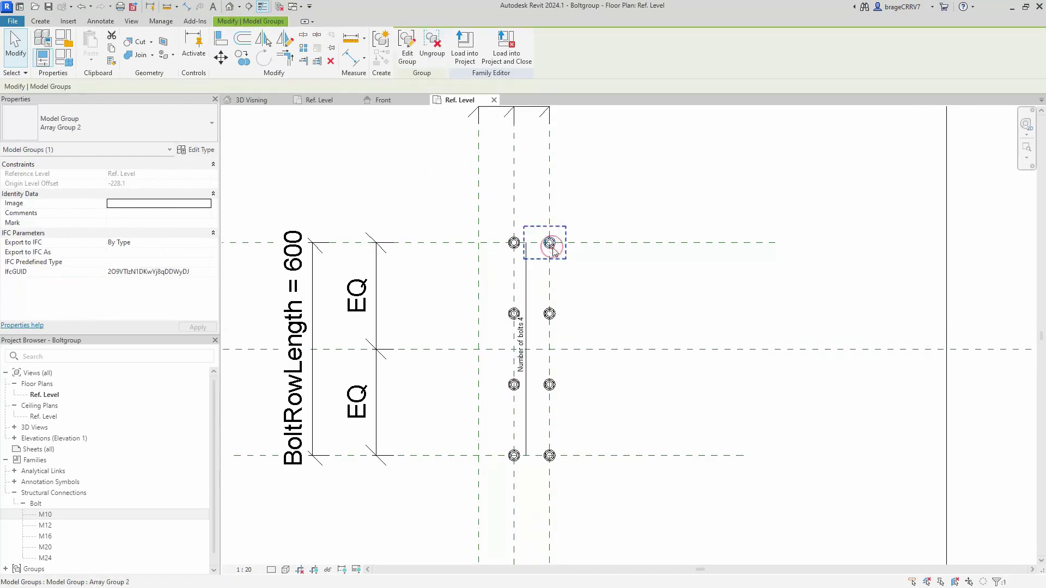
pyautogui.keyDown('ctrl'); pyautogui.moveTo(551, 245); pyautogui.dragTo(440, 220); pyautogui.keyUp('ctrl')
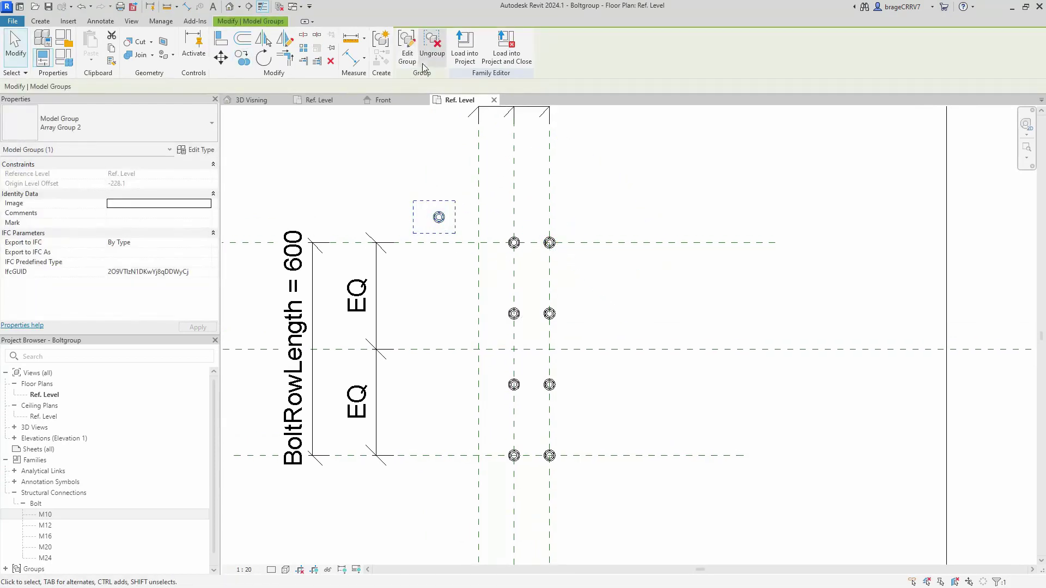
pyautogui.click(423, 66)
pyautogui.moveTo(442, 226); pyautogui.dragTo(419, 206, button='middle')
pyautogui.click(415, 196)
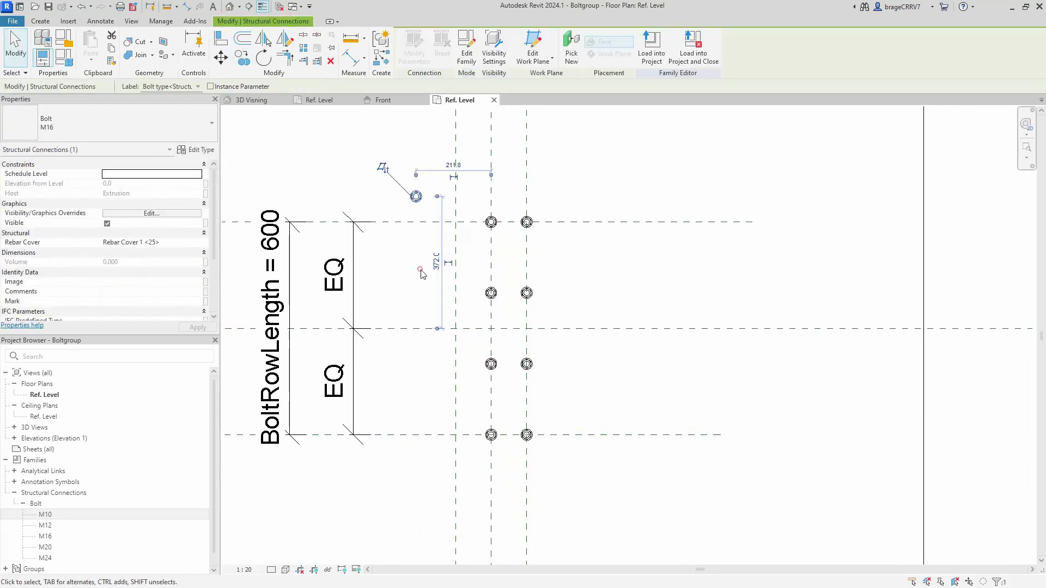
pyautogui.click(417, 226)
pyautogui.keyDown('ctrl'); pyautogui.moveTo(416, 197); pyautogui.dragTo(416, 261); pyautogui.keyUp('ctrl')
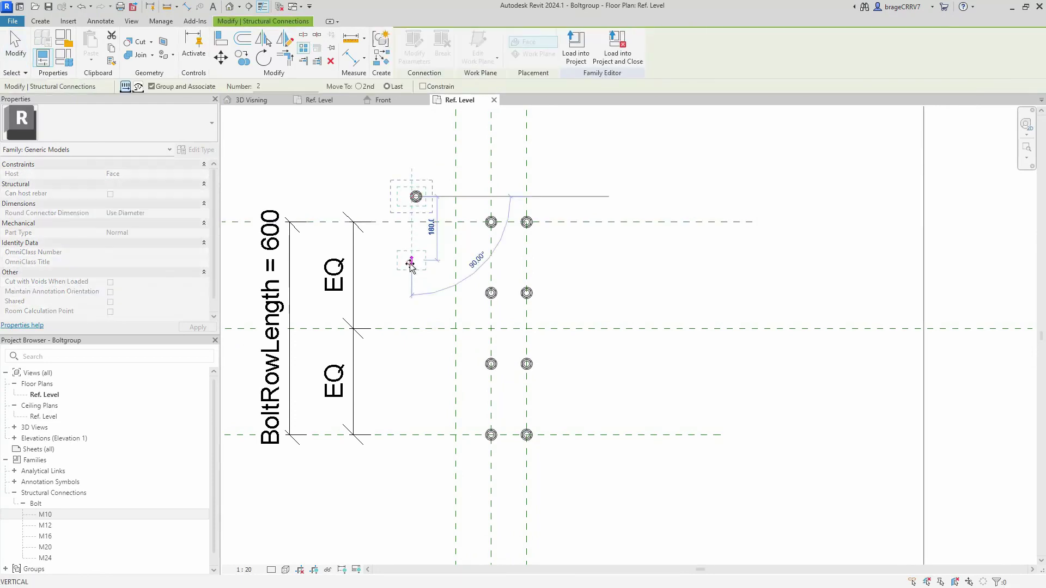
pyautogui.moveTo(405, 322); pyautogui.dragTo(394, 325, button='middle')
# - Align (AL) the new bolts onto the left vertical, top and bottom reference planes
pyautogui.press('a')
pyautogui.press('l')
pyautogui.click(444, 203)
pyautogui.click(404, 201)
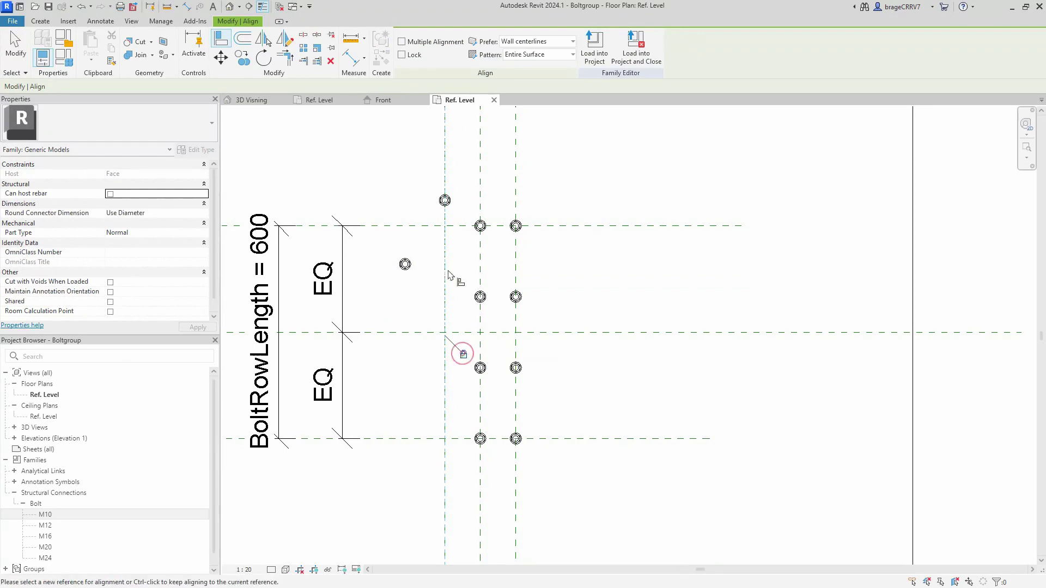
pyautogui.click(427, 226)
pyautogui.click(444, 200)
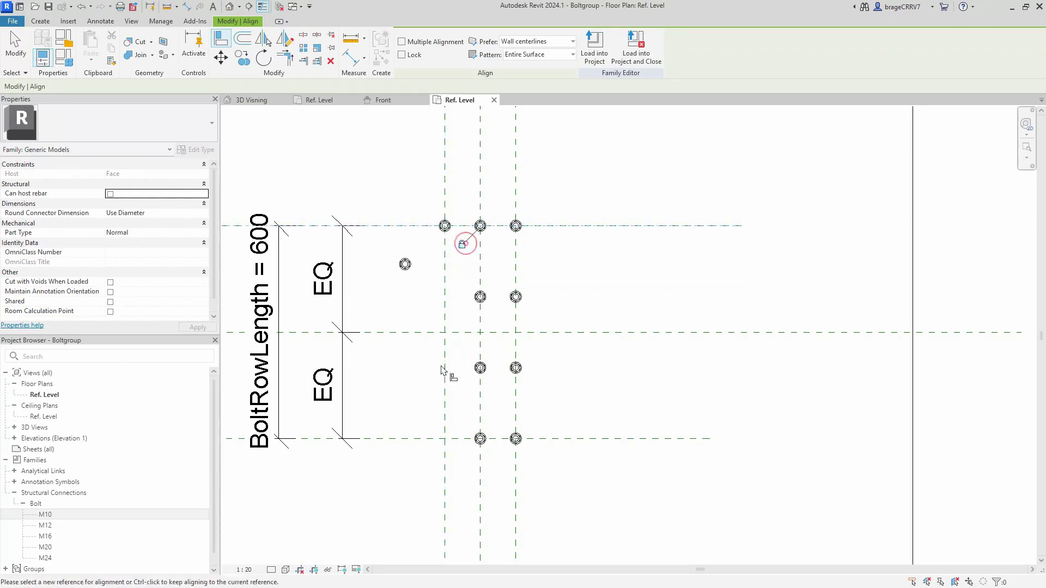
pyautogui.click(414, 438)
pyautogui.click(406, 266)
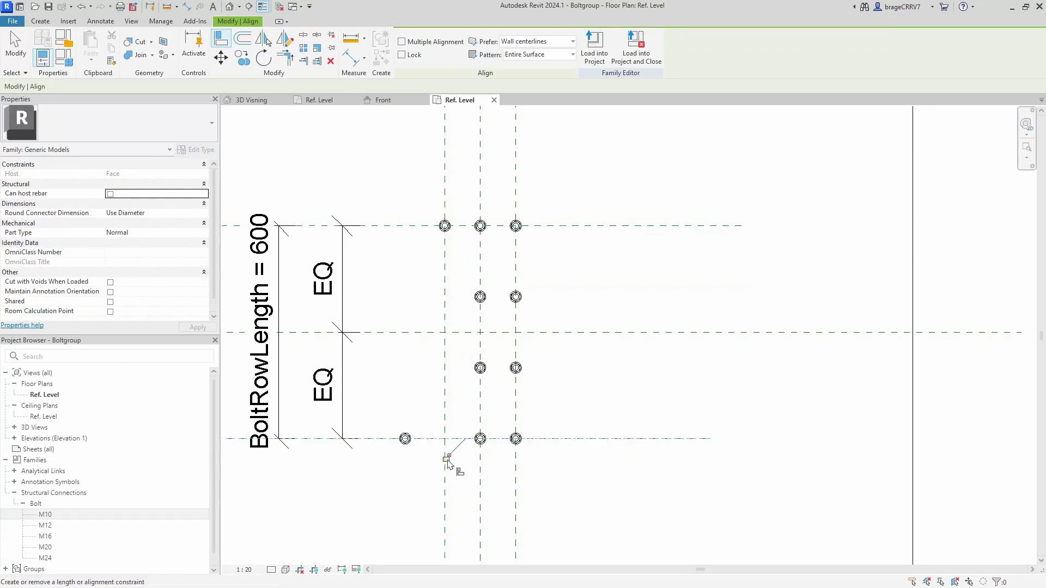
pyautogui.click(446, 397)
pyautogui.click(404, 437)
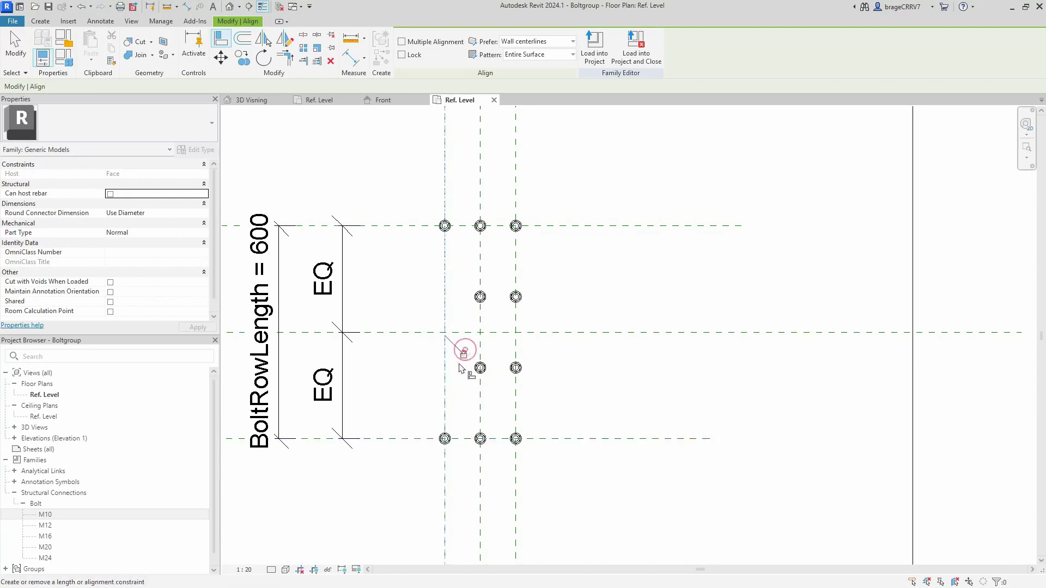
pyautogui.press('Escape')
pyautogui.click(445, 438)
# - Label the new bolt array count with the Number of bolts parameter
pyautogui.click(403, 327)
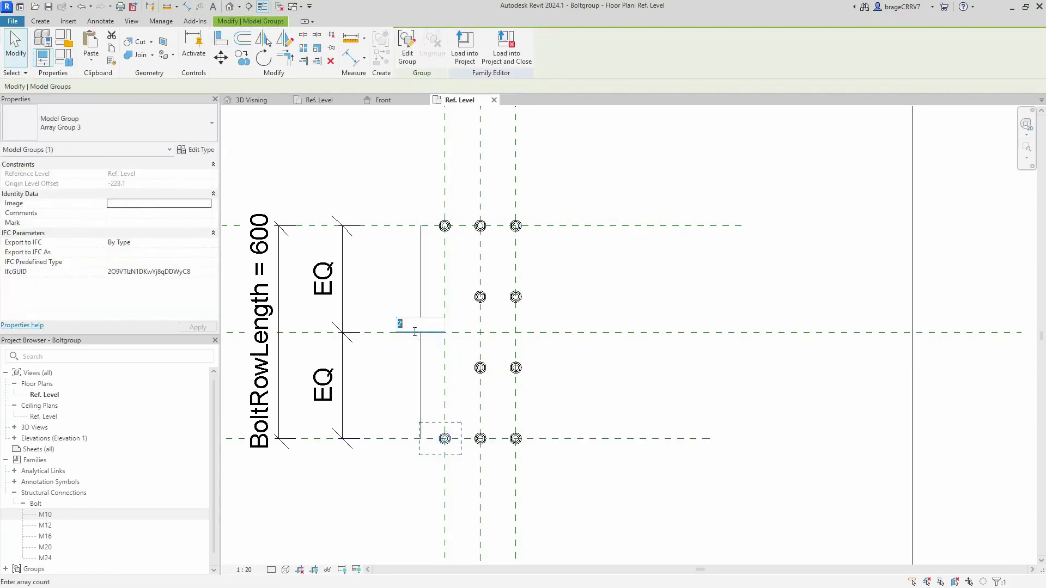
pyautogui.click(419, 288)
pyautogui.click(182, 87)
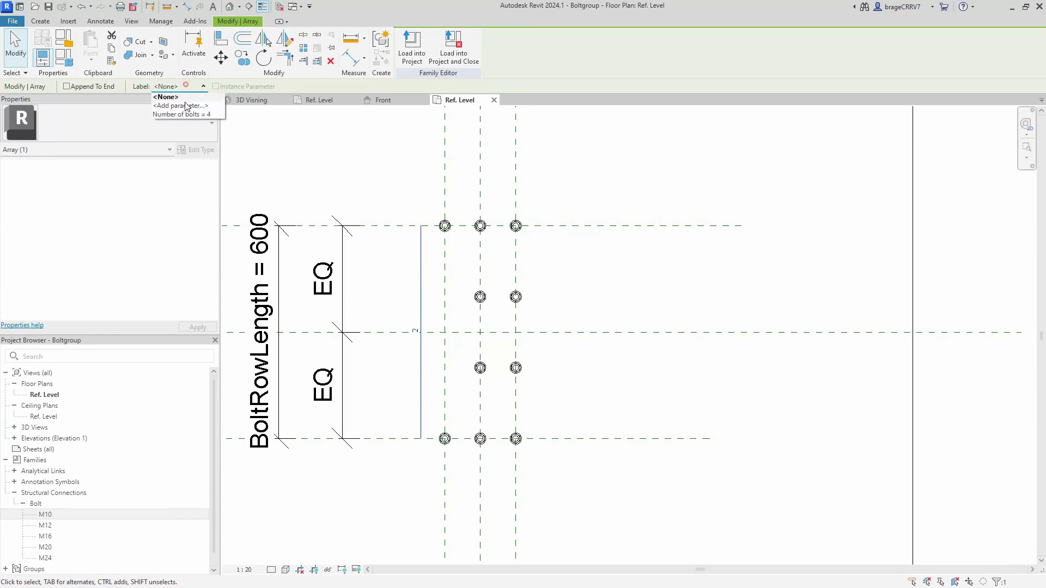
pyautogui.click(376, 179)
pyautogui.scroll(-1, 378, 176)
pyautogui.moveTo(353, 180); pyautogui.dragTo(334, 183, button='middle')
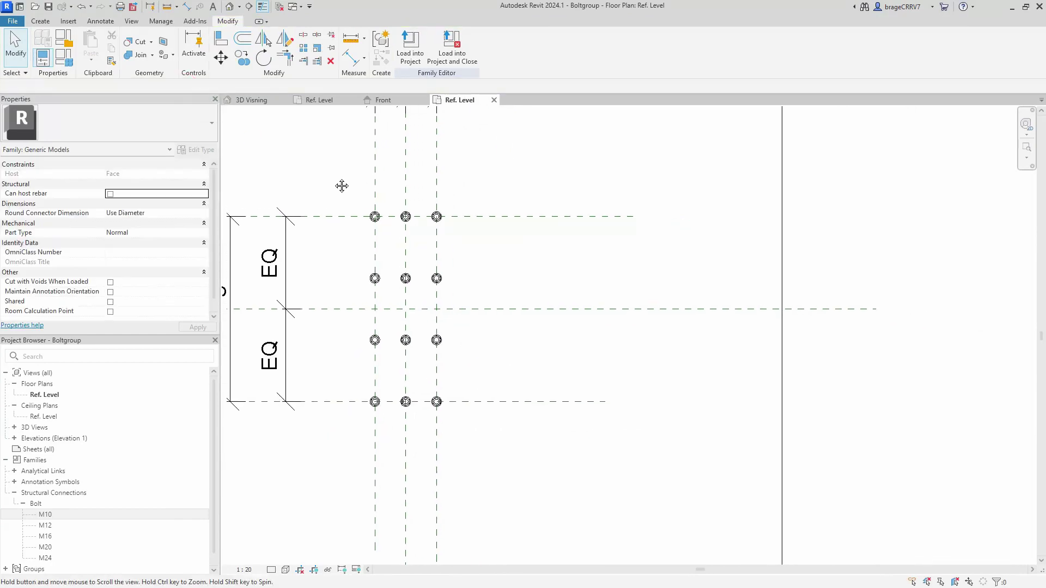
pyautogui.click(68, 61)
pyautogui.click(448, 476)
pyautogui.write('Single Row')
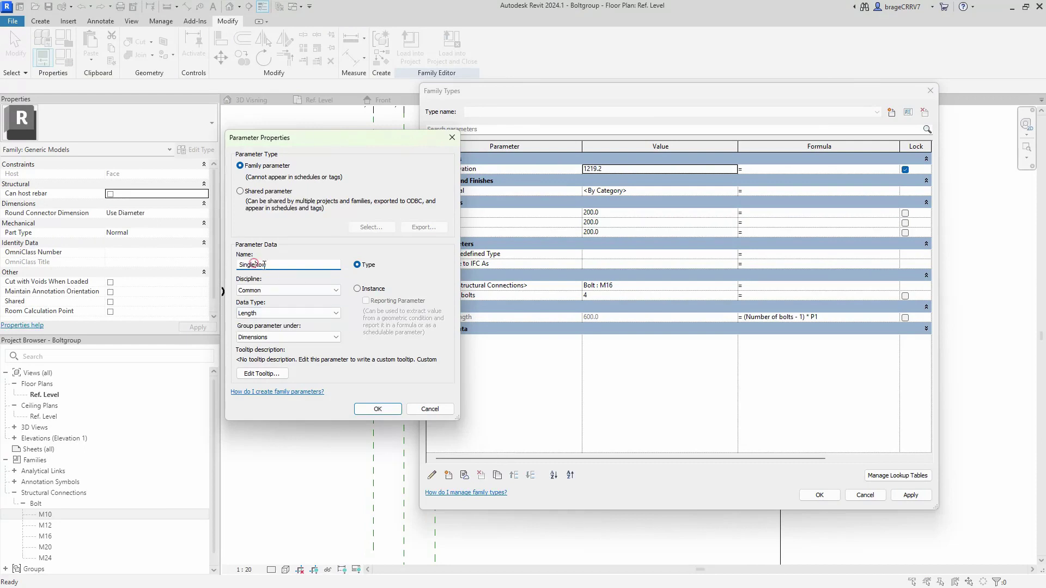
pyautogui.click(283, 336)
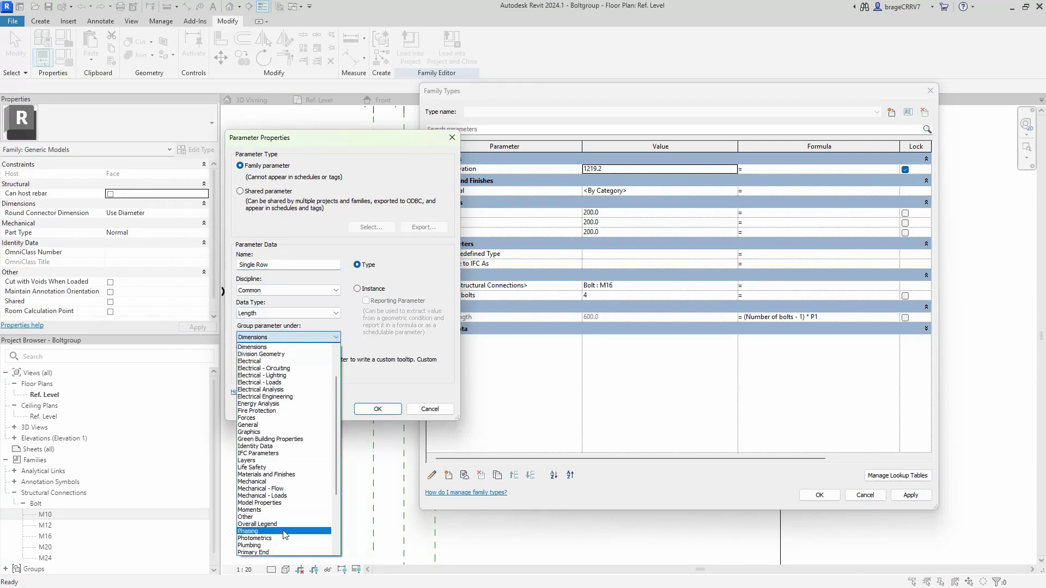
pyautogui.click(268, 315)
pyautogui.click(256, 458)
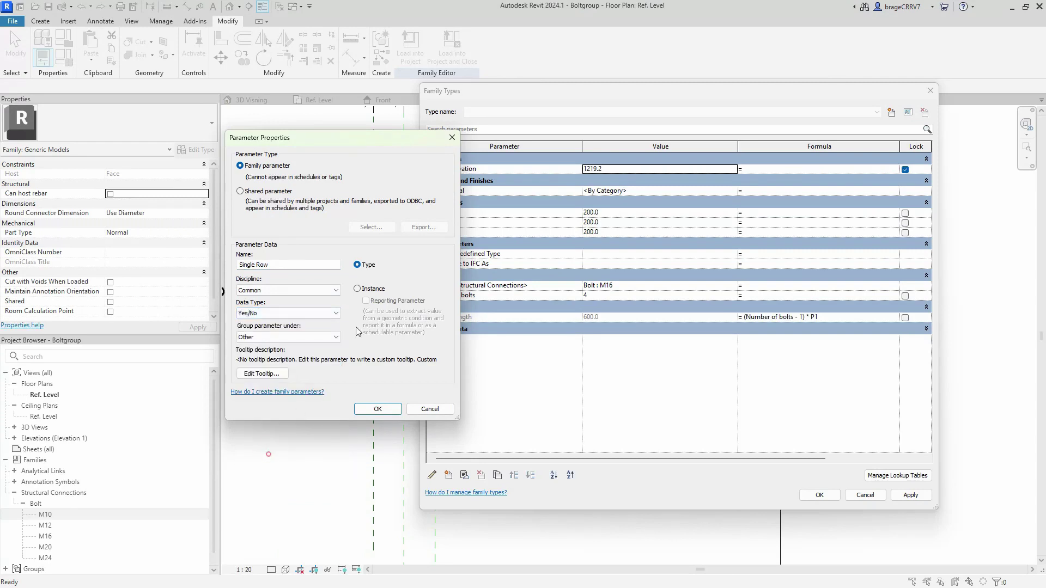
pyautogui.click(357, 289)
pyautogui.click(375, 409)
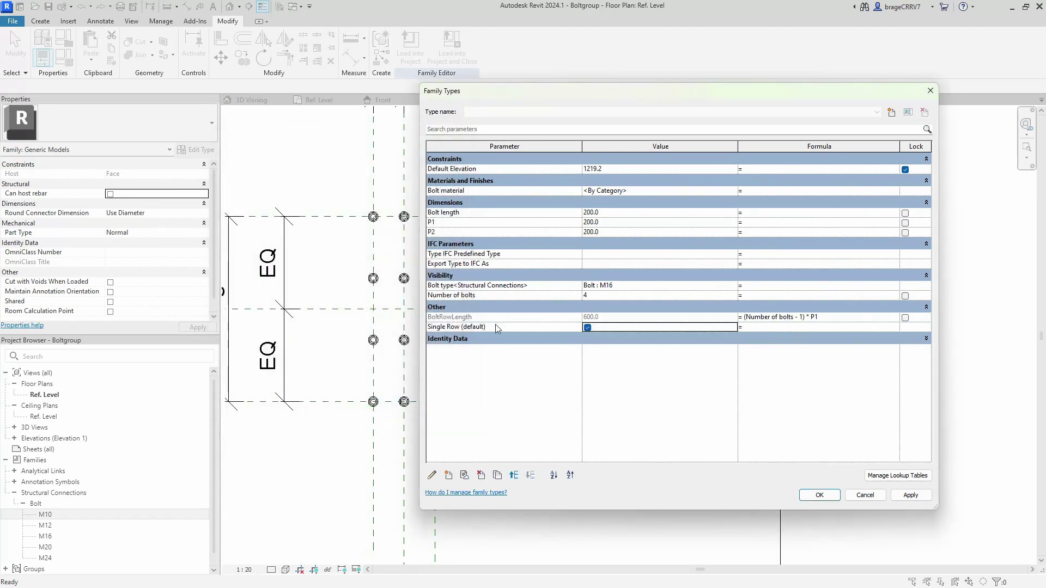
pyautogui.click(470, 317)
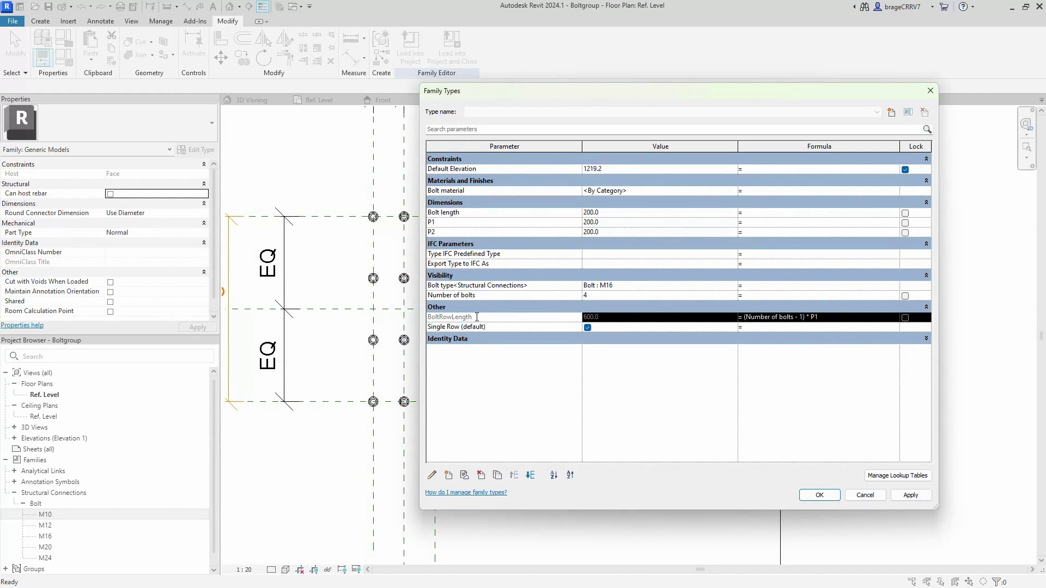
pyautogui.click(446, 213)
pyautogui.click(432, 475)
pyautogui.click(357, 289)
pyautogui.click(375, 409)
pyautogui.click(455, 222)
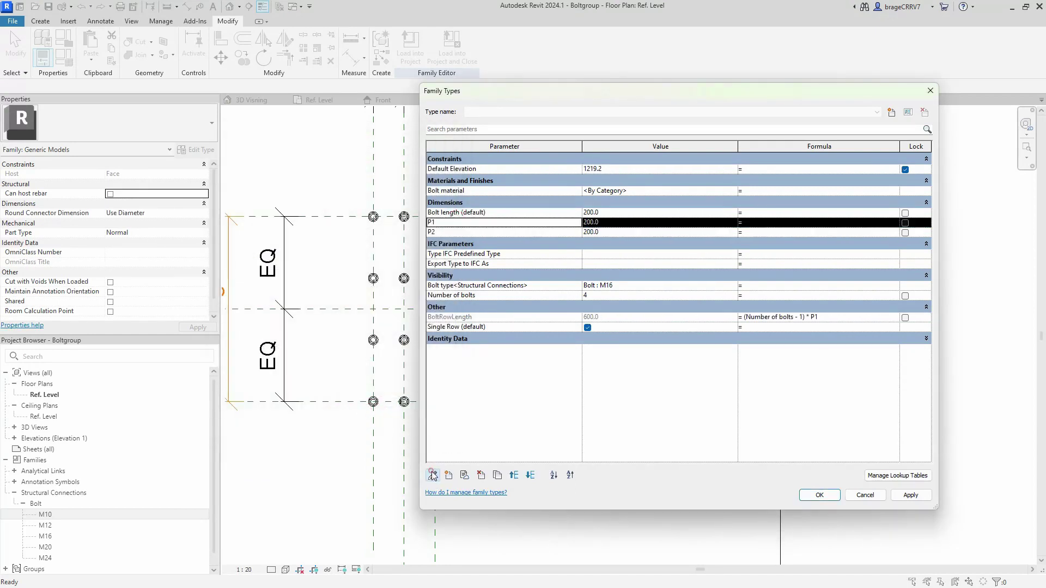
pyautogui.click(432, 475)
pyautogui.click(357, 288)
pyautogui.click(375, 408)
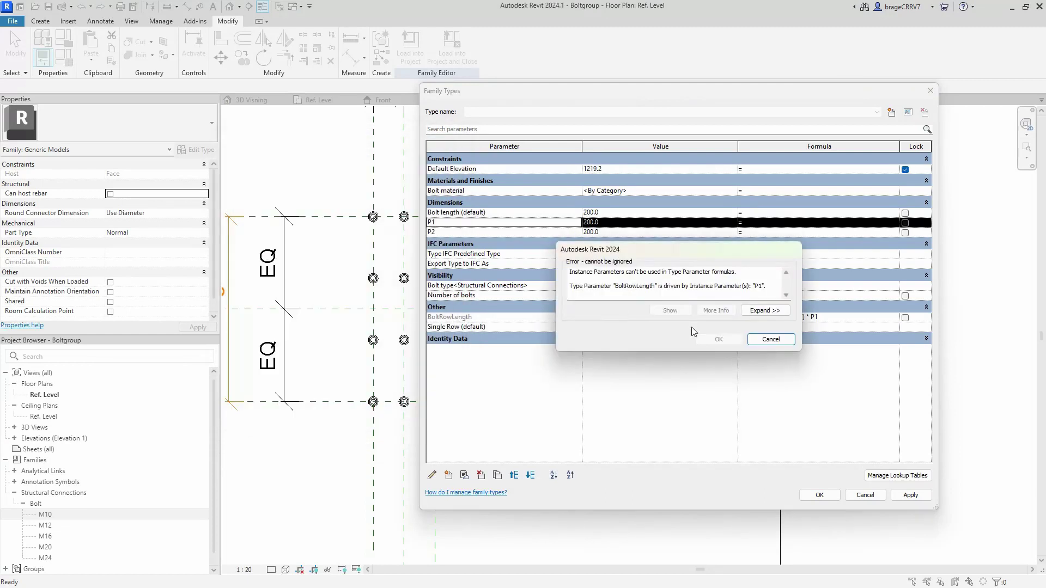
pyautogui.click(768, 343)
pyautogui.click(468, 316)
pyautogui.click(432, 475)
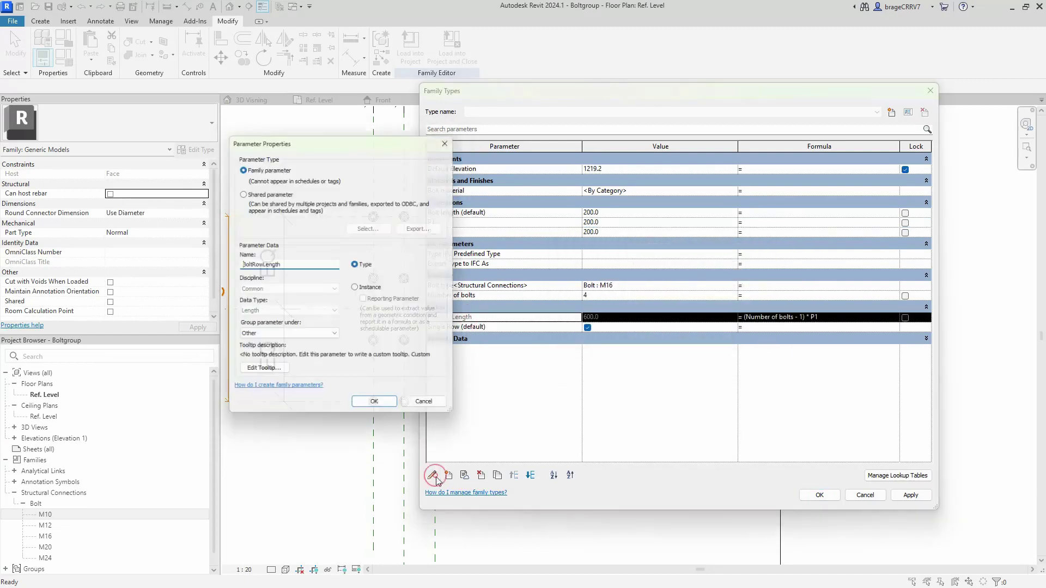
pyautogui.click(377, 409)
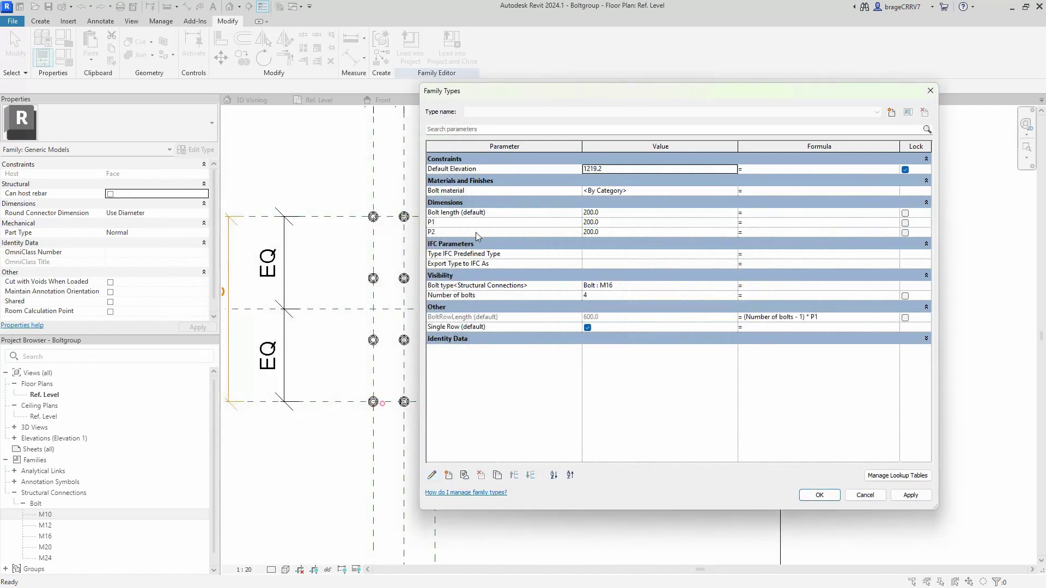
pyautogui.click(474, 222)
pyautogui.click(432, 475)
pyautogui.click(357, 288)
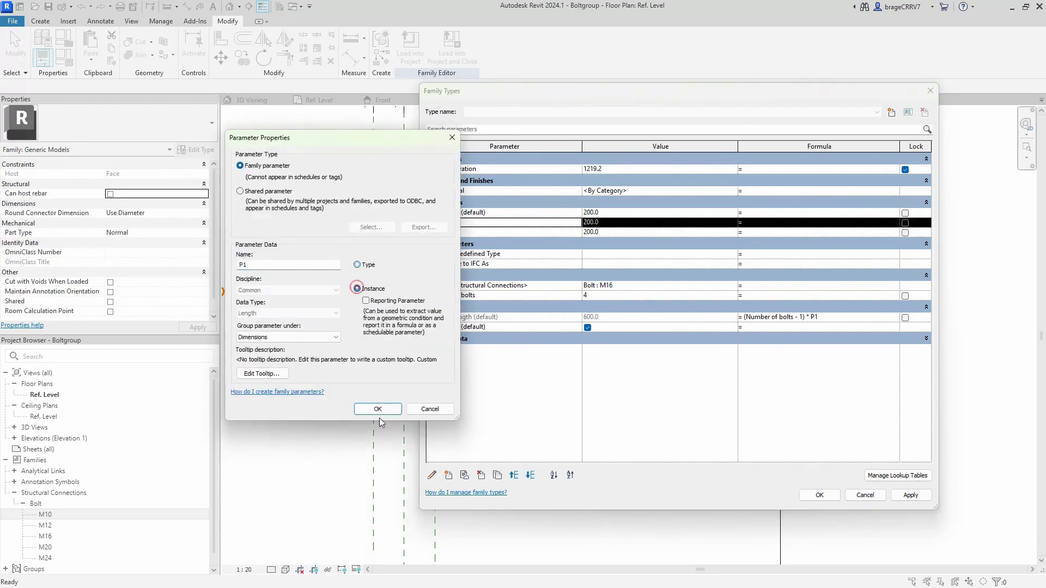
pyautogui.click(378, 409)
pyautogui.click(473, 232)
pyautogui.click(431, 475)
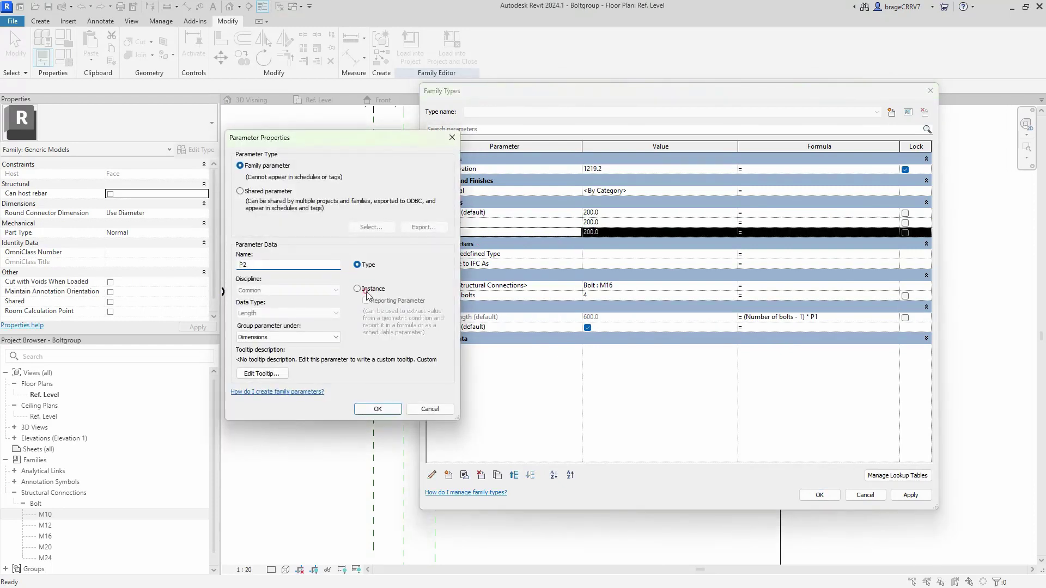
pyautogui.click(357, 289)
pyautogui.click(378, 408)
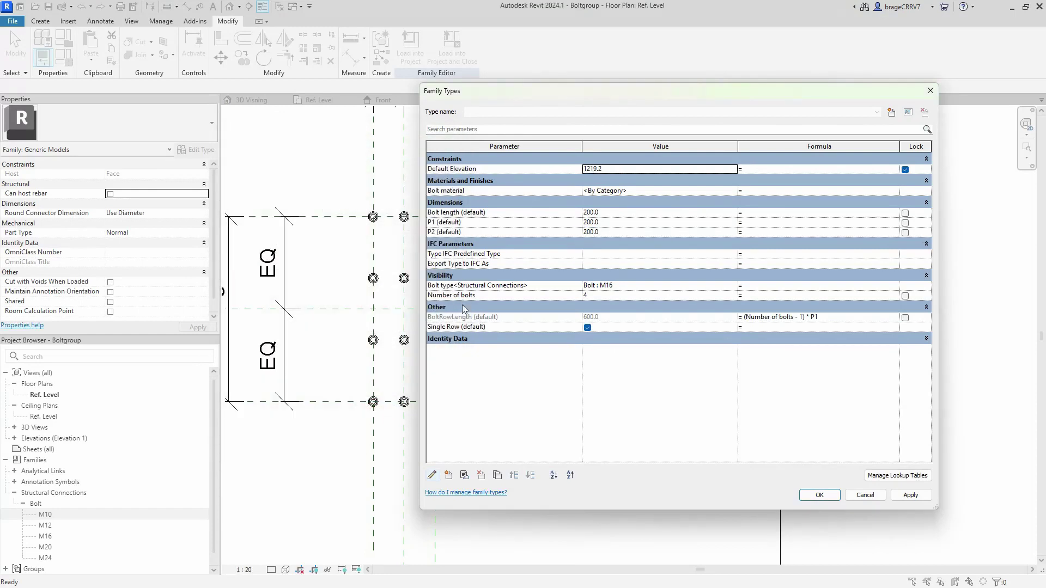
pyautogui.click(464, 285)
pyautogui.click(432, 476)
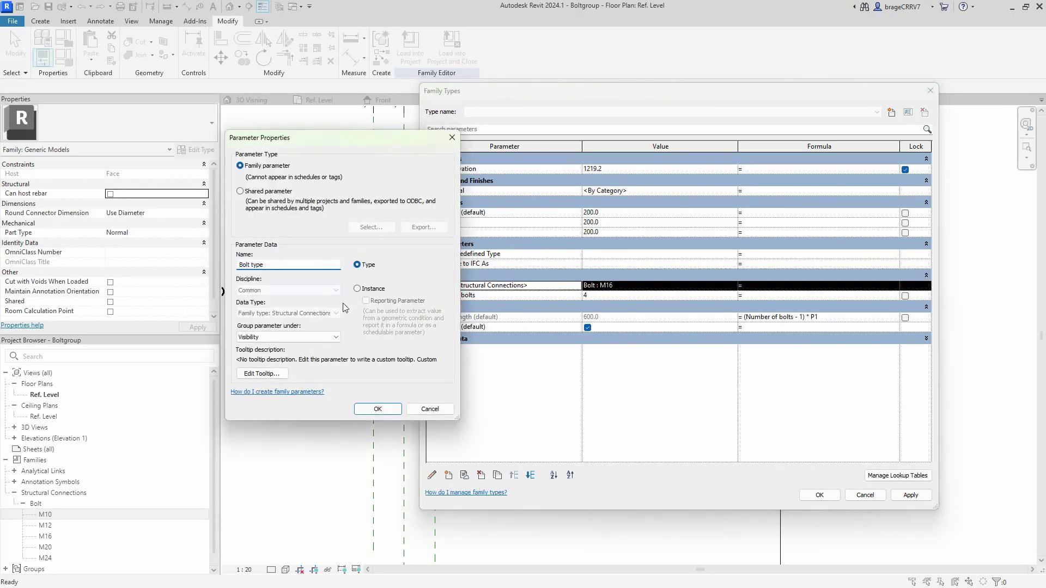
pyautogui.press('Escape')
pyautogui.press('Escape')
# - Make BoltRowLength and Bolt length instance parameters
pyautogui.click(63, 57)
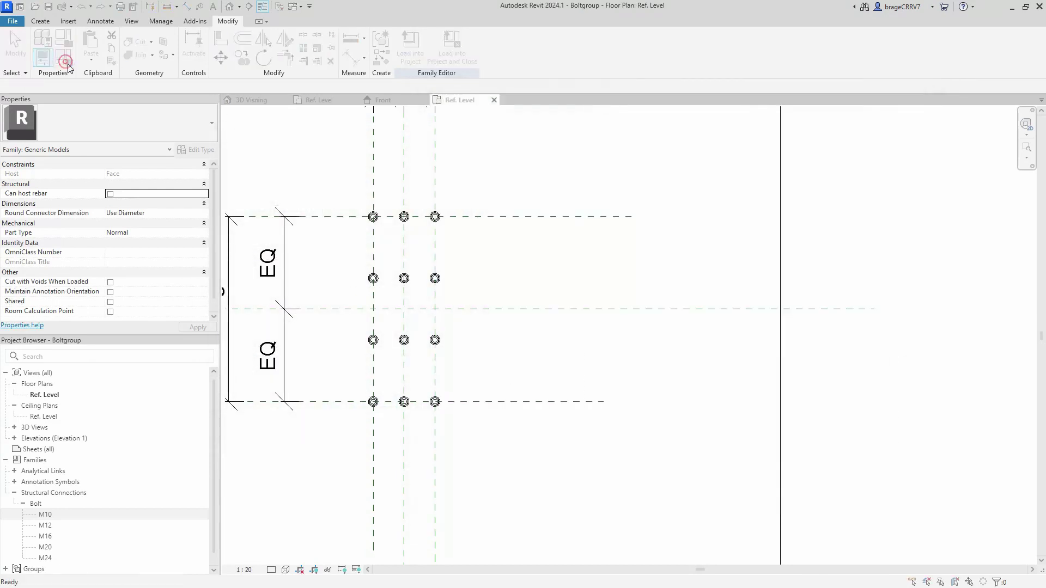
pyautogui.click(460, 316)
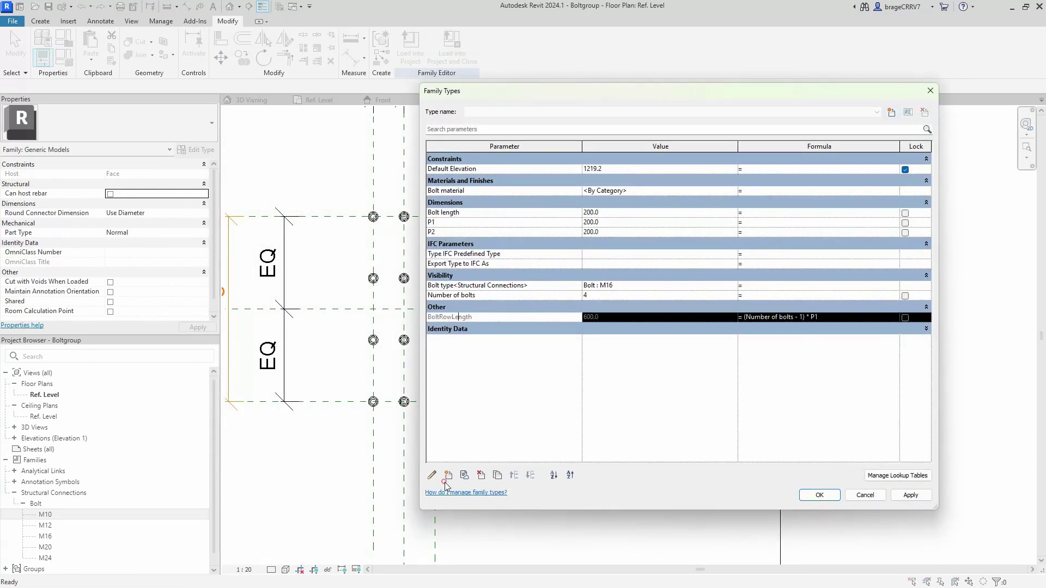
pyautogui.click(432, 476)
pyautogui.click(357, 288)
pyautogui.click(378, 409)
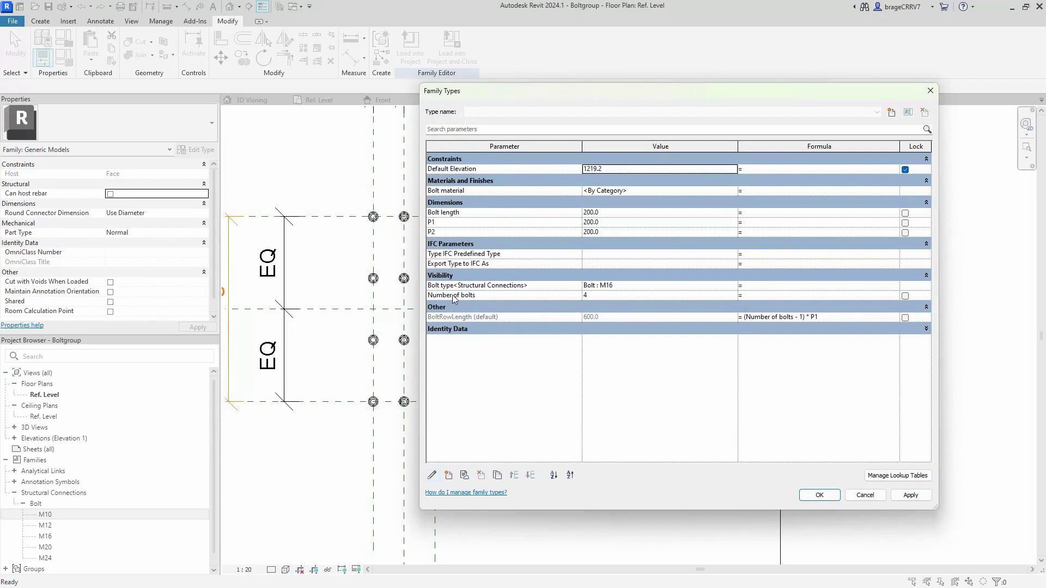
pyautogui.click(441, 213)
pyautogui.click(440, 476)
pyautogui.click(344, 289)
pyautogui.click(378, 409)
# - Make P1 and P2 instance parameters
pyautogui.click(433, 222)
pyautogui.click(431, 475)
pyautogui.click(358, 288)
pyautogui.click(377, 408)
pyautogui.click(452, 232)
pyautogui.click(431, 475)
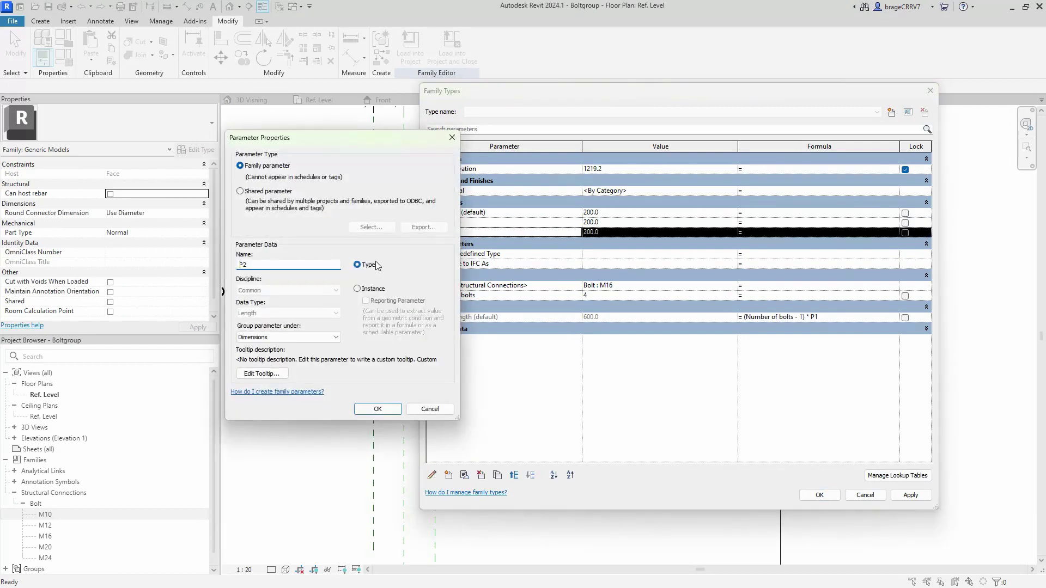
pyautogui.click(357, 289)
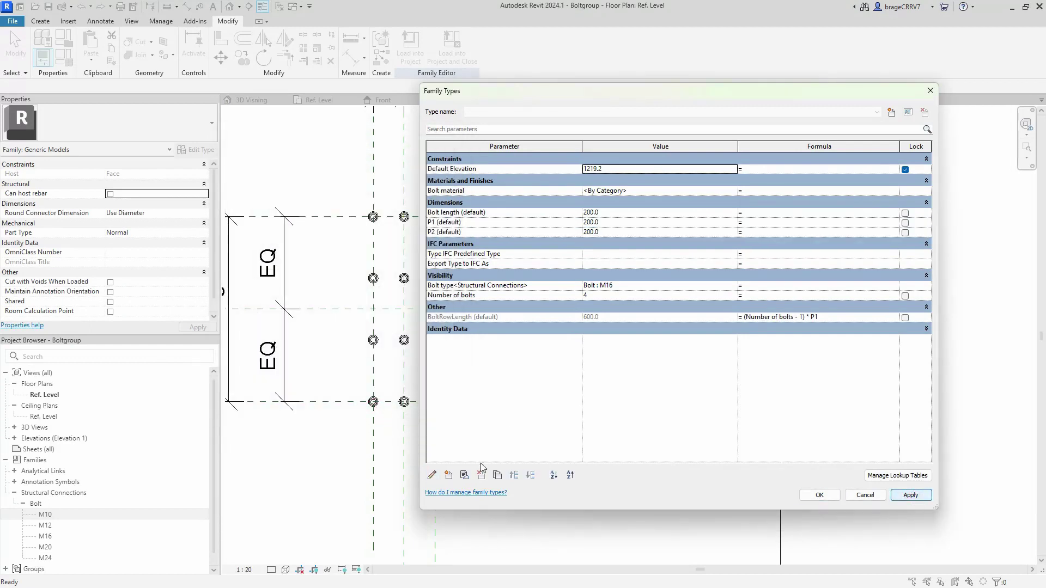
# - Create a Yes/No parameter Single row grouped under Visibility
pyautogui.click(448, 475)
pyautogui.write('Single row')
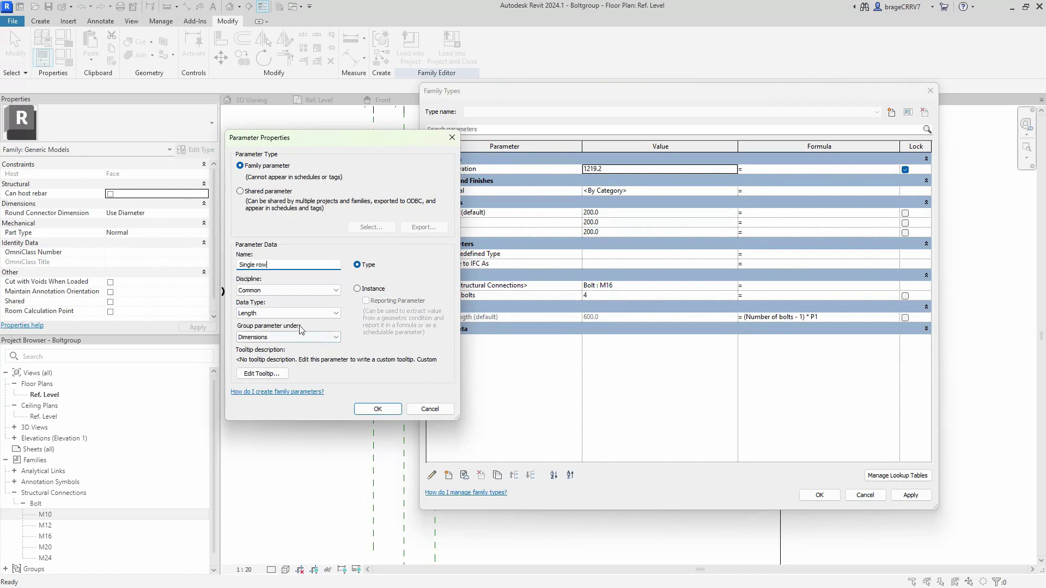
pyautogui.click(287, 337)
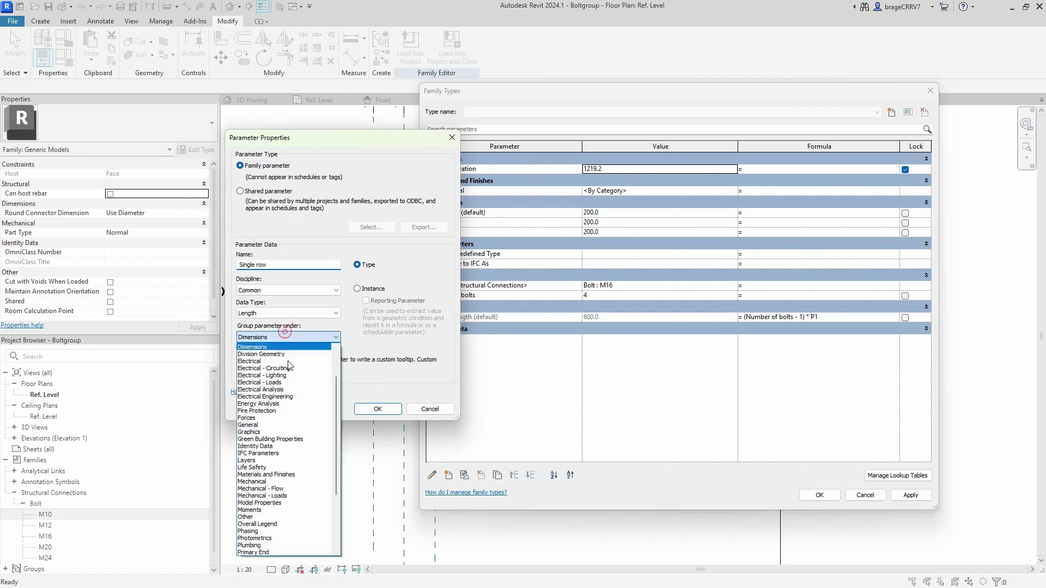
pyautogui.click(268, 313)
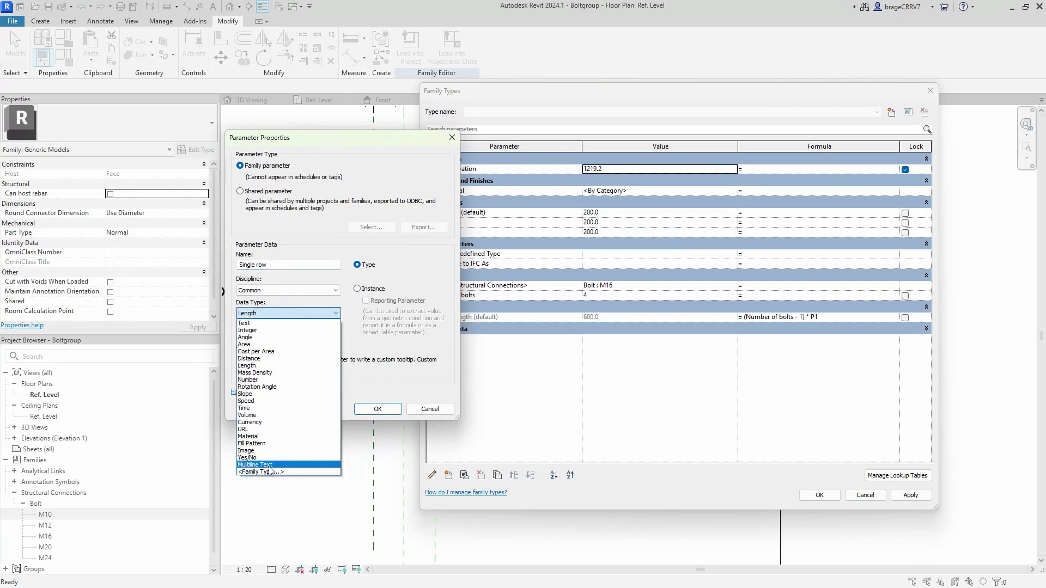
pyautogui.click(269, 448)
pyautogui.click(275, 338)
pyautogui.click(249, 552)
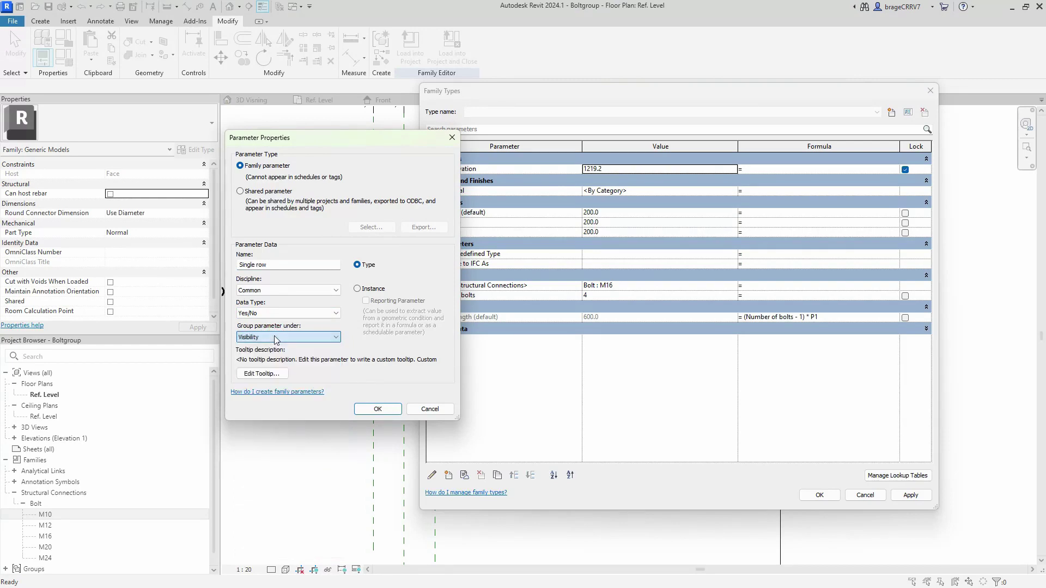
pyautogui.click(377, 408)
# - Create a Yes/No instance parameter Double row and group it under Visibility
pyautogui.click(449, 475)
pyautogui.write('Doub')
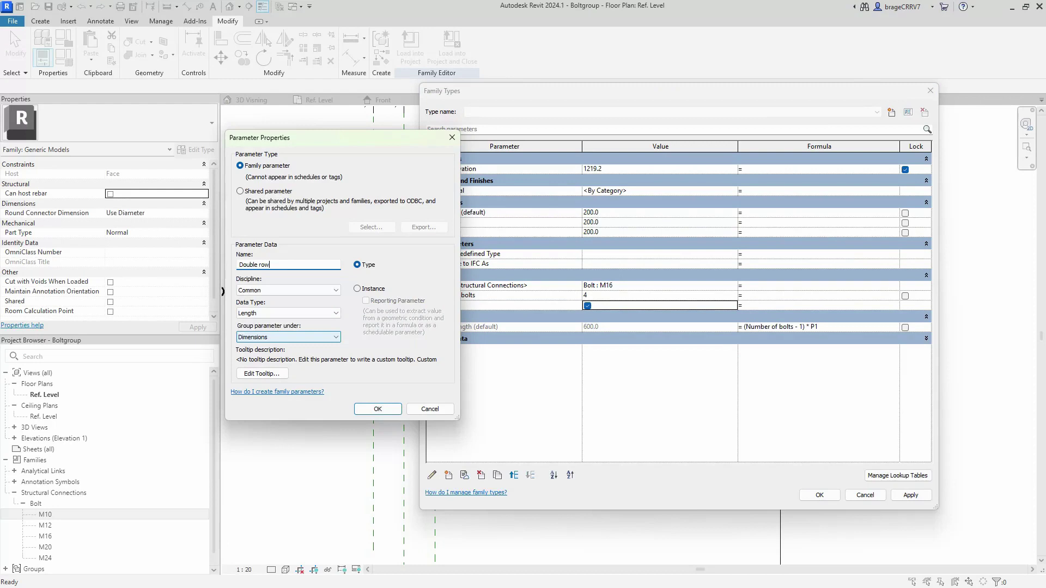
pyautogui.click(287, 313)
pyautogui.click(268, 448)
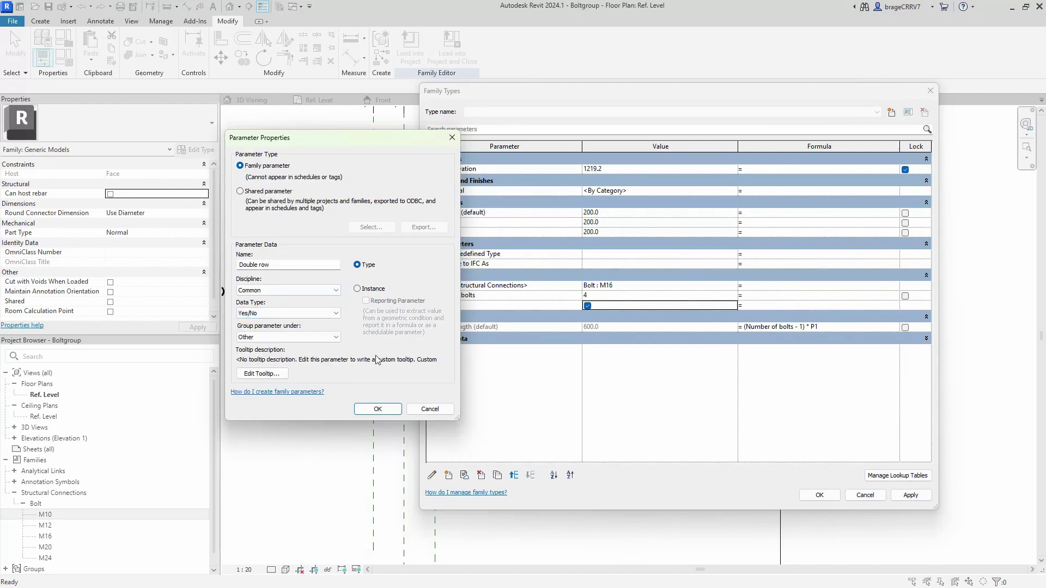
pyautogui.click(357, 288)
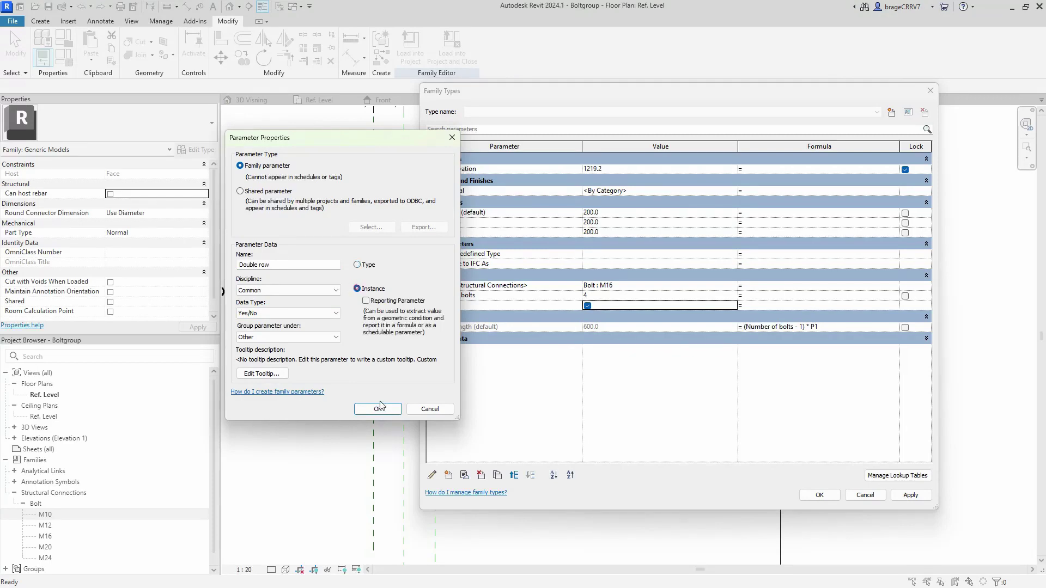
pyautogui.click(379, 409)
pyautogui.click(432, 476)
pyautogui.click(288, 337)
pyautogui.click(266, 553)
pyautogui.click(380, 408)
# - Make Single row an instance parameter, order Number of bolts first and Bolt type last, then apply
pyautogui.click(440, 315)
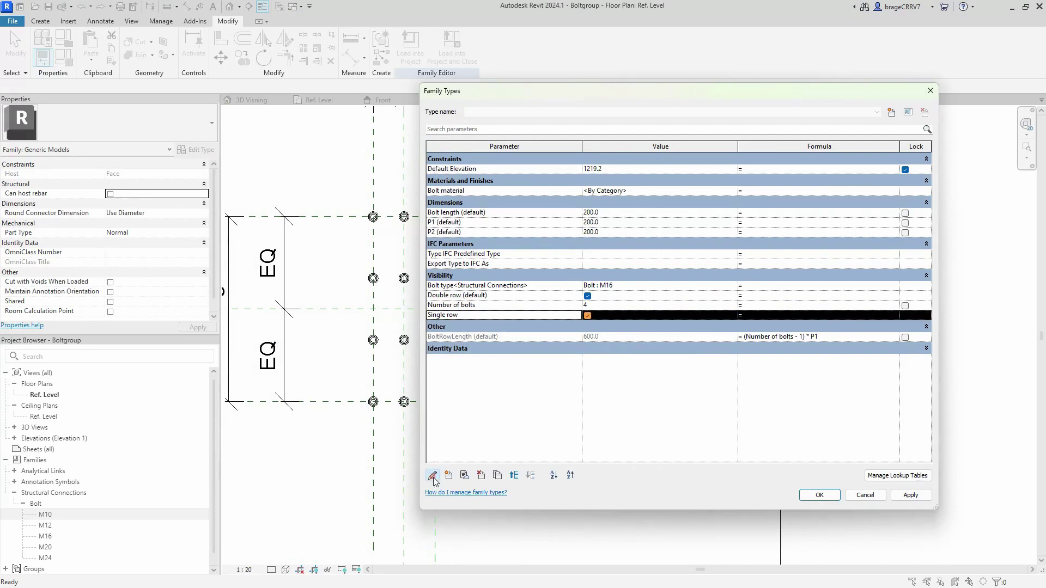
pyautogui.click(433, 477)
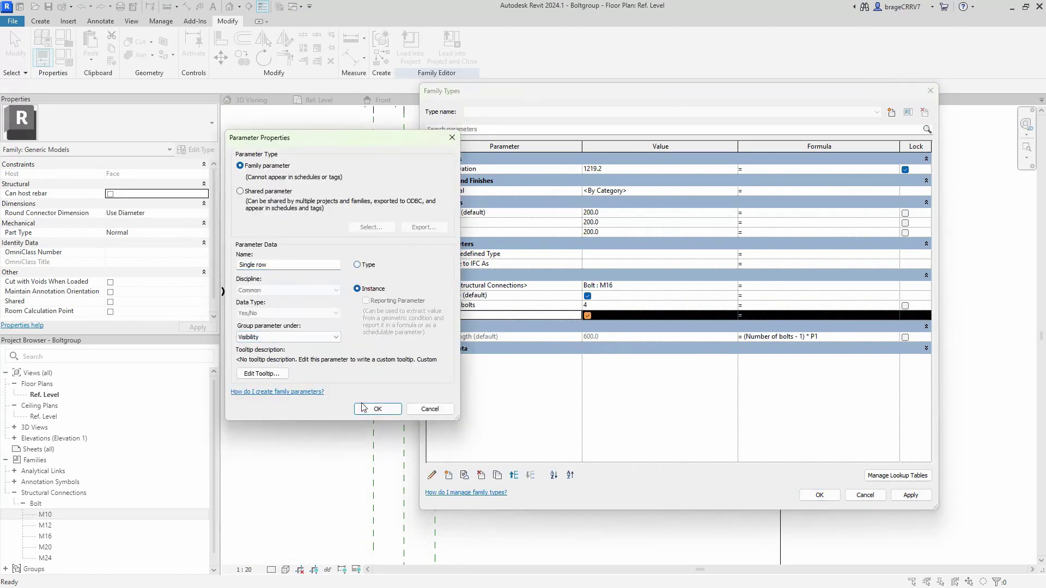
pyautogui.click(363, 408)
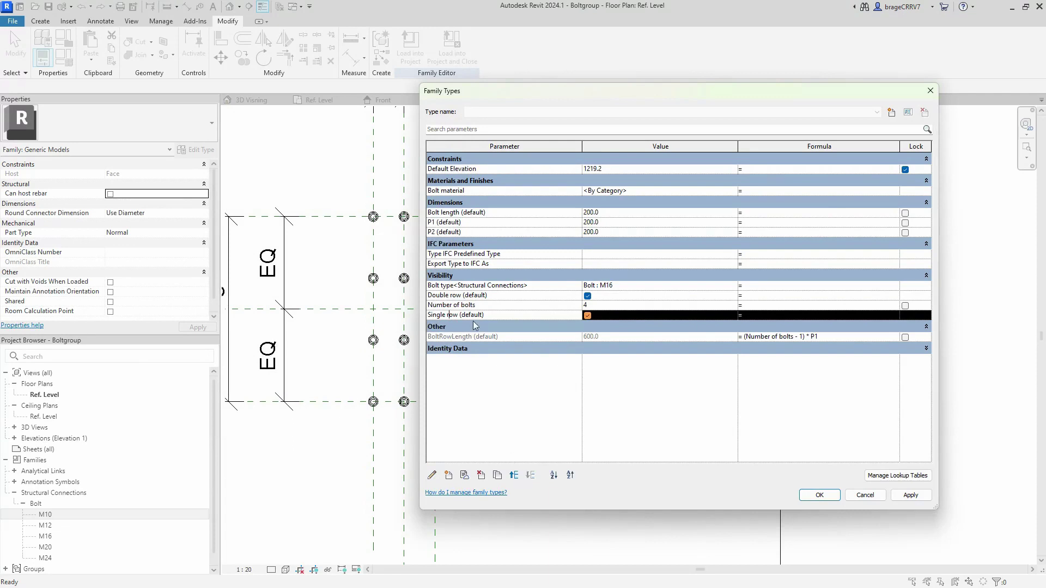
pyautogui.click(464, 298)
pyautogui.click(514, 476)
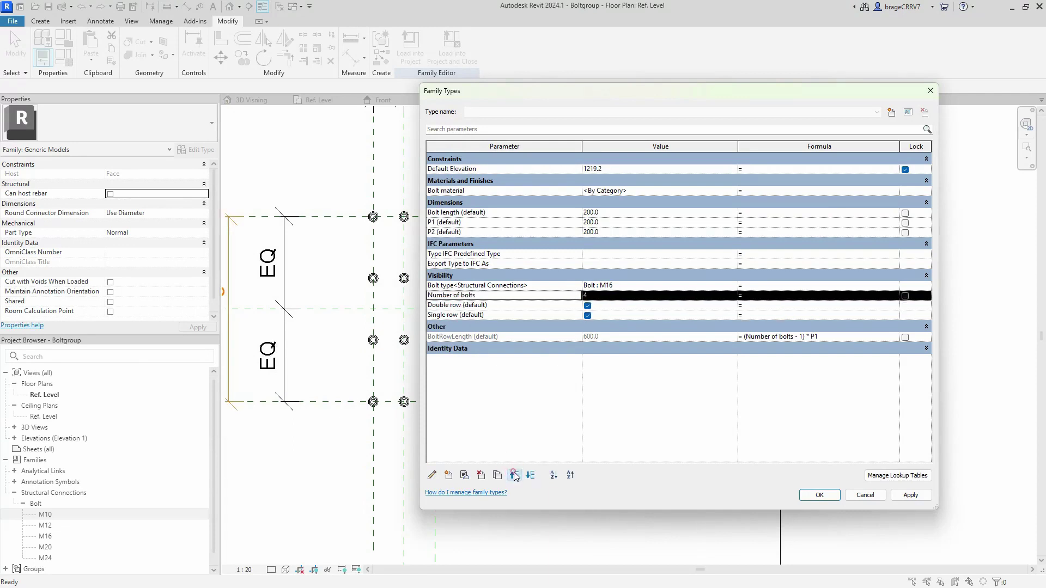
pyautogui.click(467, 295)
pyautogui.click(529, 475)
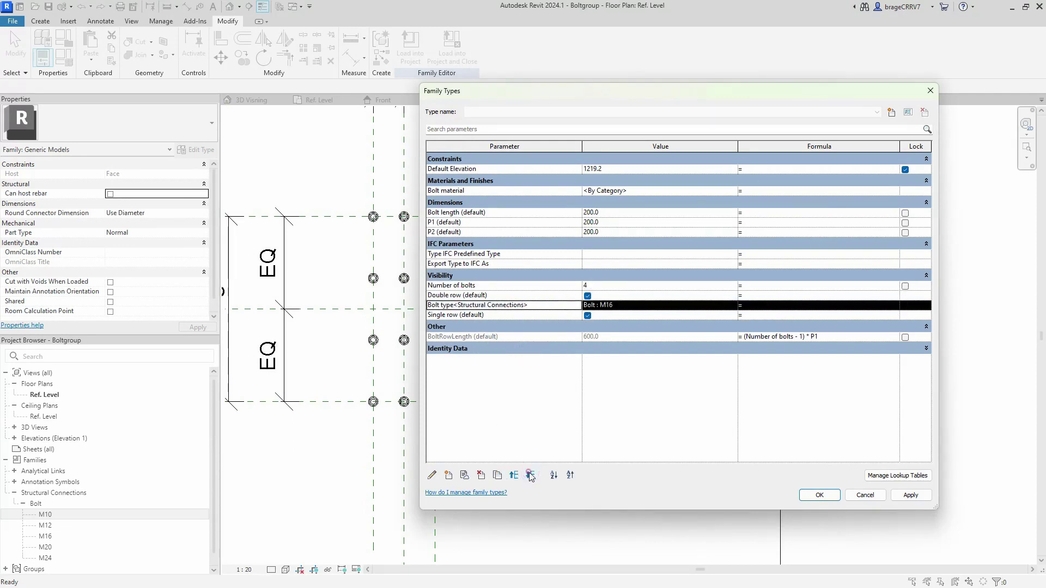
pyautogui.click(911, 497)
pyautogui.click(820, 495)
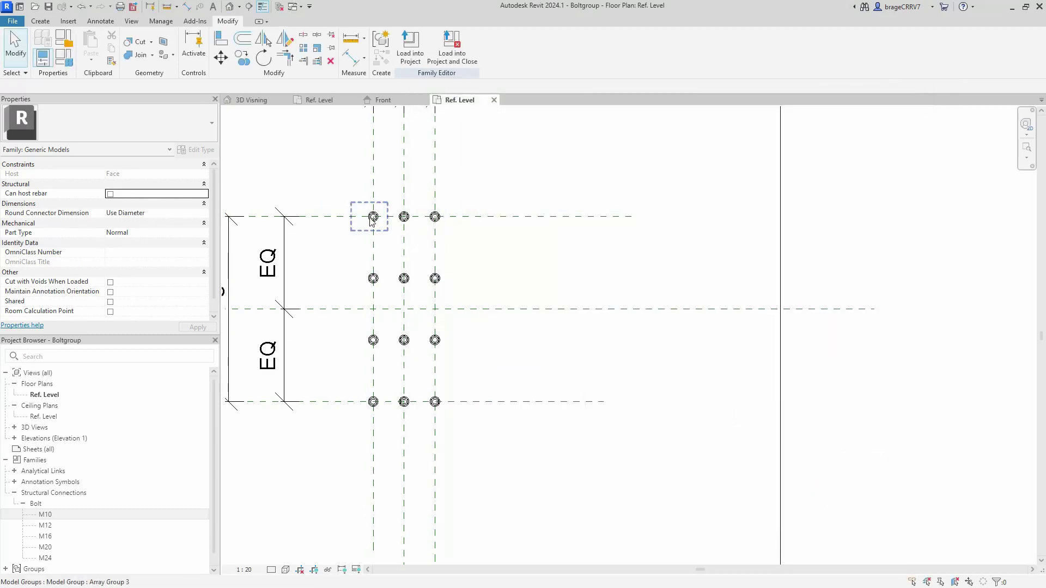
# - Link the left bolt column's visibility to Double row
pyautogui.click(373, 216)
pyautogui.click(374, 216)
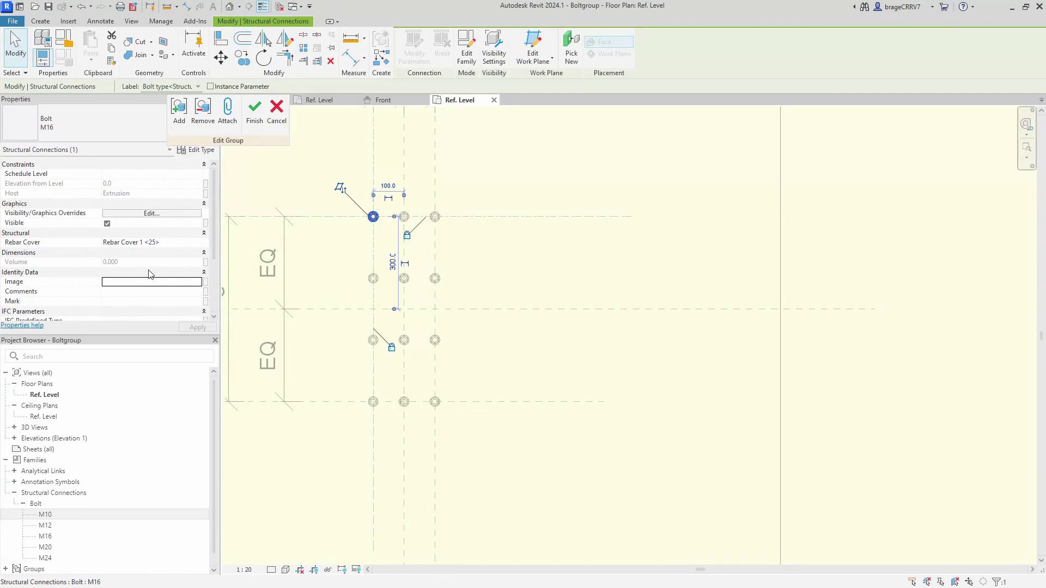
pyautogui.click(204, 223)
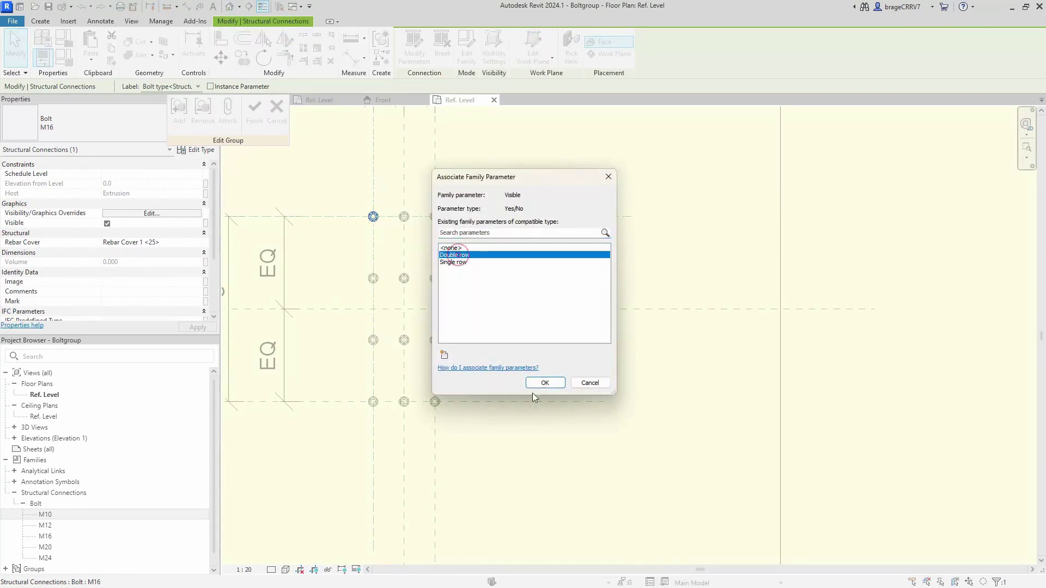
pyautogui.click(543, 383)
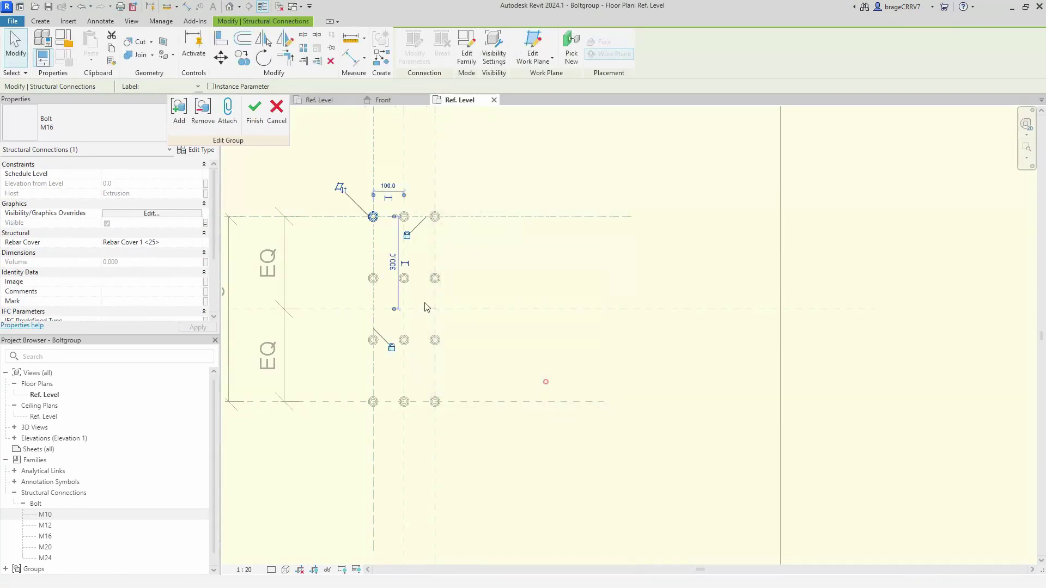
# - Link the middle bolt column's visibility to Single row and finish the group edit
pyautogui.doubleClick(403, 216)
pyautogui.click(404, 217)
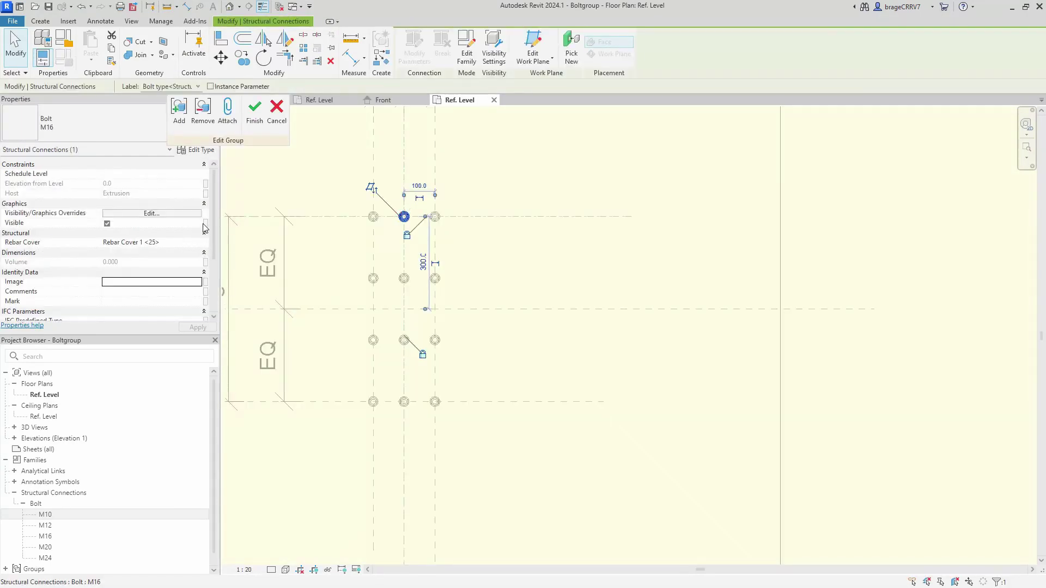
pyautogui.click(205, 223)
pyautogui.click(452, 260)
pyautogui.click(543, 383)
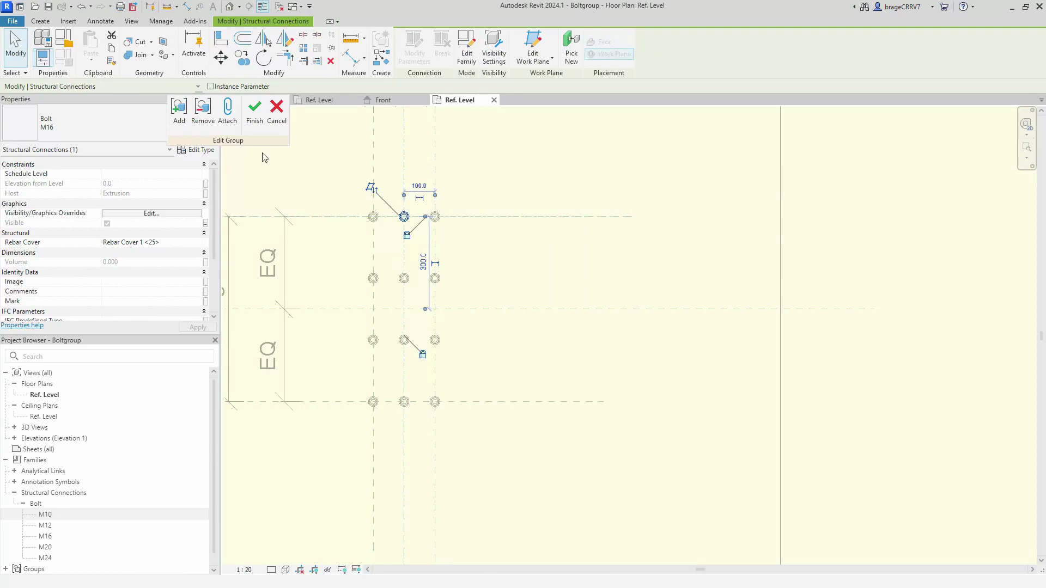
pyautogui.click(255, 109)
# - Link the right bolt column's visibility to Double row and finish the group edit
pyautogui.click(435, 217)
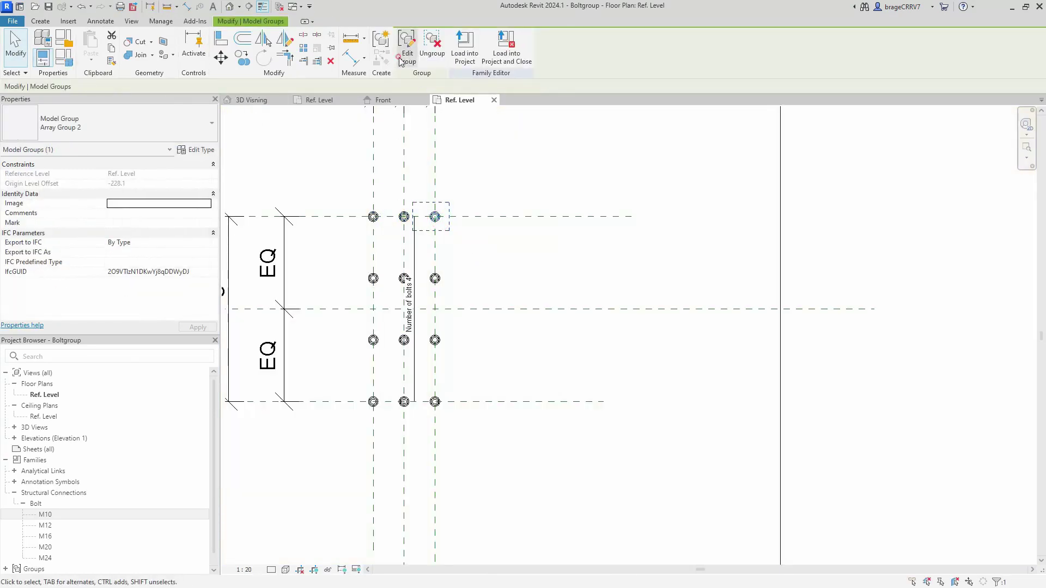
pyautogui.click(400, 61)
pyautogui.click(435, 216)
pyautogui.click(205, 223)
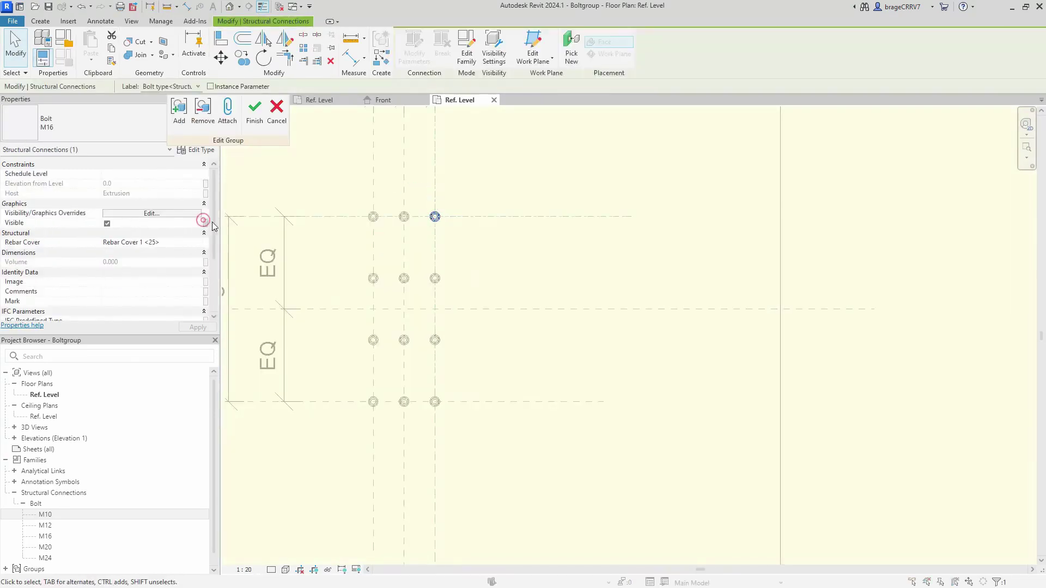
pyautogui.click(545, 383)
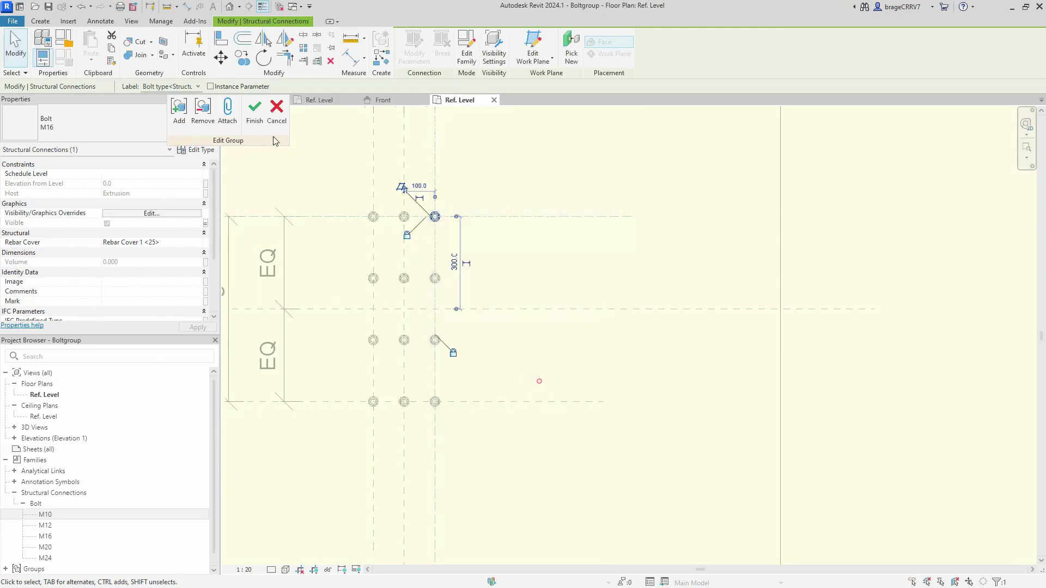
pyautogui.click(255, 109)
pyautogui.click(525, 188)
# - Turn on Preview Visibility and test the bolts with Double row and Single row toggled
pyautogui.click(356, 569)
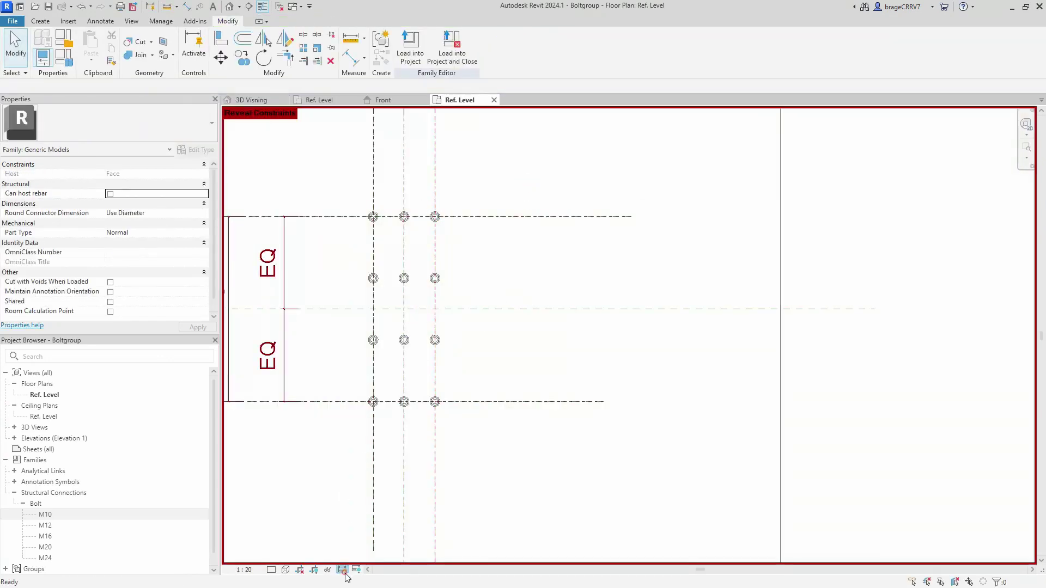
pyautogui.click(377, 547)
pyautogui.click(63, 57)
pyautogui.moveTo(539, 111); pyautogui.dragTo(636, 112)
pyautogui.click(692, 303)
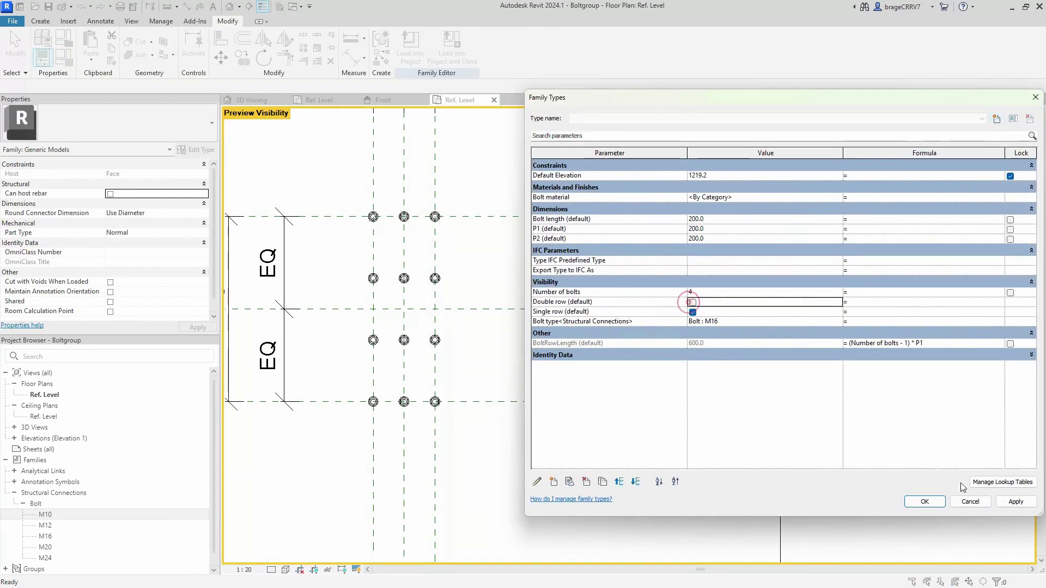
pyautogui.click(1014, 501)
pyautogui.click(692, 302)
pyautogui.click(692, 313)
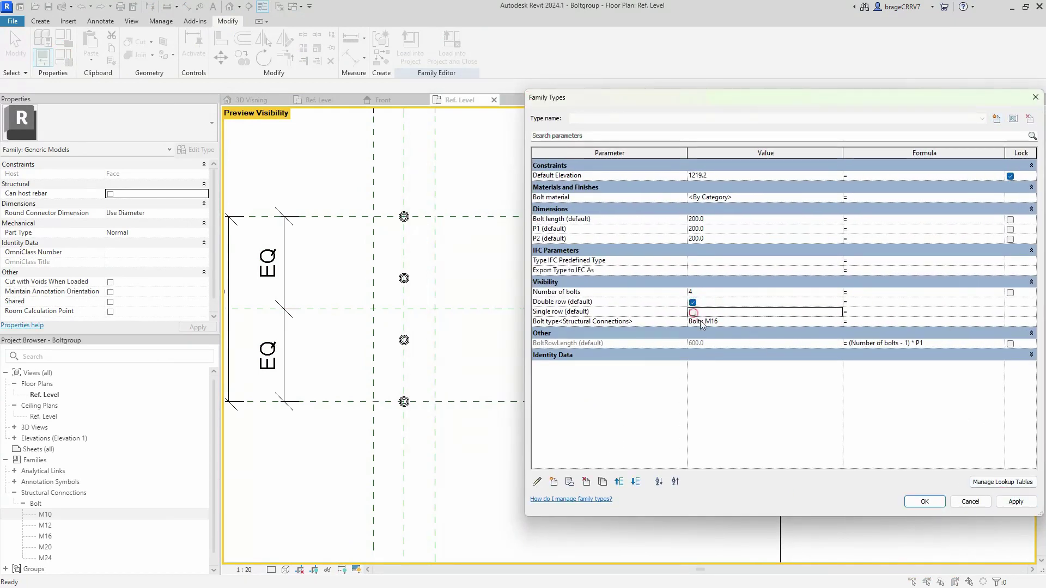
pyautogui.click(1012, 502)
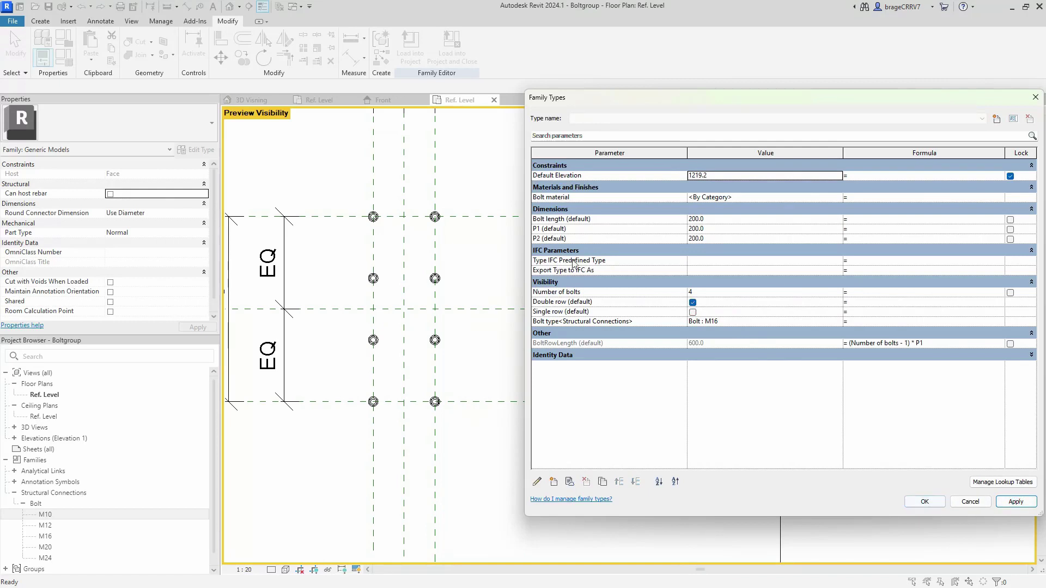
# - Give Double row the formula not(Single row), check Single row, and apply
pyautogui.click(882, 307)
pyautogui.write('not(Single row)')
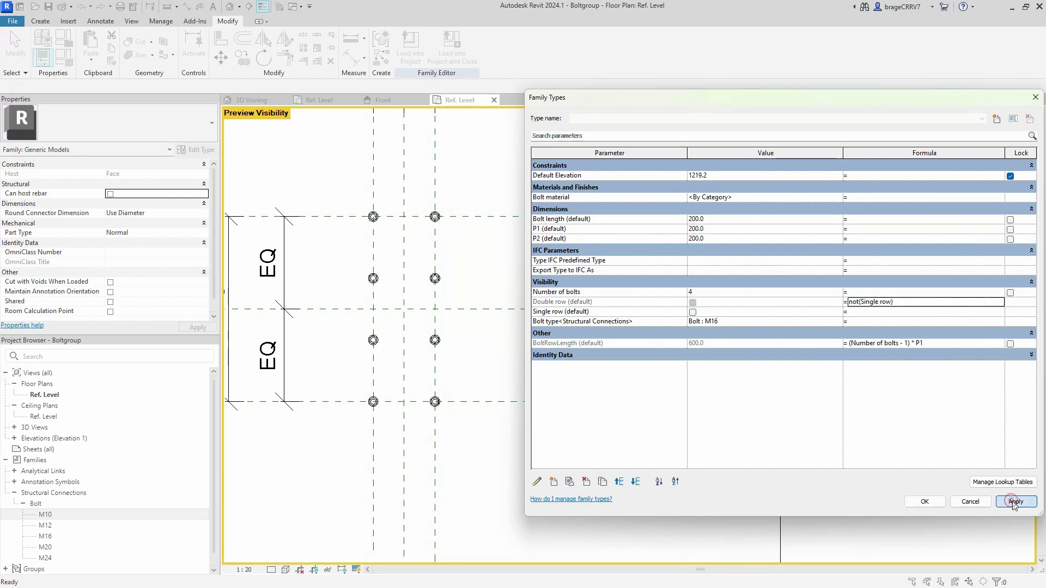
pyautogui.click(1016, 502)
pyautogui.click(692, 312)
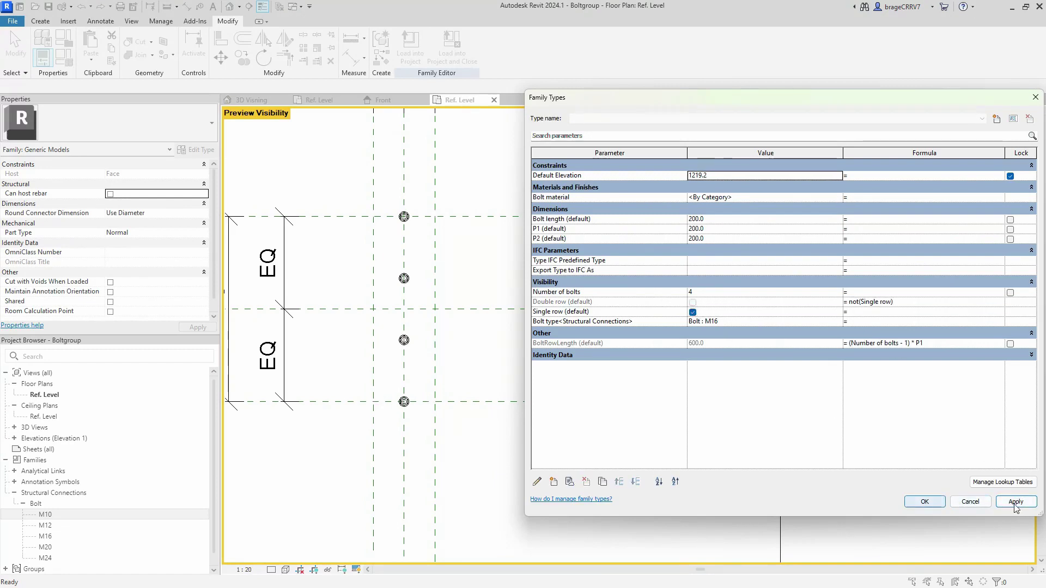
pyautogui.click(924, 501)
pyautogui.scroll(-2, 588, 284)
pyautogui.moveTo(588, 285)
pyautogui.mouseDown(button='middle')
pyautogui.moveTo(581, 308)
pyautogui.moveTo(583, 296)
pyautogui.mouseUp(button='middle')
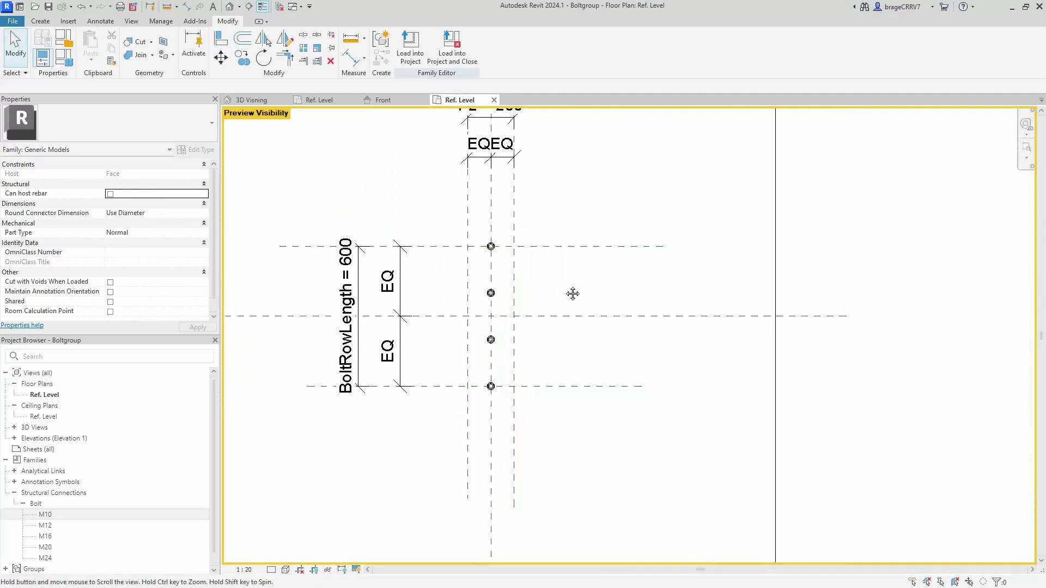
# - Create family types M12 and M10, each using its matching bolt type
pyautogui.click(63, 56)
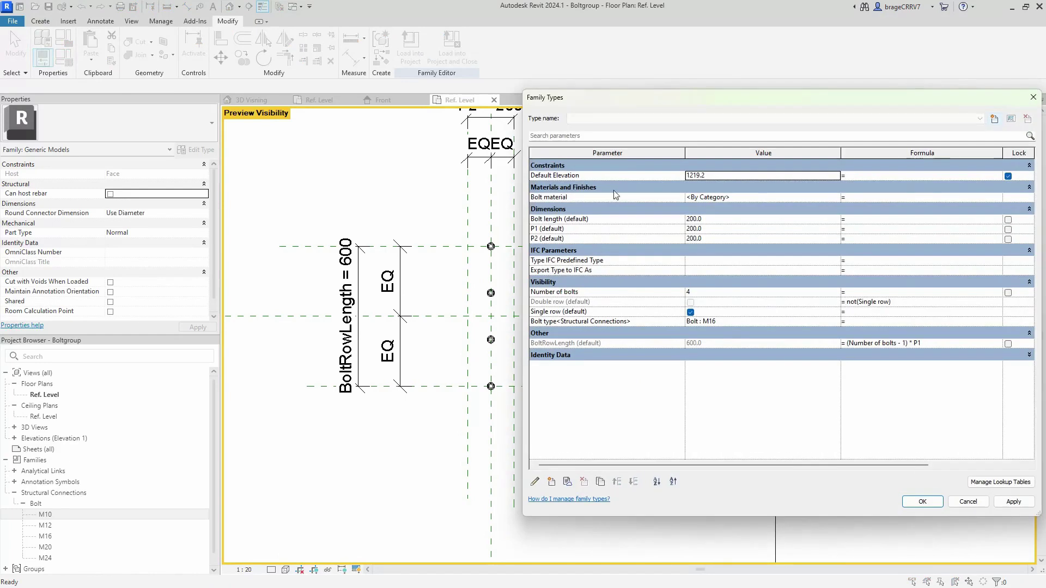
pyautogui.moveTo(649, 91); pyautogui.dragTo(624, 94)
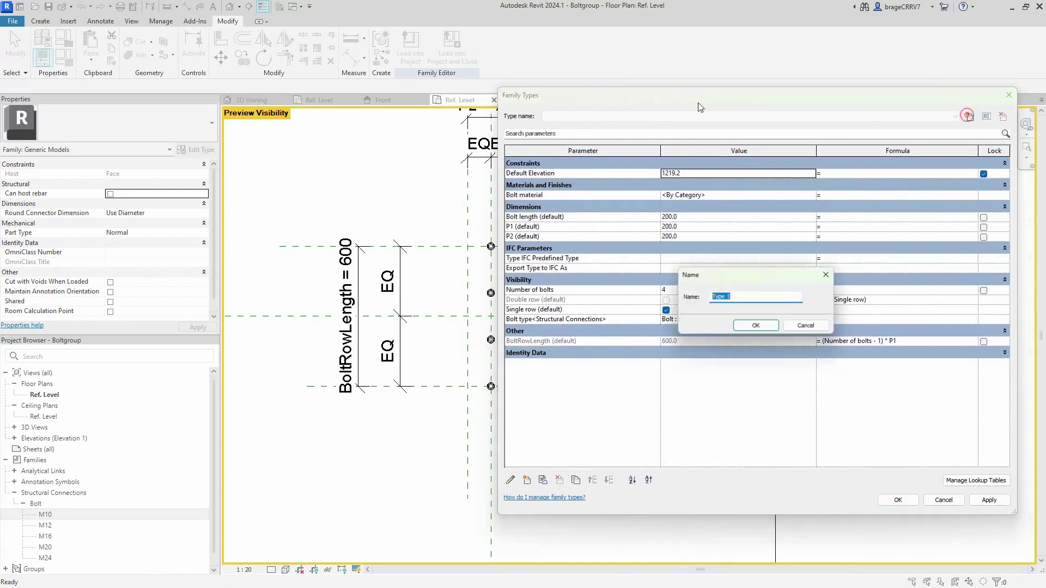
pyautogui.write('M12')
pyautogui.click(747, 327)
pyautogui.click(809, 319)
pyautogui.click(687, 333)
pyautogui.click(990, 500)
pyautogui.click(672, 173)
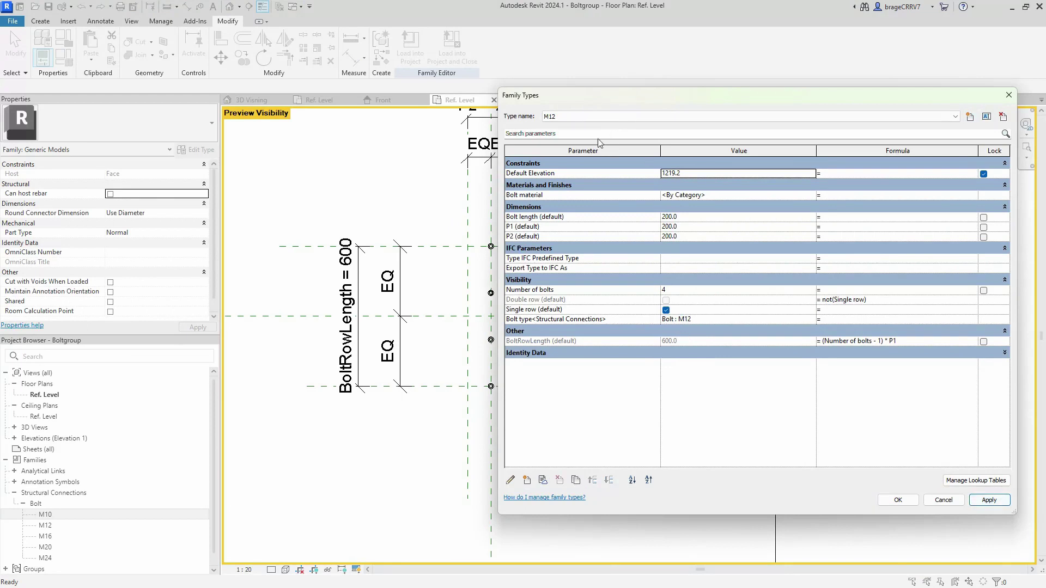
pyautogui.click(970, 117)
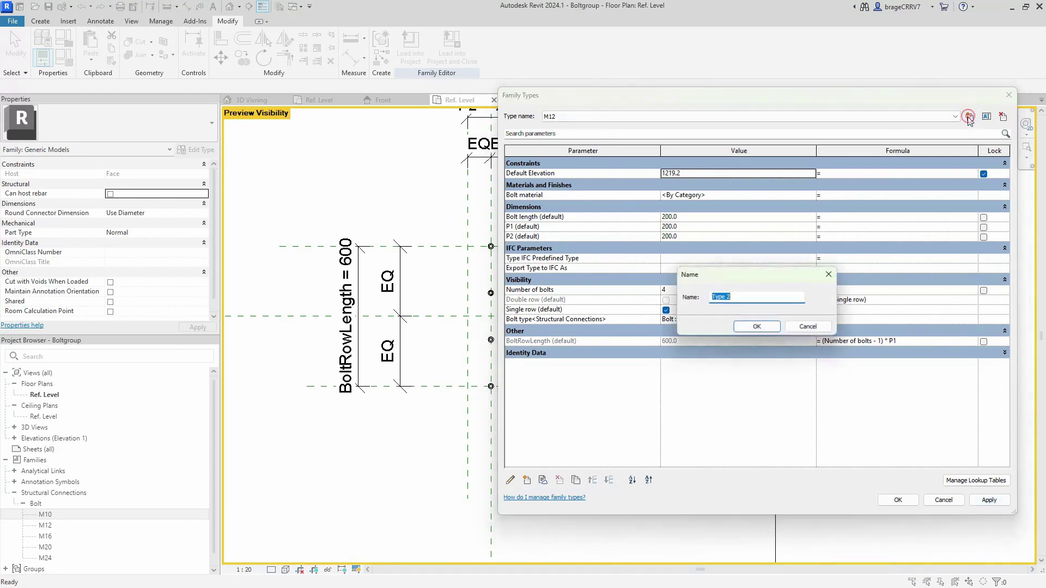
pyautogui.click(746, 327)
pyautogui.click(810, 319)
pyautogui.click(688, 326)
pyautogui.click(990, 500)
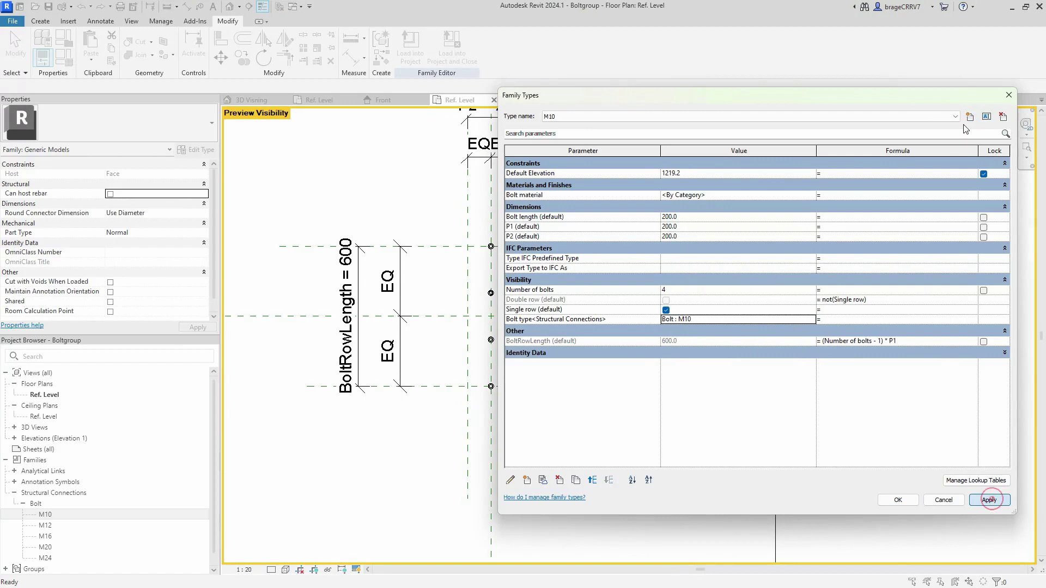
# - Create family types M16 and M20 with Bolt : M16 and the M20 bolt
pyautogui.click(969, 117)
pyautogui.click(756, 326)
pyautogui.click(810, 319)
pyautogui.click(708, 348)
pyautogui.click(990, 500)
pyautogui.click(968, 118)
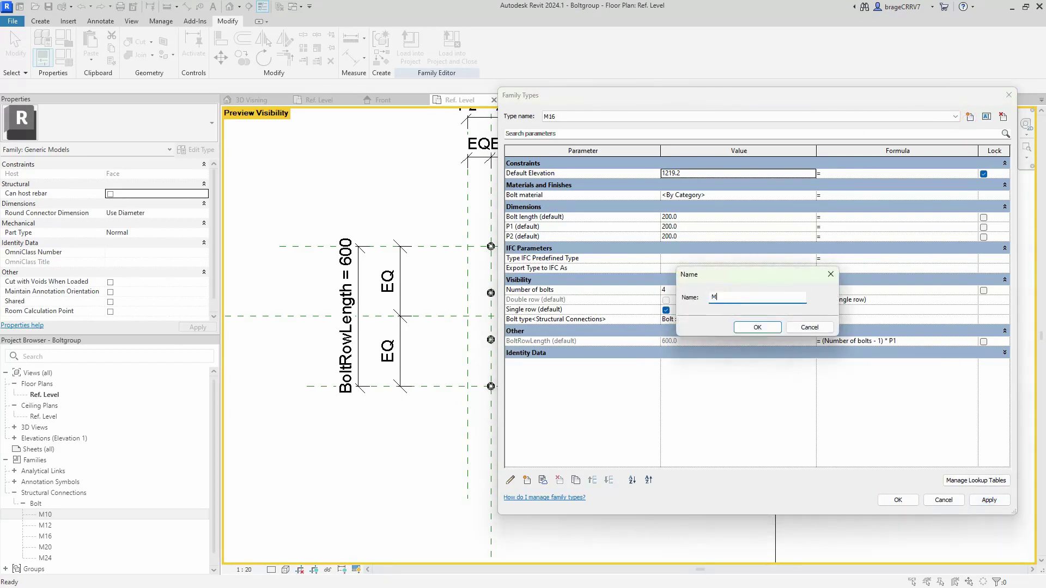
pyautogui.write('20')
pyautogui.click(758, 327)
pyautogui.click(810, 319)
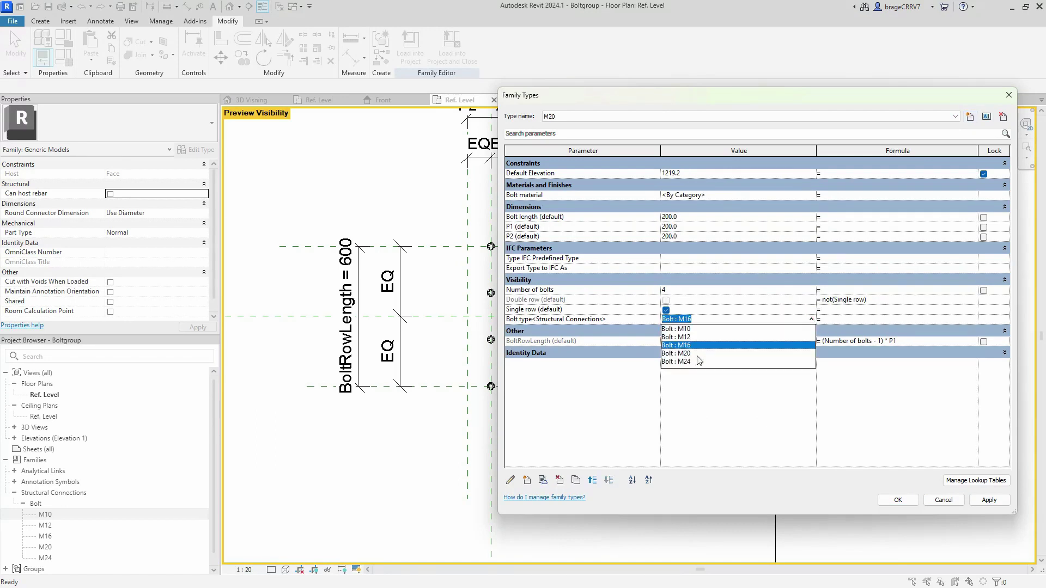
pyautogui.click(700, 358)
pyautogui.click(989, 500)
# - Create the M24 type using the M24 bolt and close Family Types
pyautogui.click(970, 117)
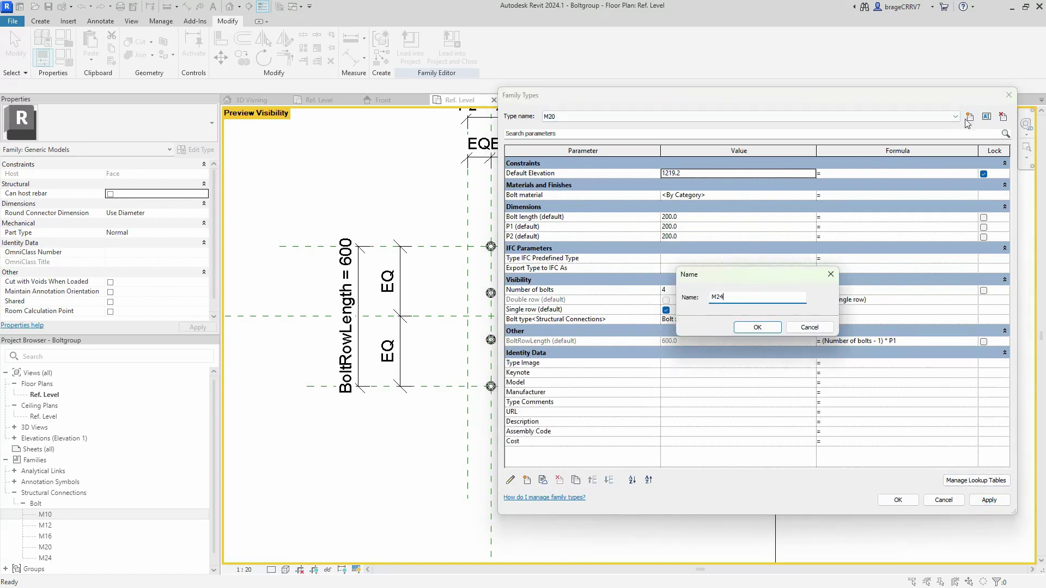
pyautogui.click(757, 326)
pyautogui.click(810, 319)
pyautogui.click(700, 363)
pyautogui.click(987, 500)
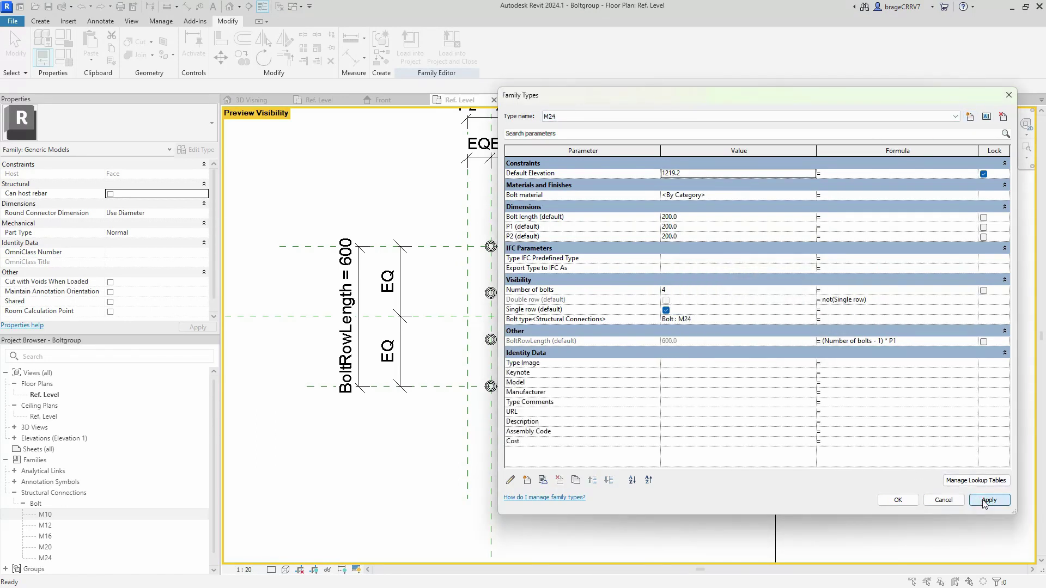
pyautogui.click(905, 502)
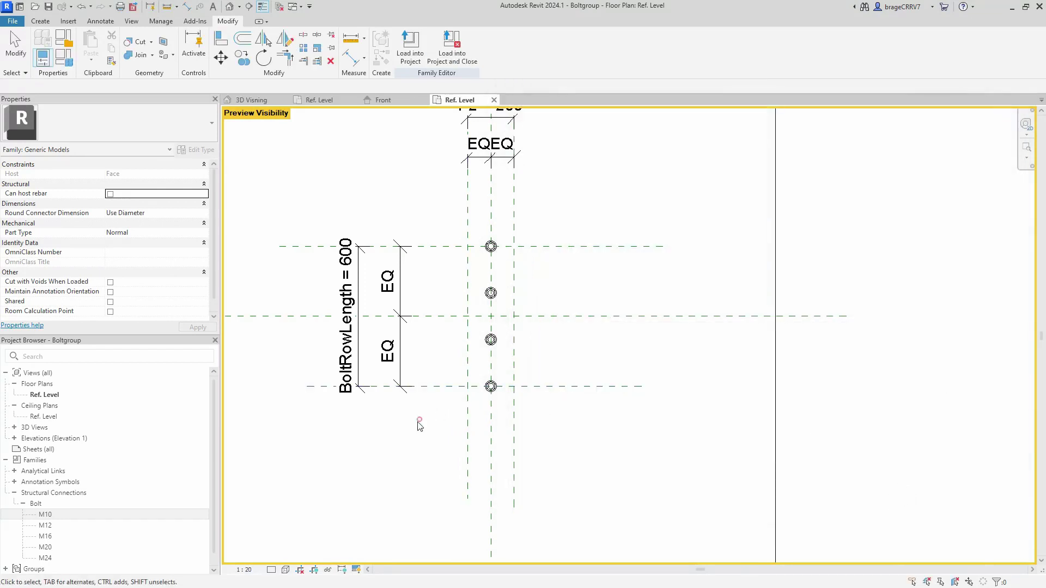
# - Turn Preview Visibility off and load the family into the EngineerBear project
pyautogui.scroll(-1, 430, 413)
pyautogui.click(356, 569)
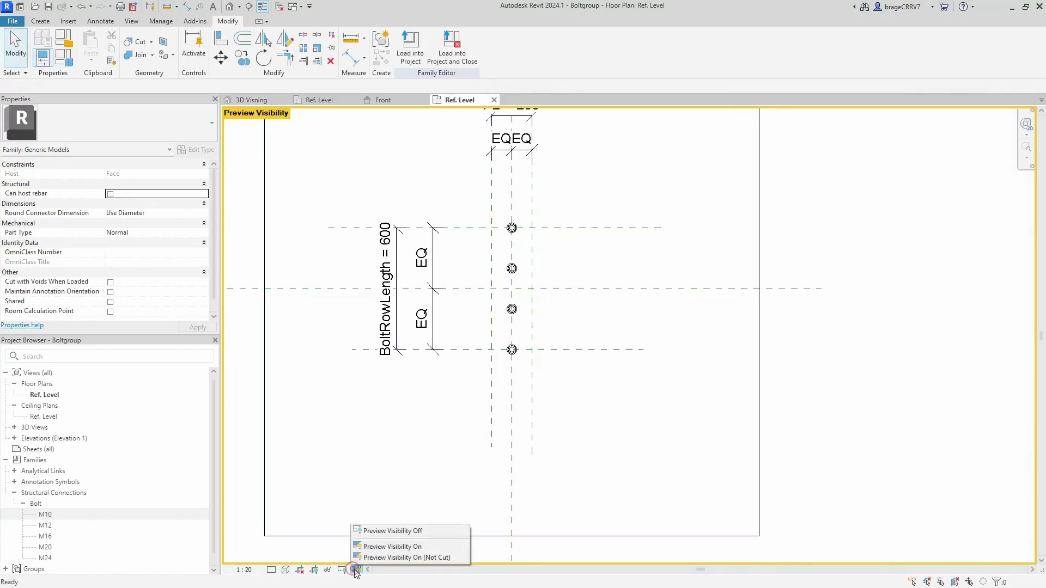
pyautogui.click(381, 529)
pyautogui.moveTo(372, 421); pyautogui.dragTo(410, 457, button='middle')
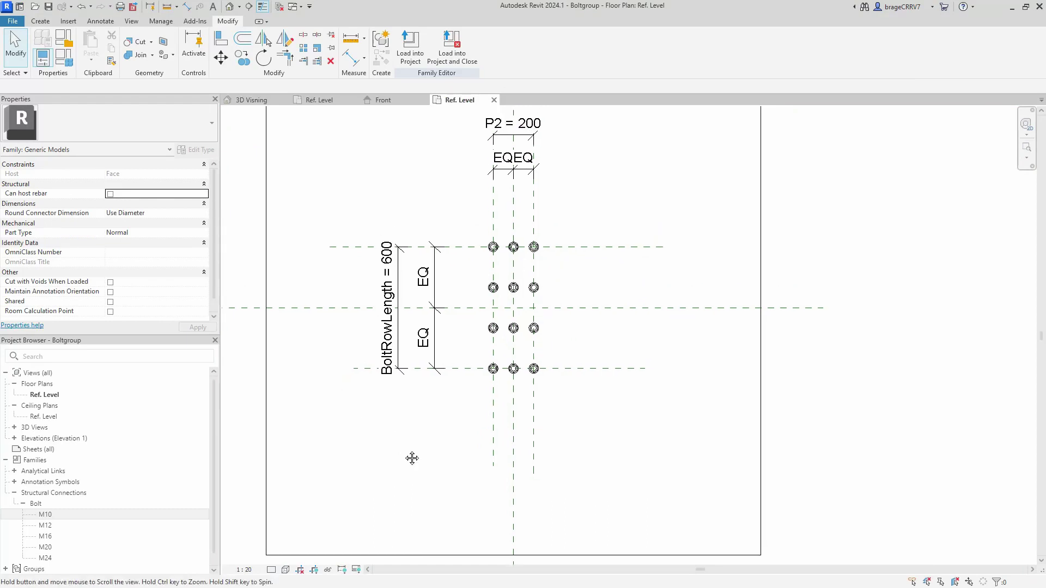
pyautogui.scroll(1, 417, 457)
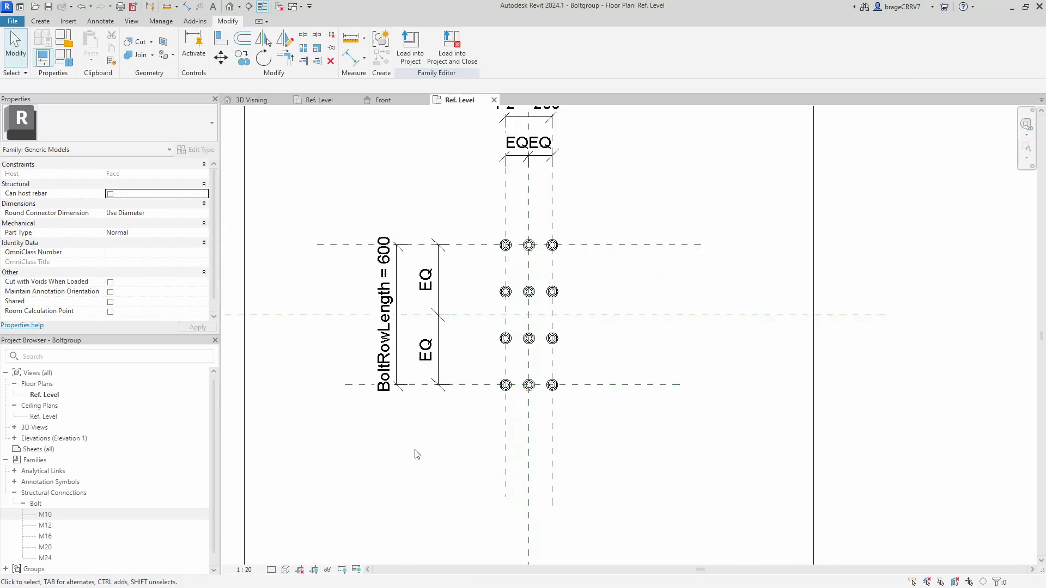
pyautogui.moveTo(386, 99)
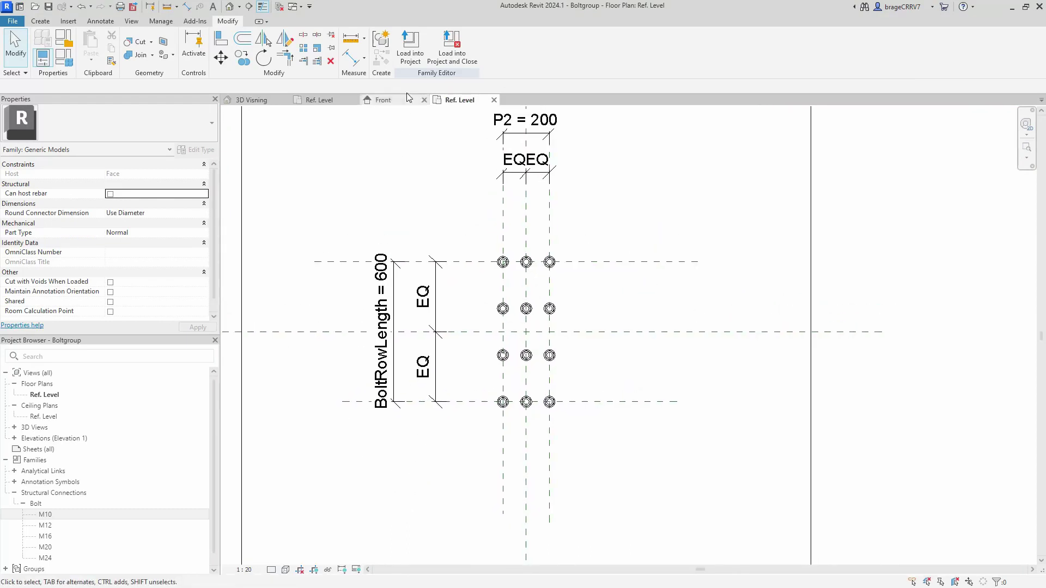
pyautogui.click(411, 48)
pyautogui.click(452, 249)
# - Load the family into EngineerBear and place the M24 Boltgroup on the wall face
pyautogui.click(494, 381)
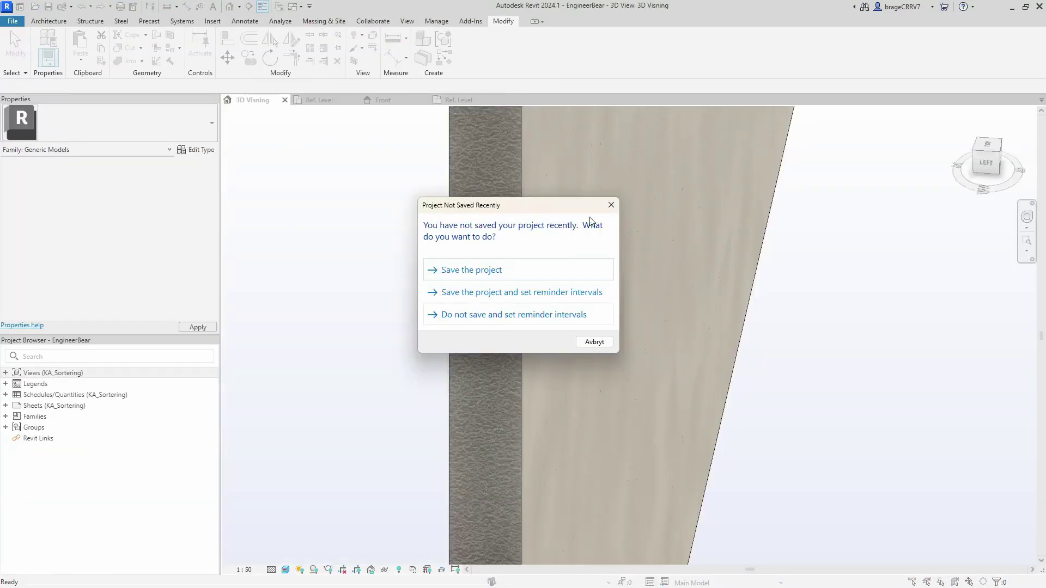
pyautogui.click(584, 270)
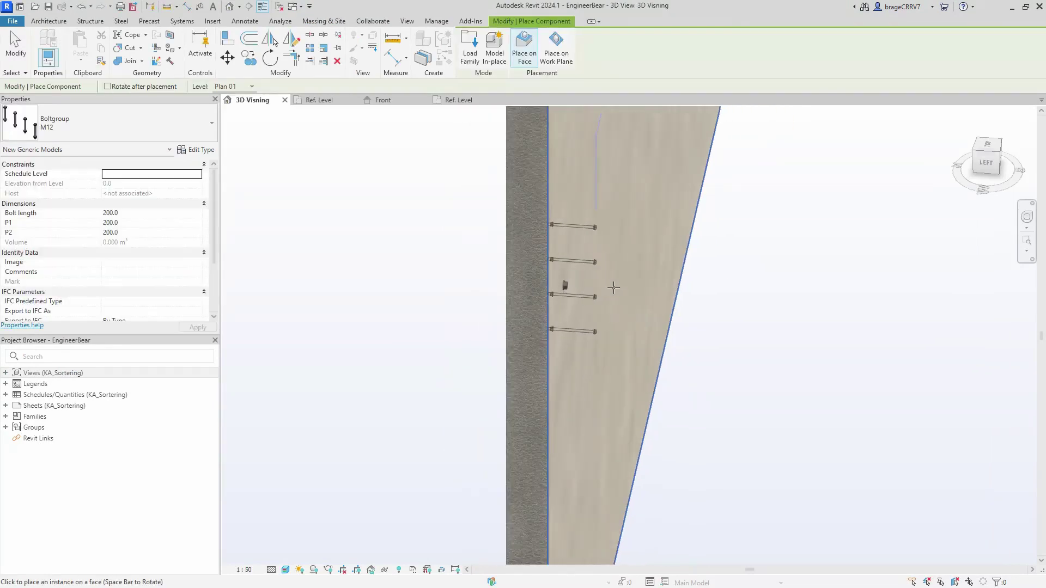
pyautogui.scroll(5, 572, 299)
pyautogui.click(627, 302)
pyautogui.press('Escape')
pyautogui.press('Escape')
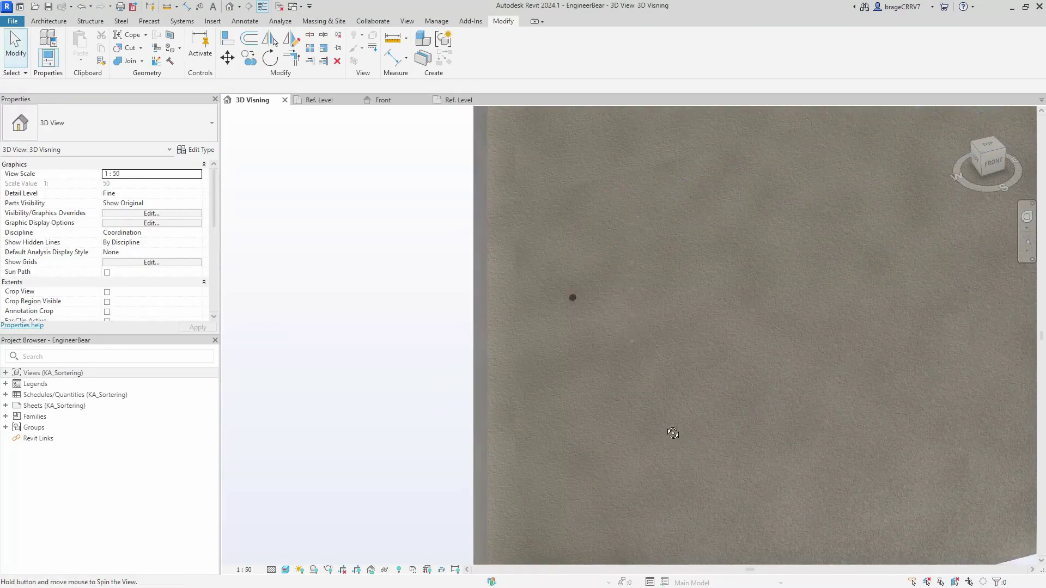
# - Select the placed bolt group, review its types, and orbit to an angled corner view
pyautogui.click(626, 319)
pyautogui.click(109, 122)
pyautogui.click(628, 403)
pyautogui.click(625, 353)
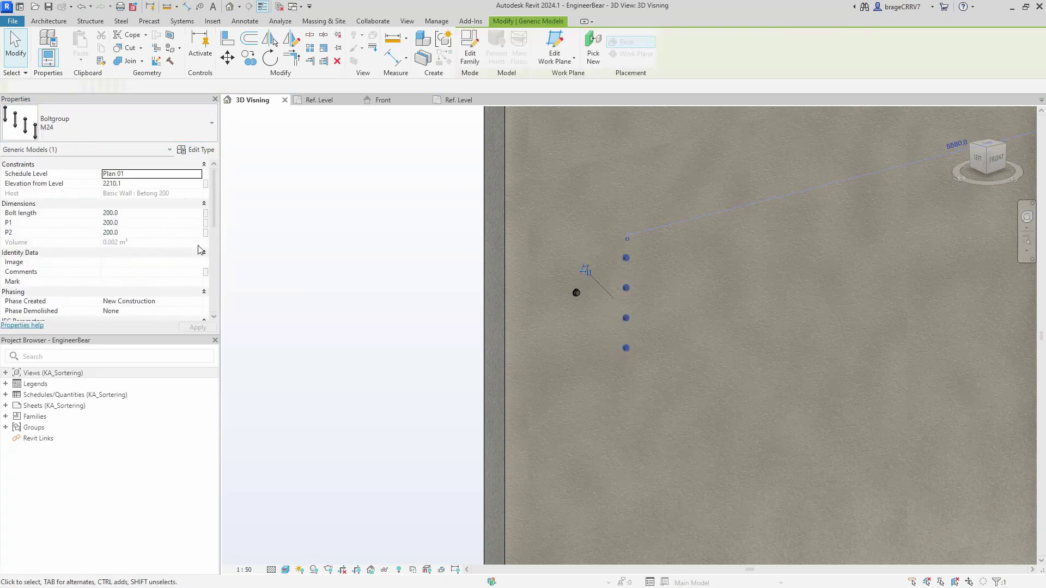
pyautogui.click(138, 213)
pyautogui.keyDown('shift'); pyautogui.moveTo(446, 353); pyautogui.dragTo(524, 309, button='middle'); pyautogui.keyUp('shift')
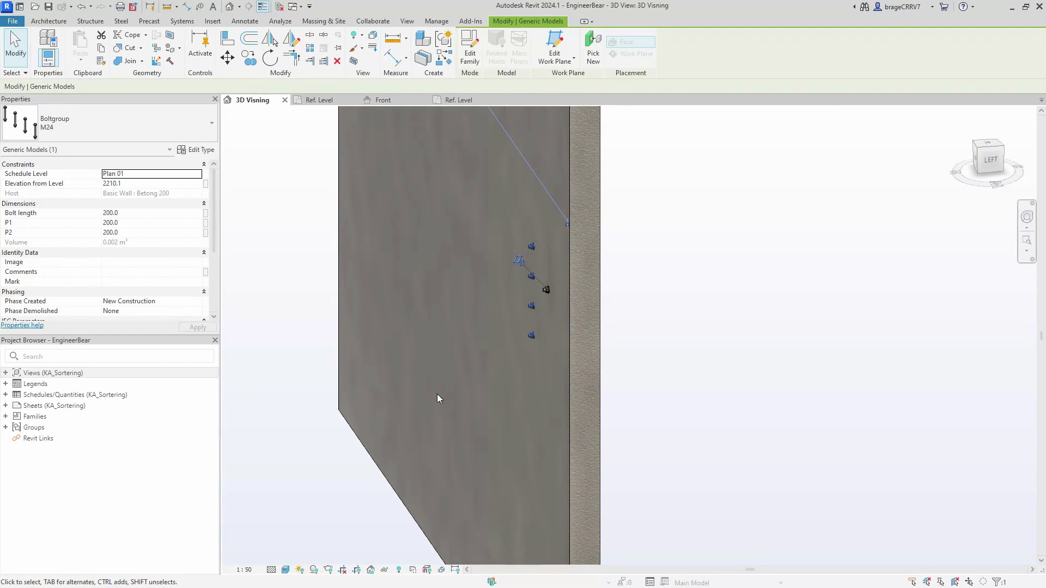
pyautogui.keyDown('shift'); pyautogui.moveTo(437, 399); pyautogui.dragTo(315, 385, button='middle'); pyautogui.keyUp('shift')
# - Set the bolt group's P1 spacing to 300, then open the Bolt family for editing
pyautogui.click(157, 223)
pyautogui.write('300')
pyautogui.click(199, 327)
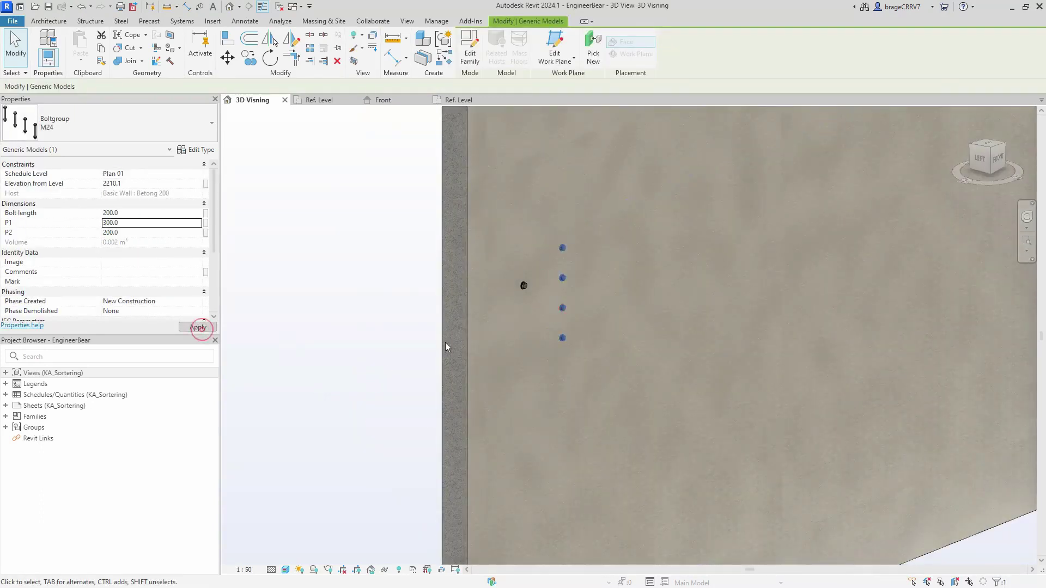
pyautogui.scroll(-3, 152, 265)
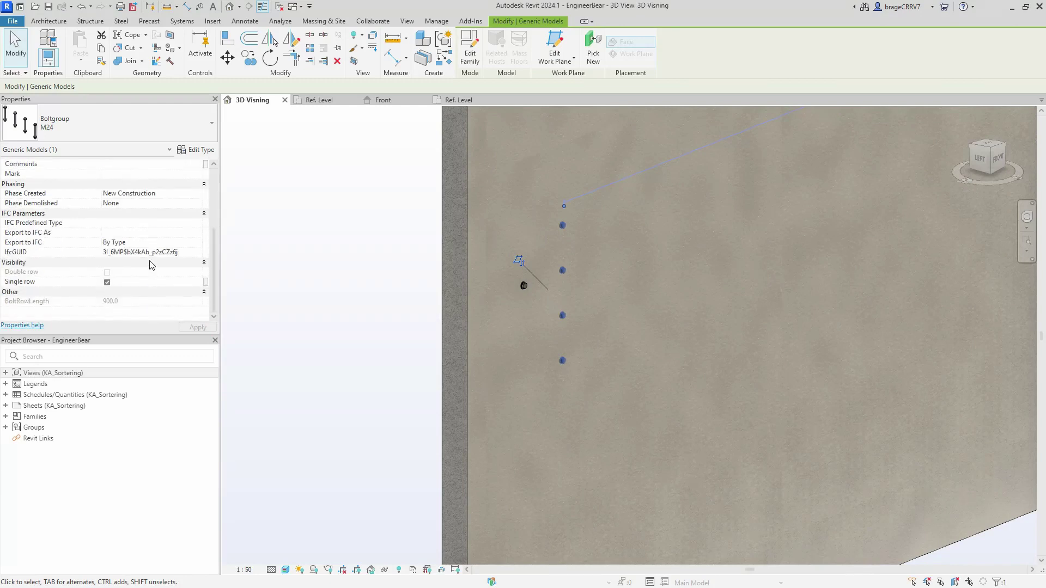
pyautogui.scroll(3, 152, 265)
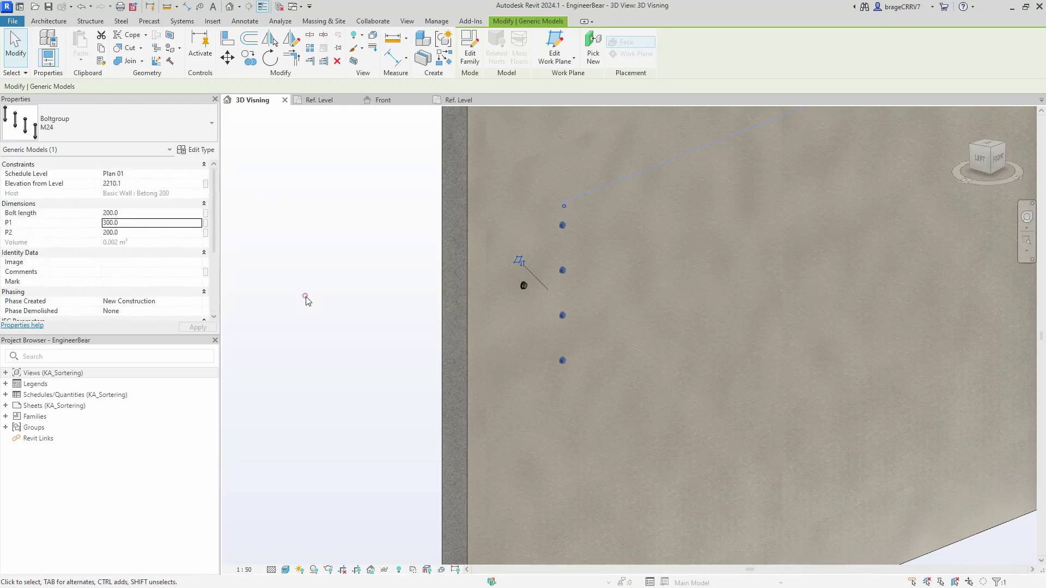
pyautogui.click(469, 53)
# - Check the Bolt family's types in its floor plan, then return to the Boltgroup family
pyautogui.click(613, 207)
pyautogui.click(319, 100)
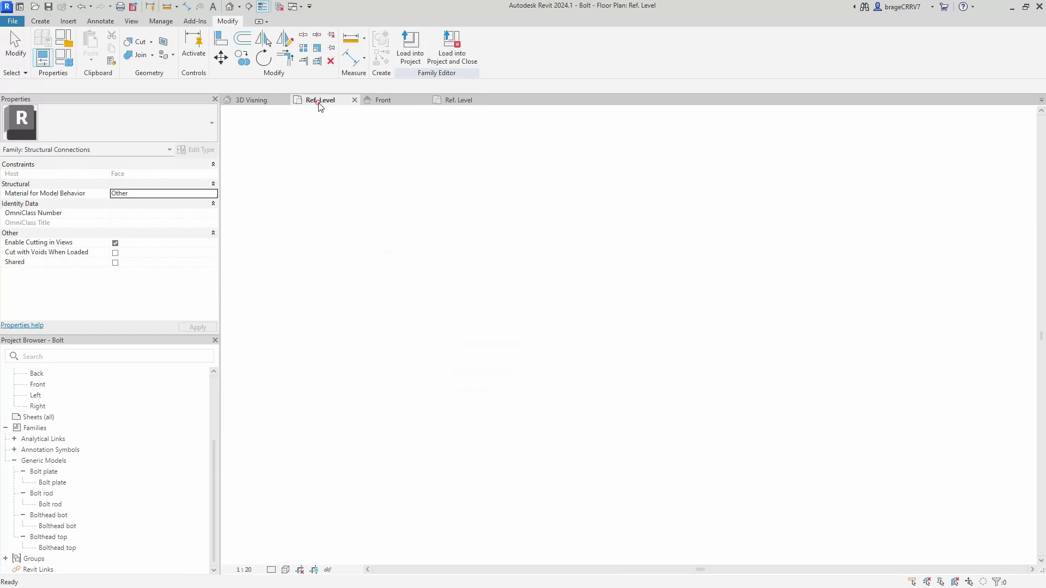
pyautogui.click(42, 57)
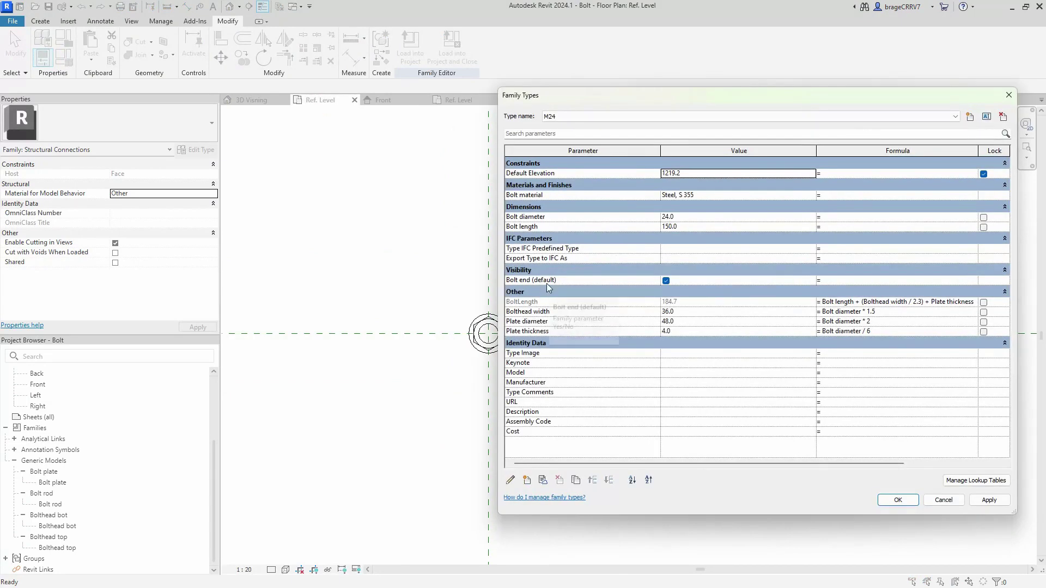
pyautogui.click(1008, 95)
pyautogui.click(458, 100)
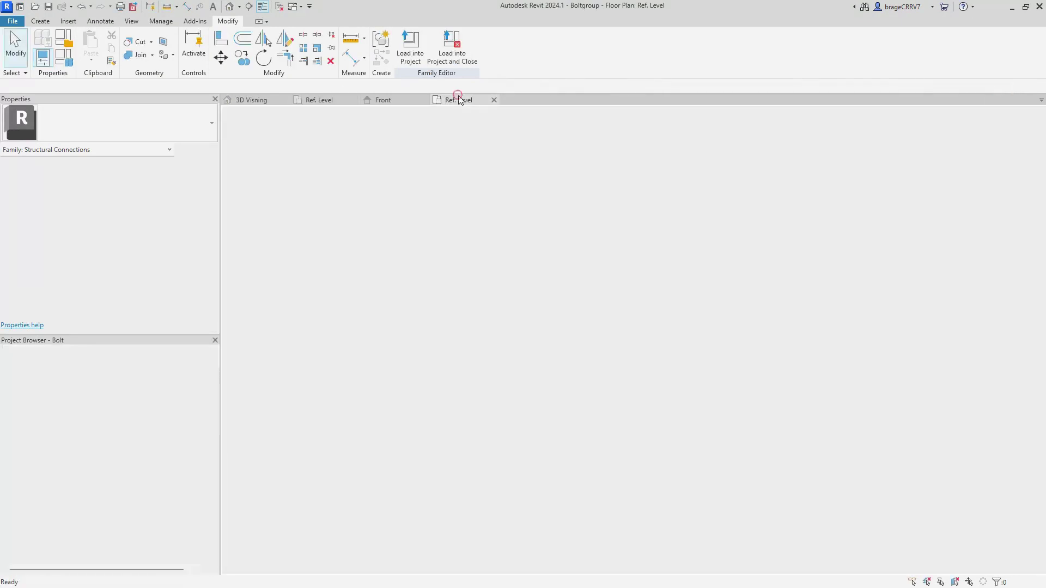
# - Make Number of bolts an instance parameter and load the Boltgroup family into the project
pyautogui.press('f')
pyautogui.press('t')
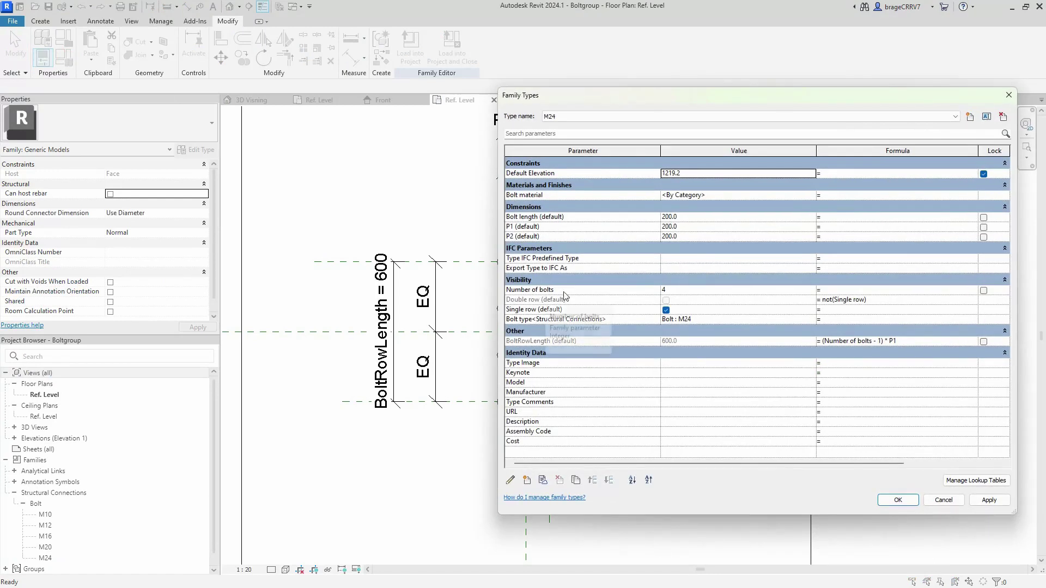
pyautogui.click(588, 289)
pyautogui.click(511, 481)
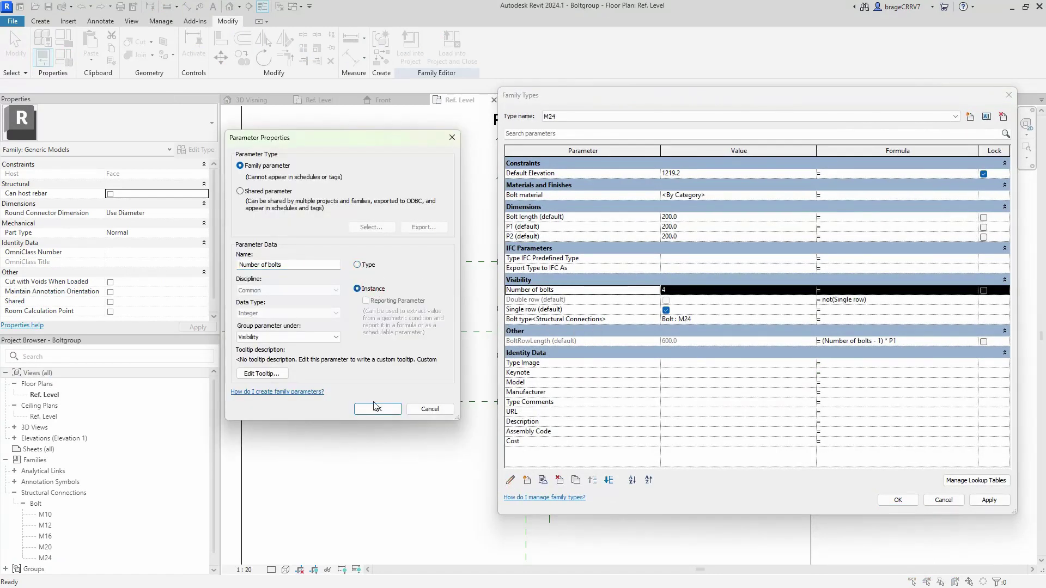
pyautogui.click(376, 408)
pyautogui.click(898, 500)
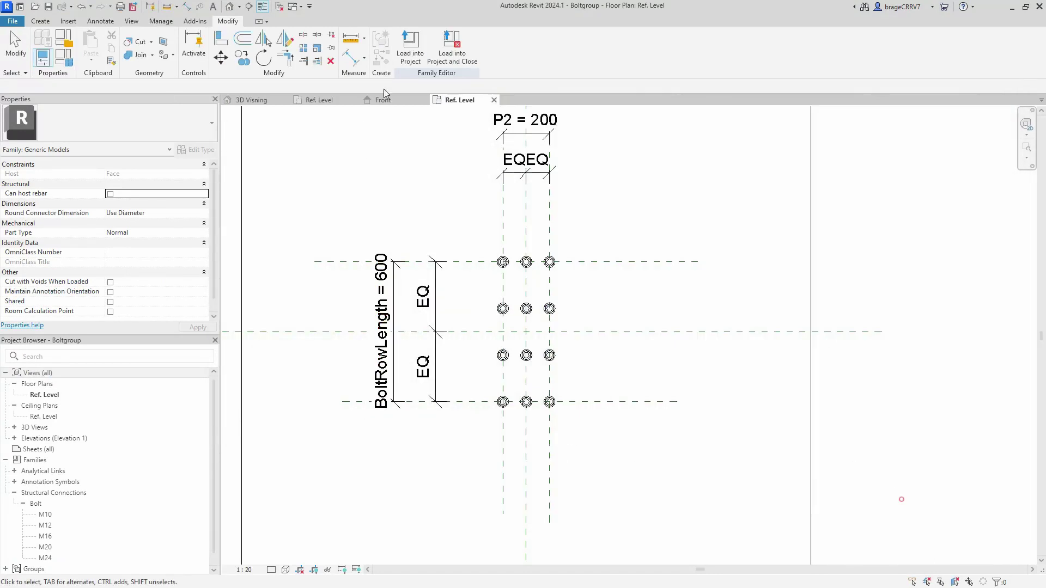
pyautogui.click(411, 48)
pyautogui.click(486, 380)
# - Overwrite the family, then give the bolt group six bolts in a double row with P1 100
pyautogui.click(498, 285)
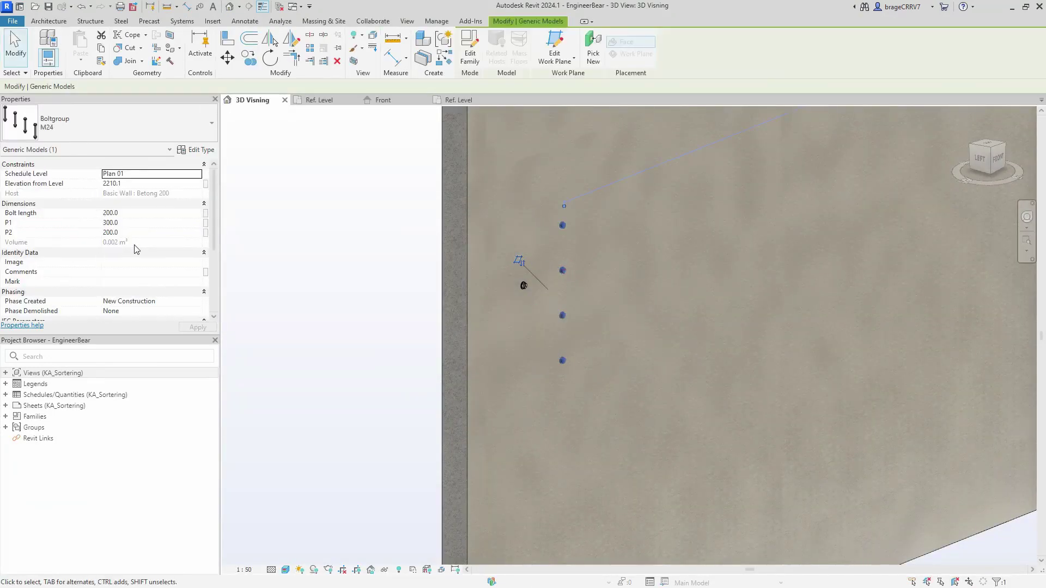
pyautogui.scroll(-3, 136, 249)
pyautogui.click(191, 329)
pyautogui.scroll(-1, 133, 290)
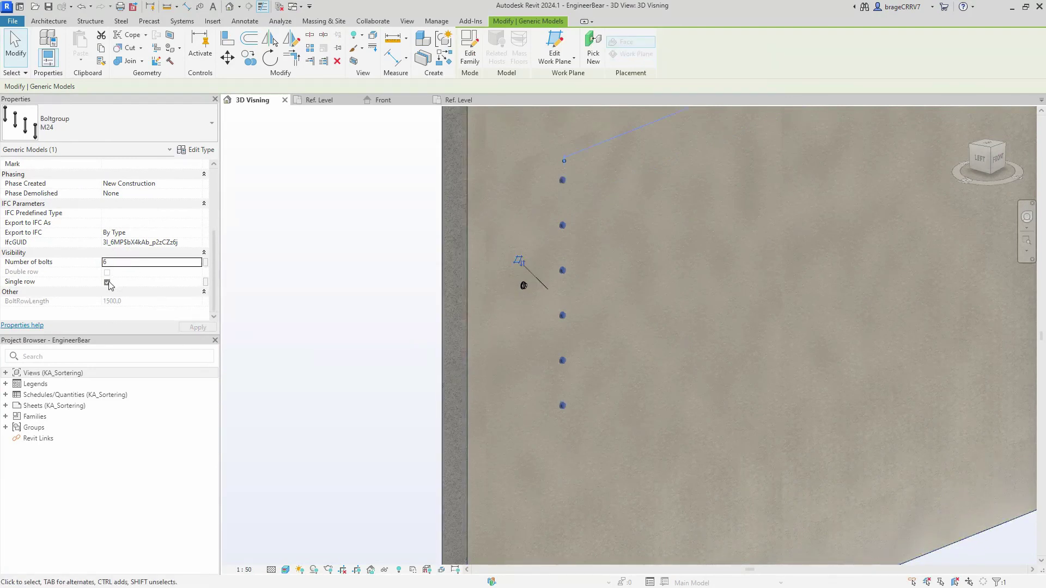
pyautogui.click(408, 320)
pyautogui.click(556, 279)
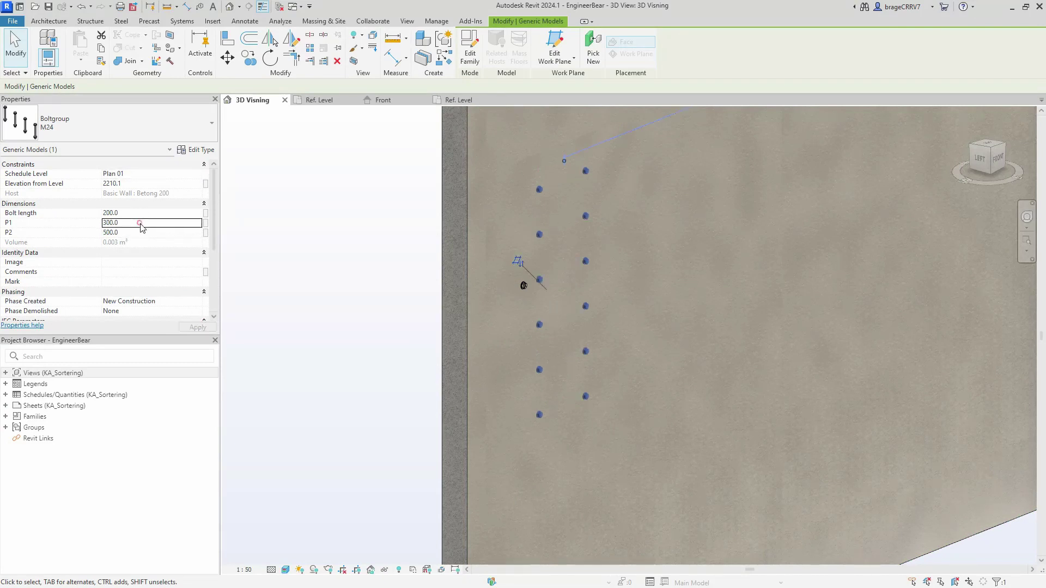
pyautogui.press('Return')
# - Change the bolt group to type M10 with P2 spacing of 150
pyautogui.click(149, 129)
pyautogui.click(93, 193)
pyautogui.click(124, 232)
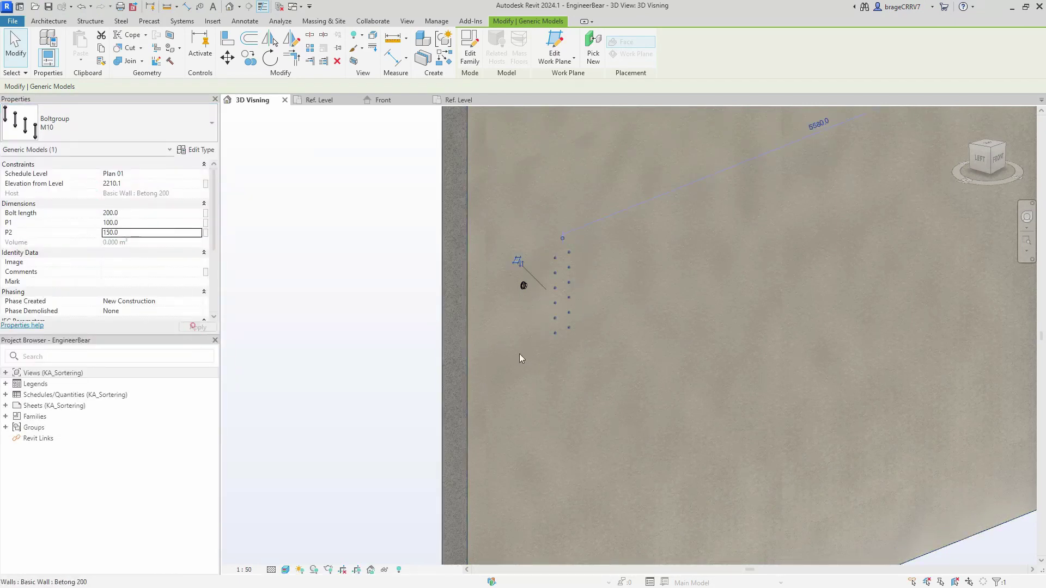
pyautogui.press('Escape')
# - Set the bolt group's bolt length to 500
pyautogui.scroll(3, 571, 305)
pyautogui.scroll(2, 621, 415)
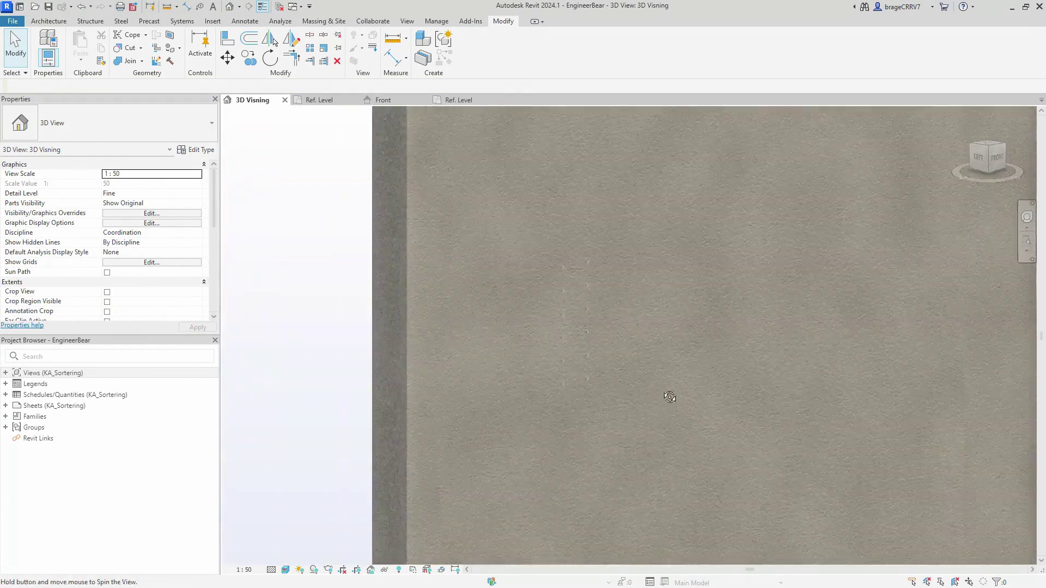
pyautogui.scroll(-3, 670, 397)
pyautogui.scroll(1, 759, 403)
pyautogui.click(557, 385)
pyautogui.write('500')
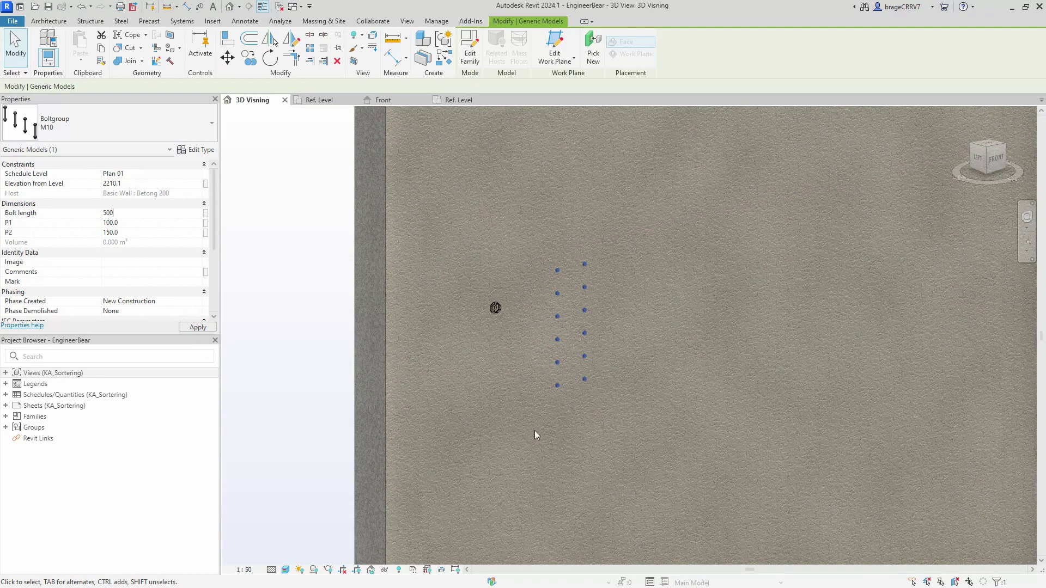
pyautogui.press('Return')
pyautogui.press('Escape')
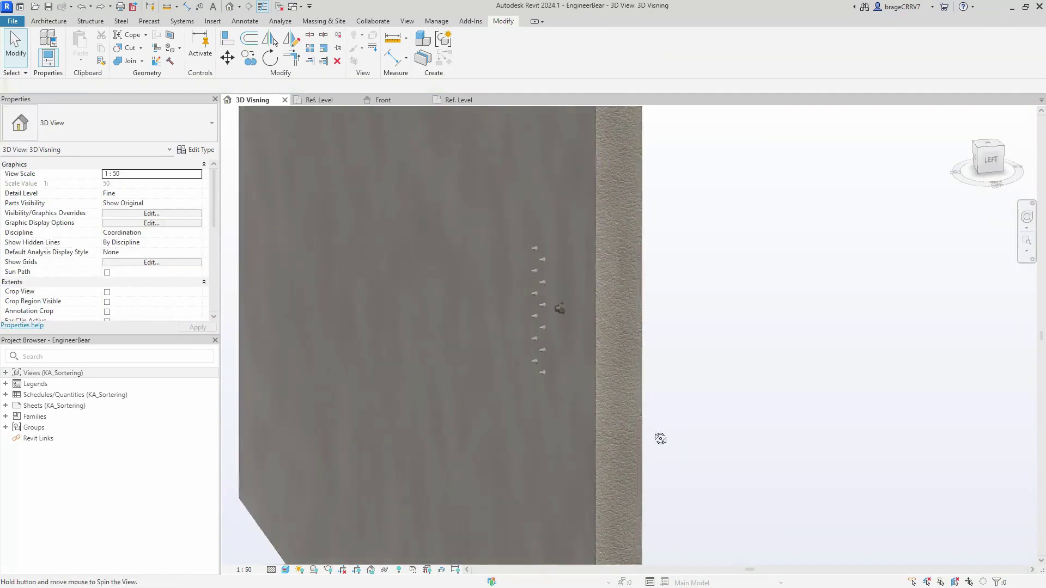